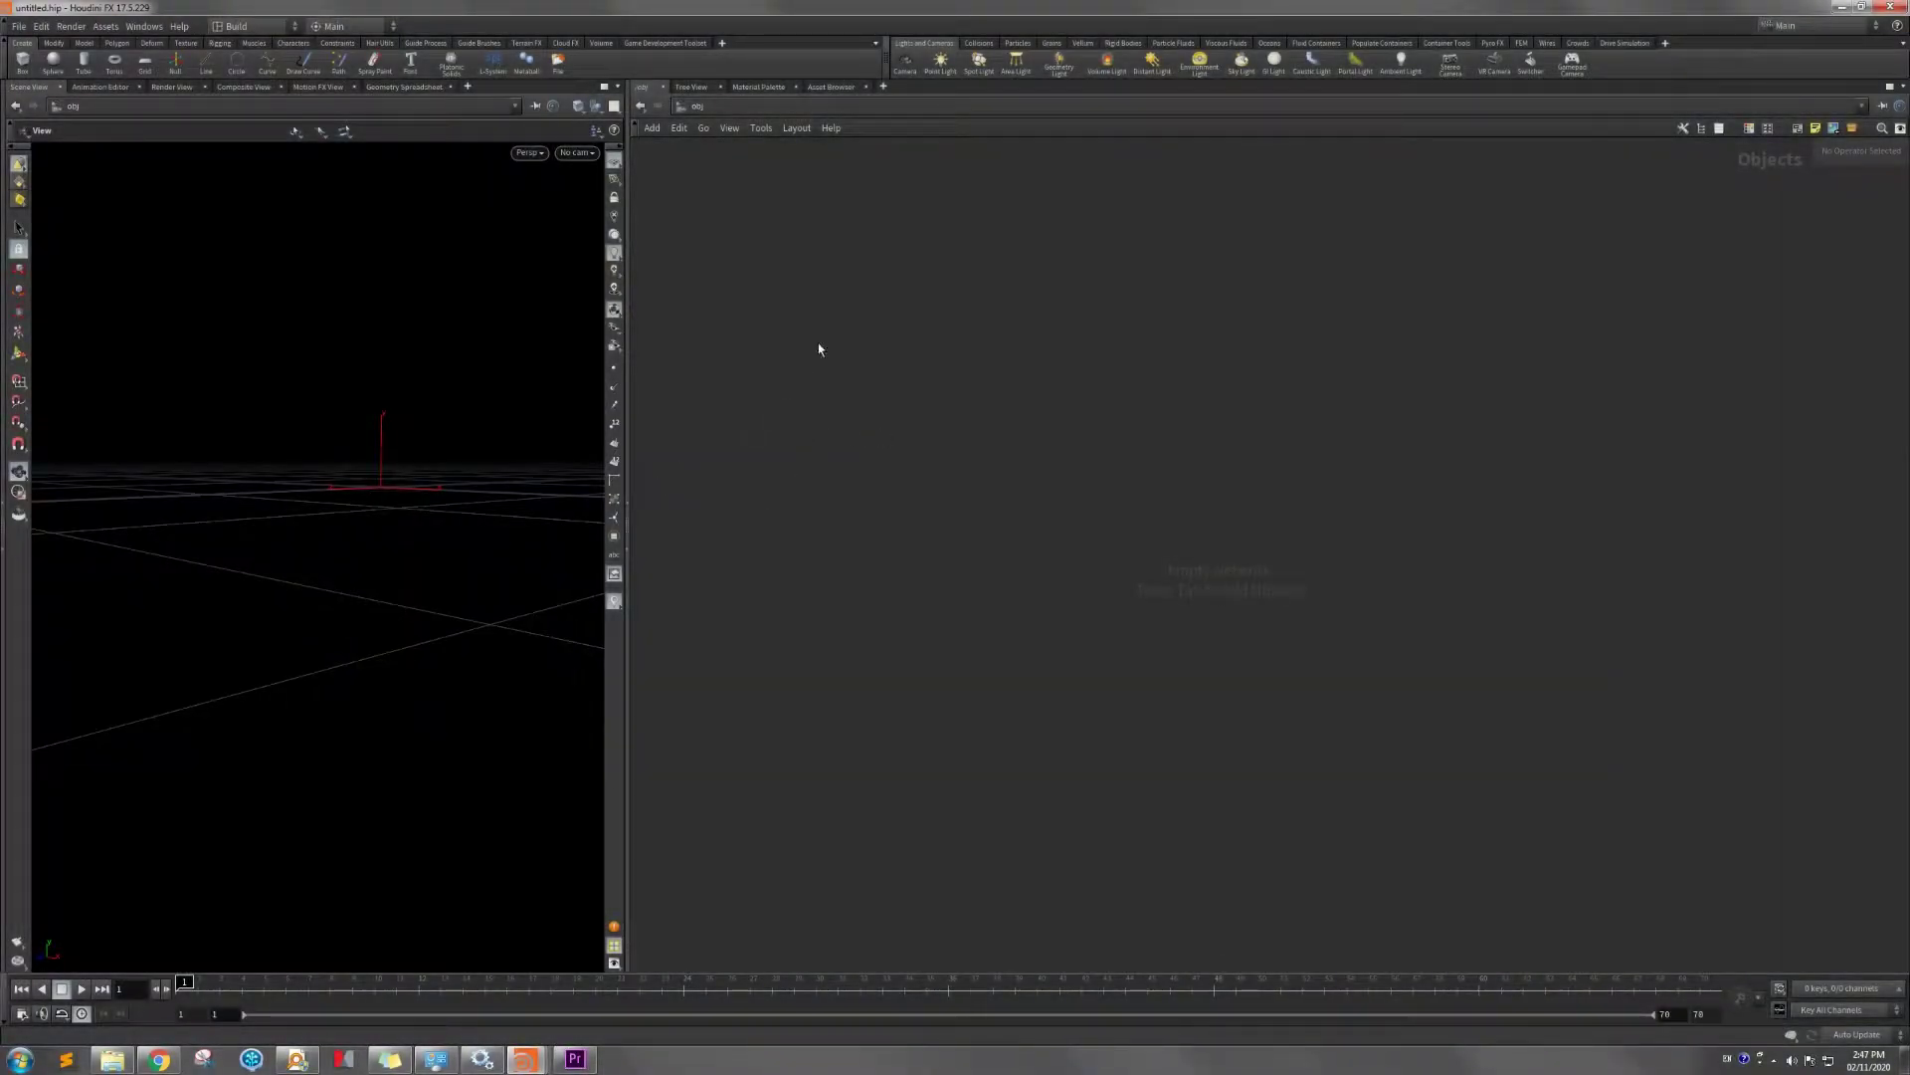
Create a Geometry object in the empty scene and enter its network.
key("Tab")
type("geo")
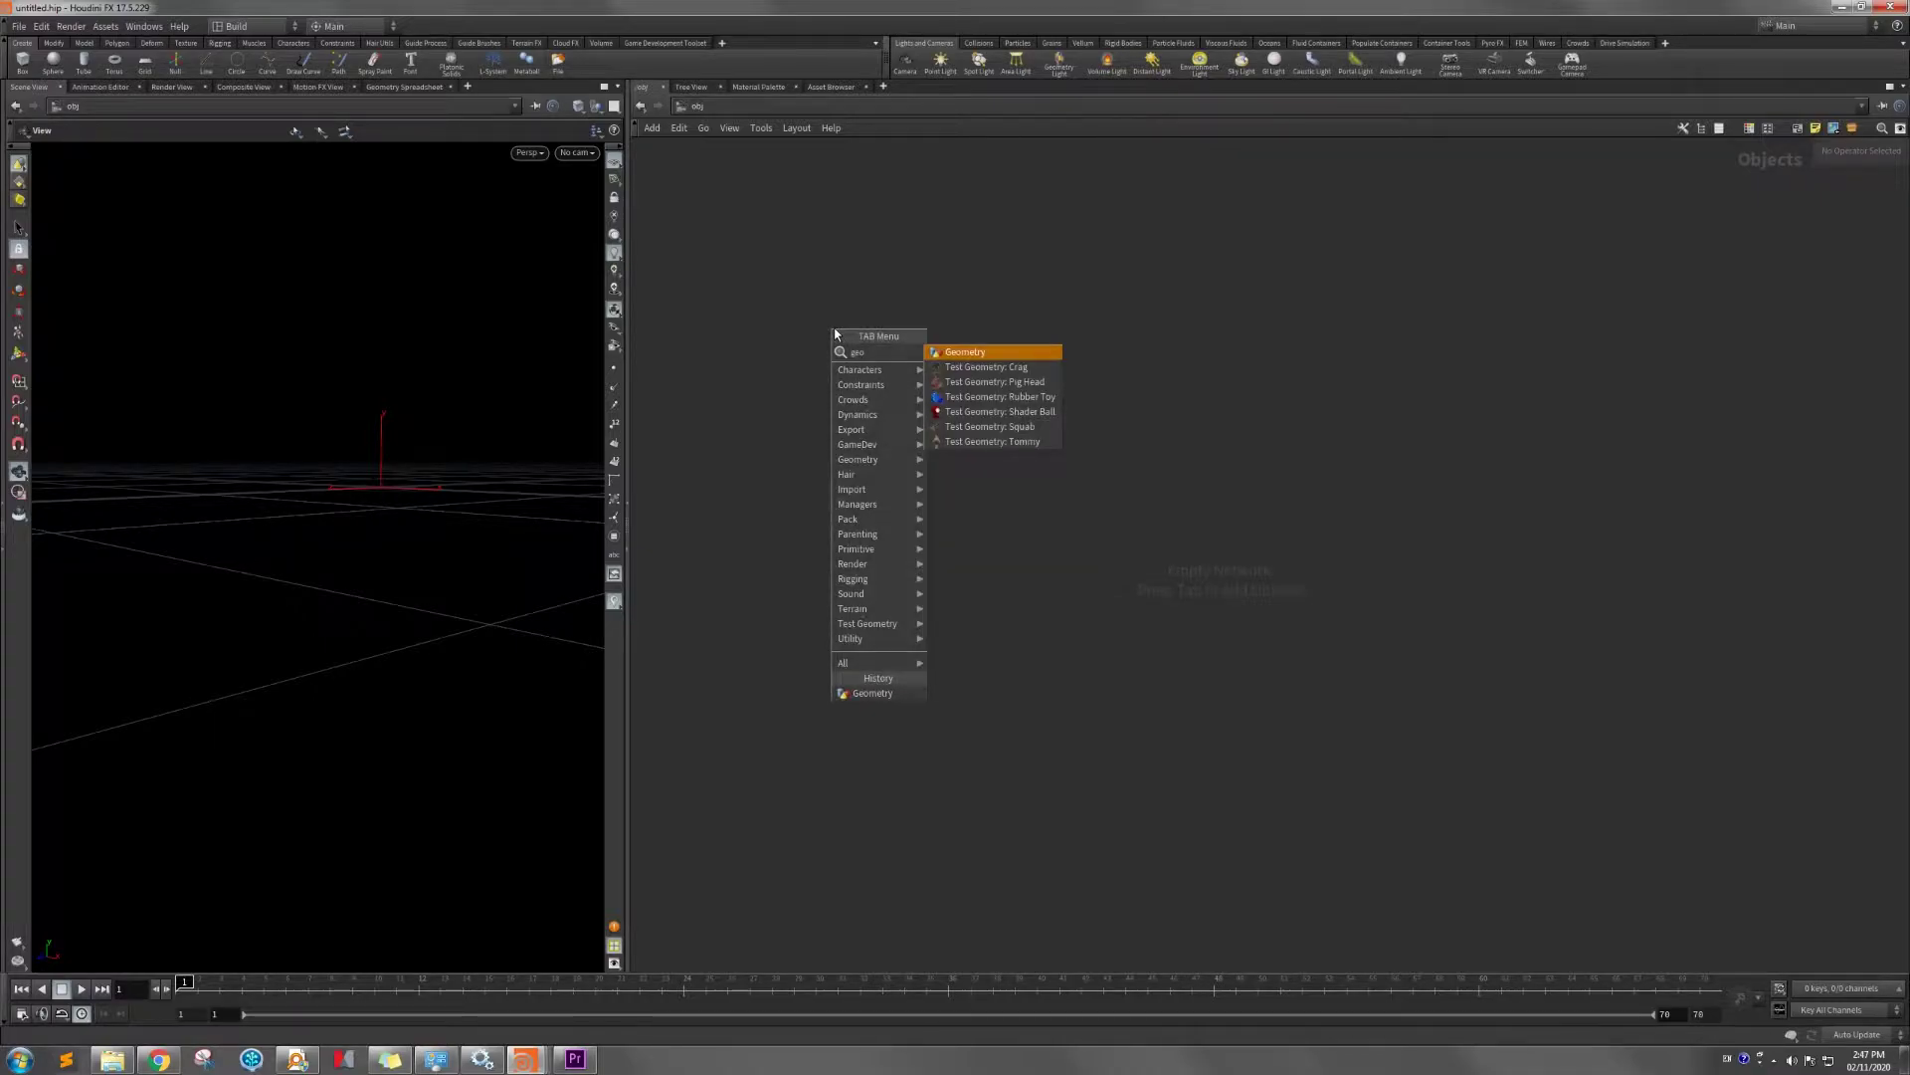
key("Return")
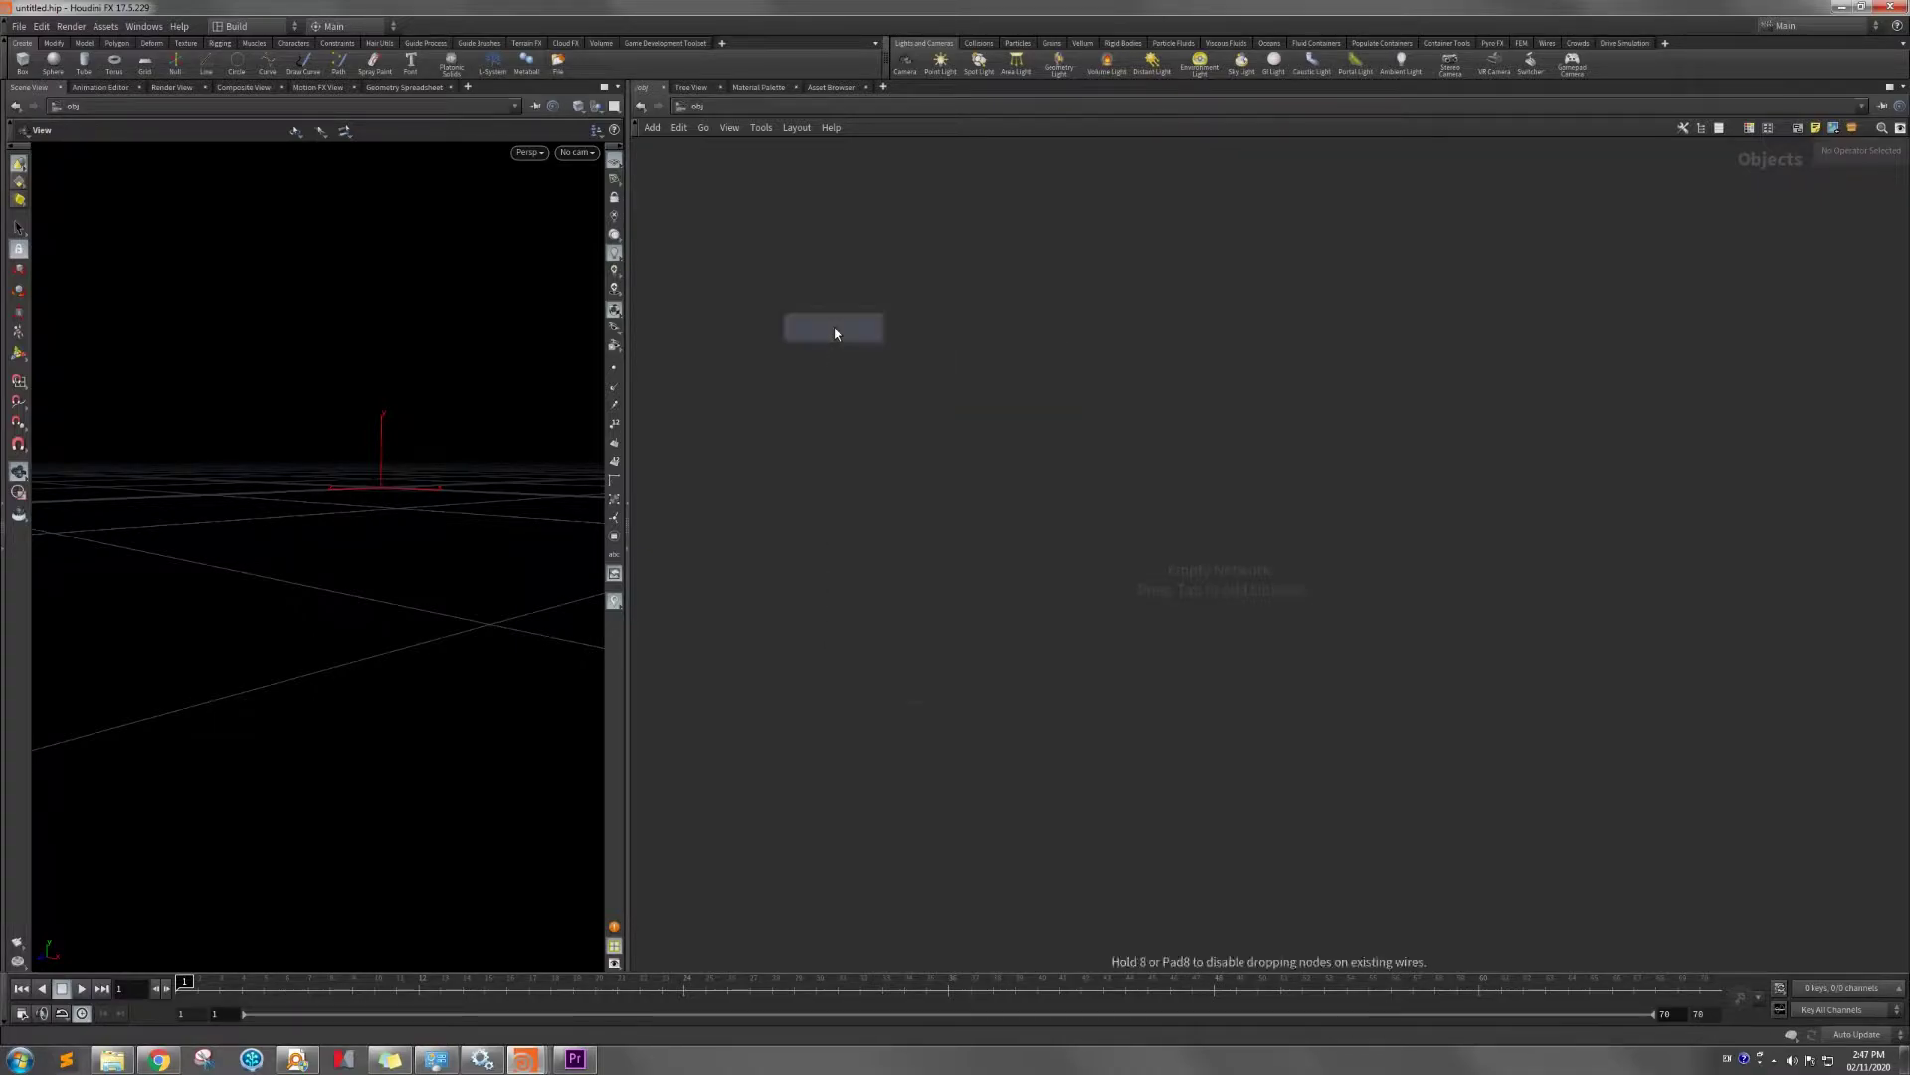
left_click(786, 307)
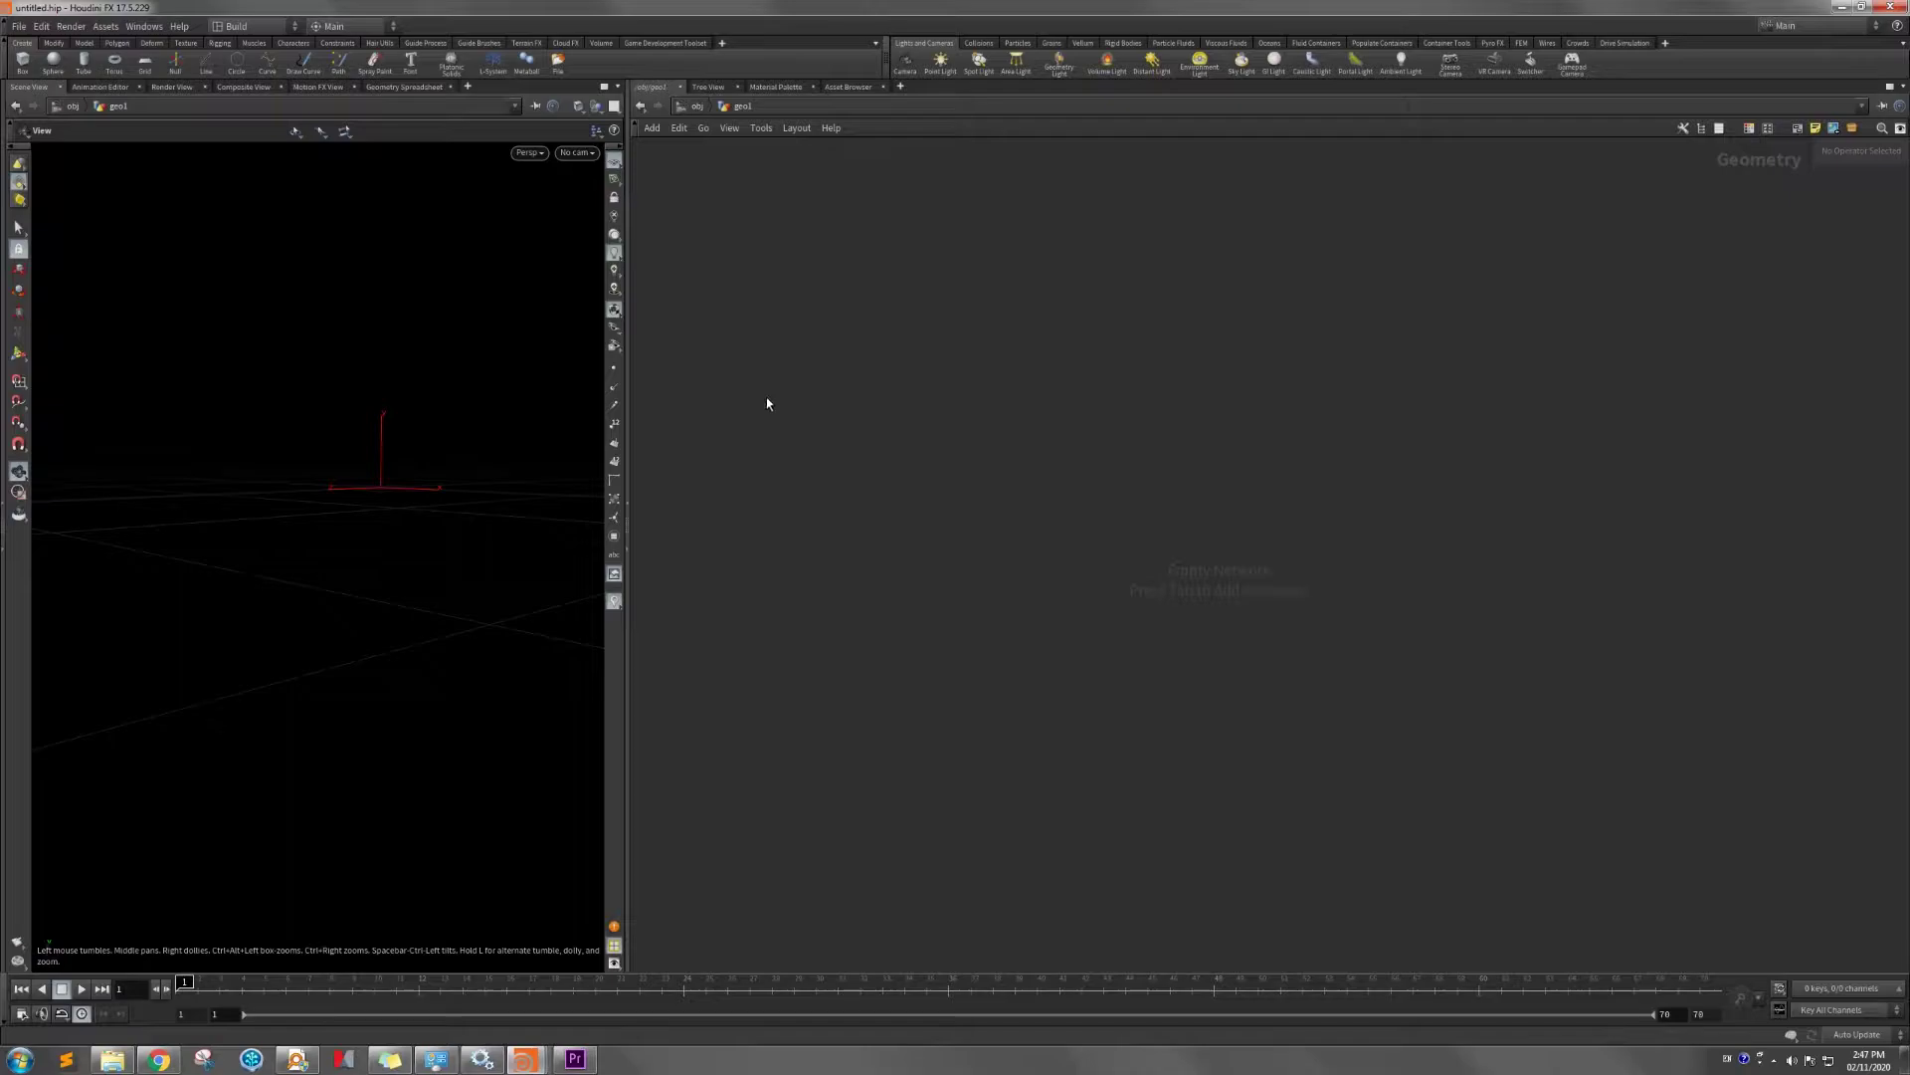
Add a Sphere node to the geometry network.
key("Tab")
type("sphere")
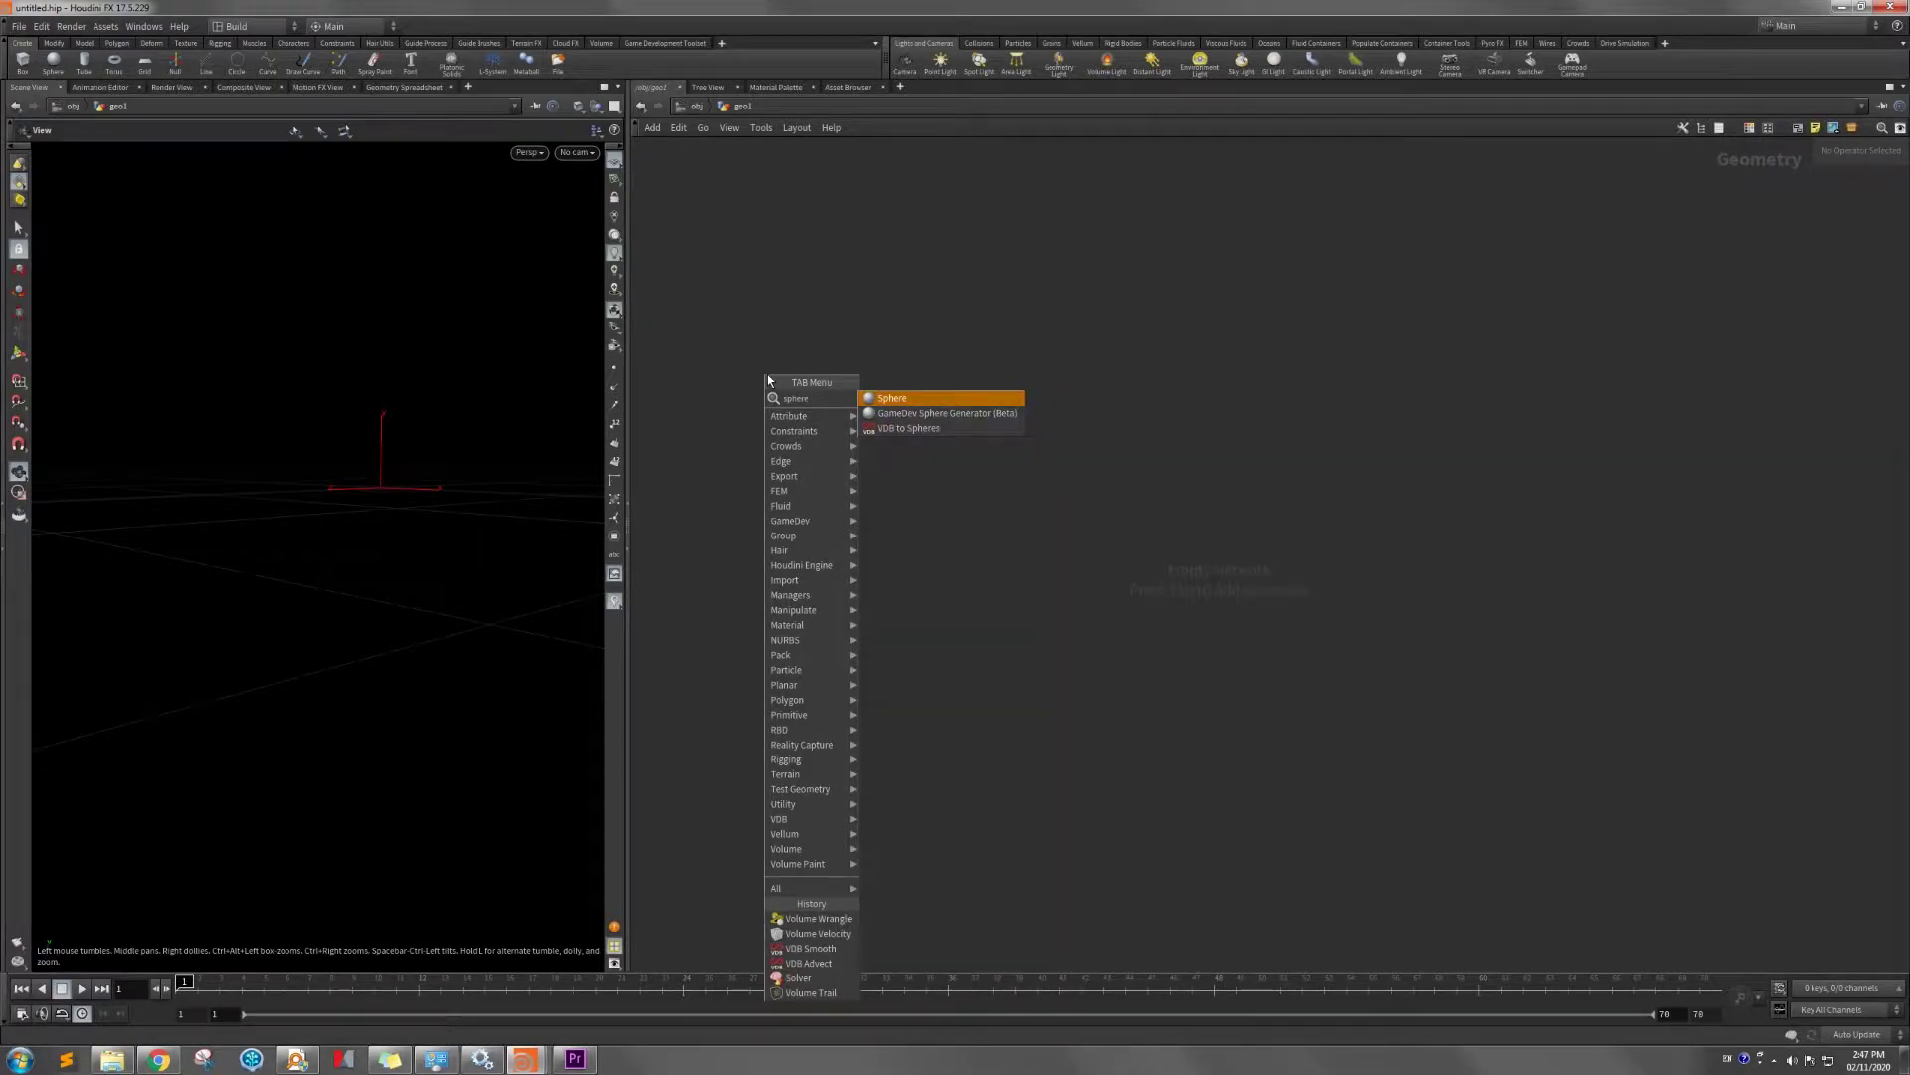
left_click(916, 398)
left_click(851, 356)
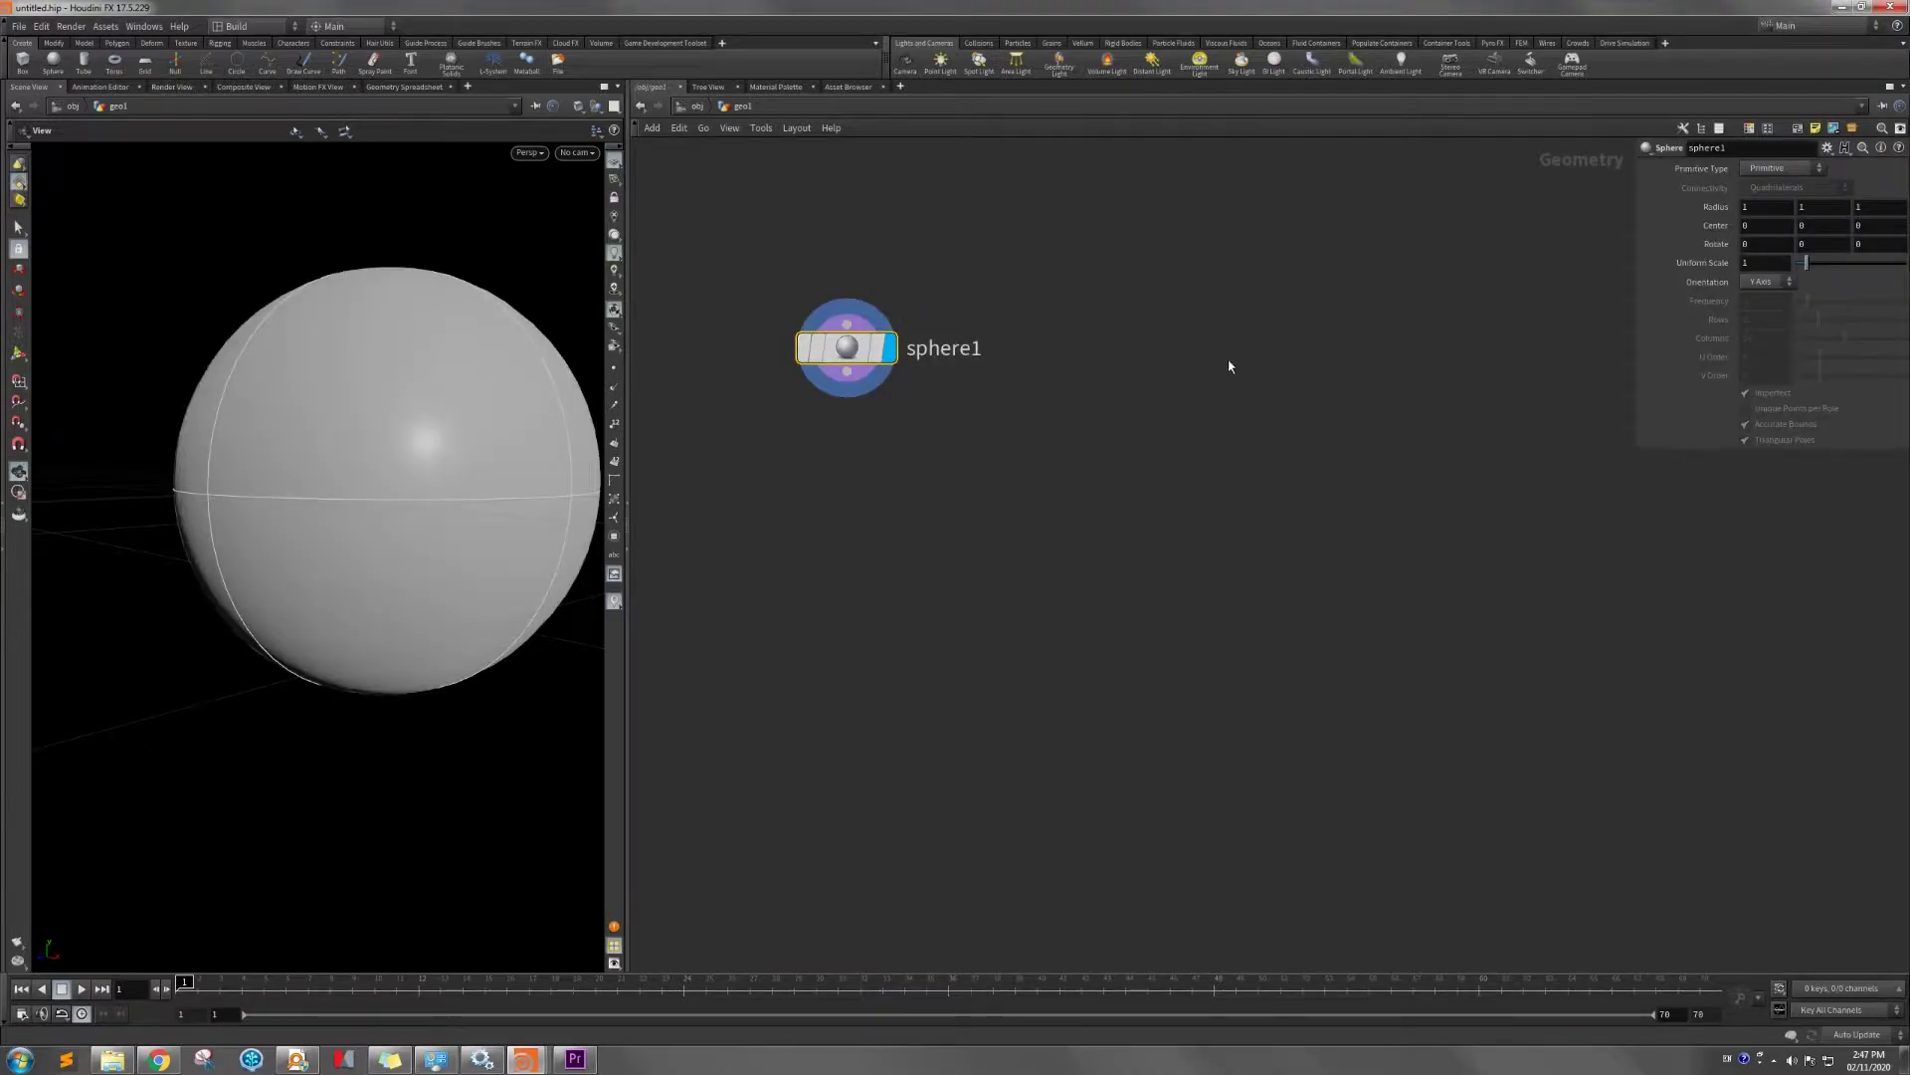
Set the sphere's primitive type to Polygon and its frequency to 10.
left_click(1770, 170)
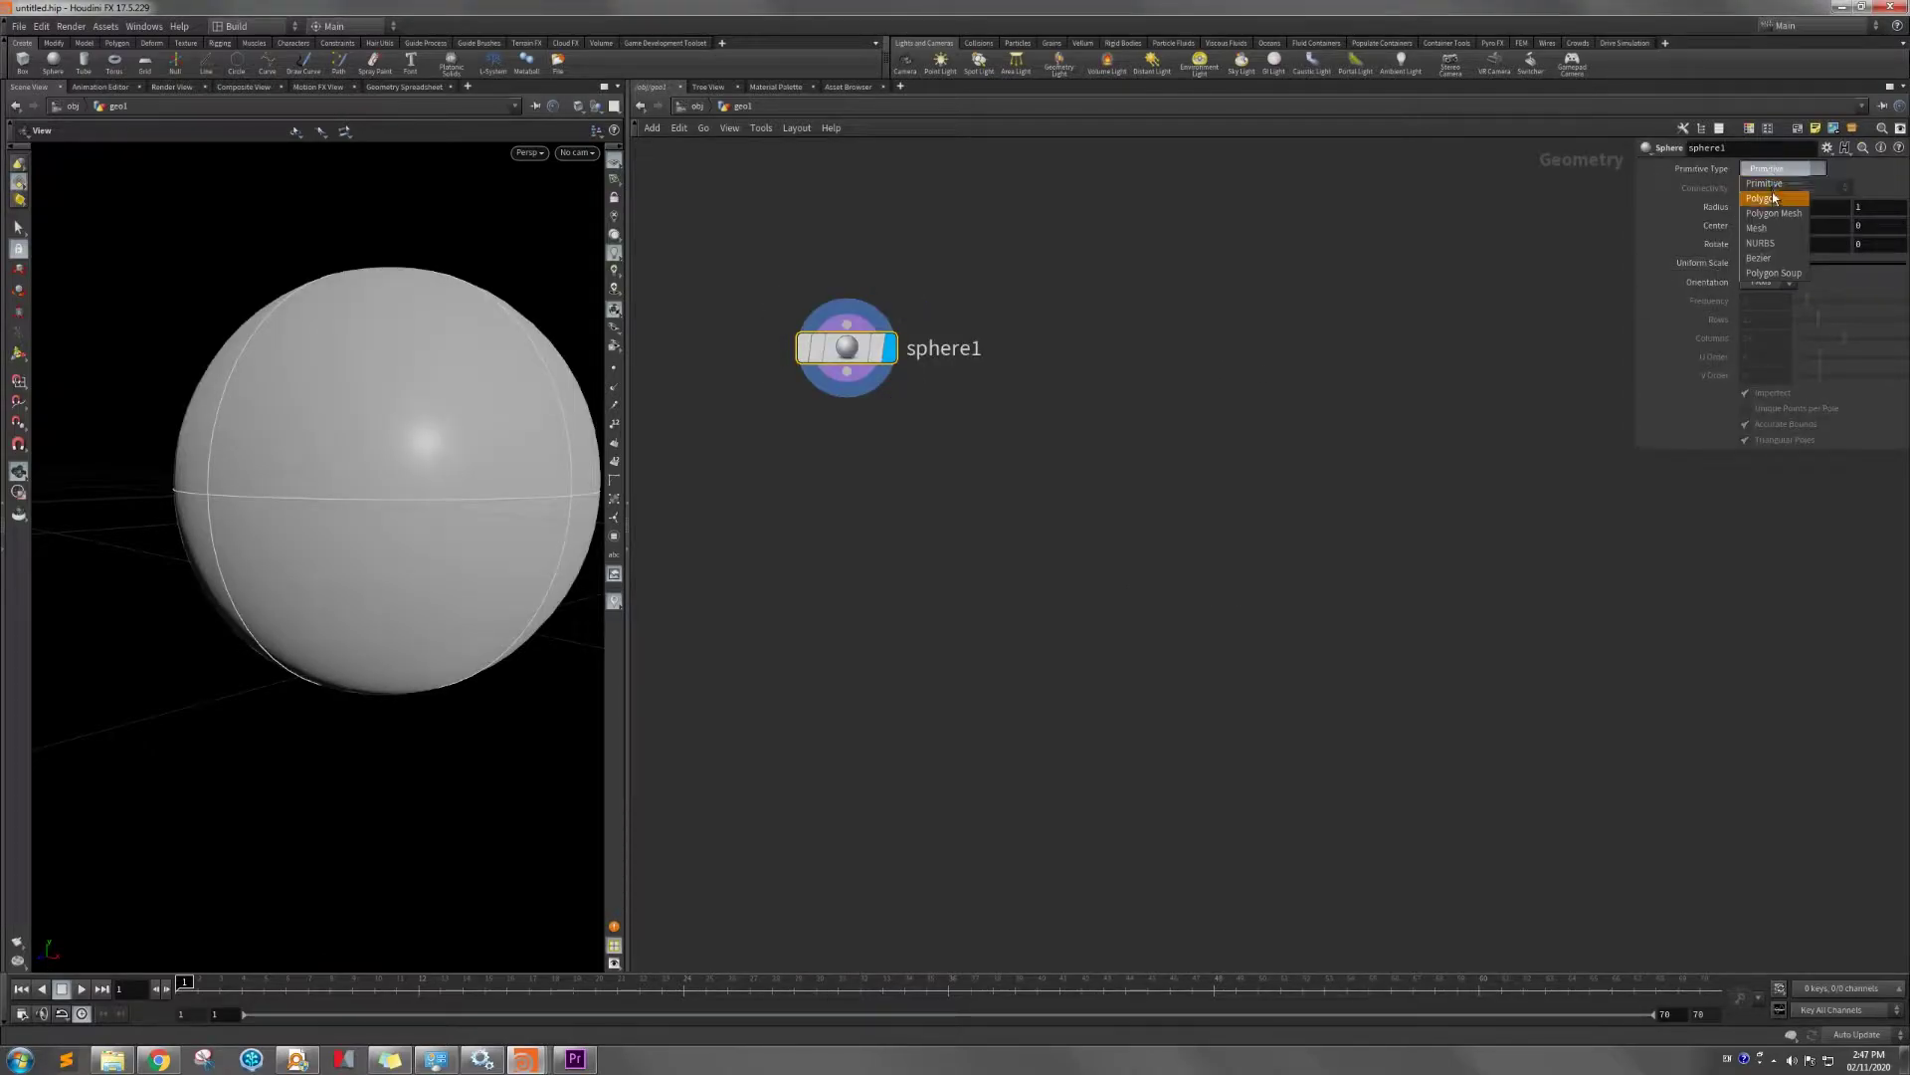
left_click(1771, 200)
left_click(1768, 302)
key("Return")
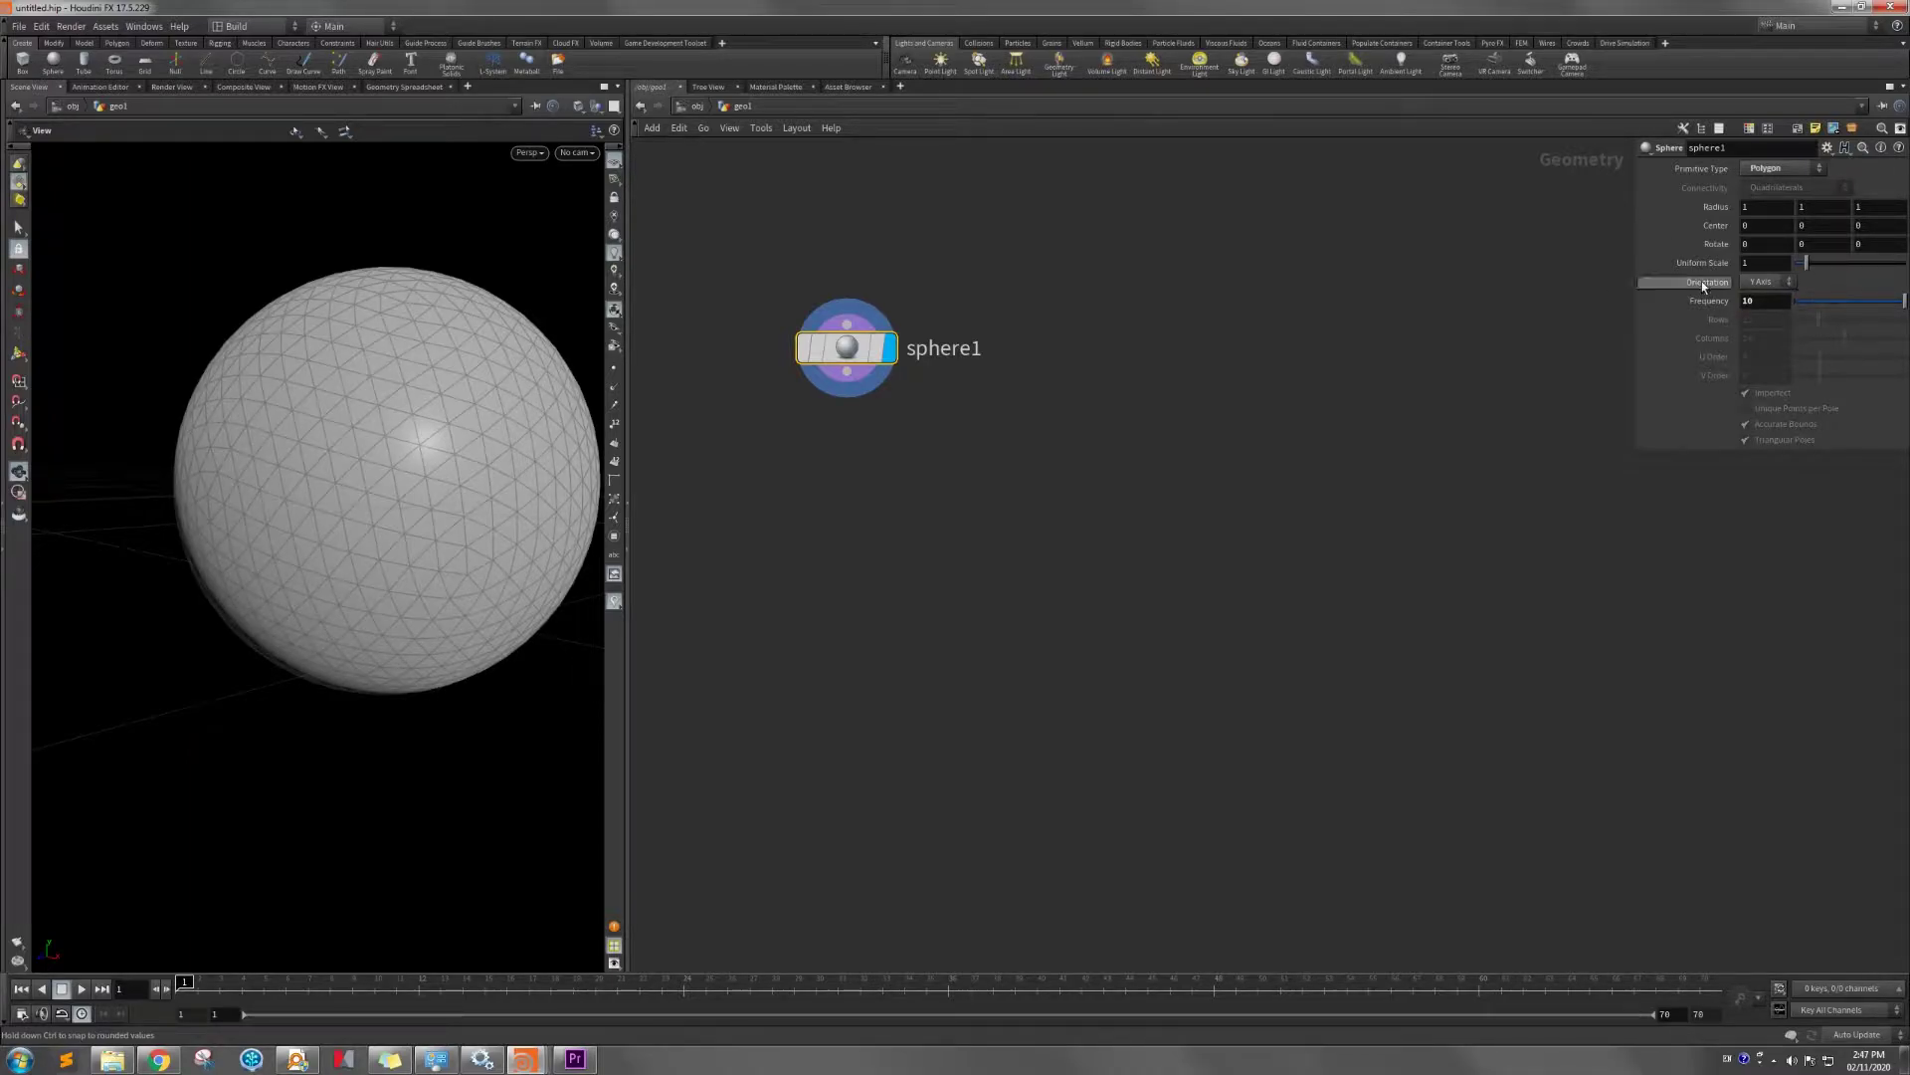
Add a Test Geometry: Pig Head node beside the sphere and show it as a template.
key("Tab")
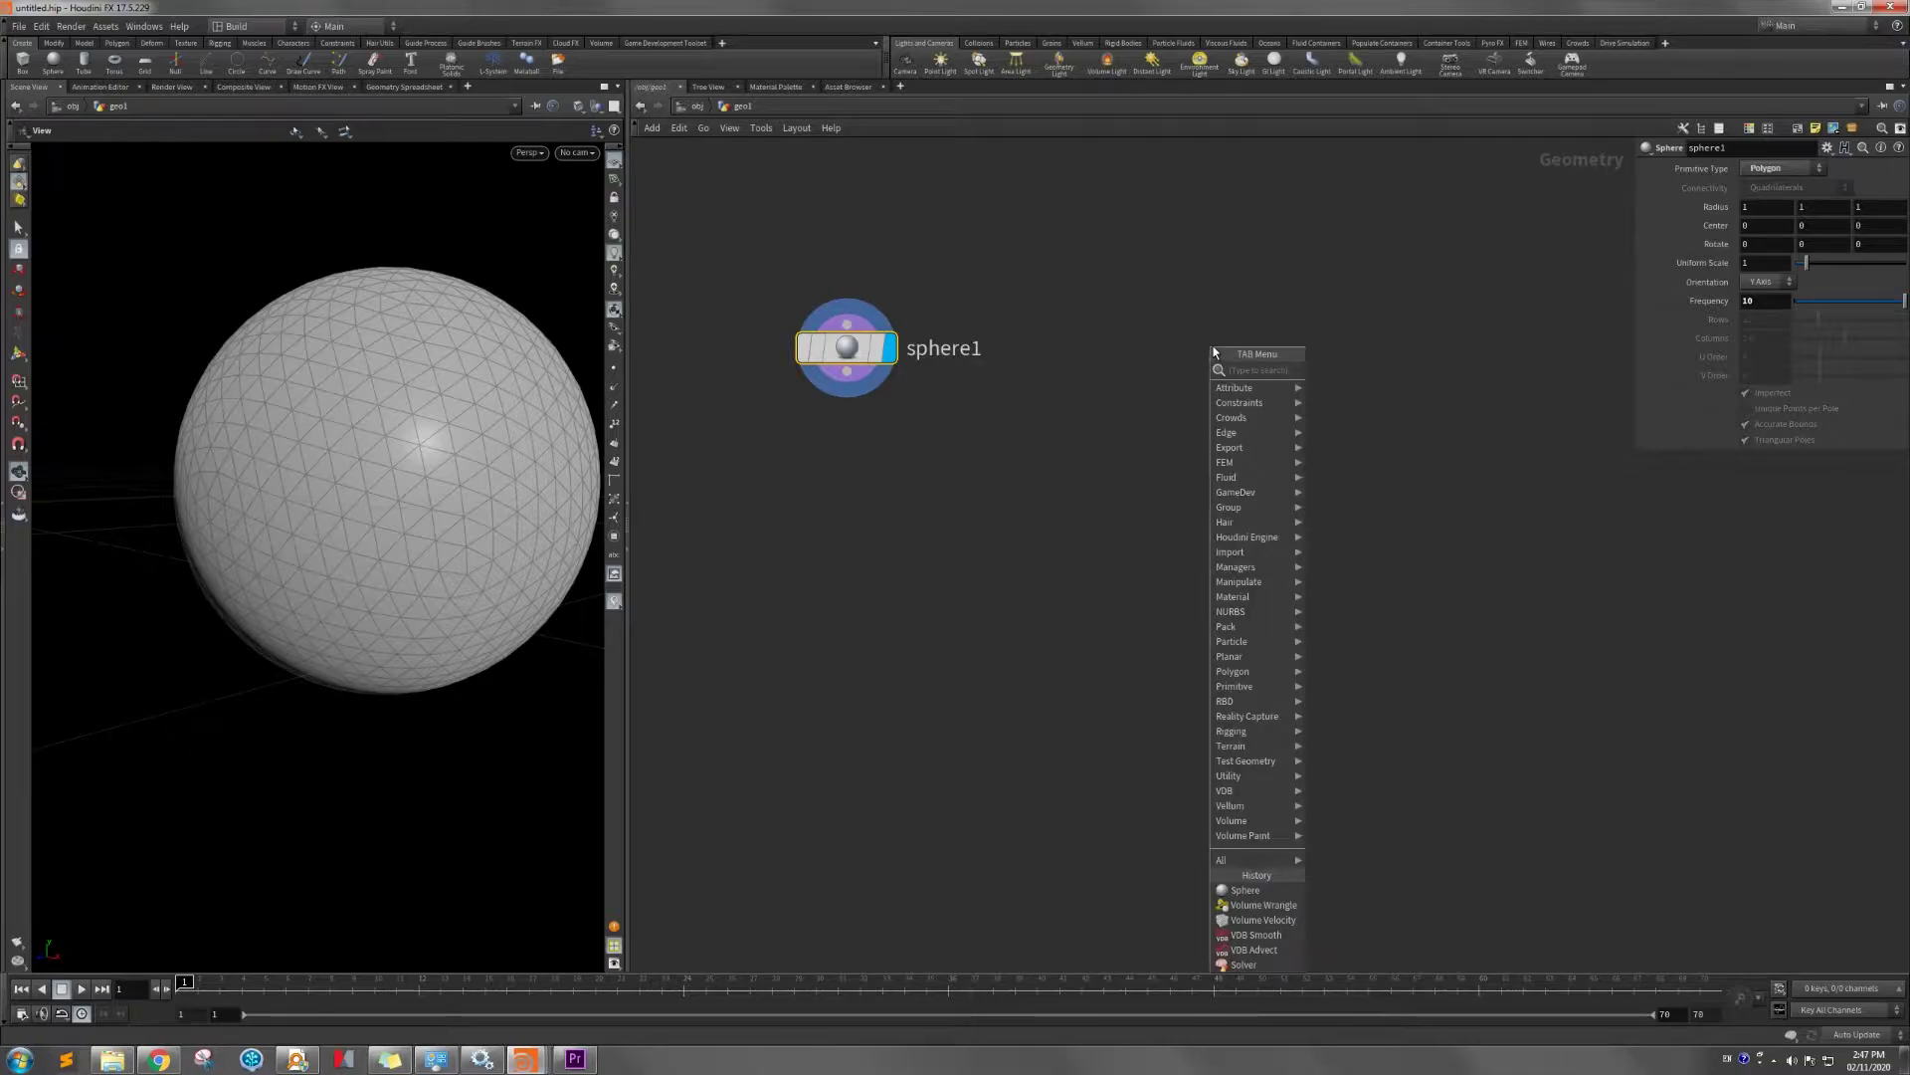
type("pighead")
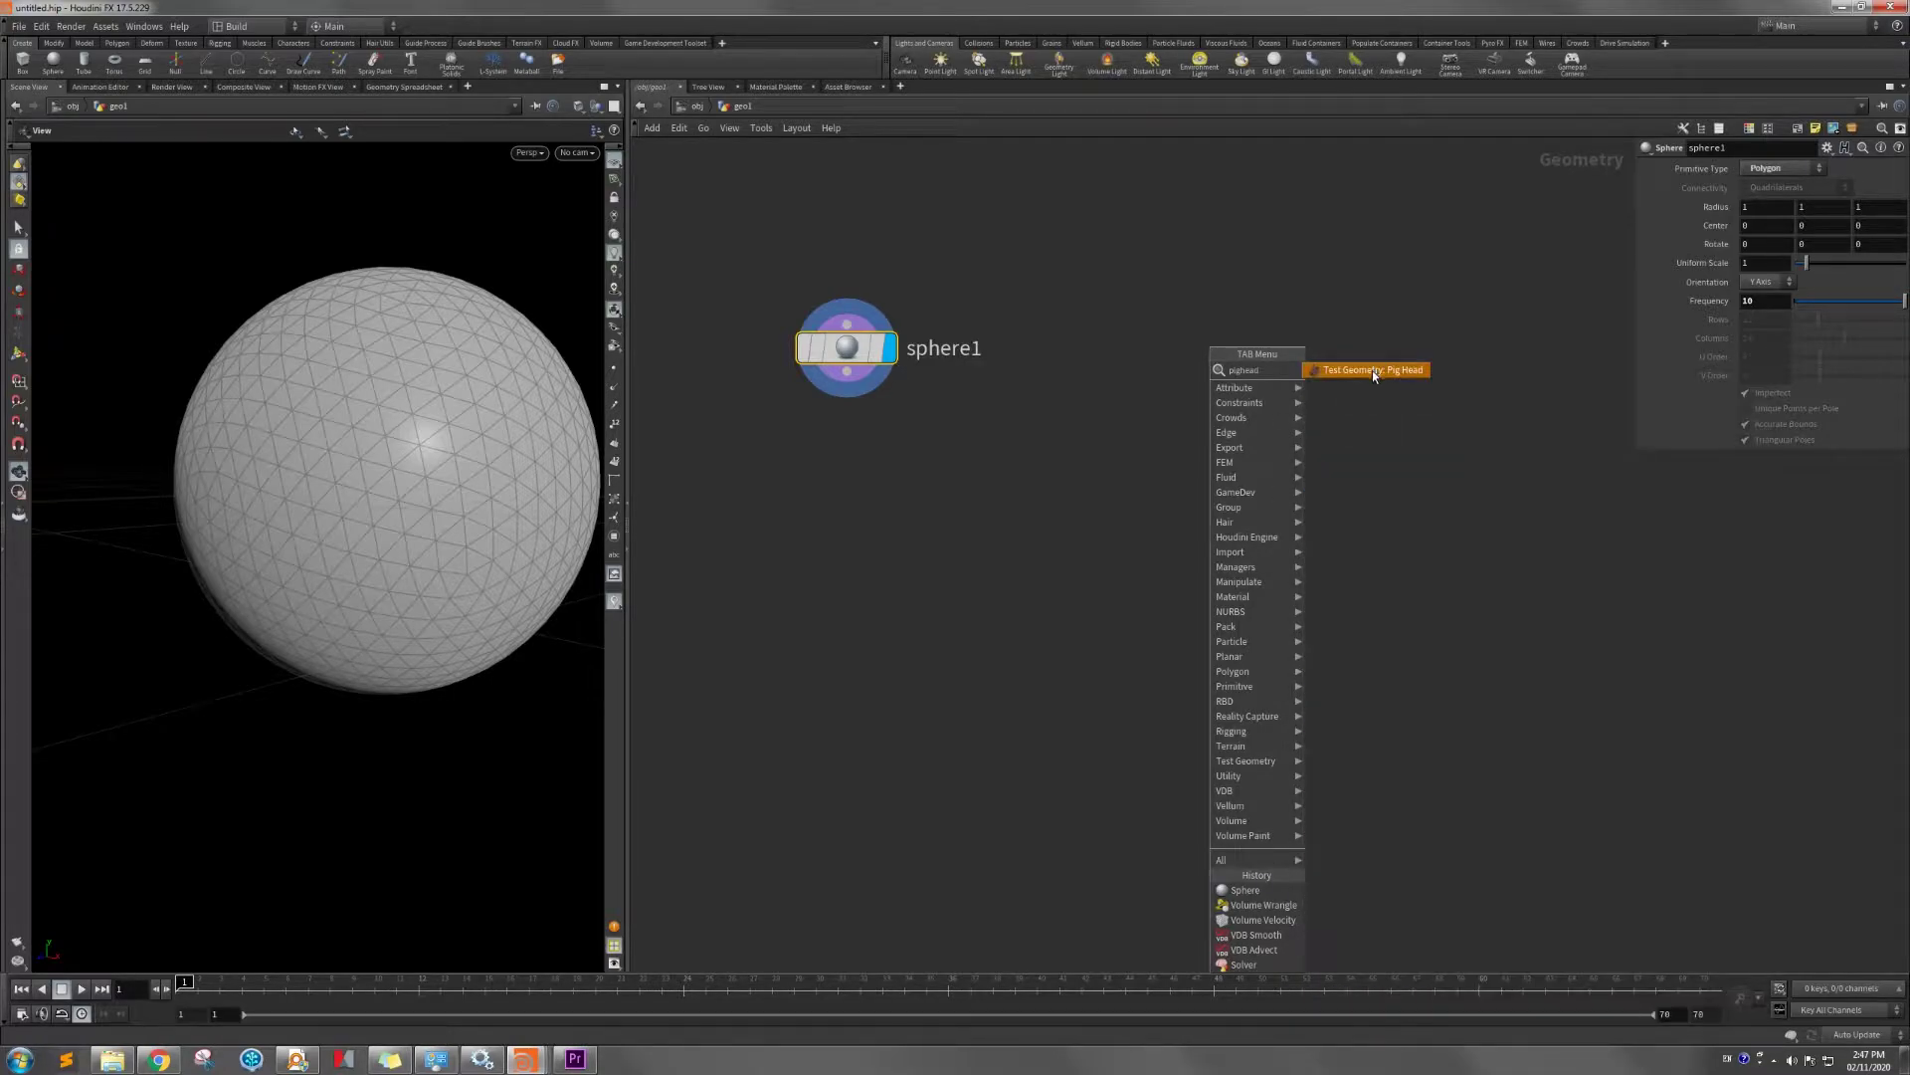
left_click(1373, 370)
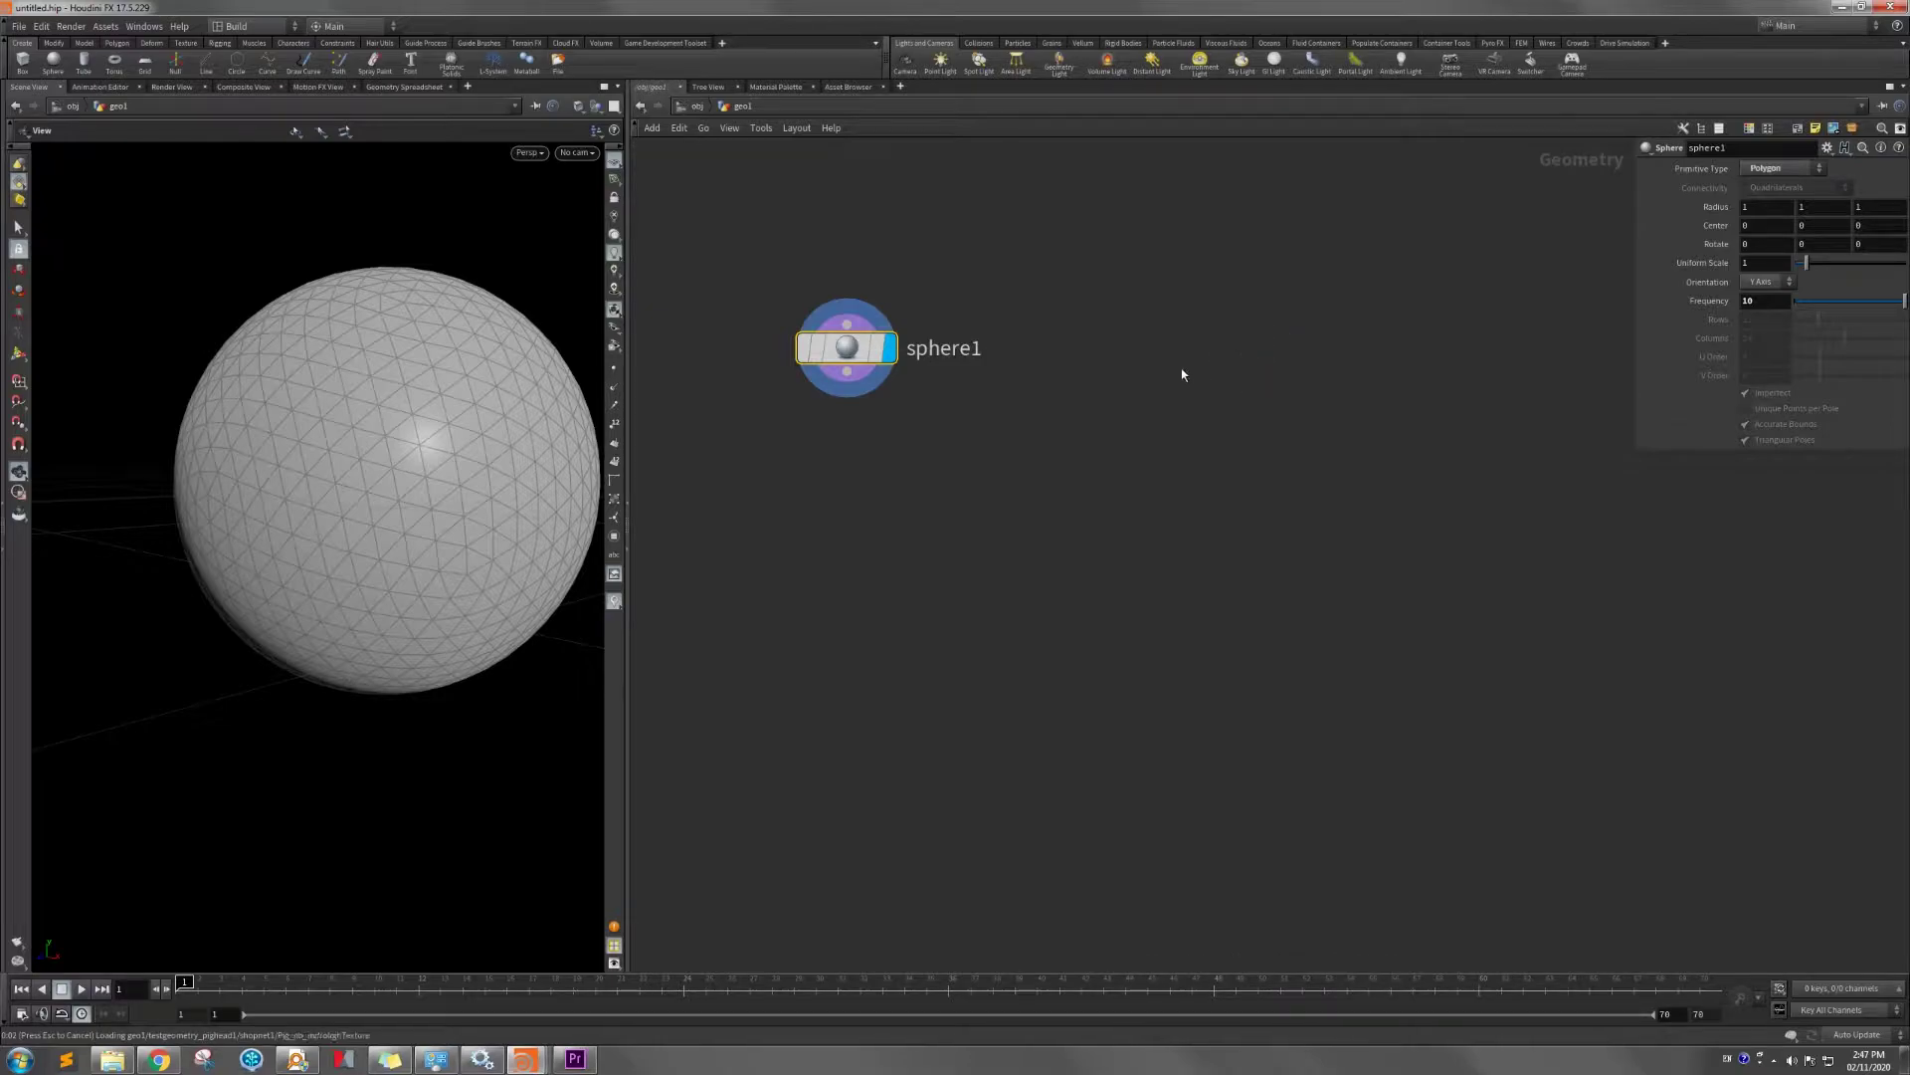
mouse_move(856, 354)
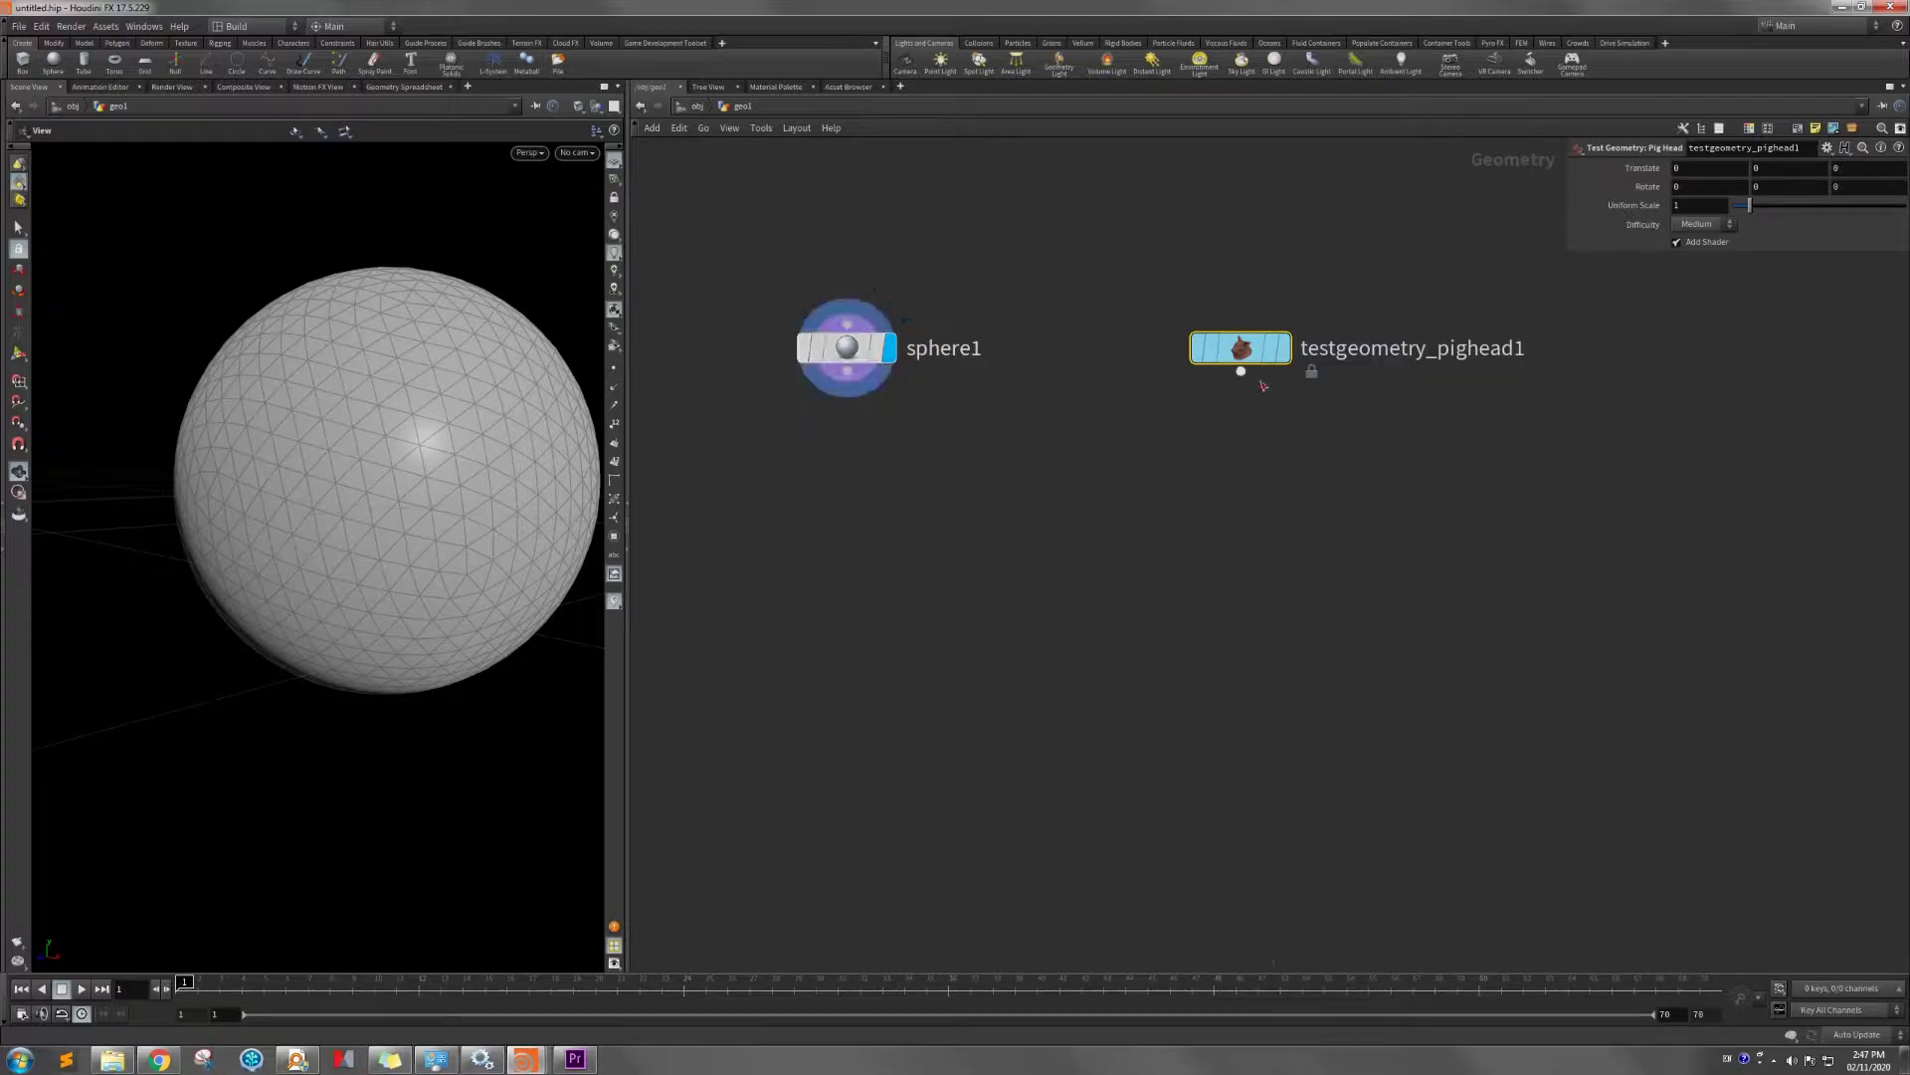
mouse_move(1259, 366)
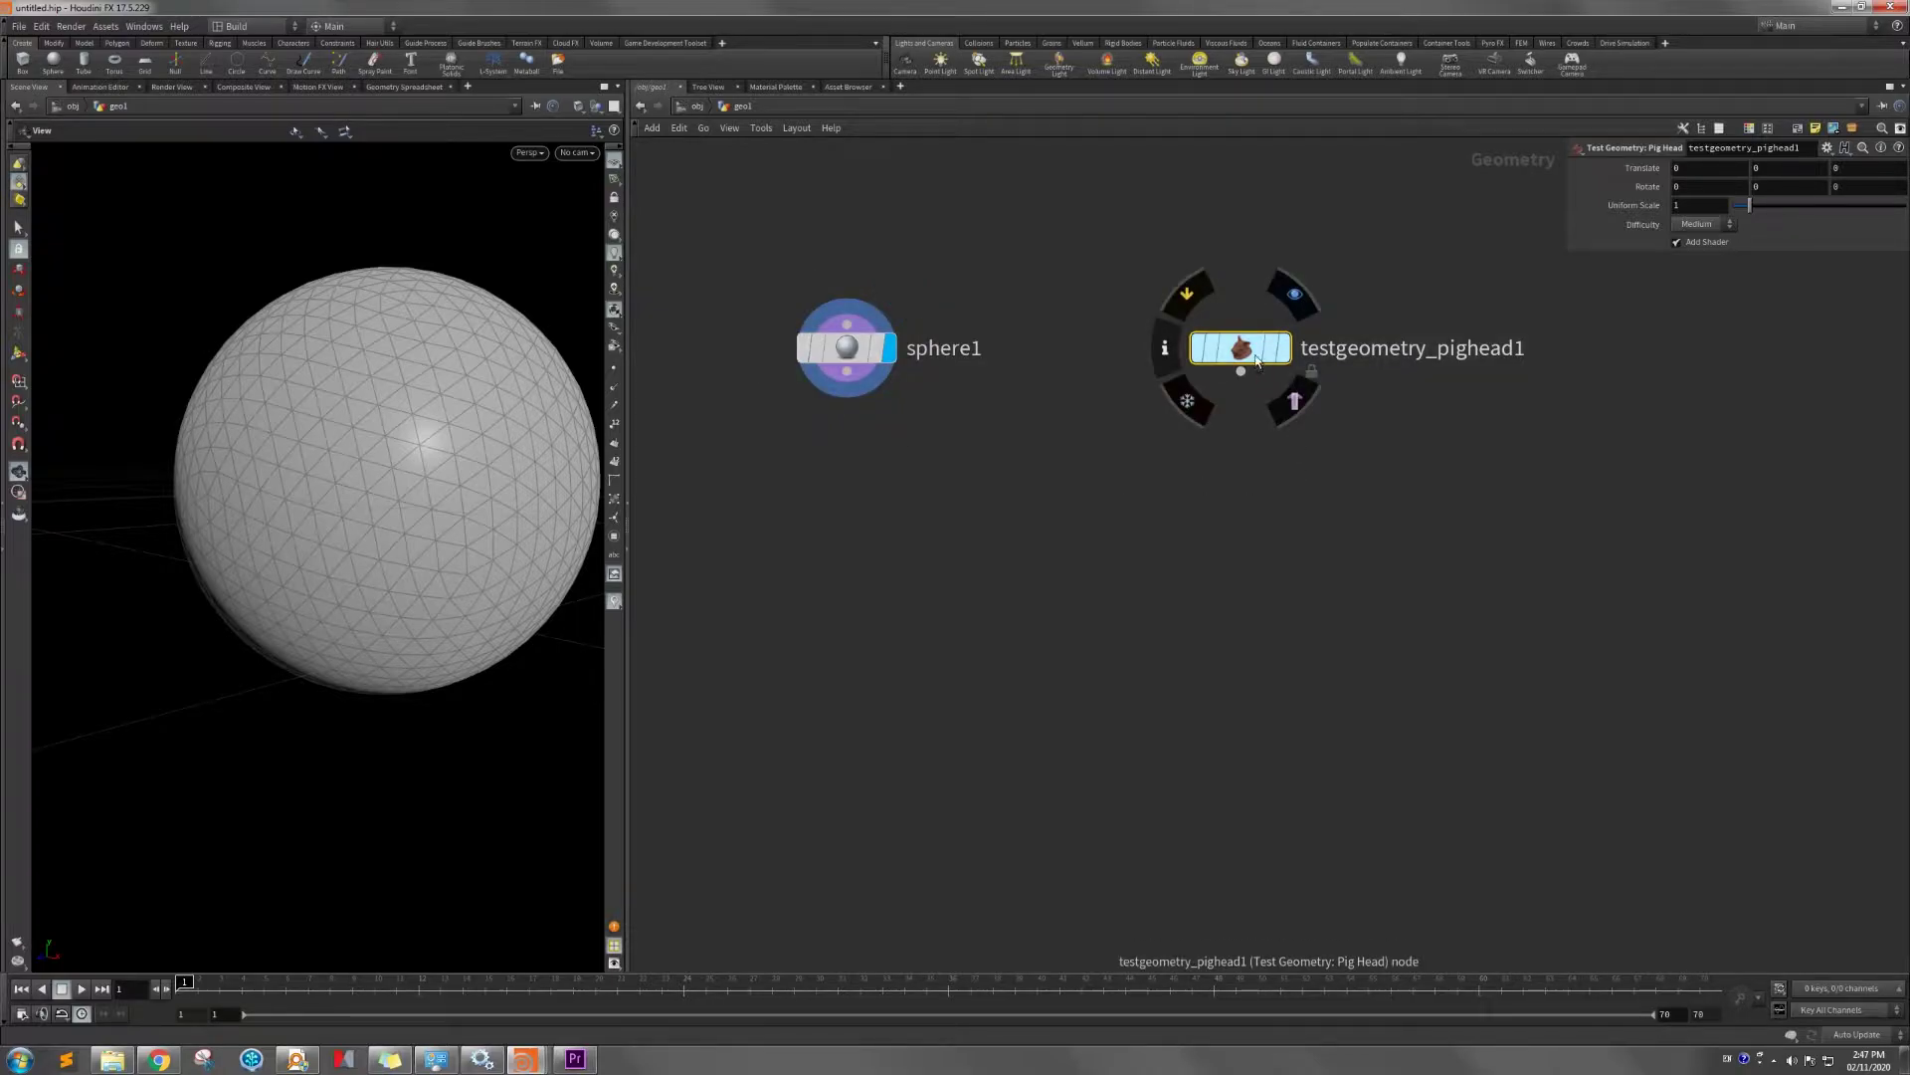
left_click(1294, 401)
left_click_drag(516, 523, 476, 502)
middle_click_drag(476, 502, 415, 477)
Add a Transform node below the sphere, feed it from the sphere's output and display it.
key("Tab")
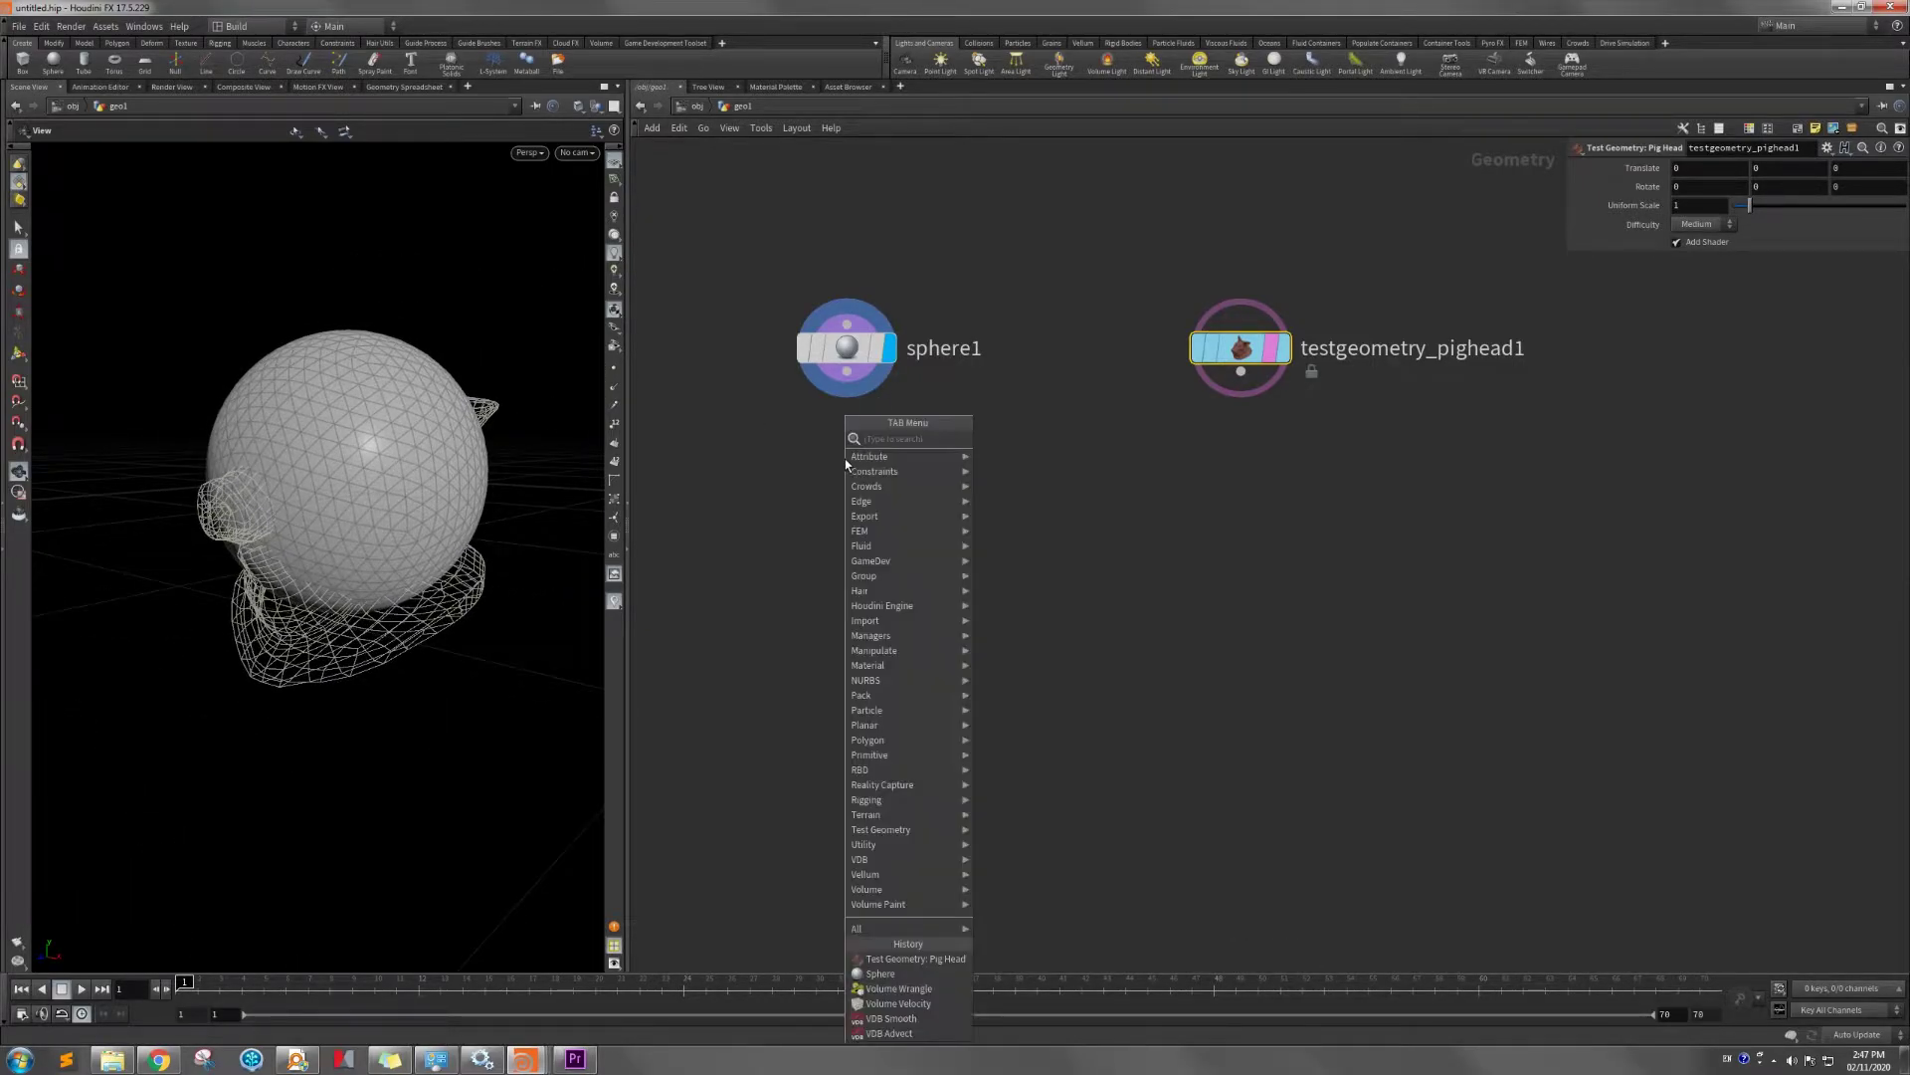
type("tran")
key("Return")
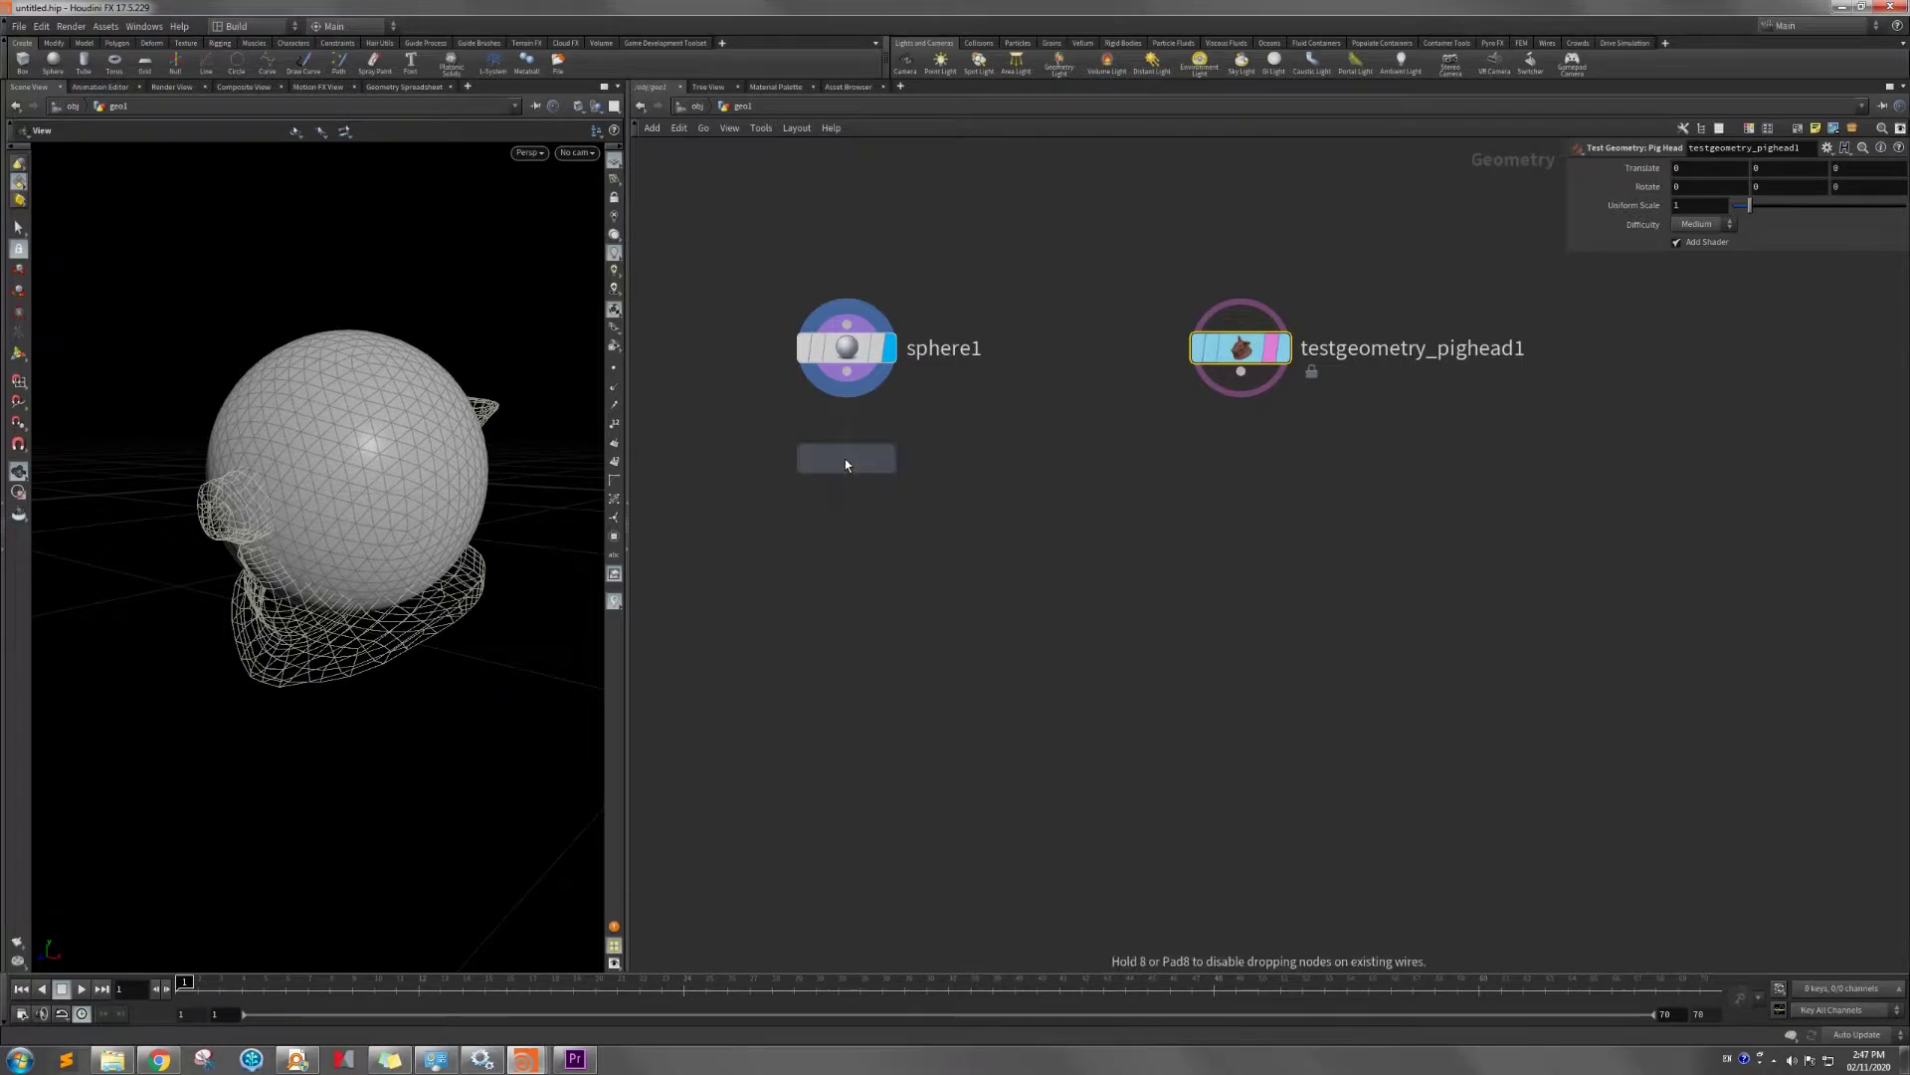
left_click(854, 444)
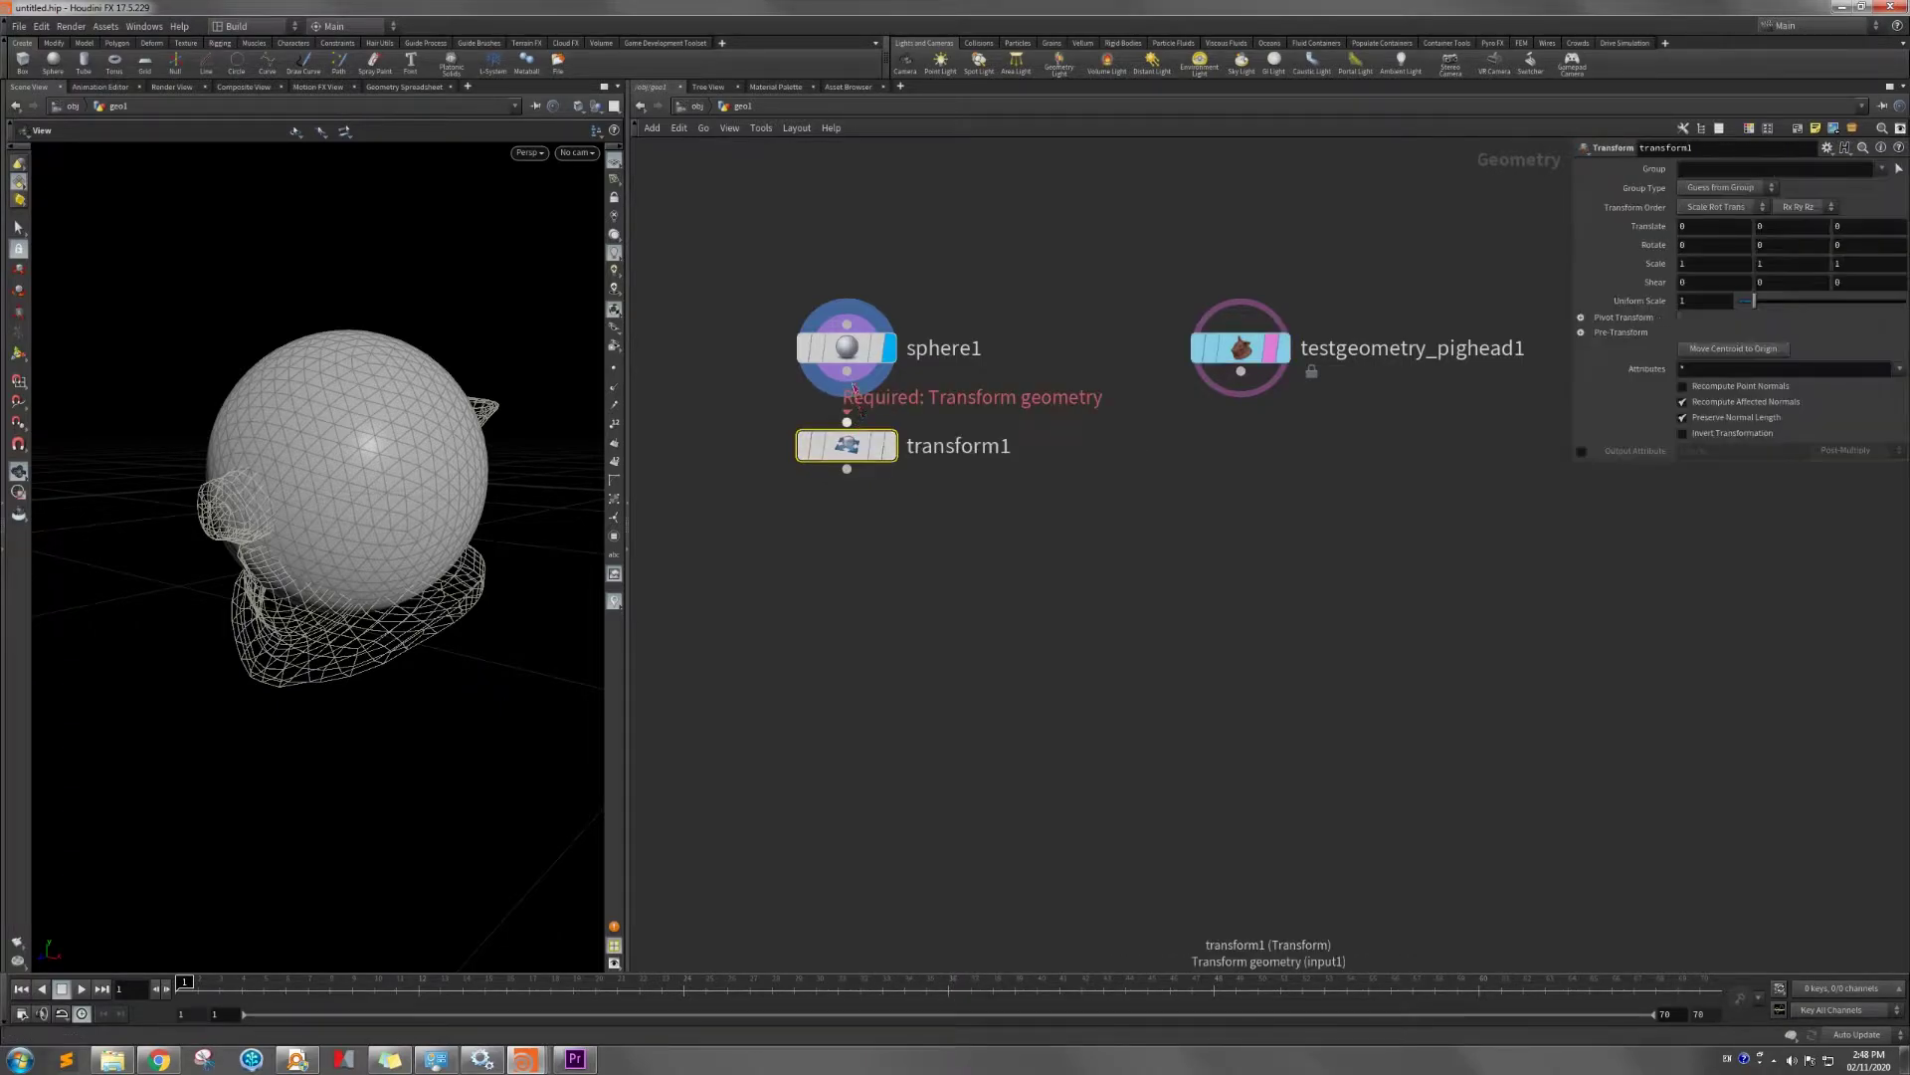
left_click(892, 456)
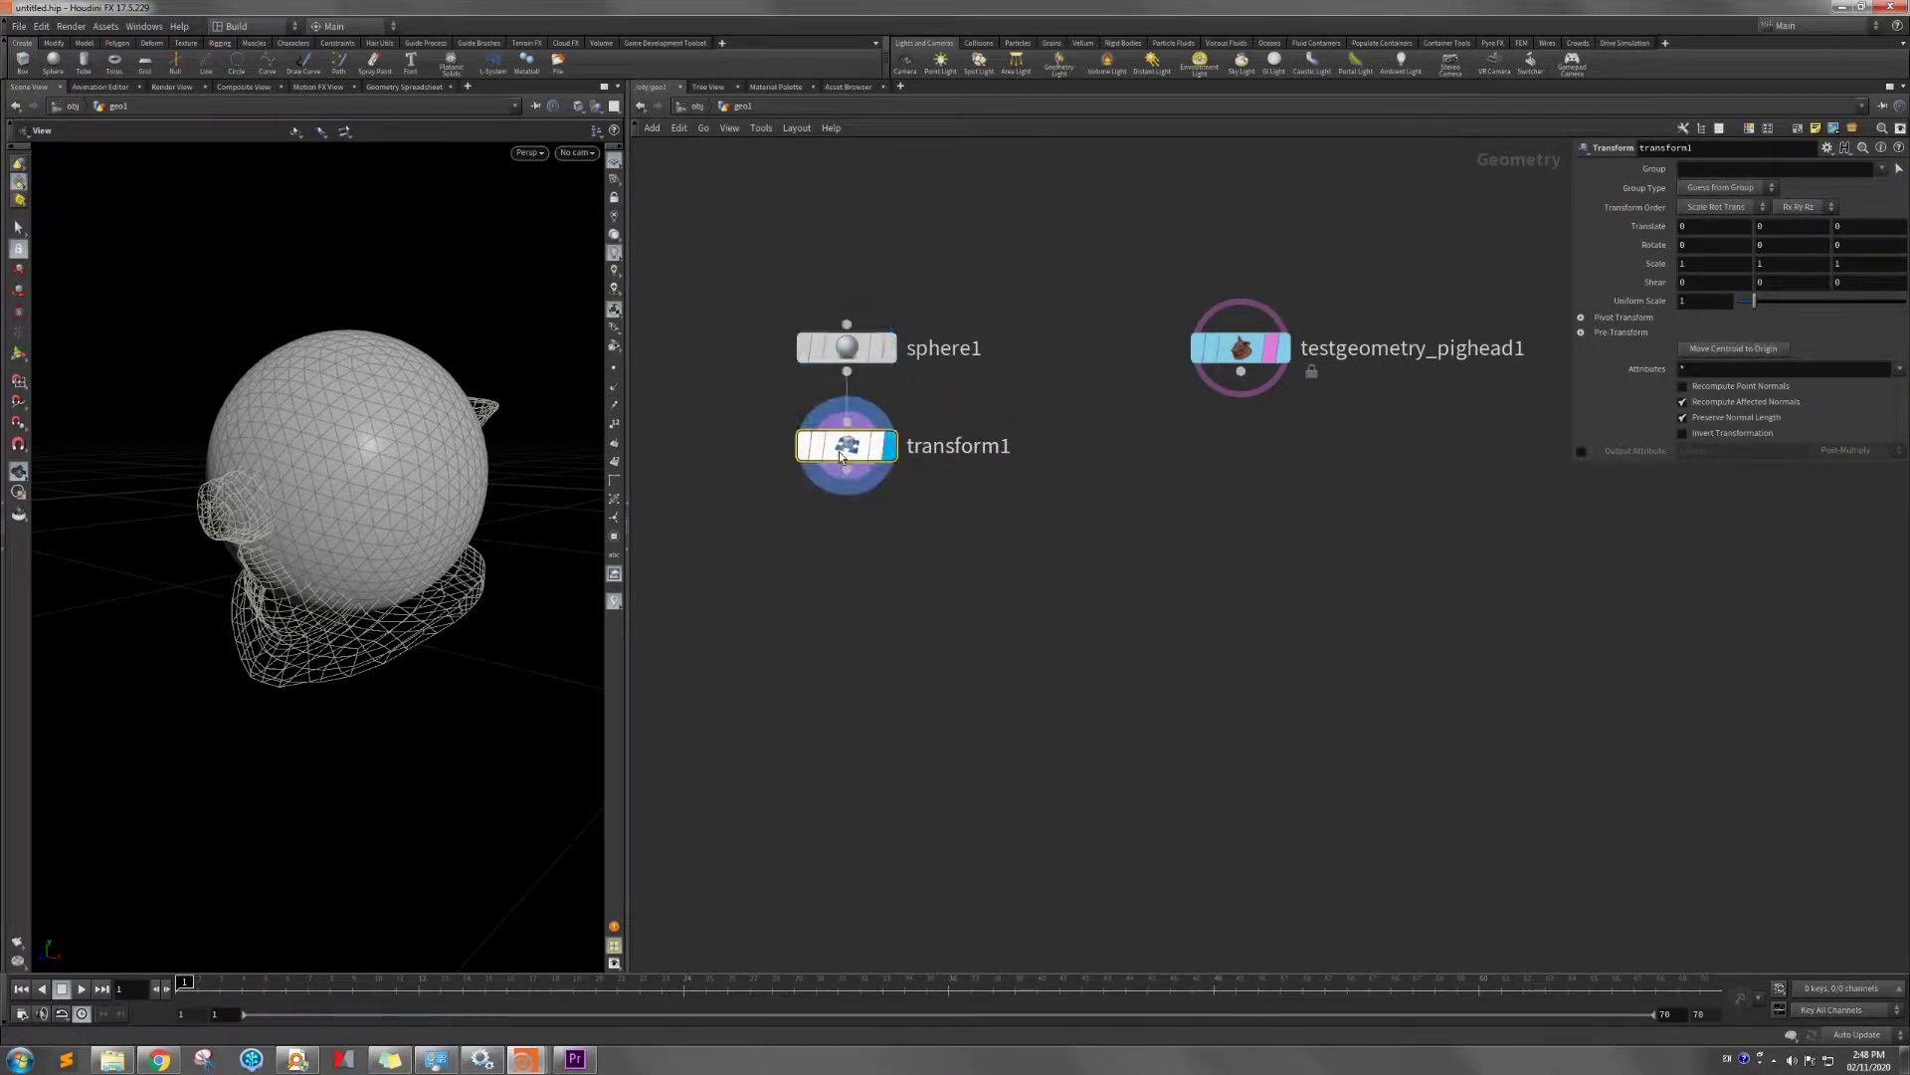
Set the transform's Y translation to -0.4 and its uniform scale to 1.5.
left_click(1757, 229)
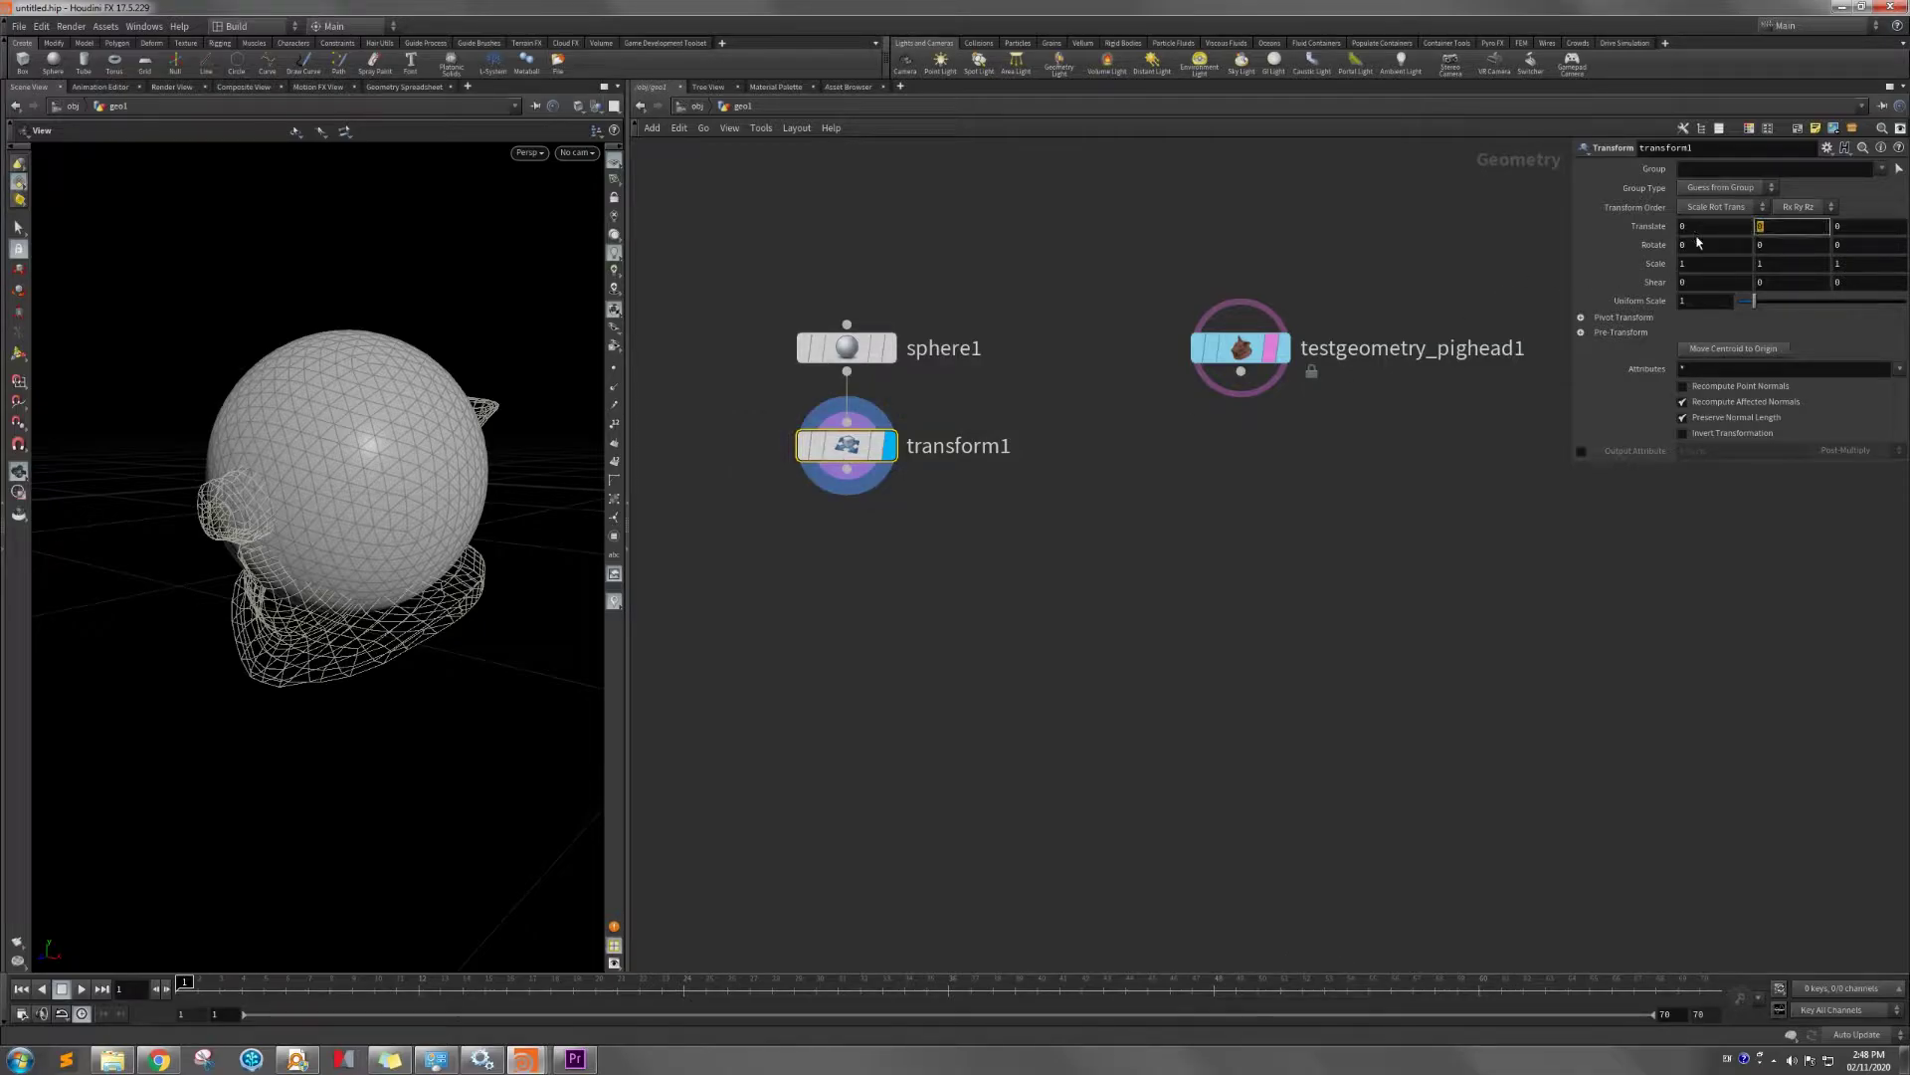
type("-0.4")
key("Return")
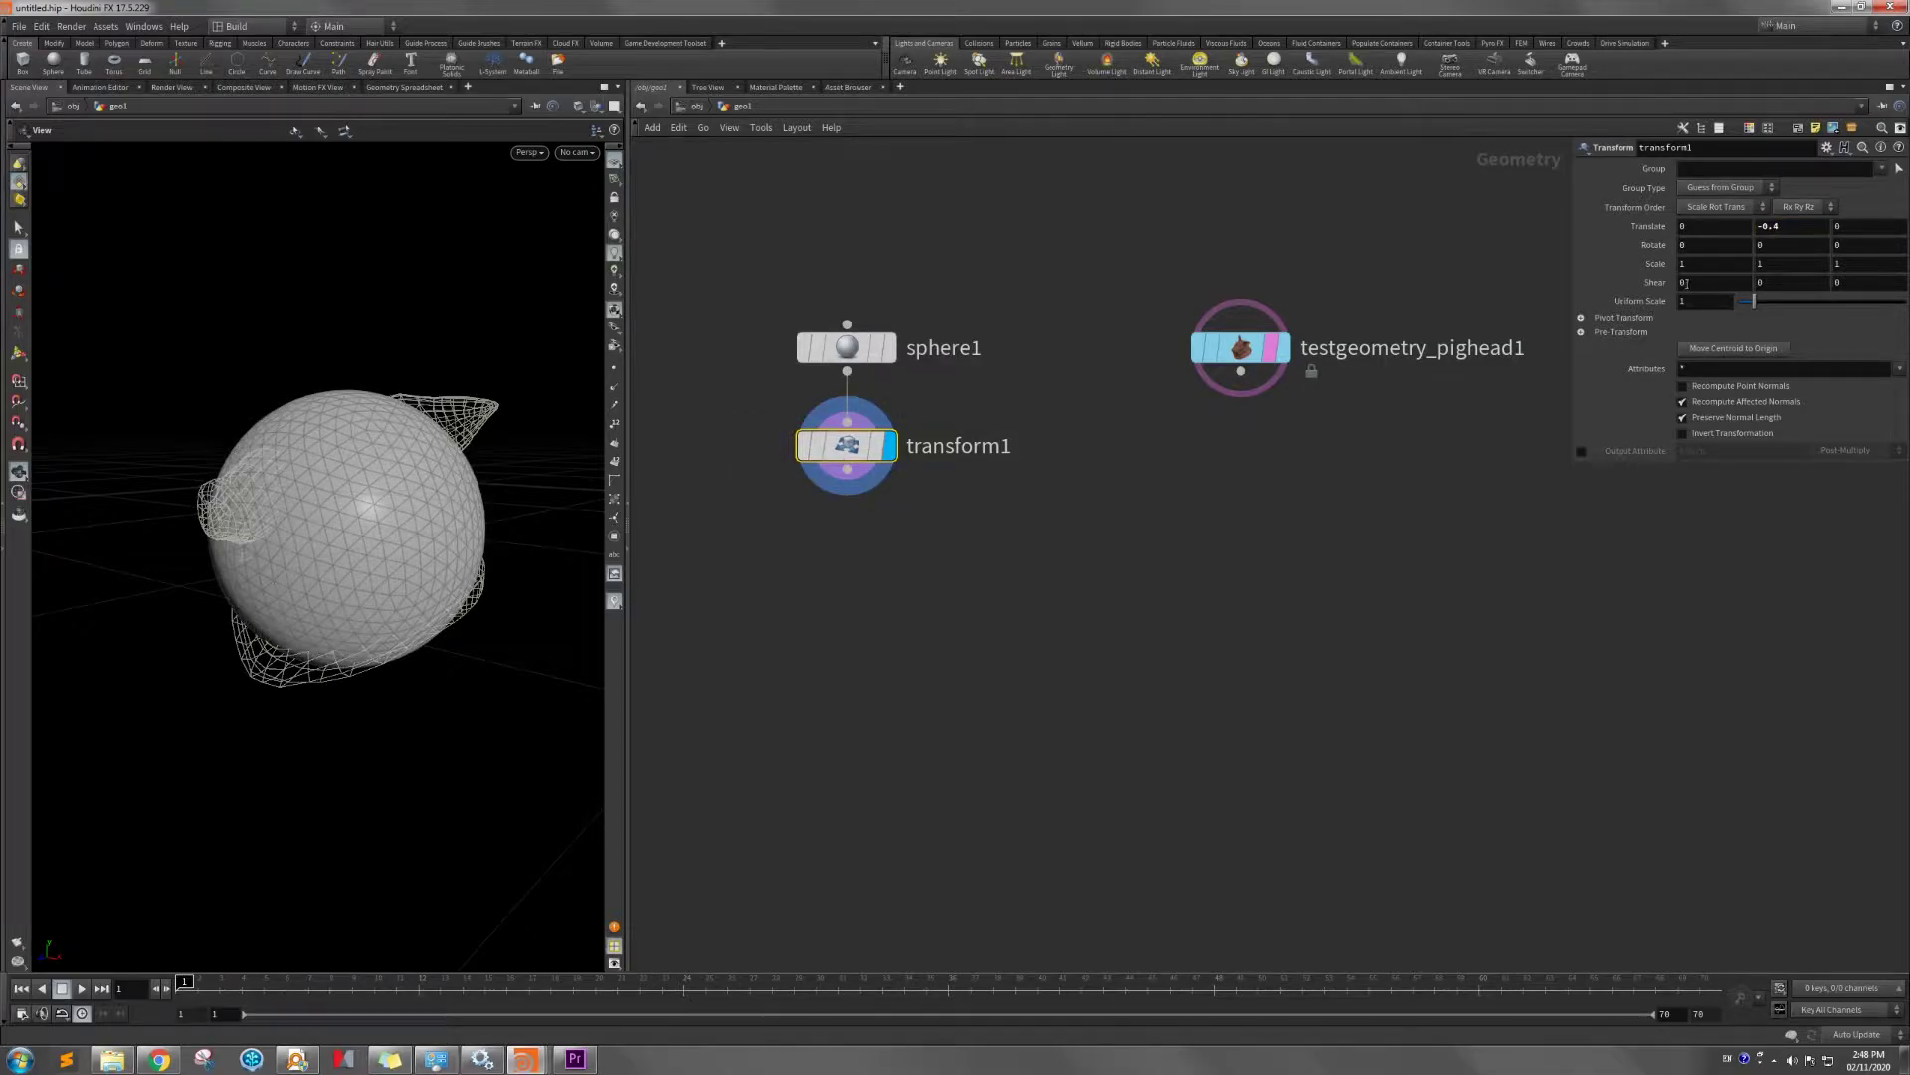
left_click(1691, 302)
type(".5")
key("Return")
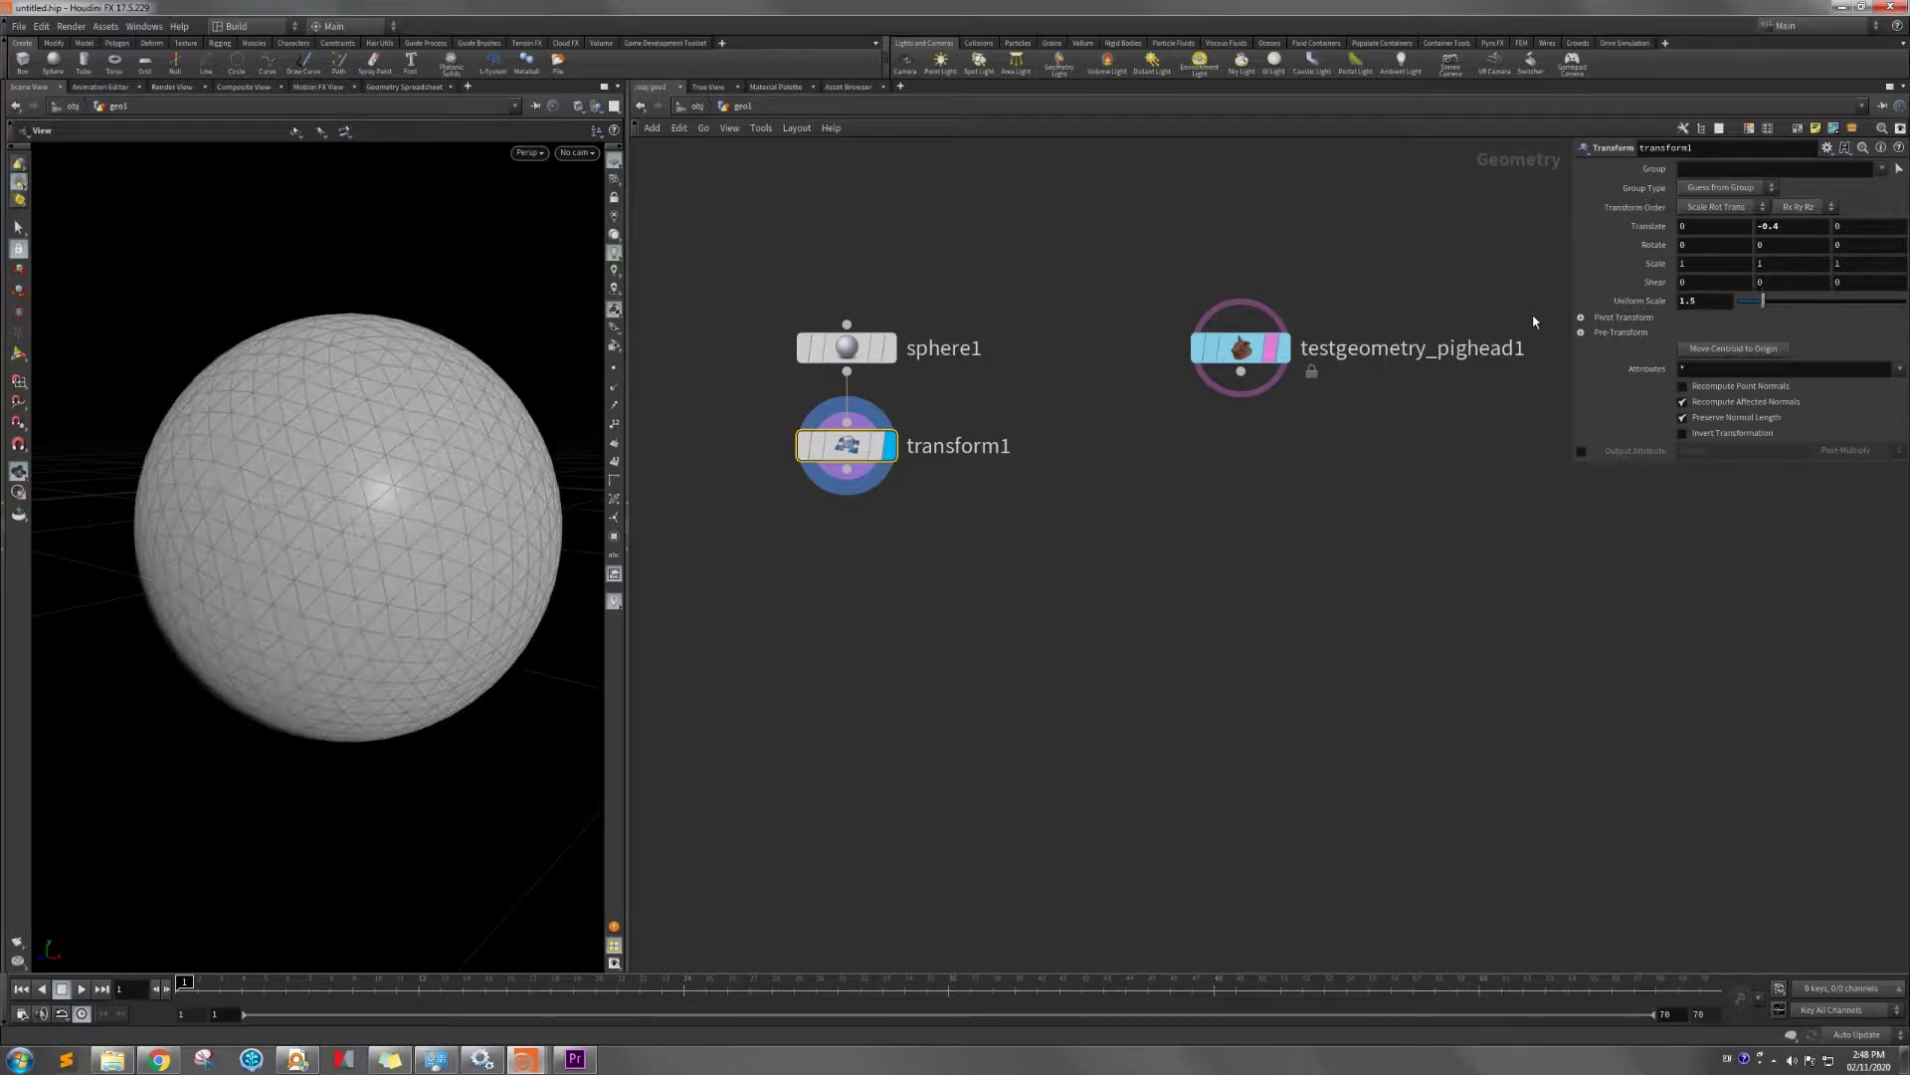
Show the transformed sphere as a template and make the pig head the displayed node.
left_click(877, 447)
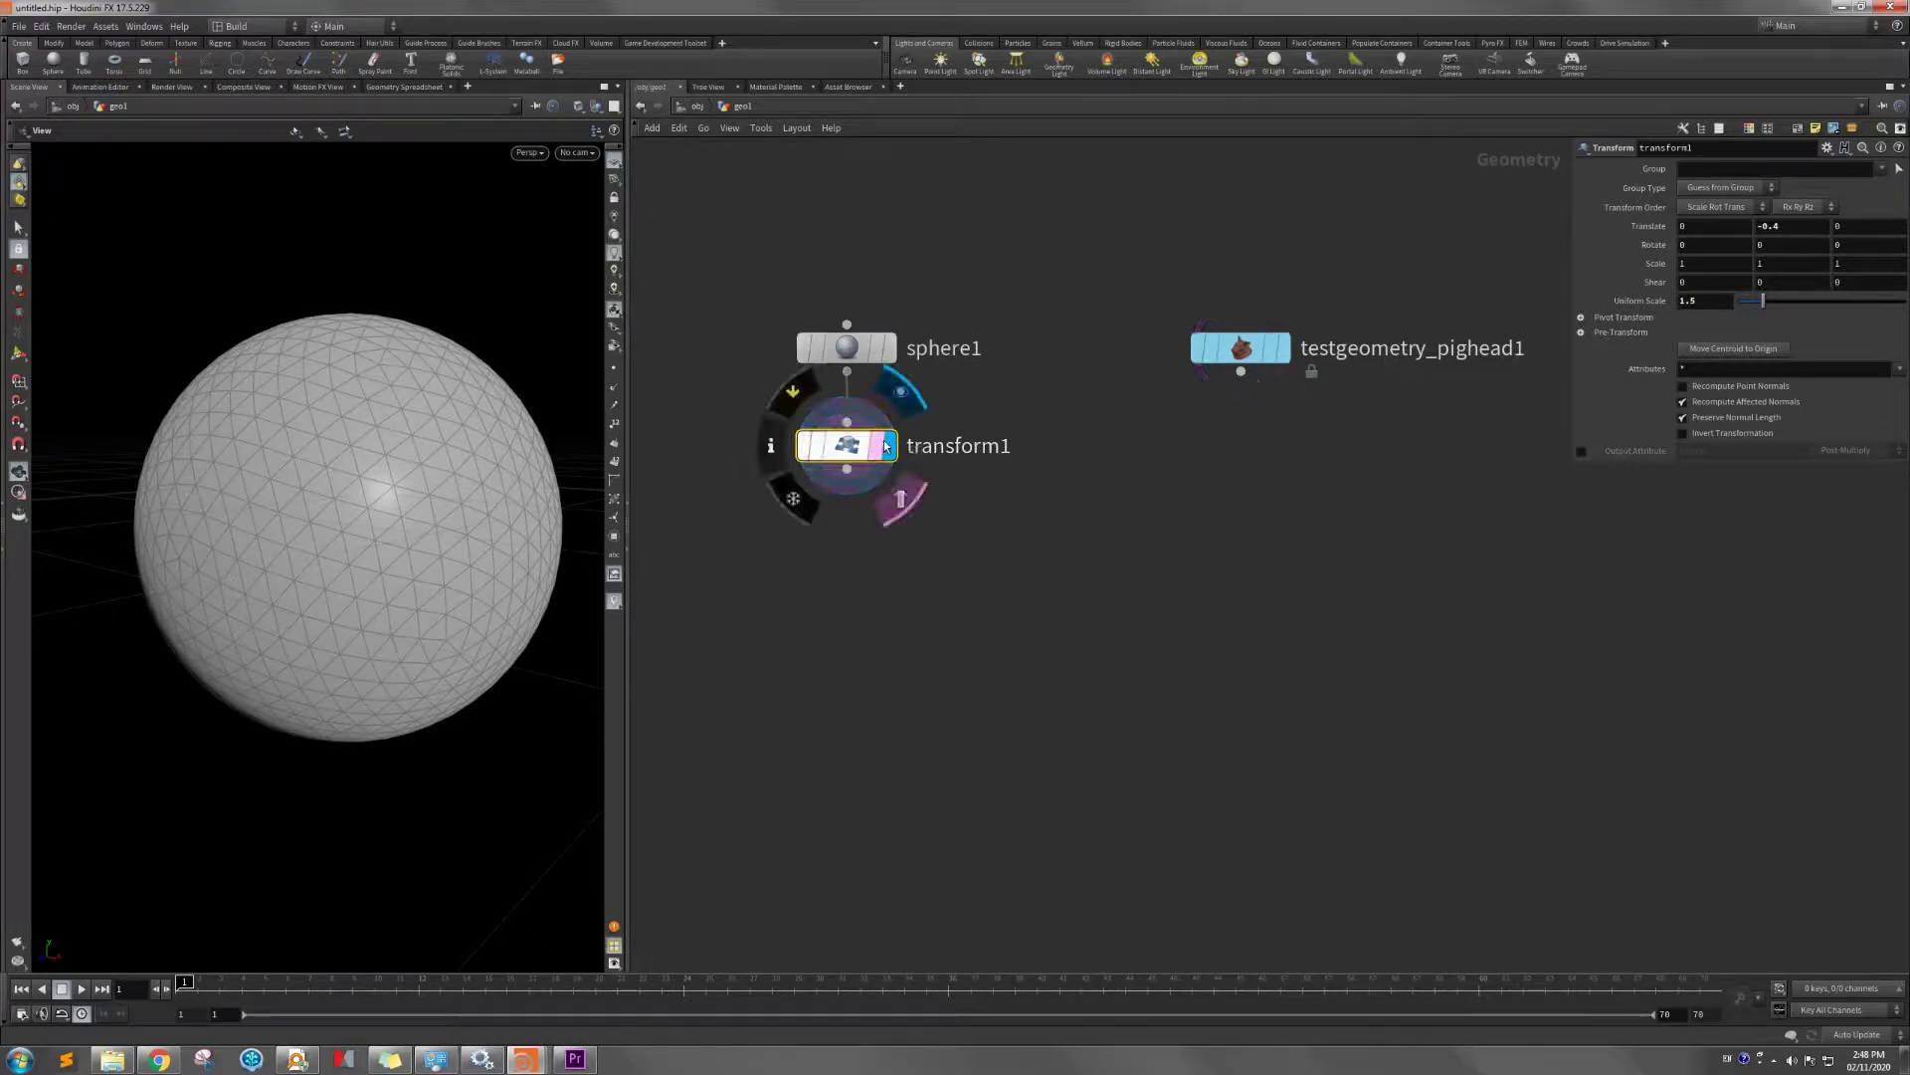
left_click(1290, 353)
mouse_move(476, 533)
left_mouse_down()
mouse_move(462, 549)
mouse_move(537, 542)
mouse_move(428, 553)
left_mouse_up()
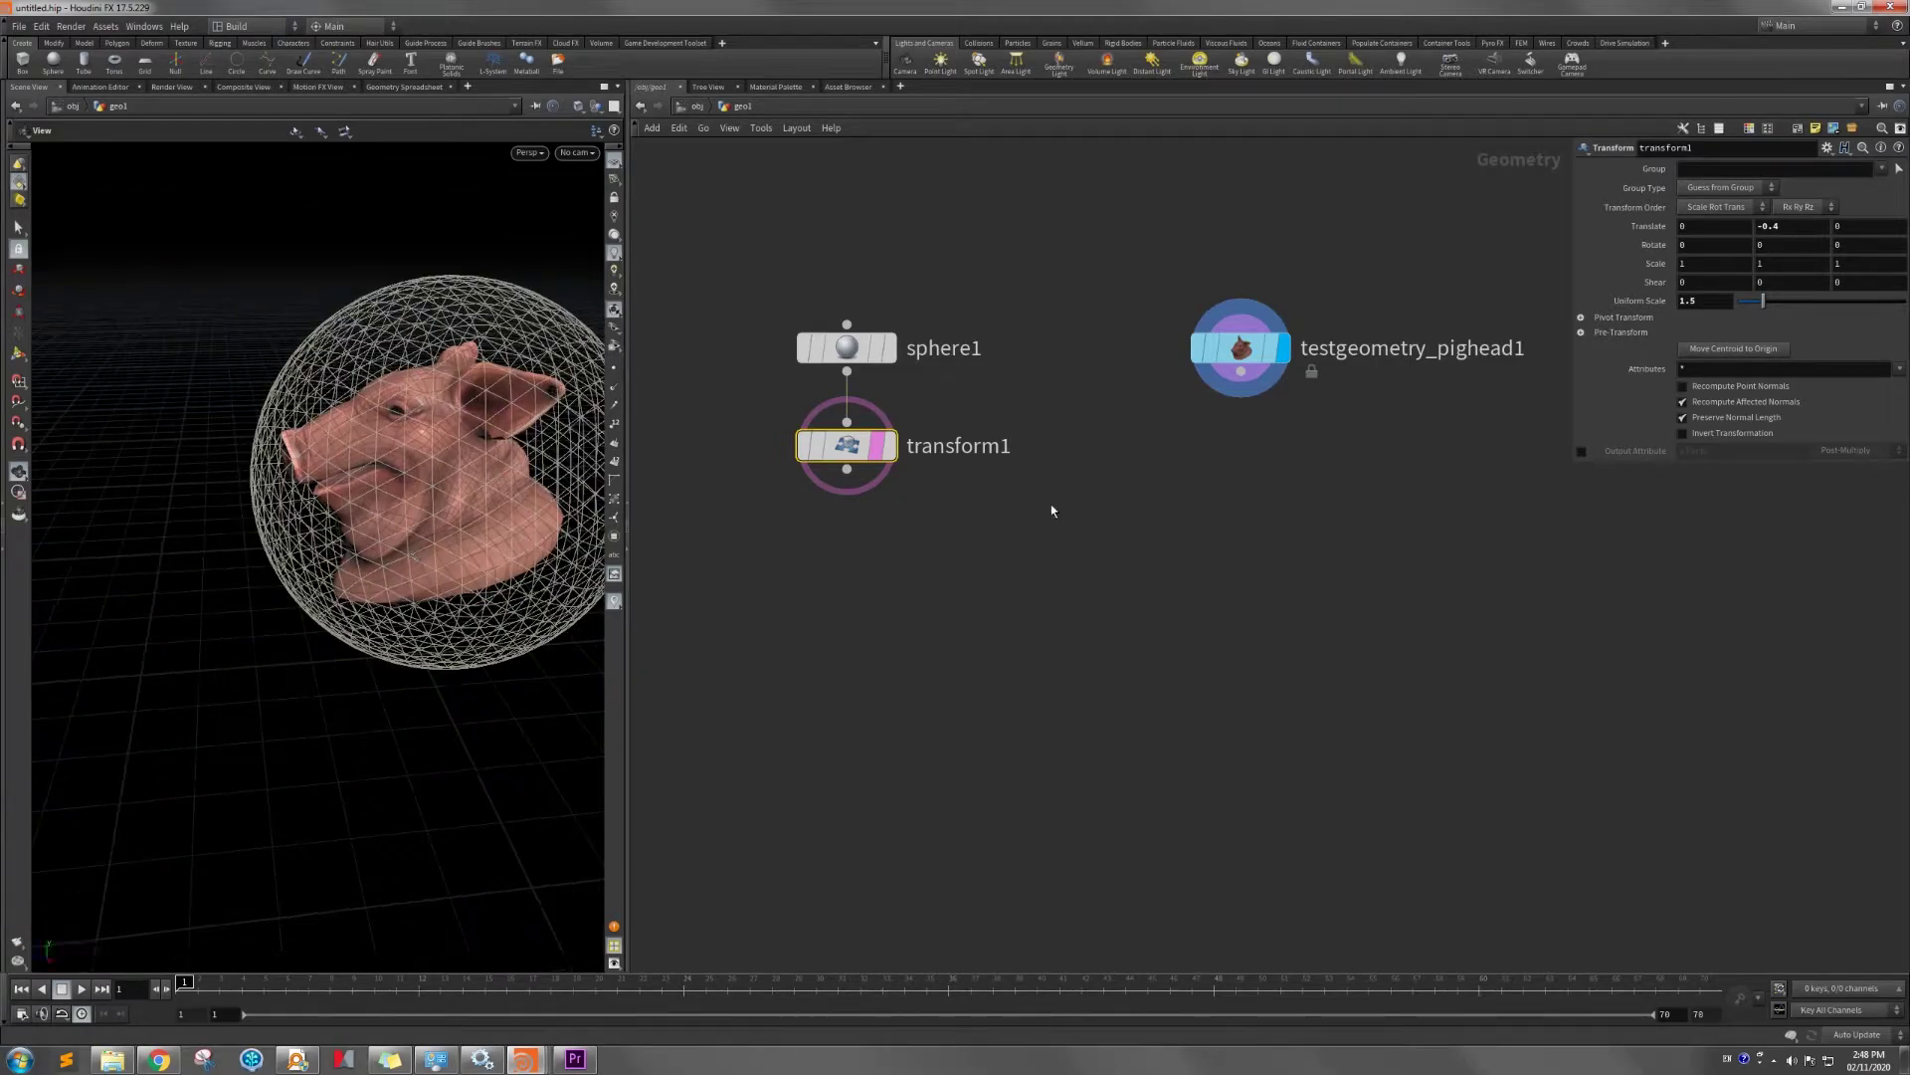
Turn off Add Shader on the pig head test geometry.
left_click(1238, 348)
left_click(1697, 243)
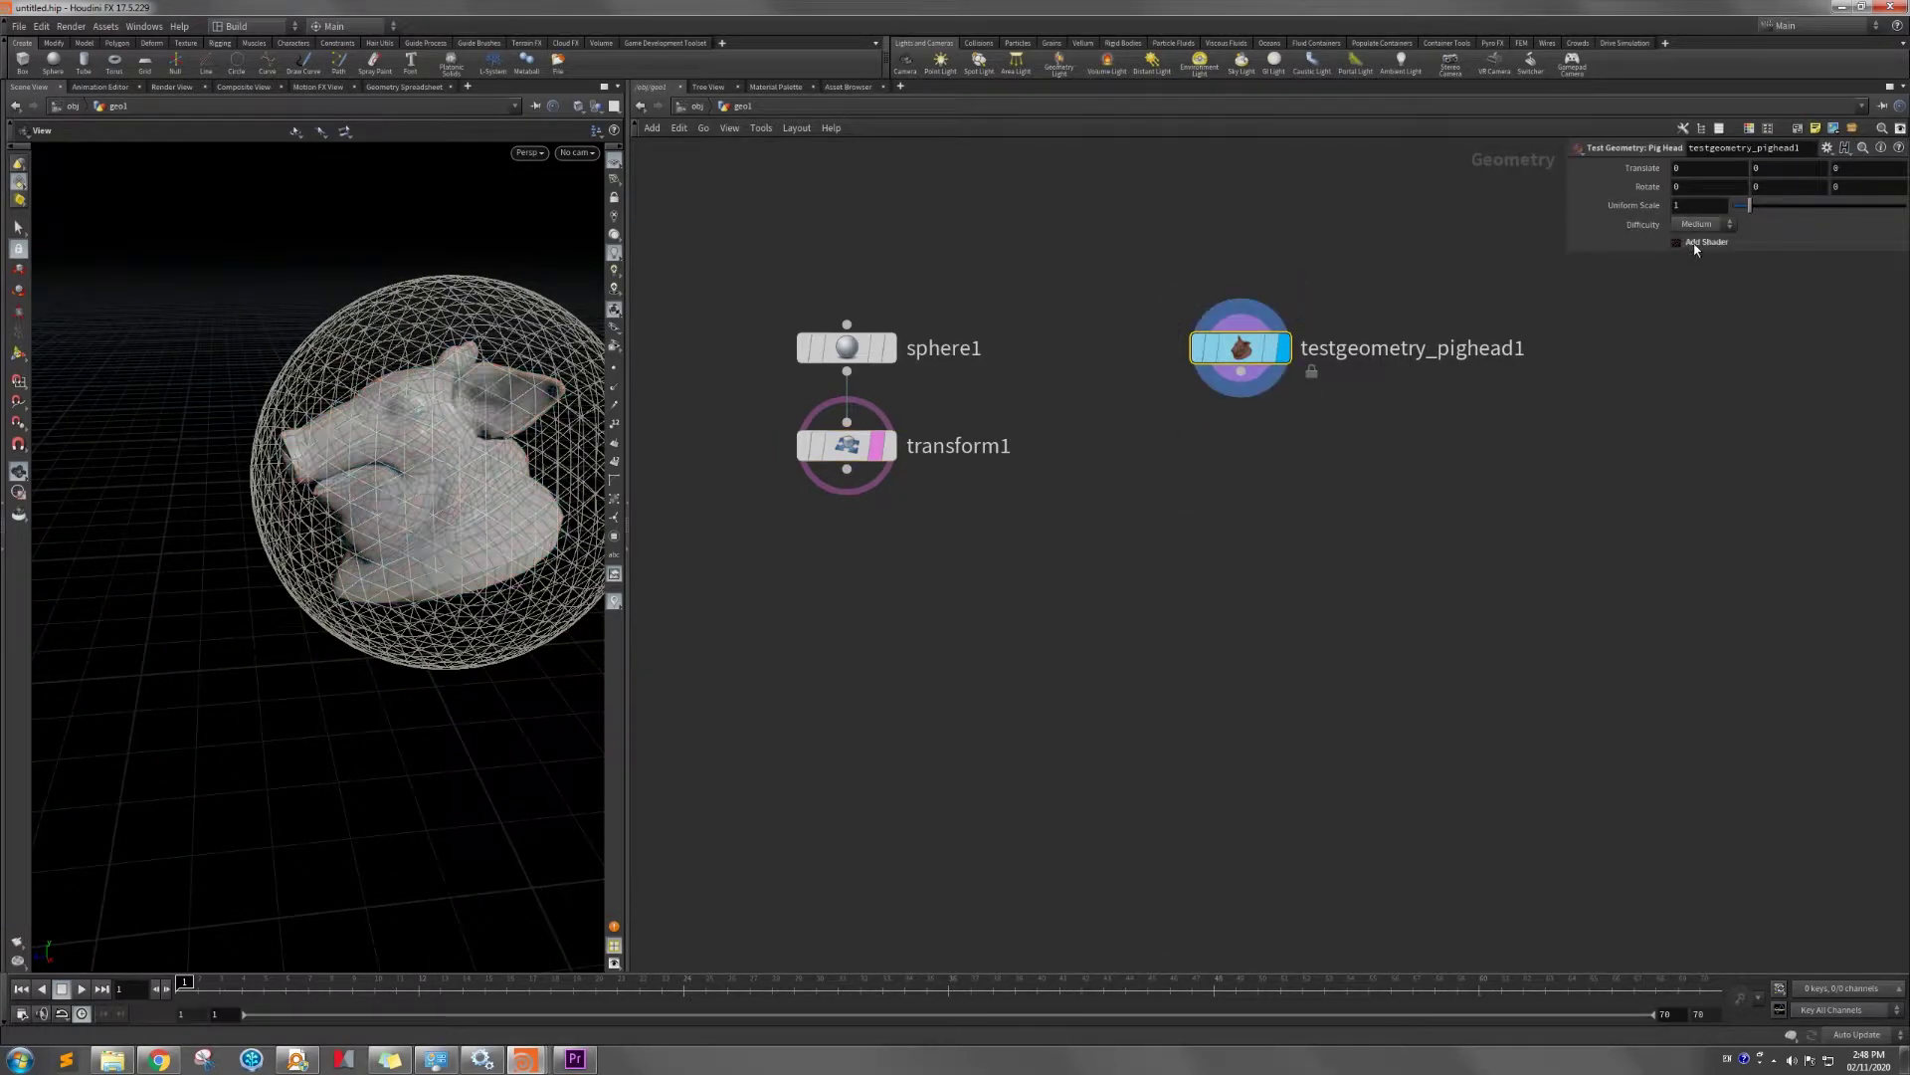
left_click_drag(439, 550, 497, 544)
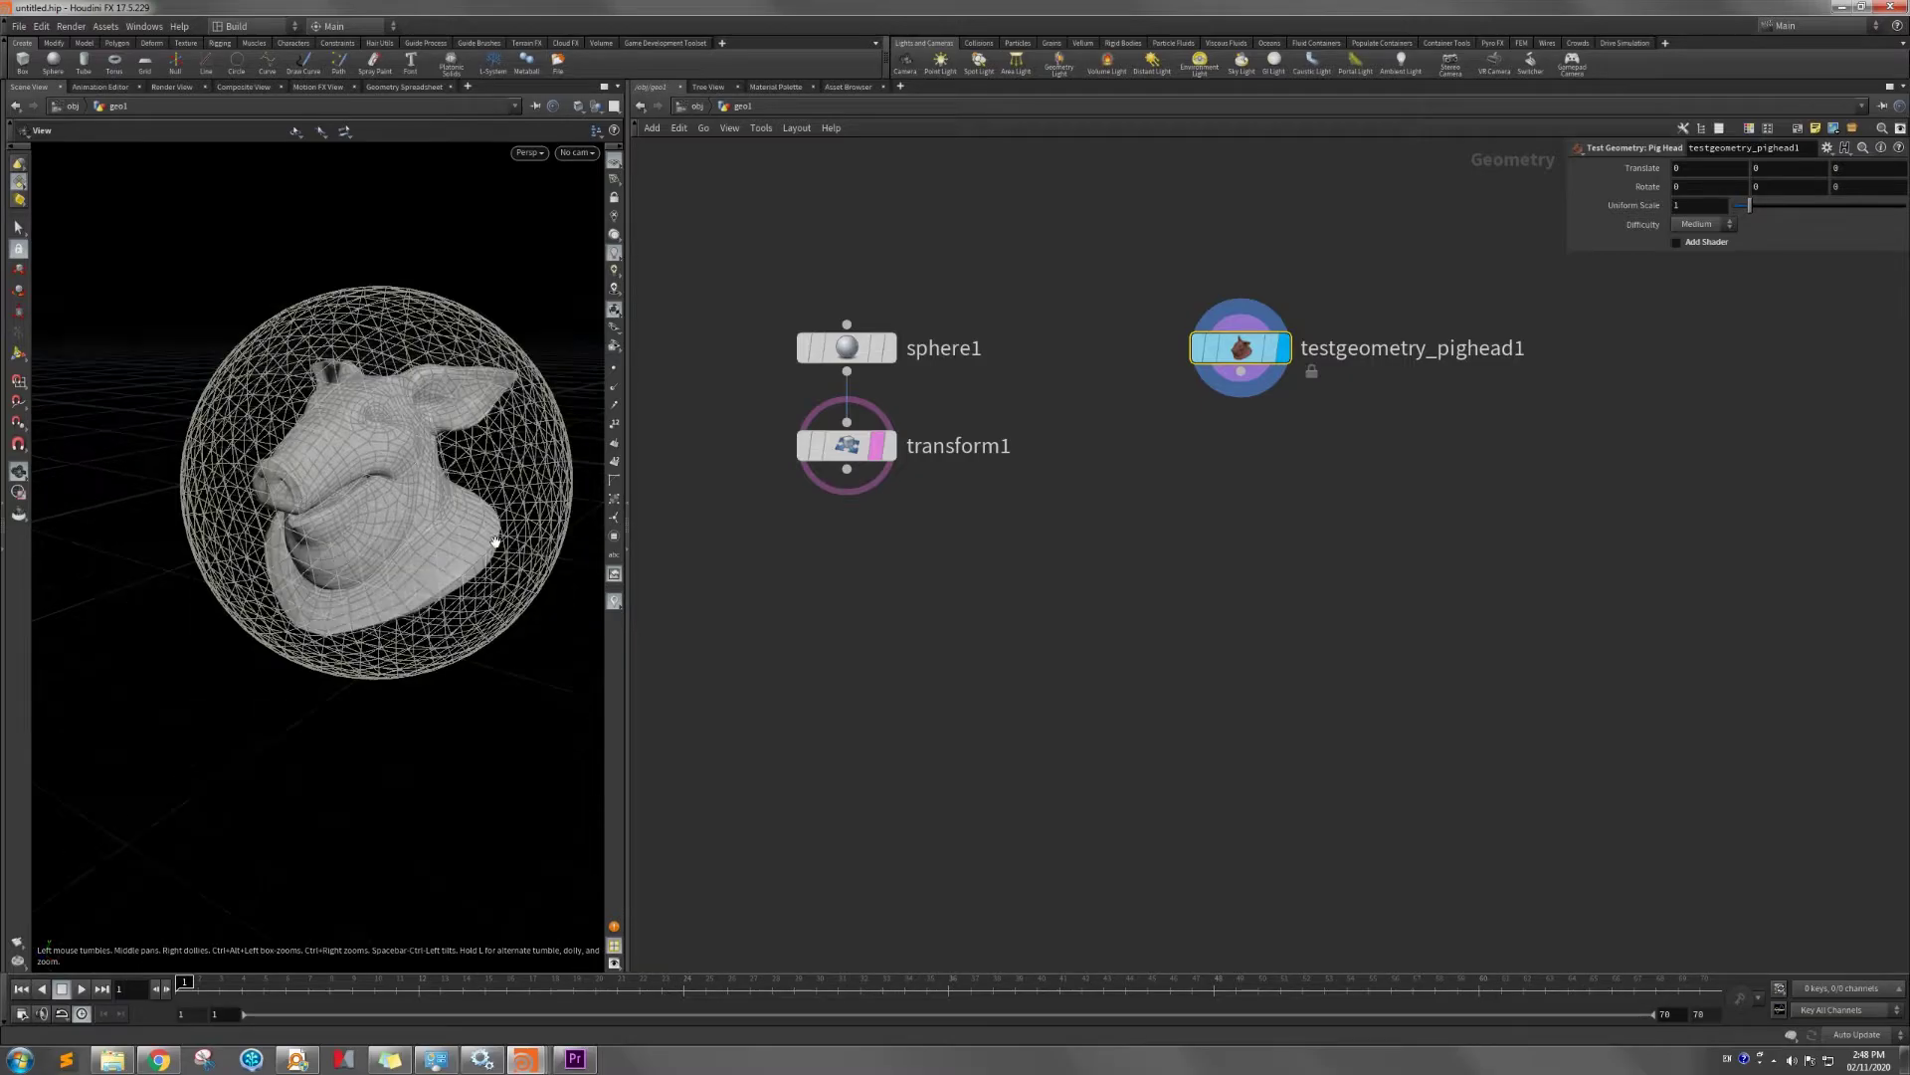
left_click_drag(628, 582, 653, 574)
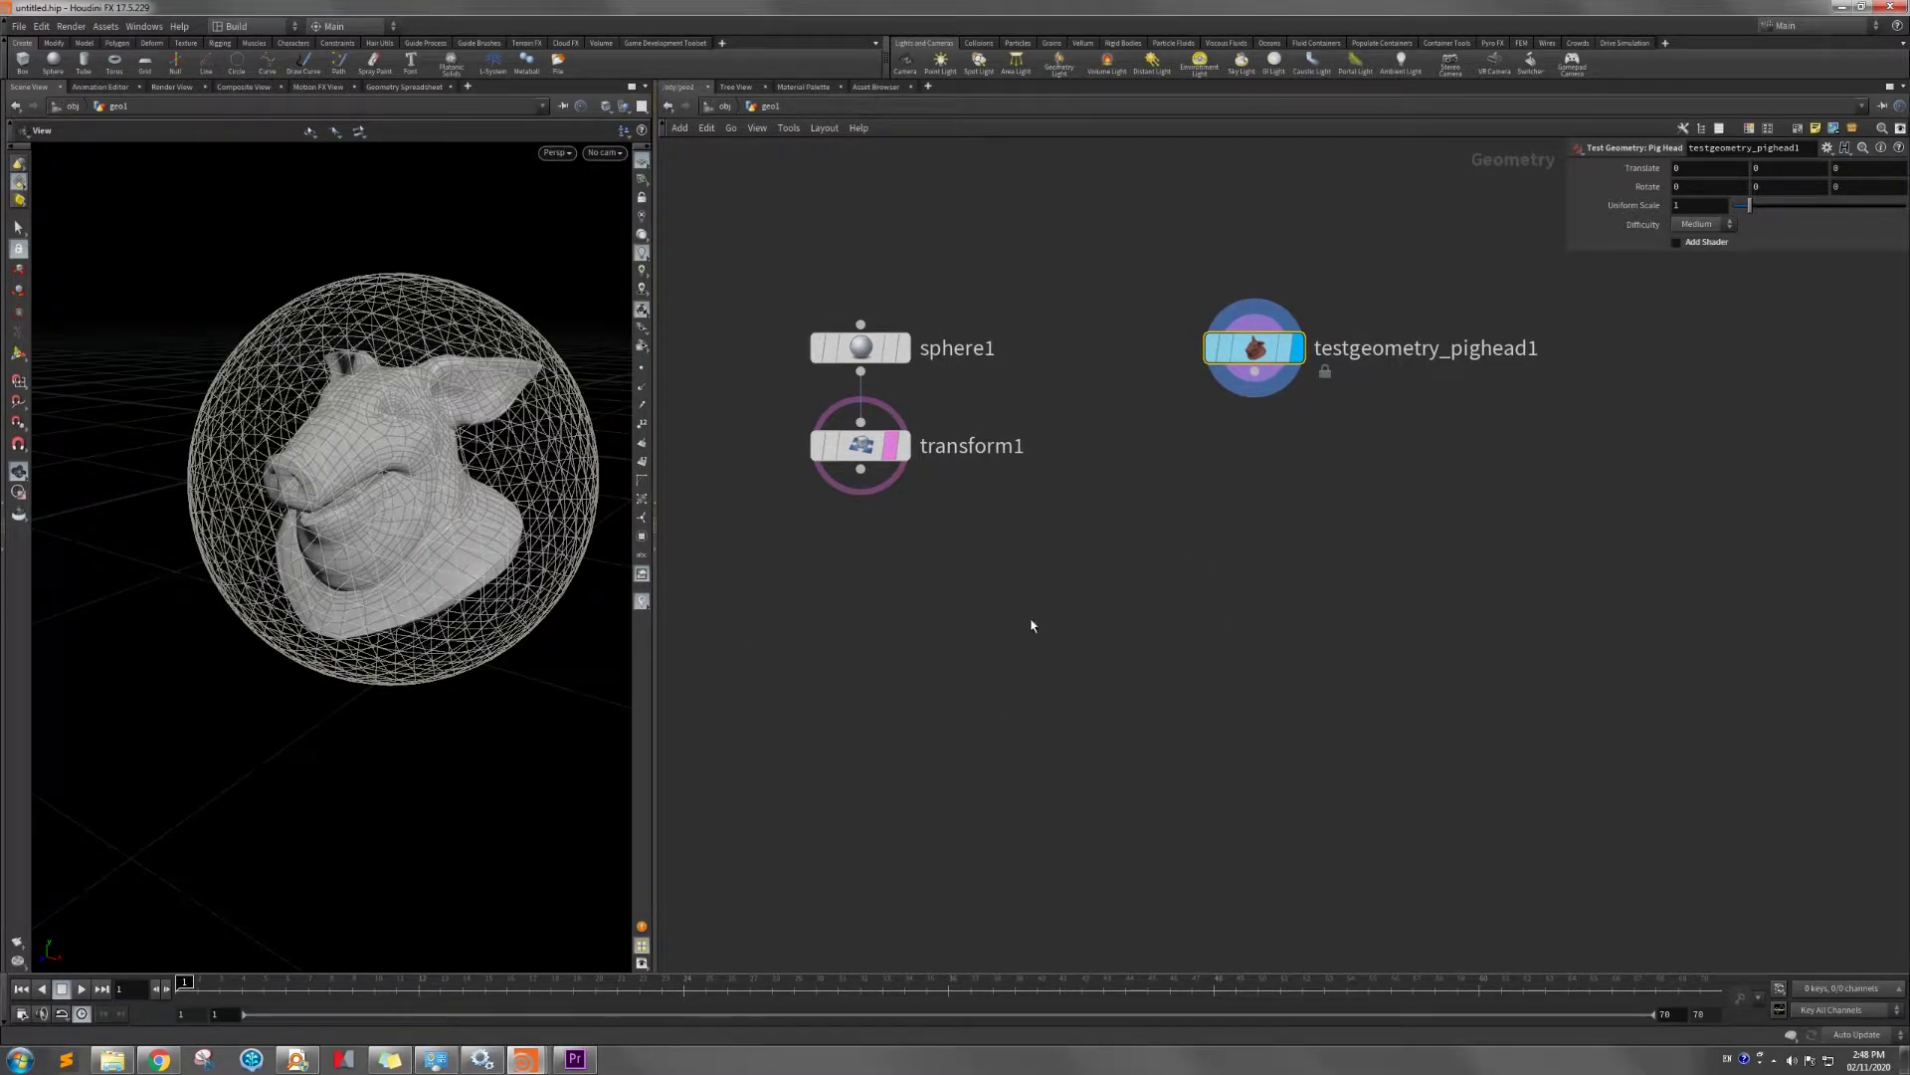
Add a displayed VDB from Polygons node fed by the transformed sphere and enable its Fill Interior option.
left_click(891, 476)
left_click(911, 396)
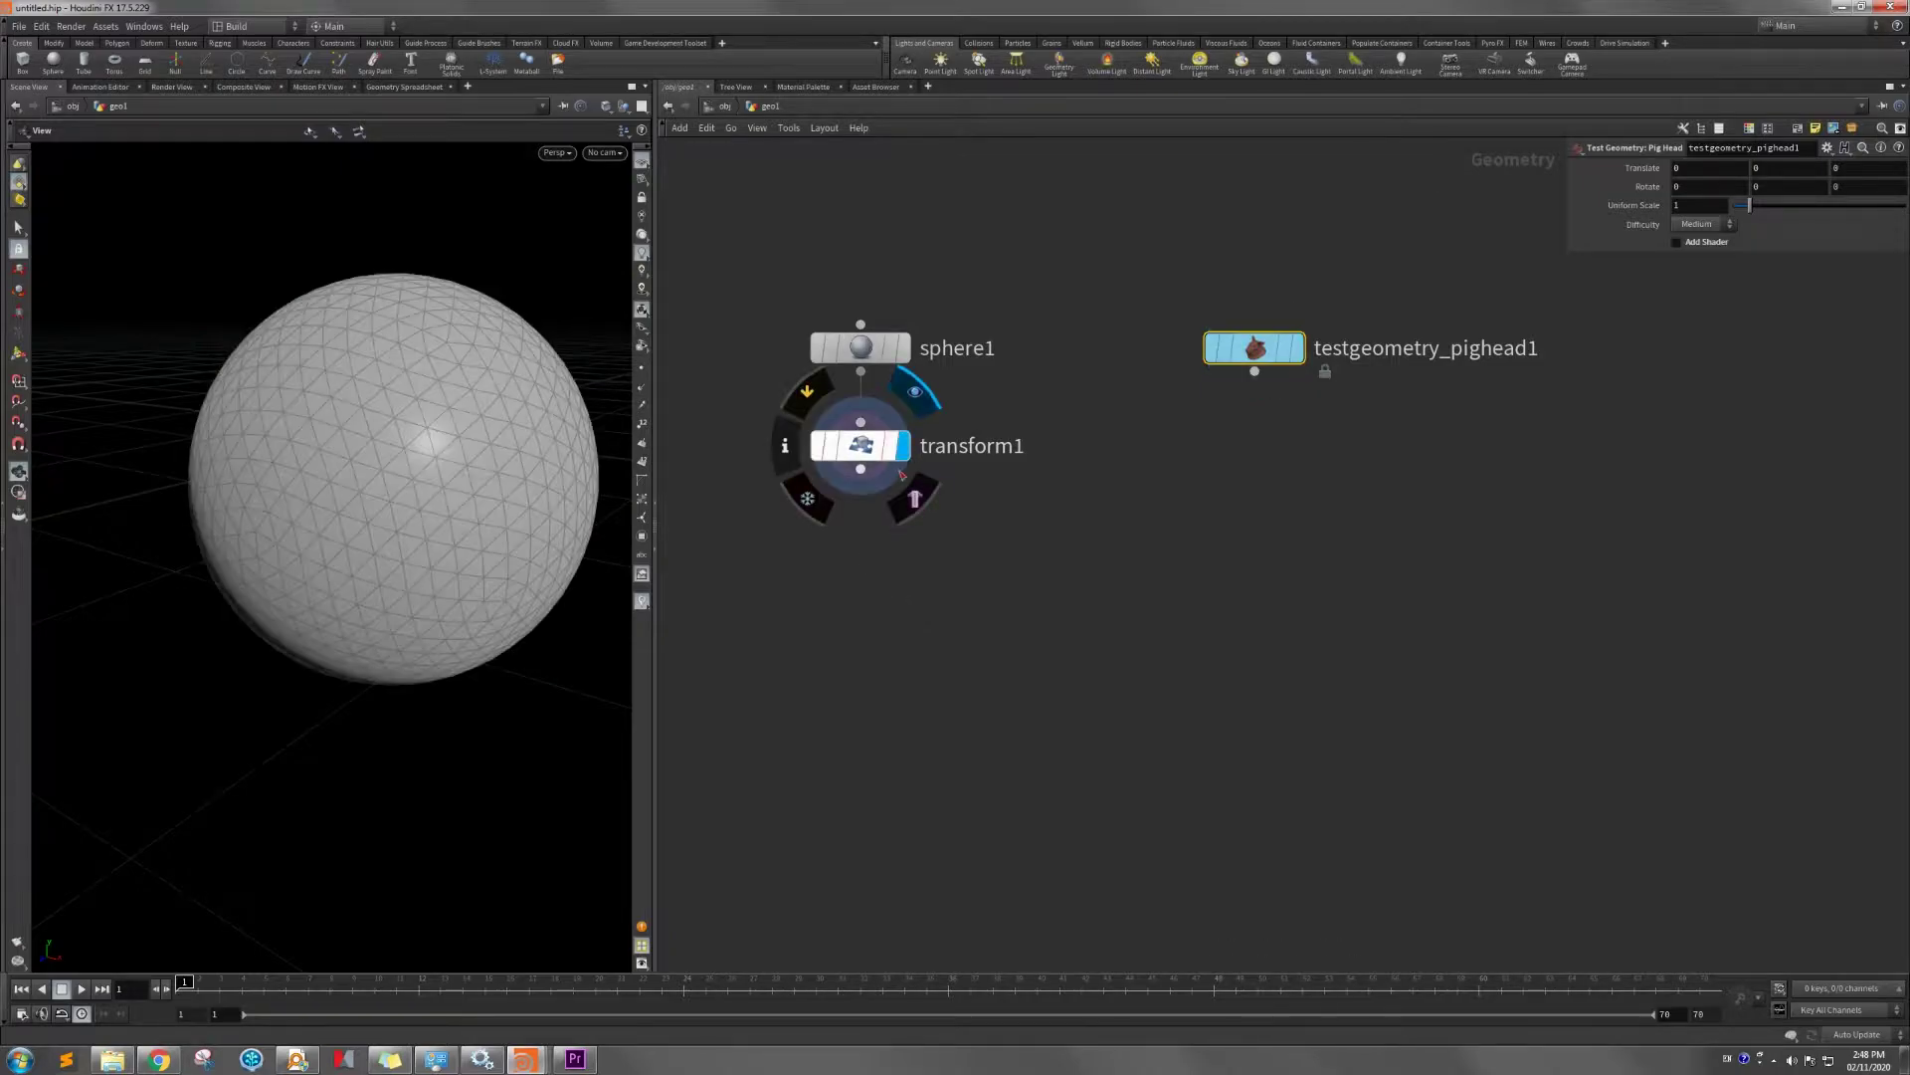
key("Tab")
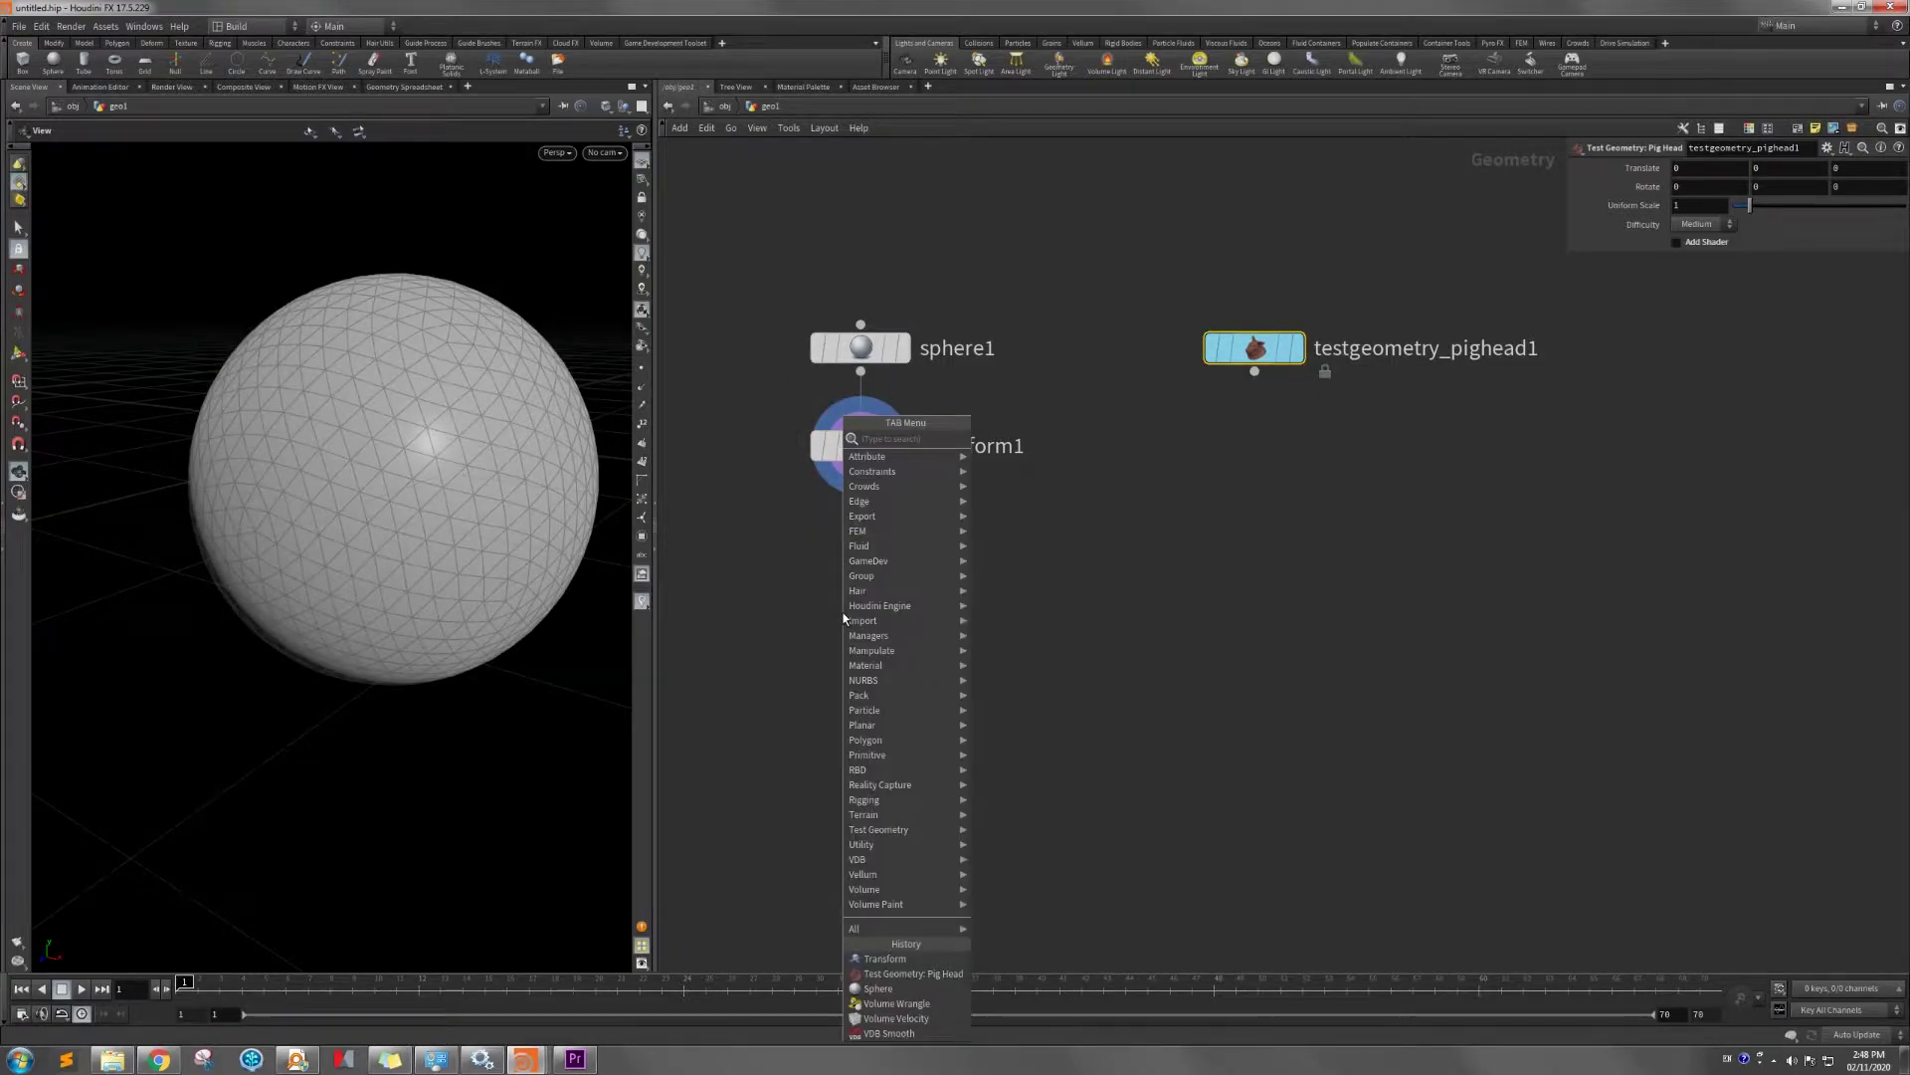
type("vdb")
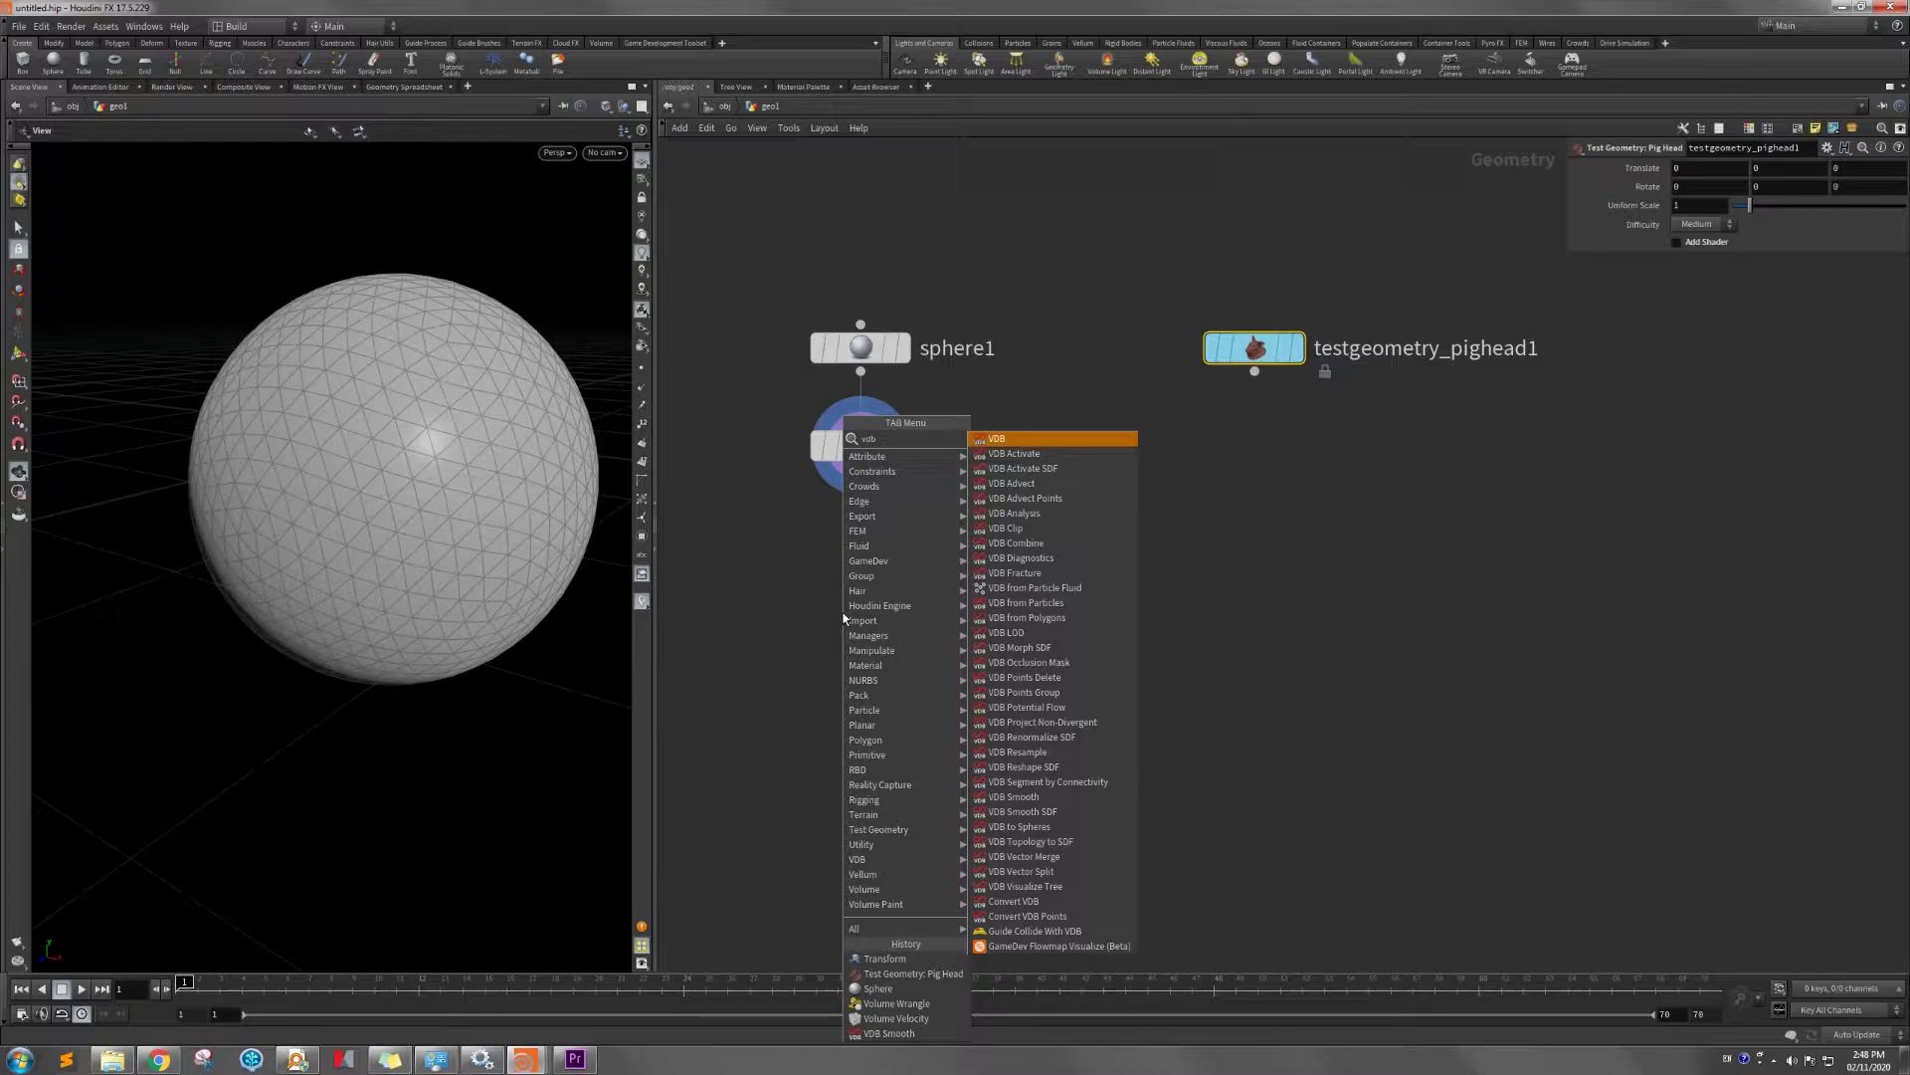
type(" fr")
key("Return")
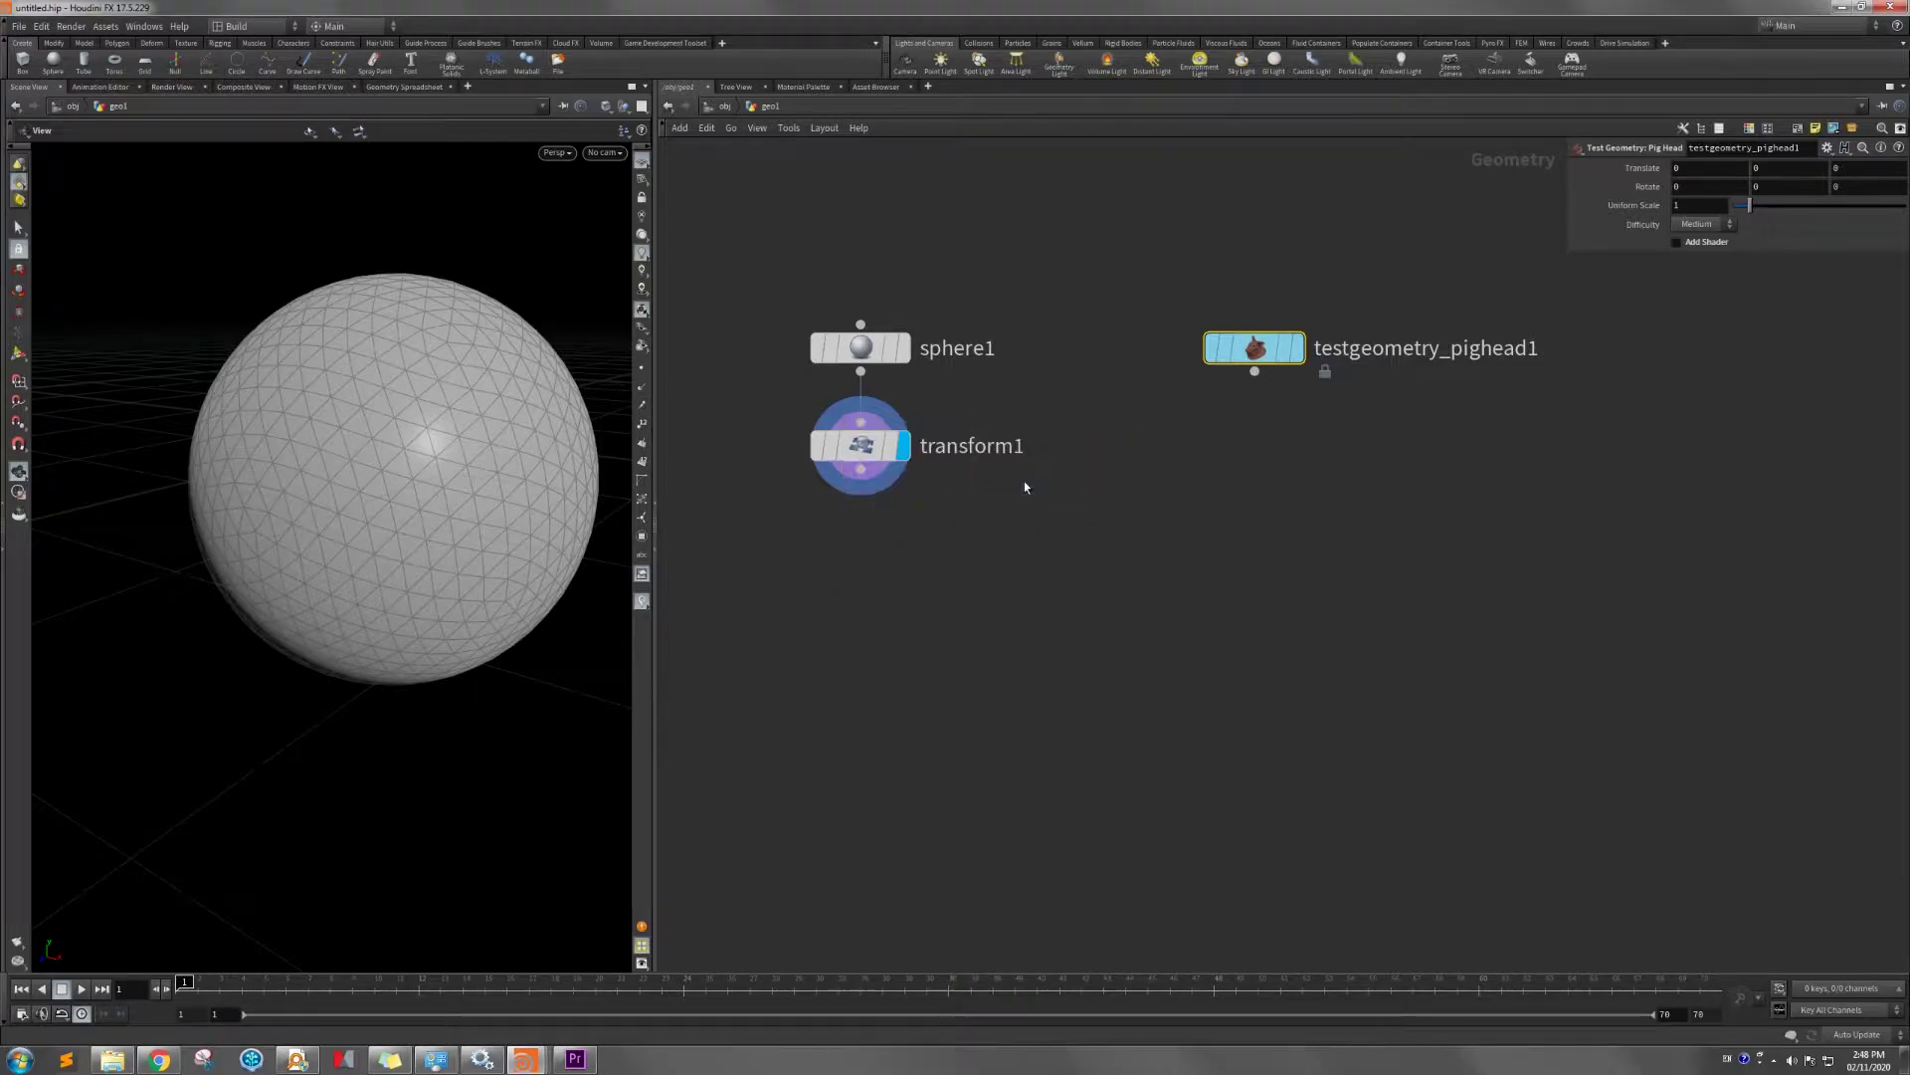
left_click(885, 548)
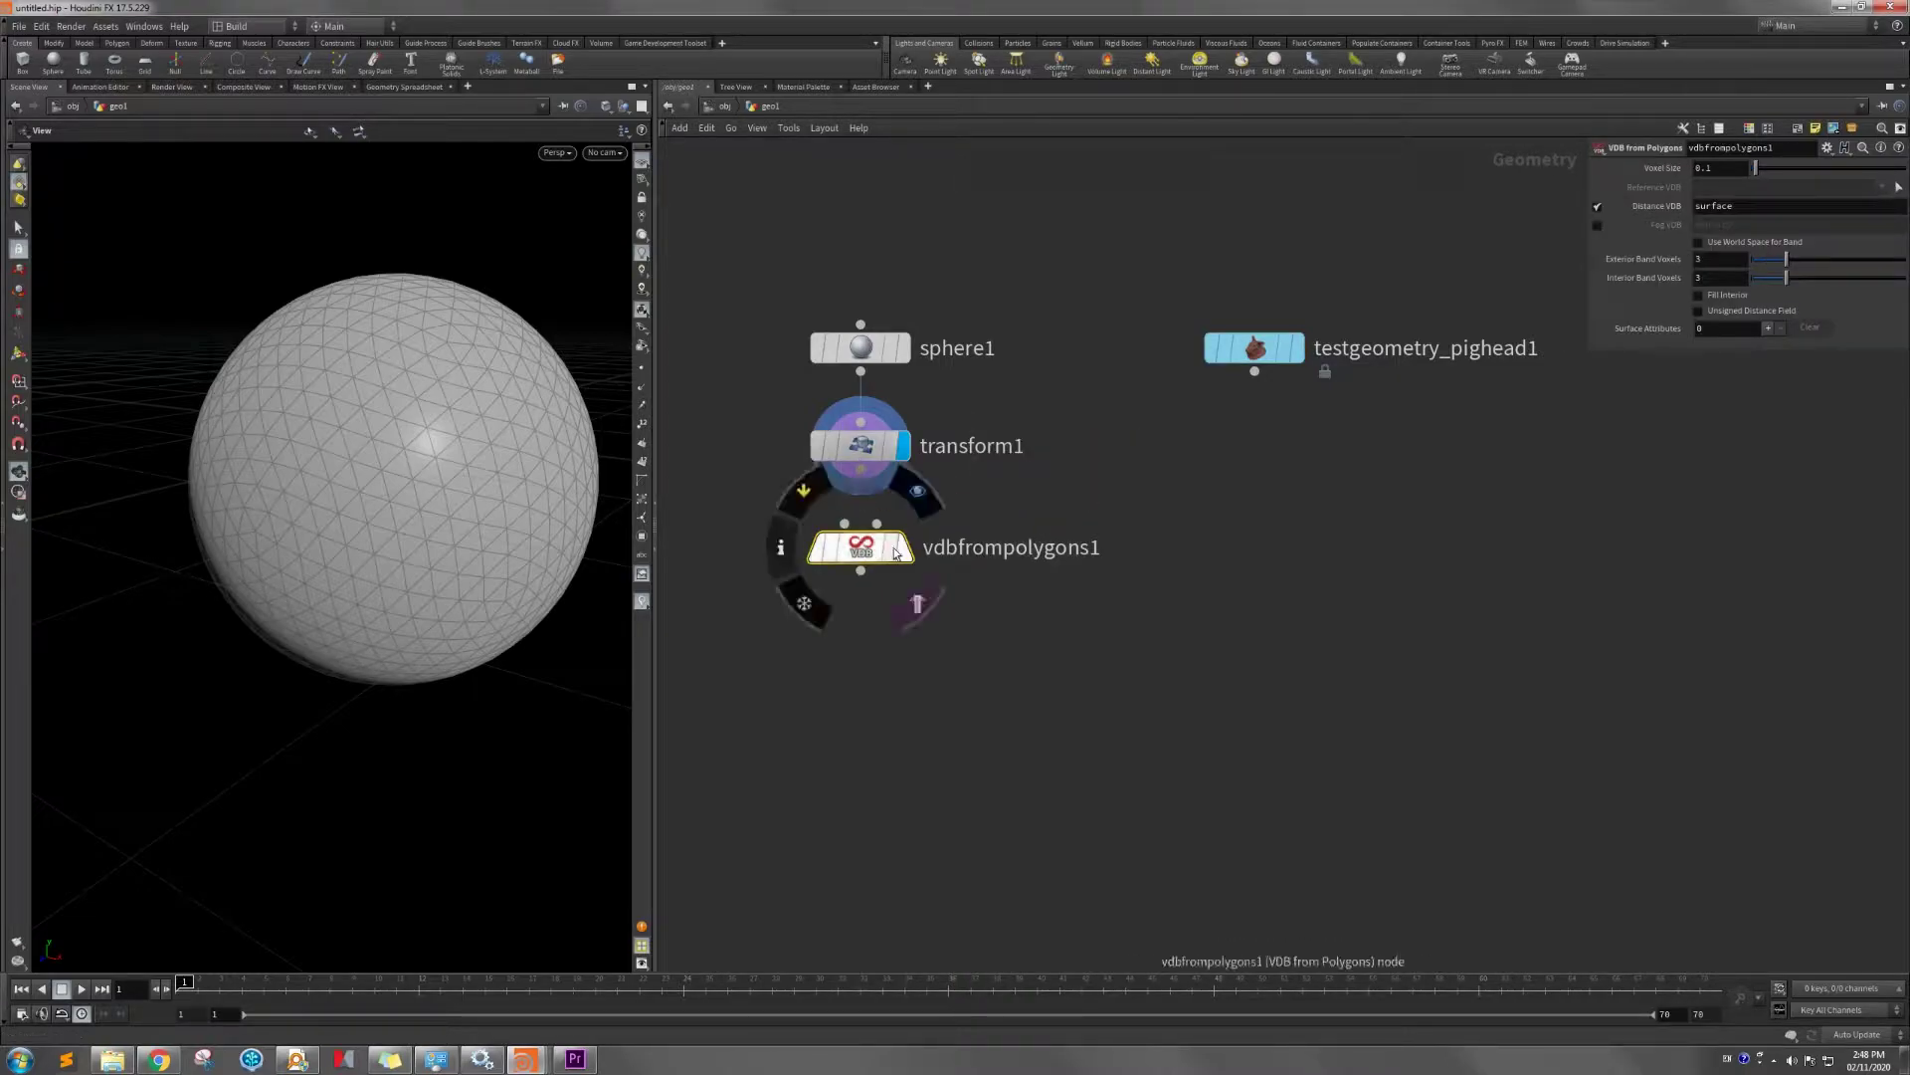
left_click(916, 491)
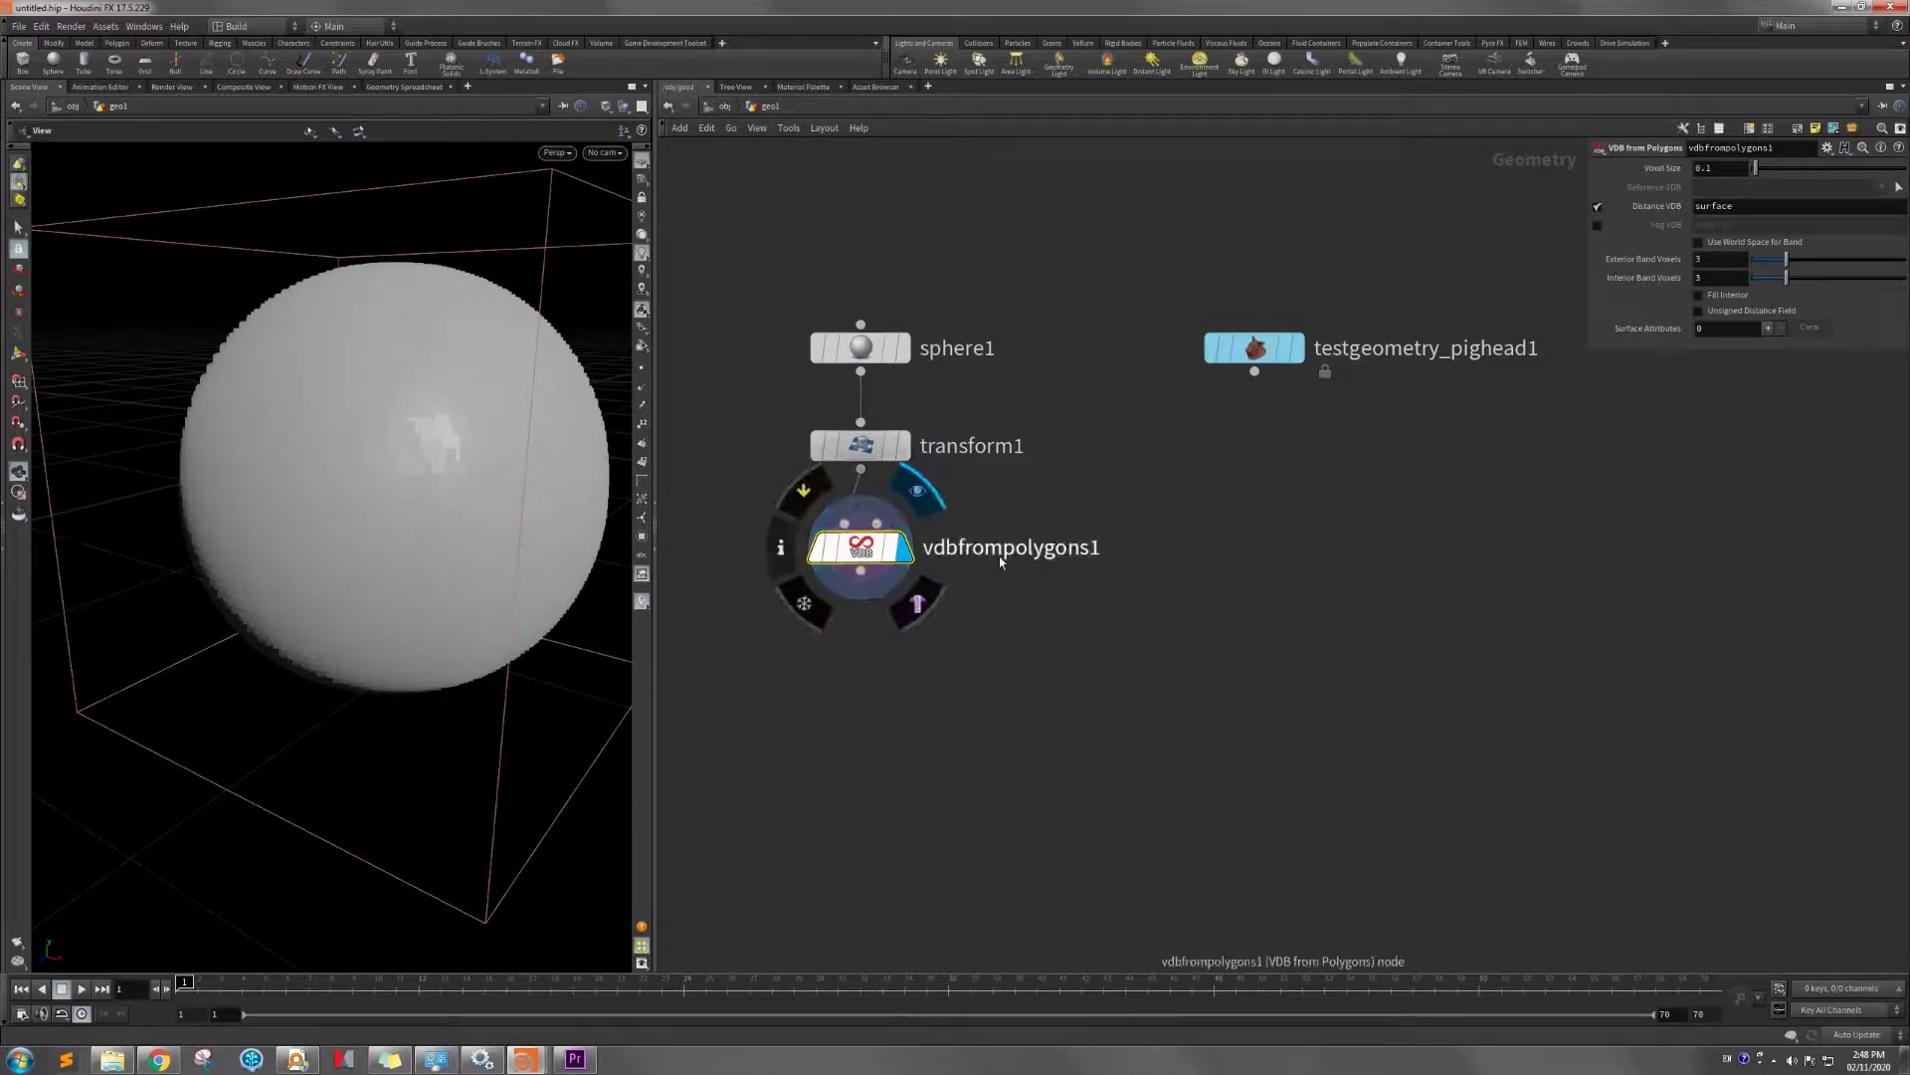
left_click(1731, 295)
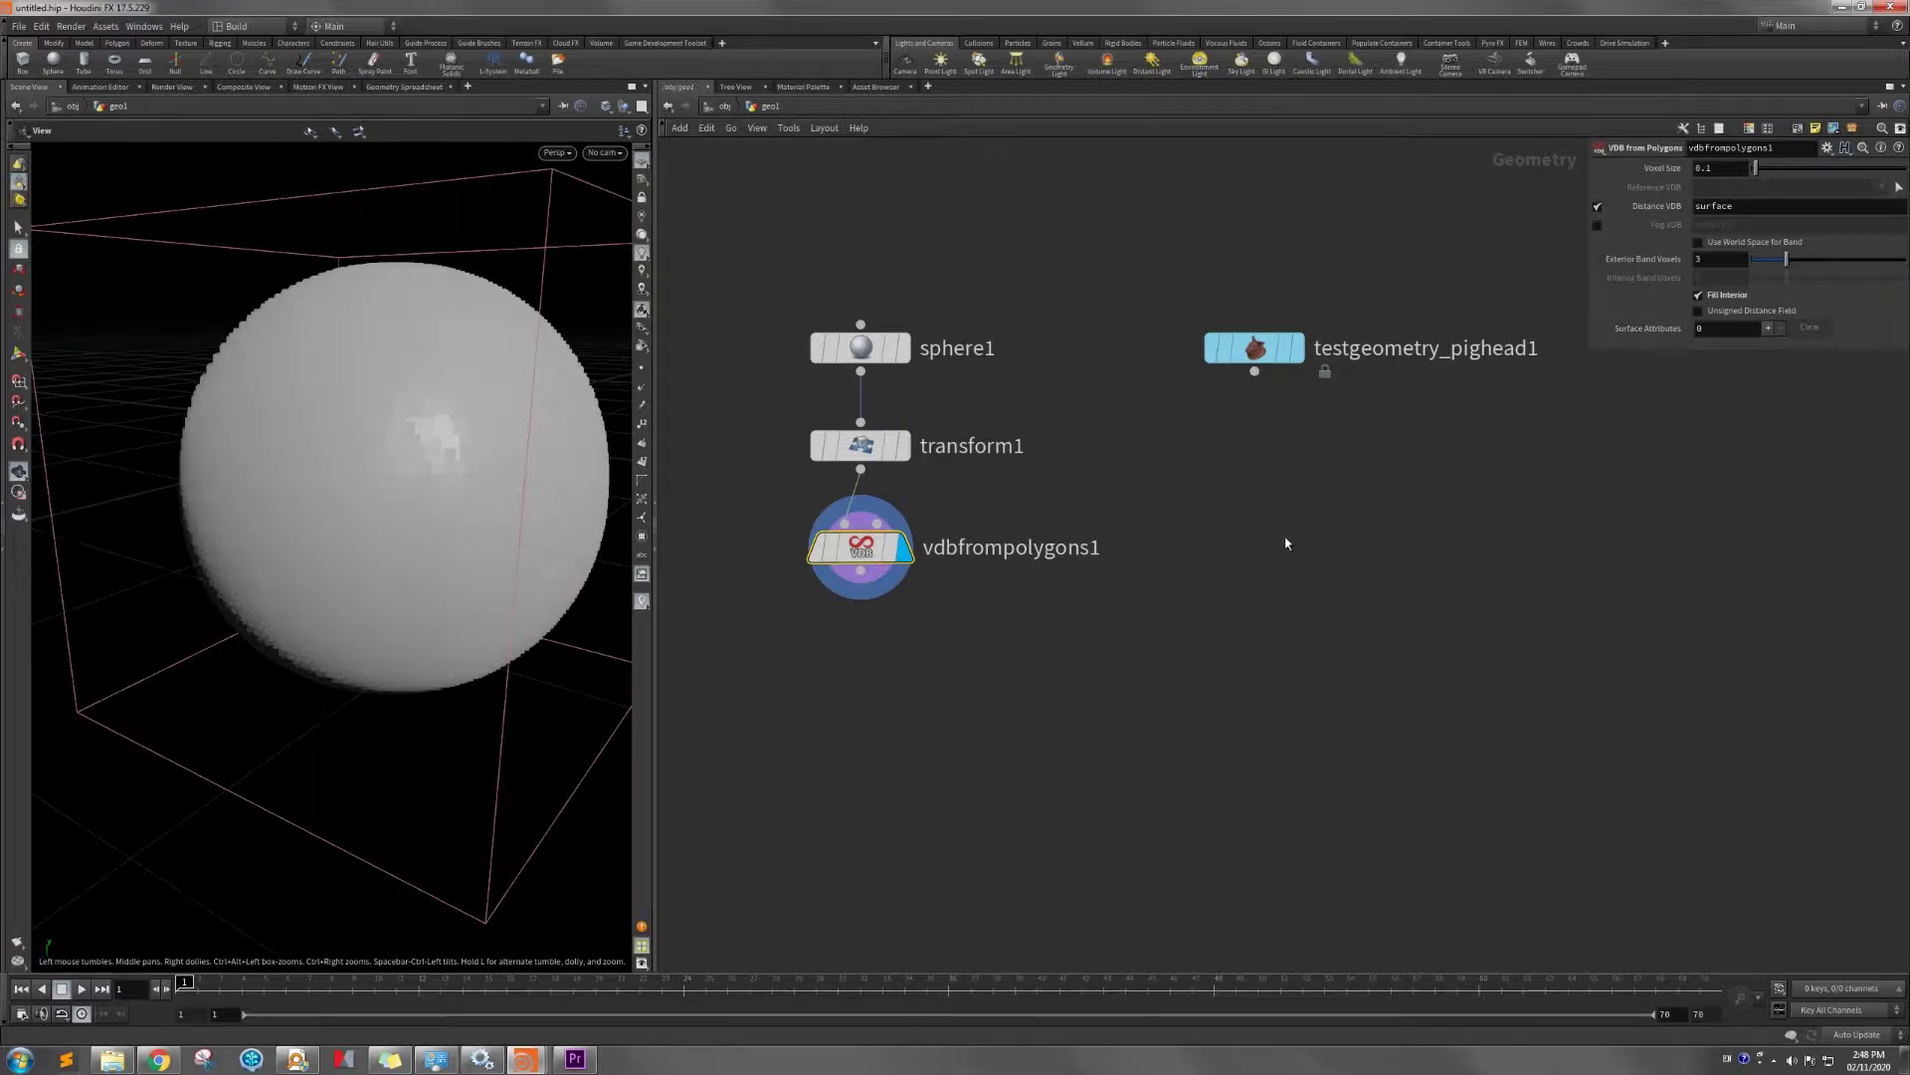
Add a Bound node beside the VDB from Polygons node and feed it from the Transform node's output.
key("Tab")
type("scat")
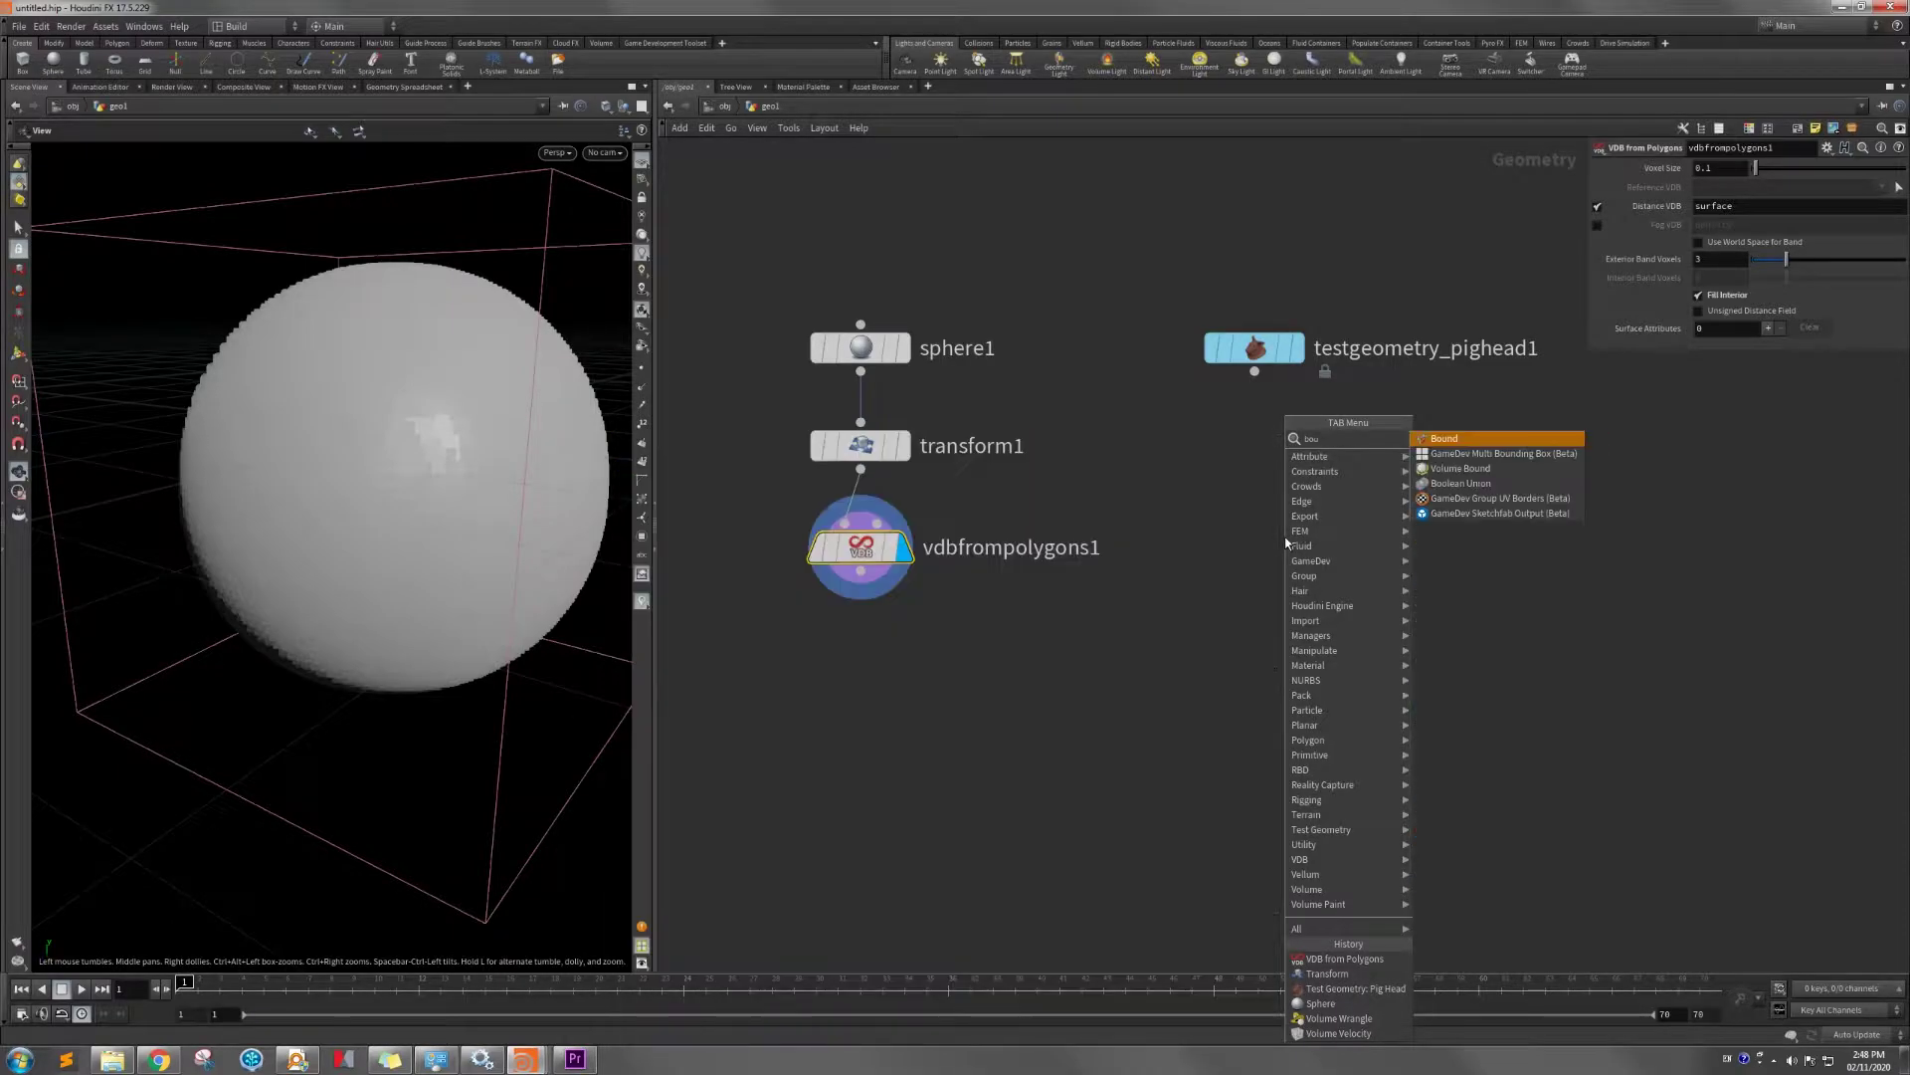
key("Return")
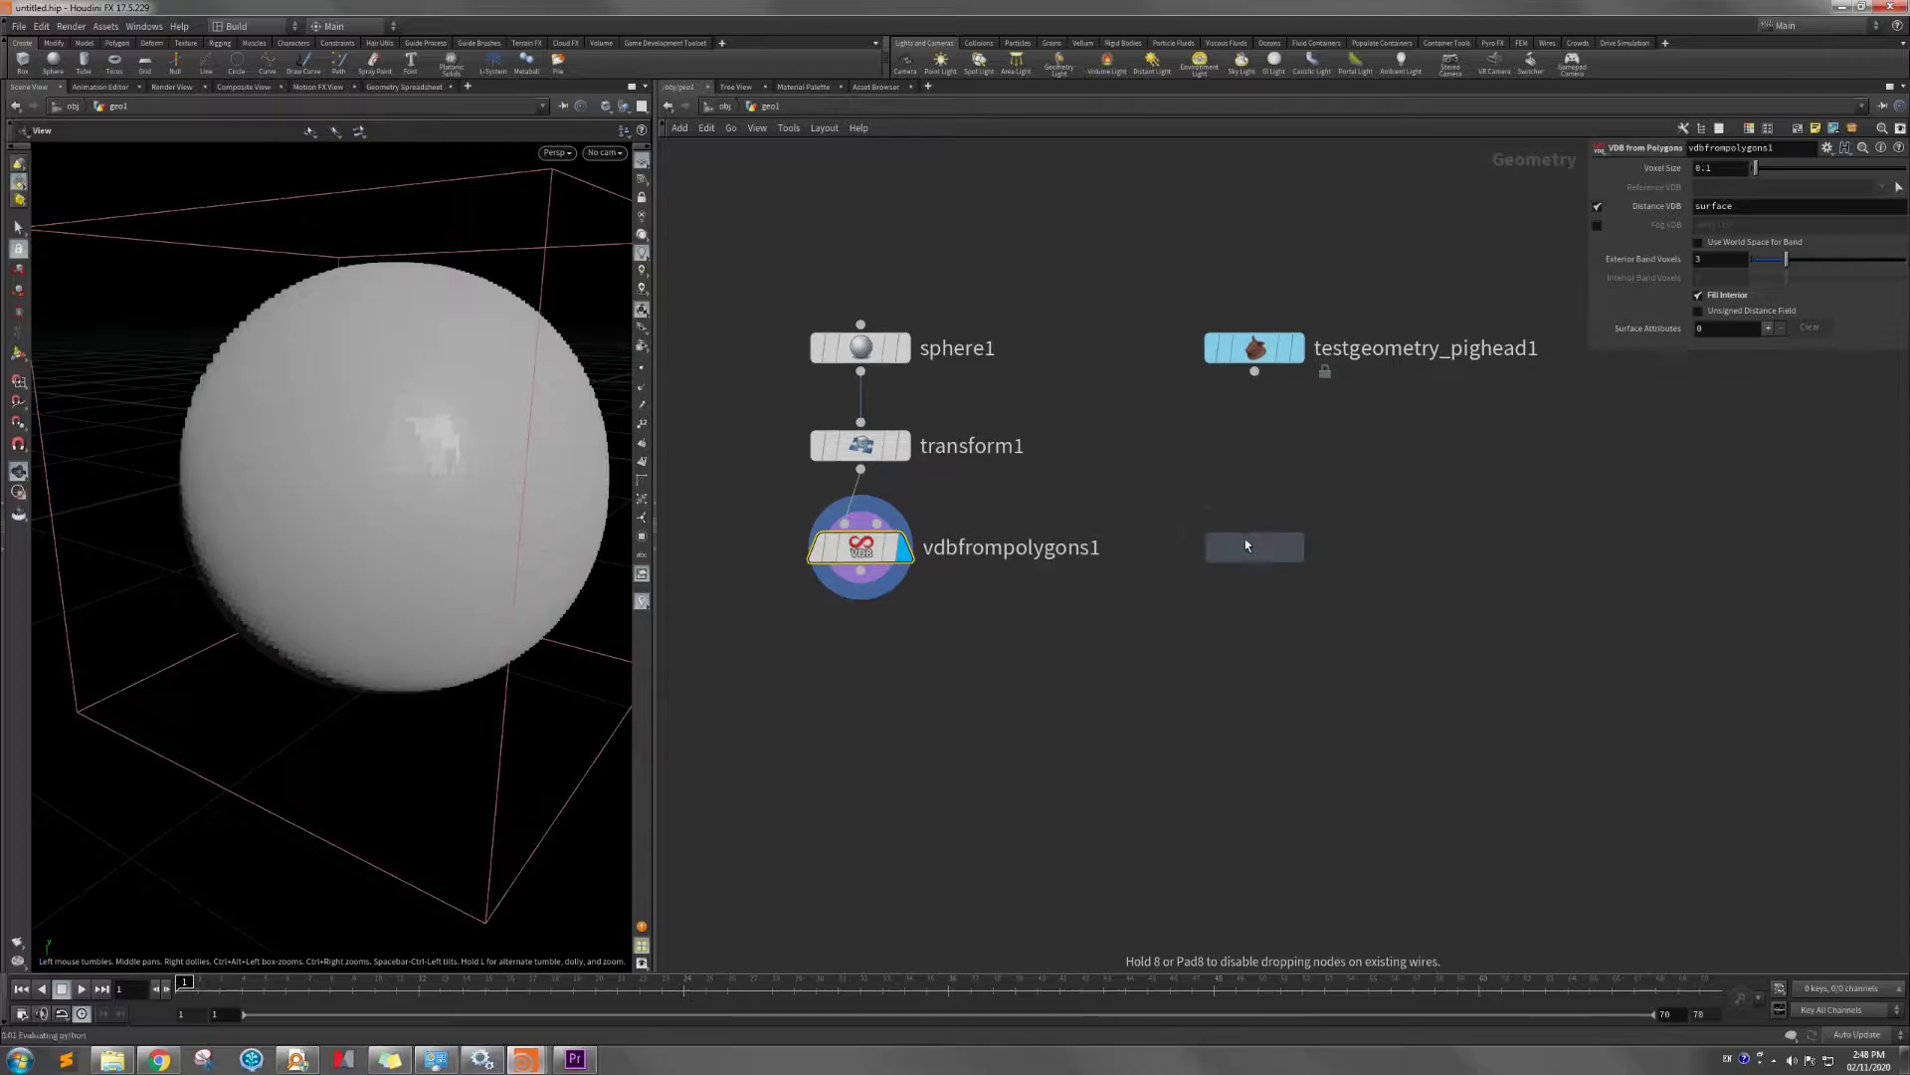
left_click(1245, 543)
left_click_drag(860, 469, 1179, 562)
left_click(1245, 524)
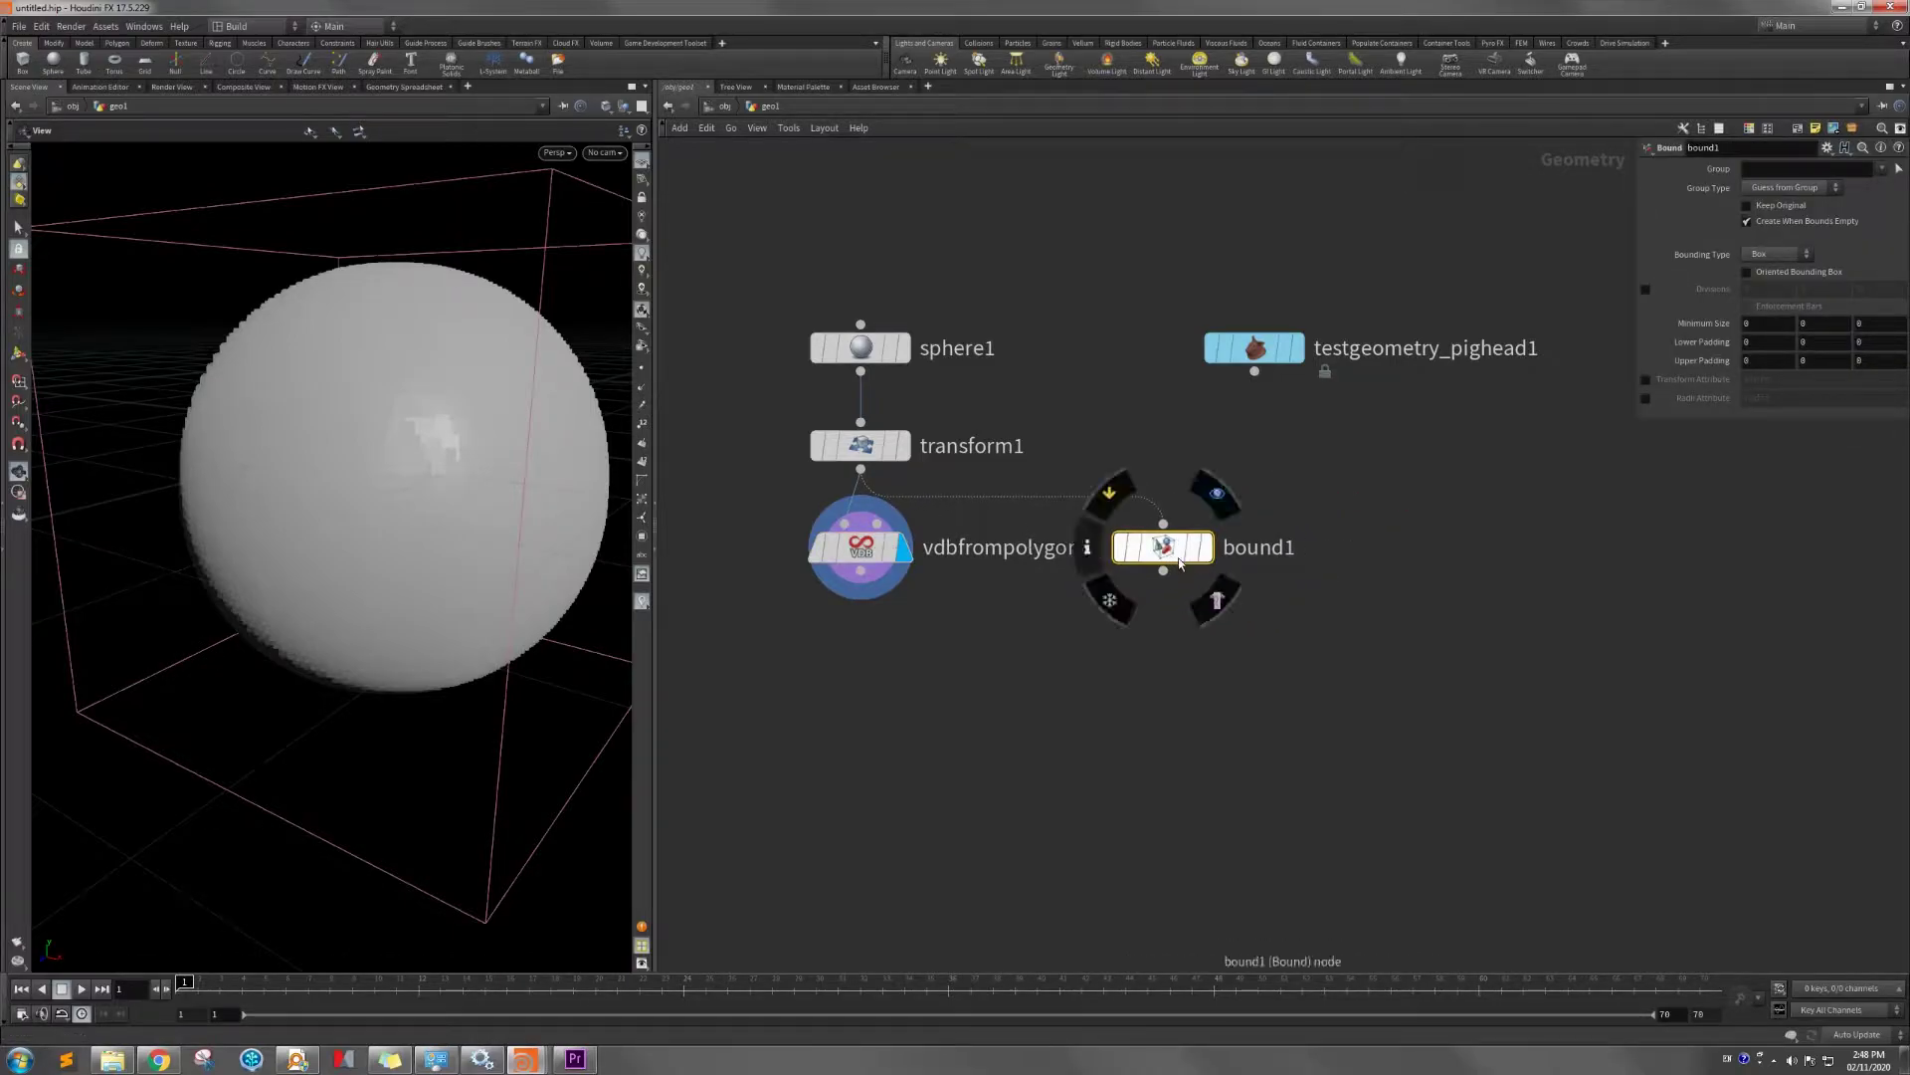
scroll(1343, 557, "down", 3)
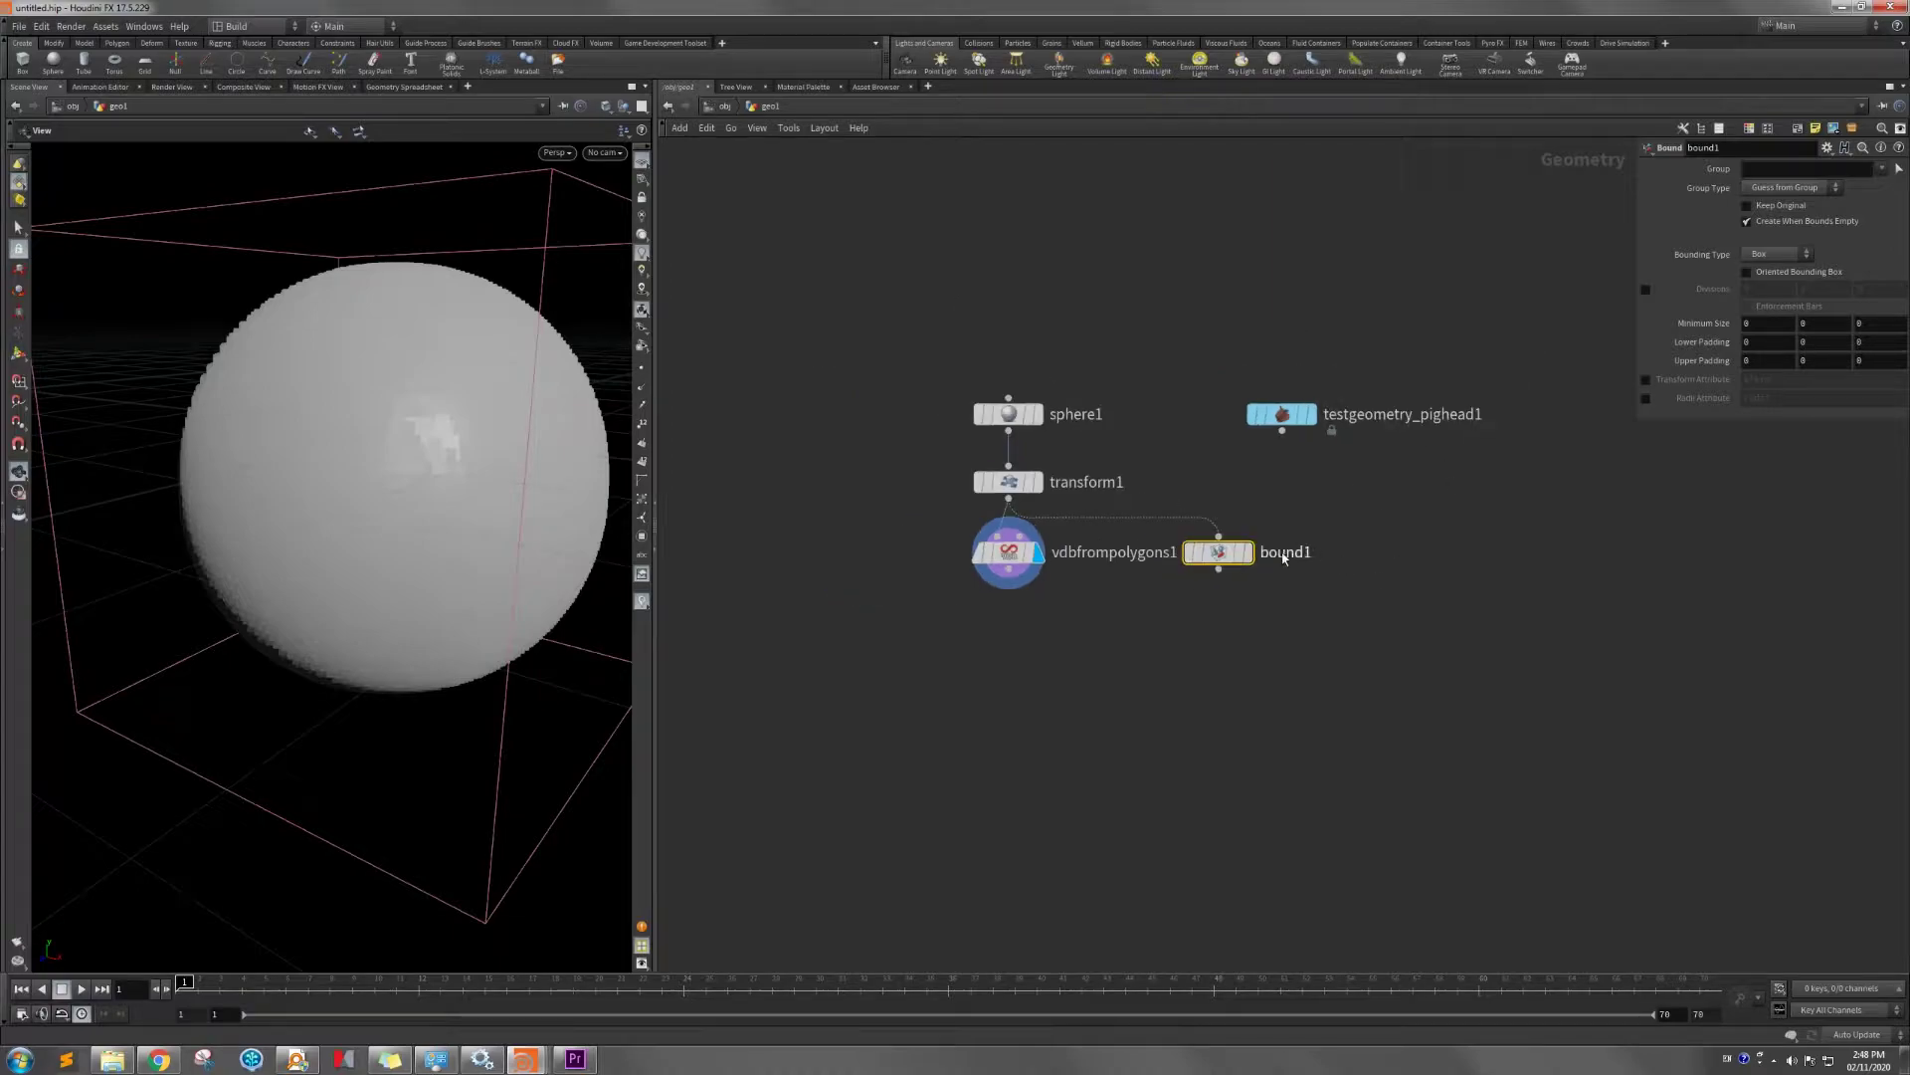
Add a second VDB from Polygons node below the Bound node, feed it the bounding box and make it the displayed node.
mouse_move(1256, 560)
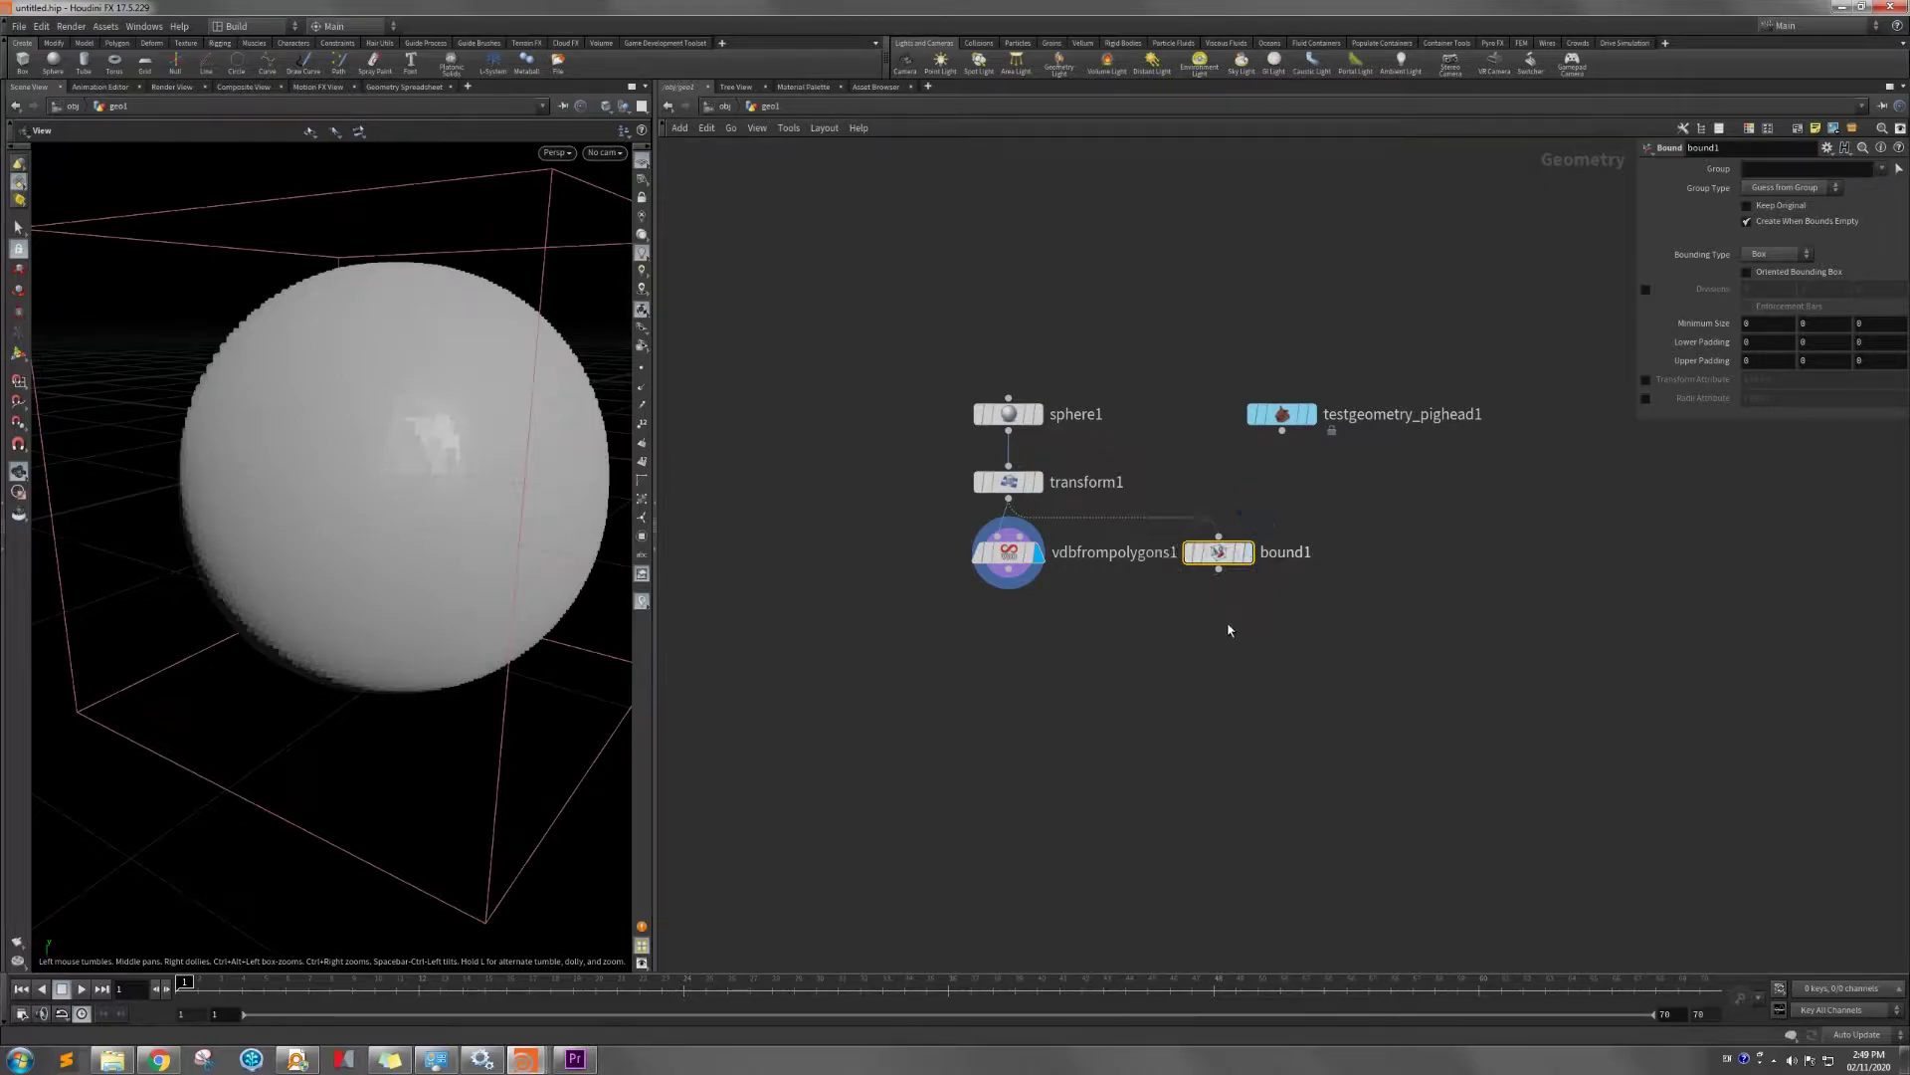
key("Tab")
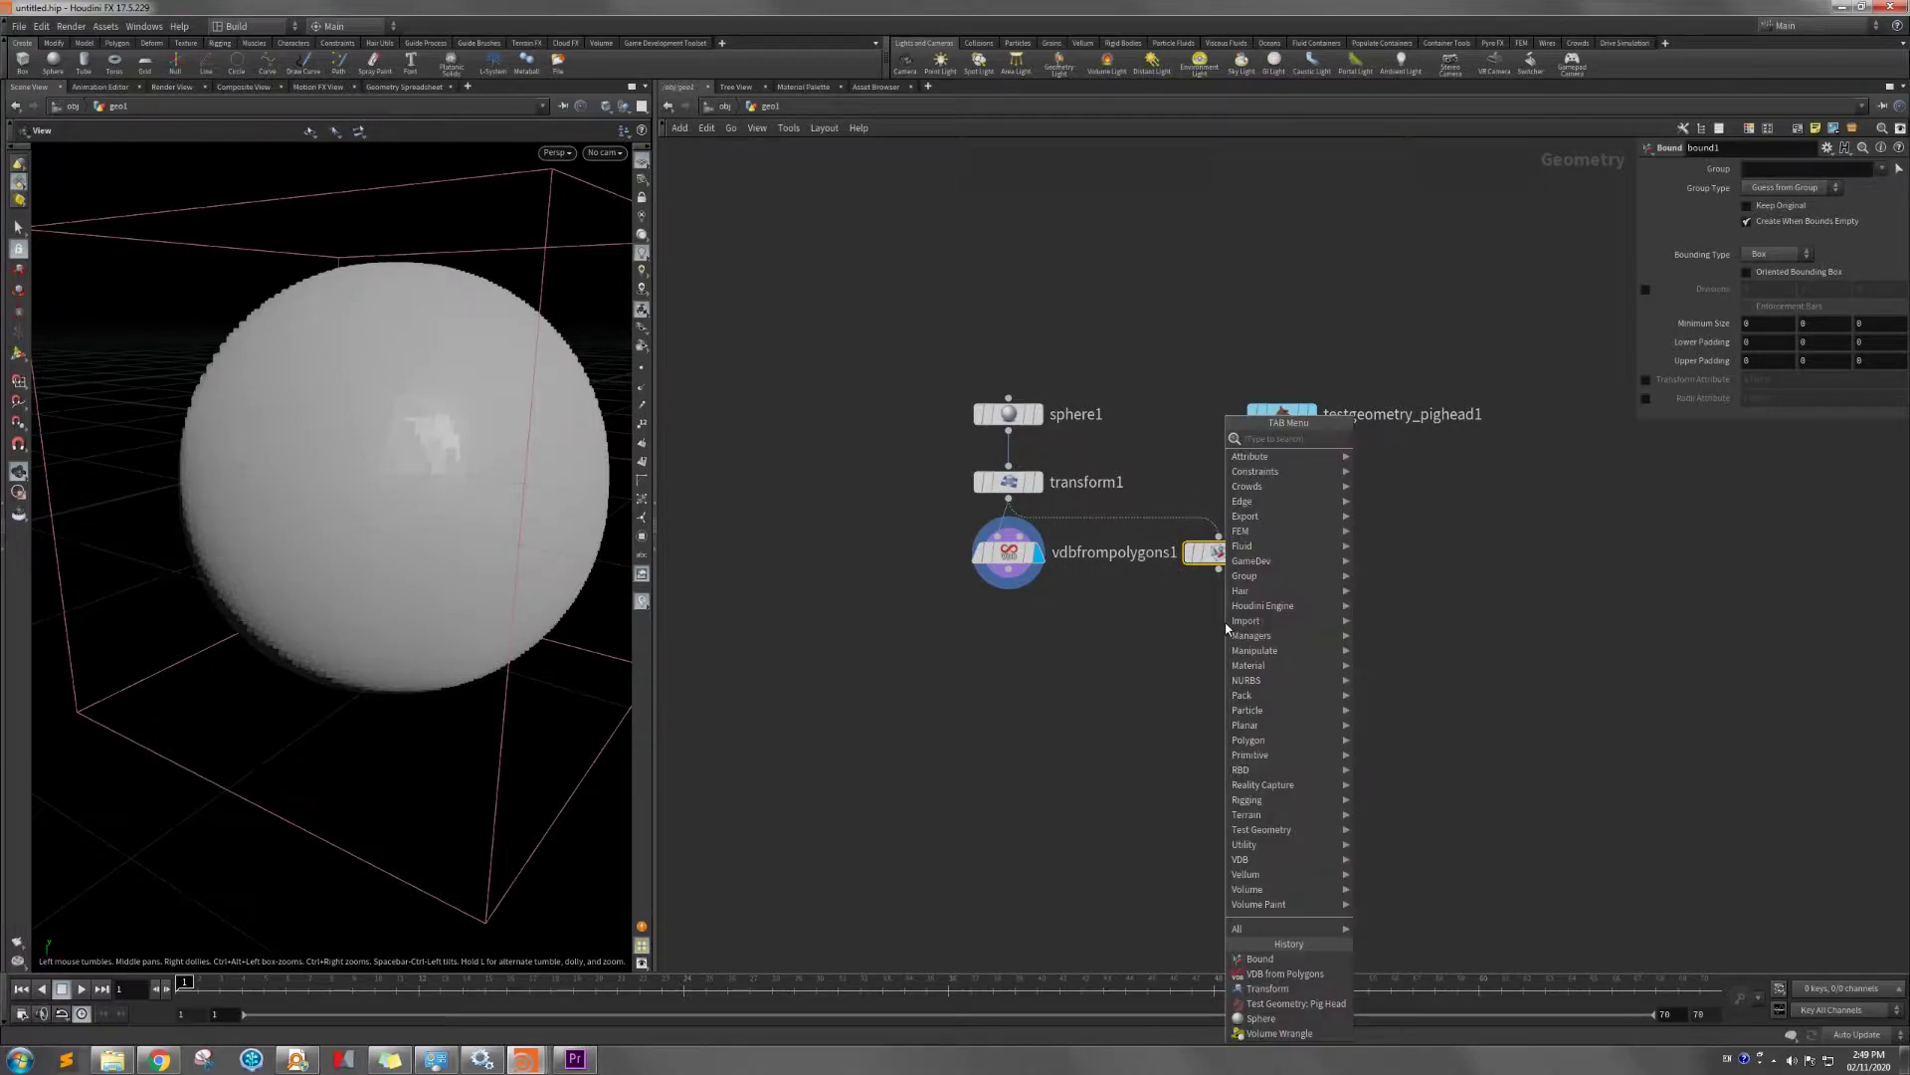
type("vdb from")
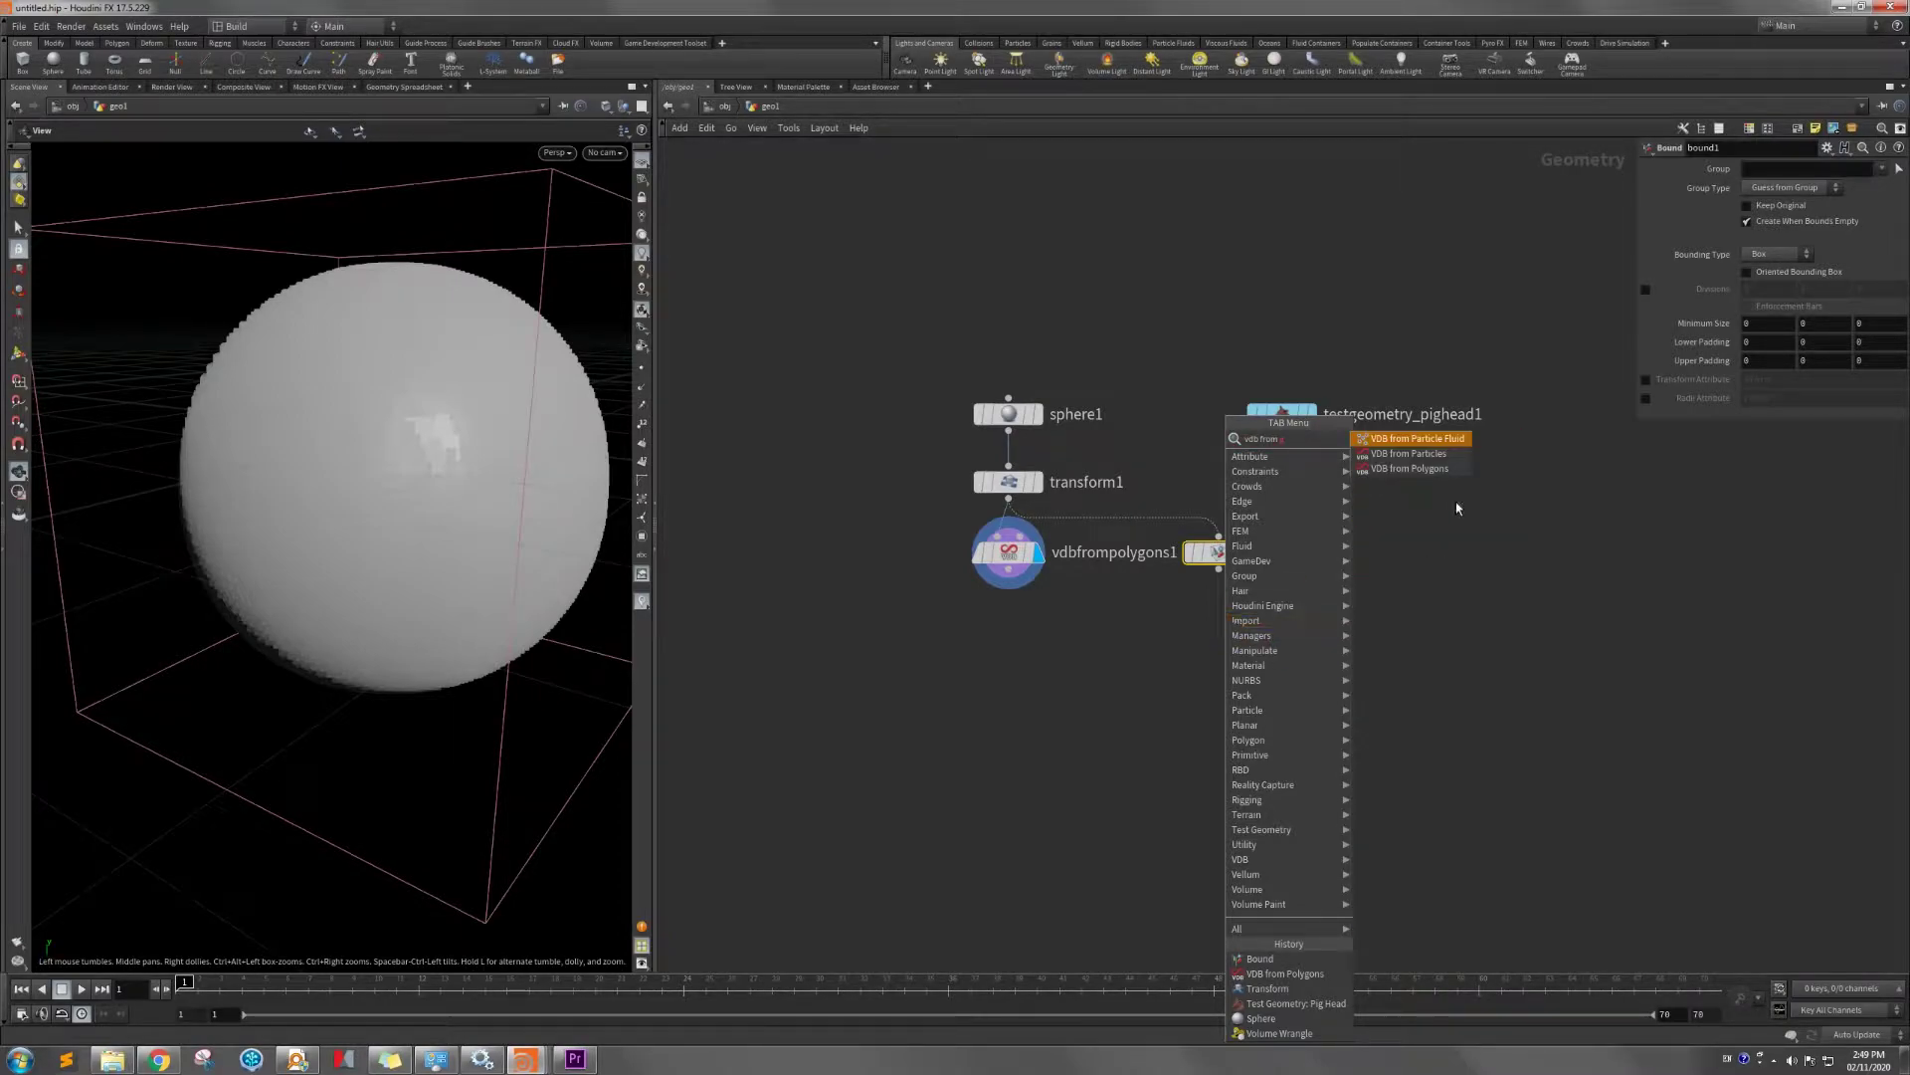
left_click(1363, 467)
left_click(1245, 622)
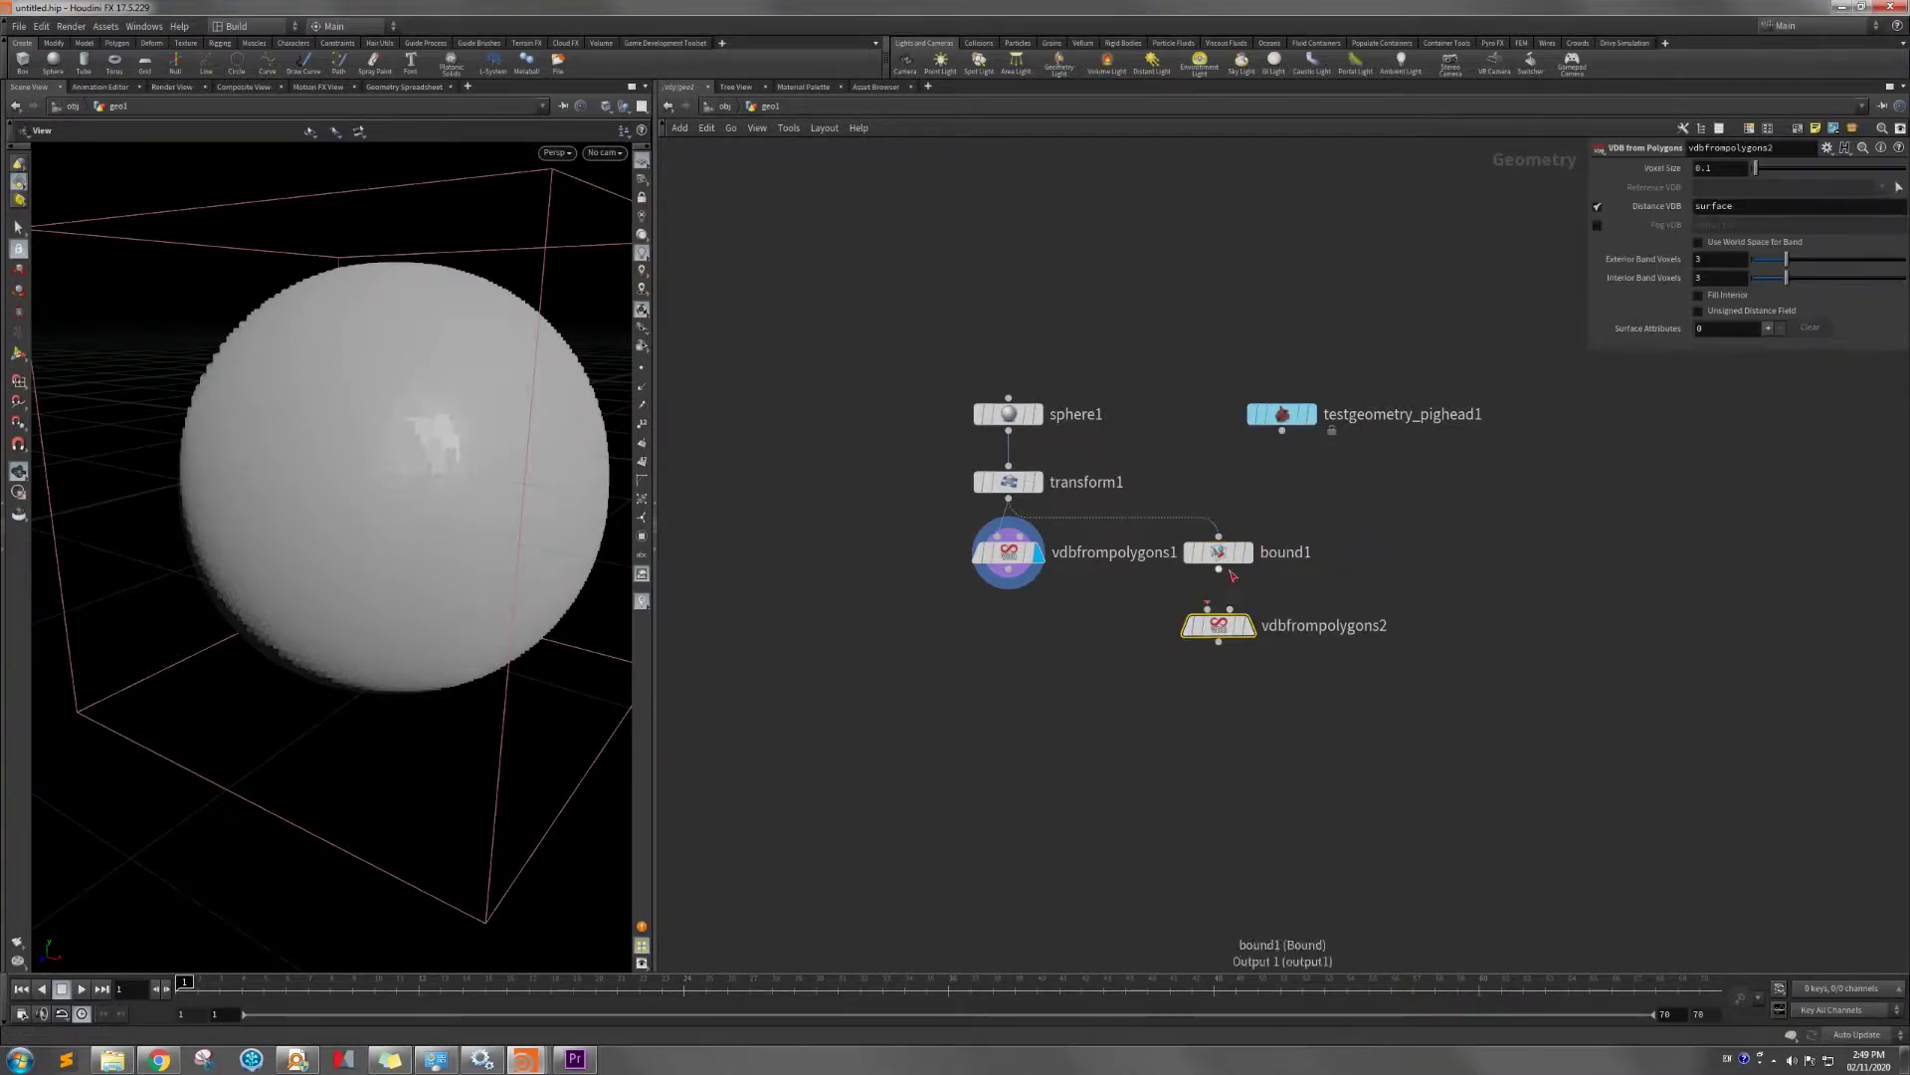
left_click(1251, 627)
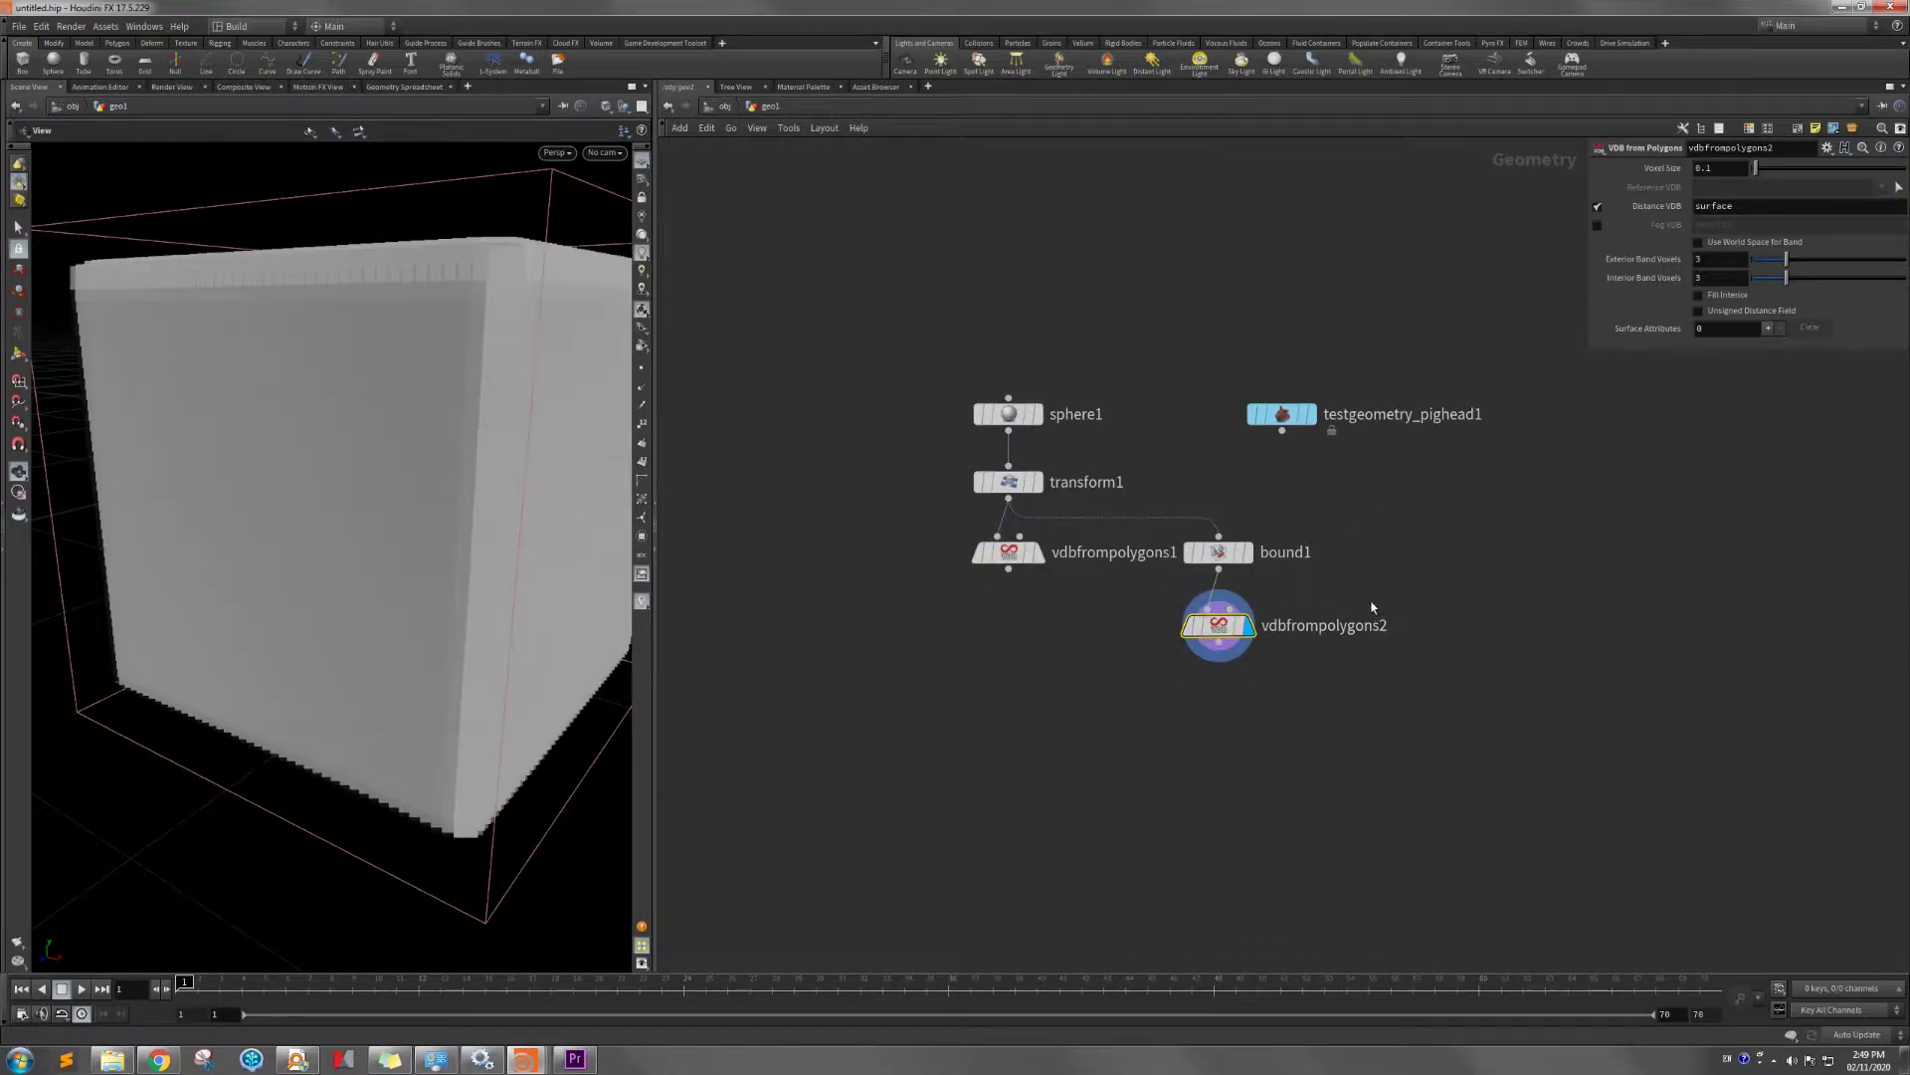
Switch the bounding box's VDB output from Distance VDB to Fog VDB and enable Fill Interior.
left_click(1596, 211)
left_click(1595, 224)
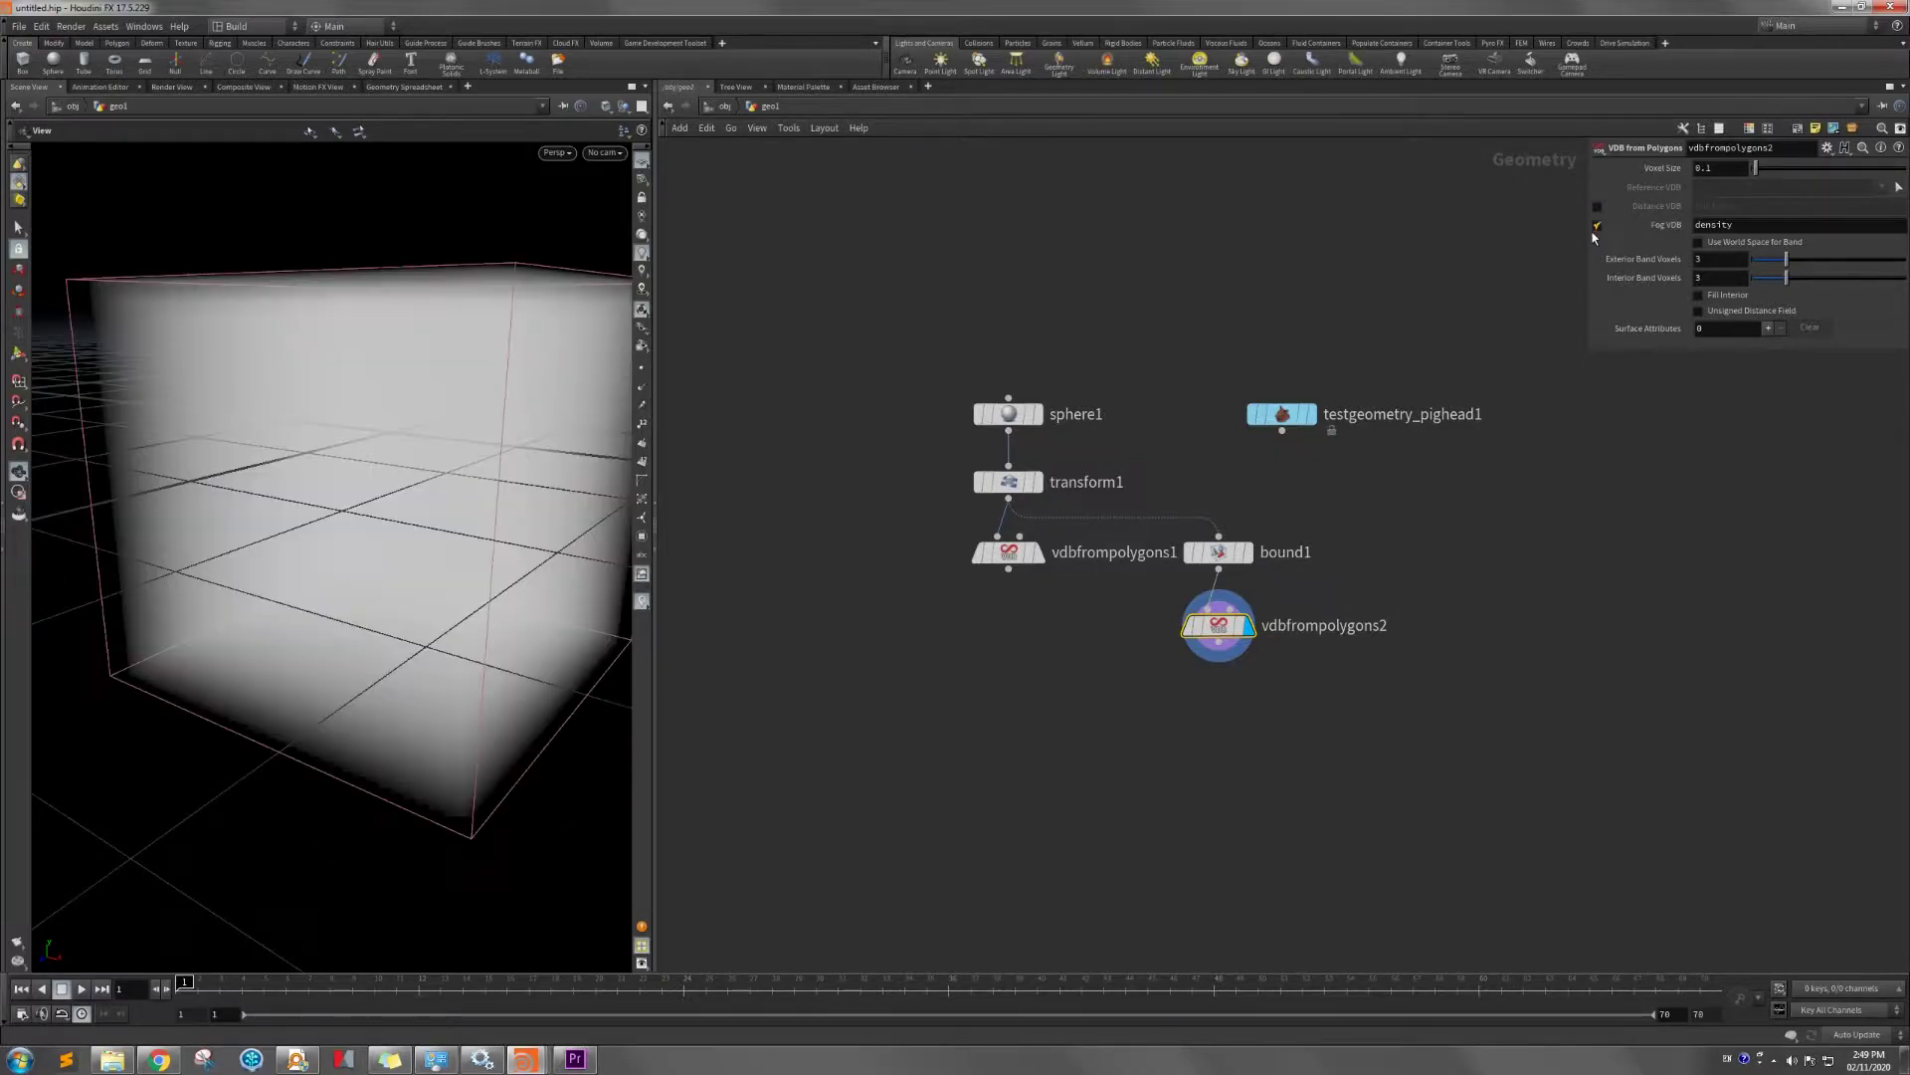
left_click(1732, 299)
left_click_drag(400, 462, 368, 264)
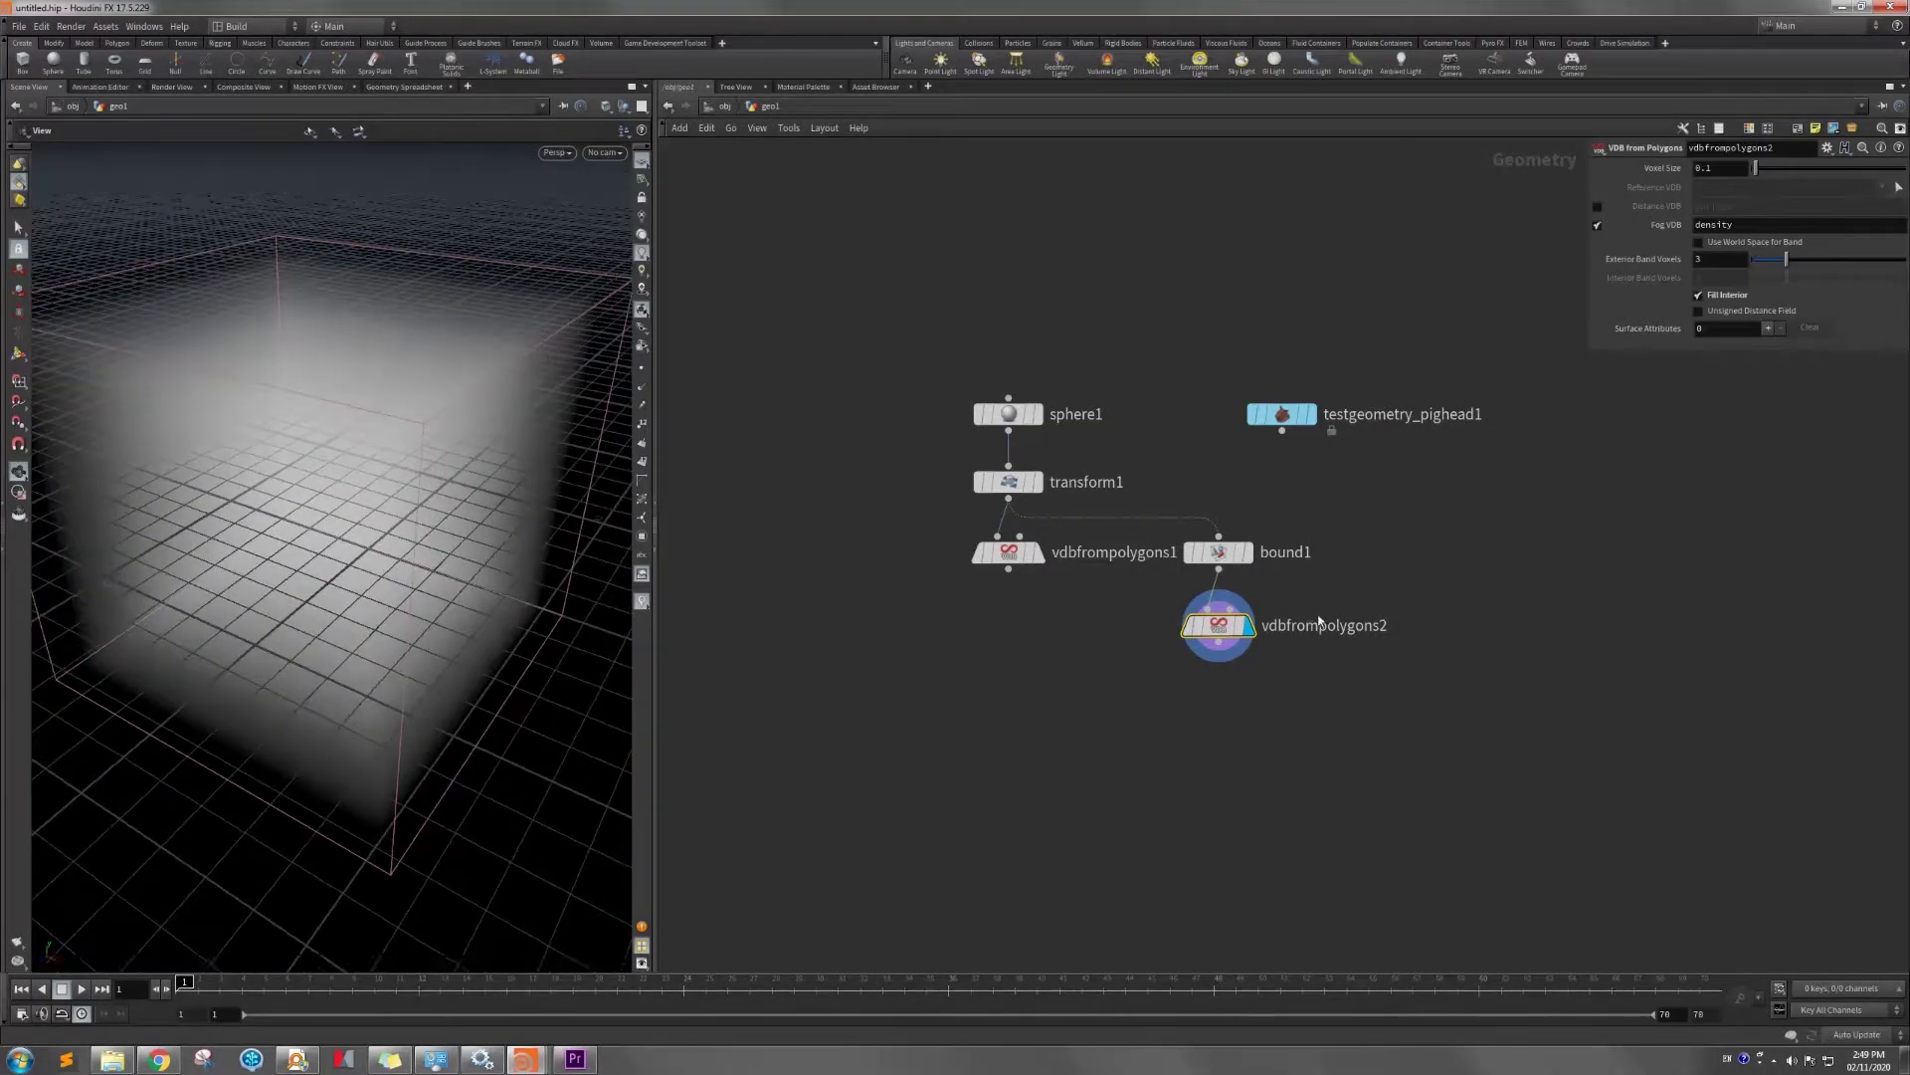
Duplicate the fog VDB from Polygons node, feed the copy from the pig head and make it the displayed node.
left_click_drag(1281, 412, 1455, 412)
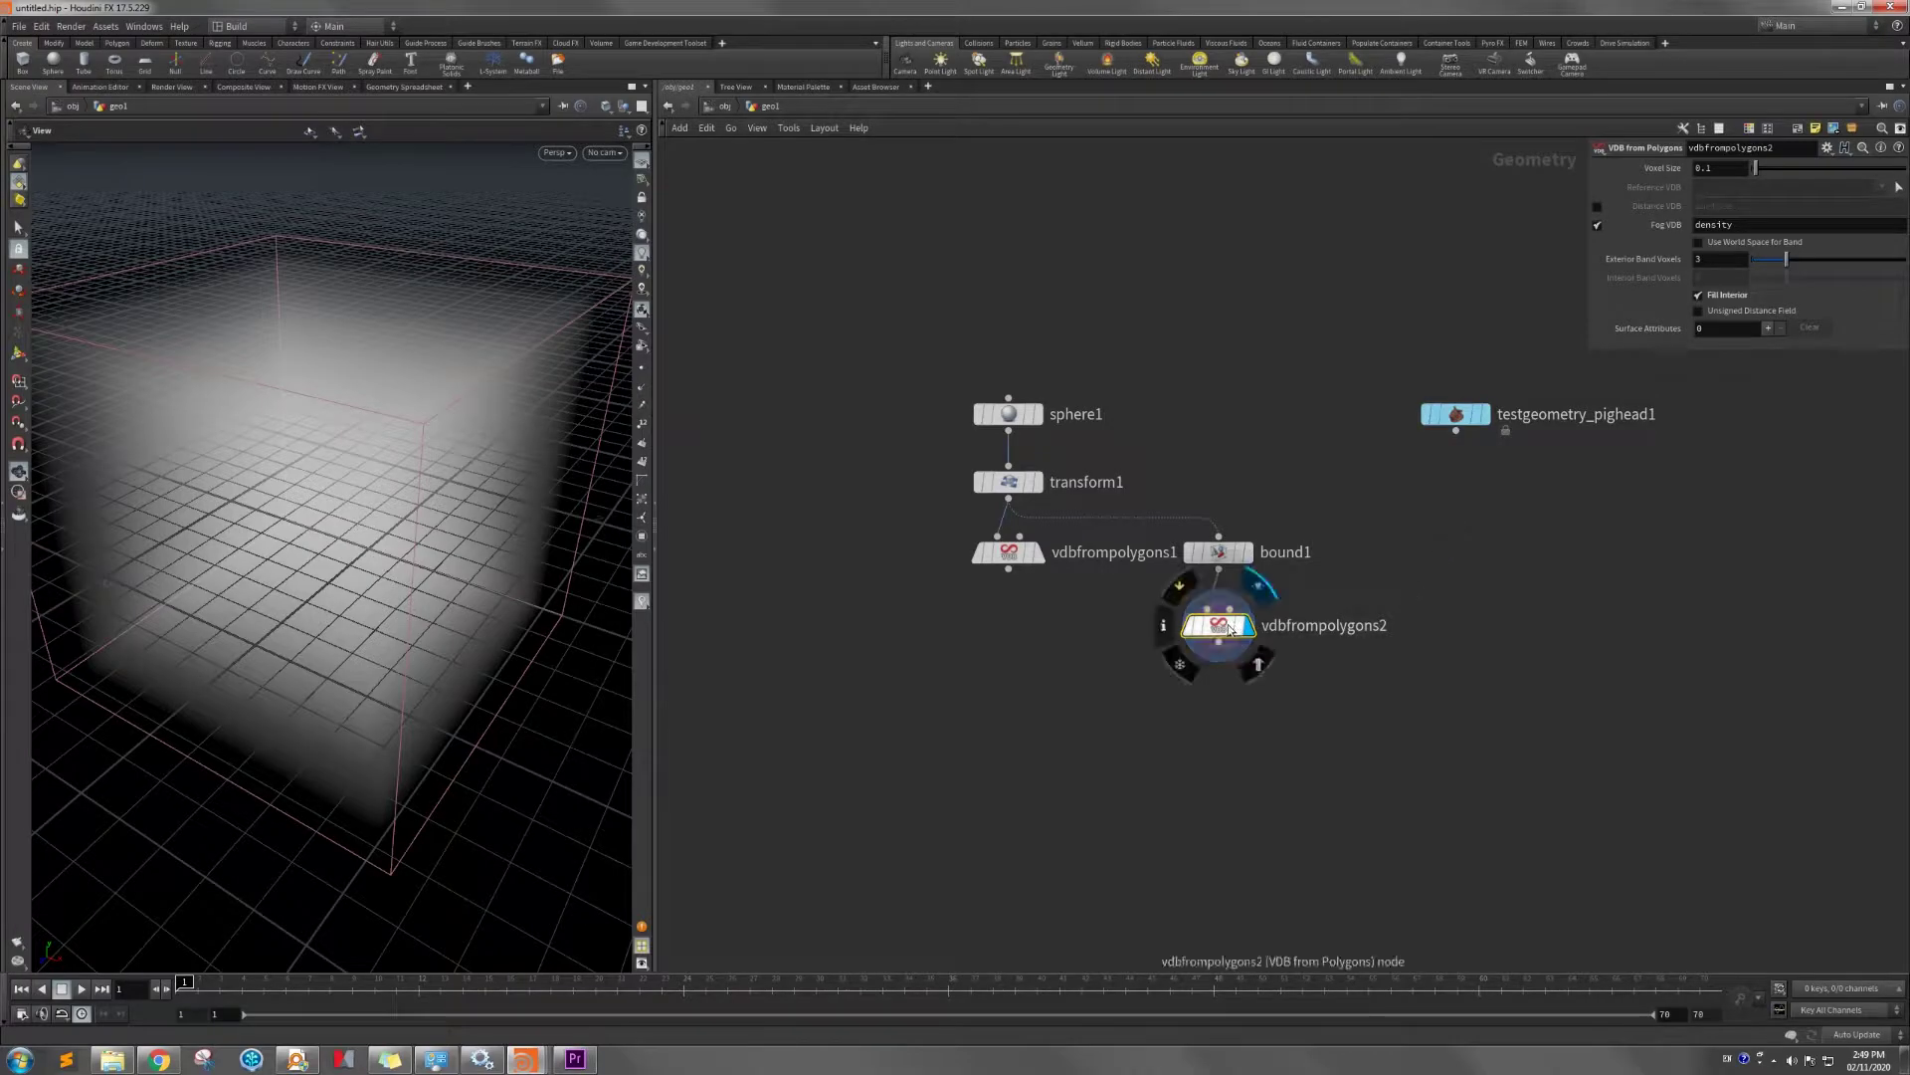
key("ctrl+c")
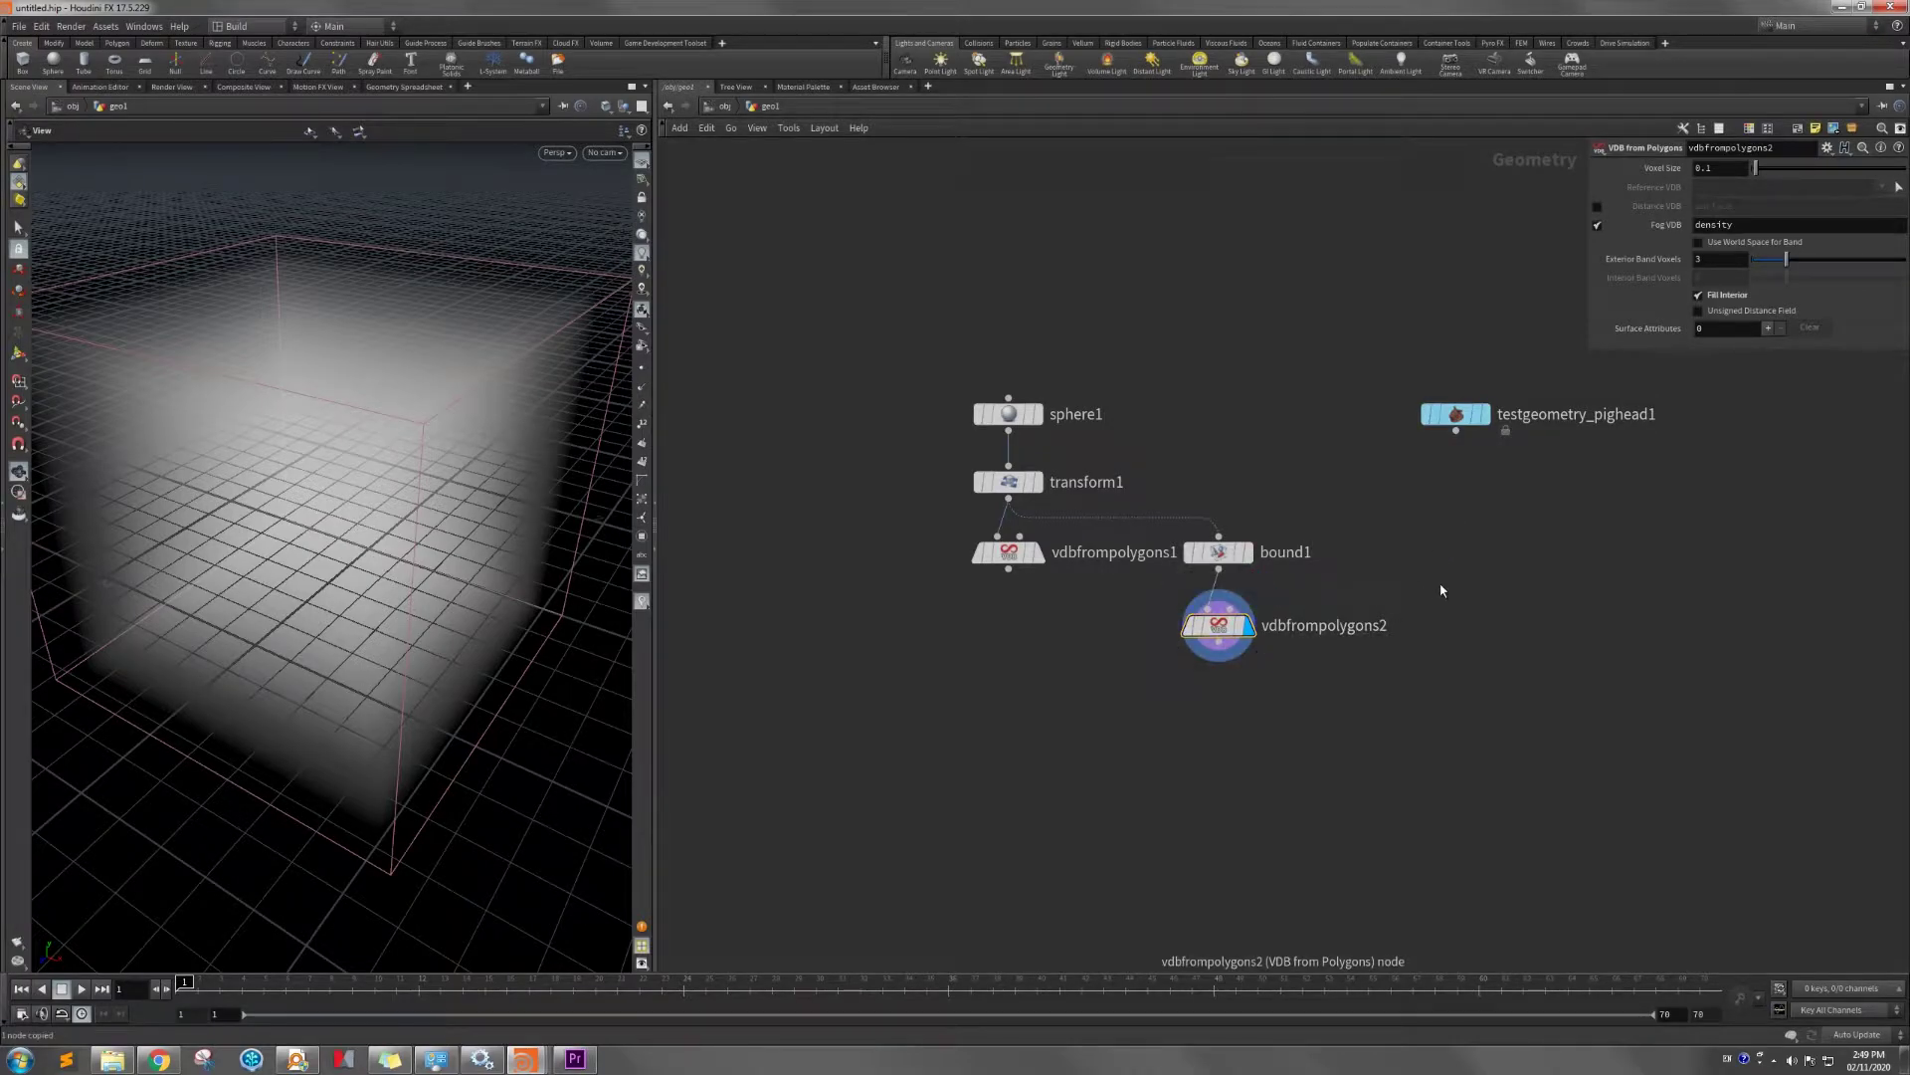
key("ctrl+v")
left_click_drag(1456, 430, 1438, 569)
left_click_drag(1440, 585, 1463, 629)
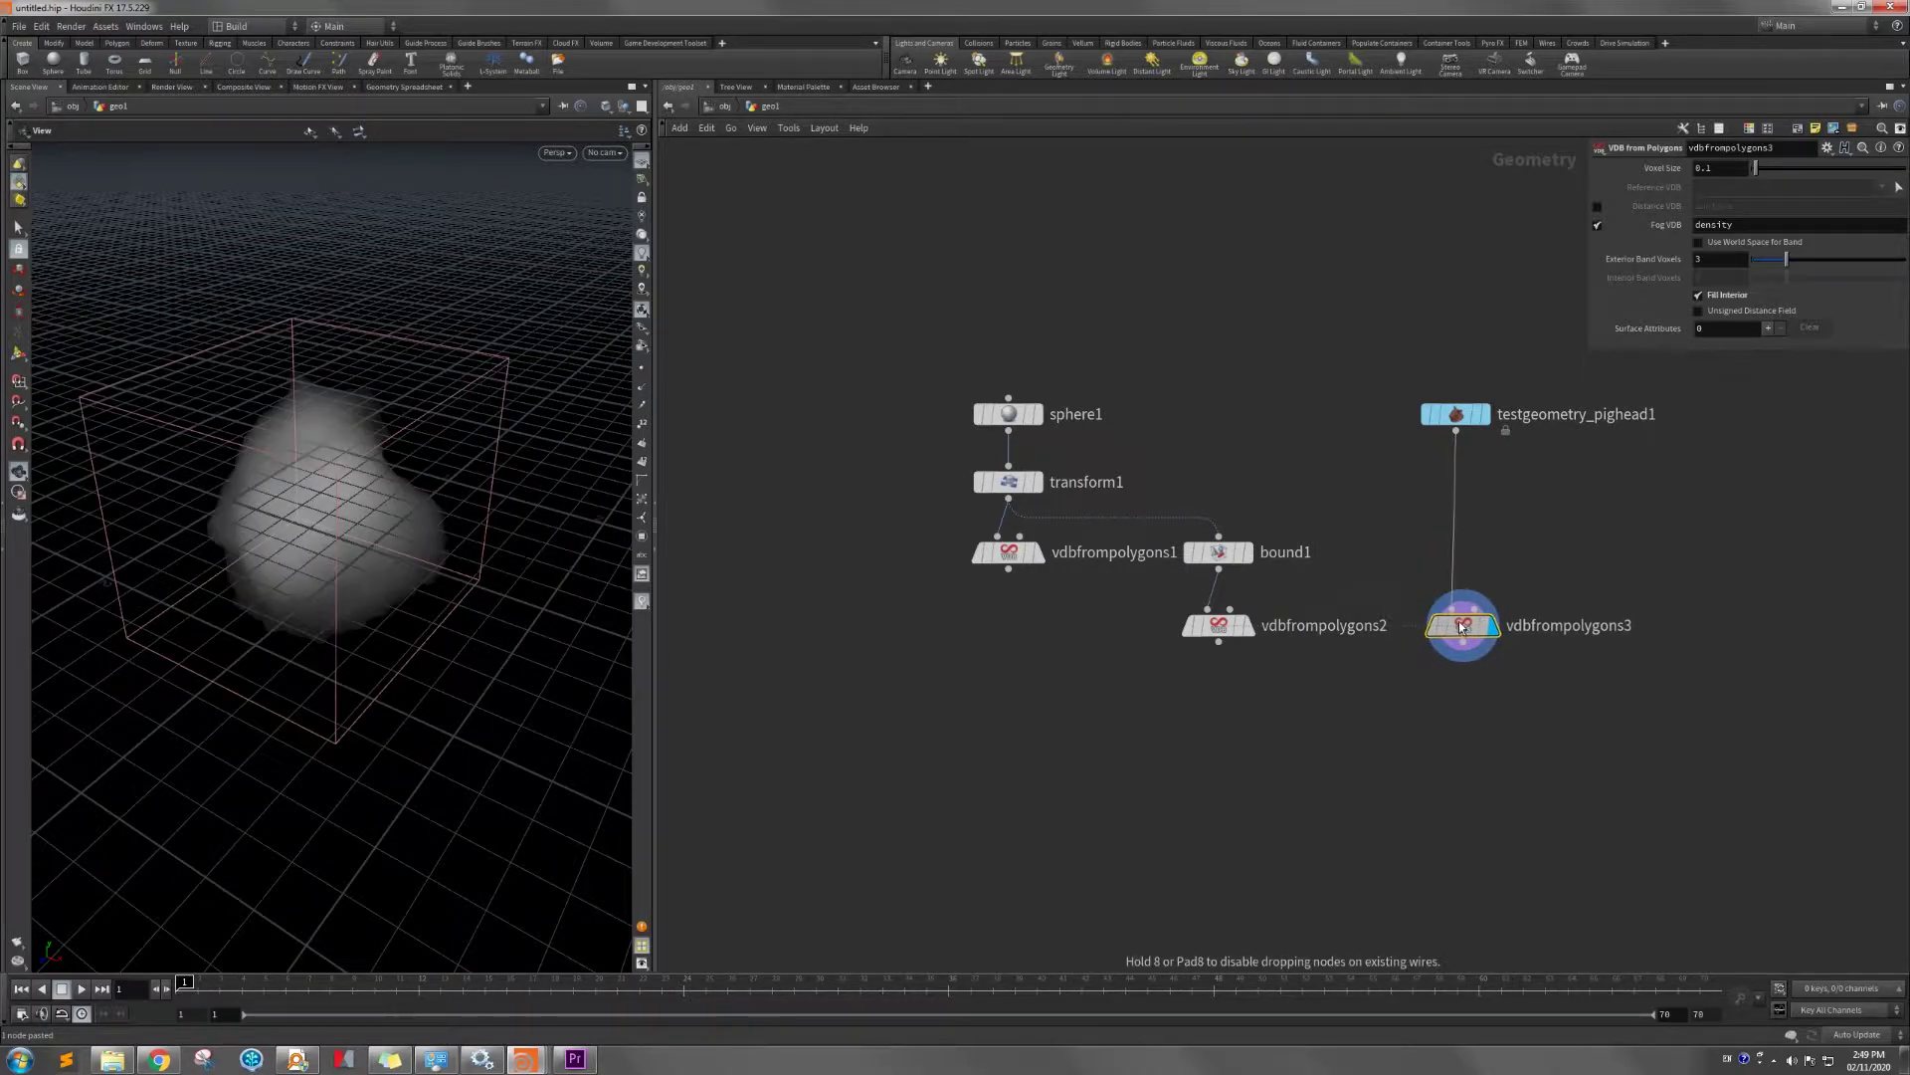
Add a VDB Combine node below the bounding box and pig head fog VDB nodes.
left_click_drag(273, 571, 423, 540)
scroll(414, 547, "down", 5)
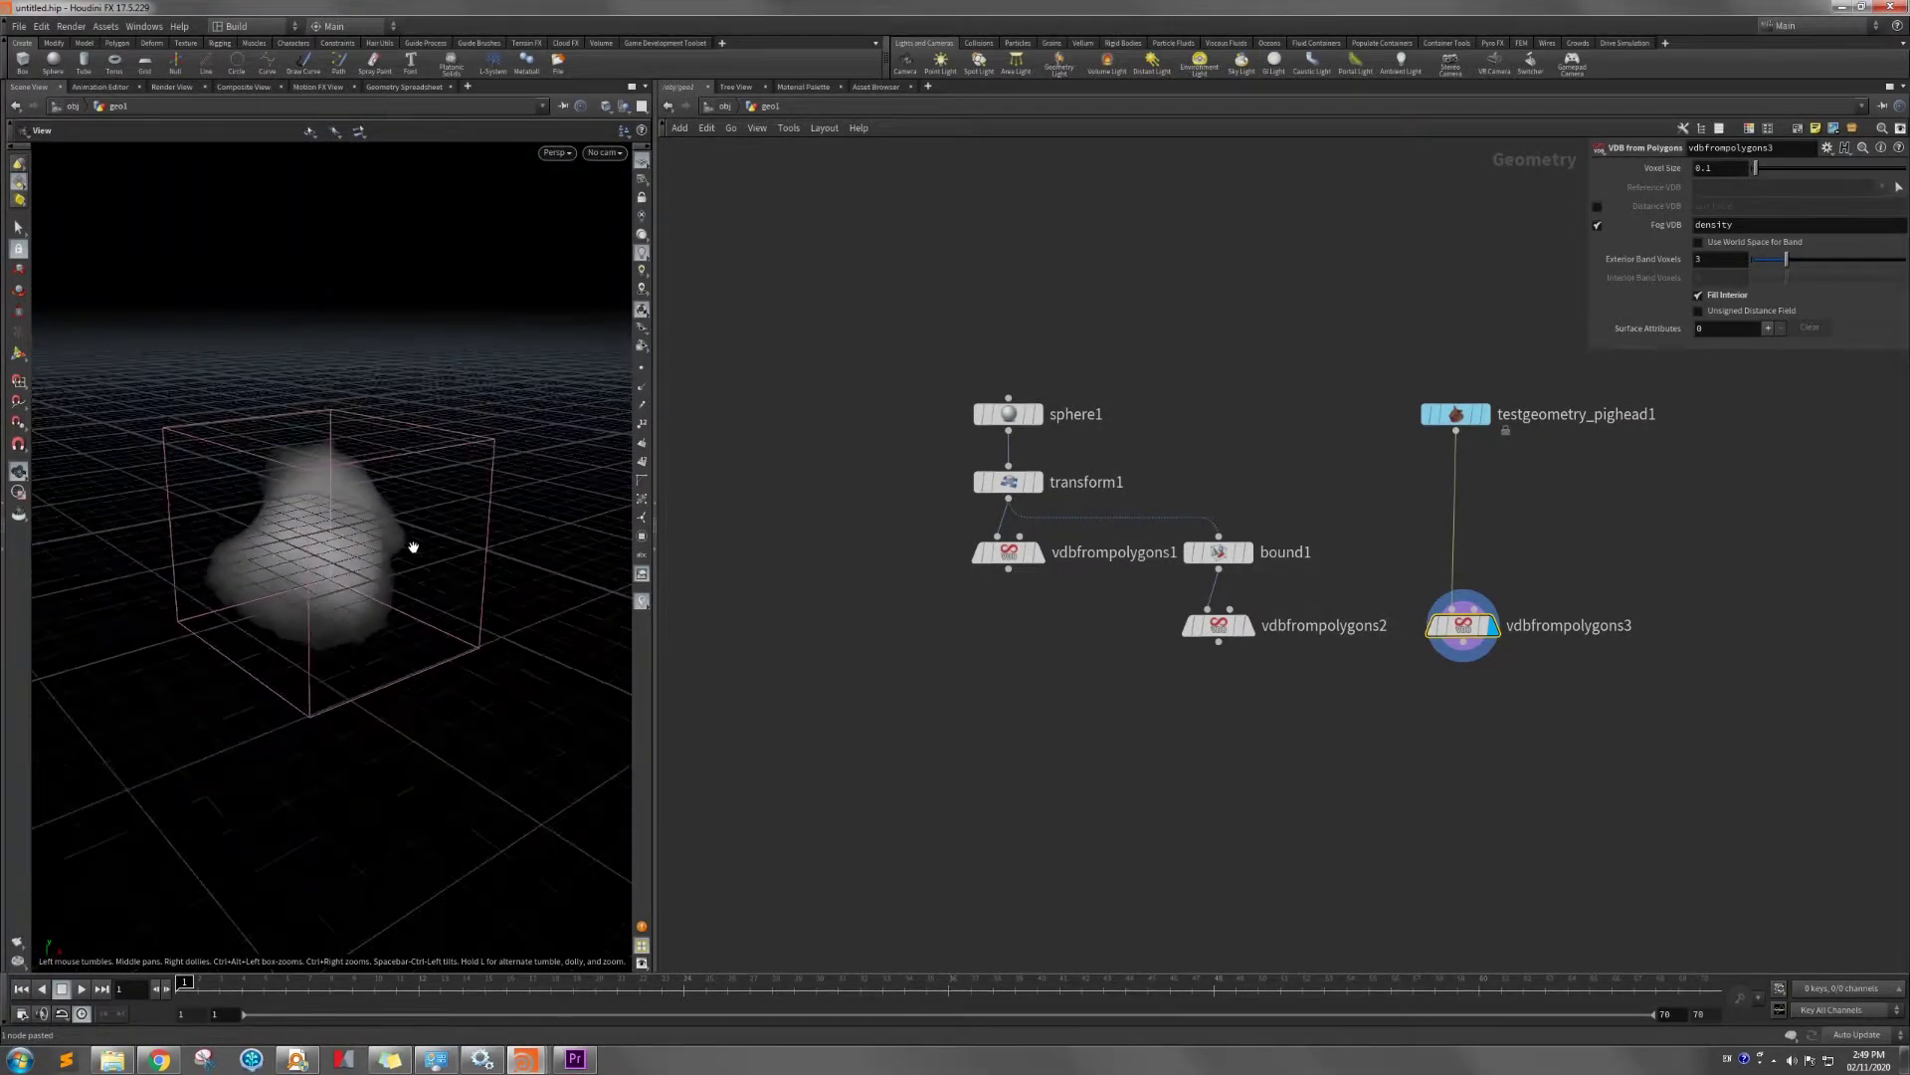
middle_click_drag(414, 547, 422, 481)
scroll(1319, 736, "down", 1)
key("Tab")
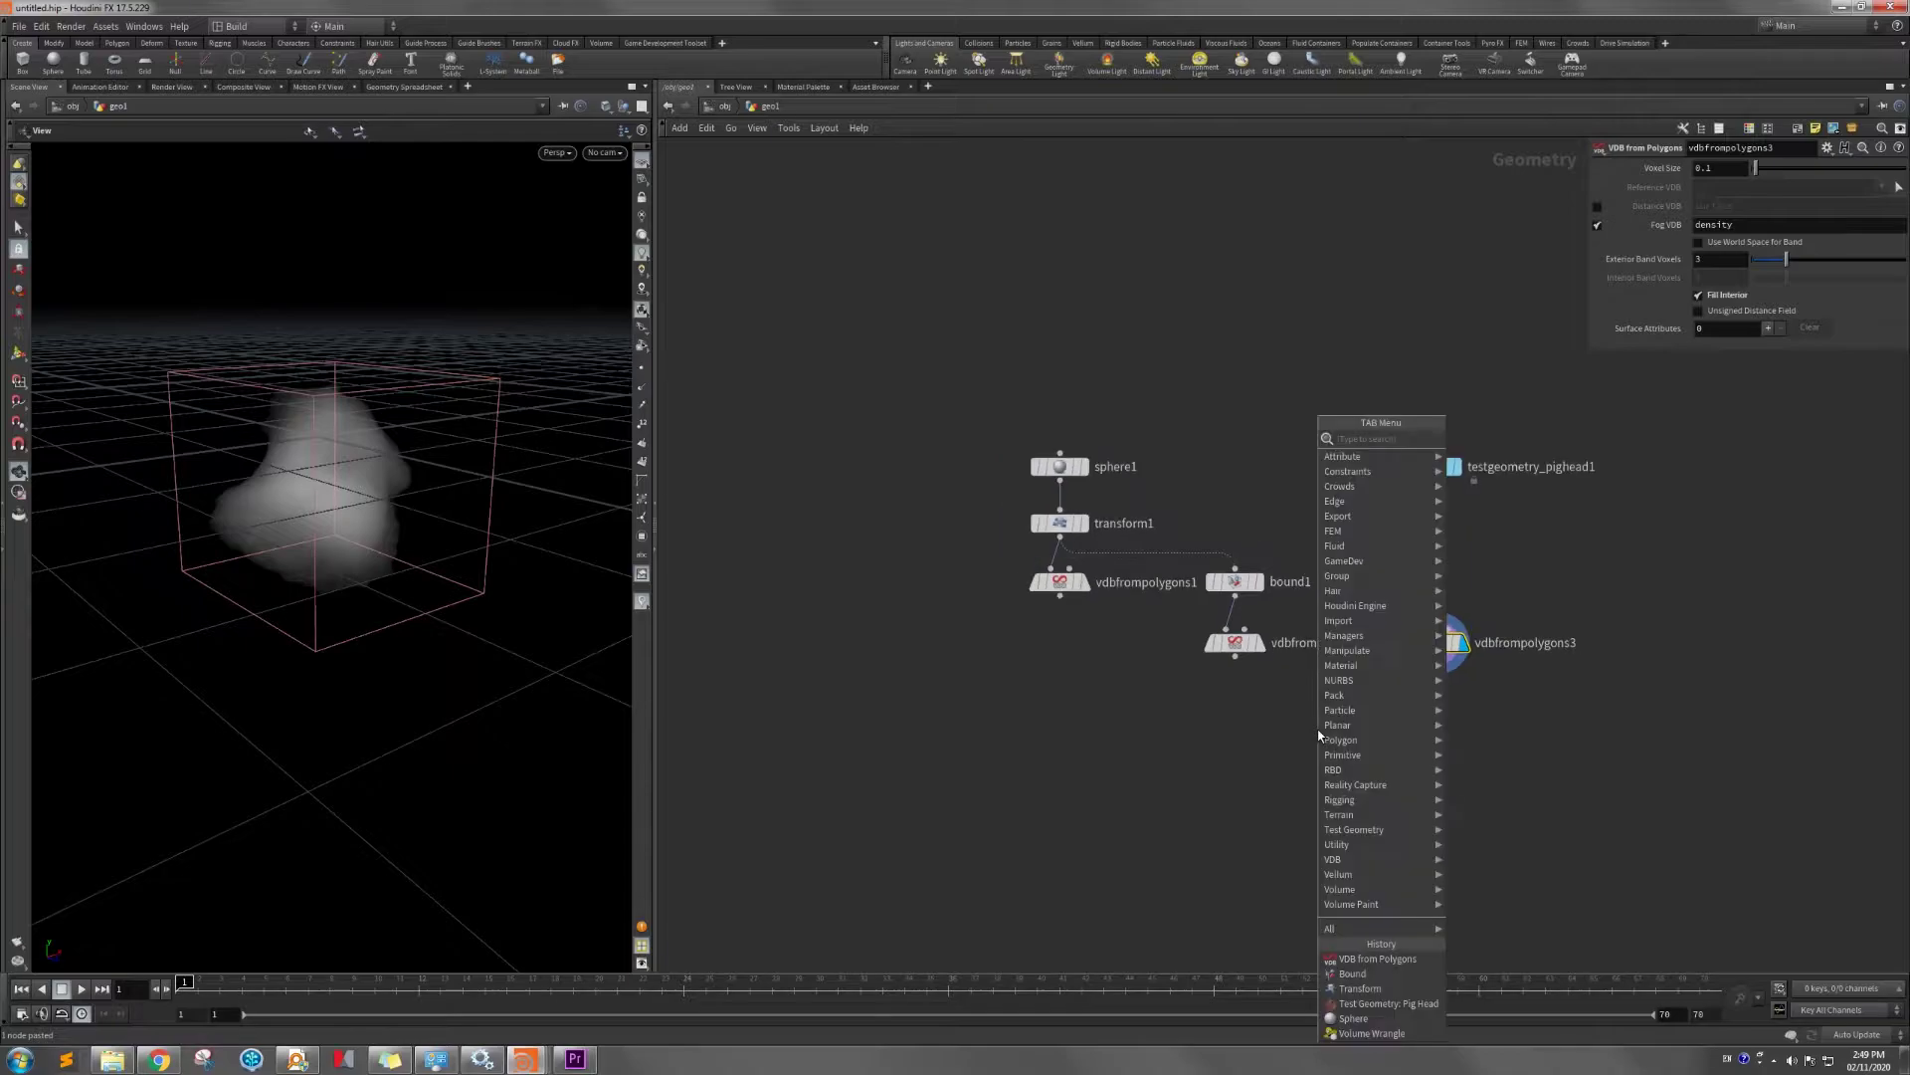
type("vd")
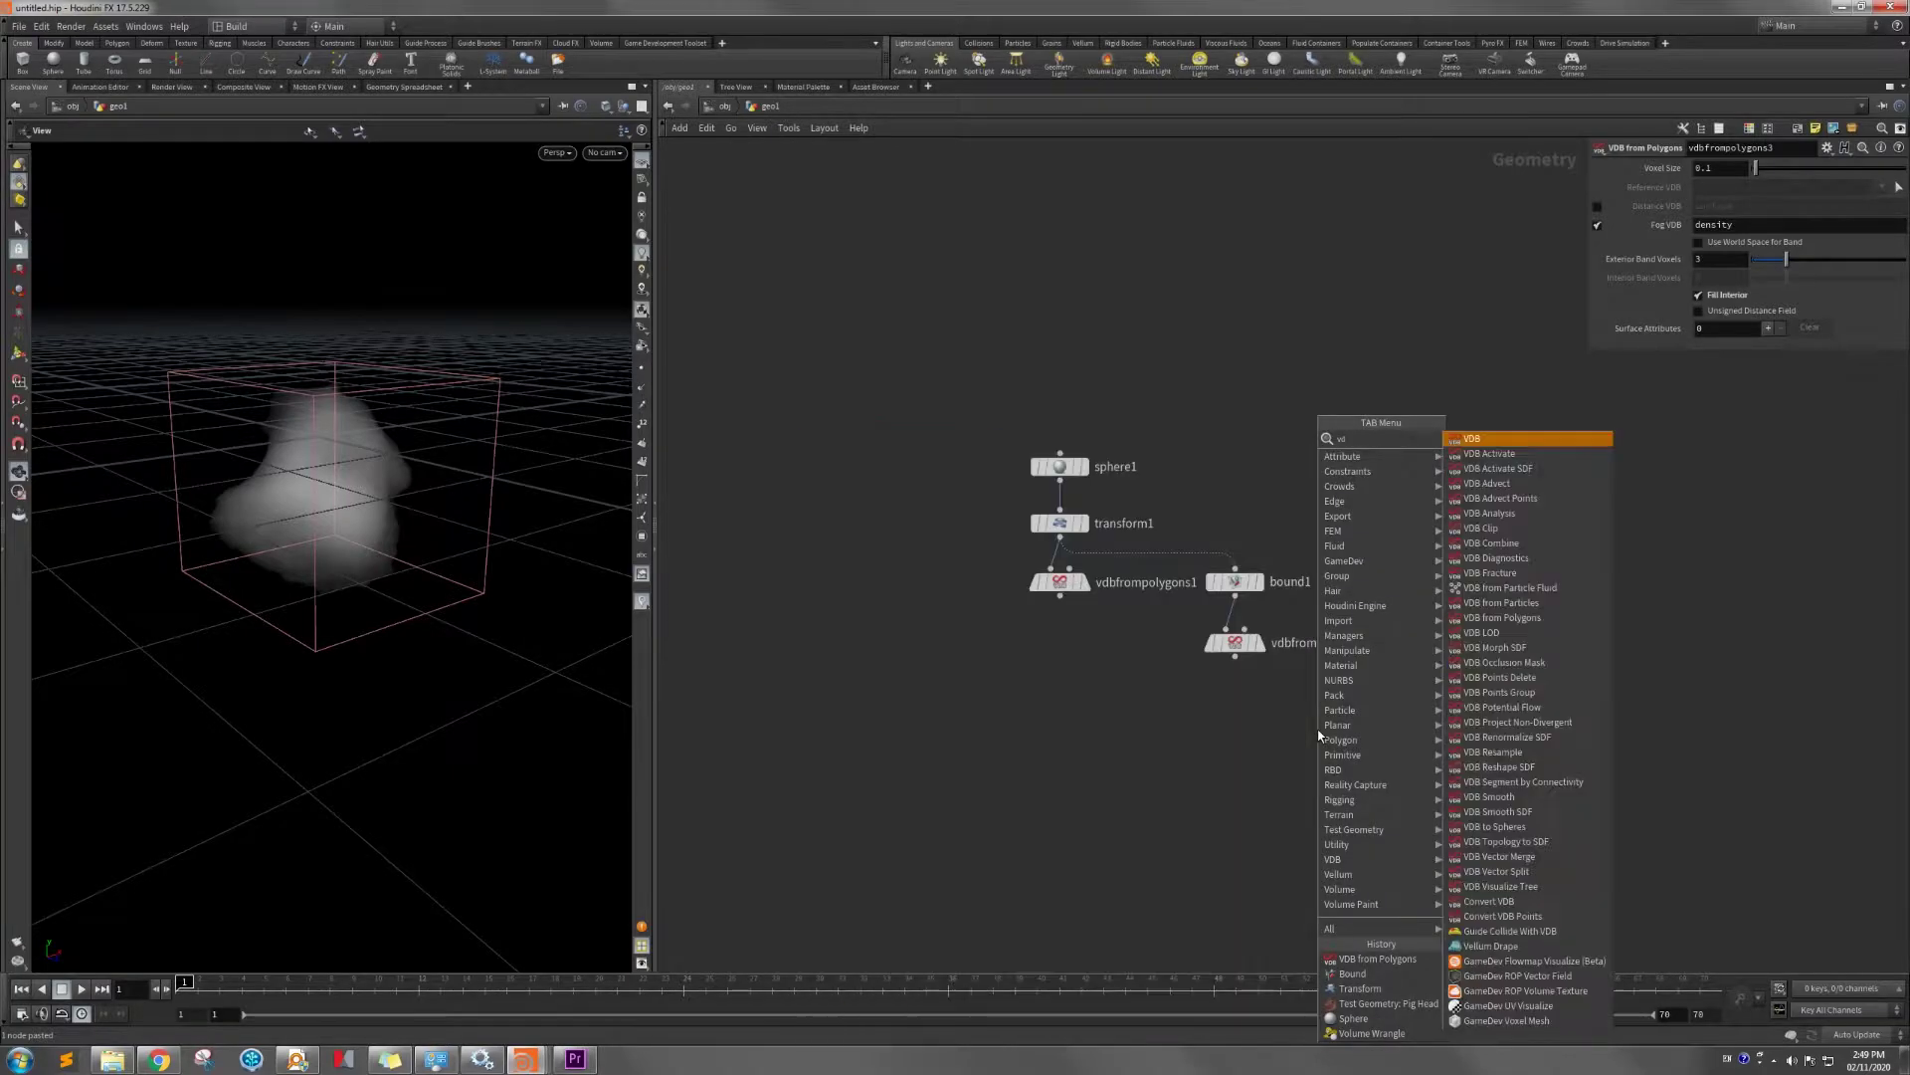
type("bc")
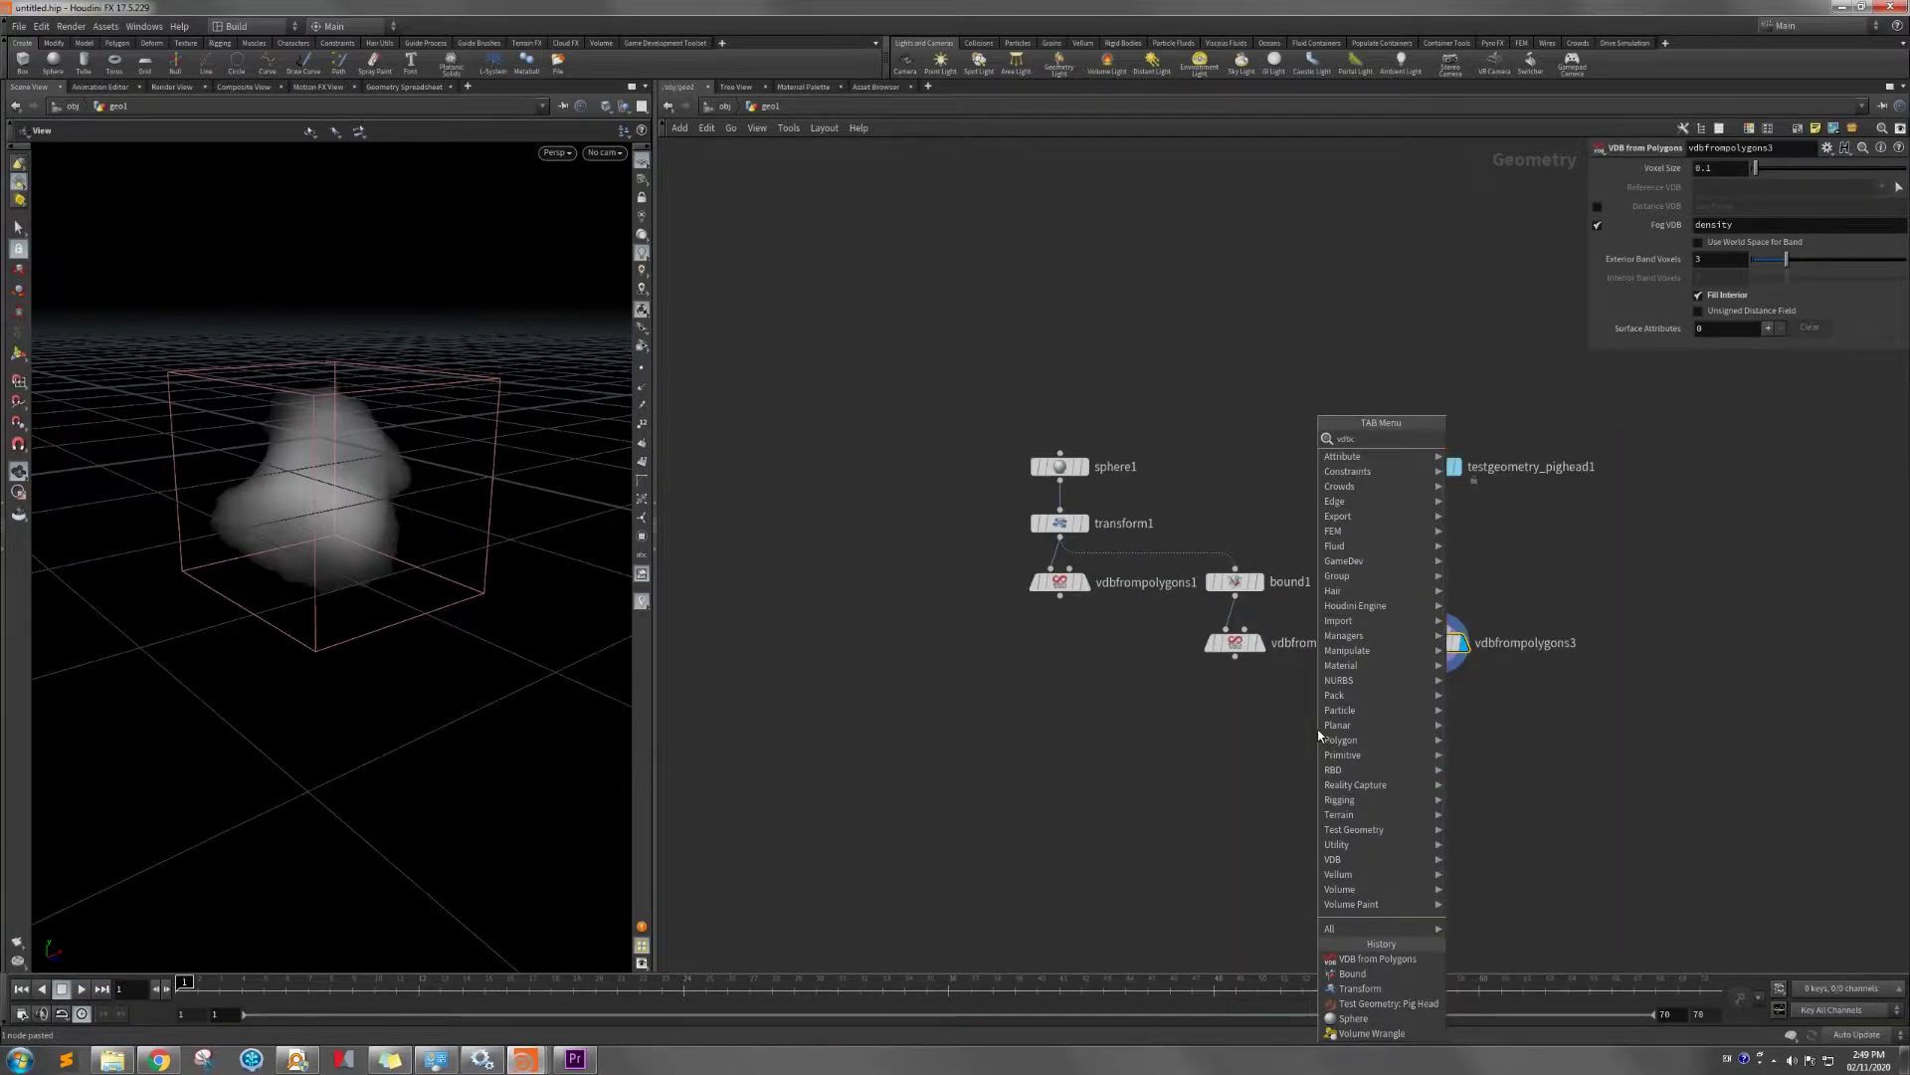
type("ombine")
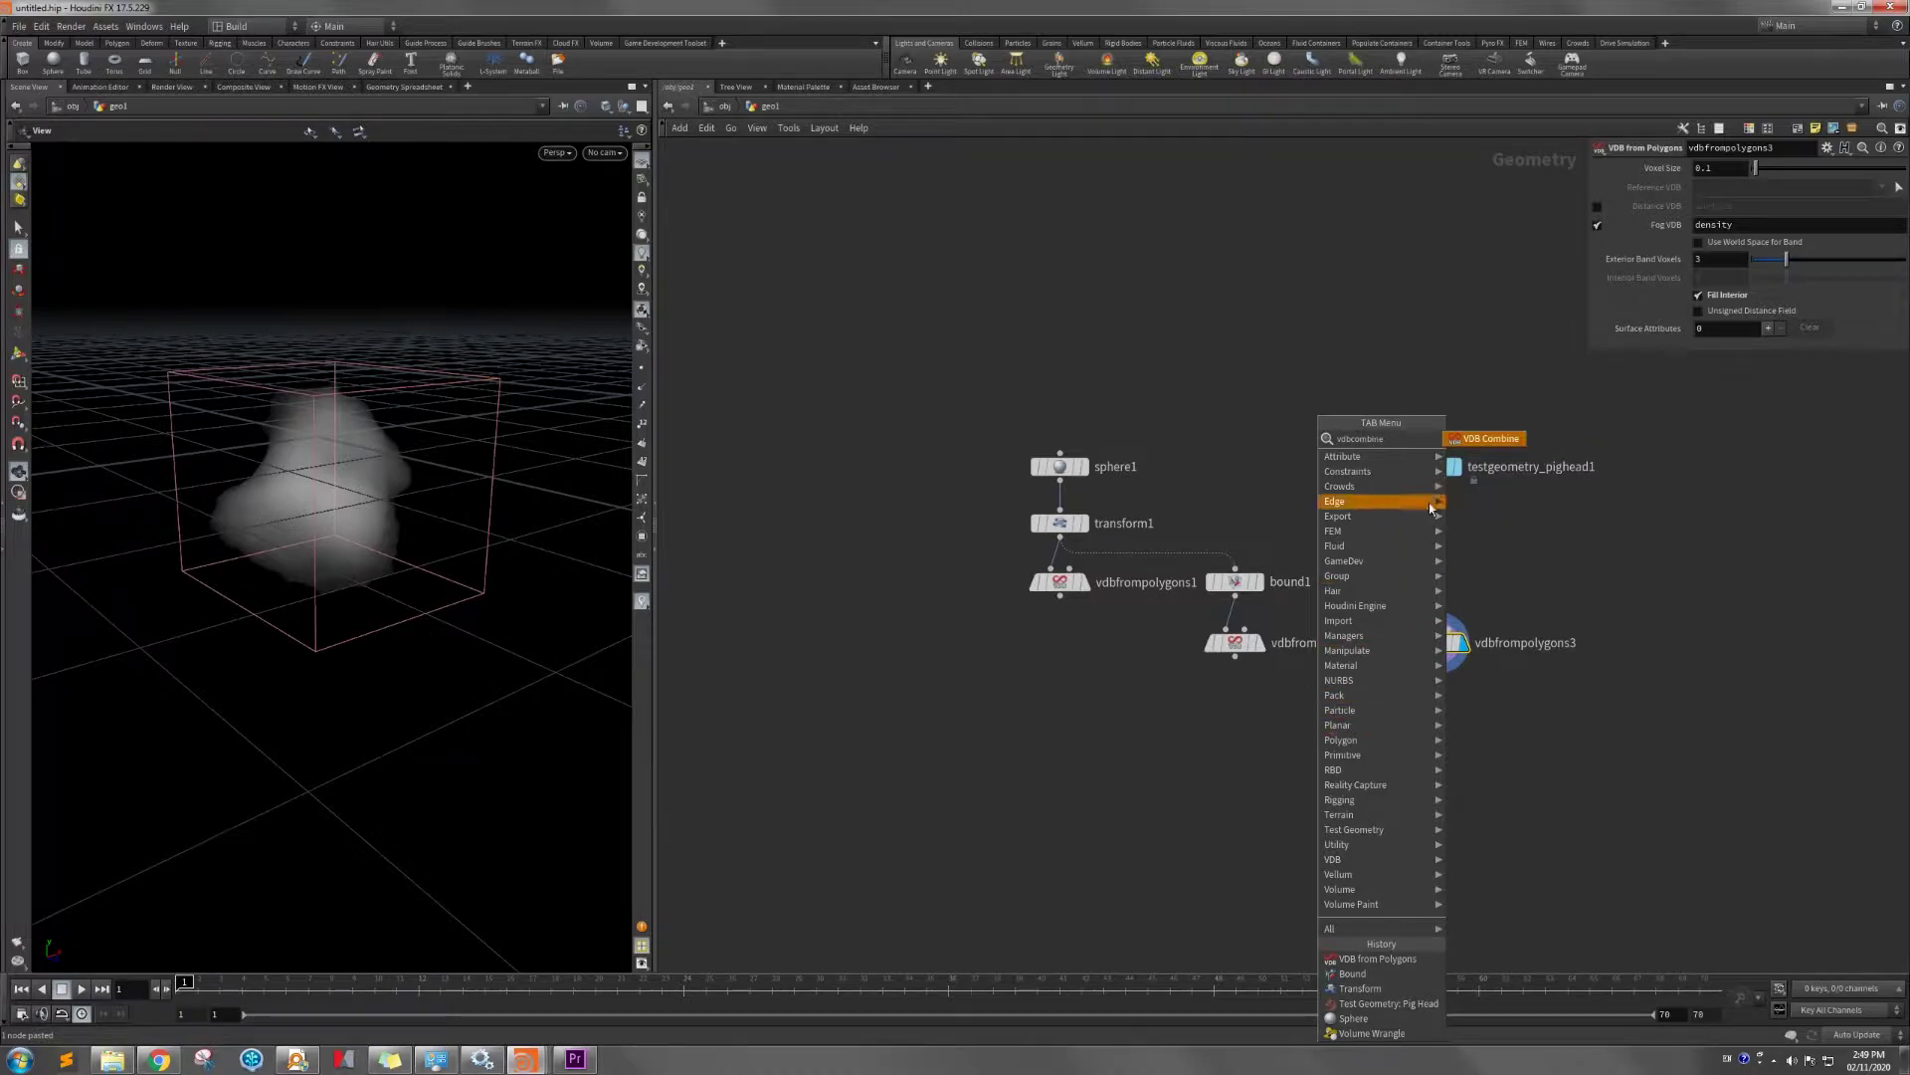
key("Return")
left_click(1341, 752)
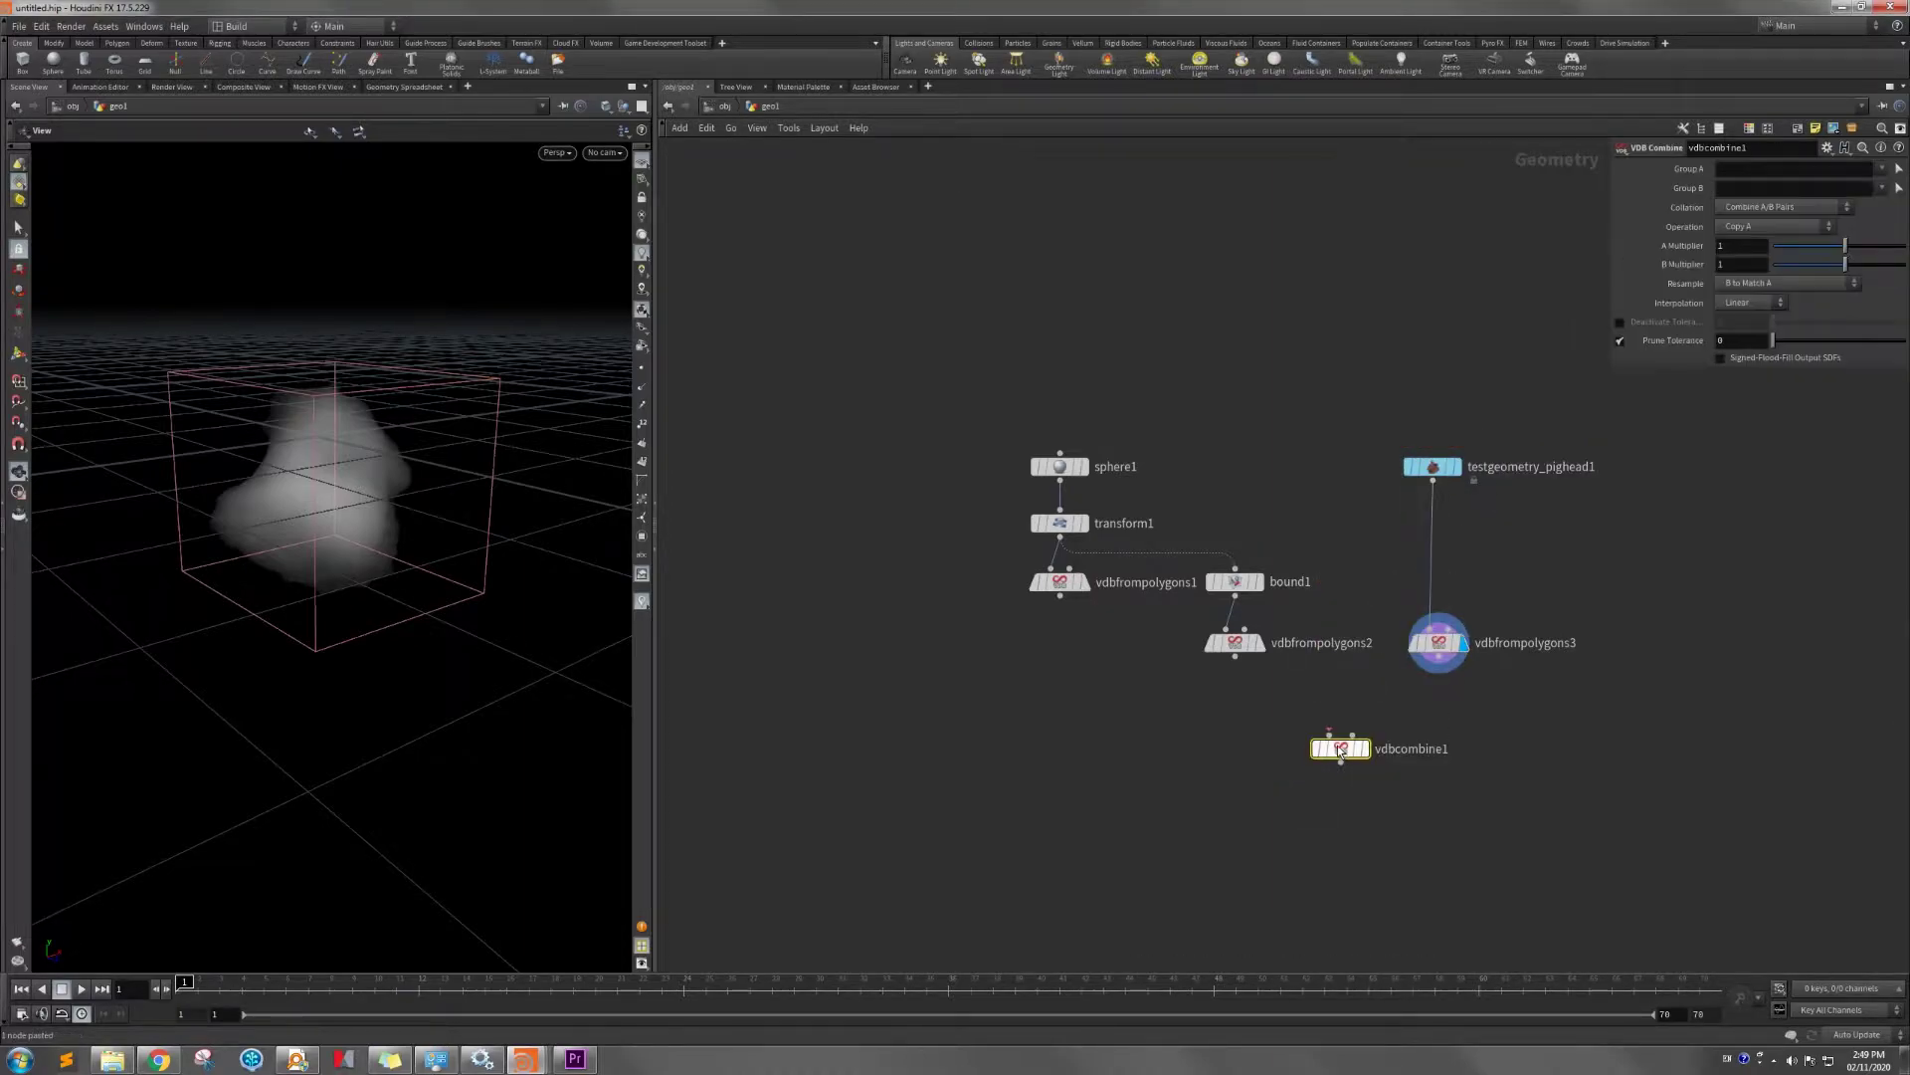
Feed the displayed VDB Combine with the bounding box fog as A and the pig head fog as B, using the Subtract operation.
left_click_drag(1234, 656, 1332, 718)
left_click_drag(1439, 654, 1350, 718)
left_click(1368, 753)
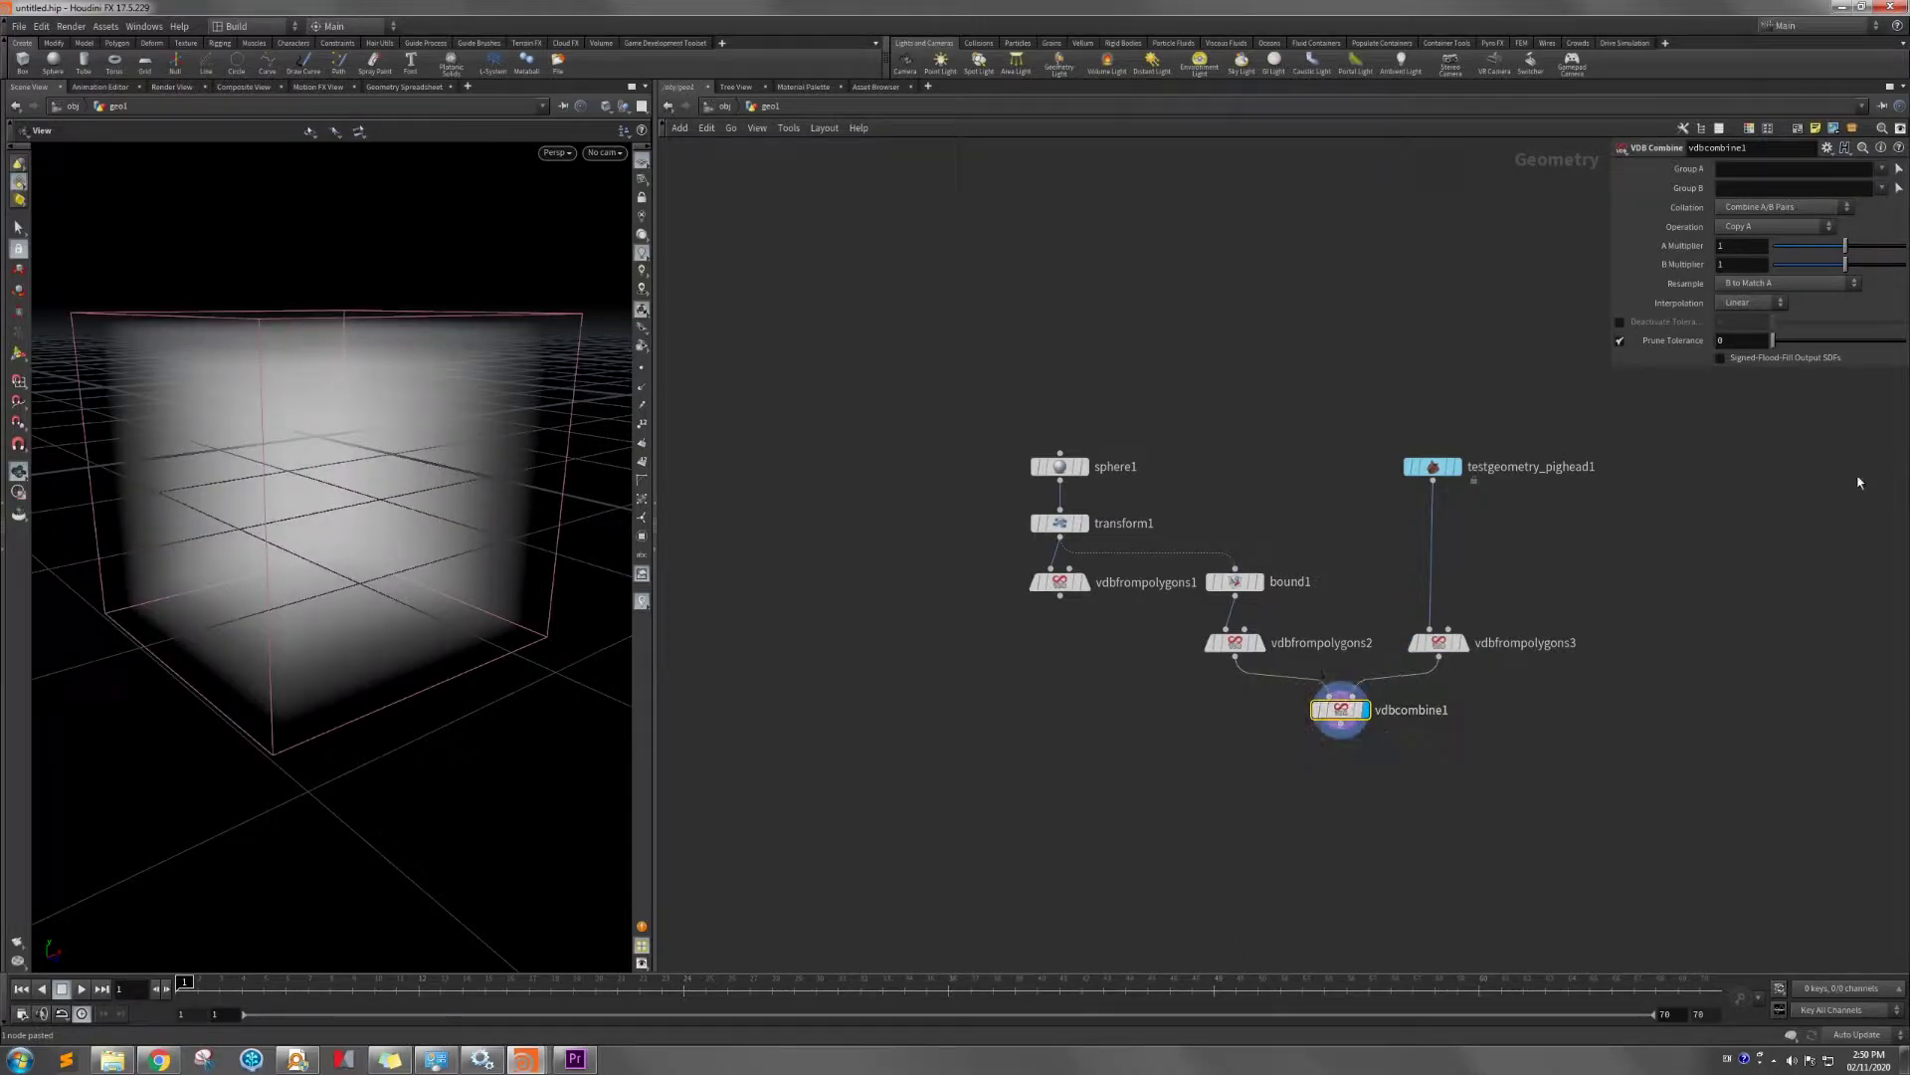
left_click(1796, 228)
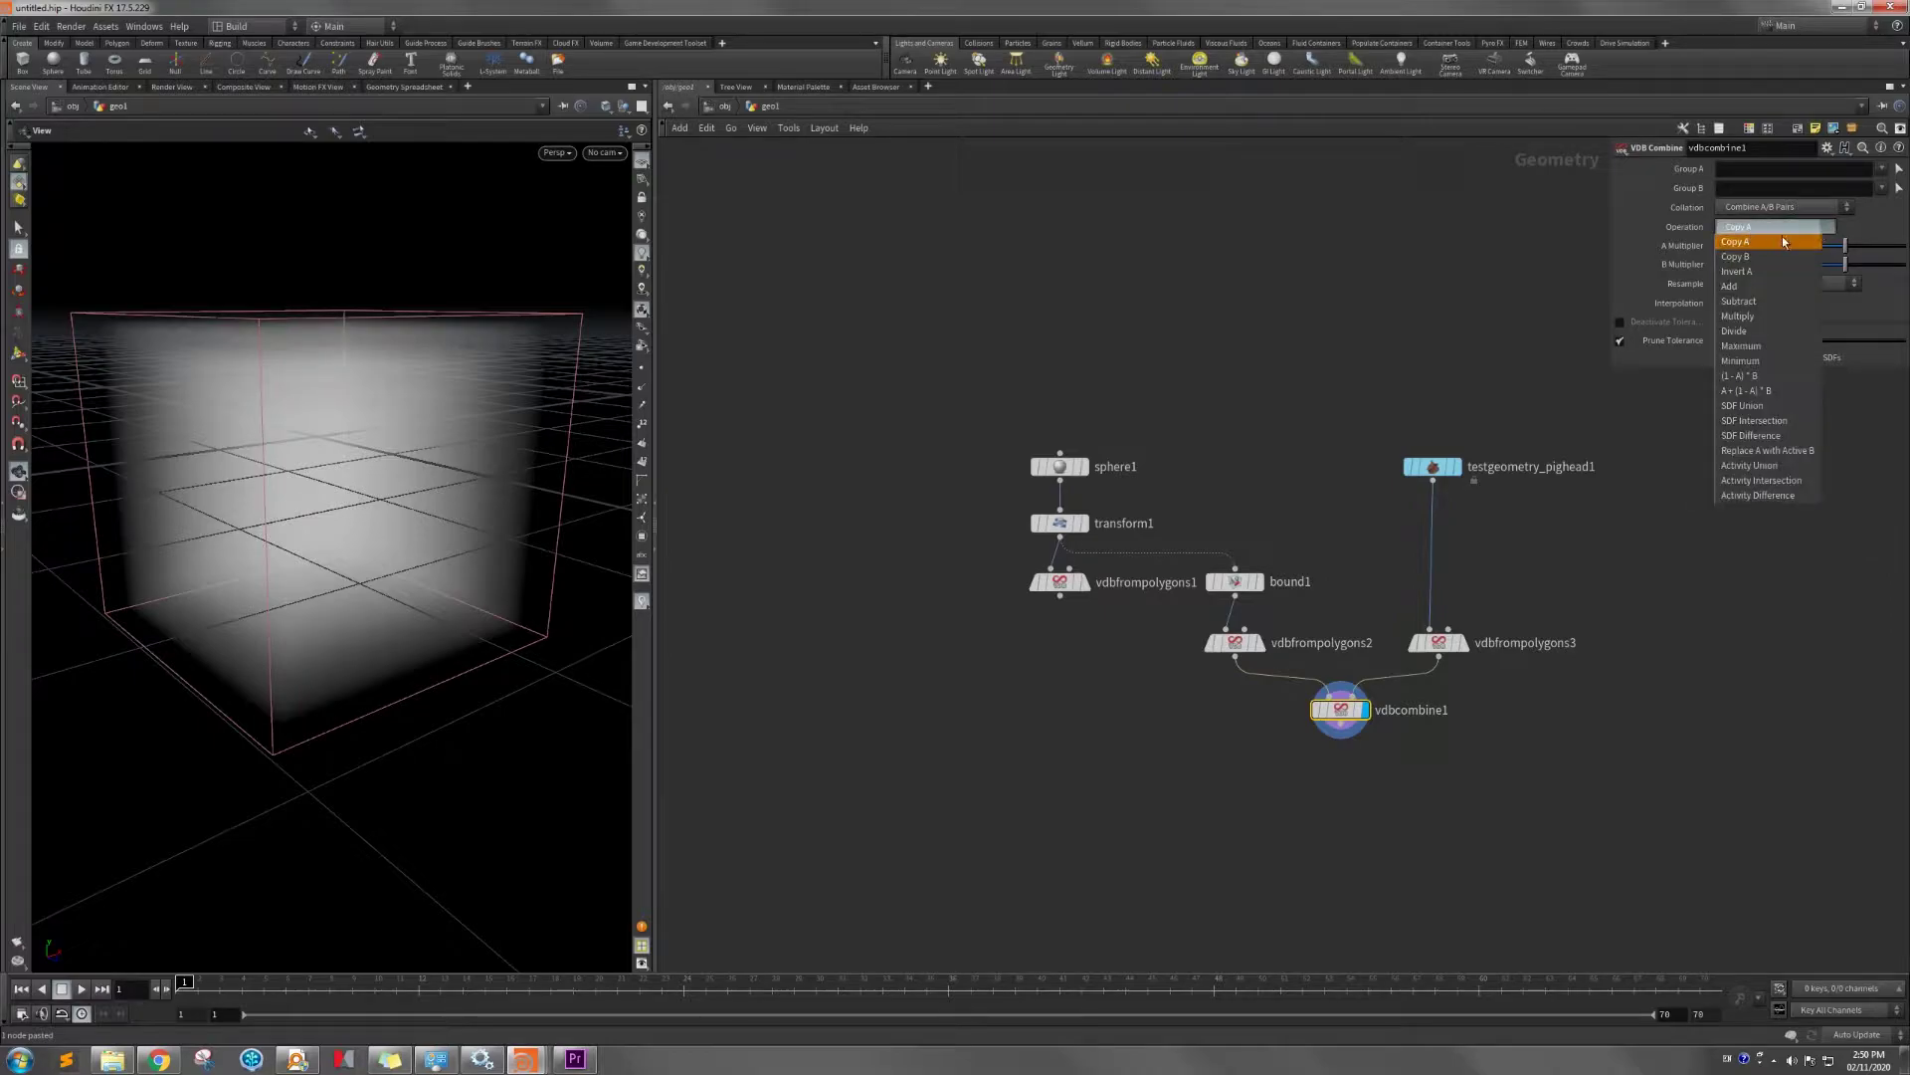
left_click(1751, 301)
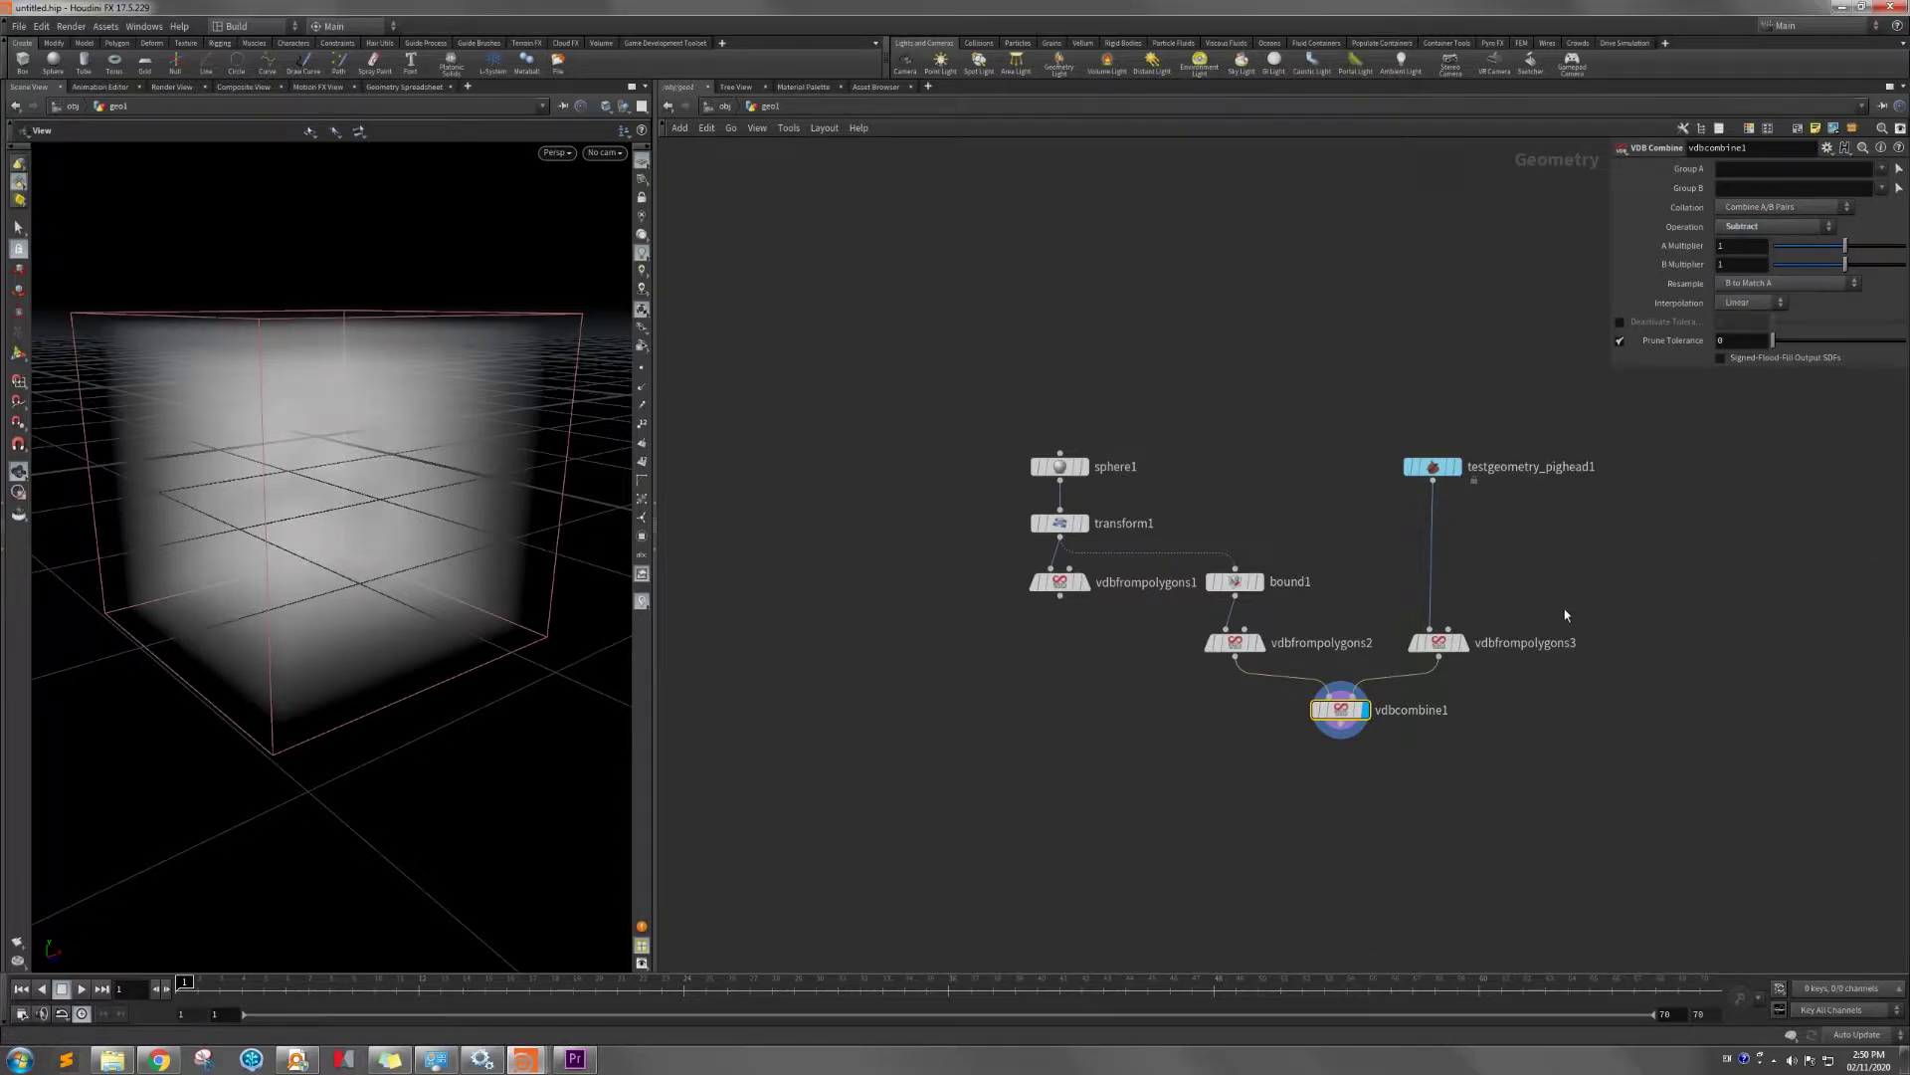
Compare the bounding box fog with the VDB Combine result by viewing both volumes up close and from outside.
left_click(1249, 642)
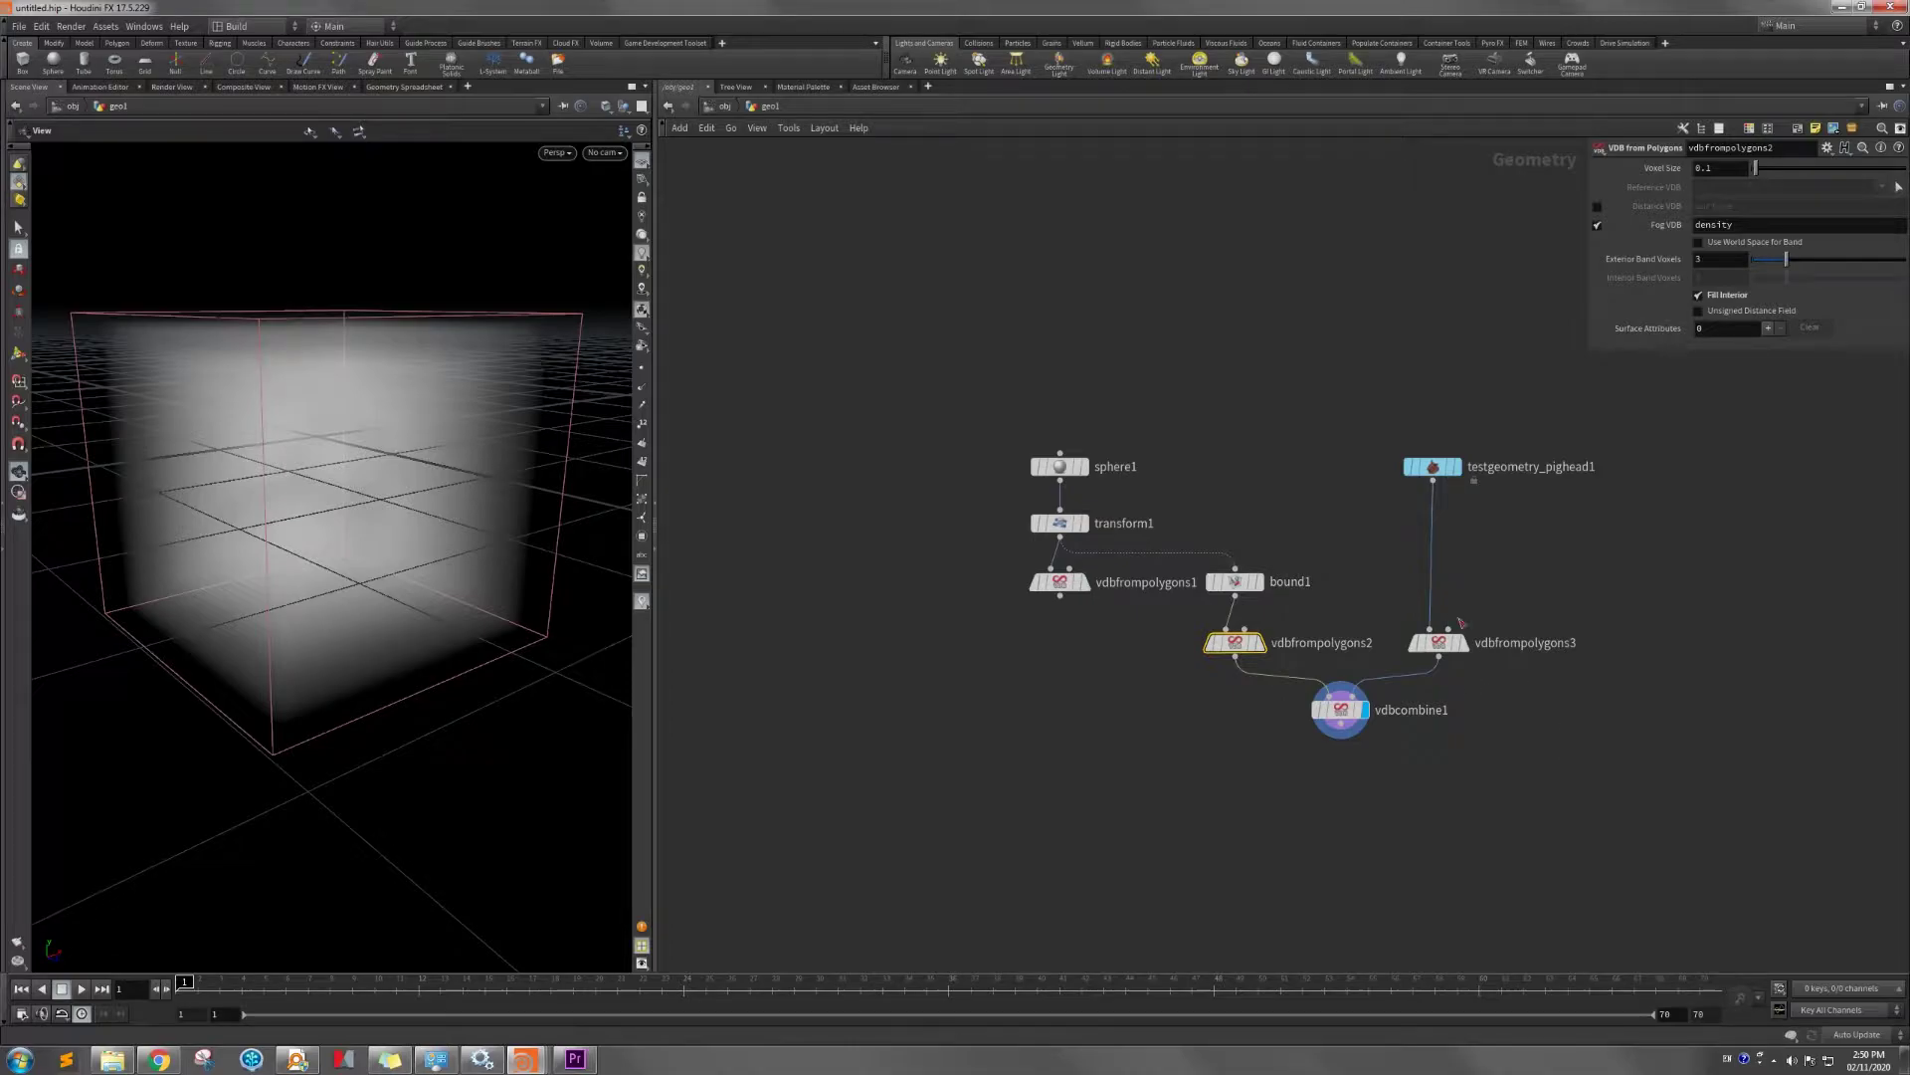
left_click_drag(498, 457, 427, 431)
scroll(405, 445, "up", 5)
left_click_drag(375, 368, 552, 418)
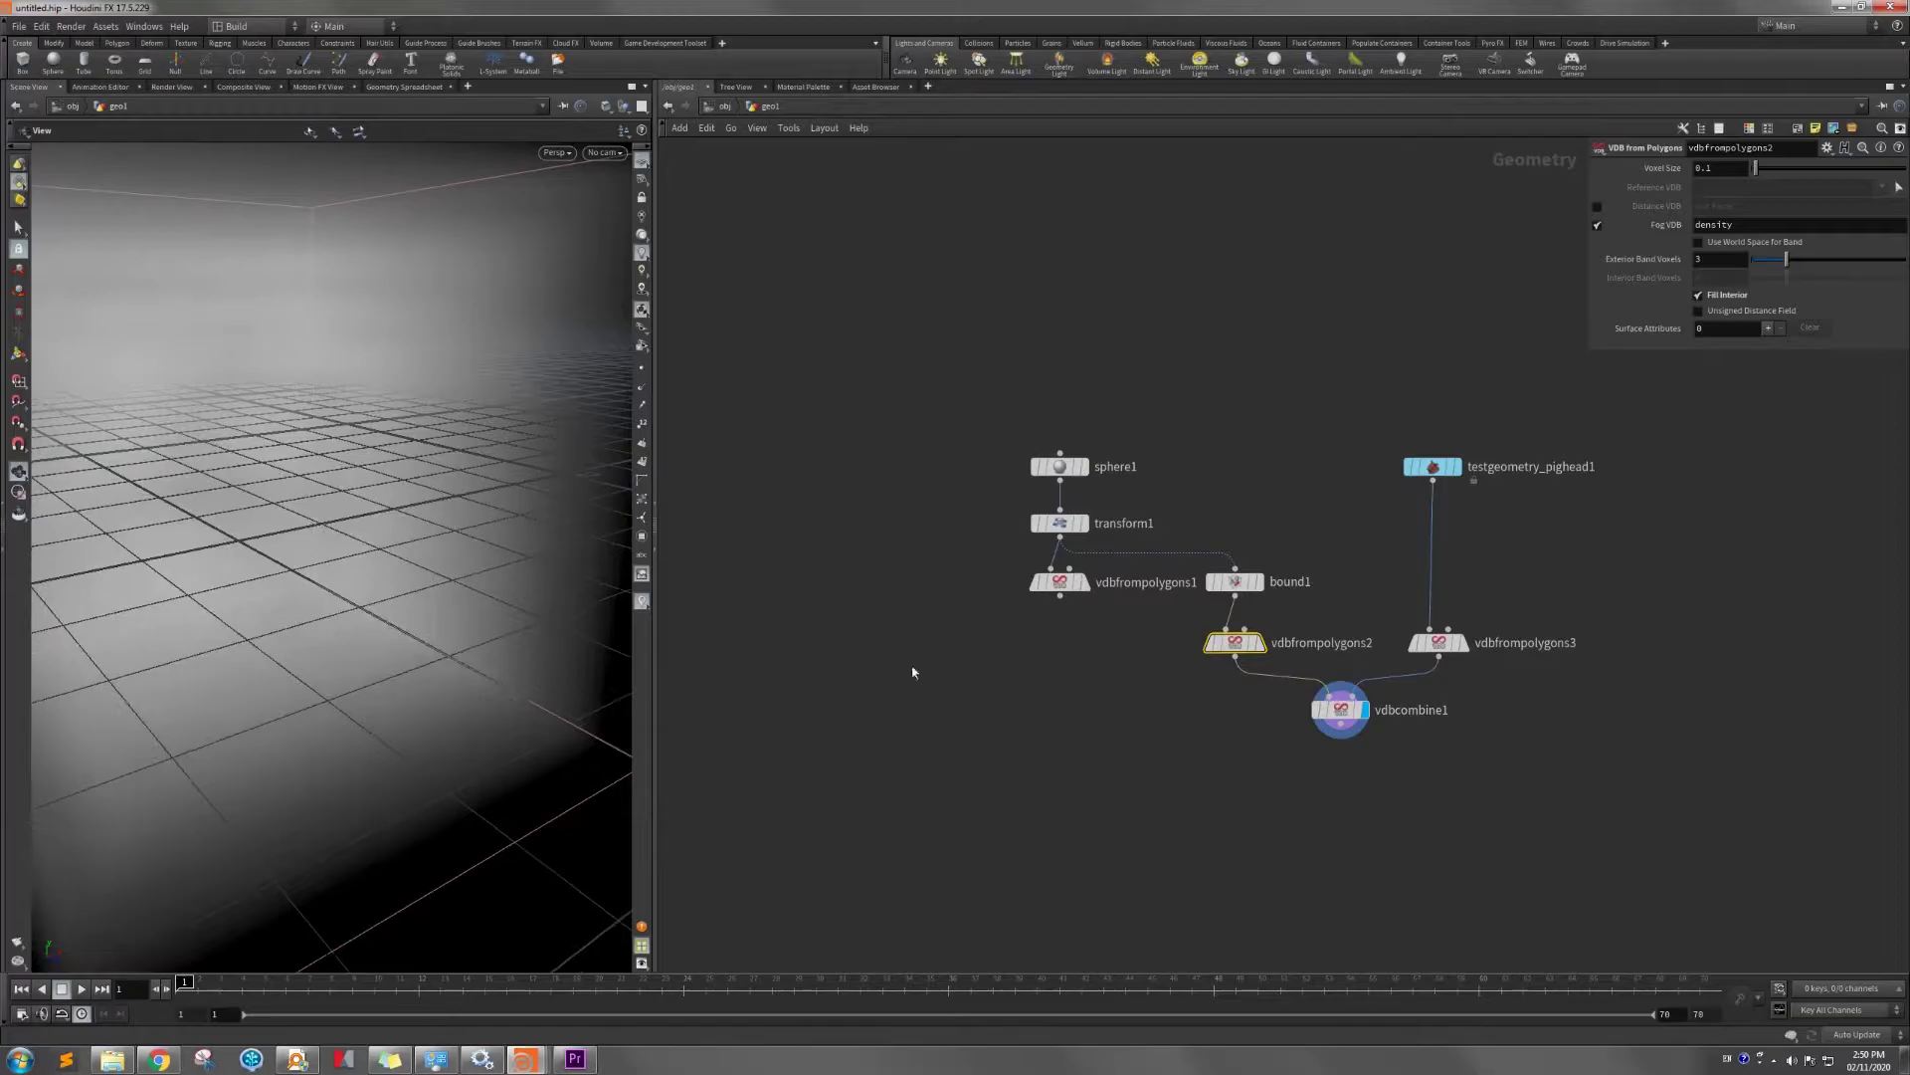
left_click(1262, 645)
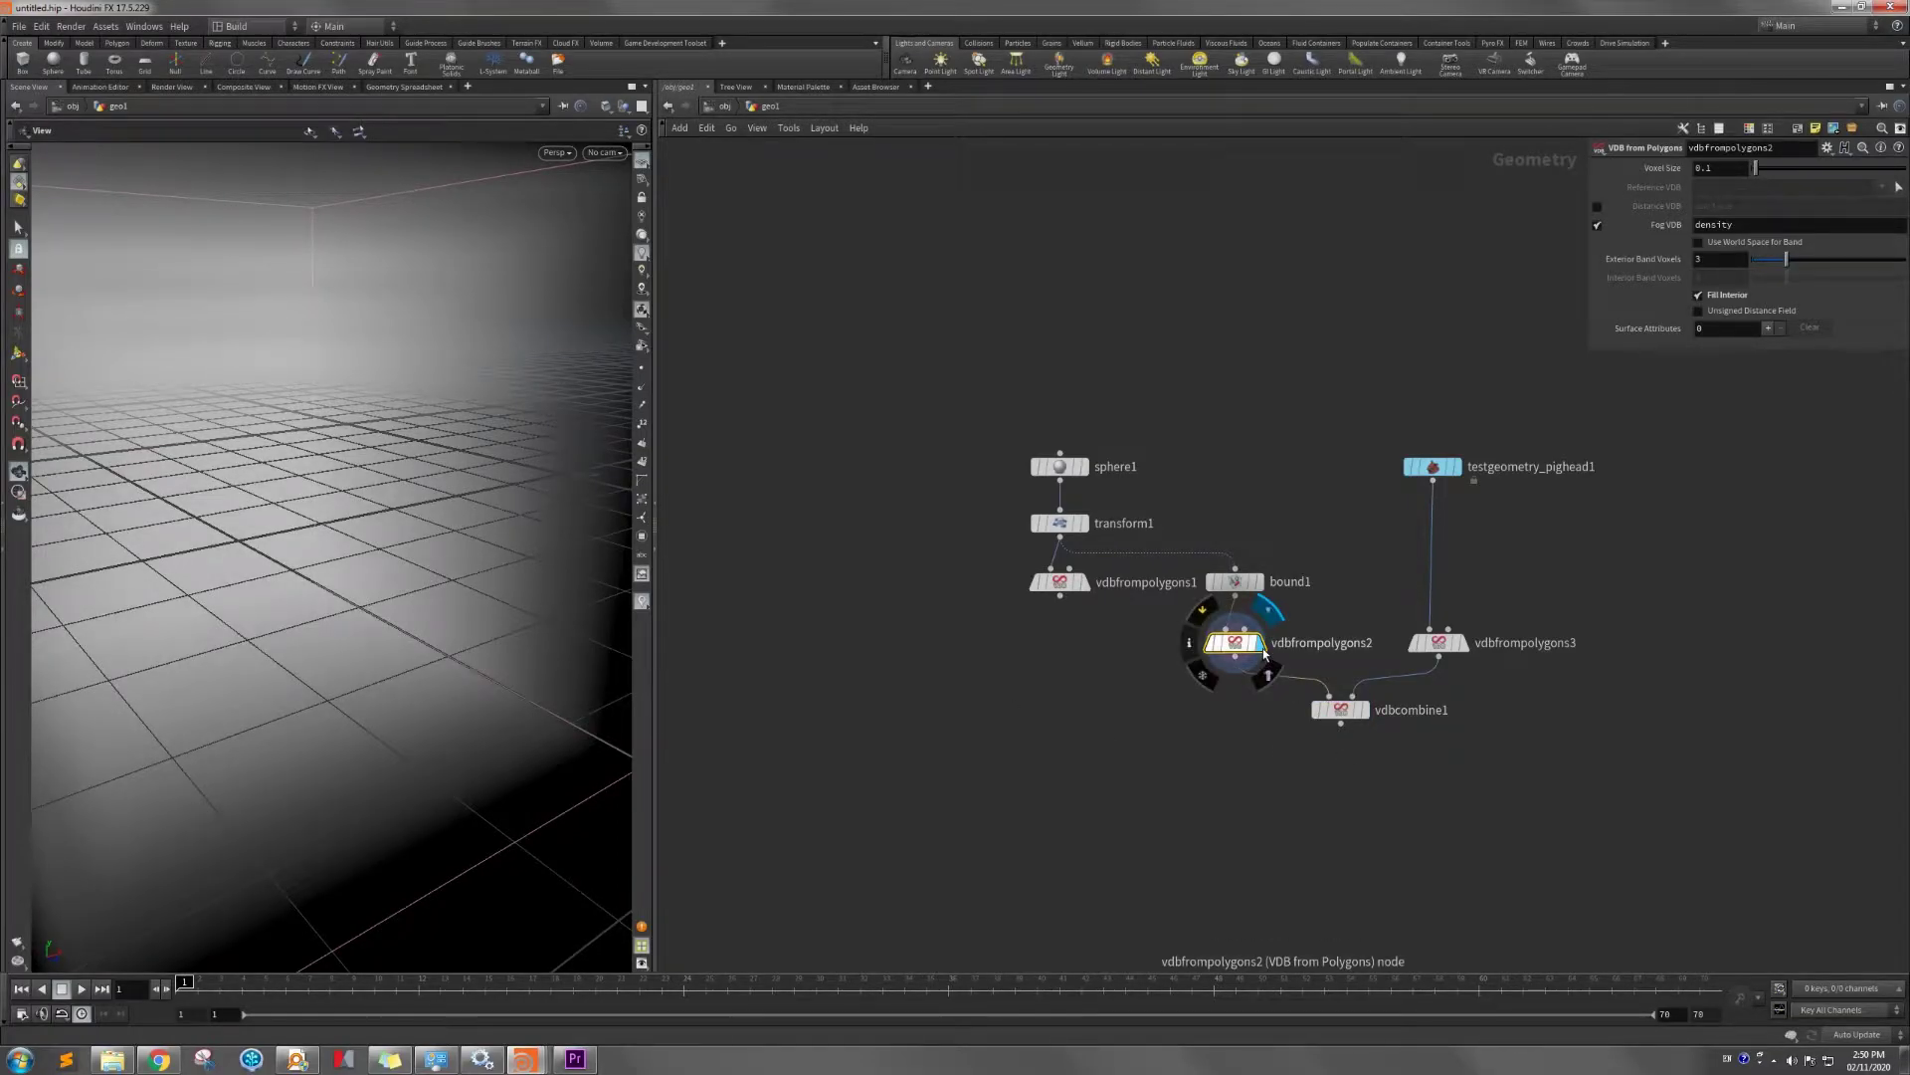
left_click(1363, 710)
left_click_drag(422, 439, 426, 461)
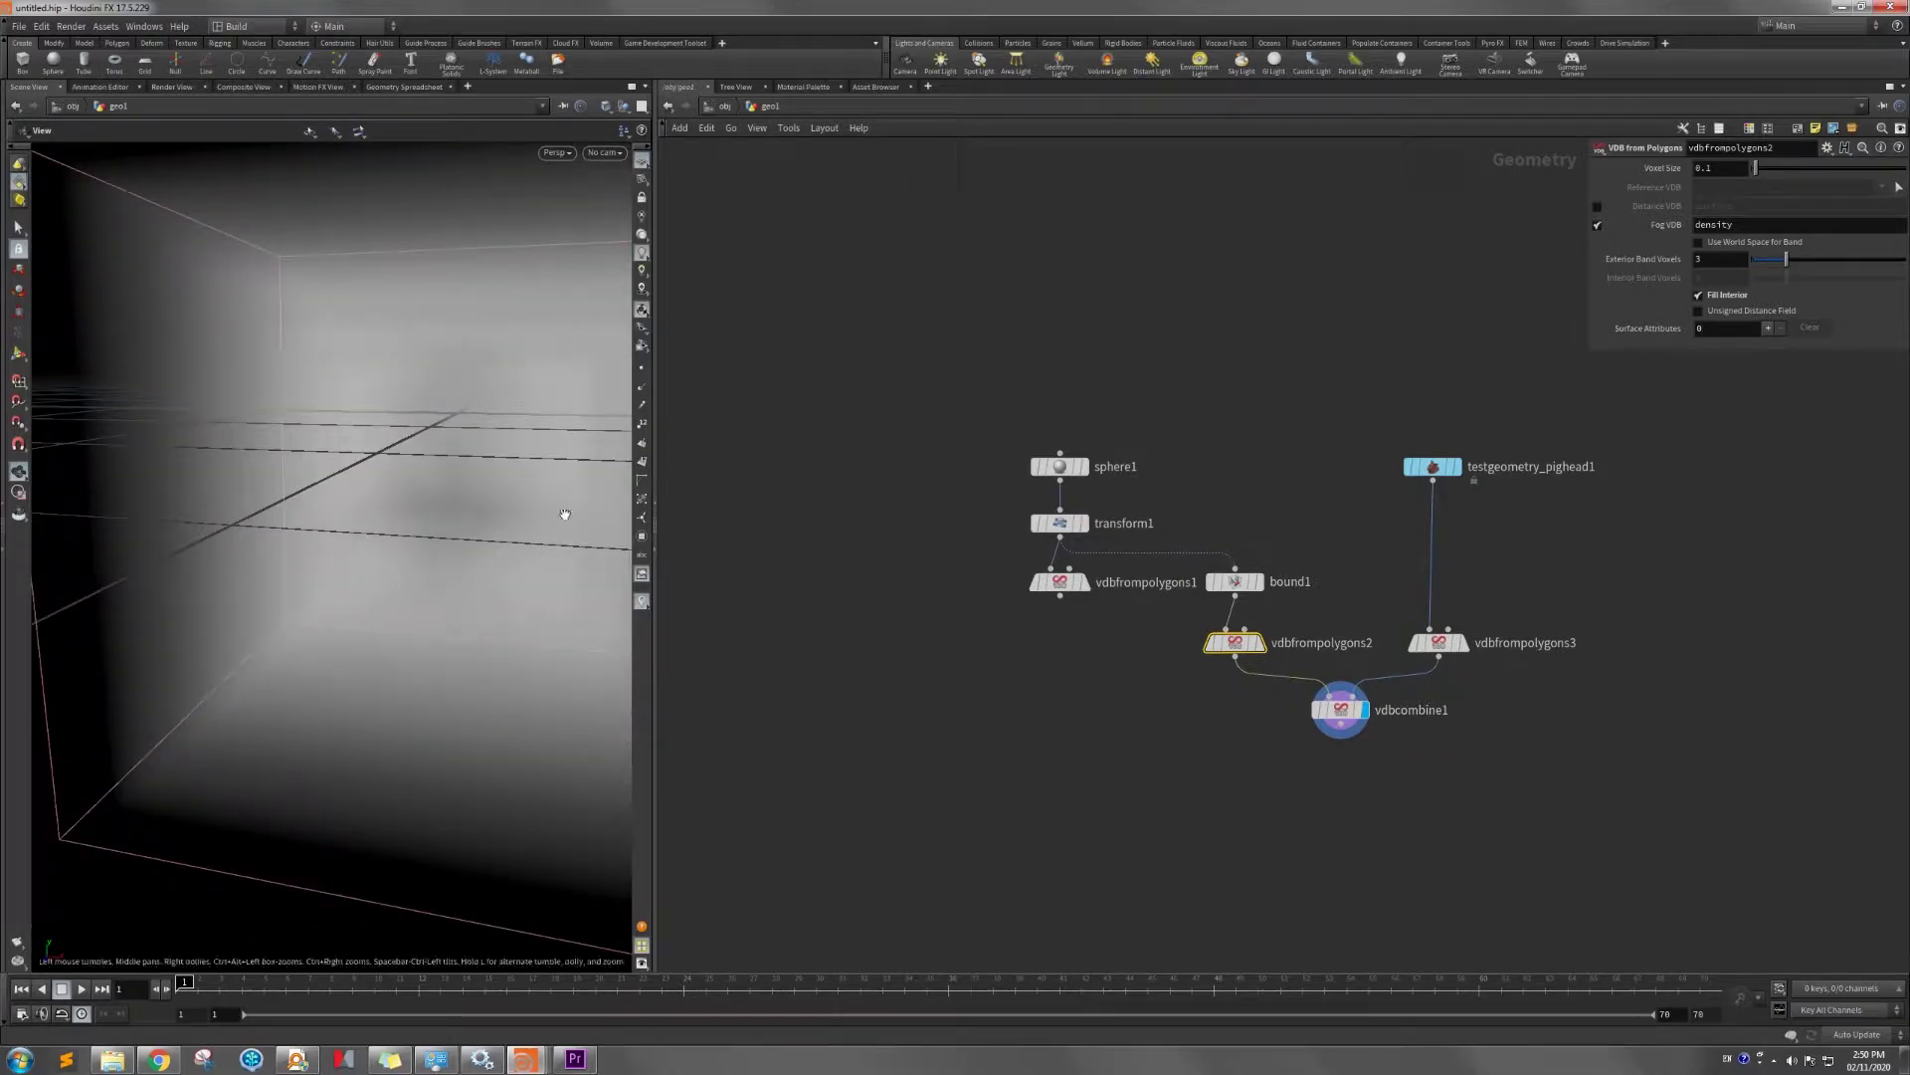
scroll(386, 468, "down", 5)
left_click_drag(386, 469, 456, 482)
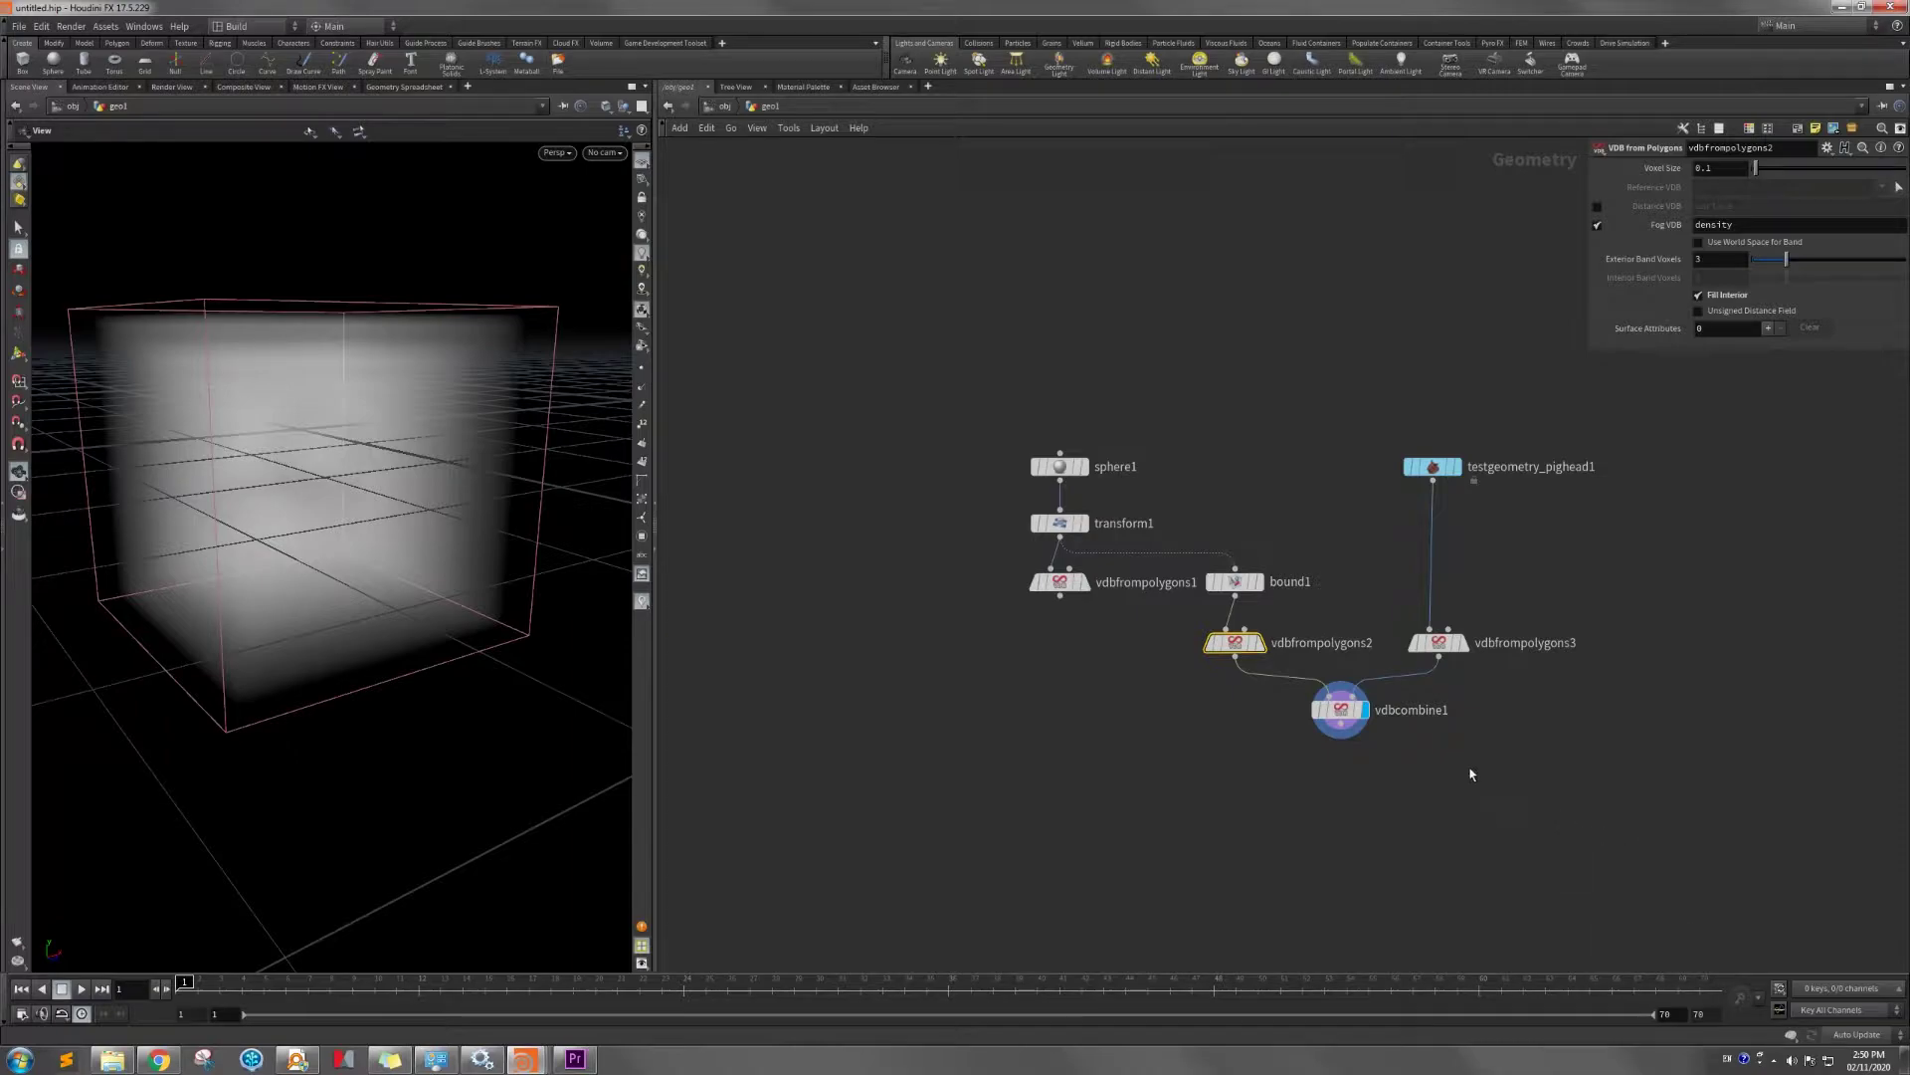
Add a VDB Analysis node fed by the VDB Combine output and make it the displayed node.
key("Tab")
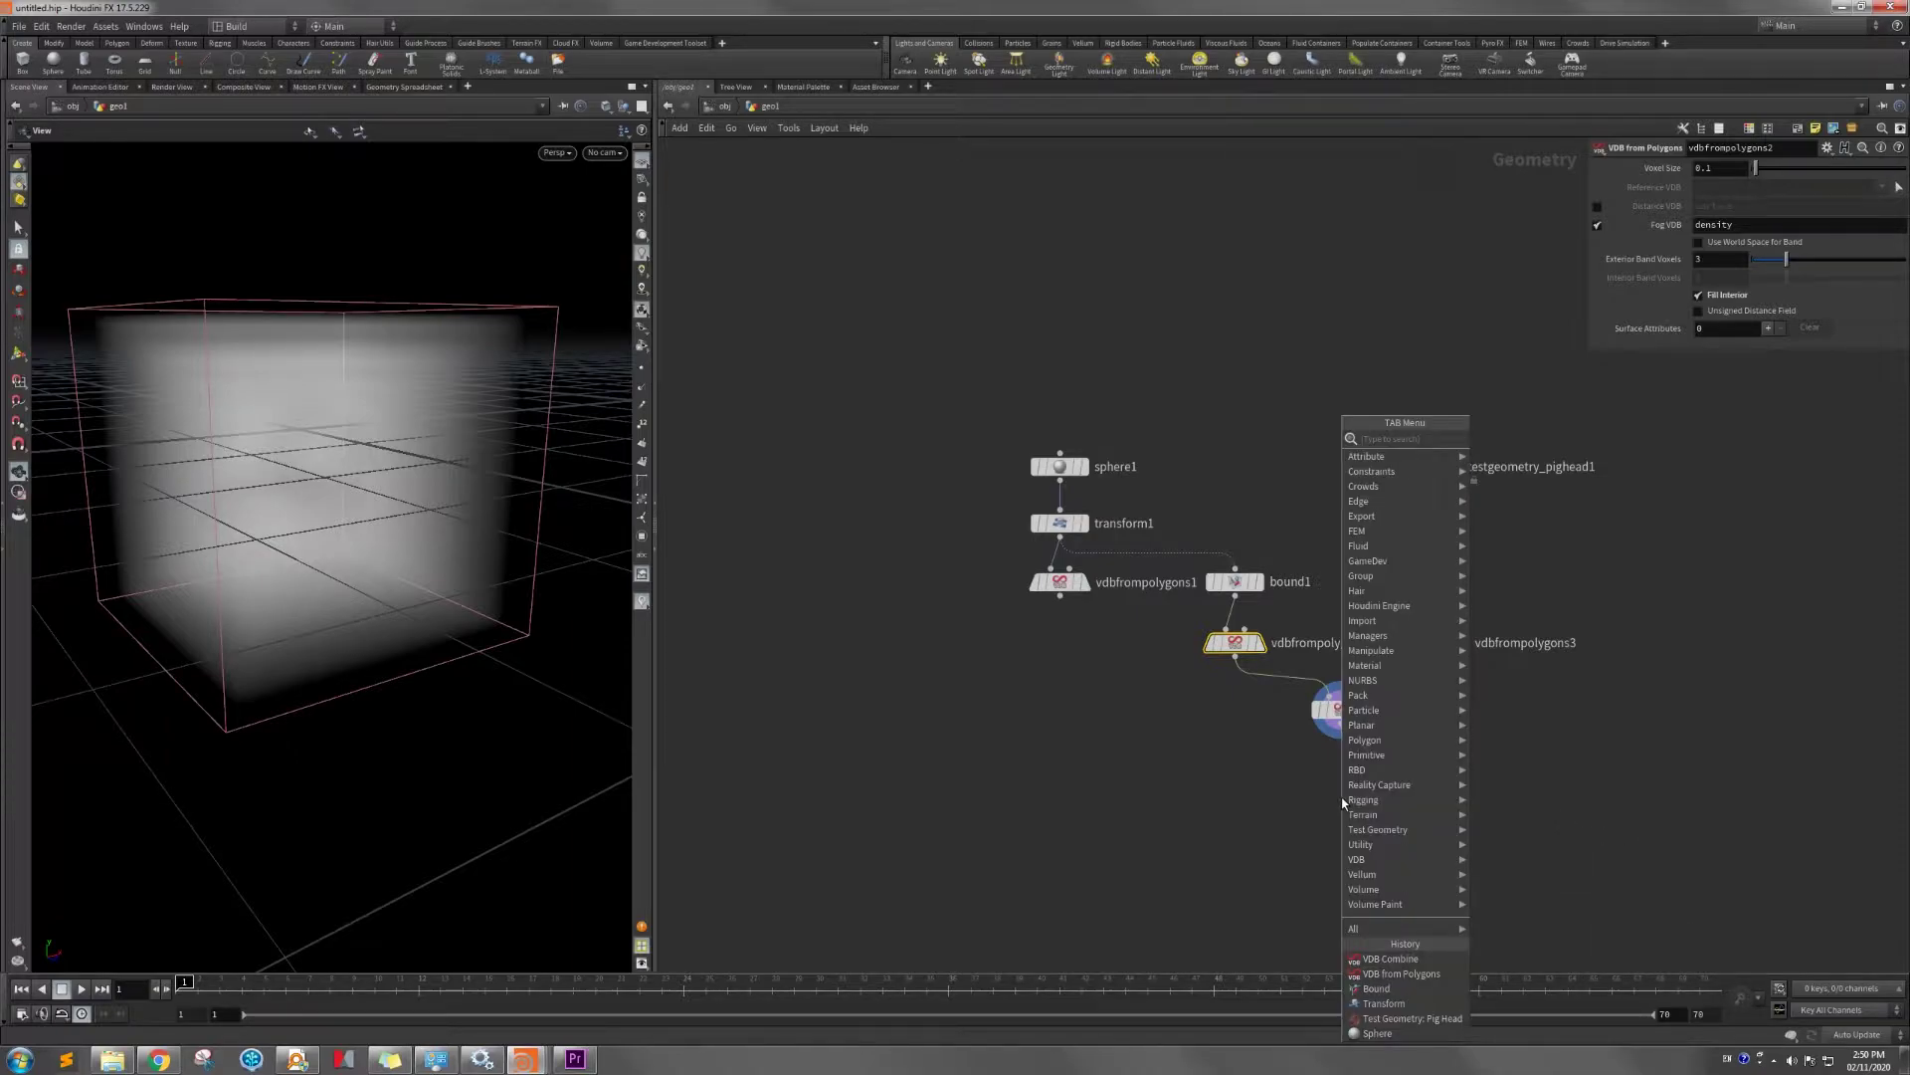
key("Tab")
type("vdba")
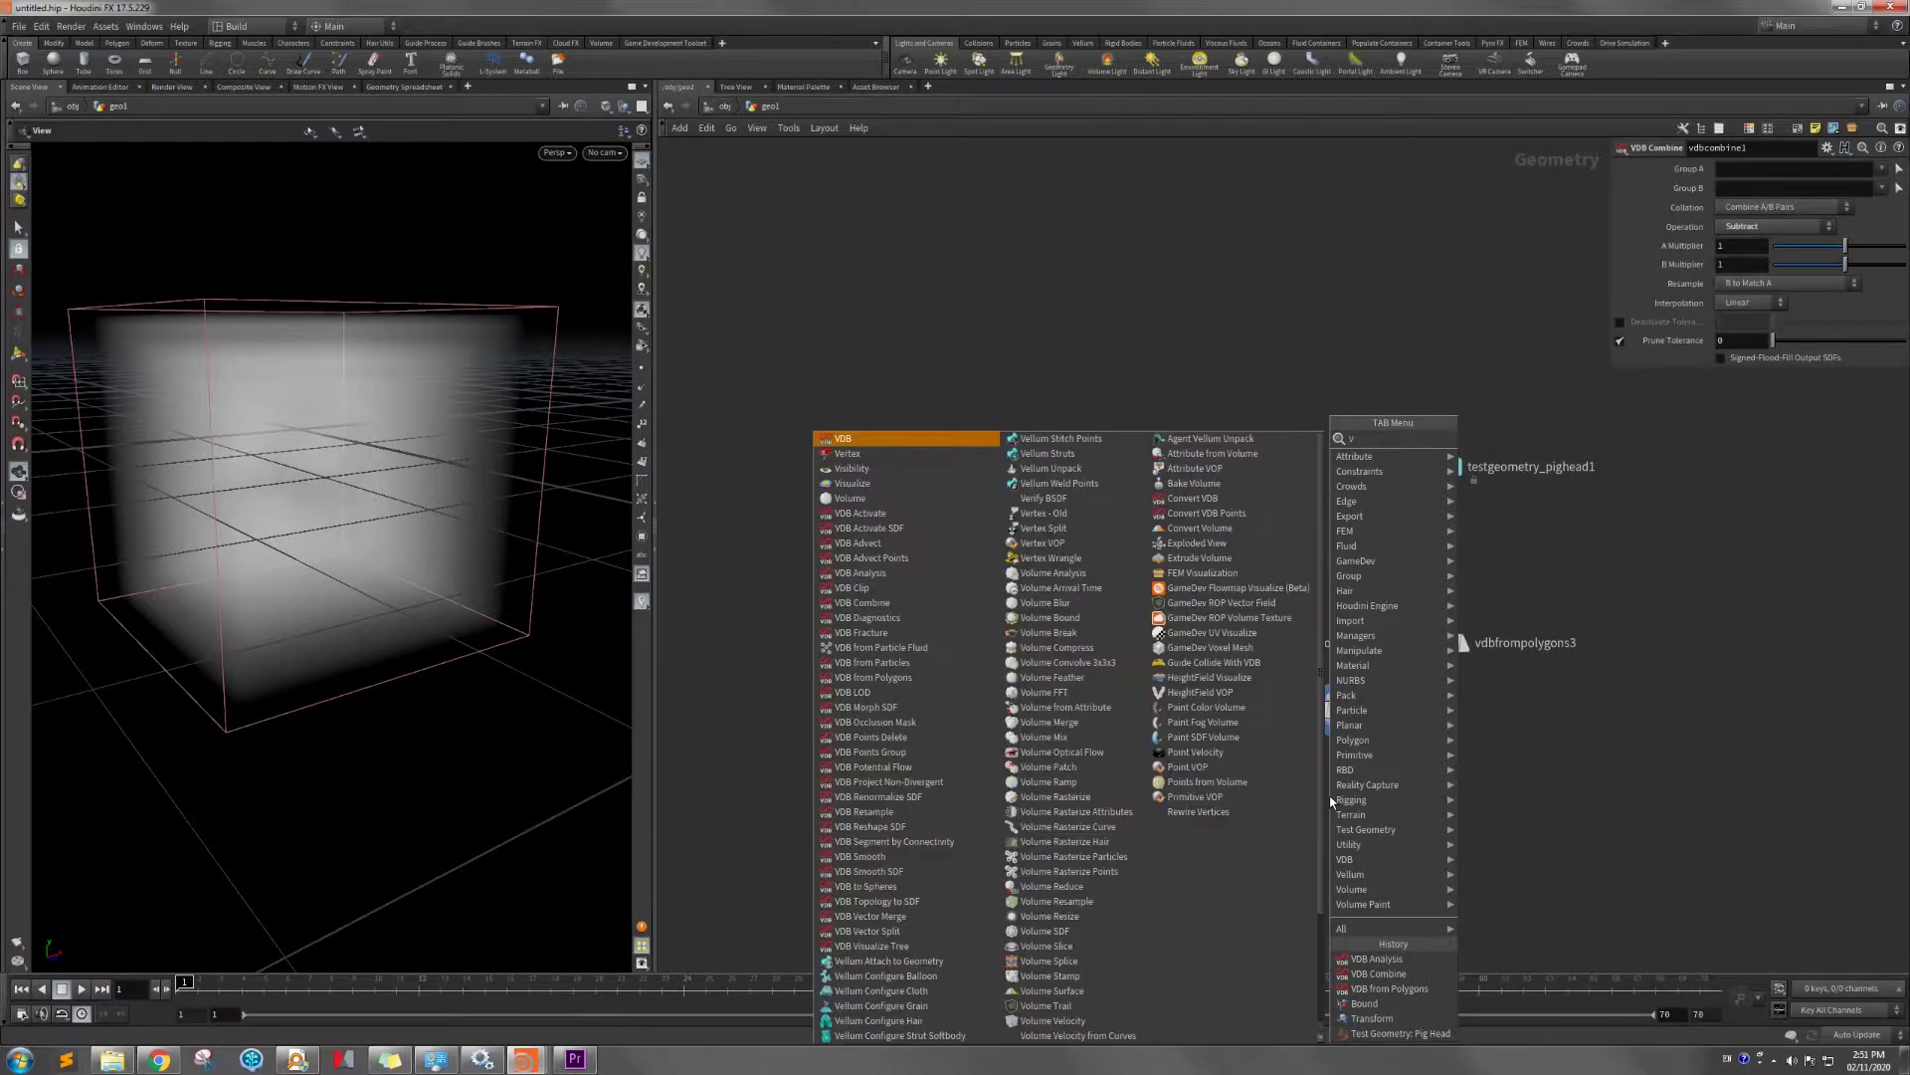
key("Return")
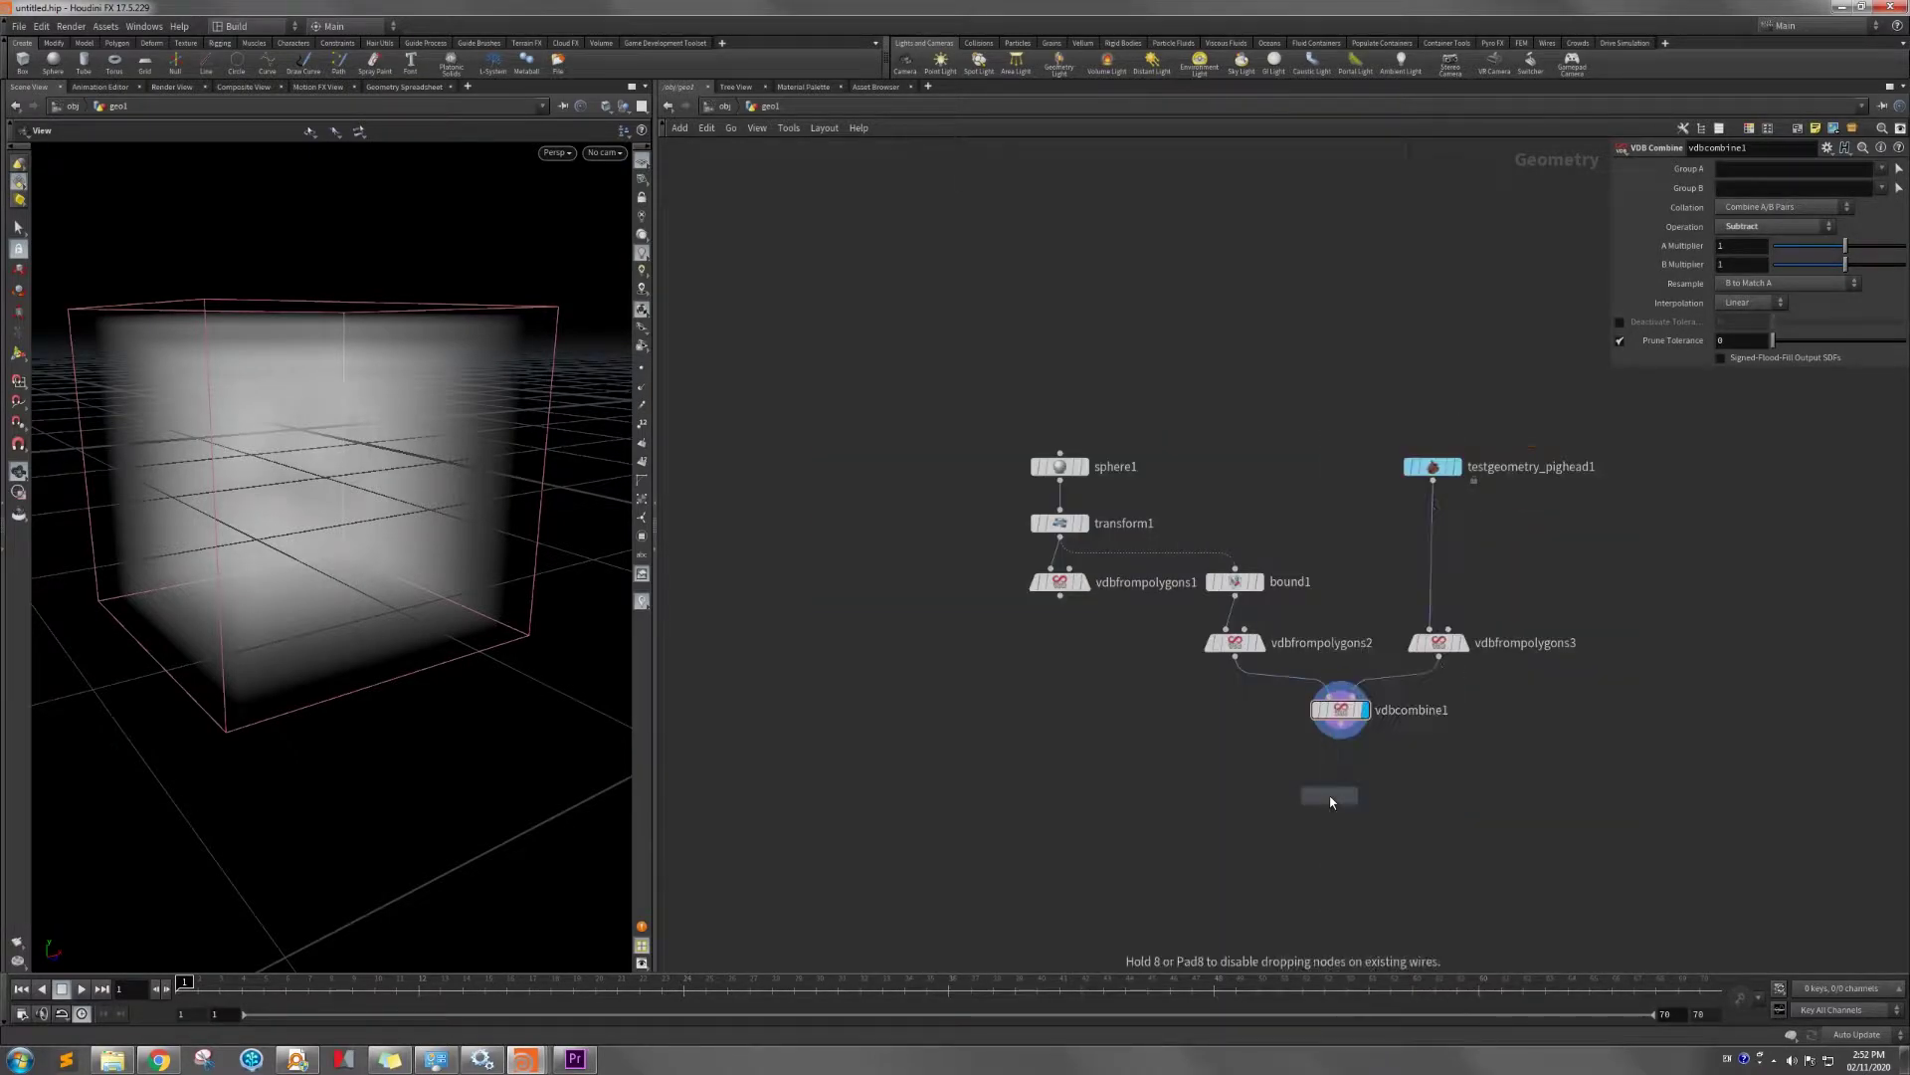
left_click(1338, 772)
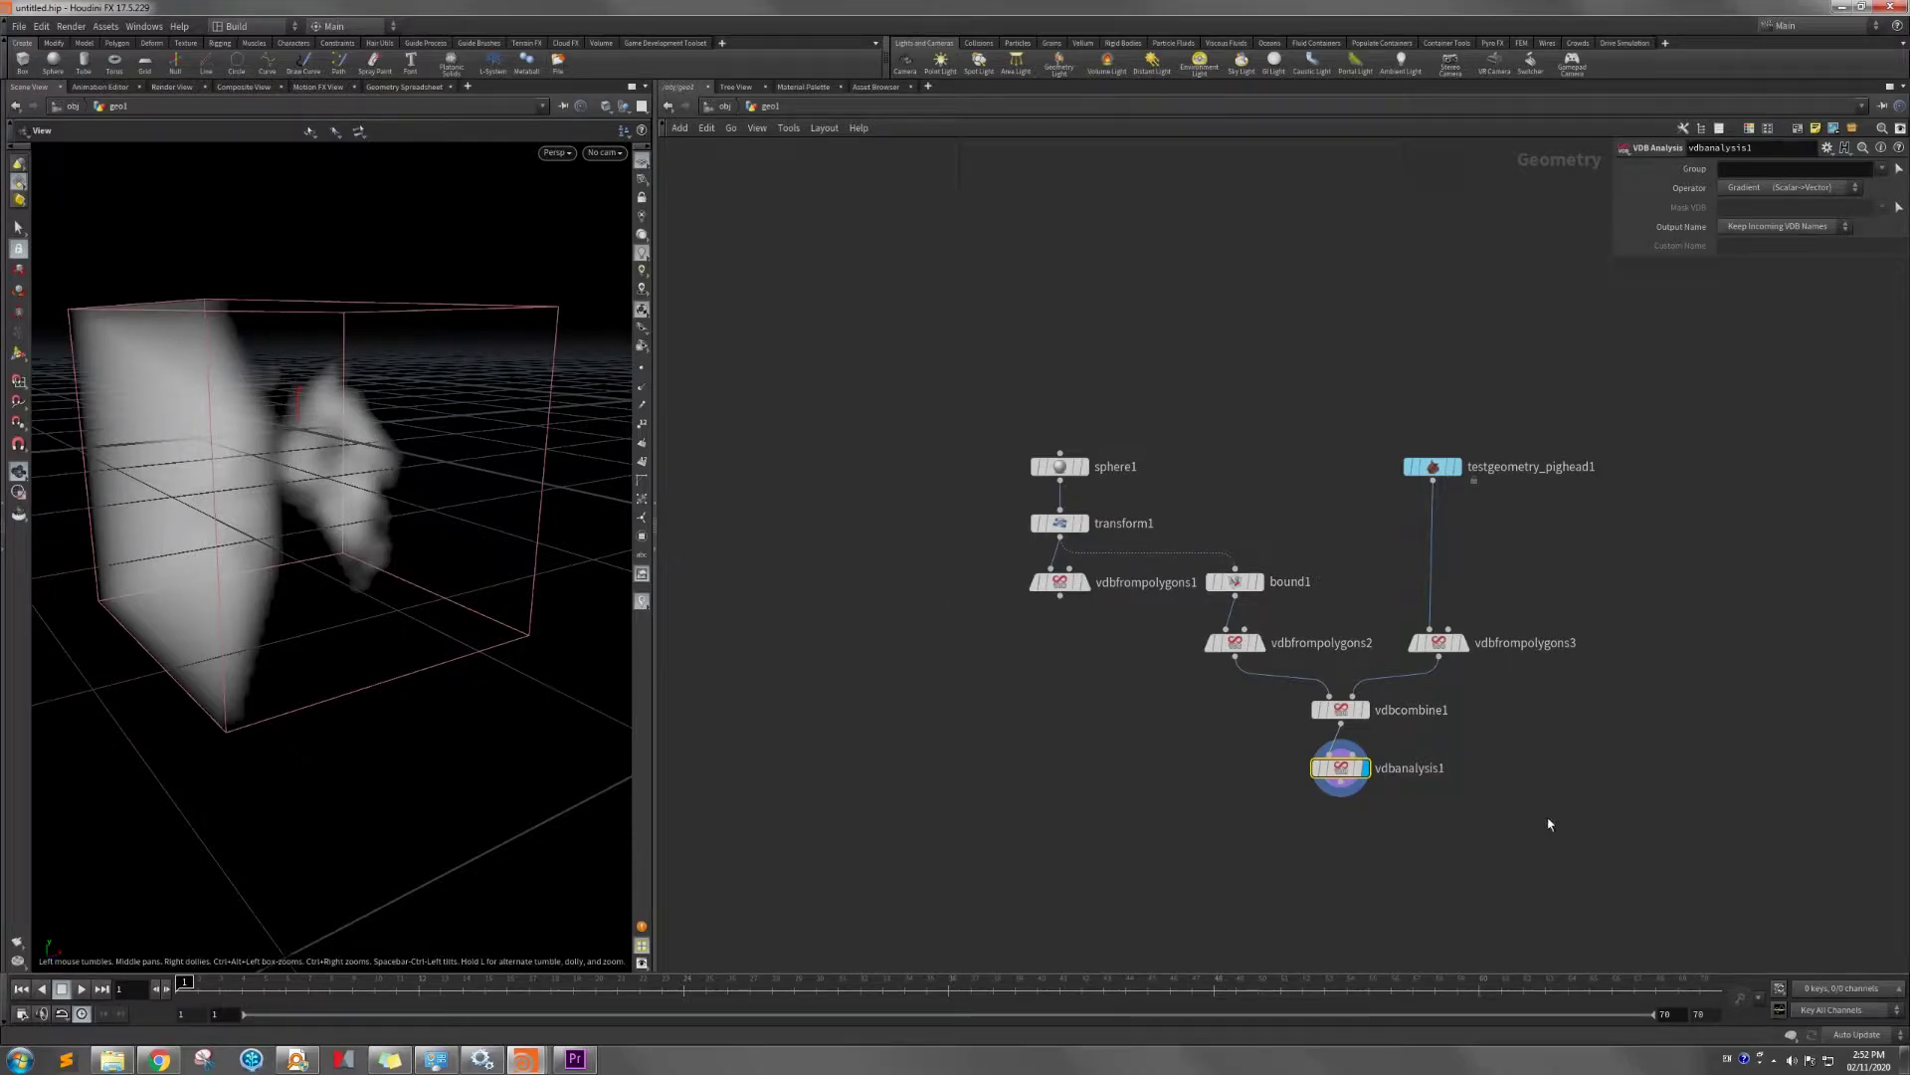
mouse_move(453, 521)
left_mouse_down()
mouse_move(230, 558)
mouse_move(439, 533)
mouse_move(422, 499)
mouse_move(438, 502)
left_mouse_up()
Add a displayed Volume Trail node with the pig head as its first input and the VDB Analysis output as its second.
middle_click_drag(1597, 783, 1506, 621)
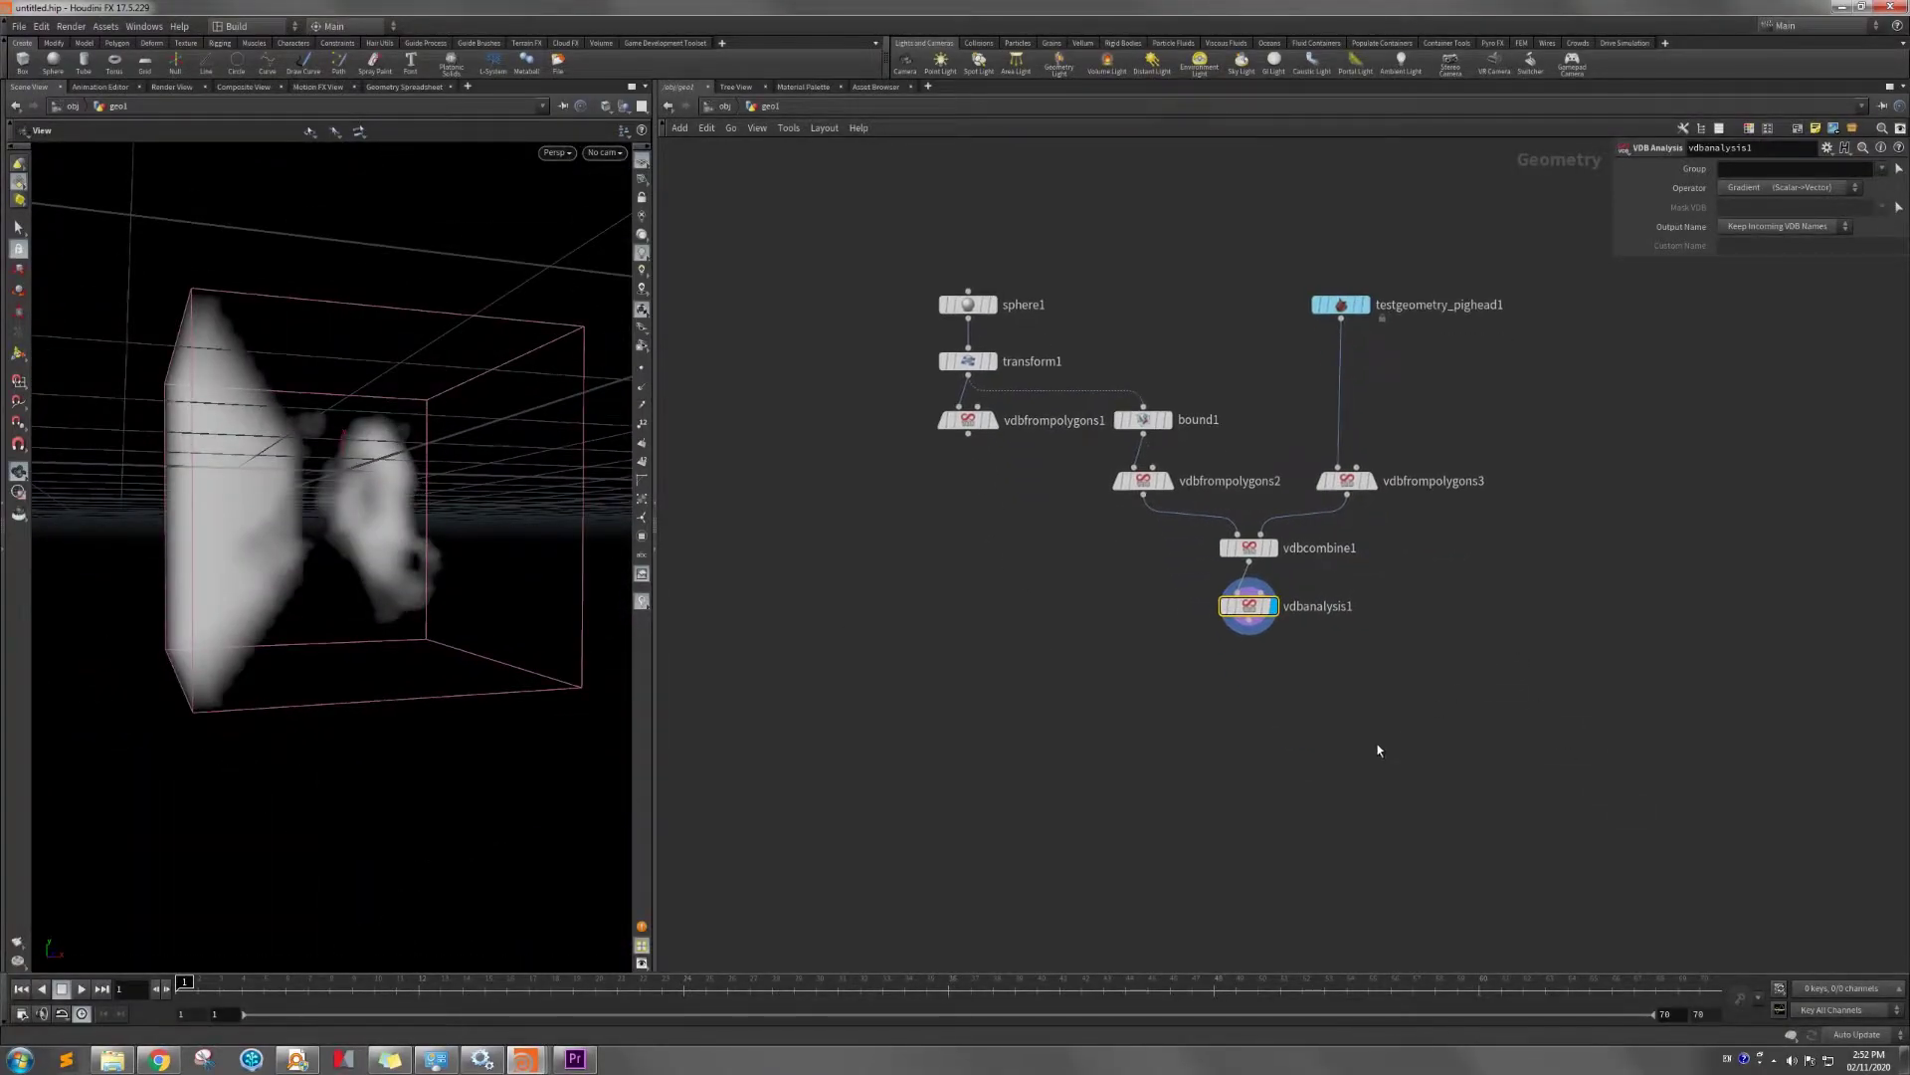
key("Tab")
type("vol")
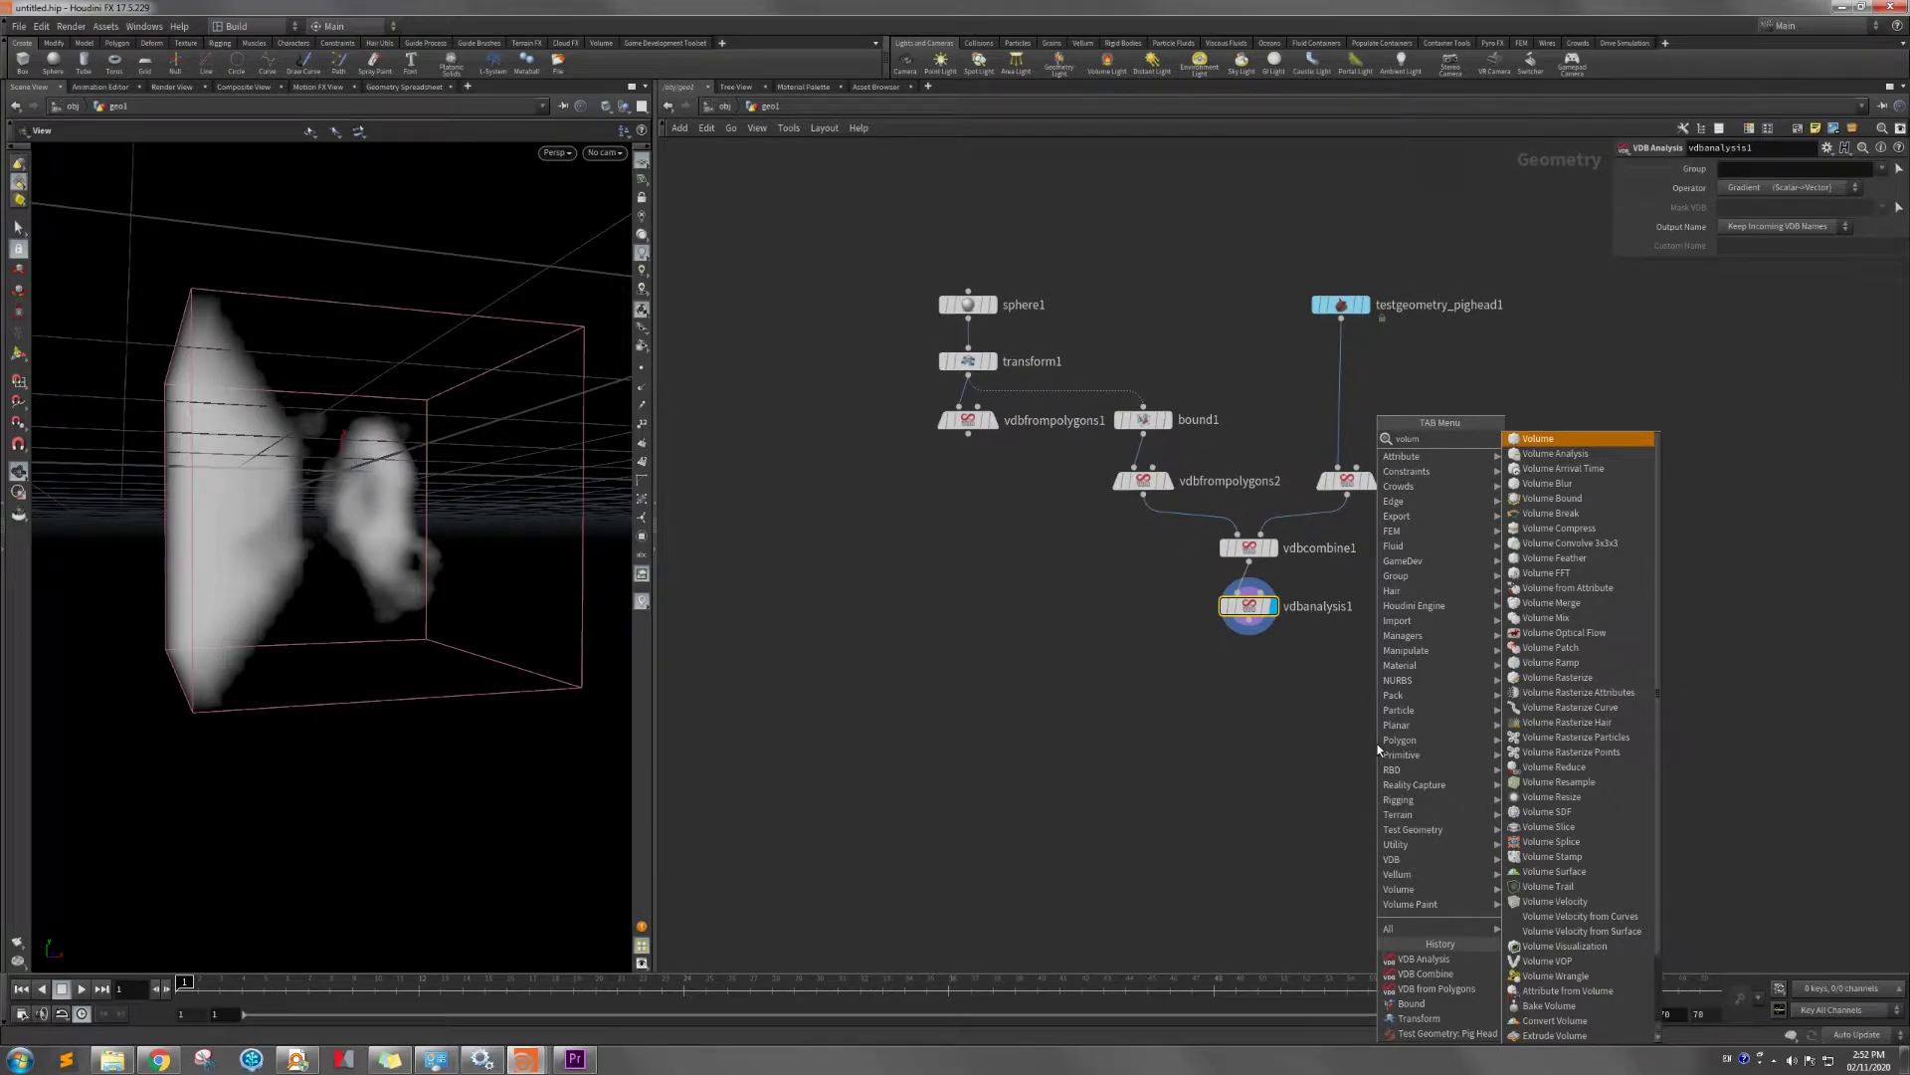
type("um")
left_click(1548, 886)
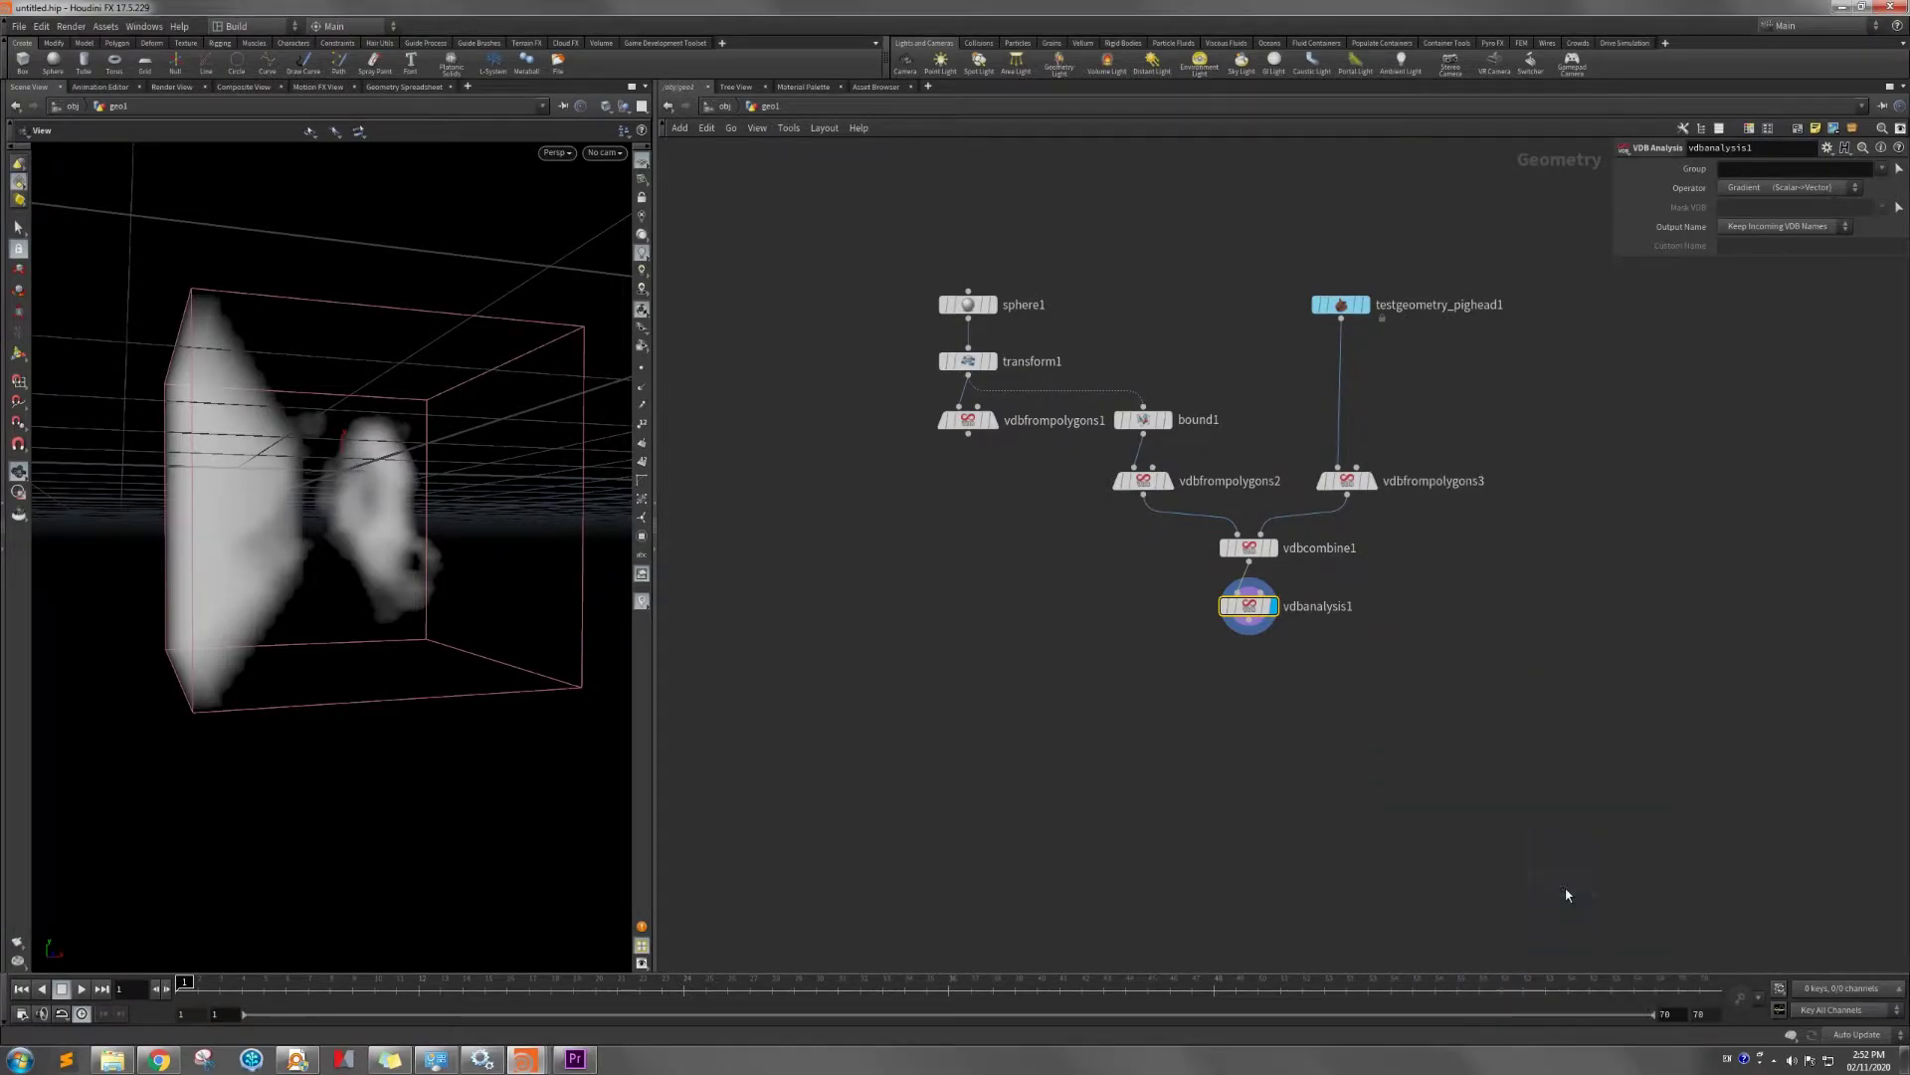
left_click(1436, 711)
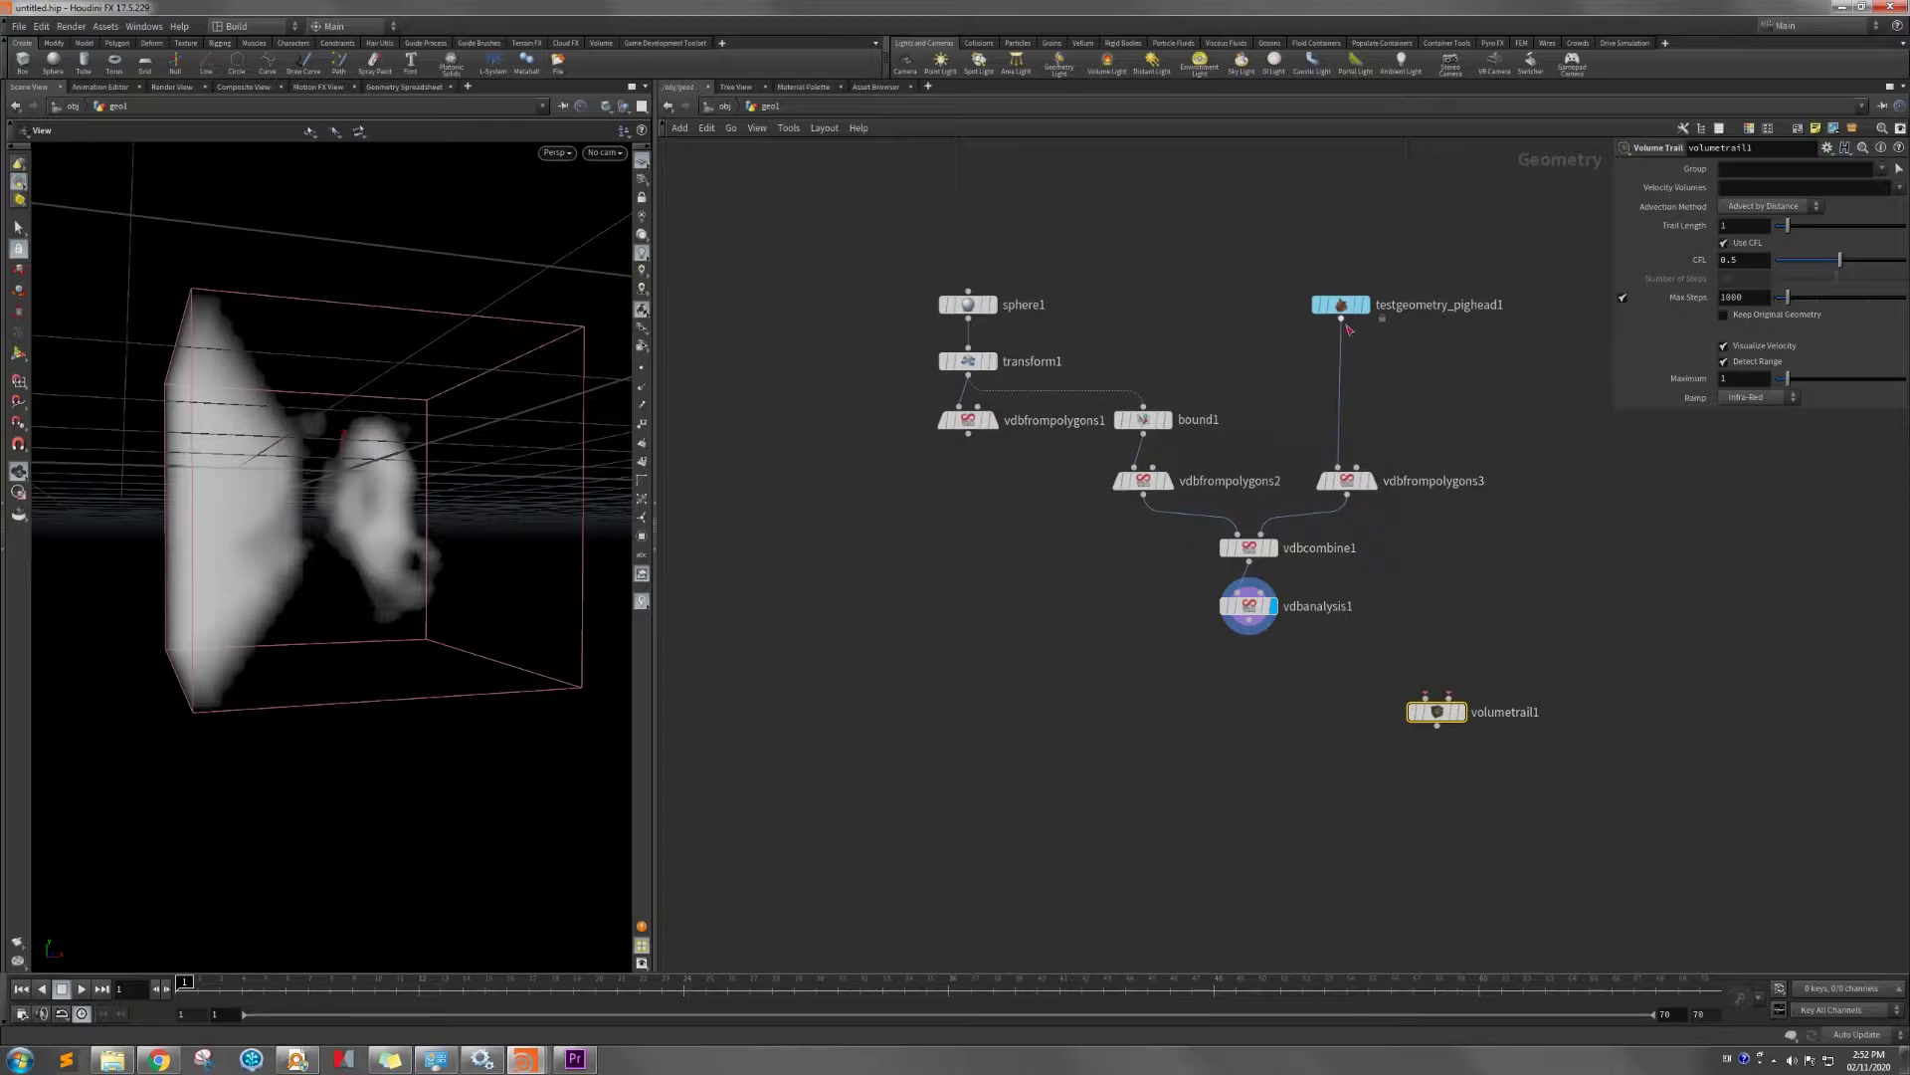
left_click_drag(1341, 317, 1341, 725)
left_click_drag(1250, 625, 1352, 712)
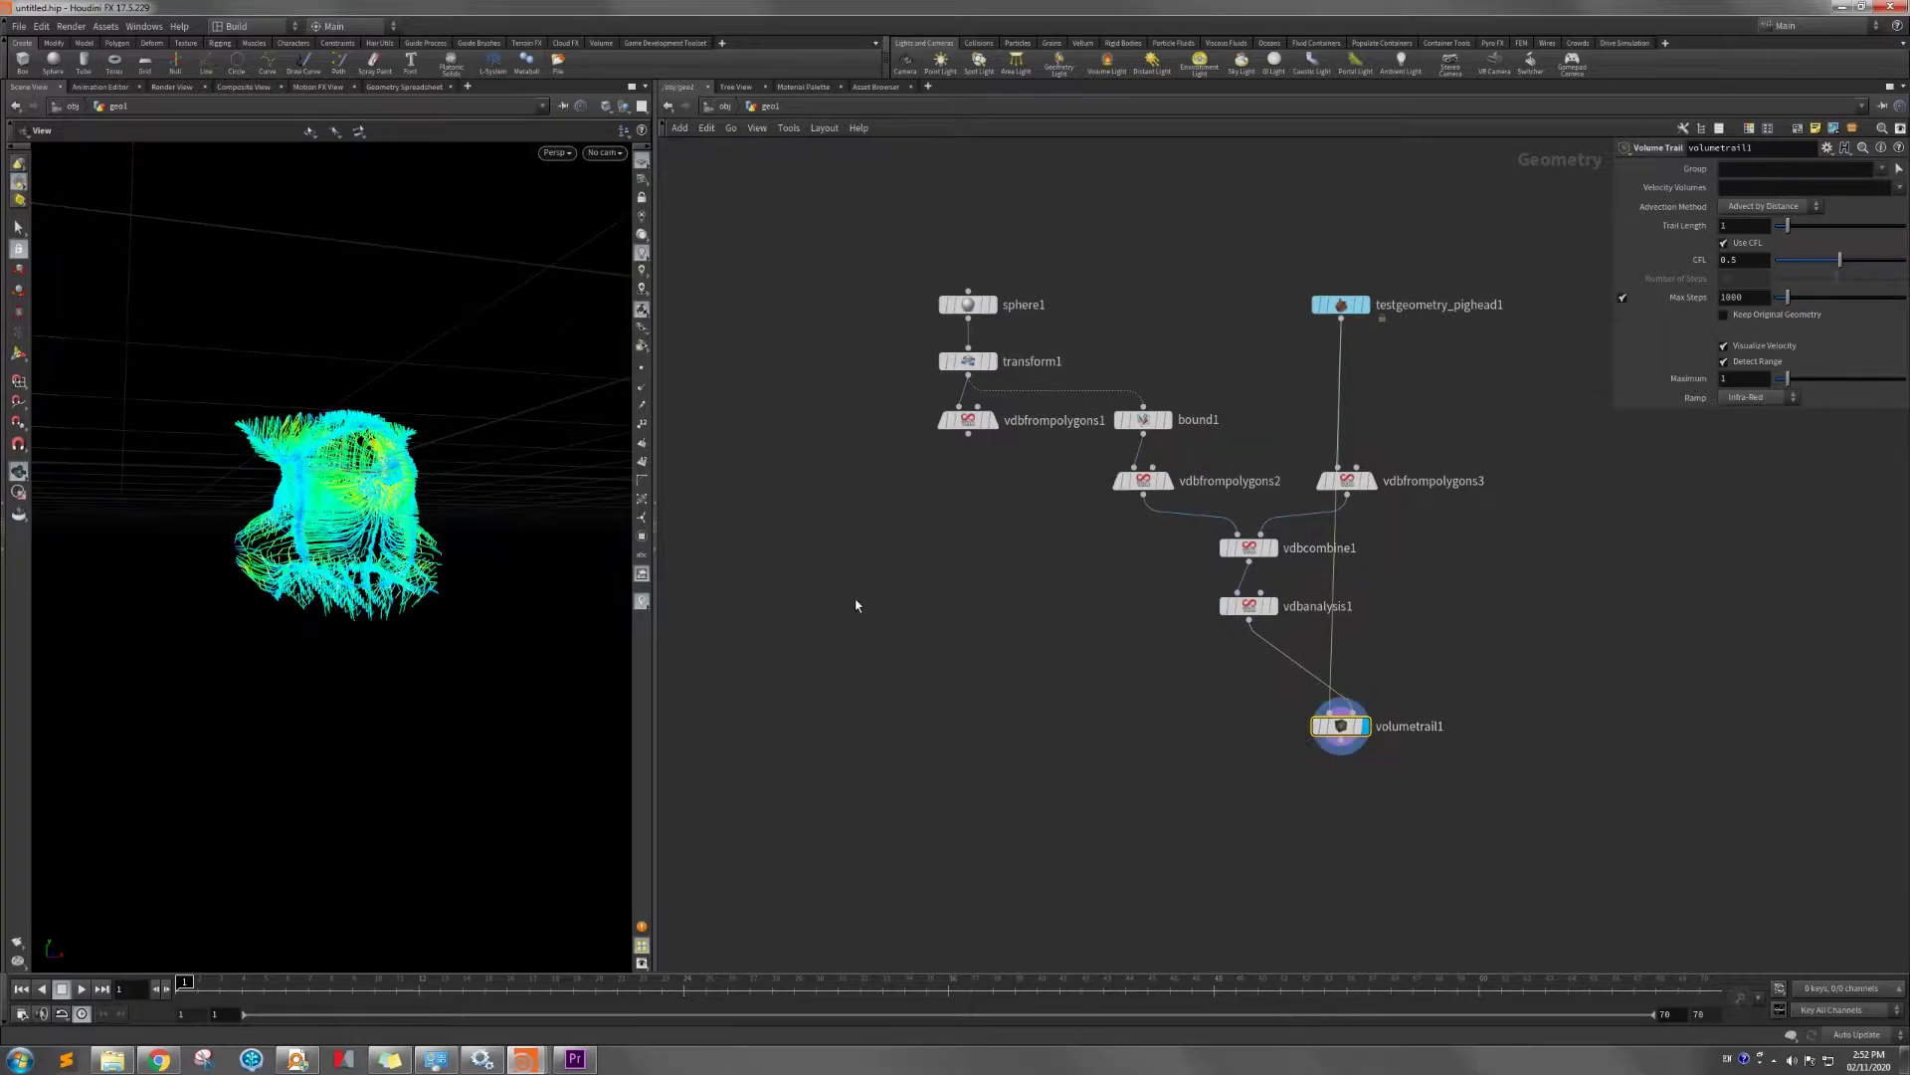
Try the White to Red ramp on the Volume Trail's velocity visualization, set it to Black Body and inspect the trails.
left_click_drag(400, 403, 291, 445)
middle_click_drag(530, 472, 463, 517)
left_click_drag(463, 518, 535, 506)
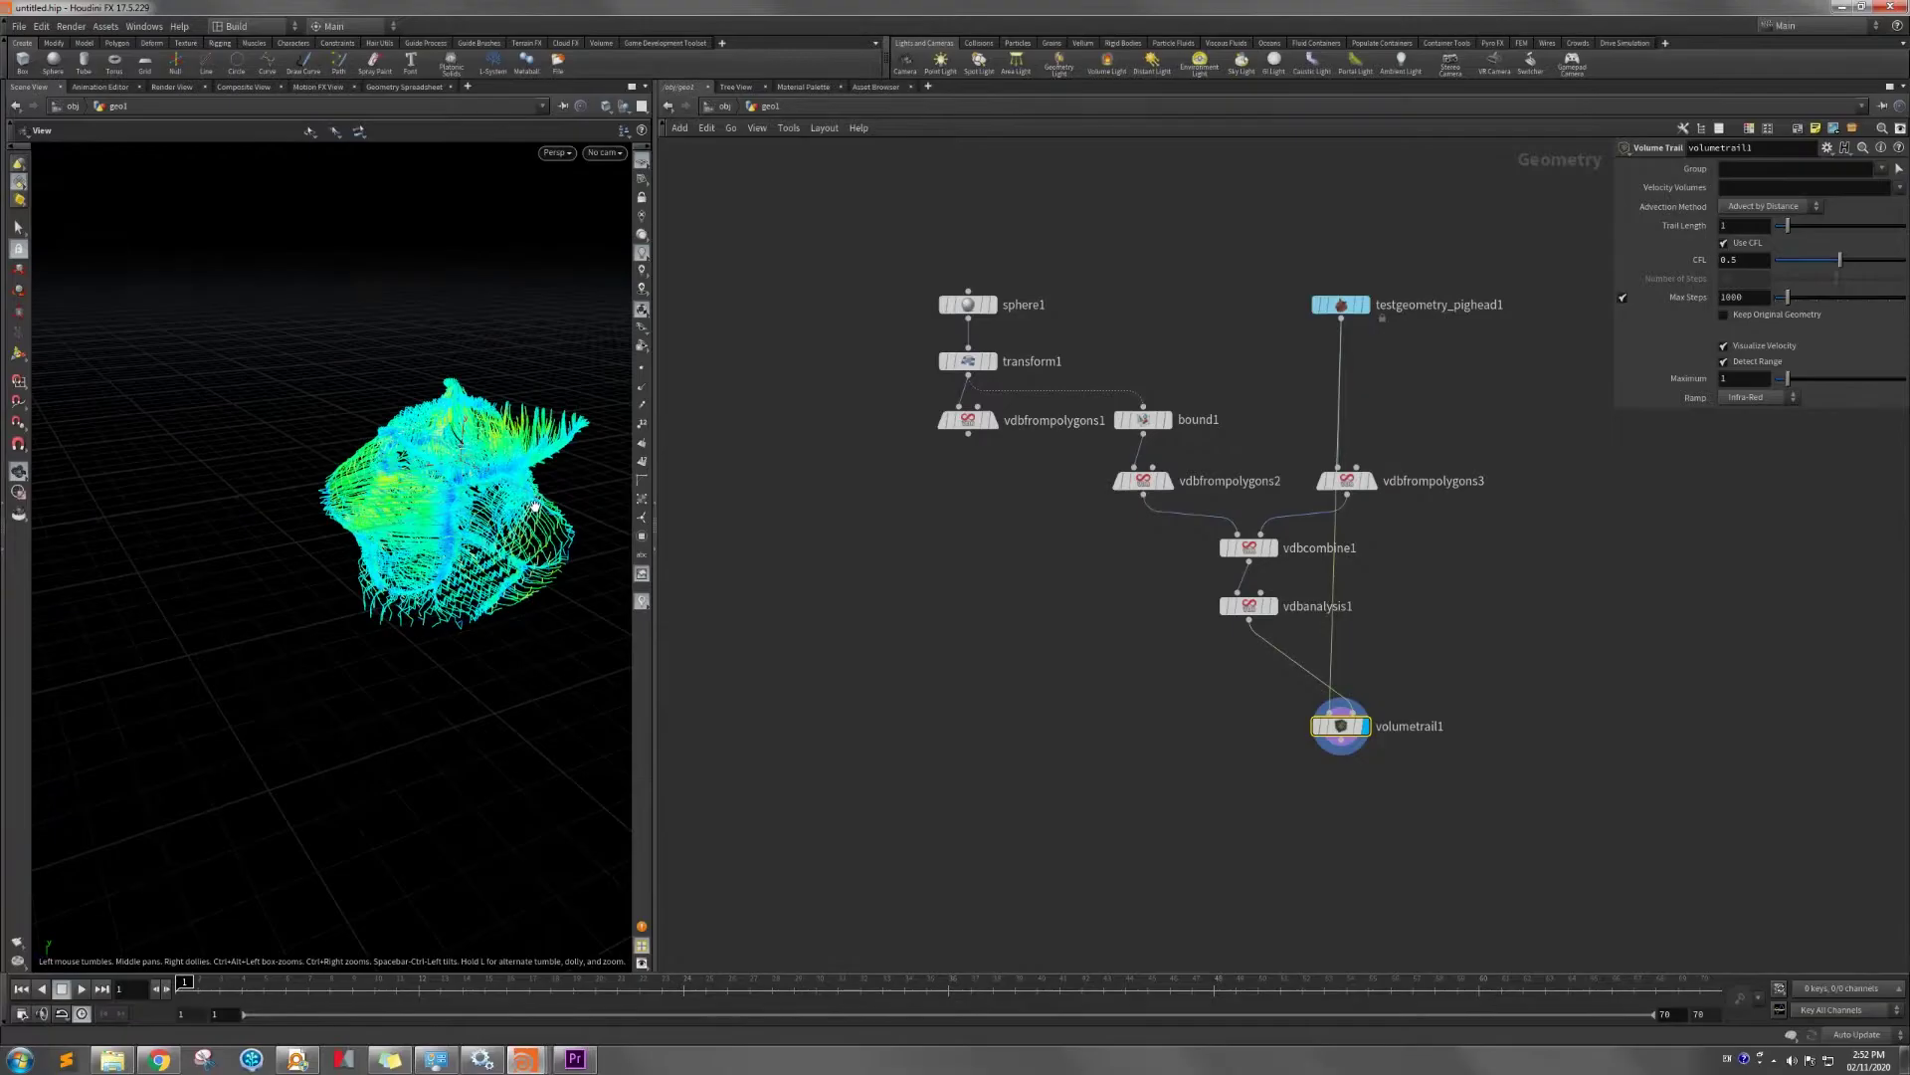
scroll(535, 506, "up", 6)
left_click_drag(371, 532, 537, 497)
left_click(1751, 397)
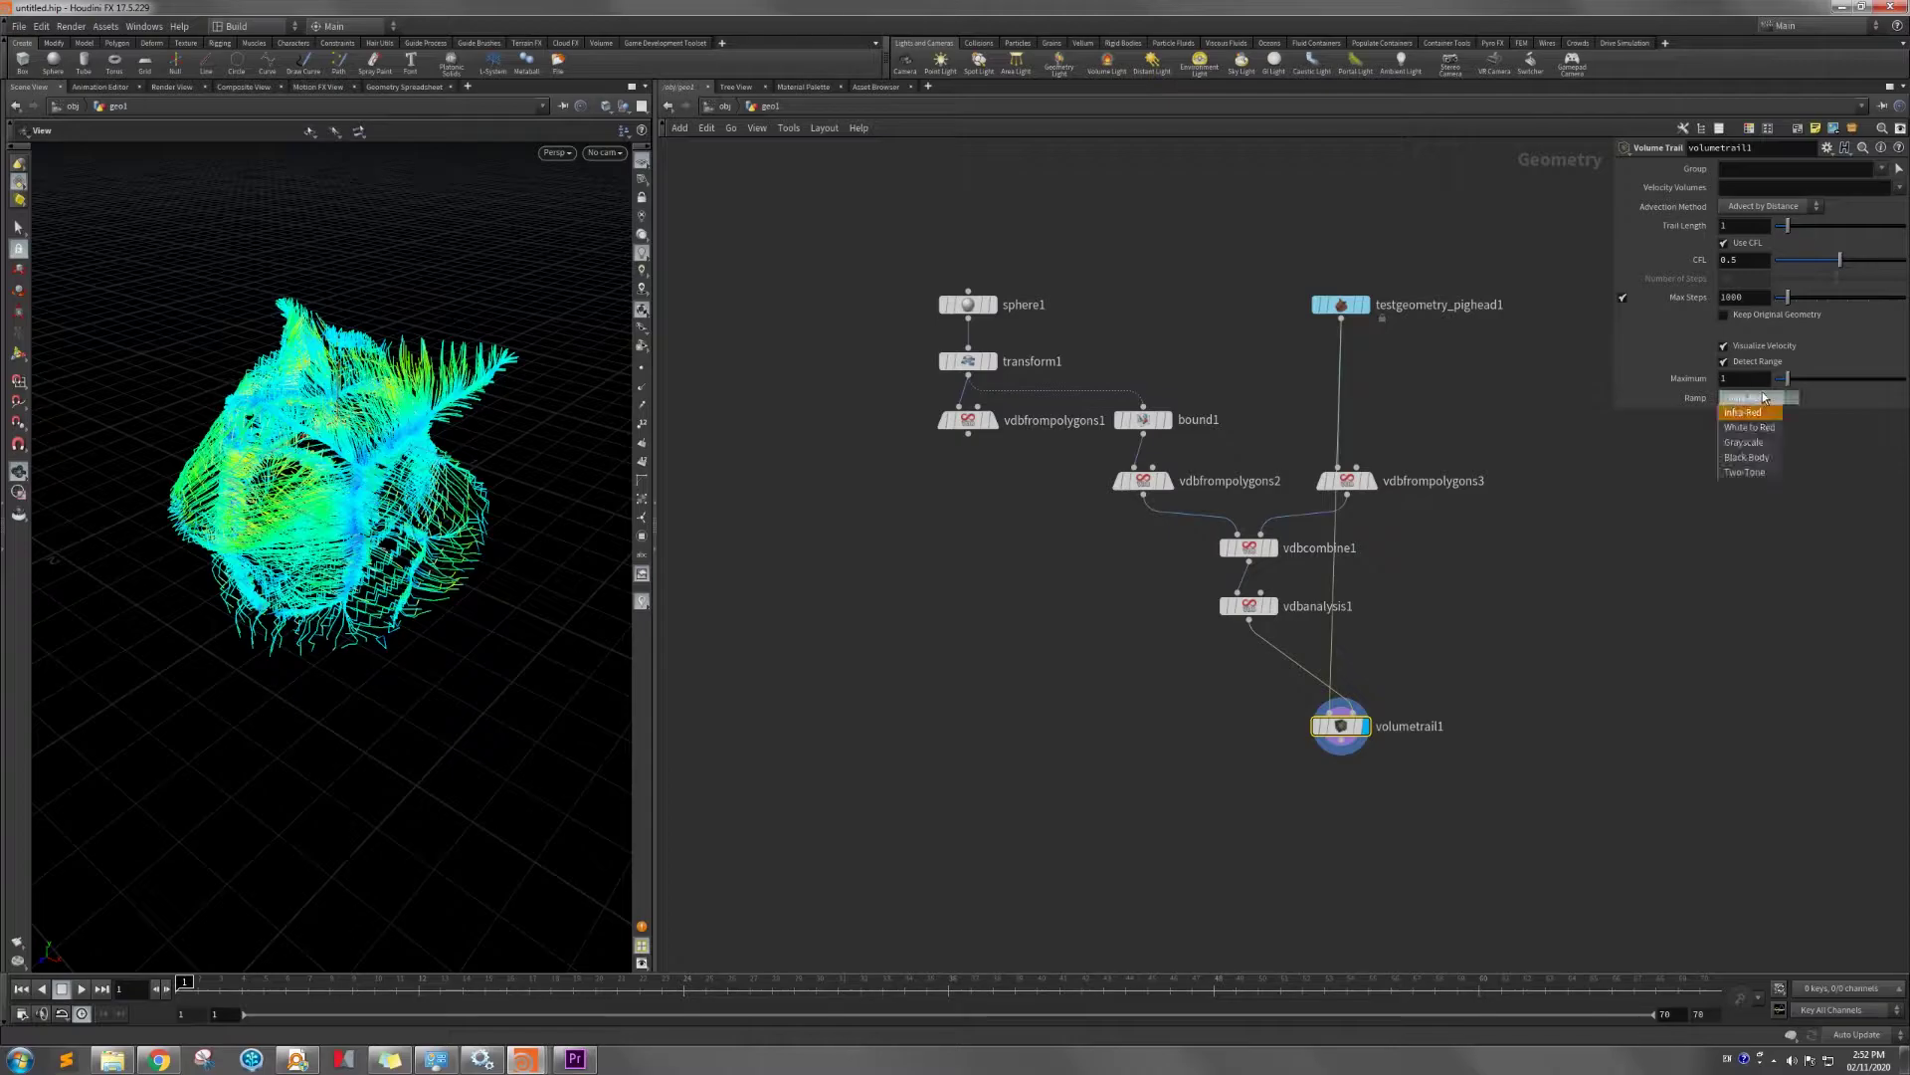
left_click(1752, 427)
left_click(1753, 398)
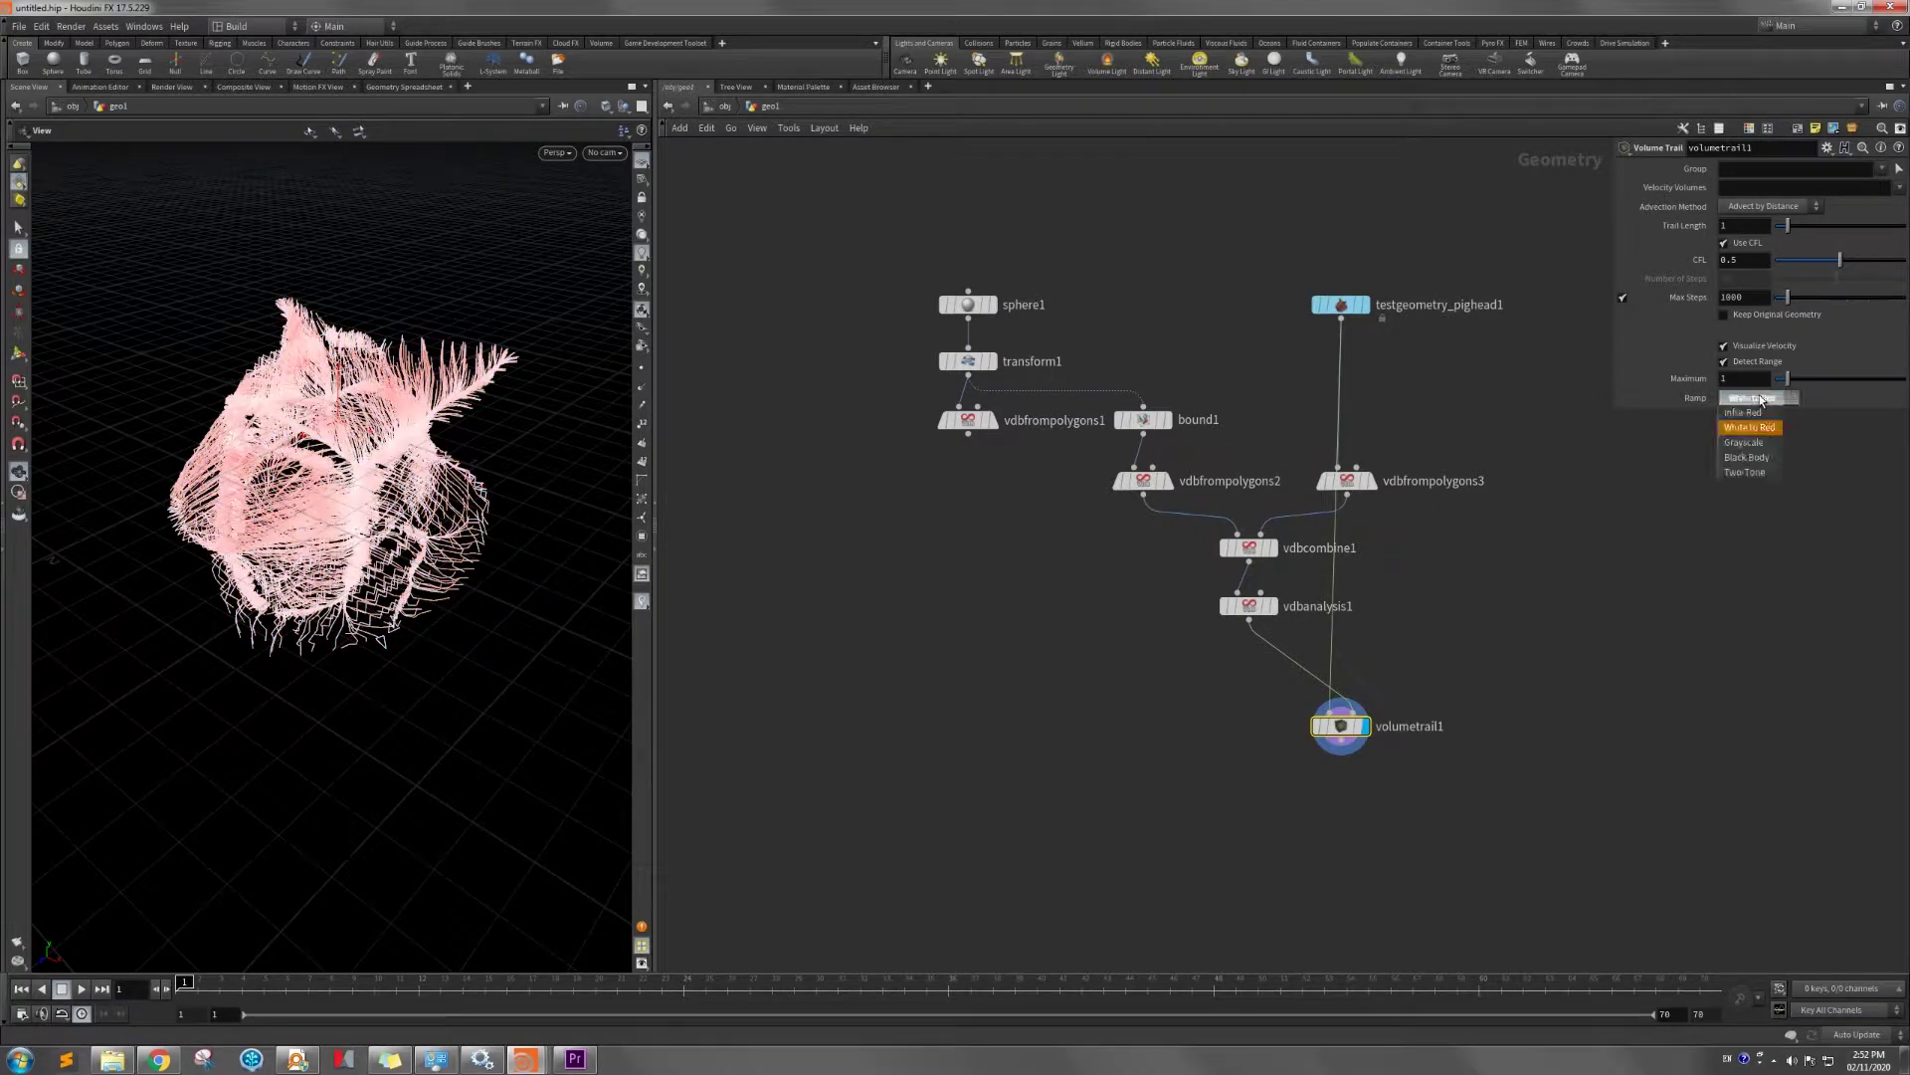
left_click(1749, 457)
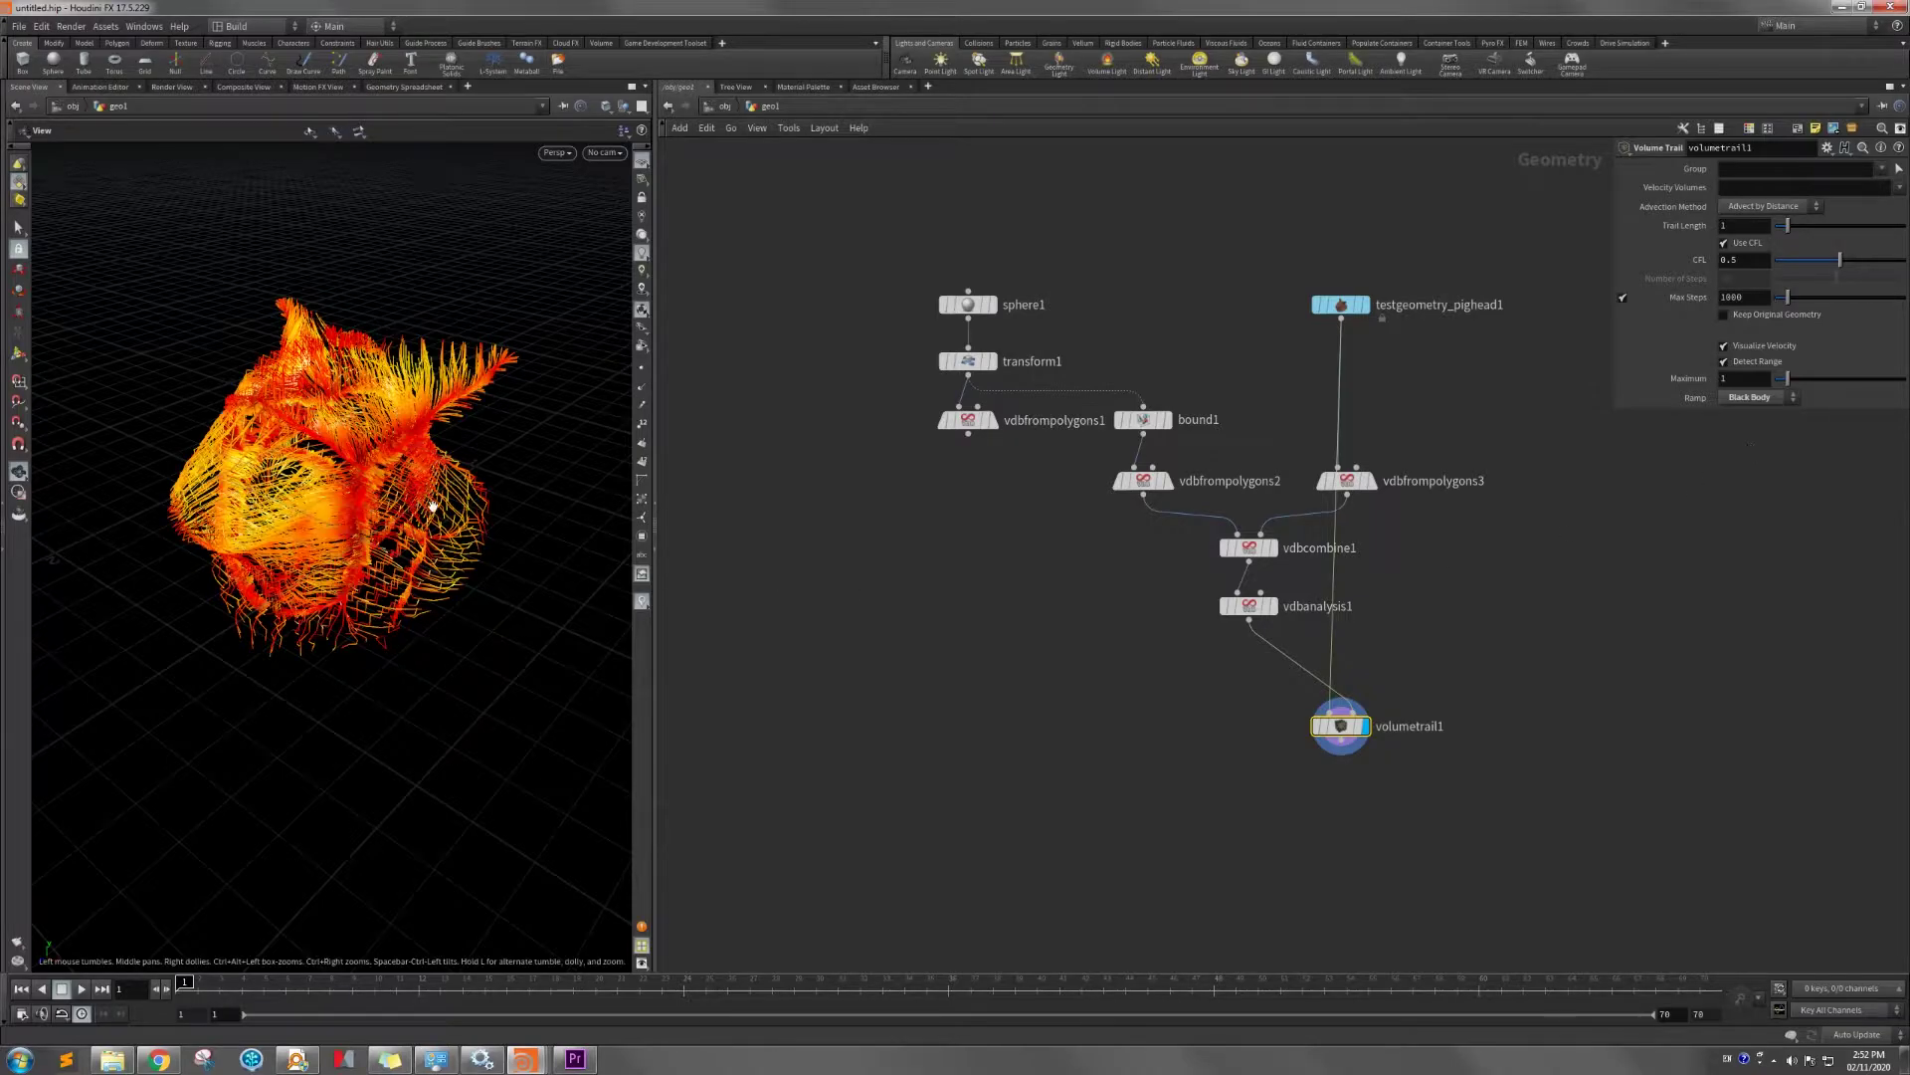
left_click_drag(454, 553, 428, 519)
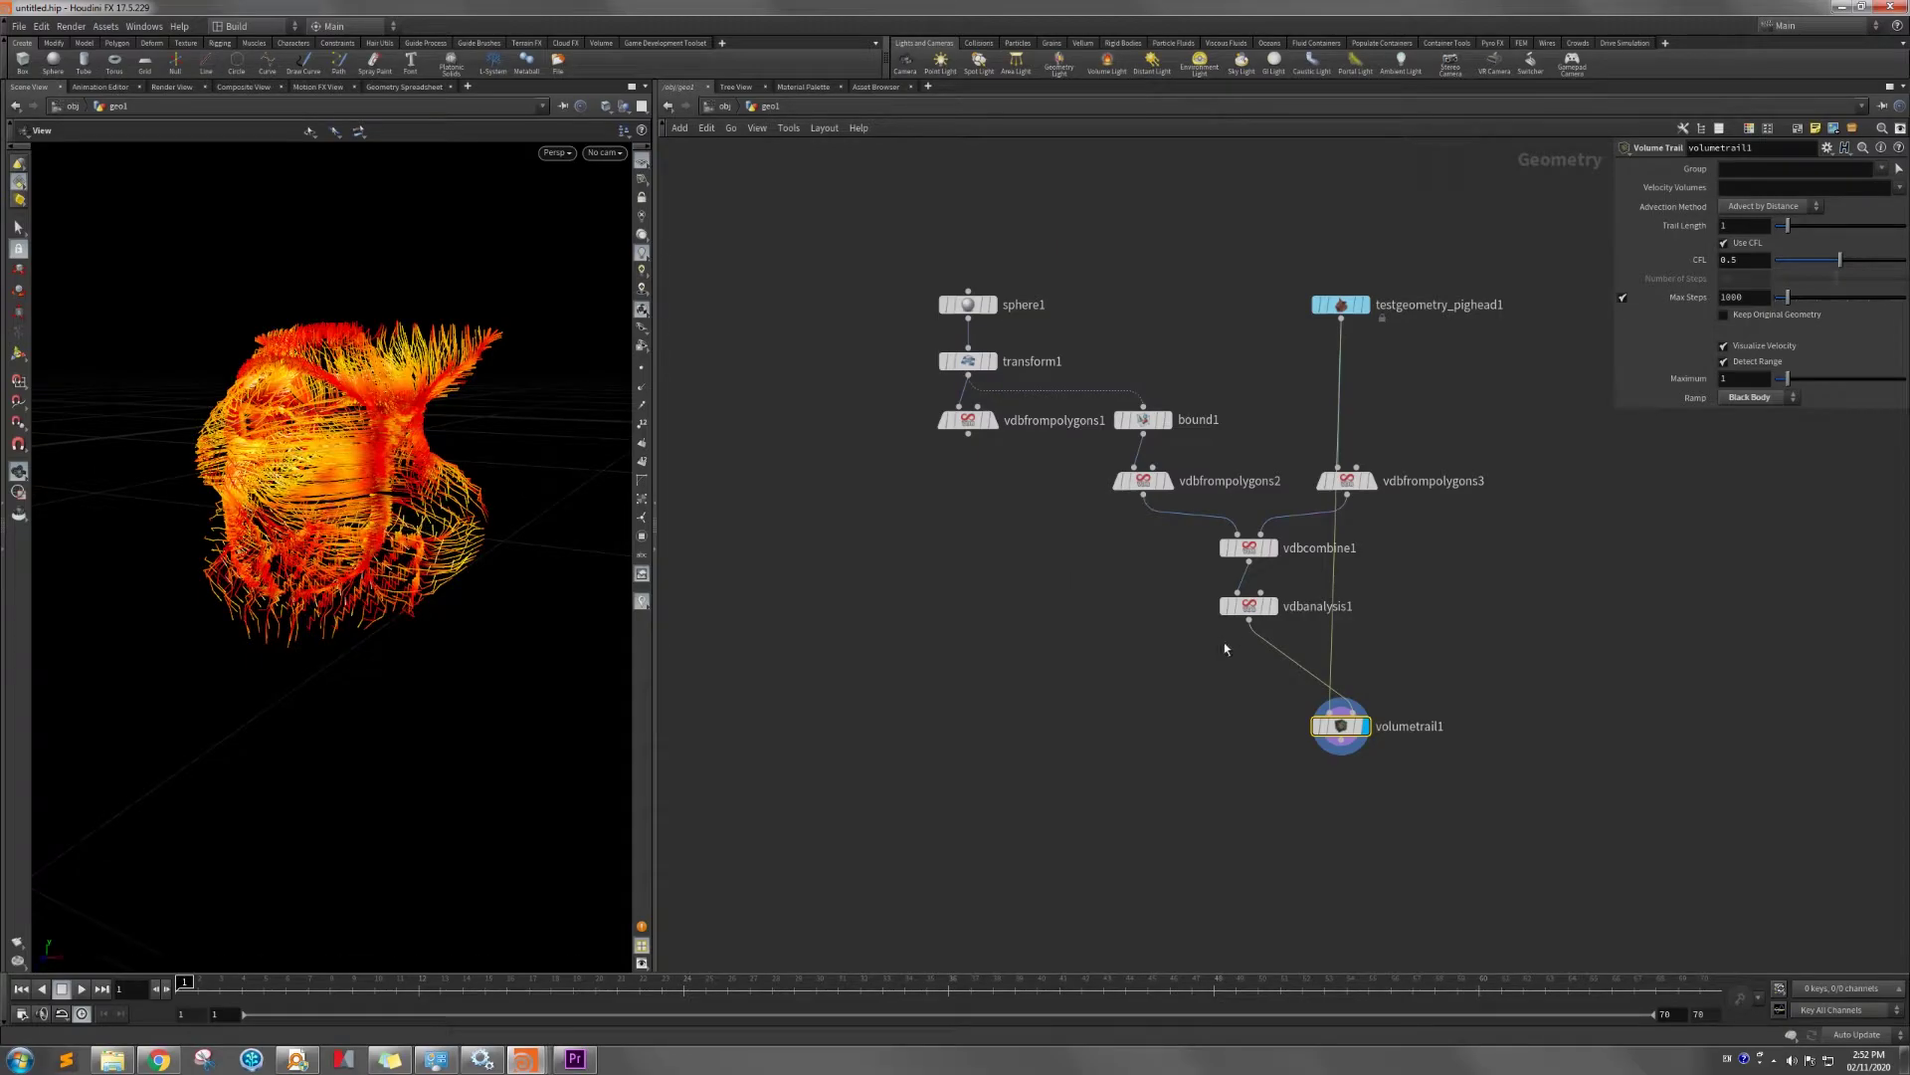
left_click_drag(419, 444, 406, 456)
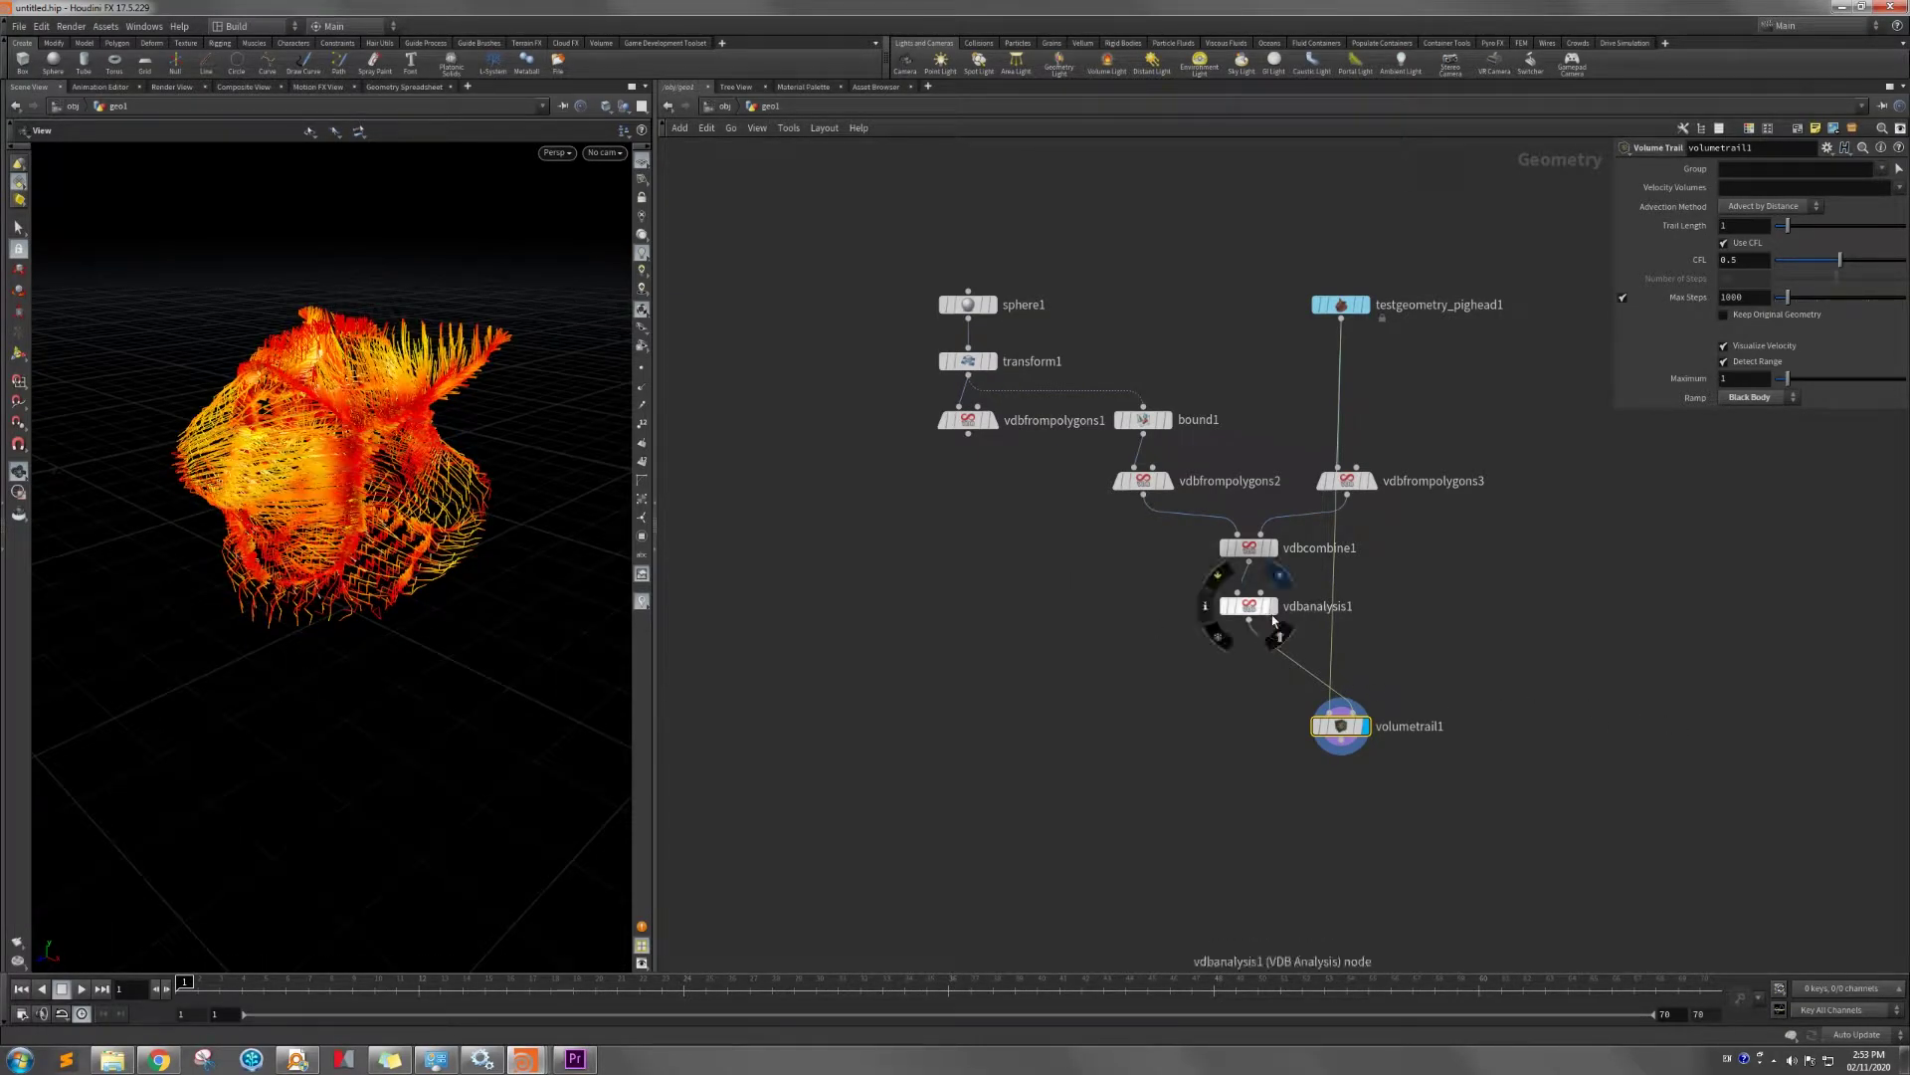
Review the settings of the VDB Analysis and the pig head's VDB from Polygons, and move the Volume Trail node clear of the chain.
mouse_move(1271, 550)
mouse_move(1277, 607)
left_click(1249, 606)
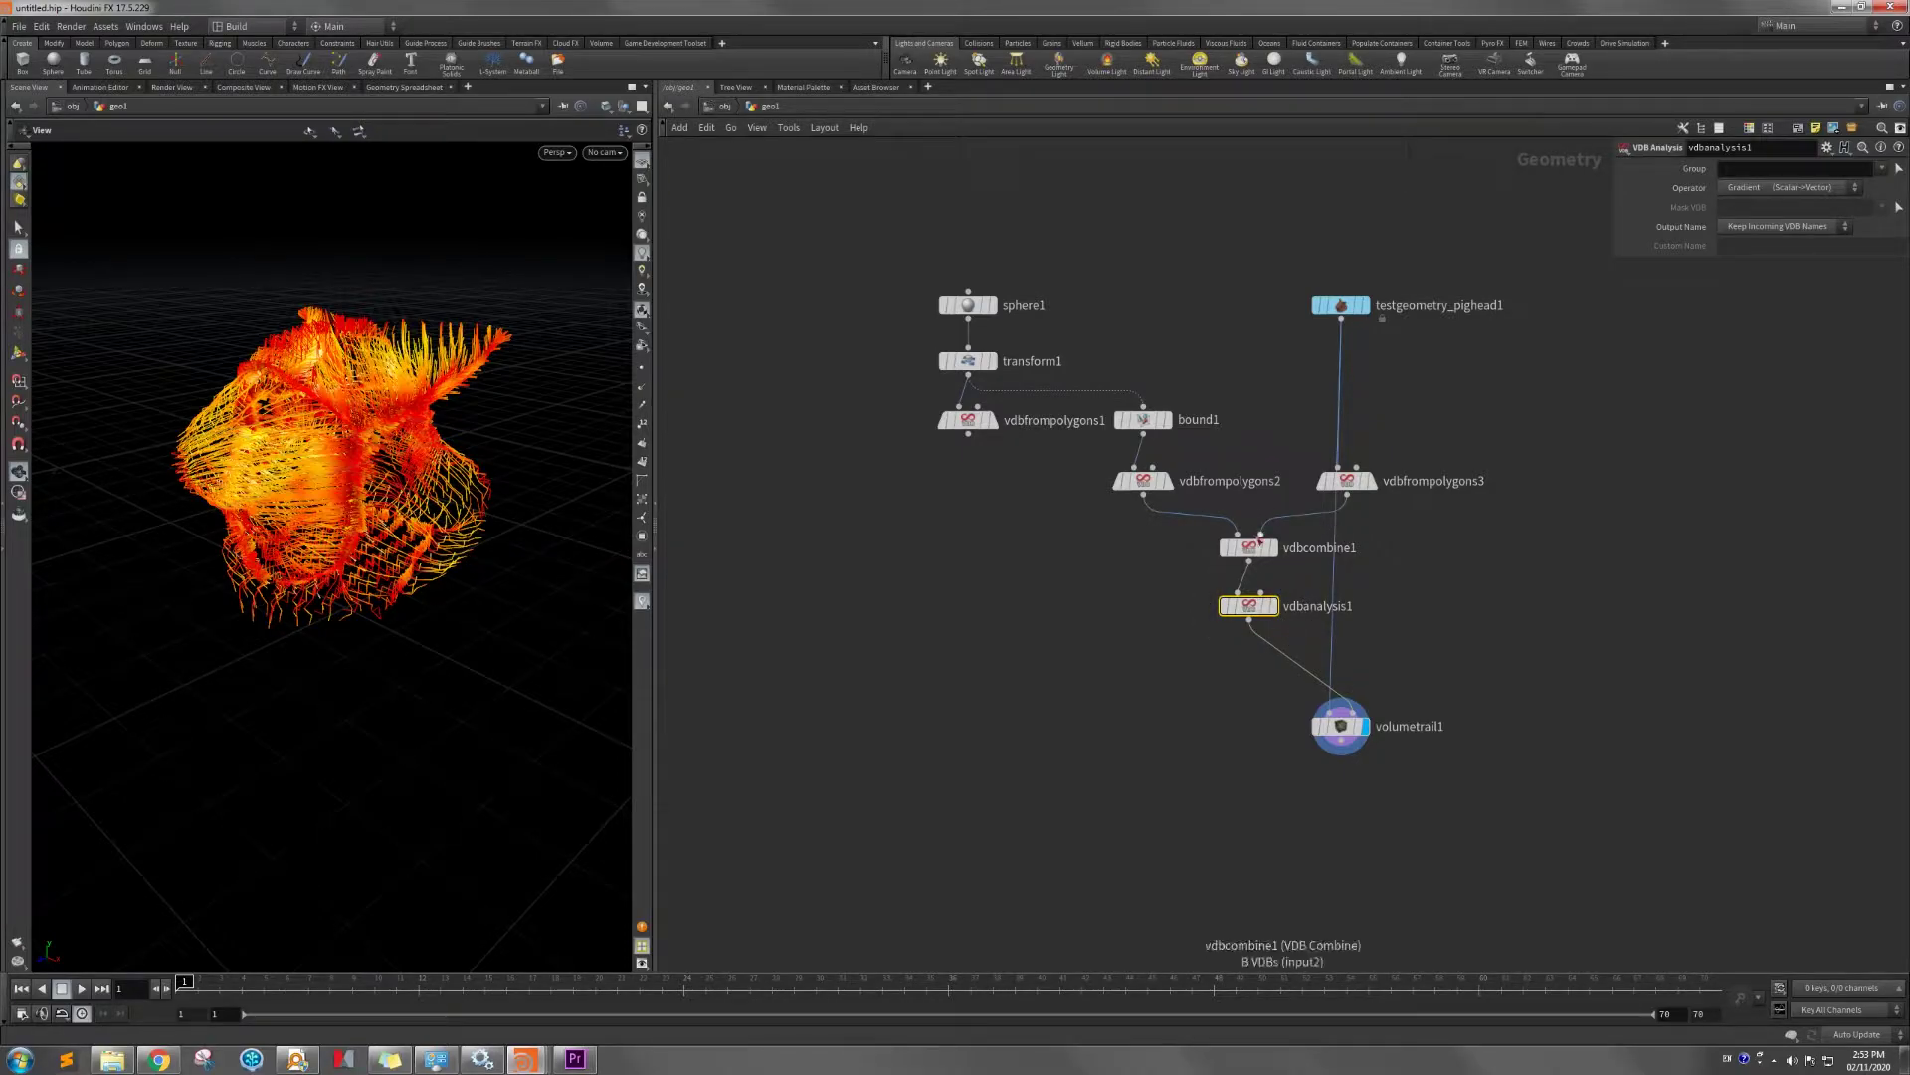
left_click(1355, 485)
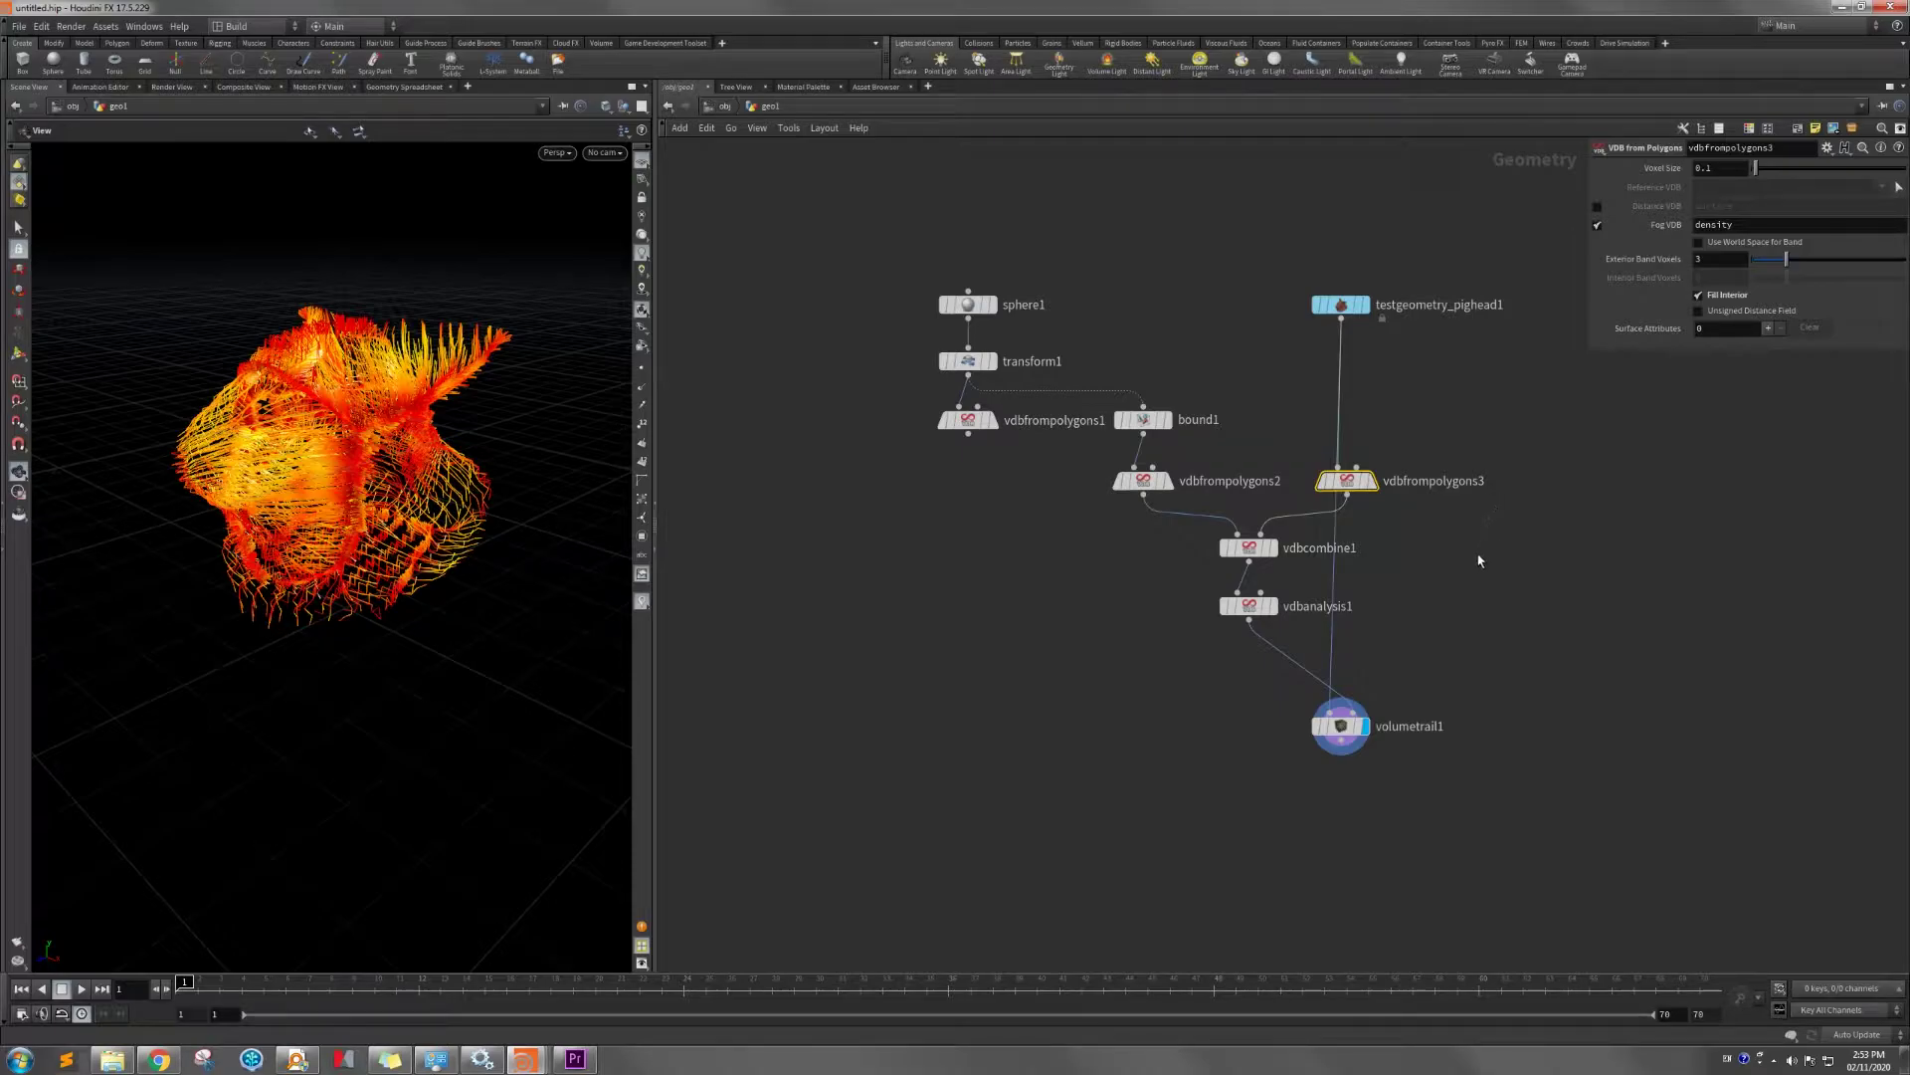
left_click_drag(1345, 731, 1411, 718)
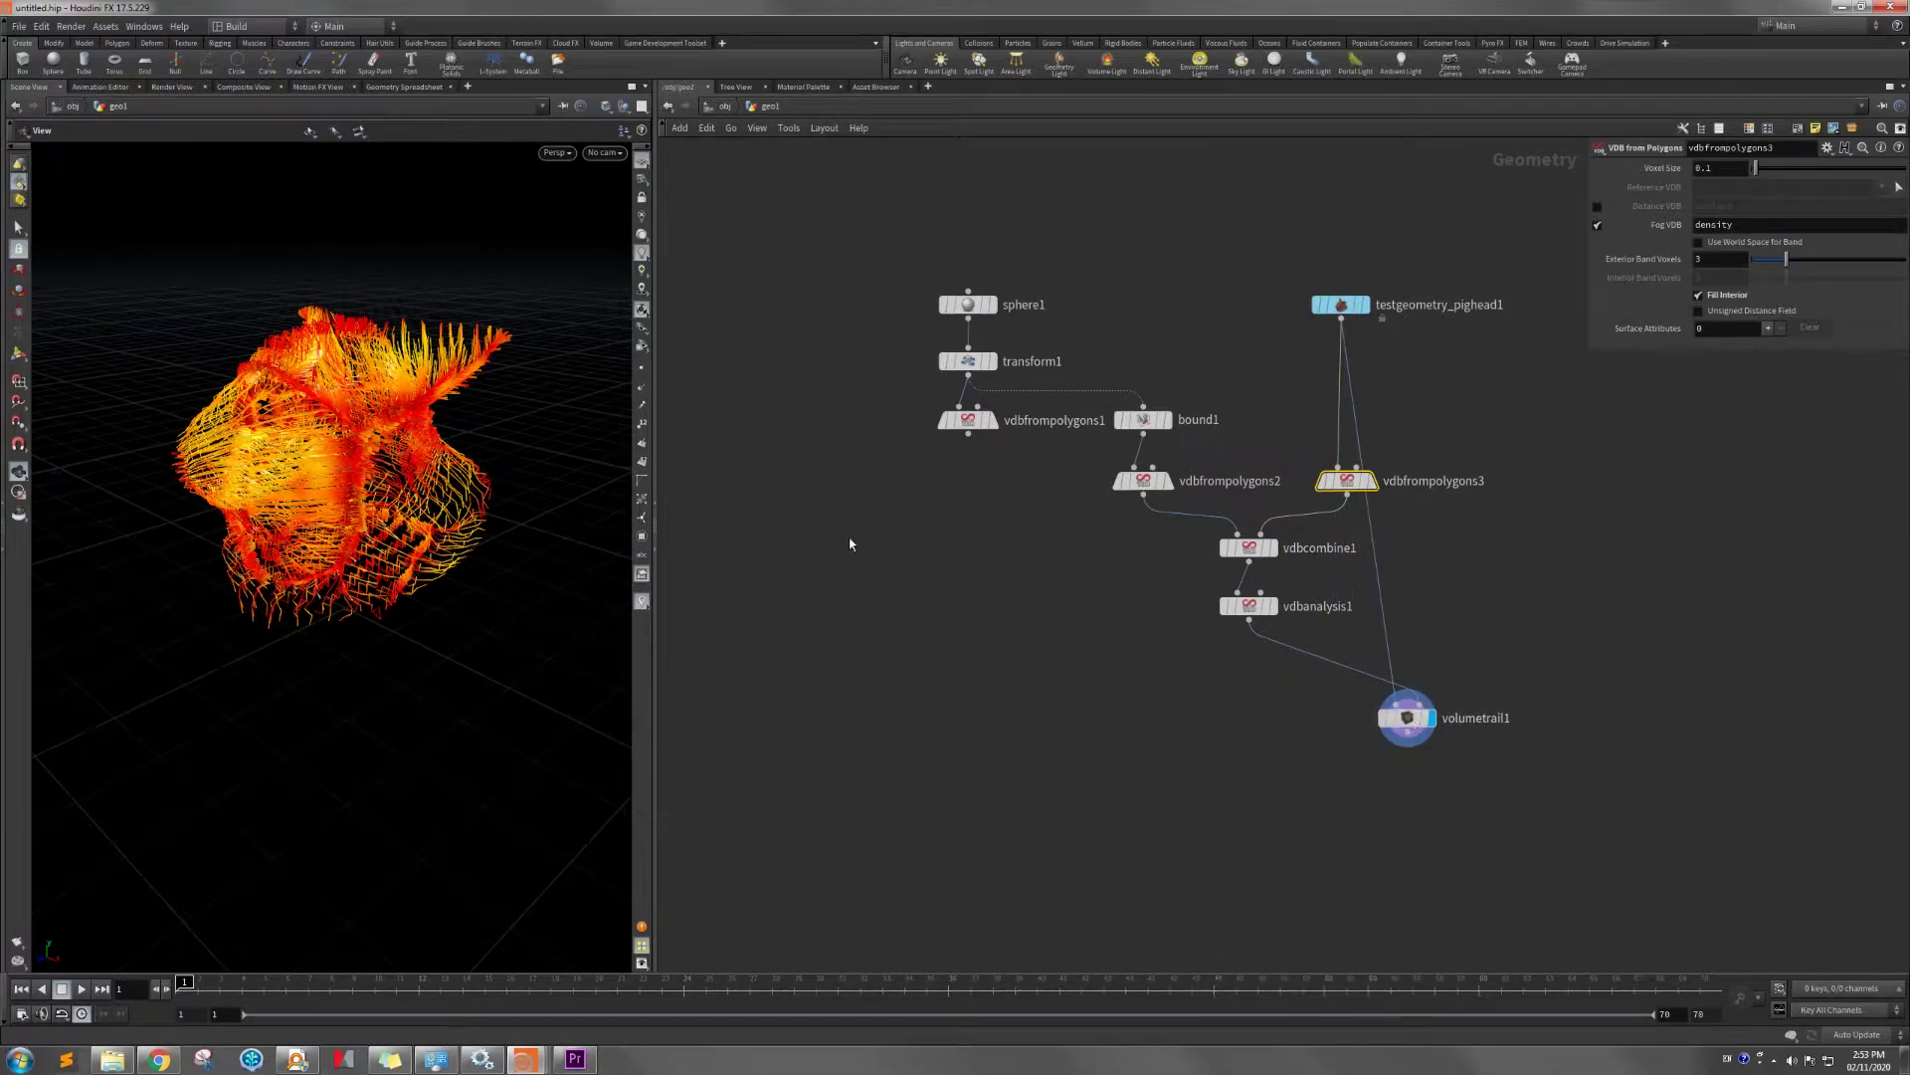
mouse_move(261, 505)
left_mouse_down()
mouse_move(487, 494)
mouse_move(235, 490)
left_mouse_up()
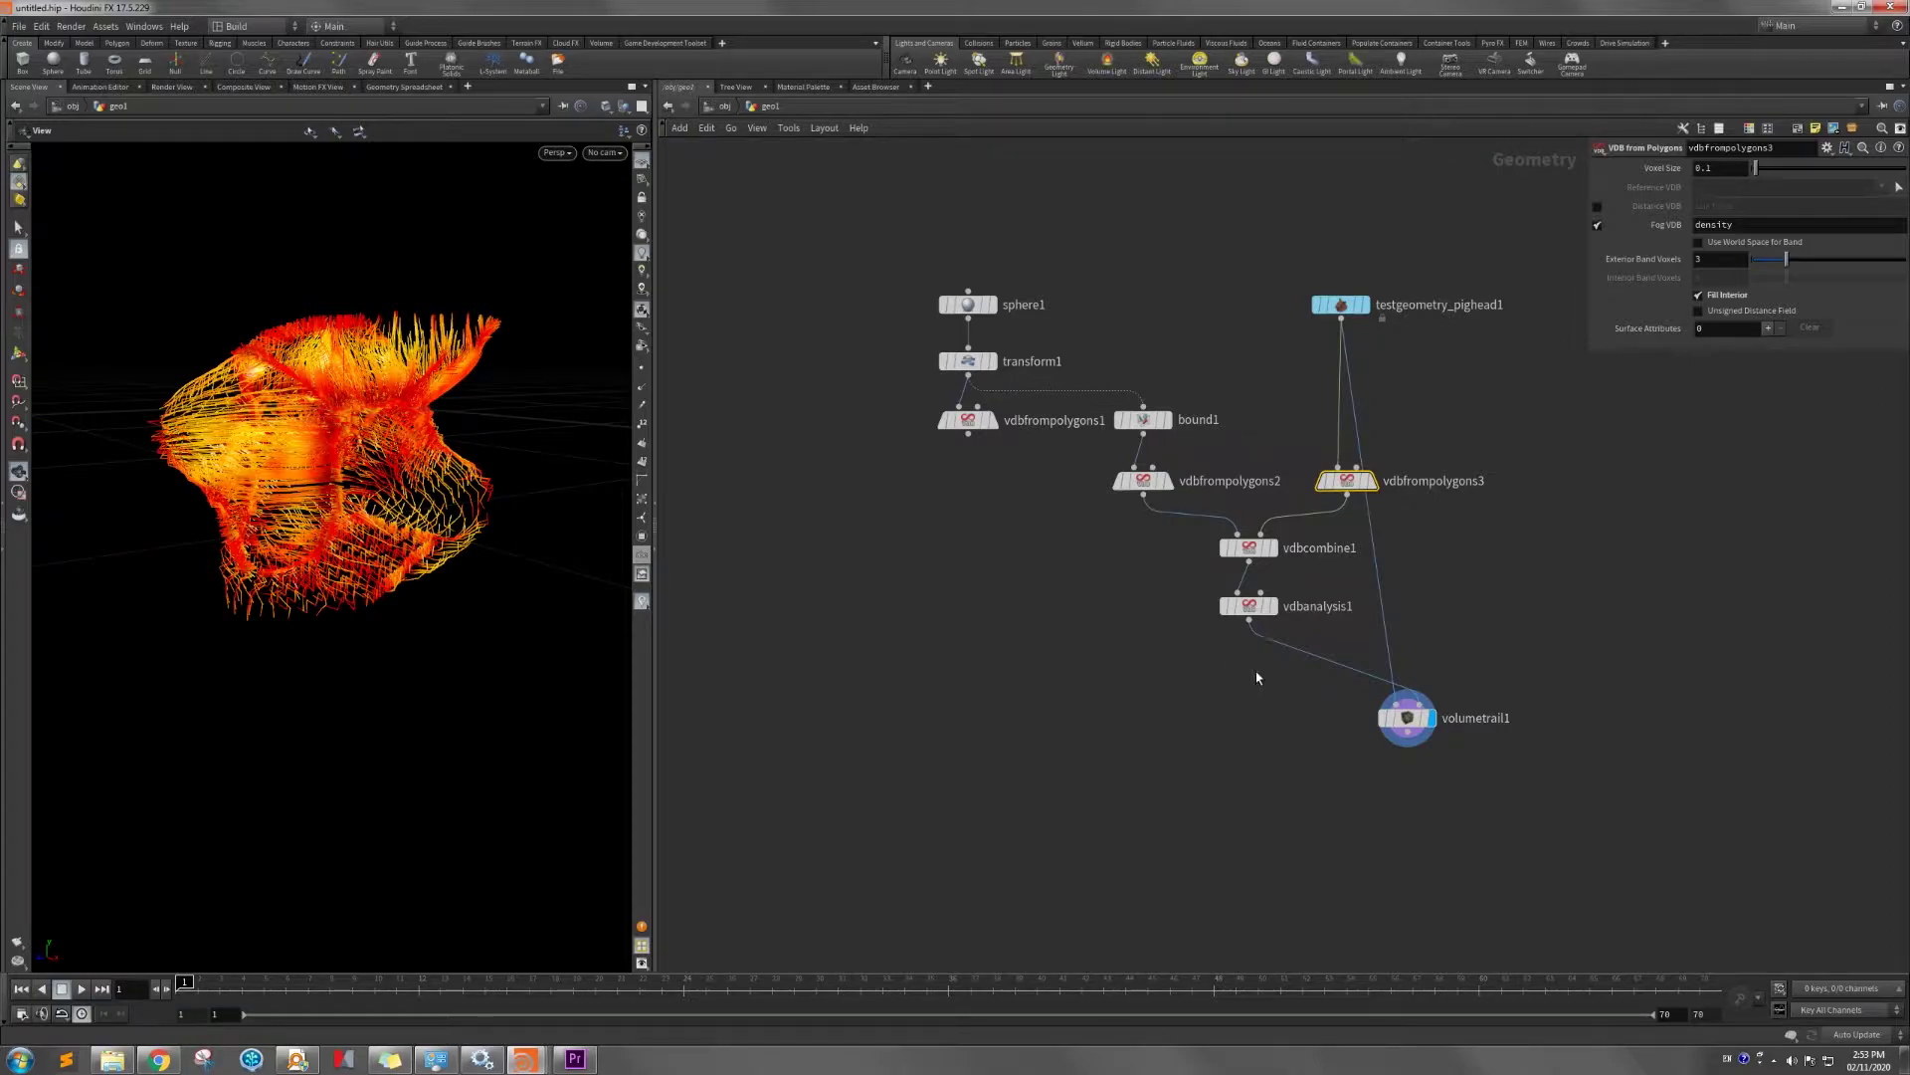
left_click_drag(1407, 731, 1483, 712)
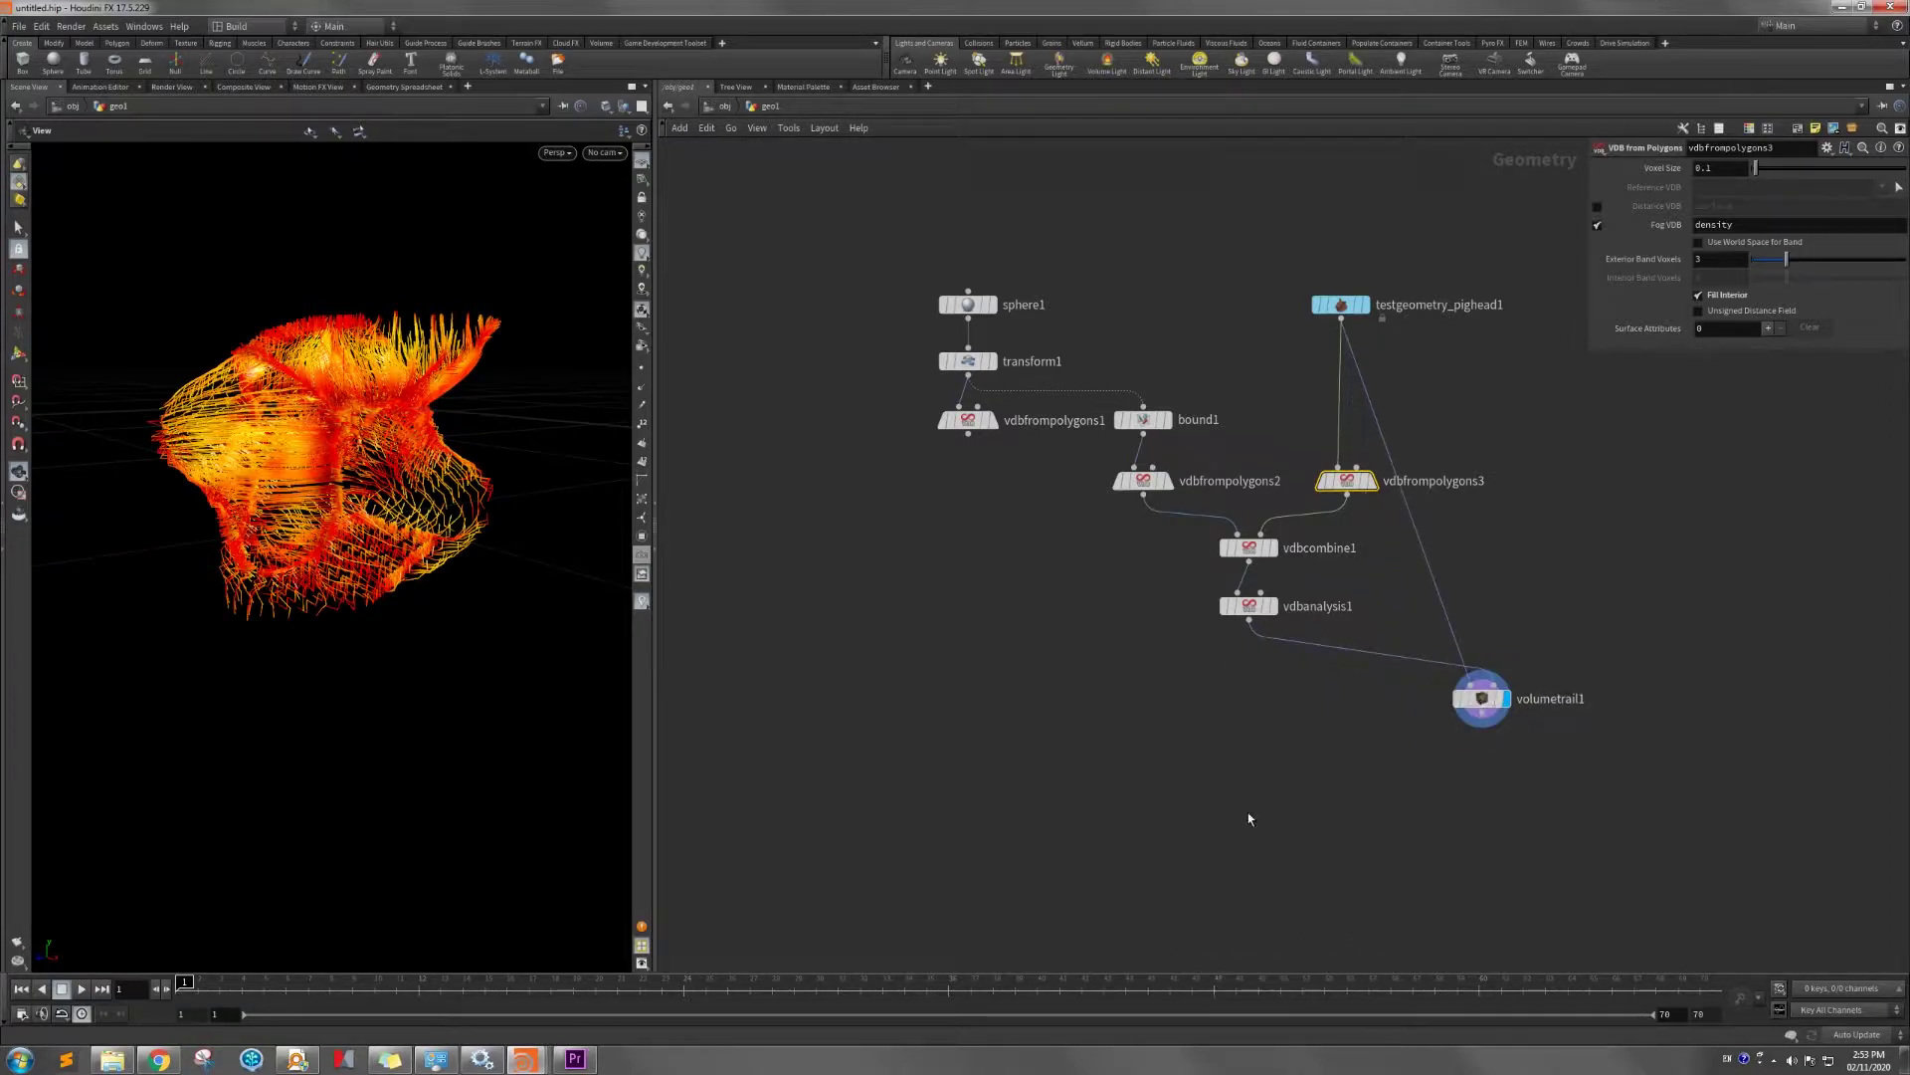
Add a displayed VDB Advect node with the sphere's VDB as first input and the VDB Analysis output as velocity input.
key("Tab")
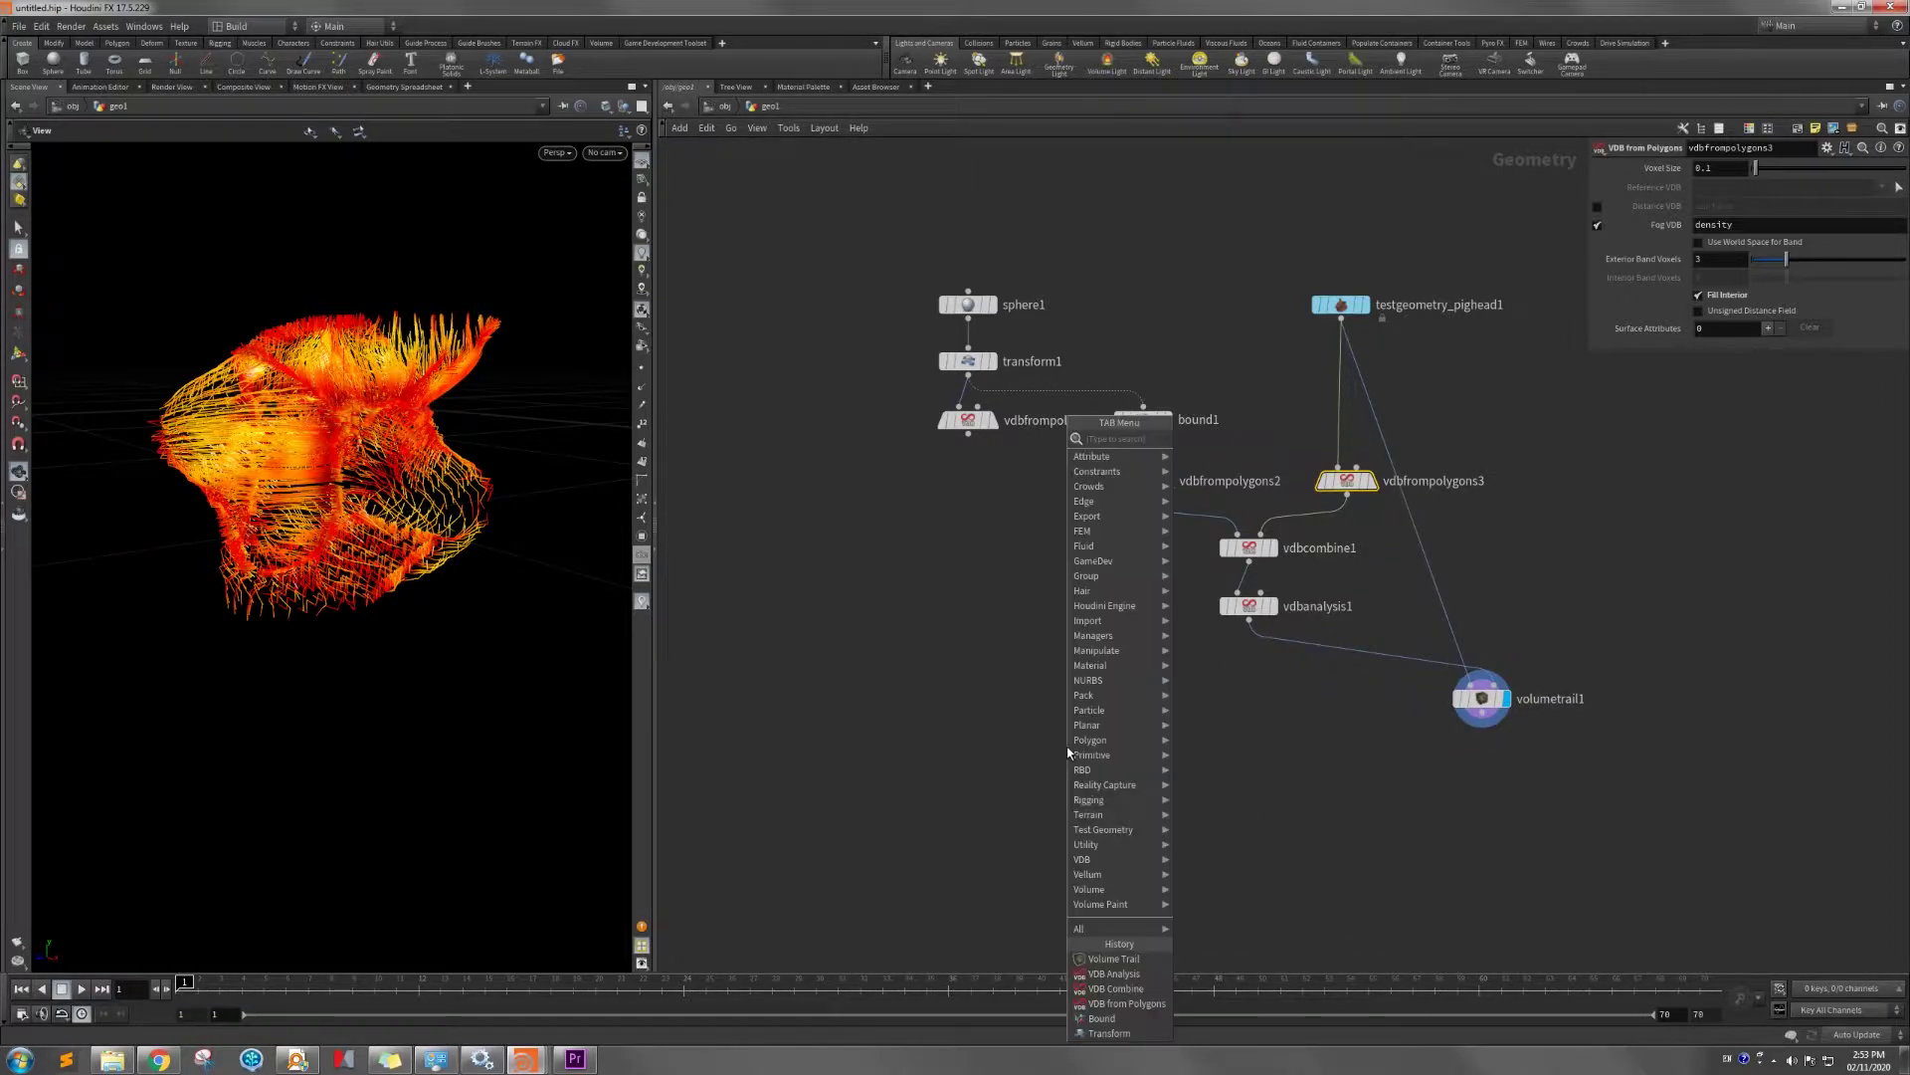
type("vdb")
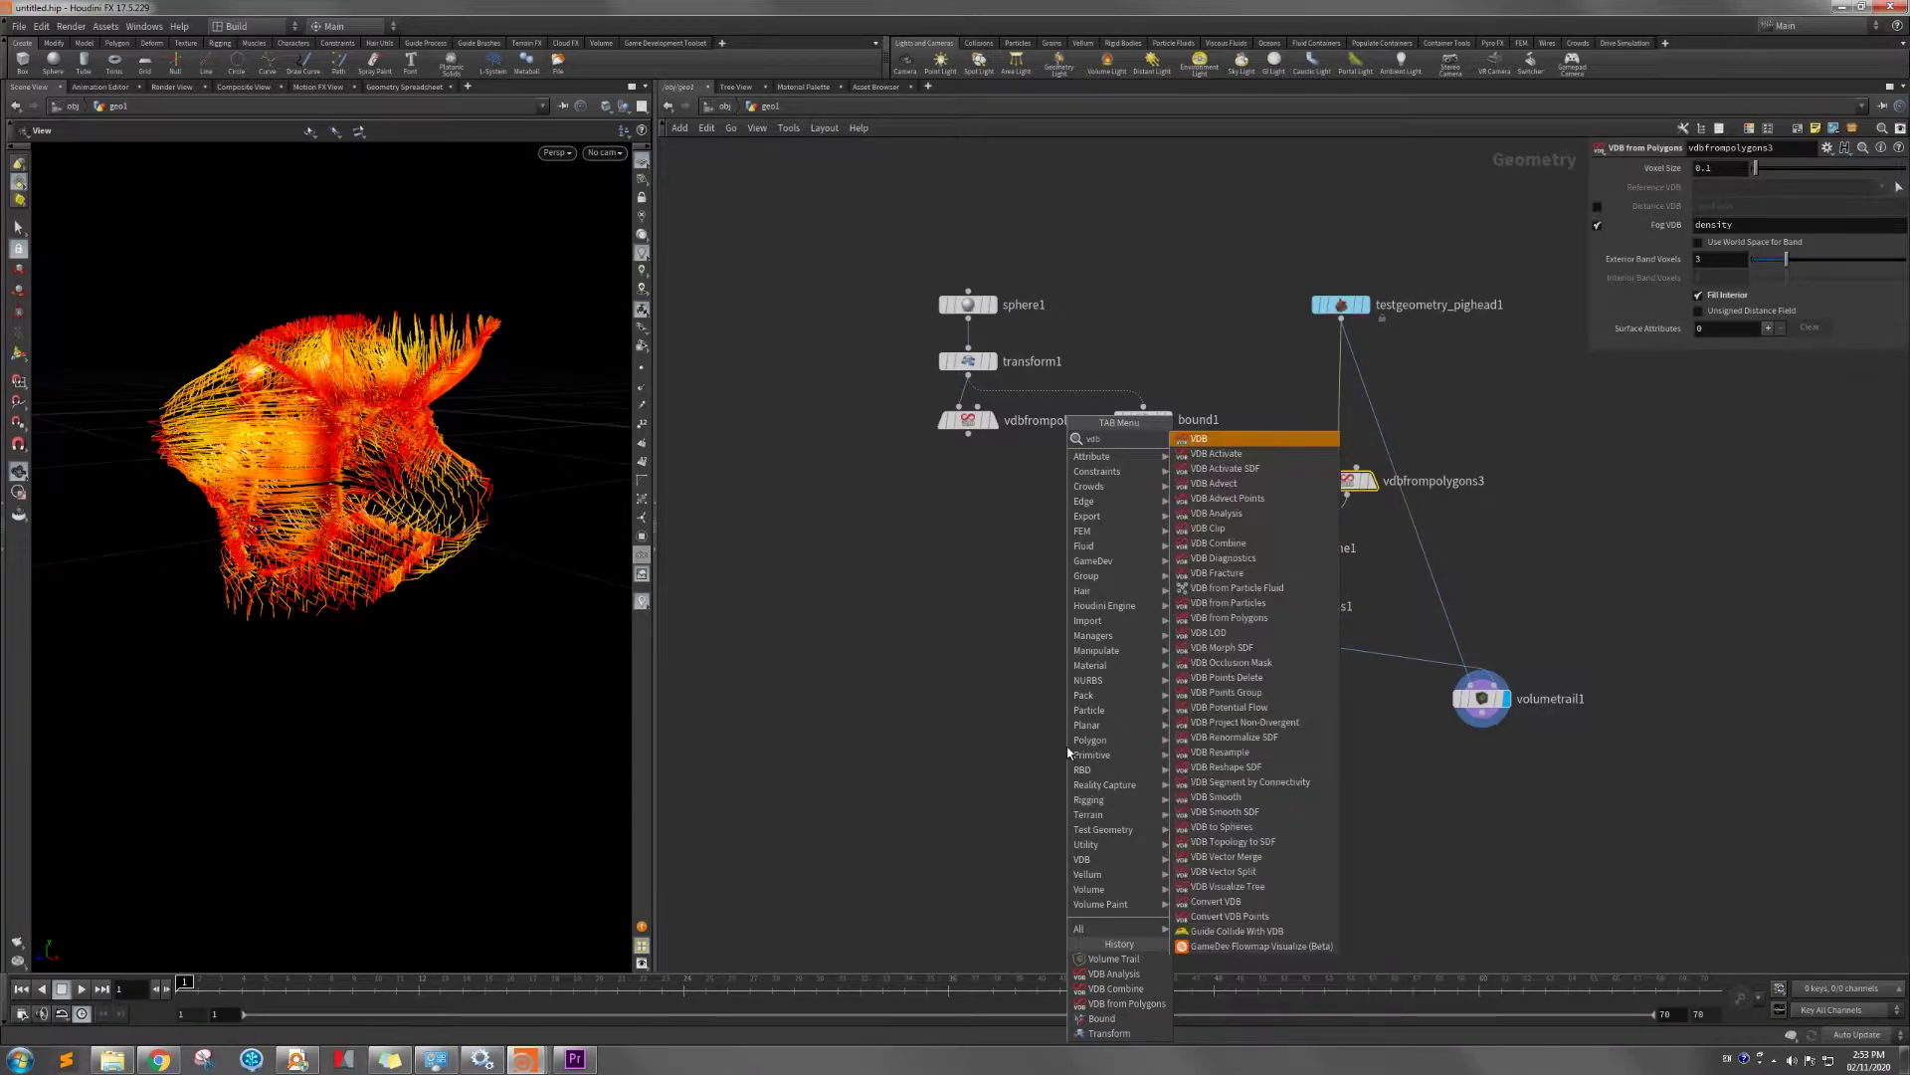
type("a")
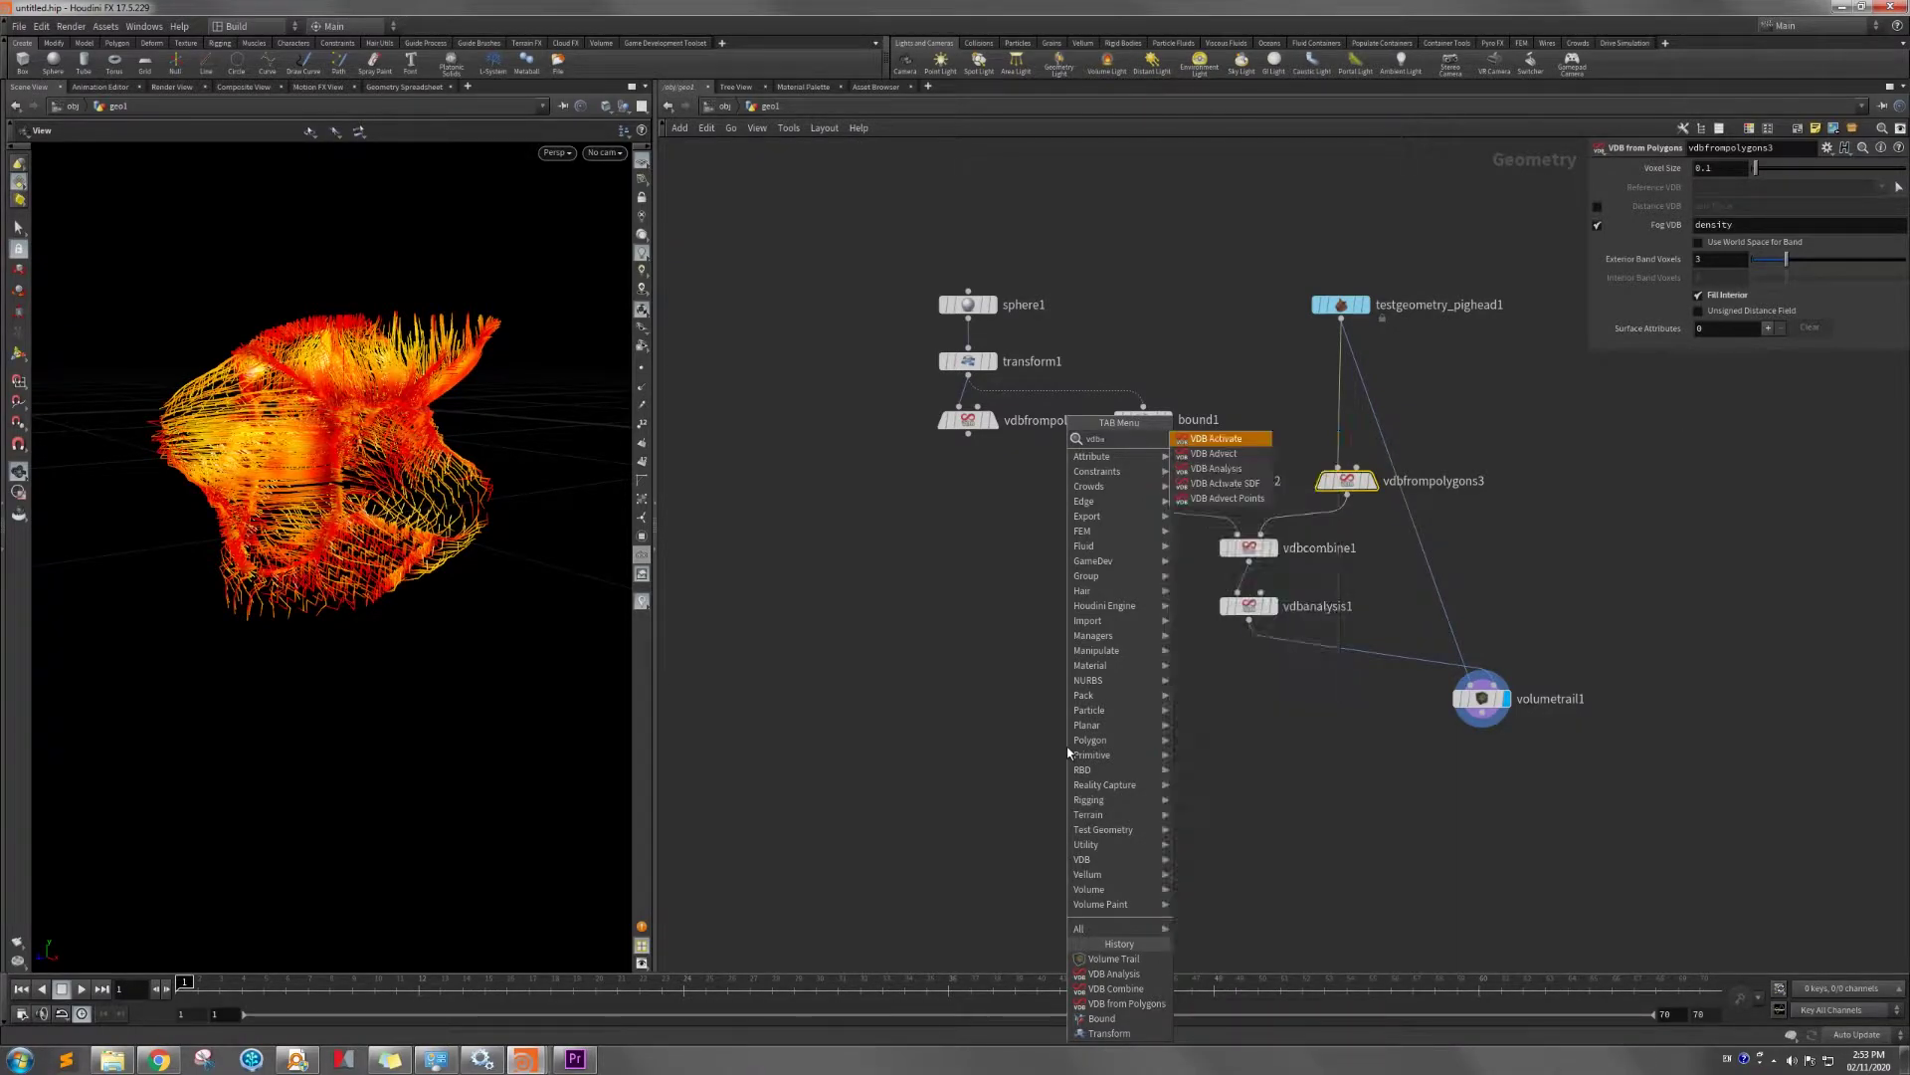
type("dvect")
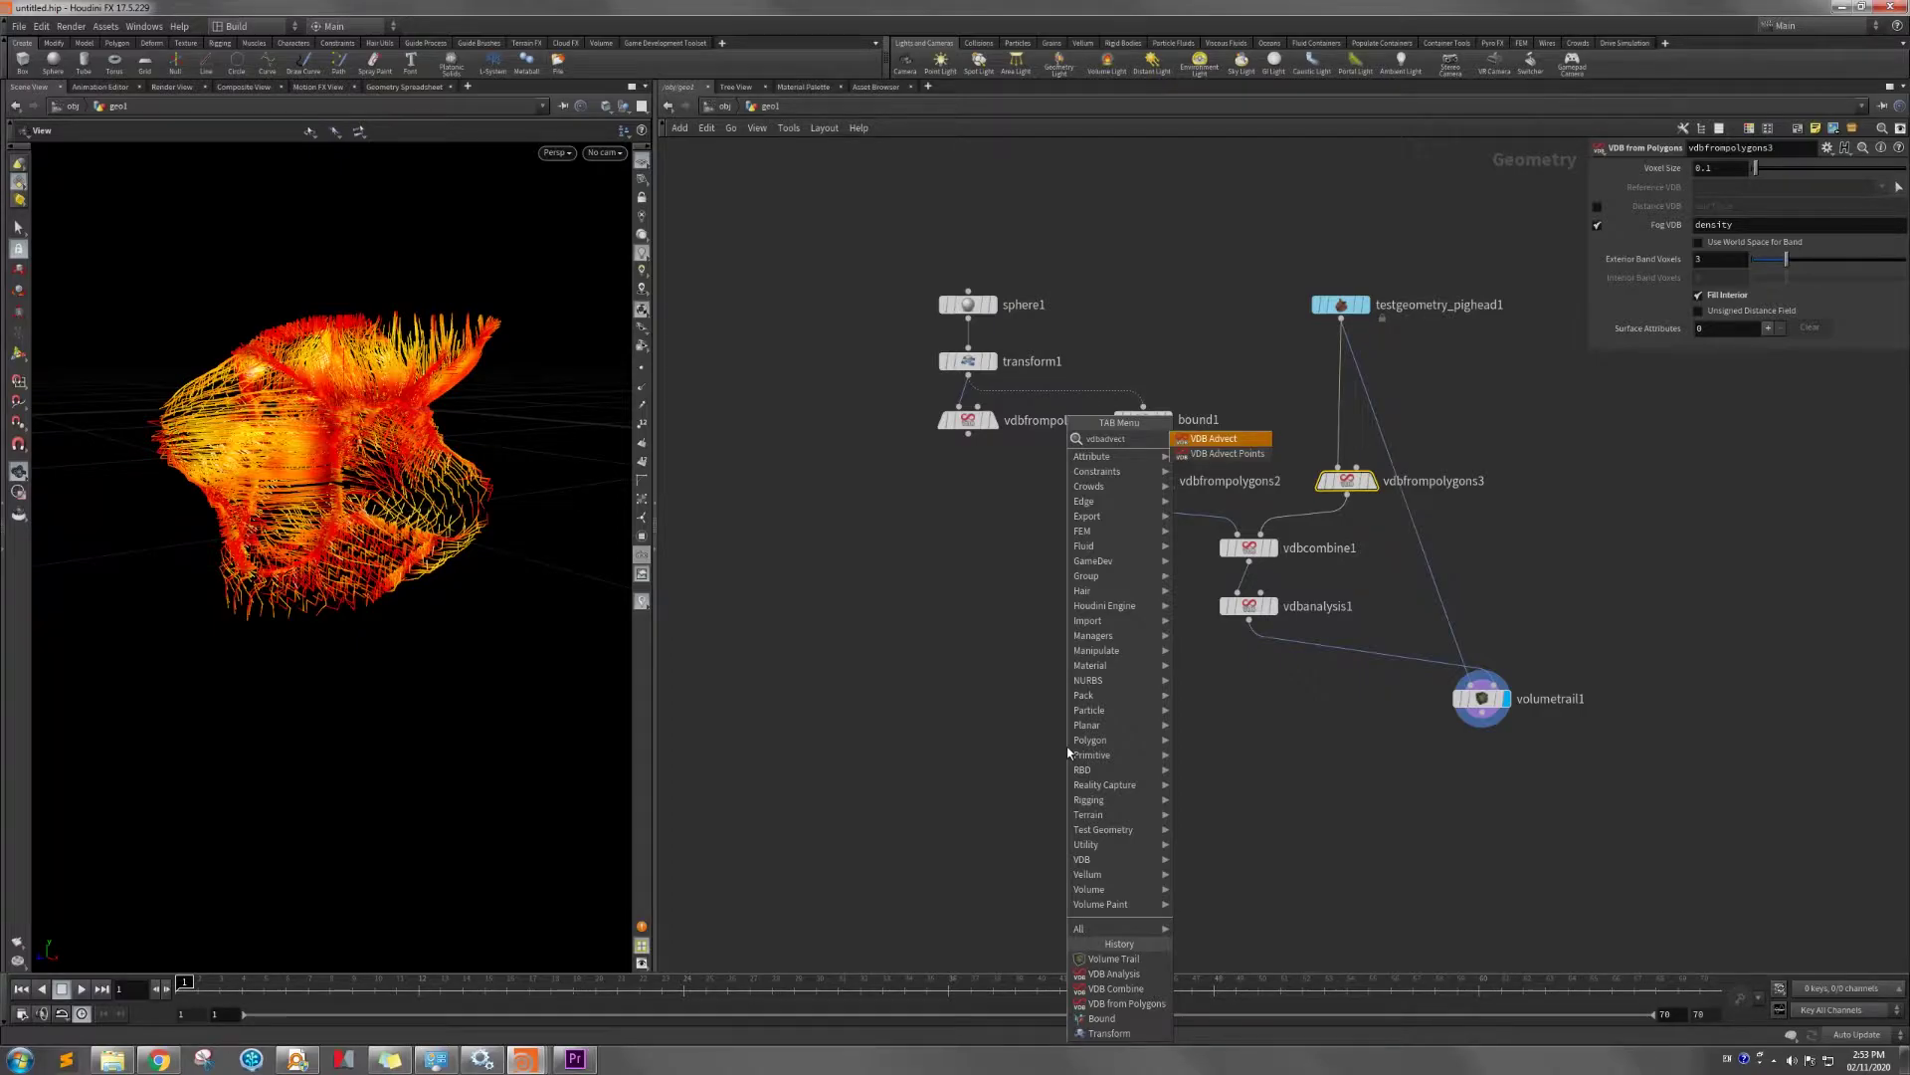
key("Return")
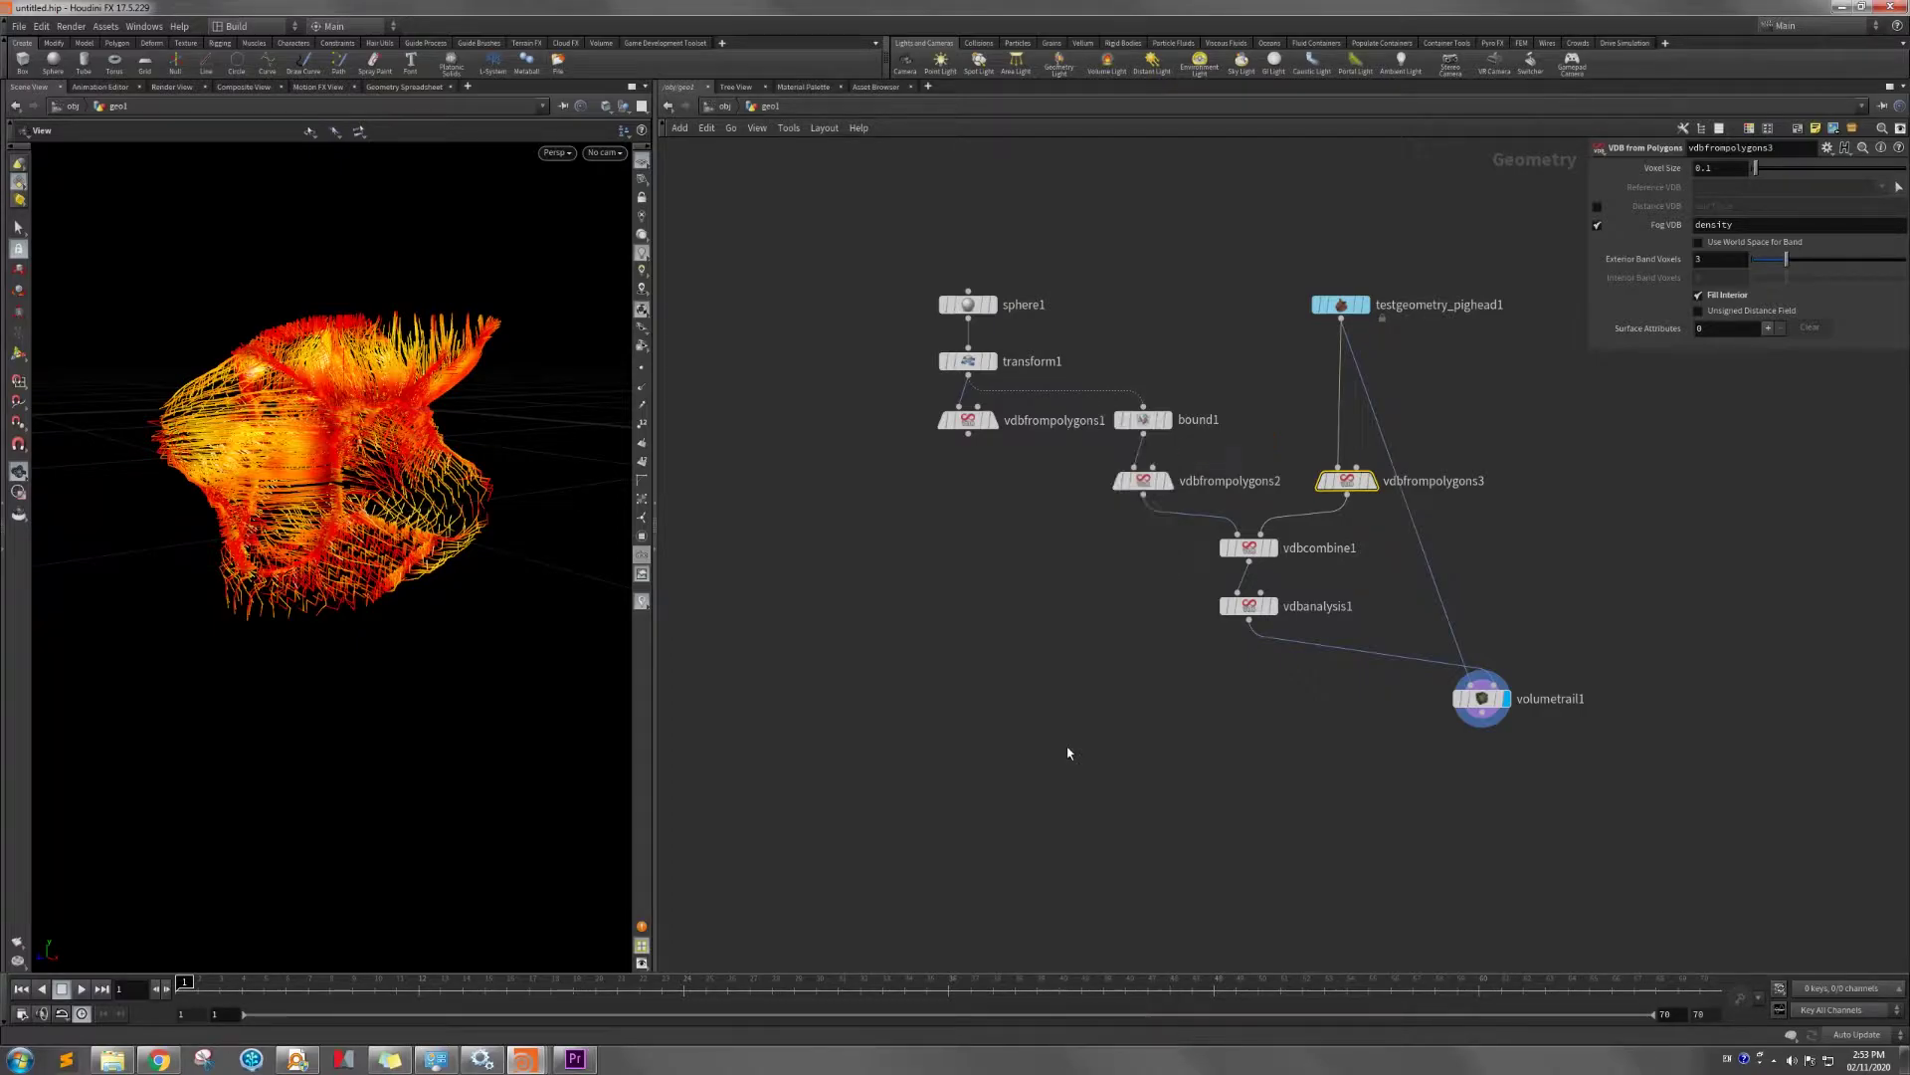
left_click(1196, 746)
left_click_drag(974, 436, 1036, 770)
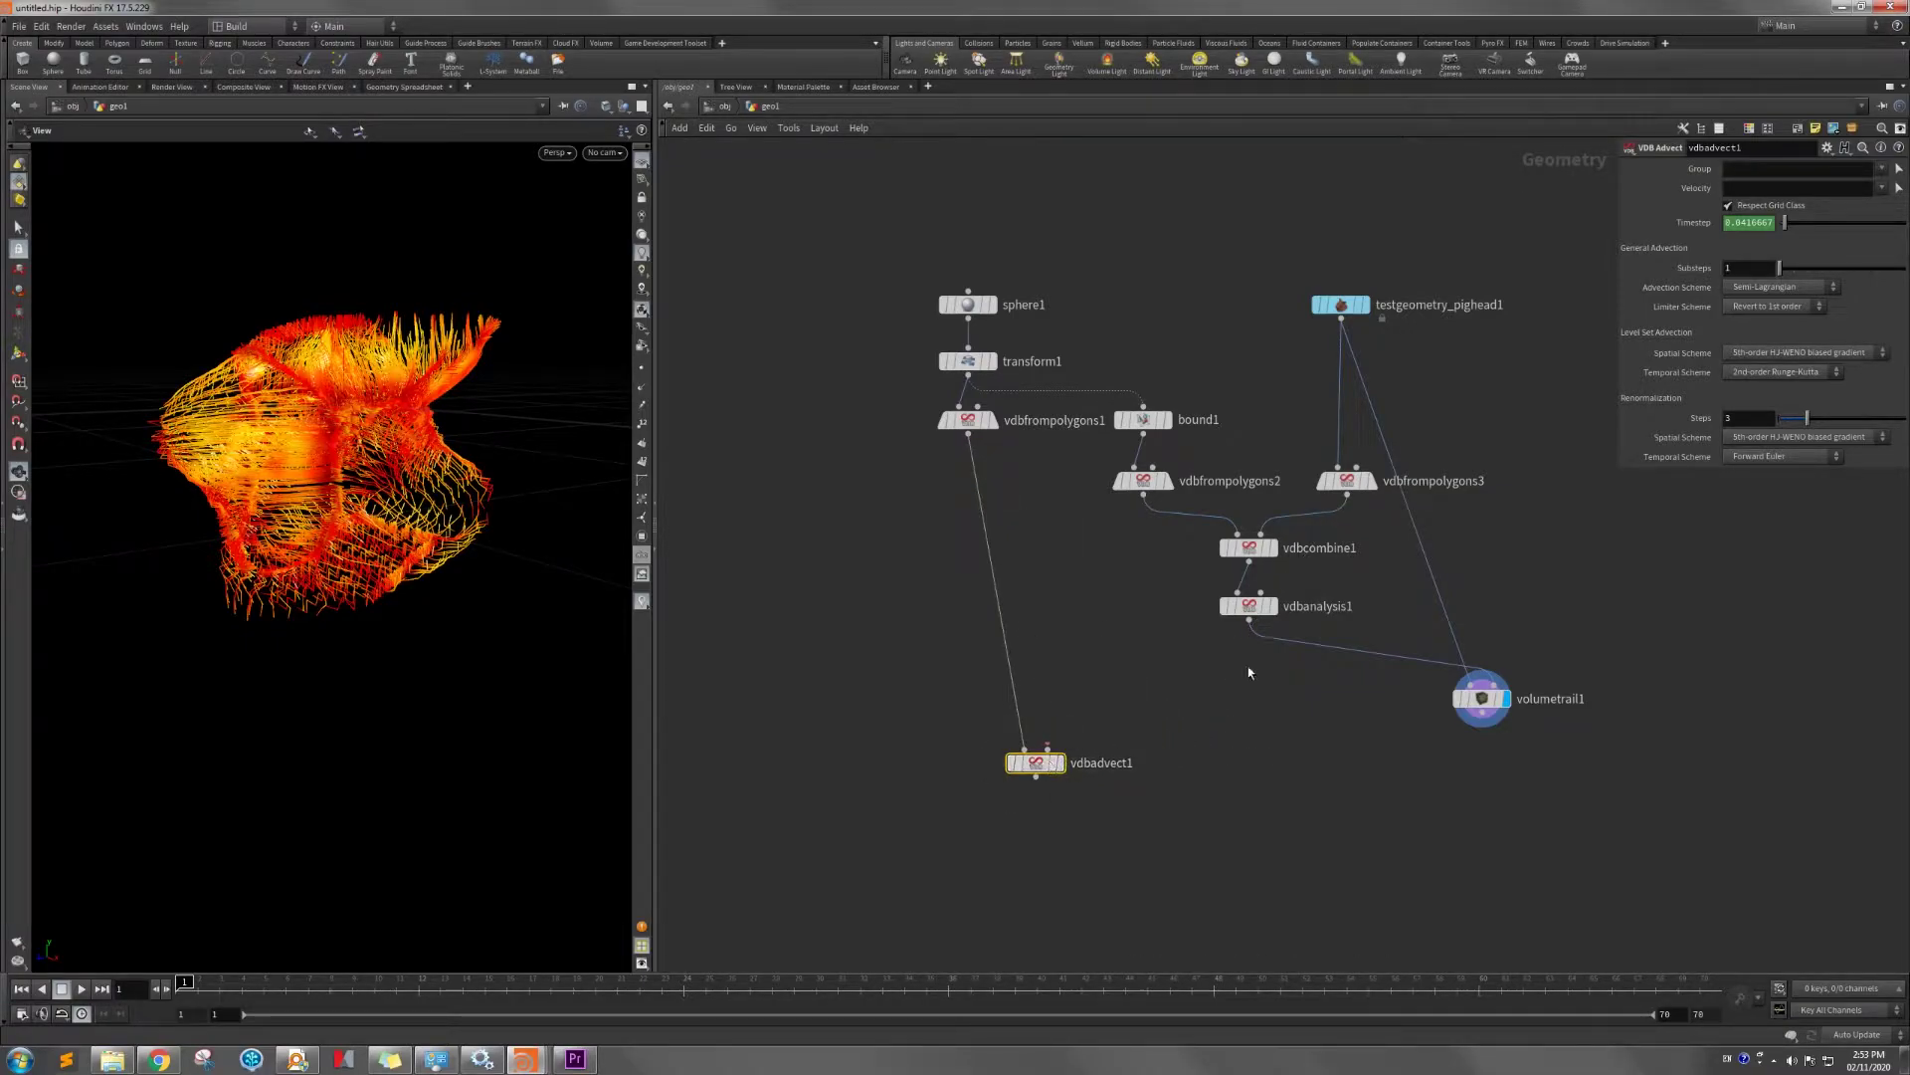
left_click_drag(1250, 622, 1048, 749)
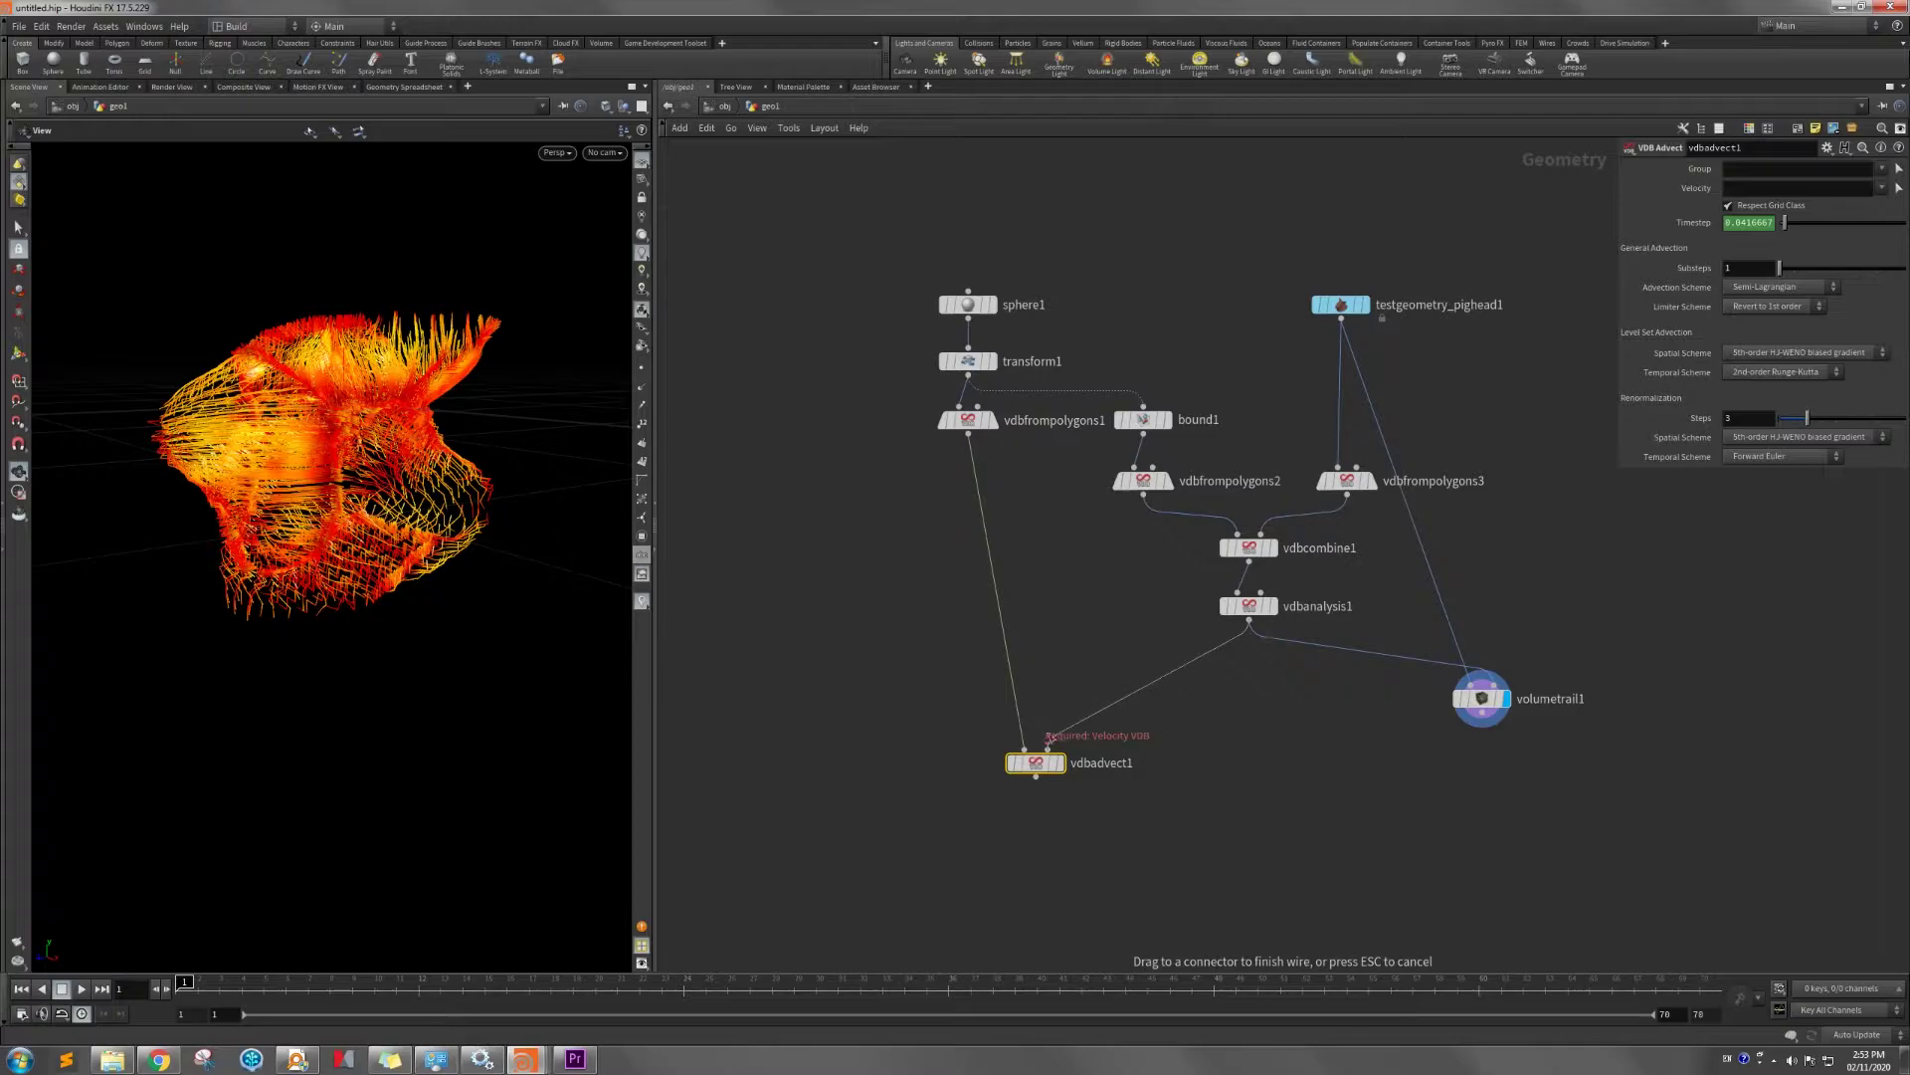
left_click(1059, 763)
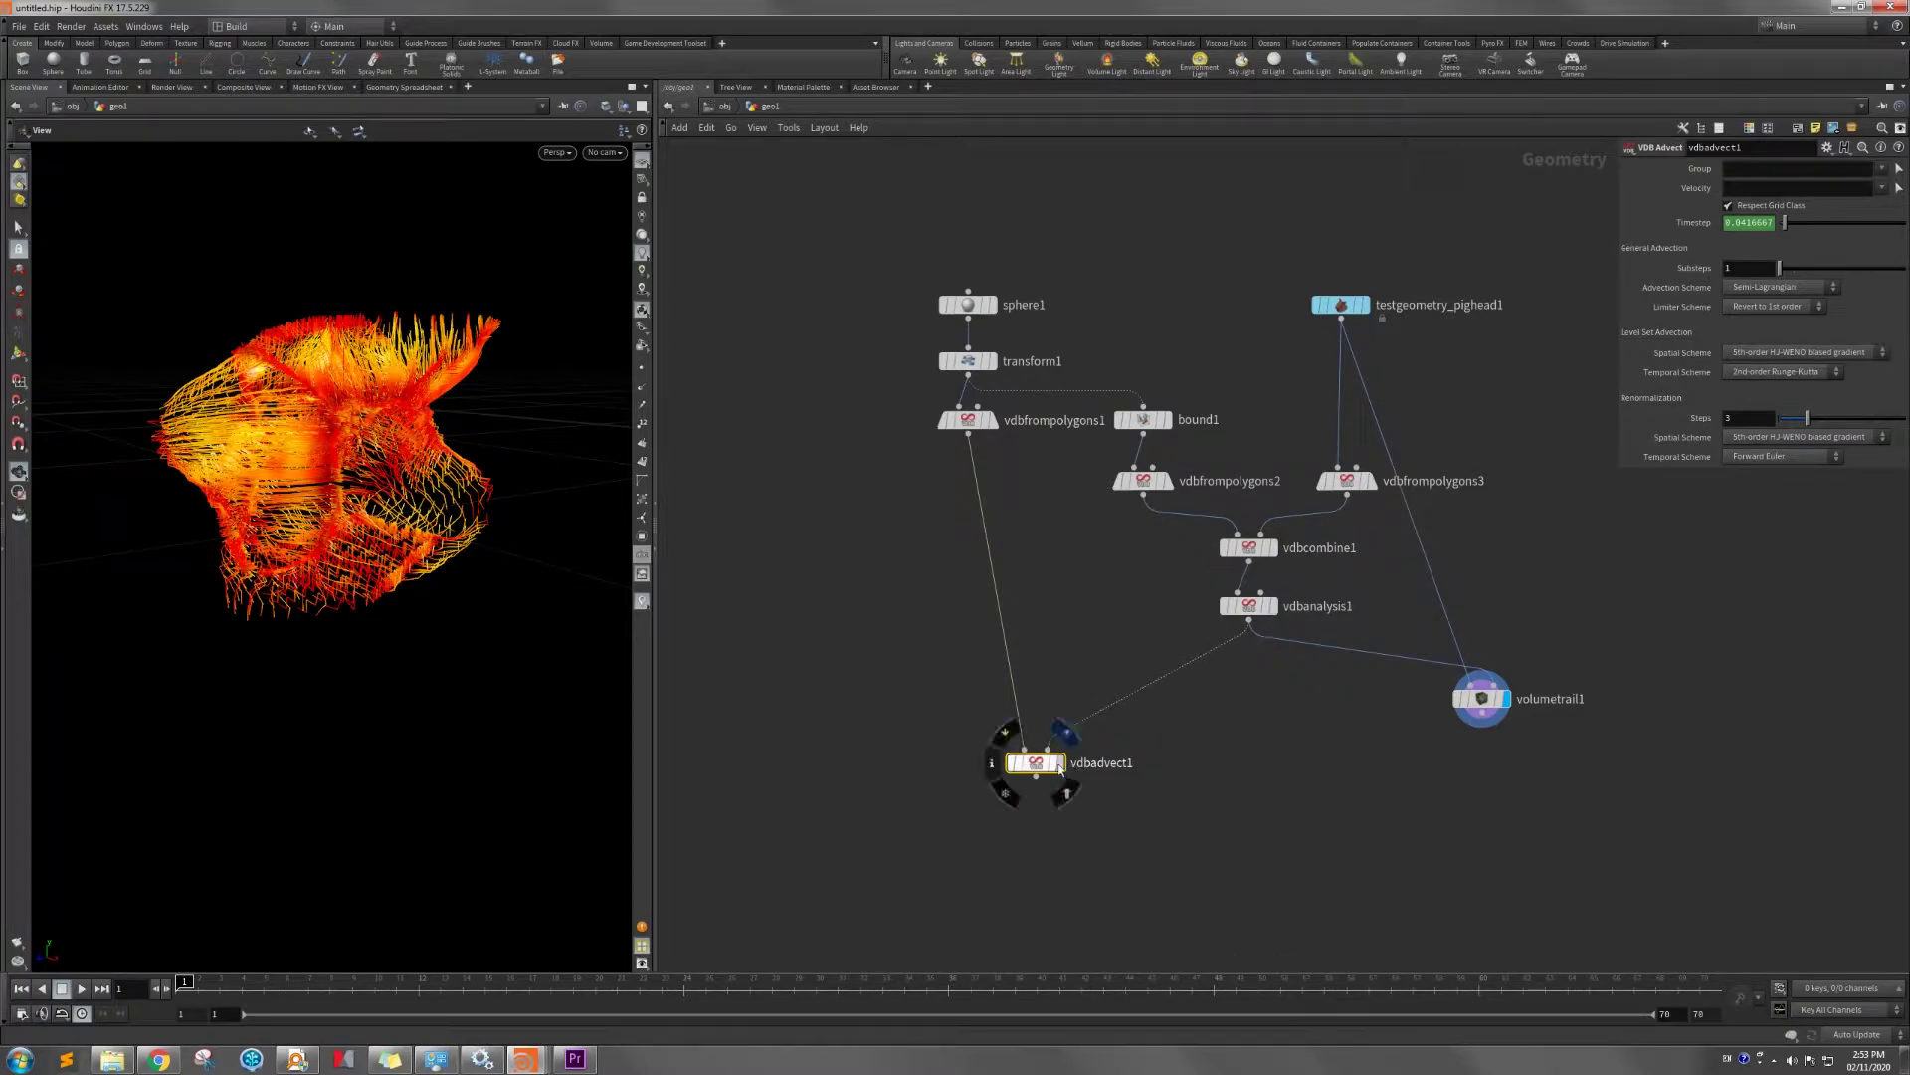
Play the timeline to test the VDB Advect result, return to frame 1 and move the node farther down the network.
left_click(81, 991)
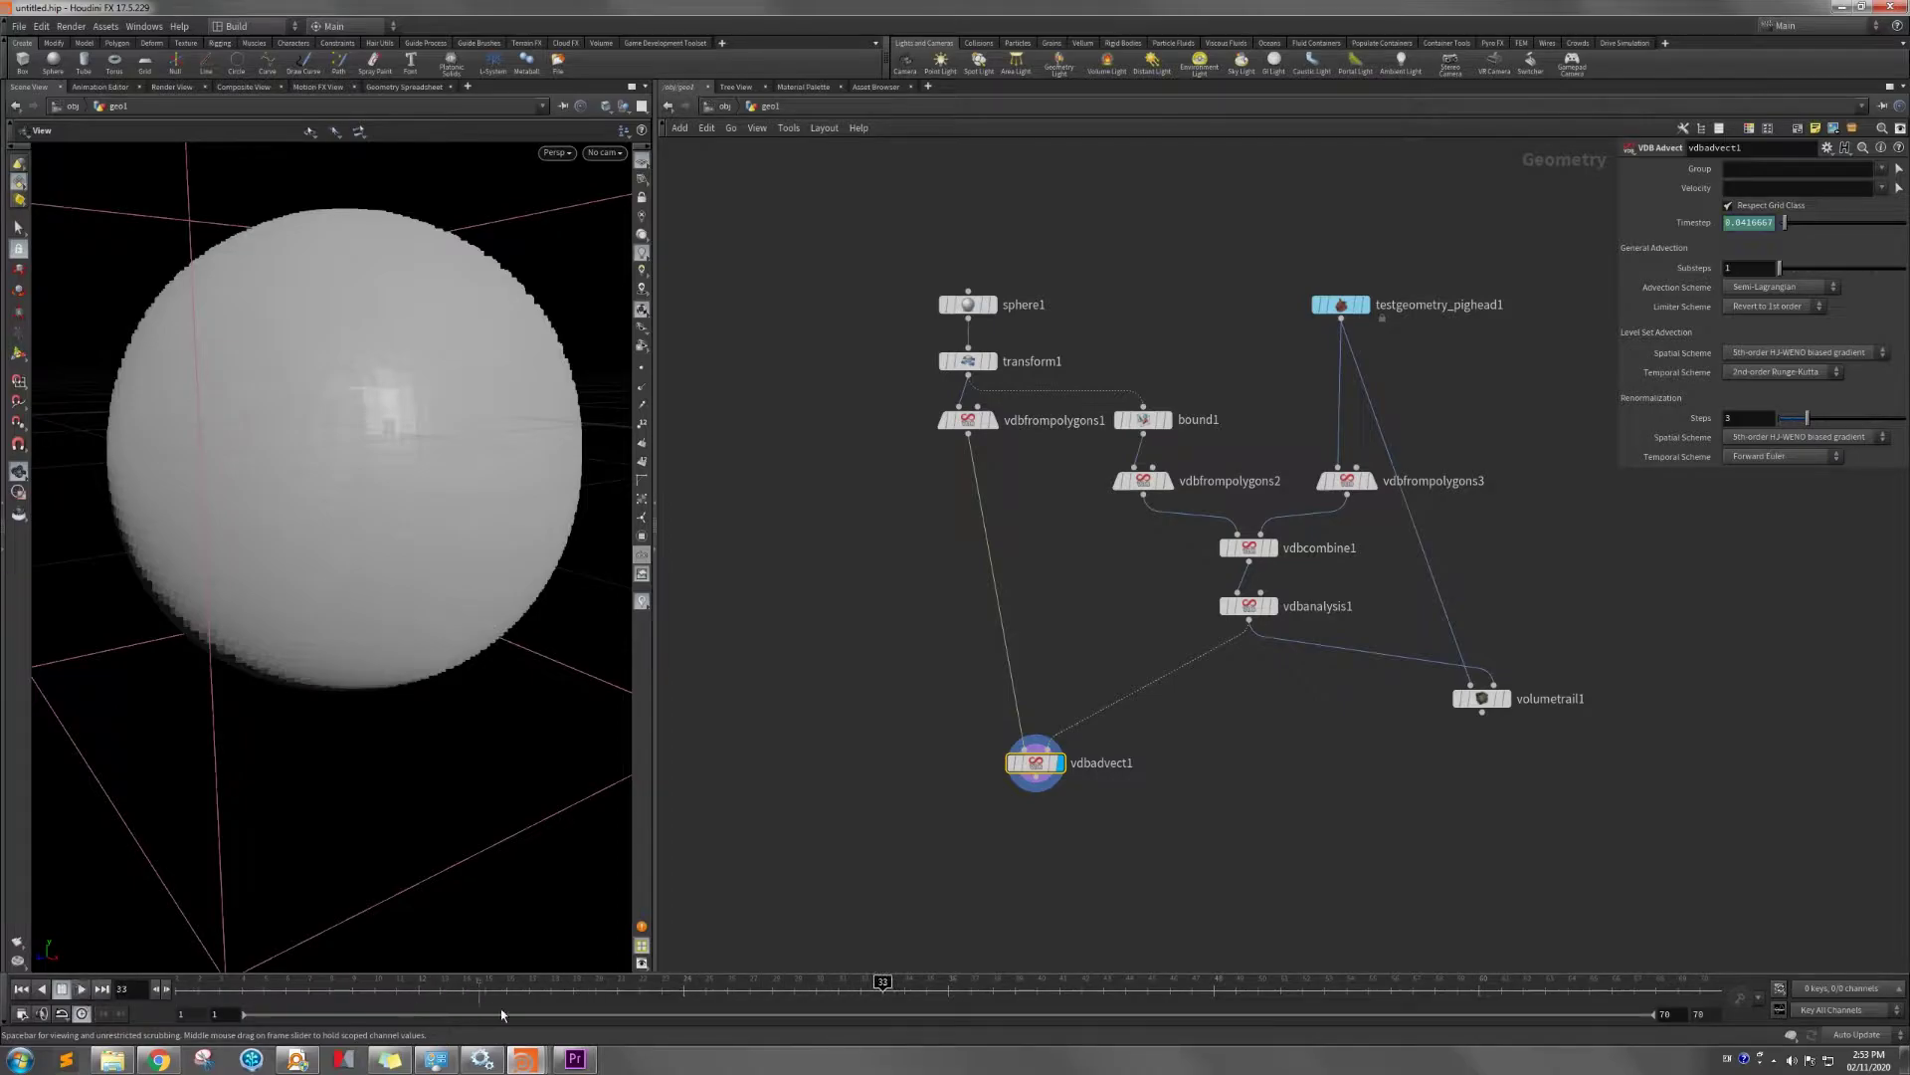
left_click_drag(888, 986, 180, 982)
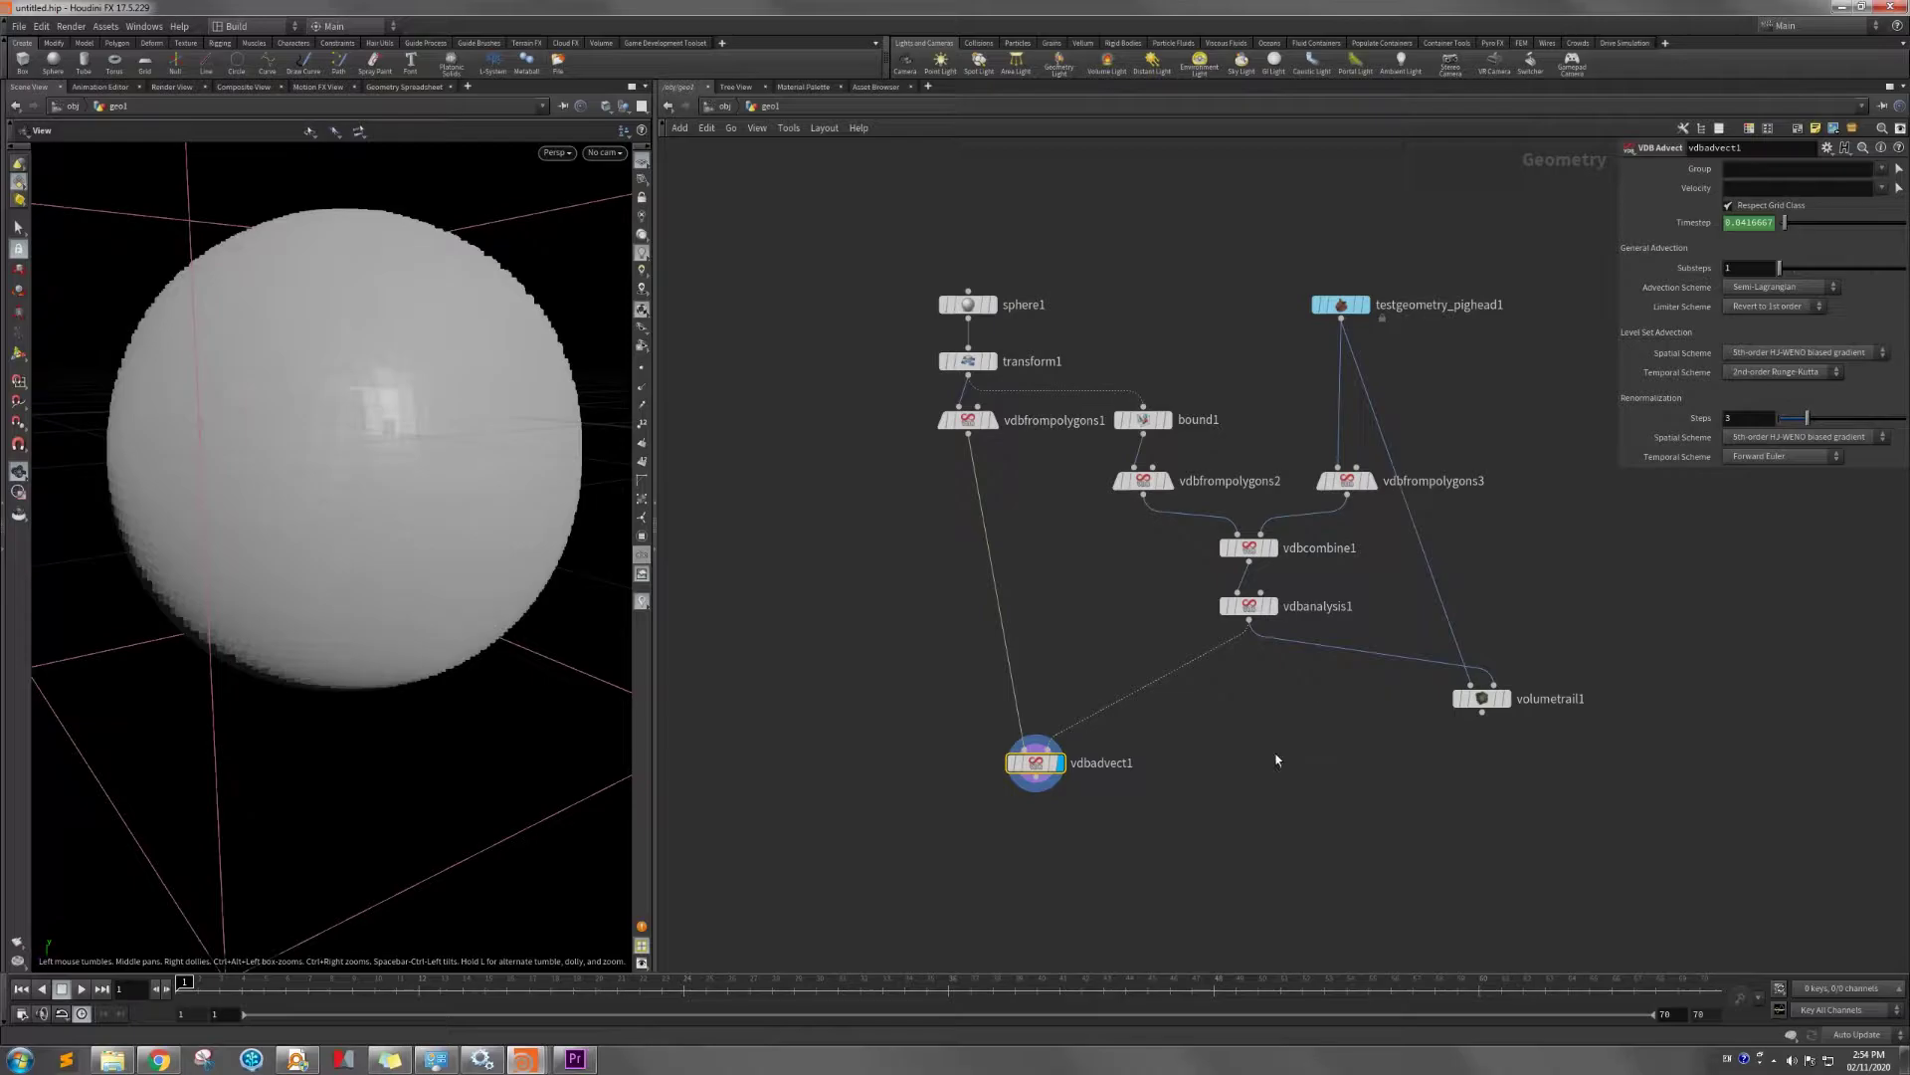
mouse_move(1036, 762)
left_mouse_down()
mouse_move(1066, 778)
mouse_move(1063, 759)
left_mouse_up()
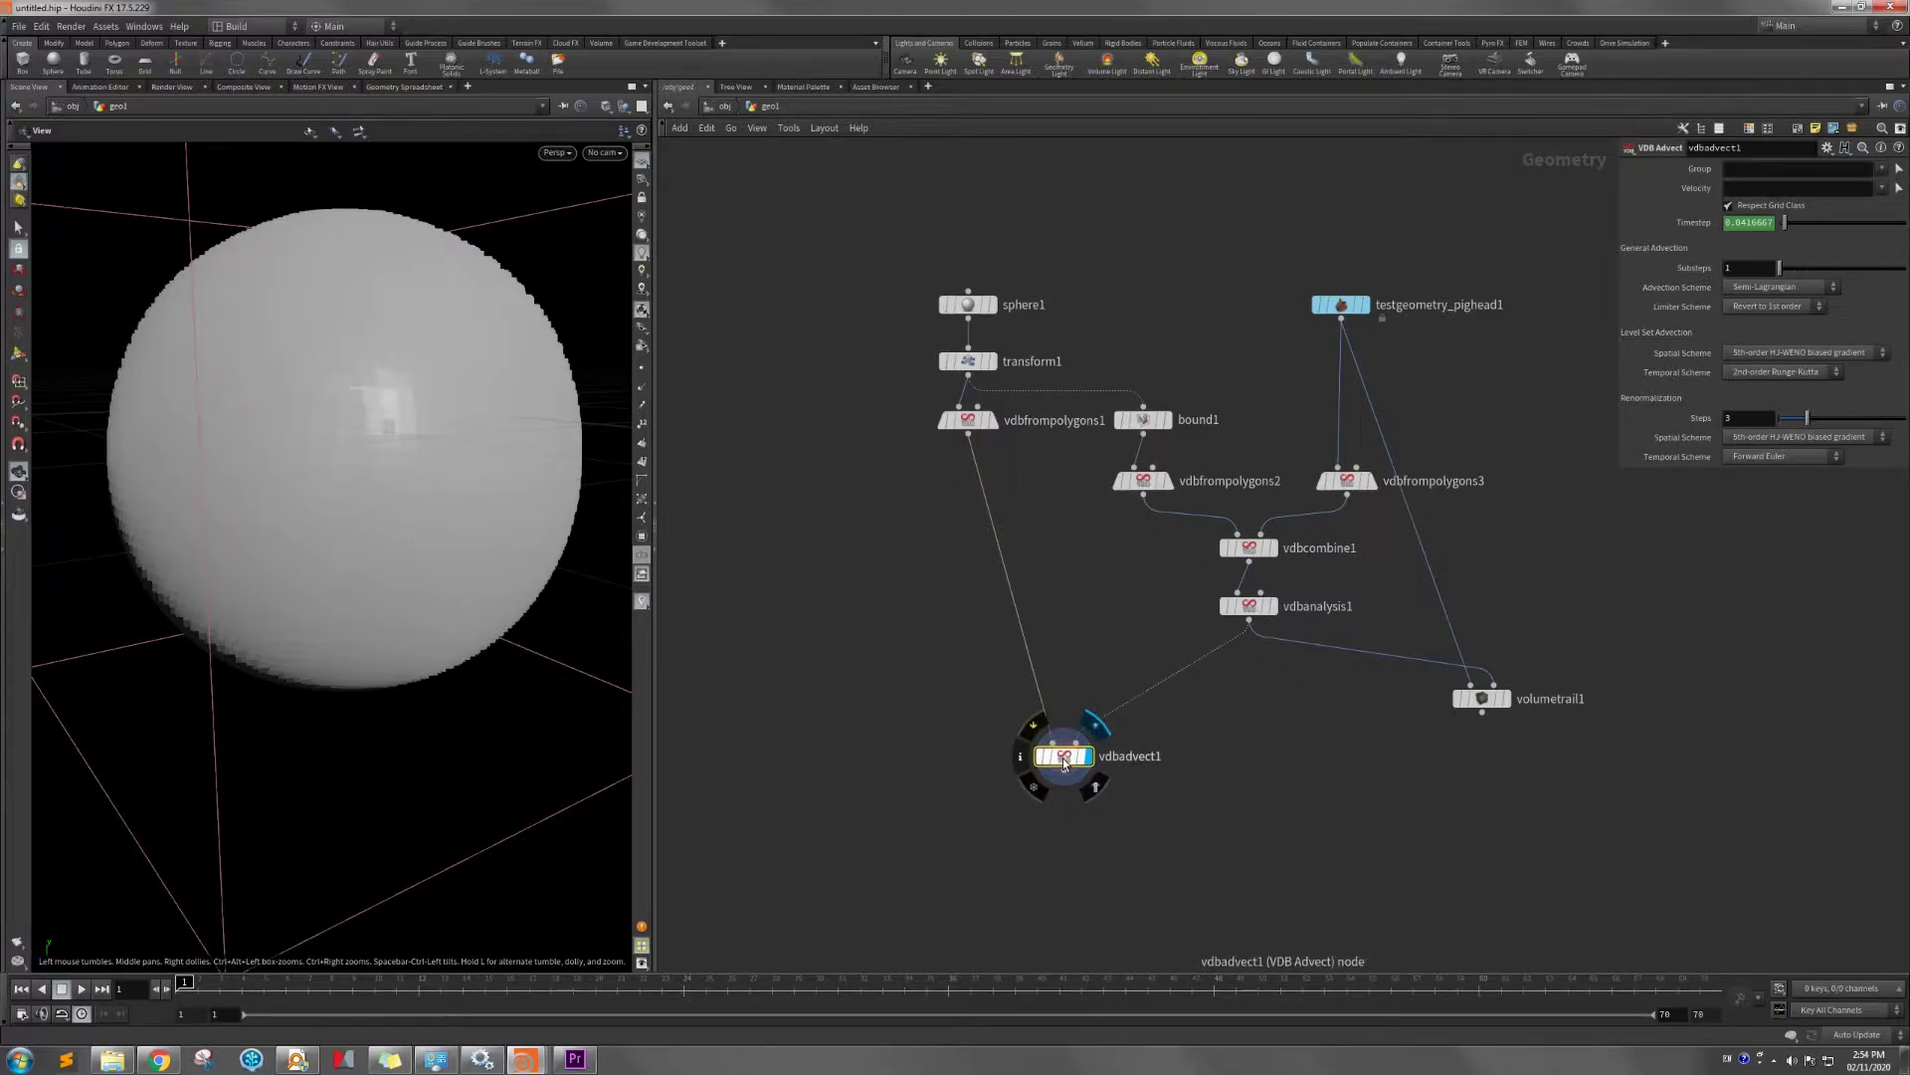
key("l")
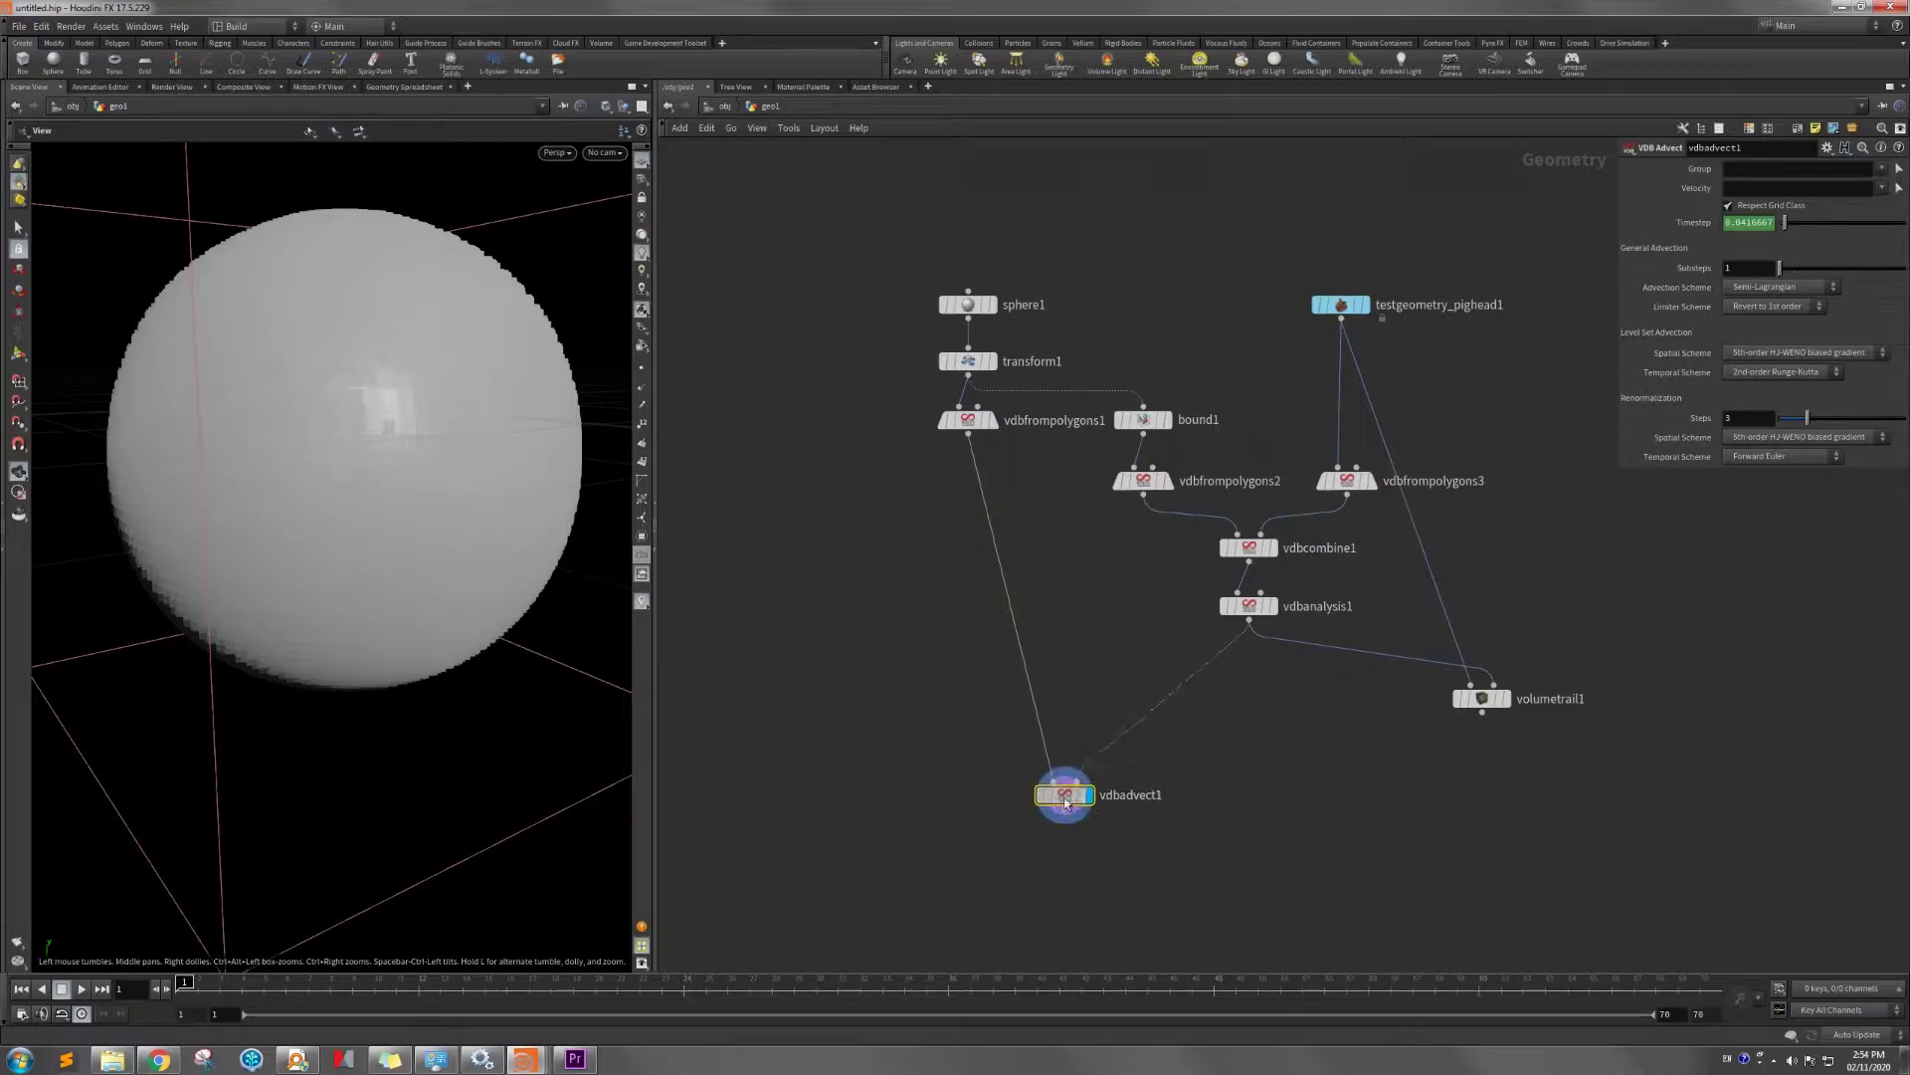
Display the sphere's VDB and add a Solver node taking it as first input and the VDB Analysis output as second.
left_click(967, 418)
key("Tab")
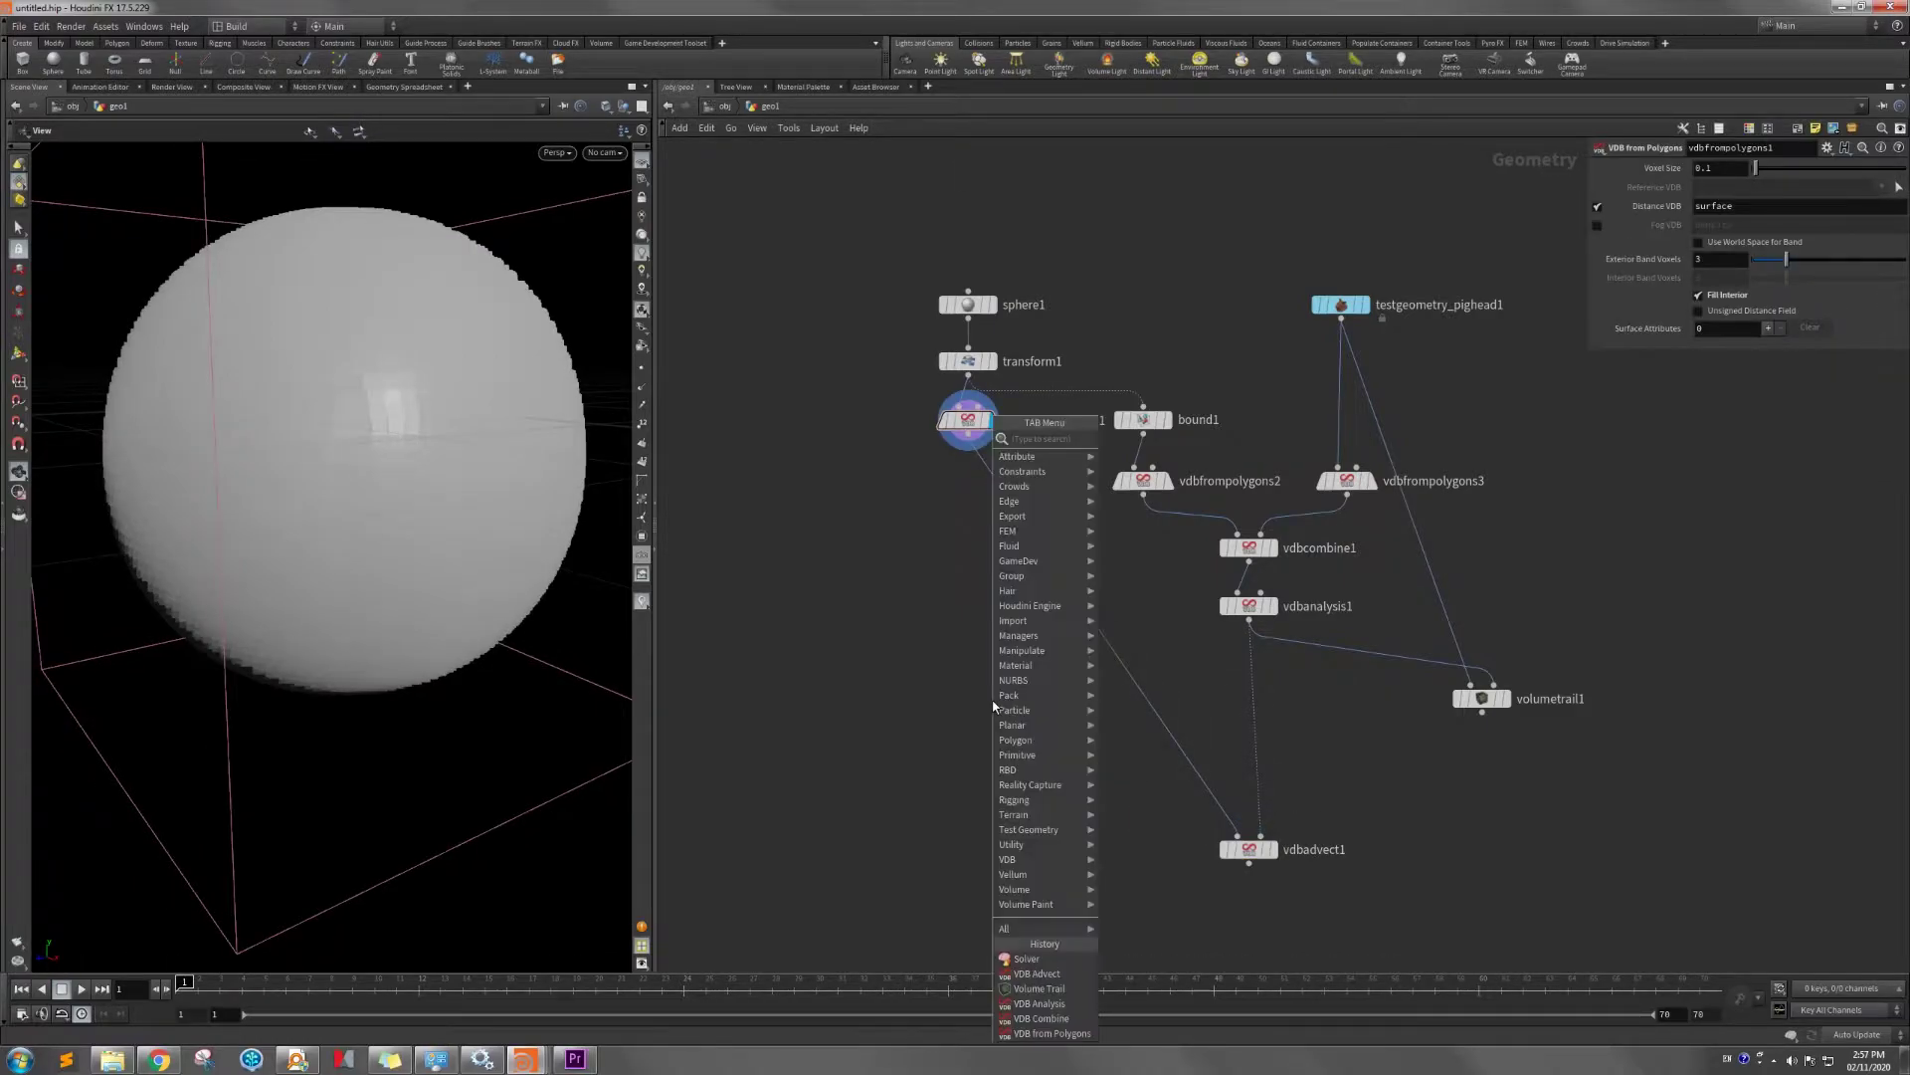
type("solver")
key("Return")
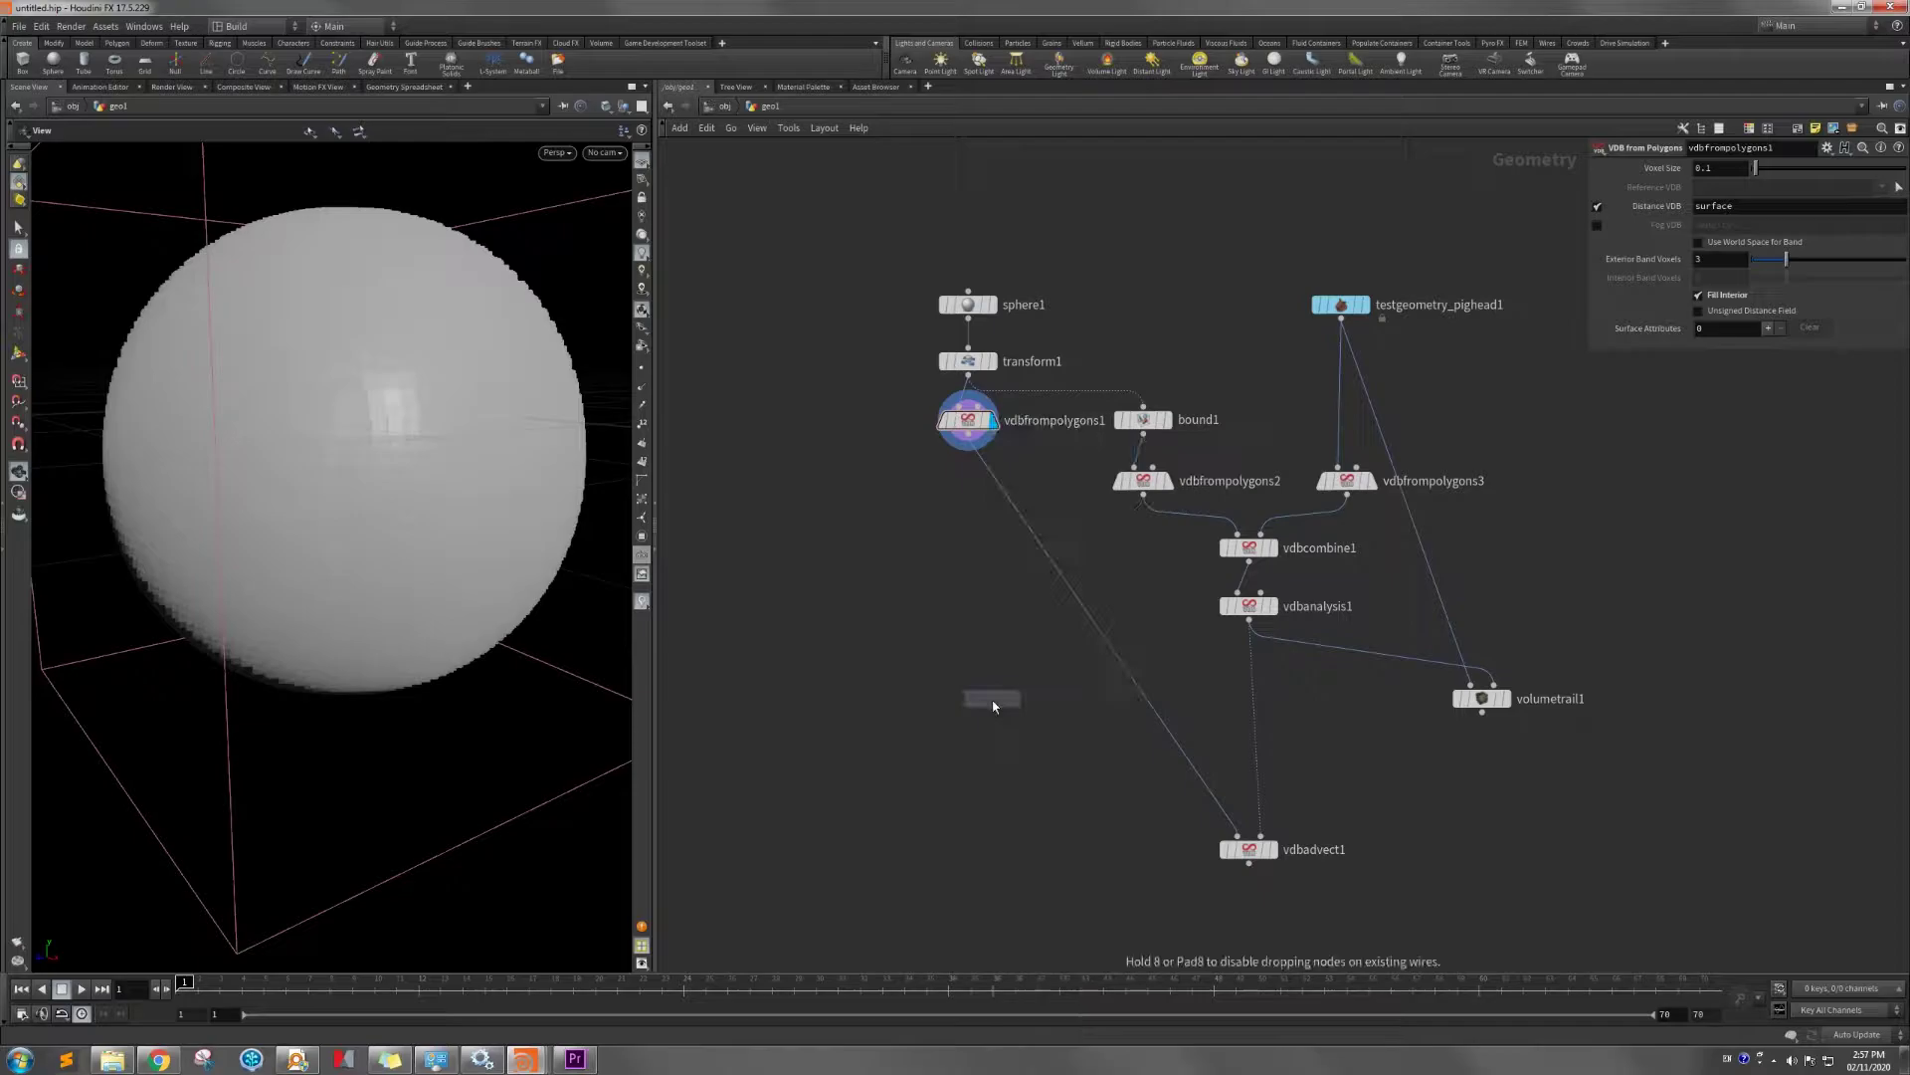
left_click(998, 767)
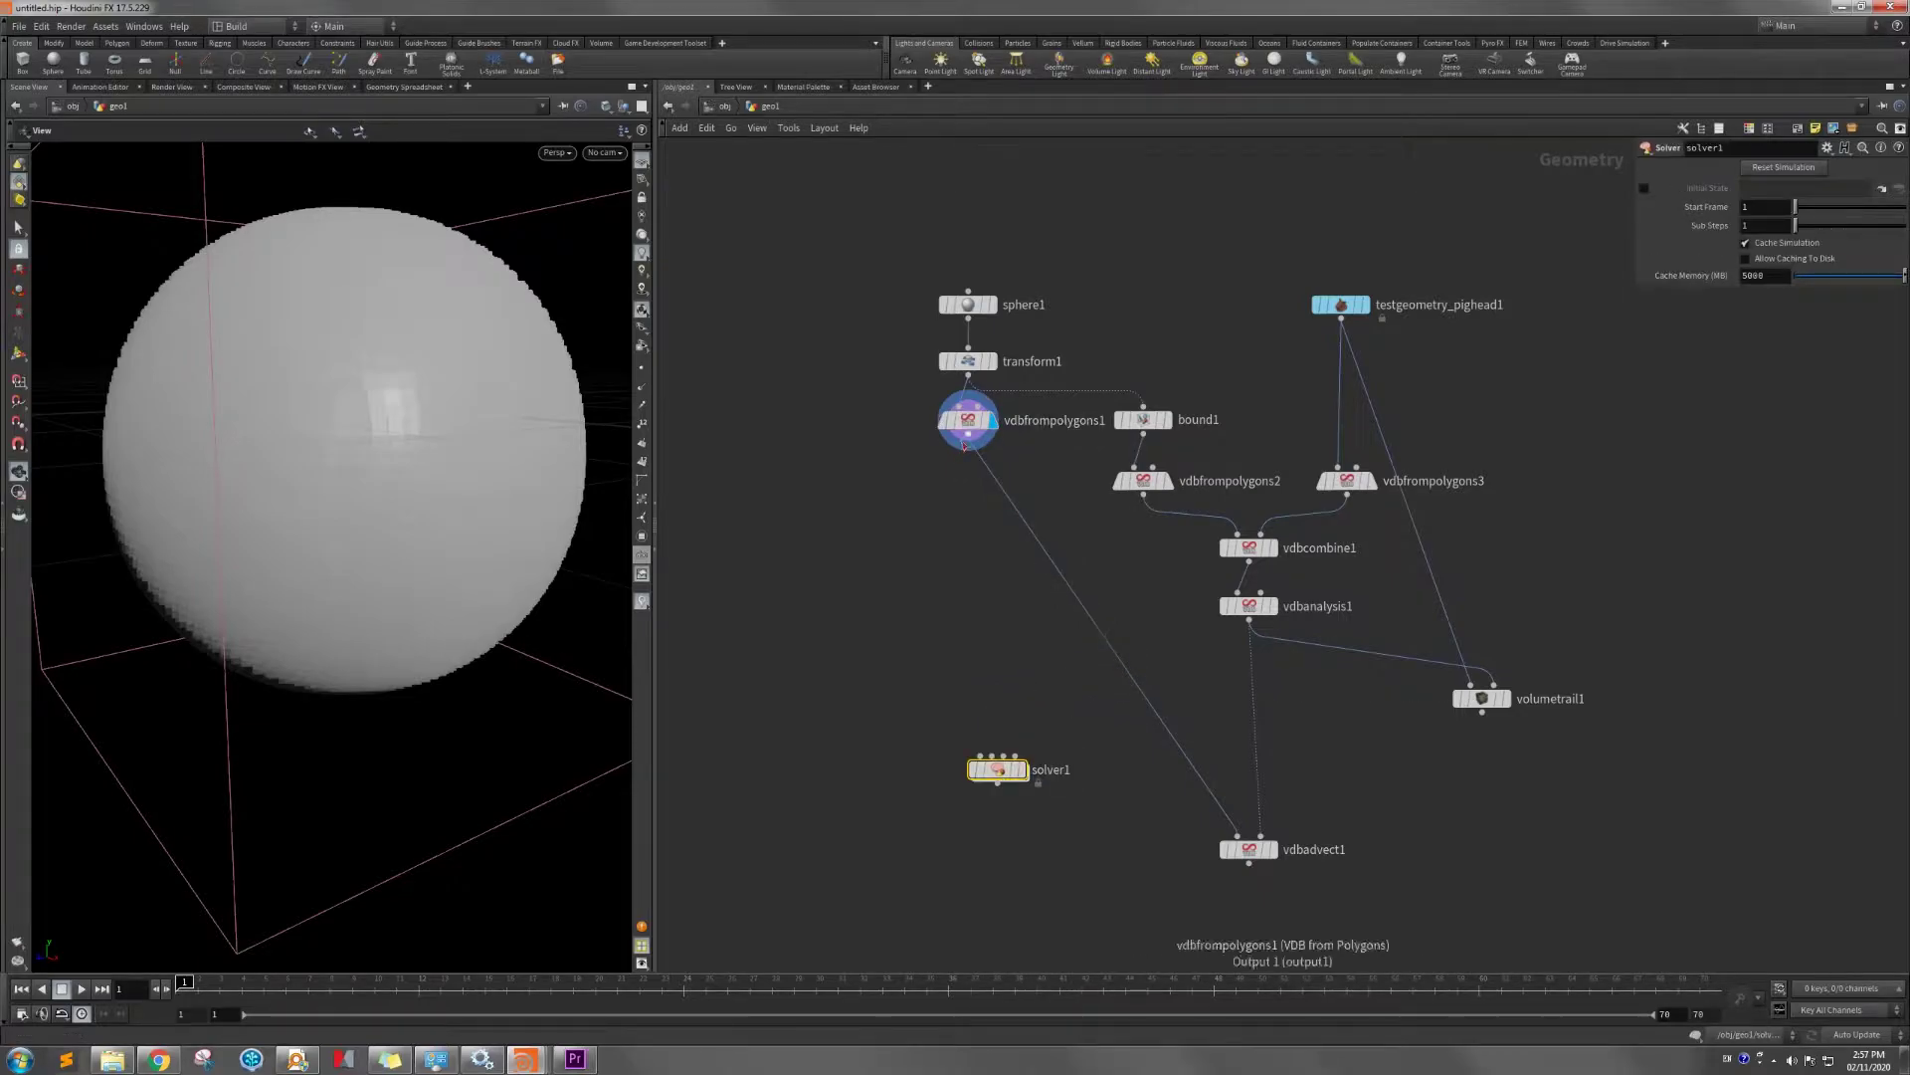
left_click_drag(1249, 624, 981, 791)
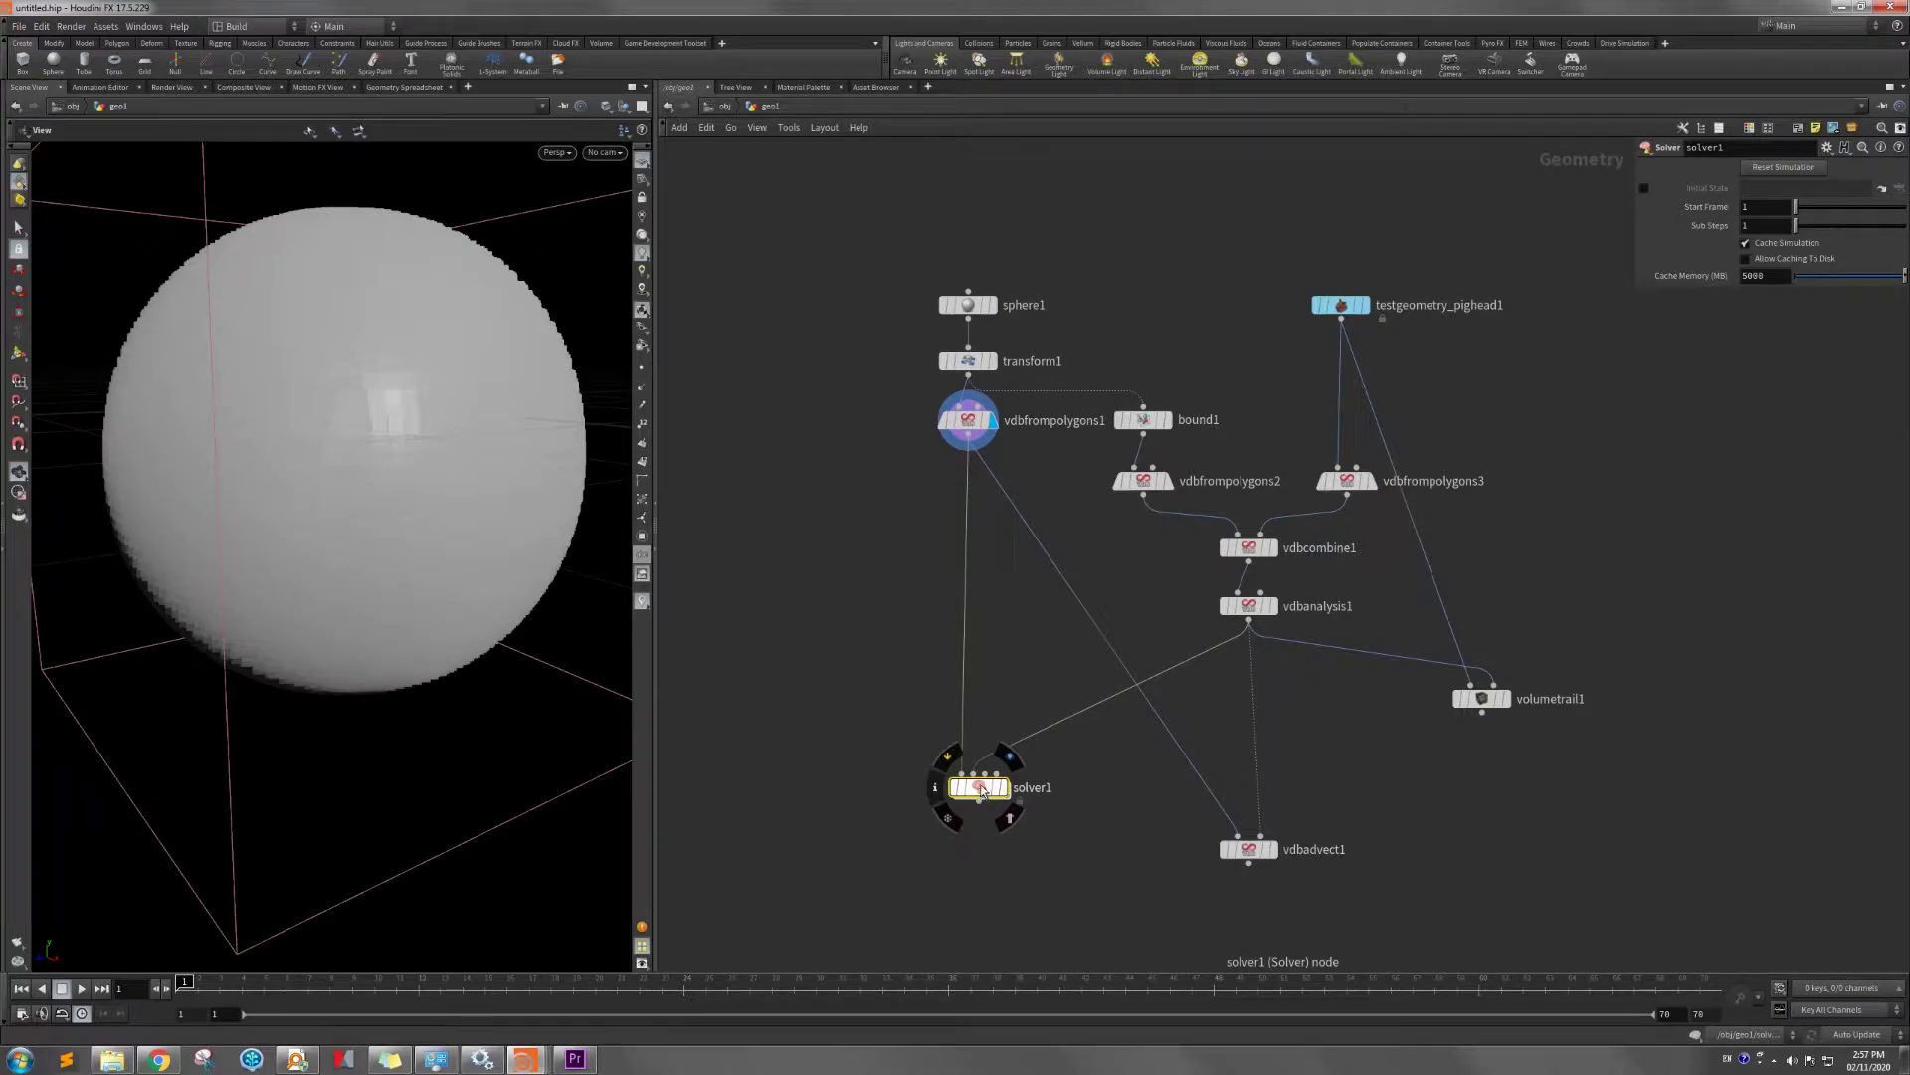
Inside the Solver, add a displayed VDB Advect node fed by Prev_Frame as first input and Input_2 as second.
double_click(981, 784)
key("Tab")
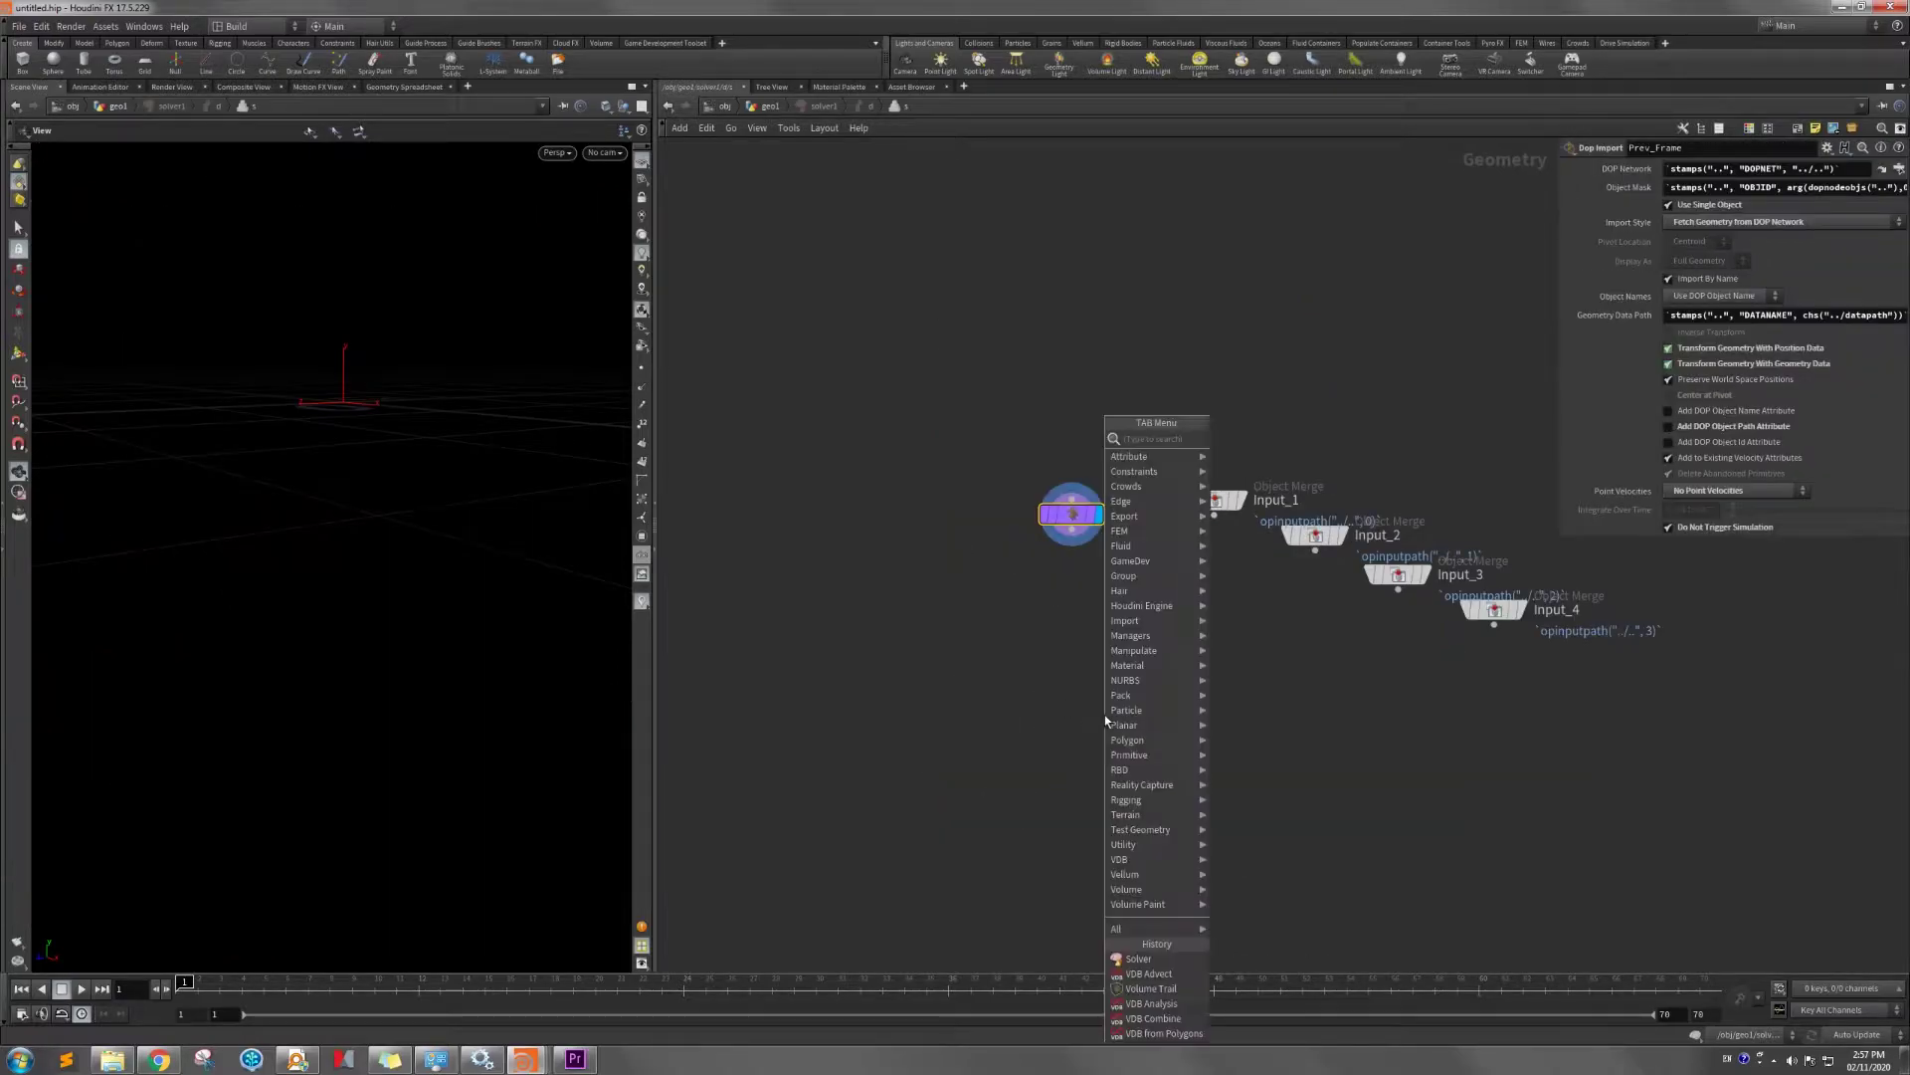
type("vdb")
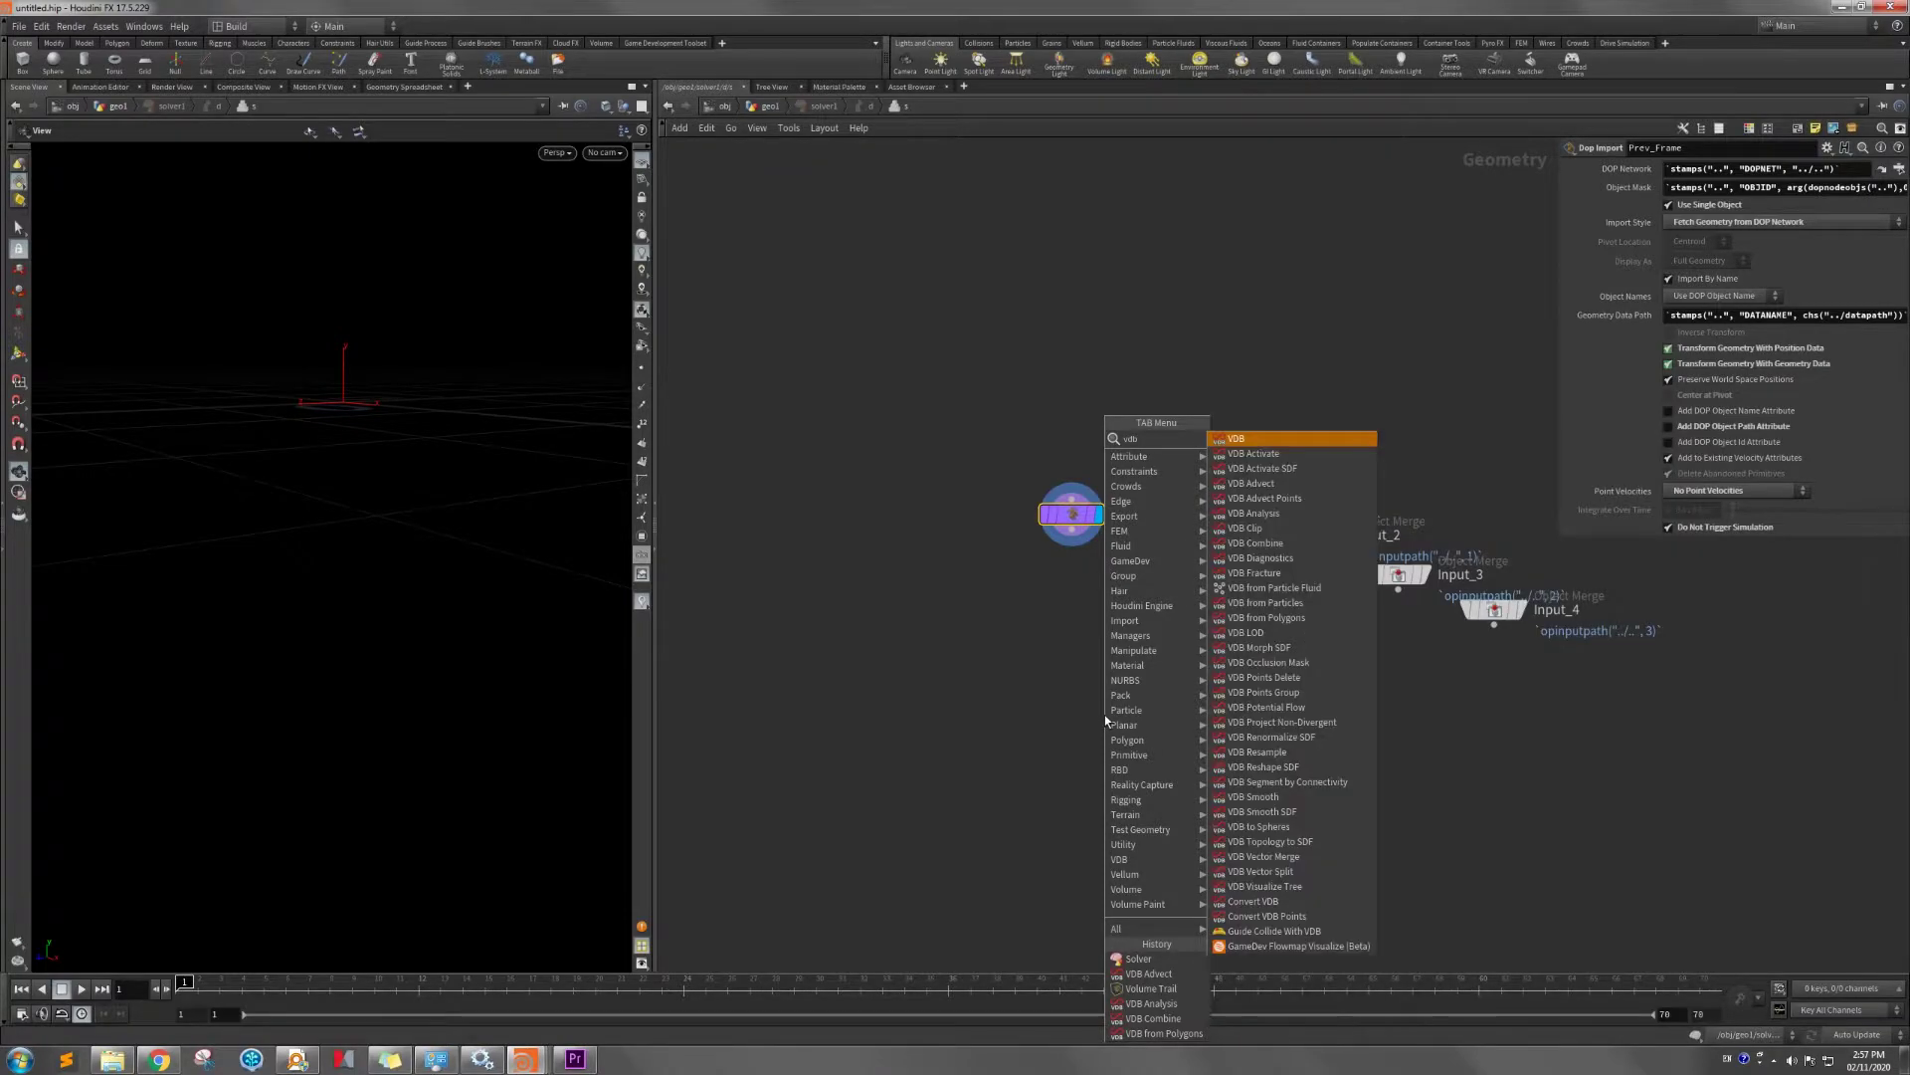
type("advect")
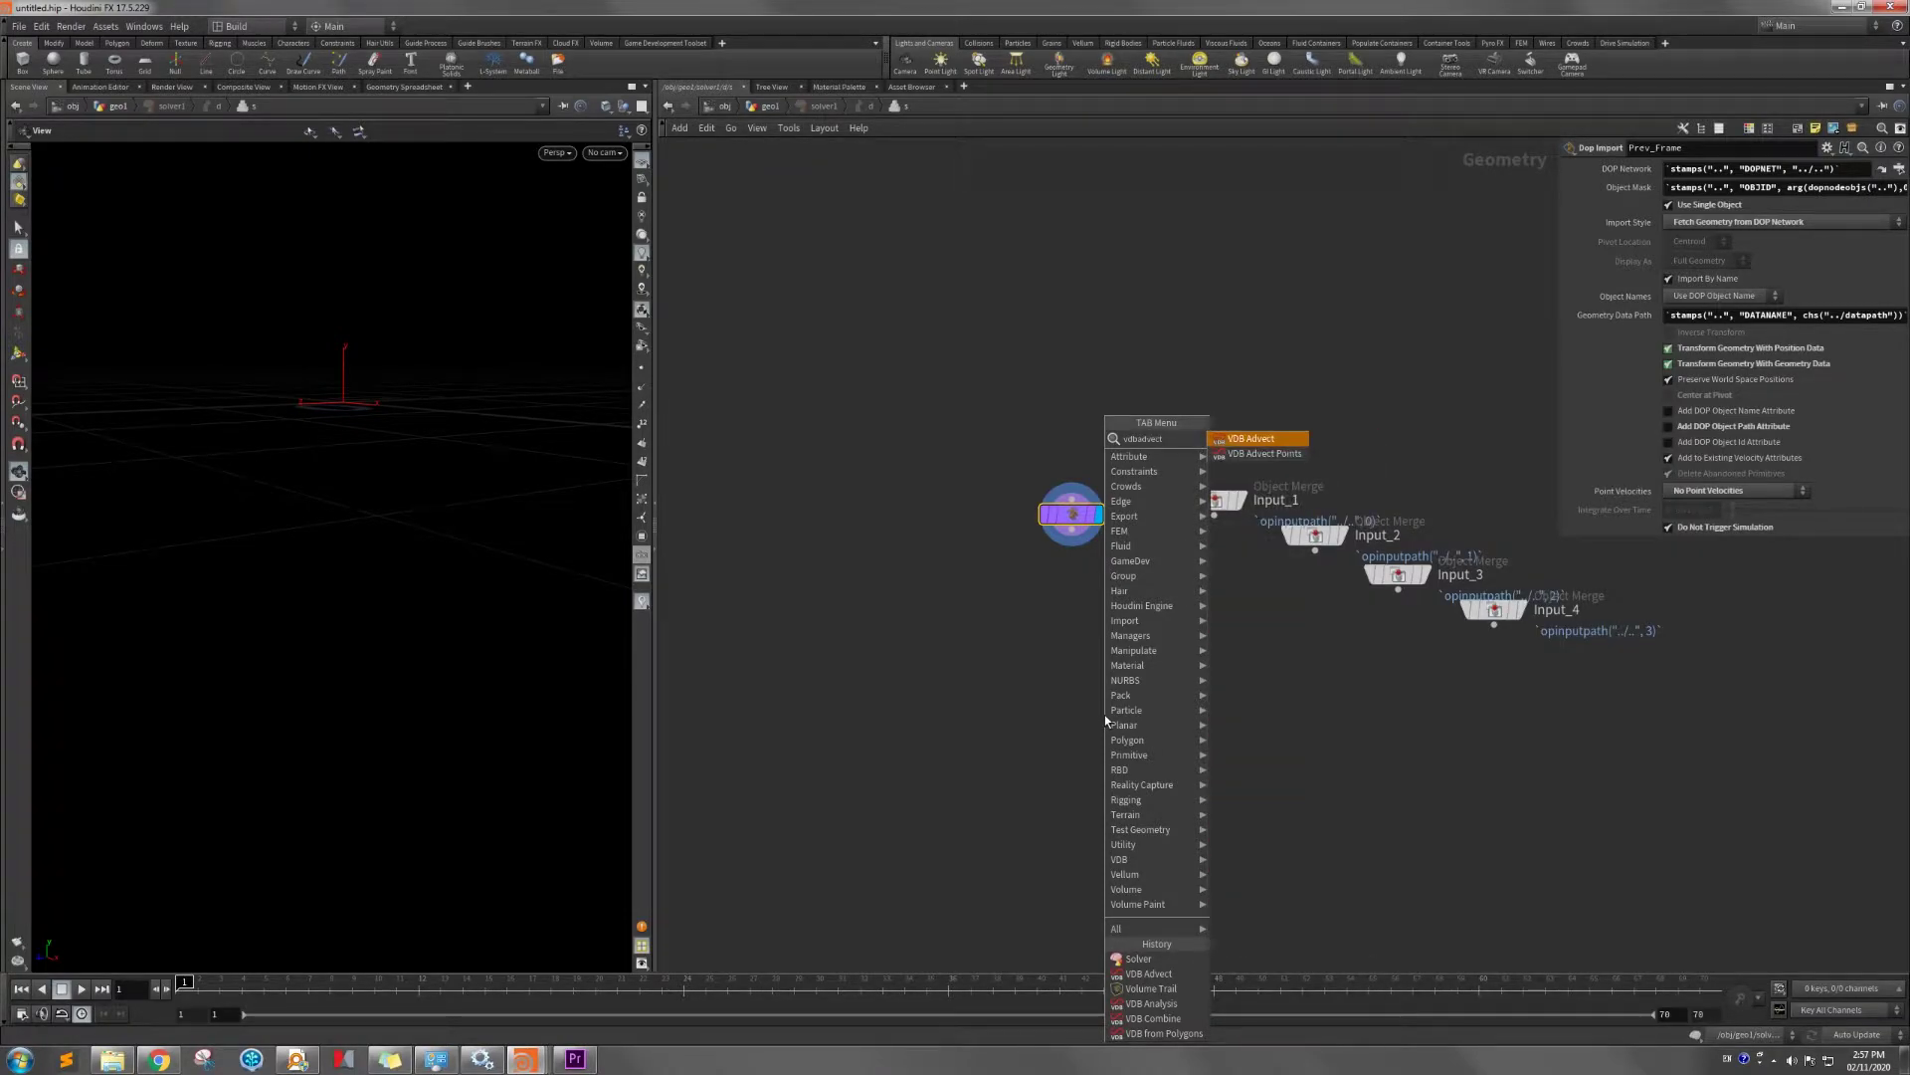
key("Return")
left_click(1104, 715)
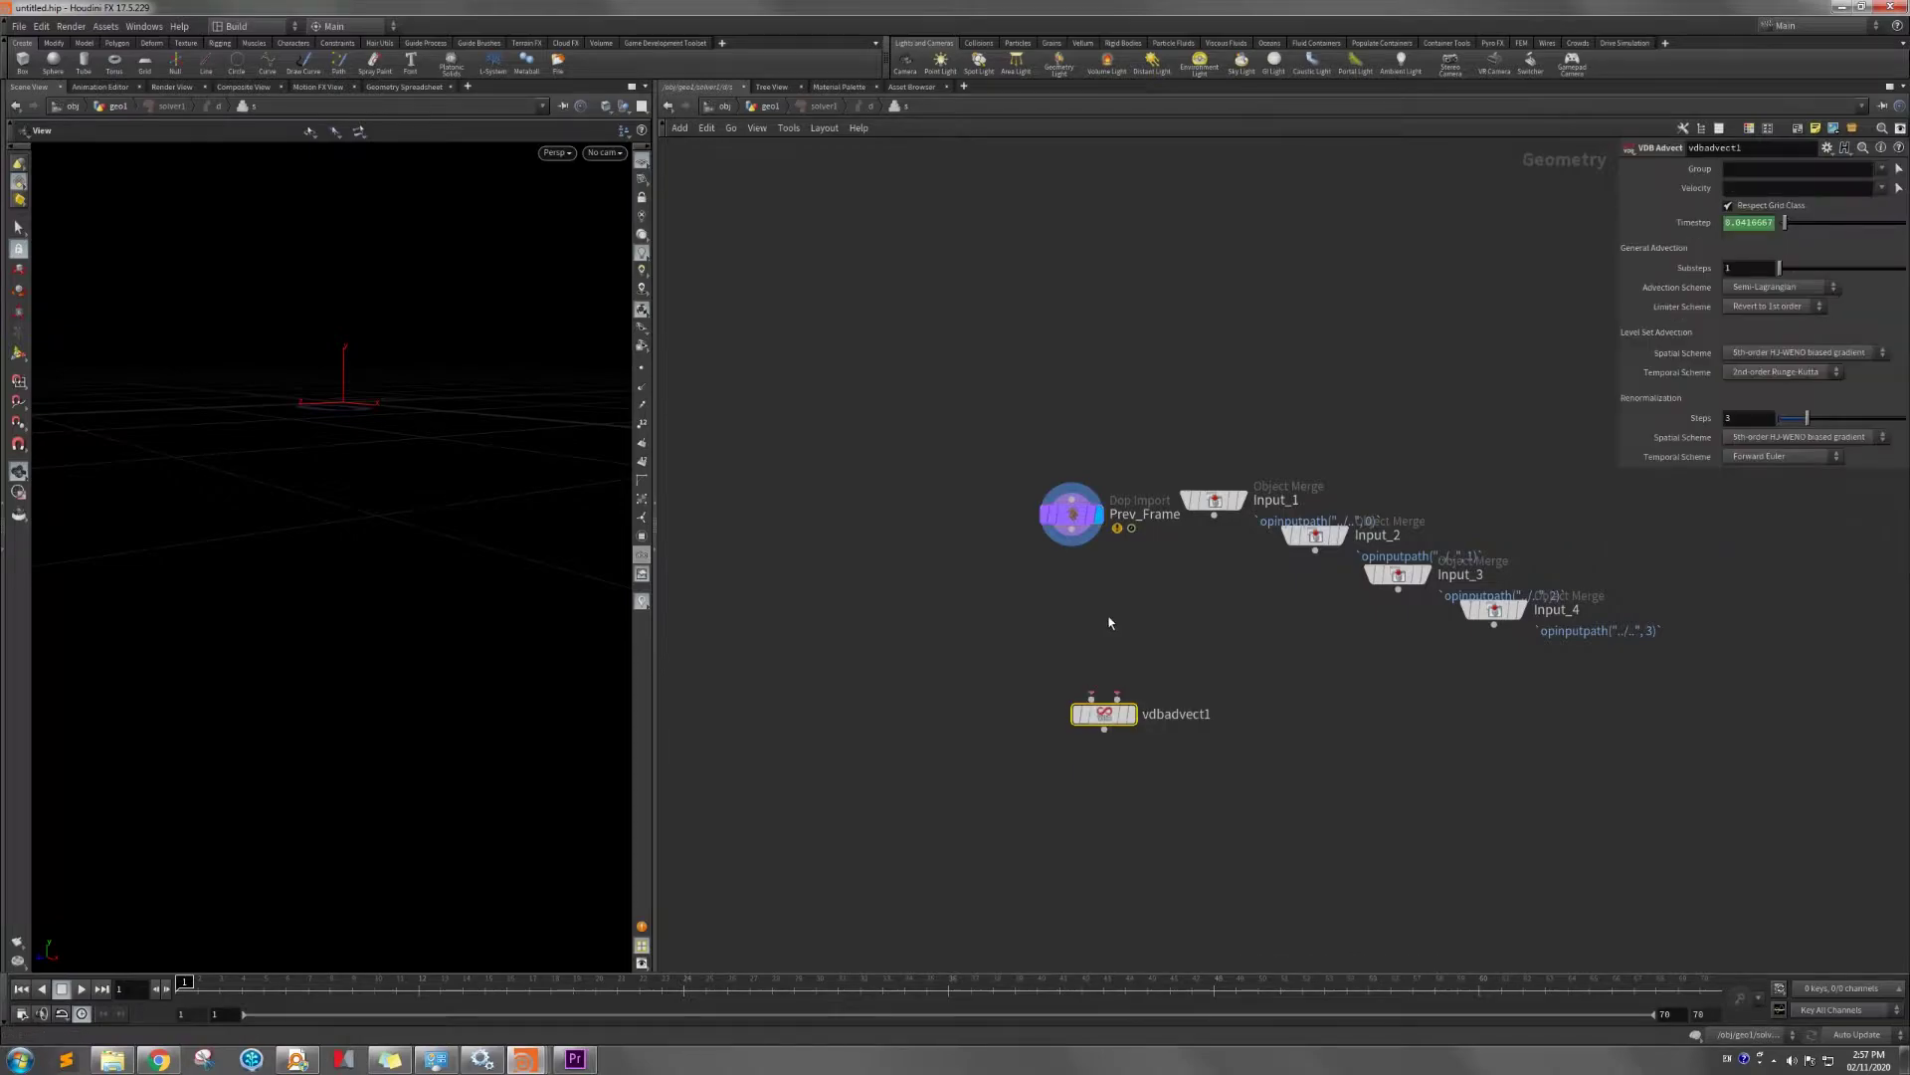
left_click_drag(1071, 538, 1079, 719)
left_click_drag(1315, 551, 1131, 783)
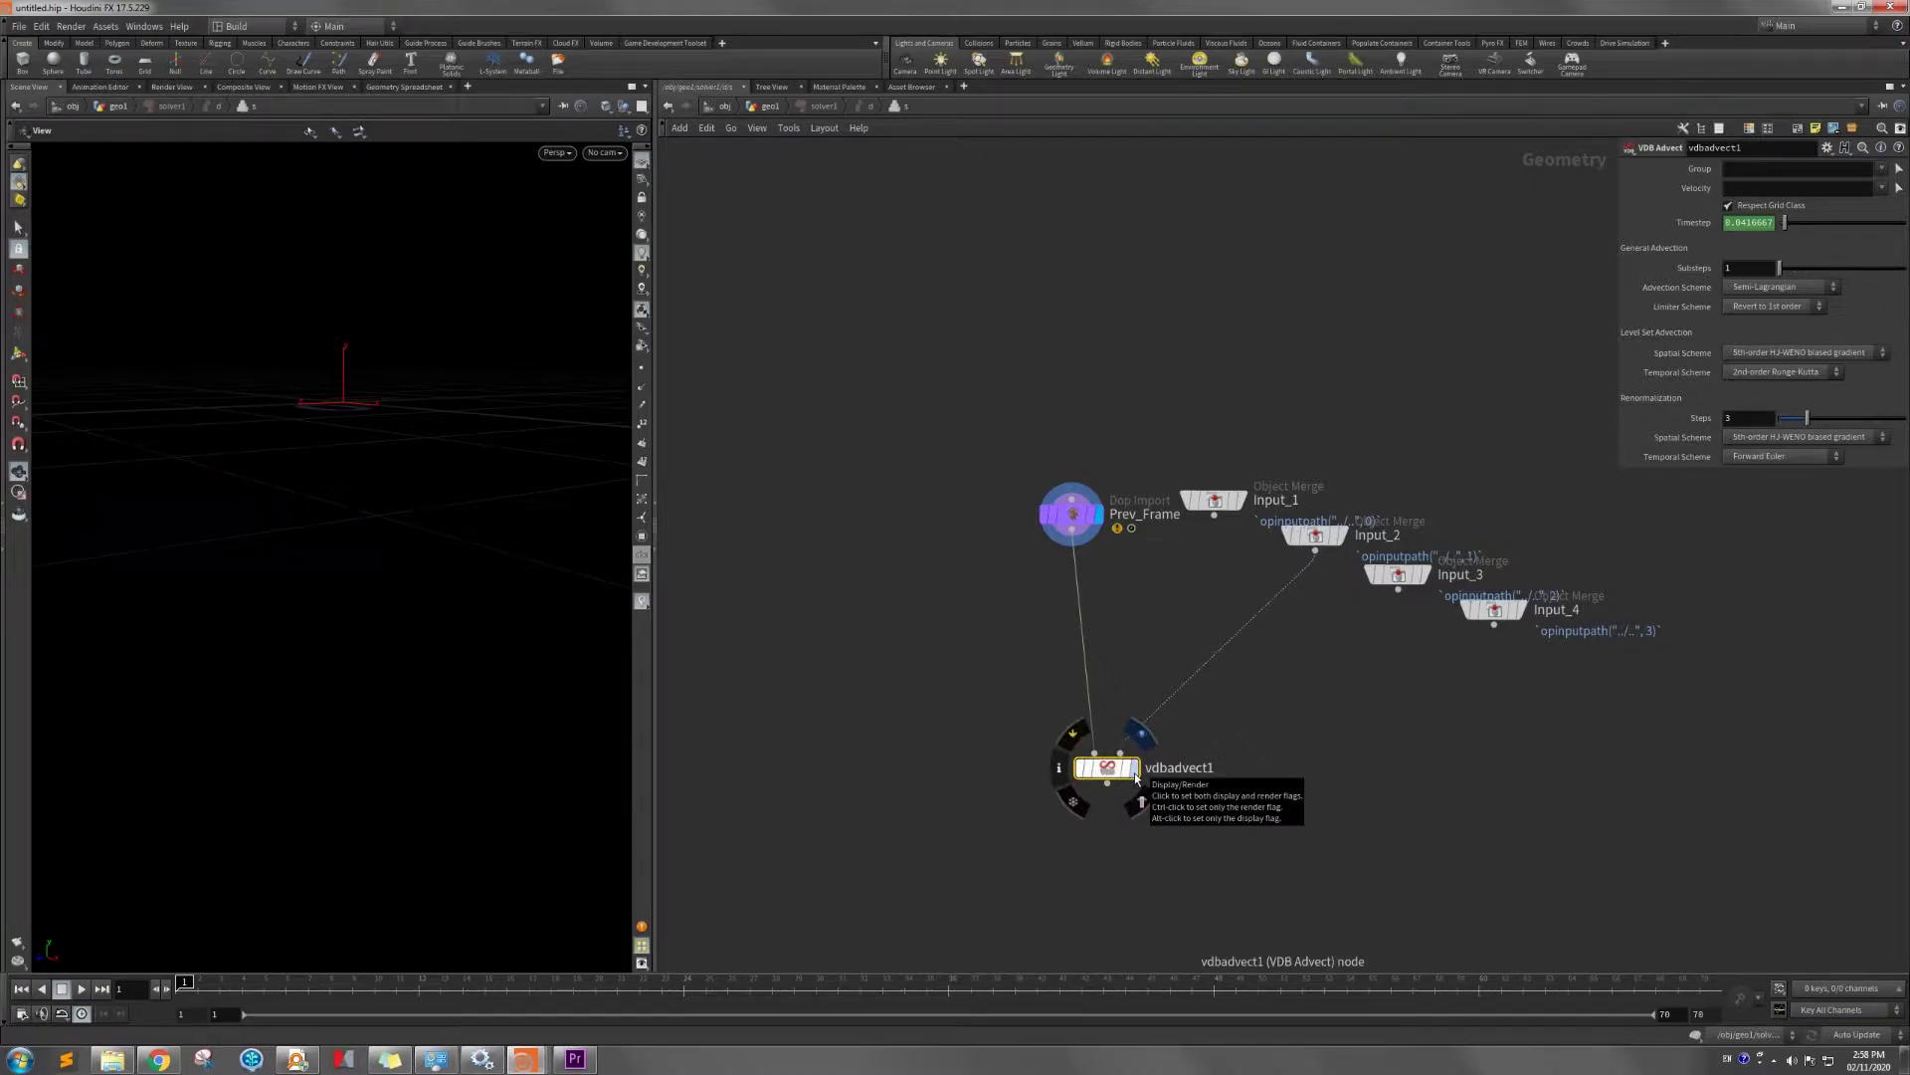
left_click(1138, 776)
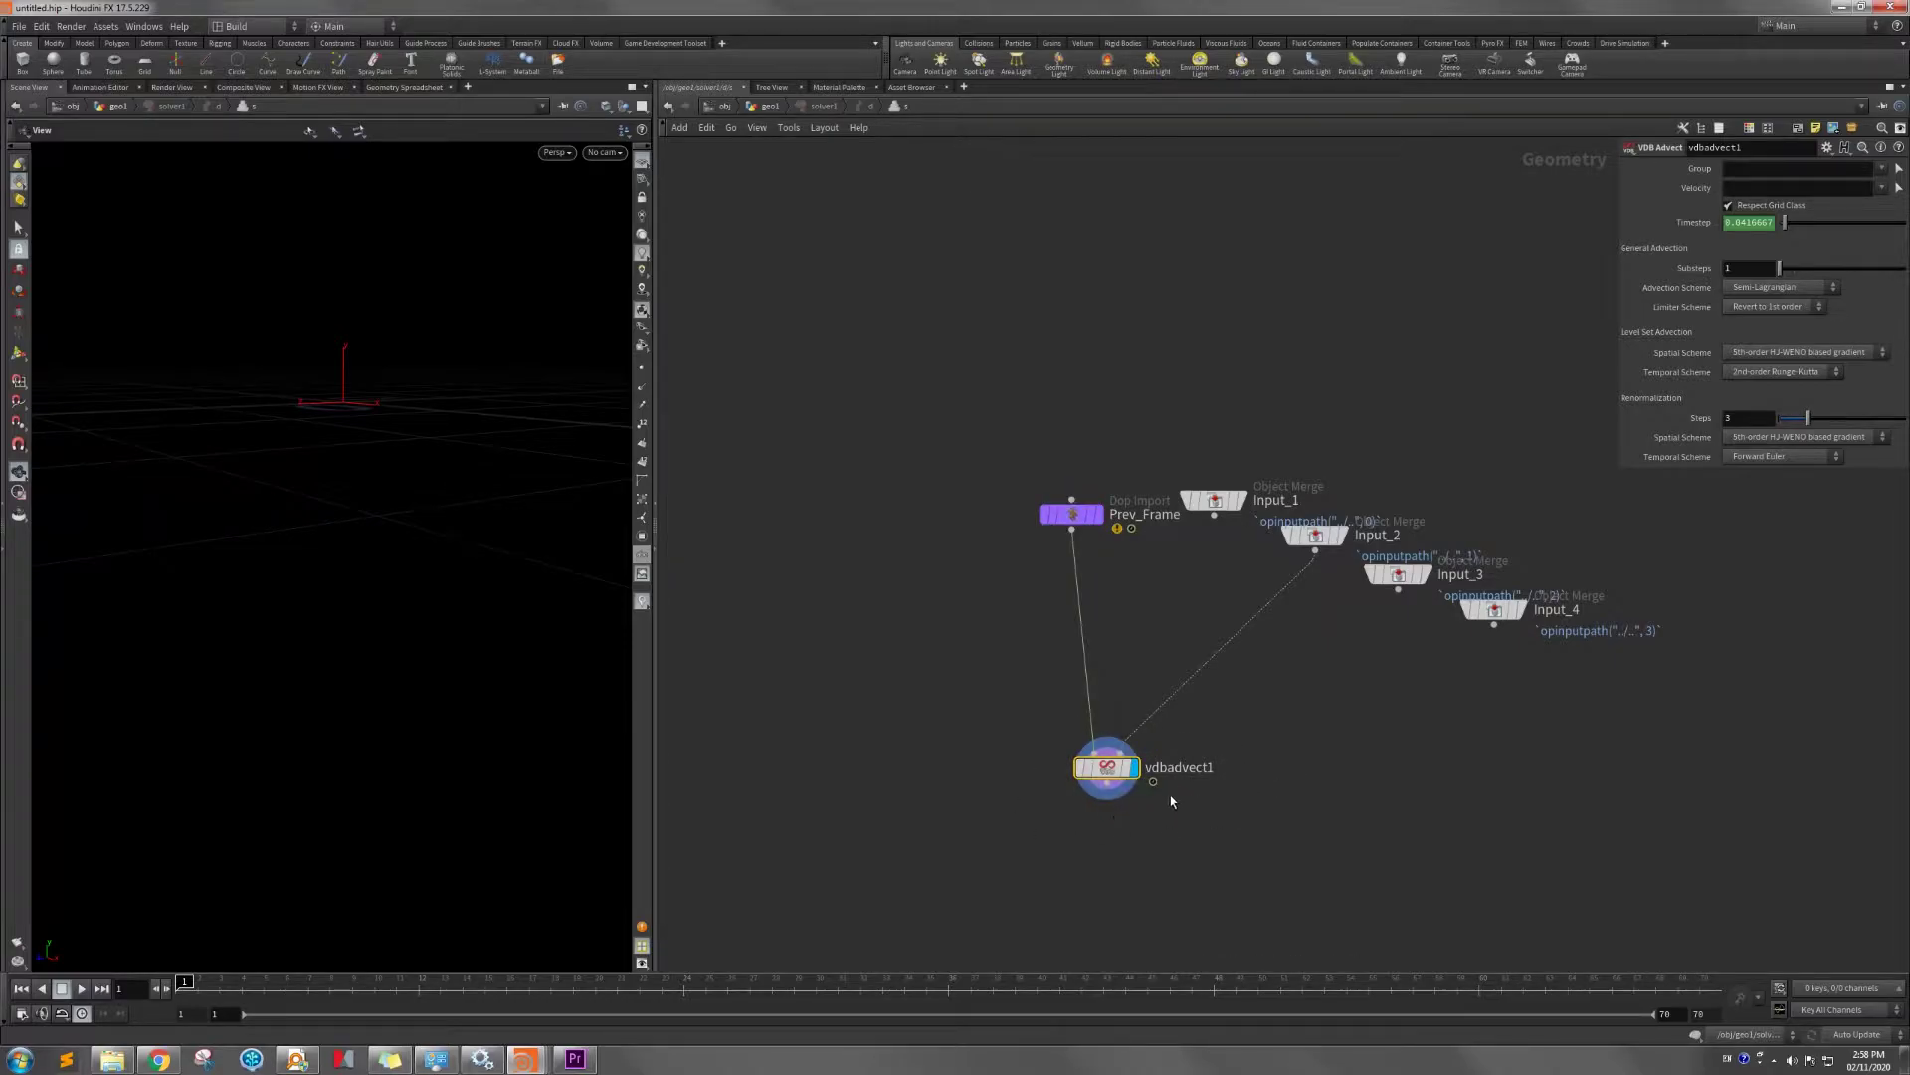
Return to the geo1 network, make the Solver the displayed node and play the simulation.
left_click(774, 107)
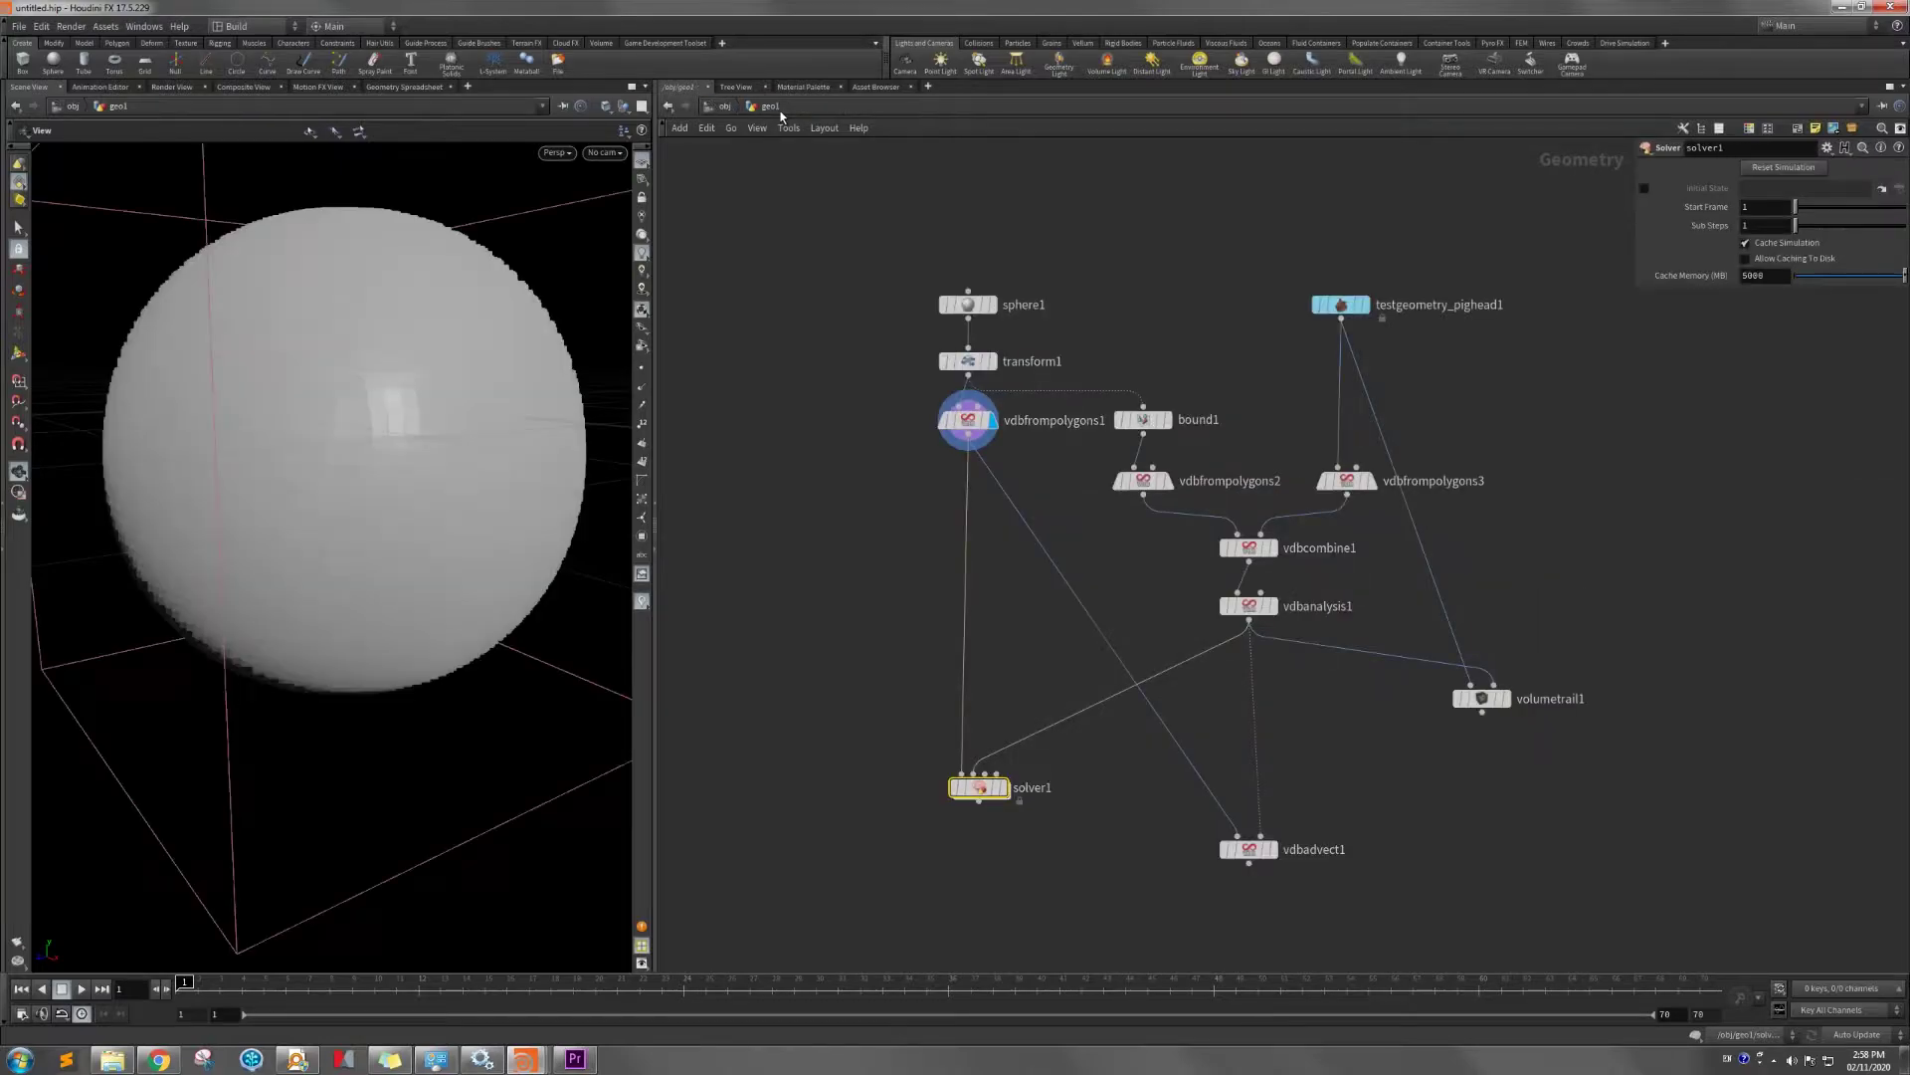
left_click(1002, 787)
left_click_drag(985, 787, 985, 817)
left_click(83, 990)
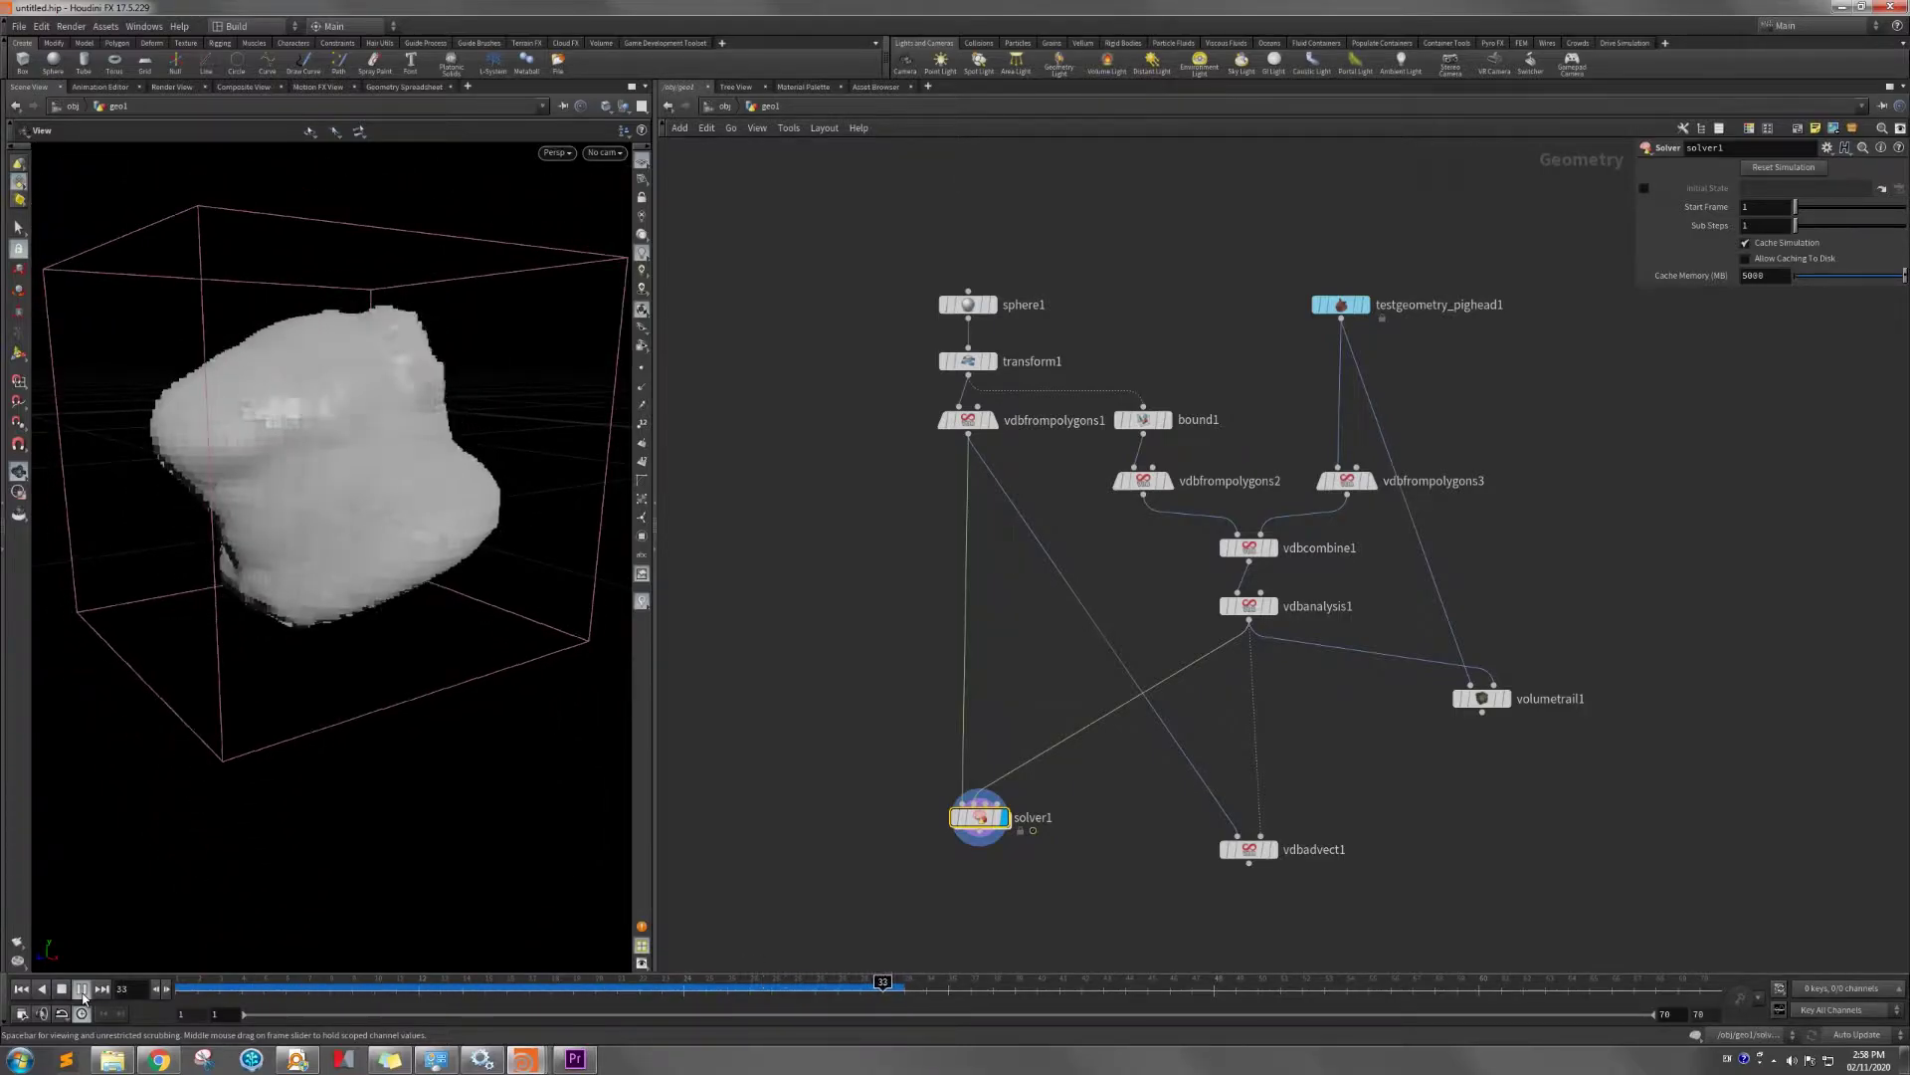
Stop the simulation and display the sphere's VDB from Polygons node with its voxel size set to 0.05.
left_click(82, 991)
mouse_move(267, 508)
left_mouse_down()
mouse_move(487, 524)
mouse_move(128, 521)
mouse_move(77, 546)
mouse_move(286, 515)
left_mouse_up()
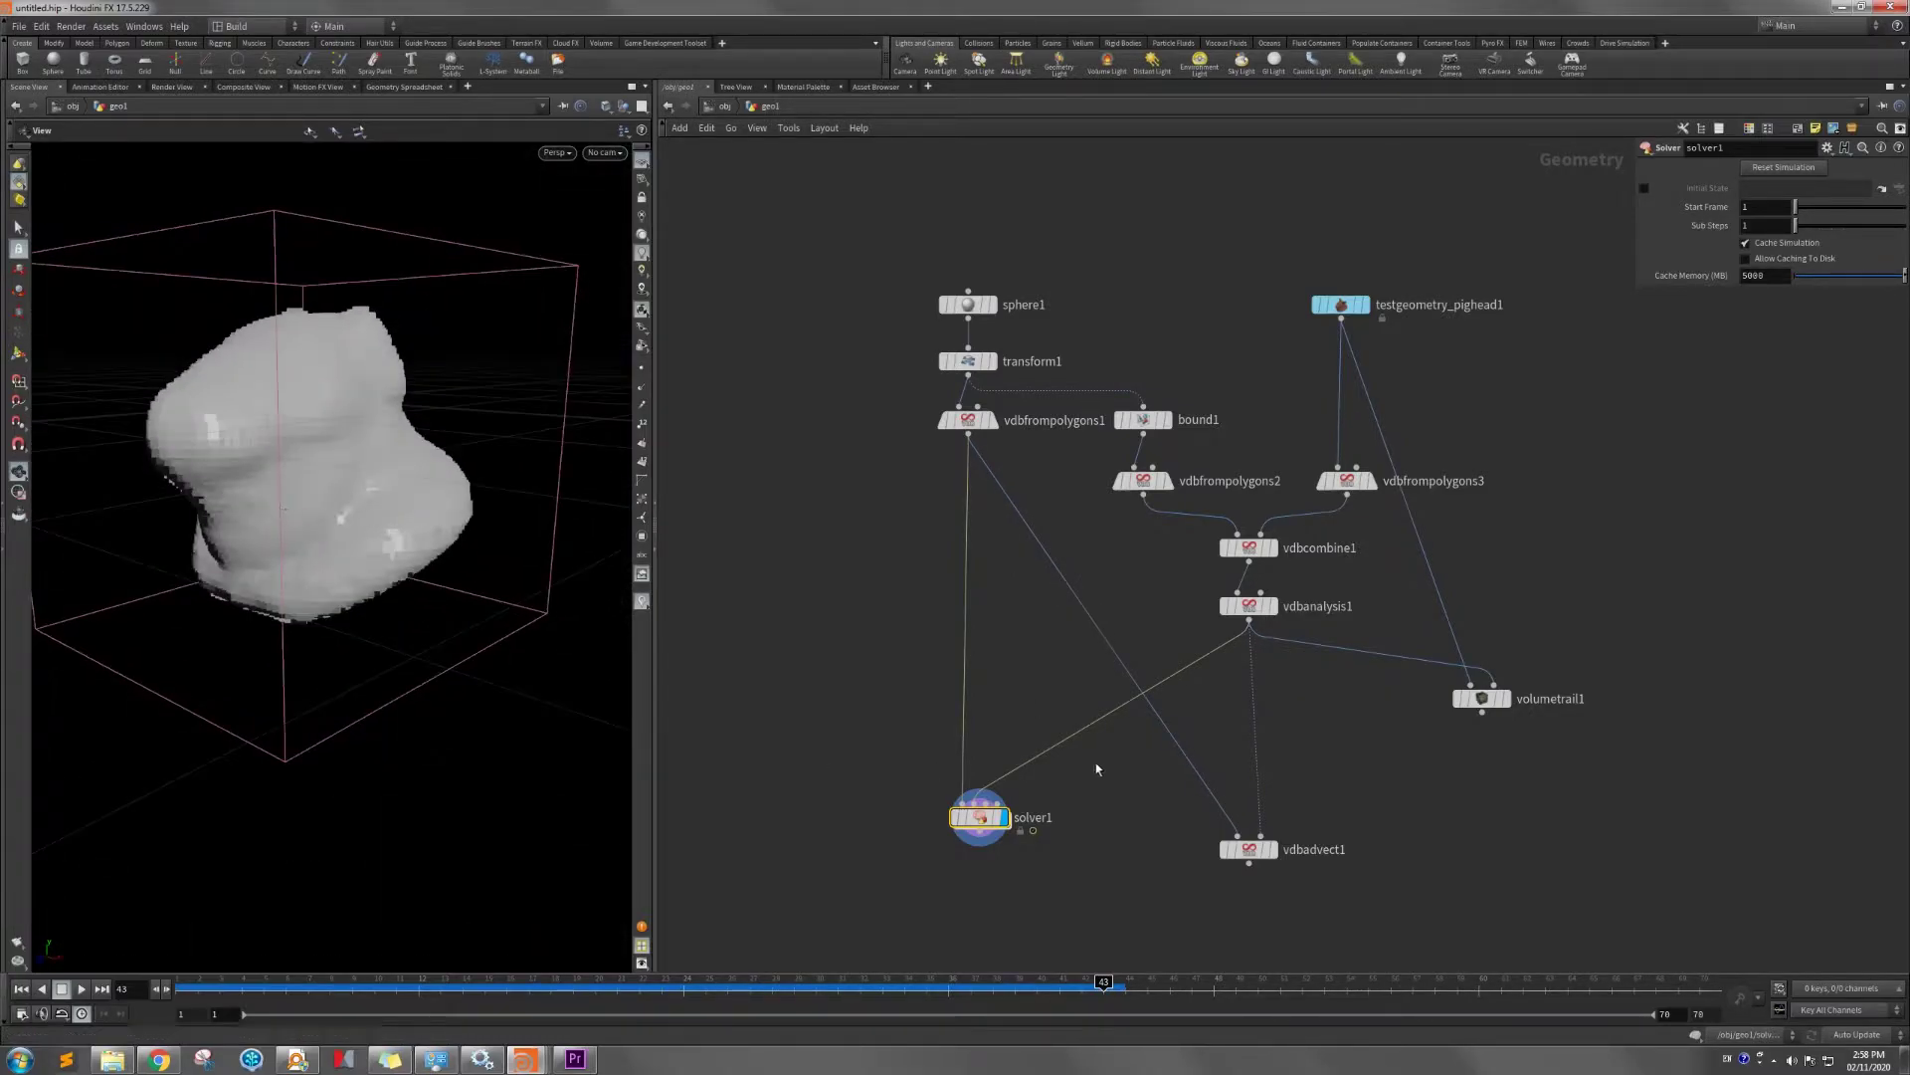
middle_click_drag(1019, 607, 922, 627)
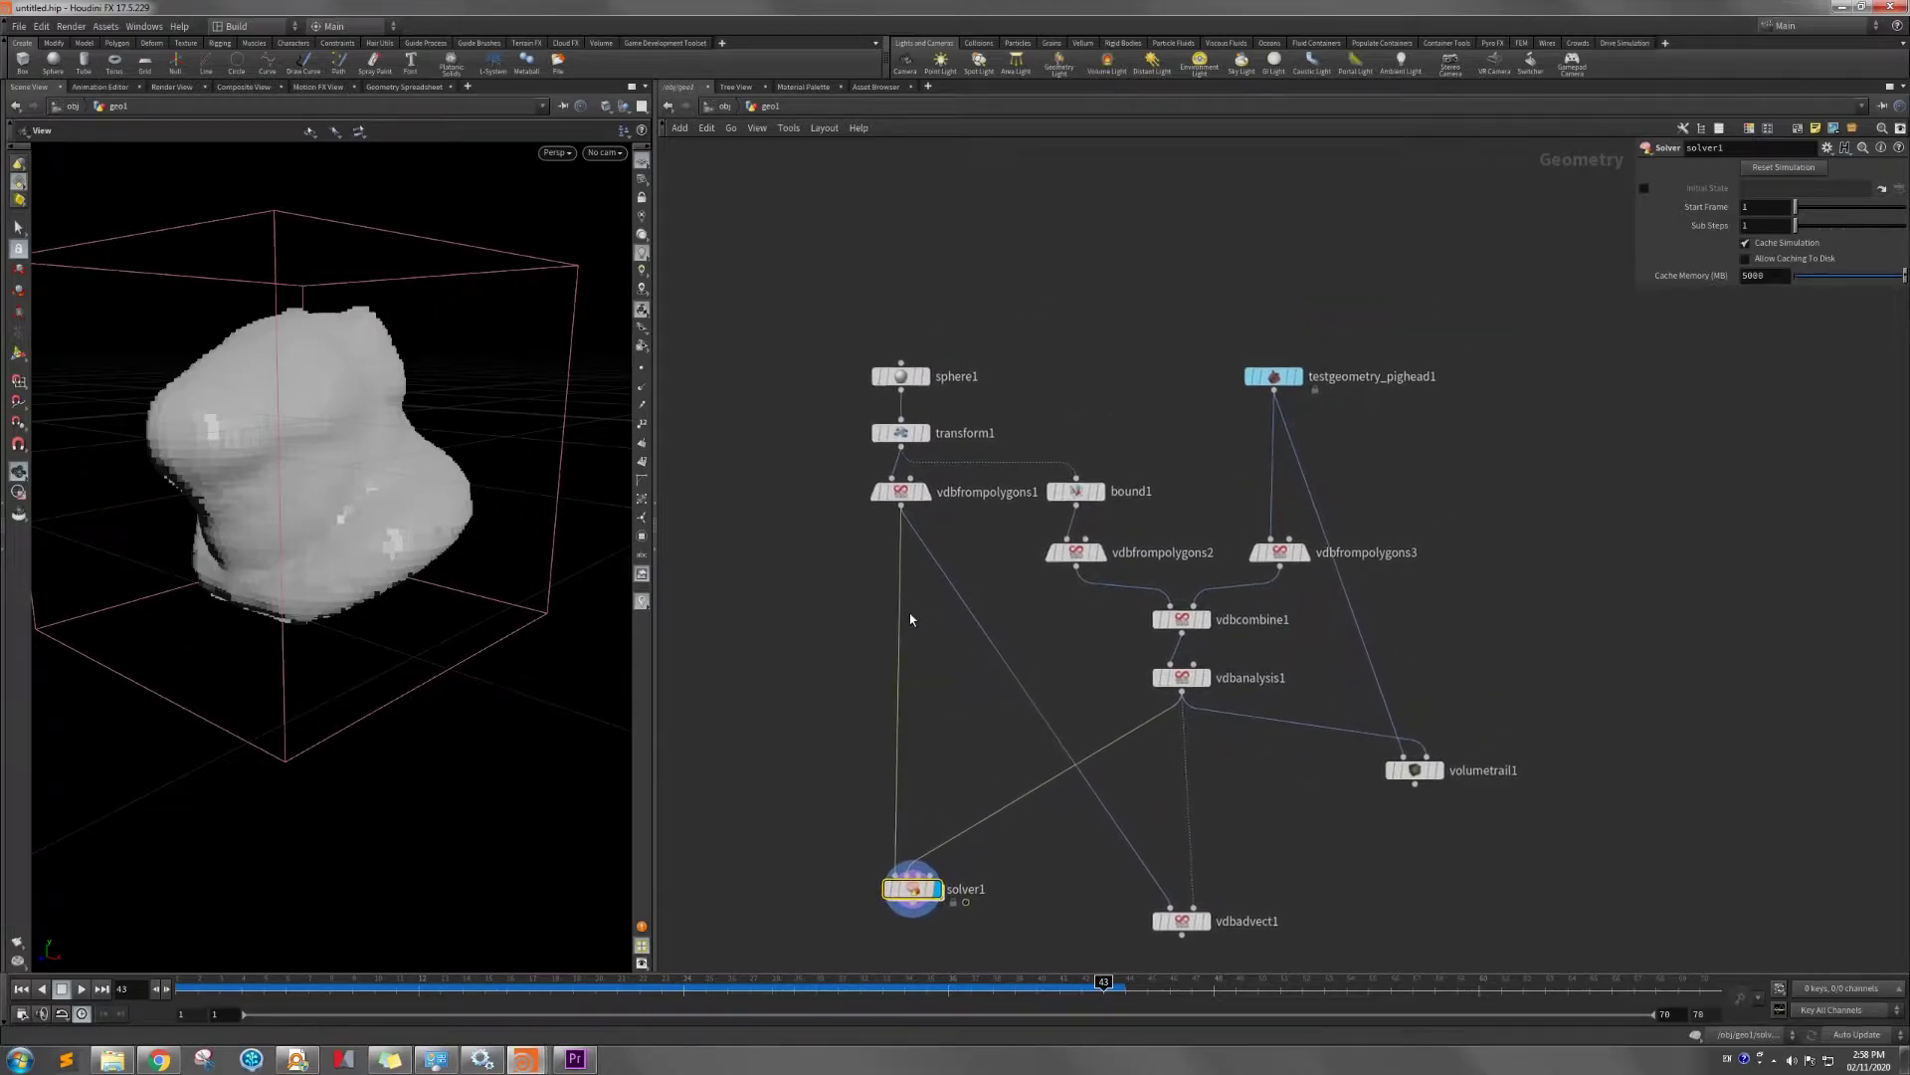
mouse_move(909, 497)
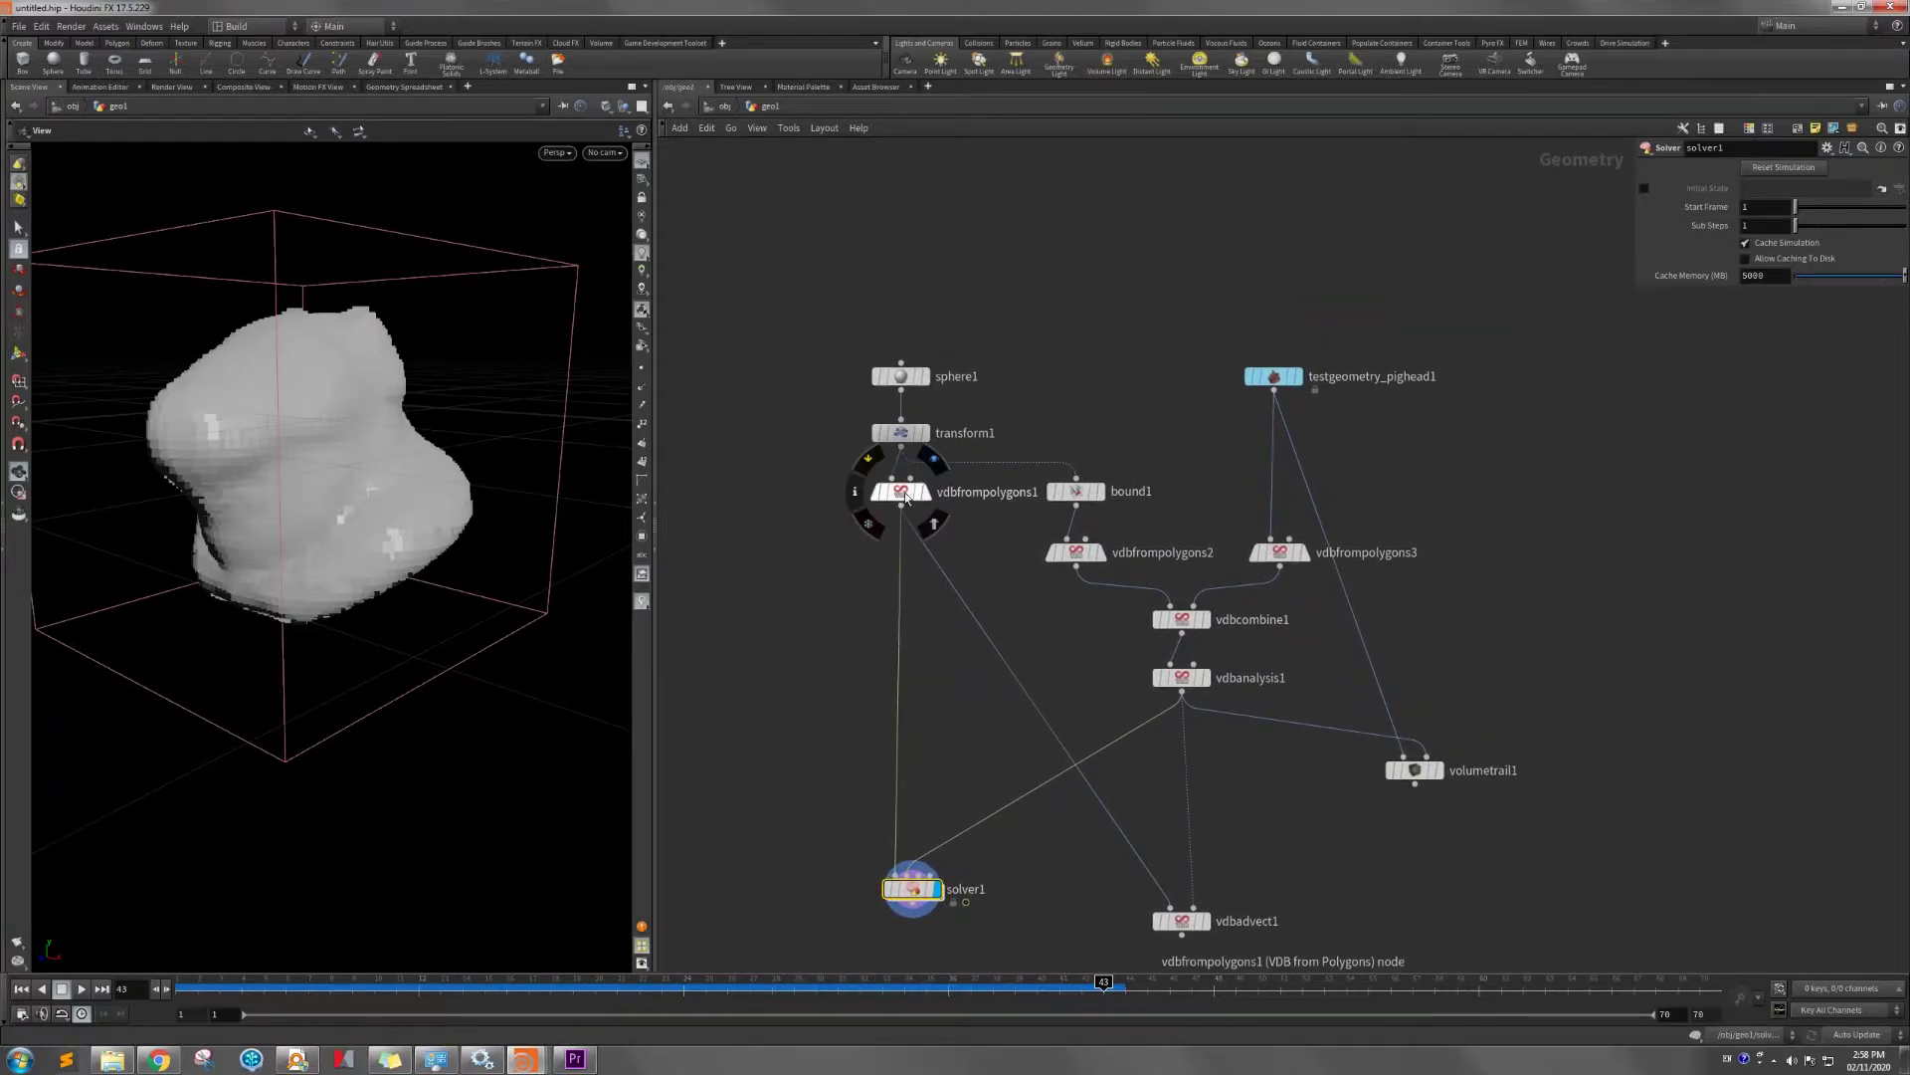
left_click(903, 492)
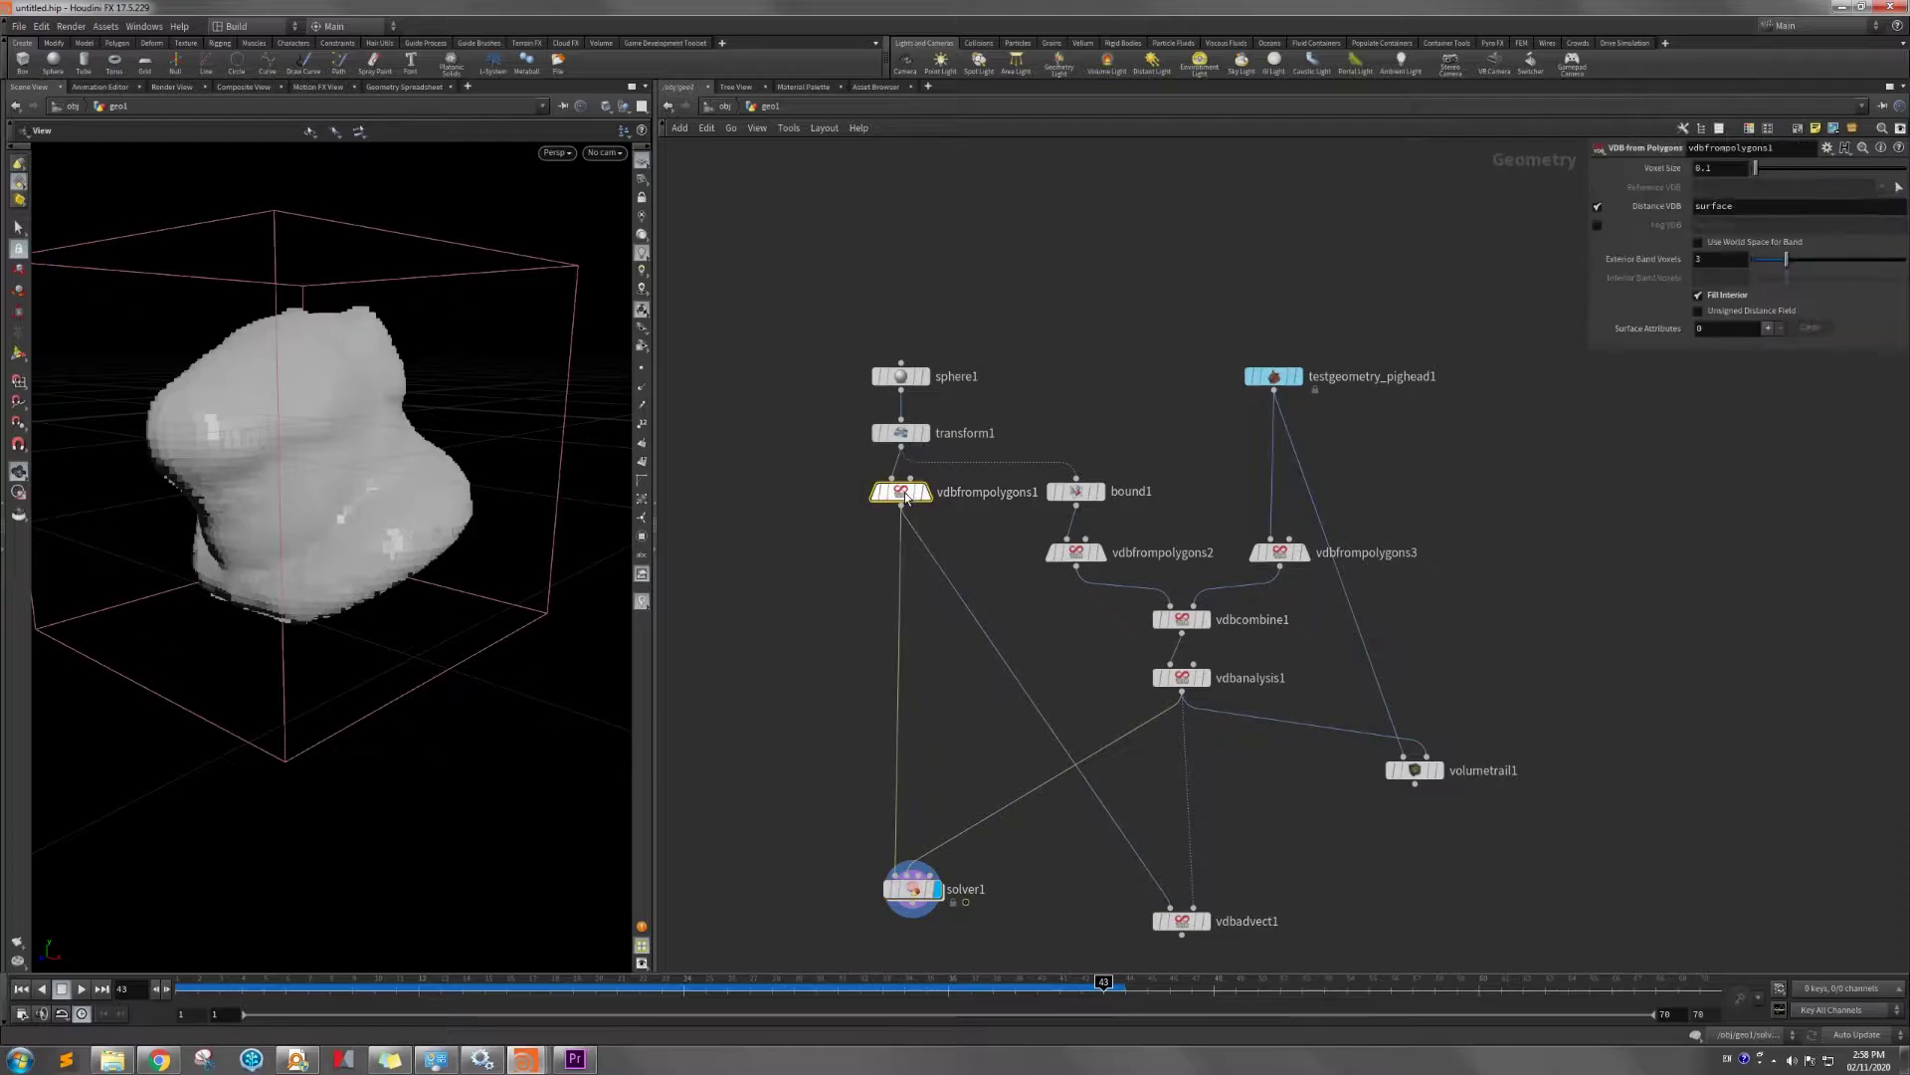
double_click(1724, 169)
type("0.")
key("Return")
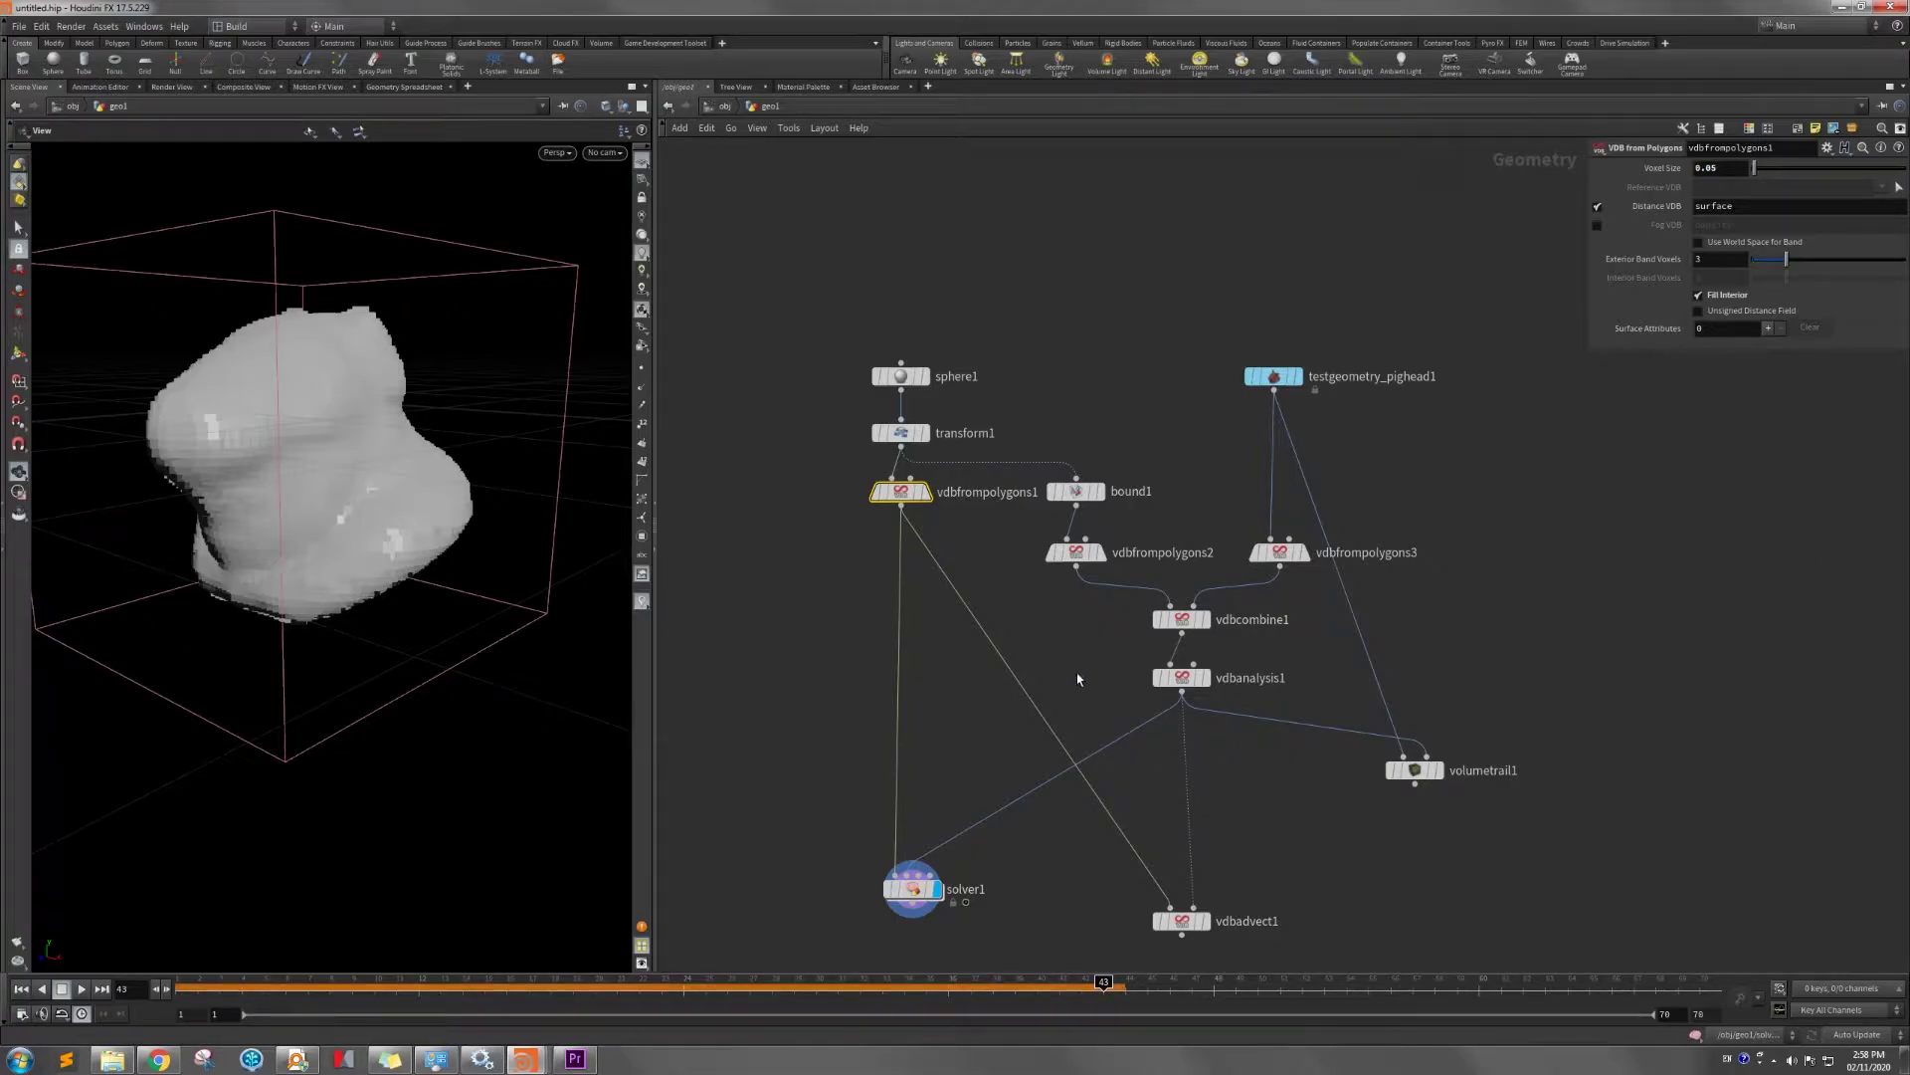
left_click(923, 491)
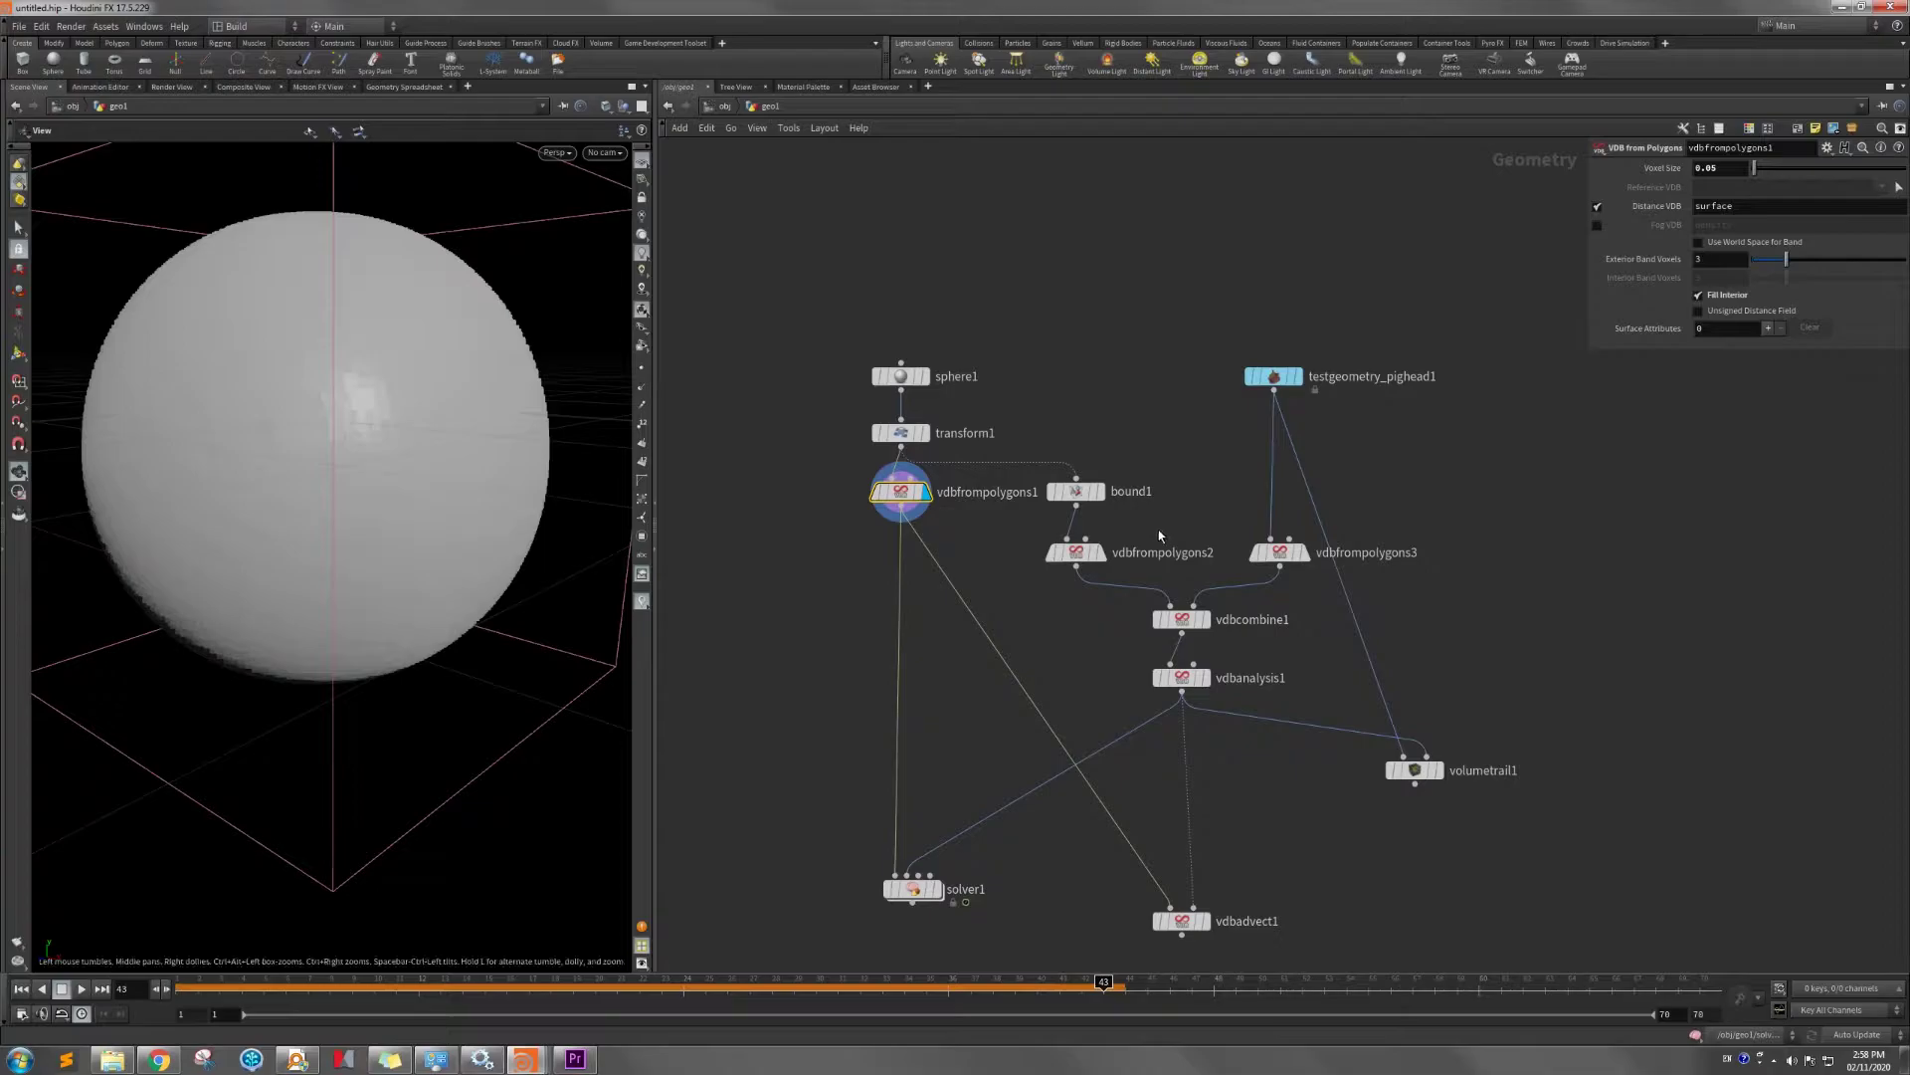
Set the voxel size of vdbfrompolygons3 and vdbfrompolygons2 to 0.05 and display the Volume Trail for inspection.
left_click(1284, 550)
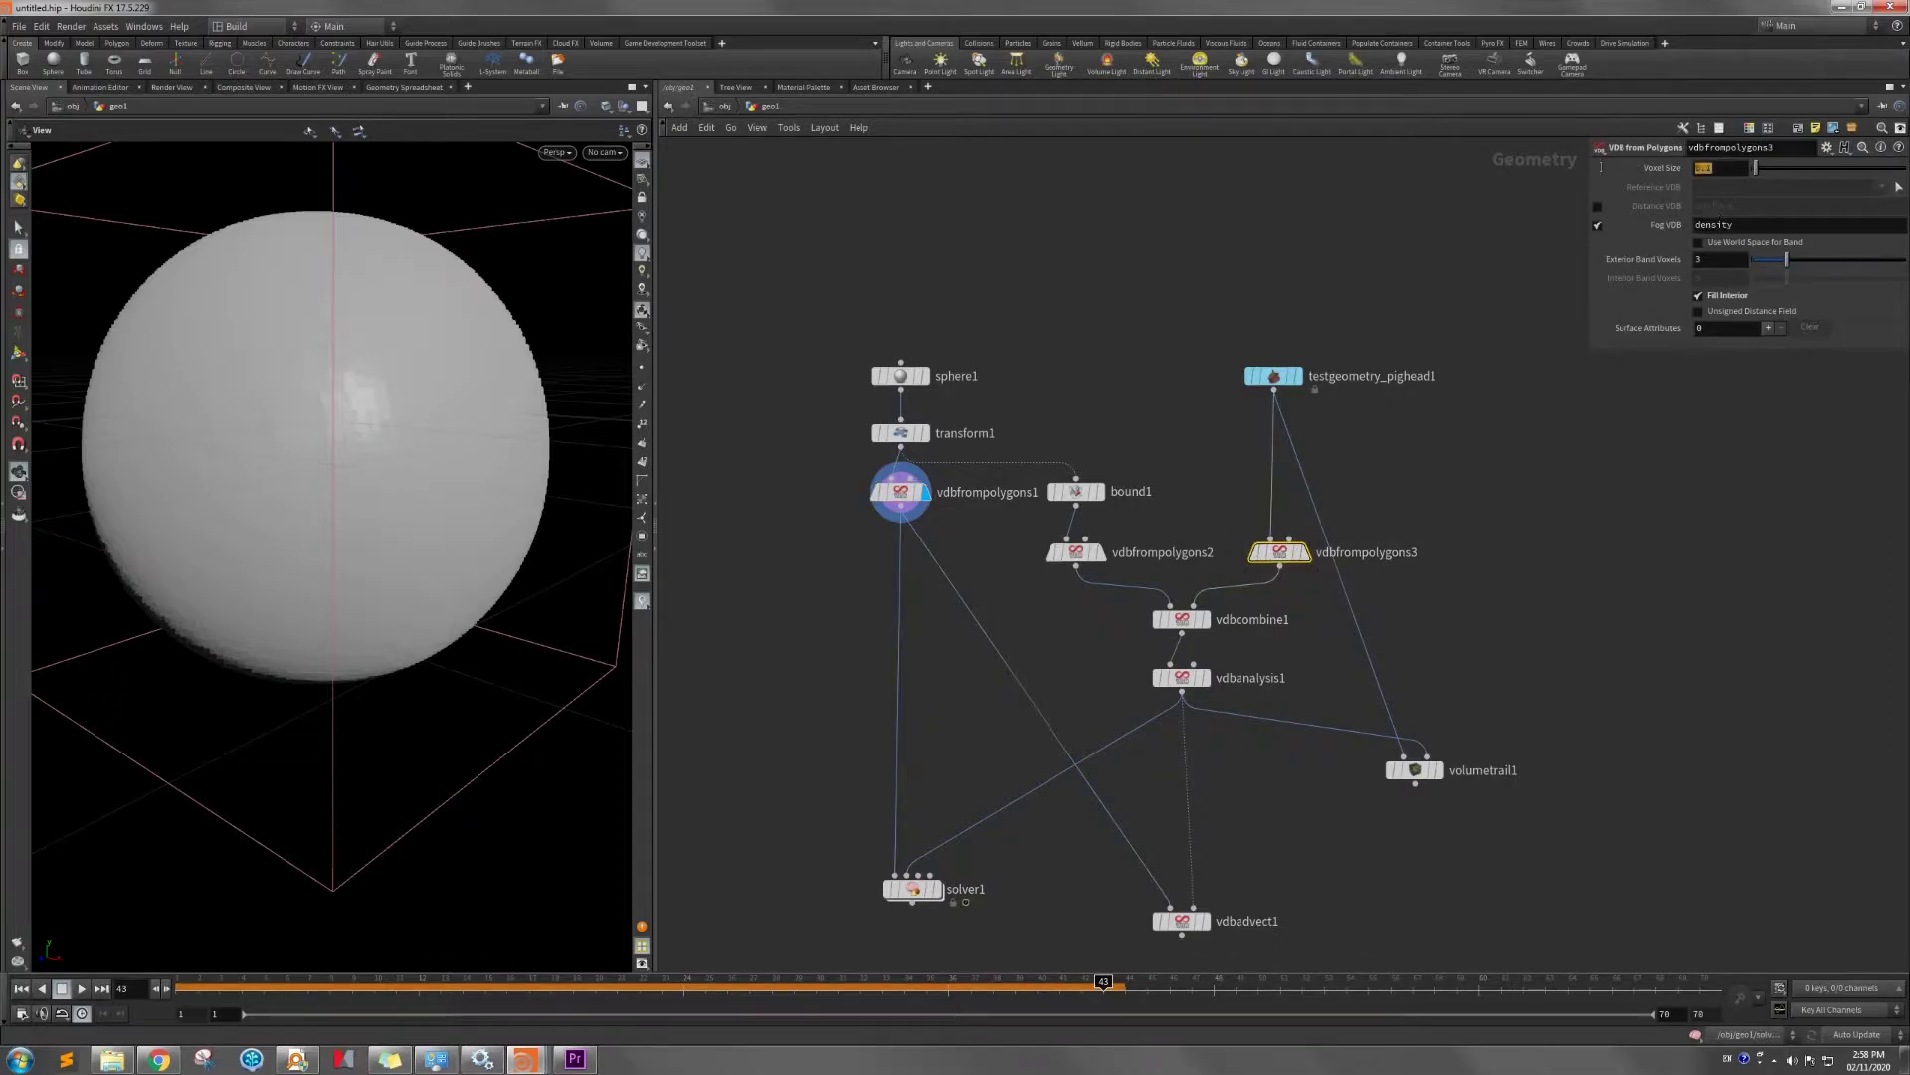
type("0.05")
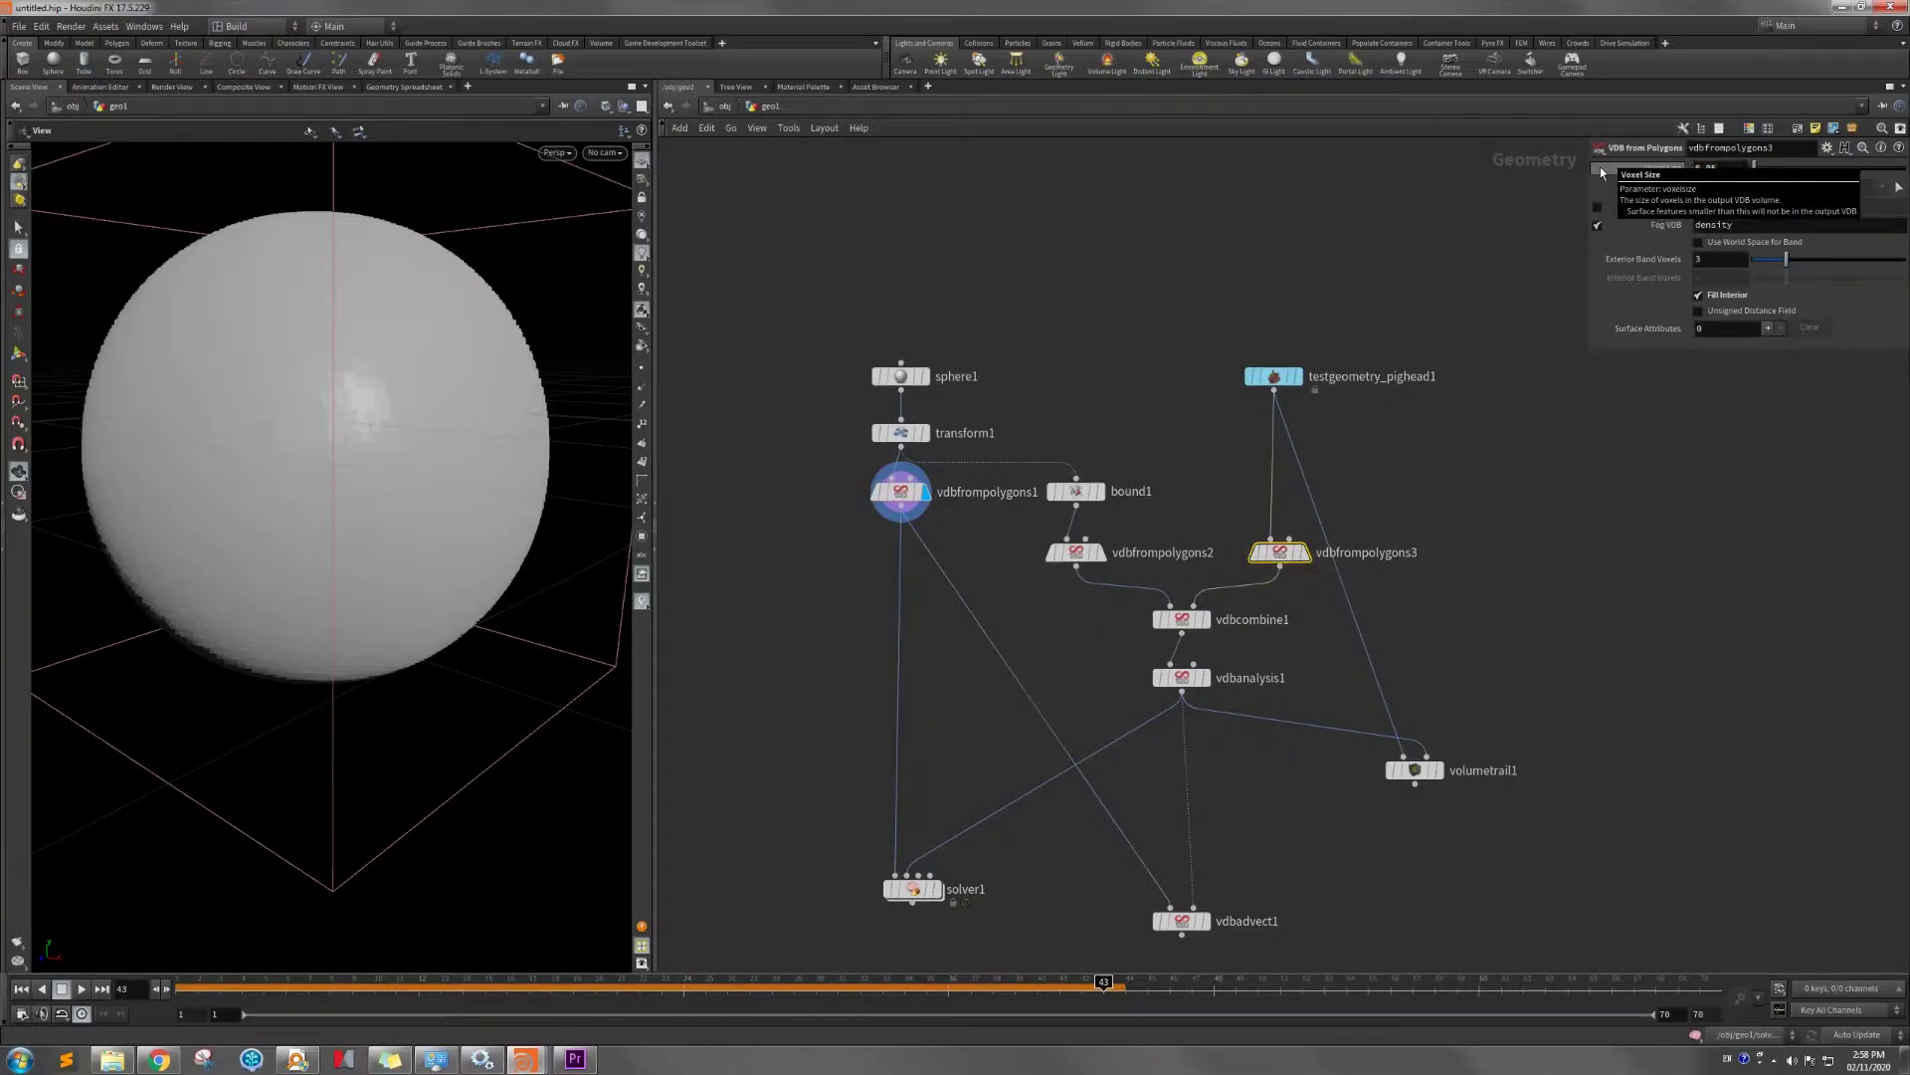
key("Return")
left_click(1076, 551)
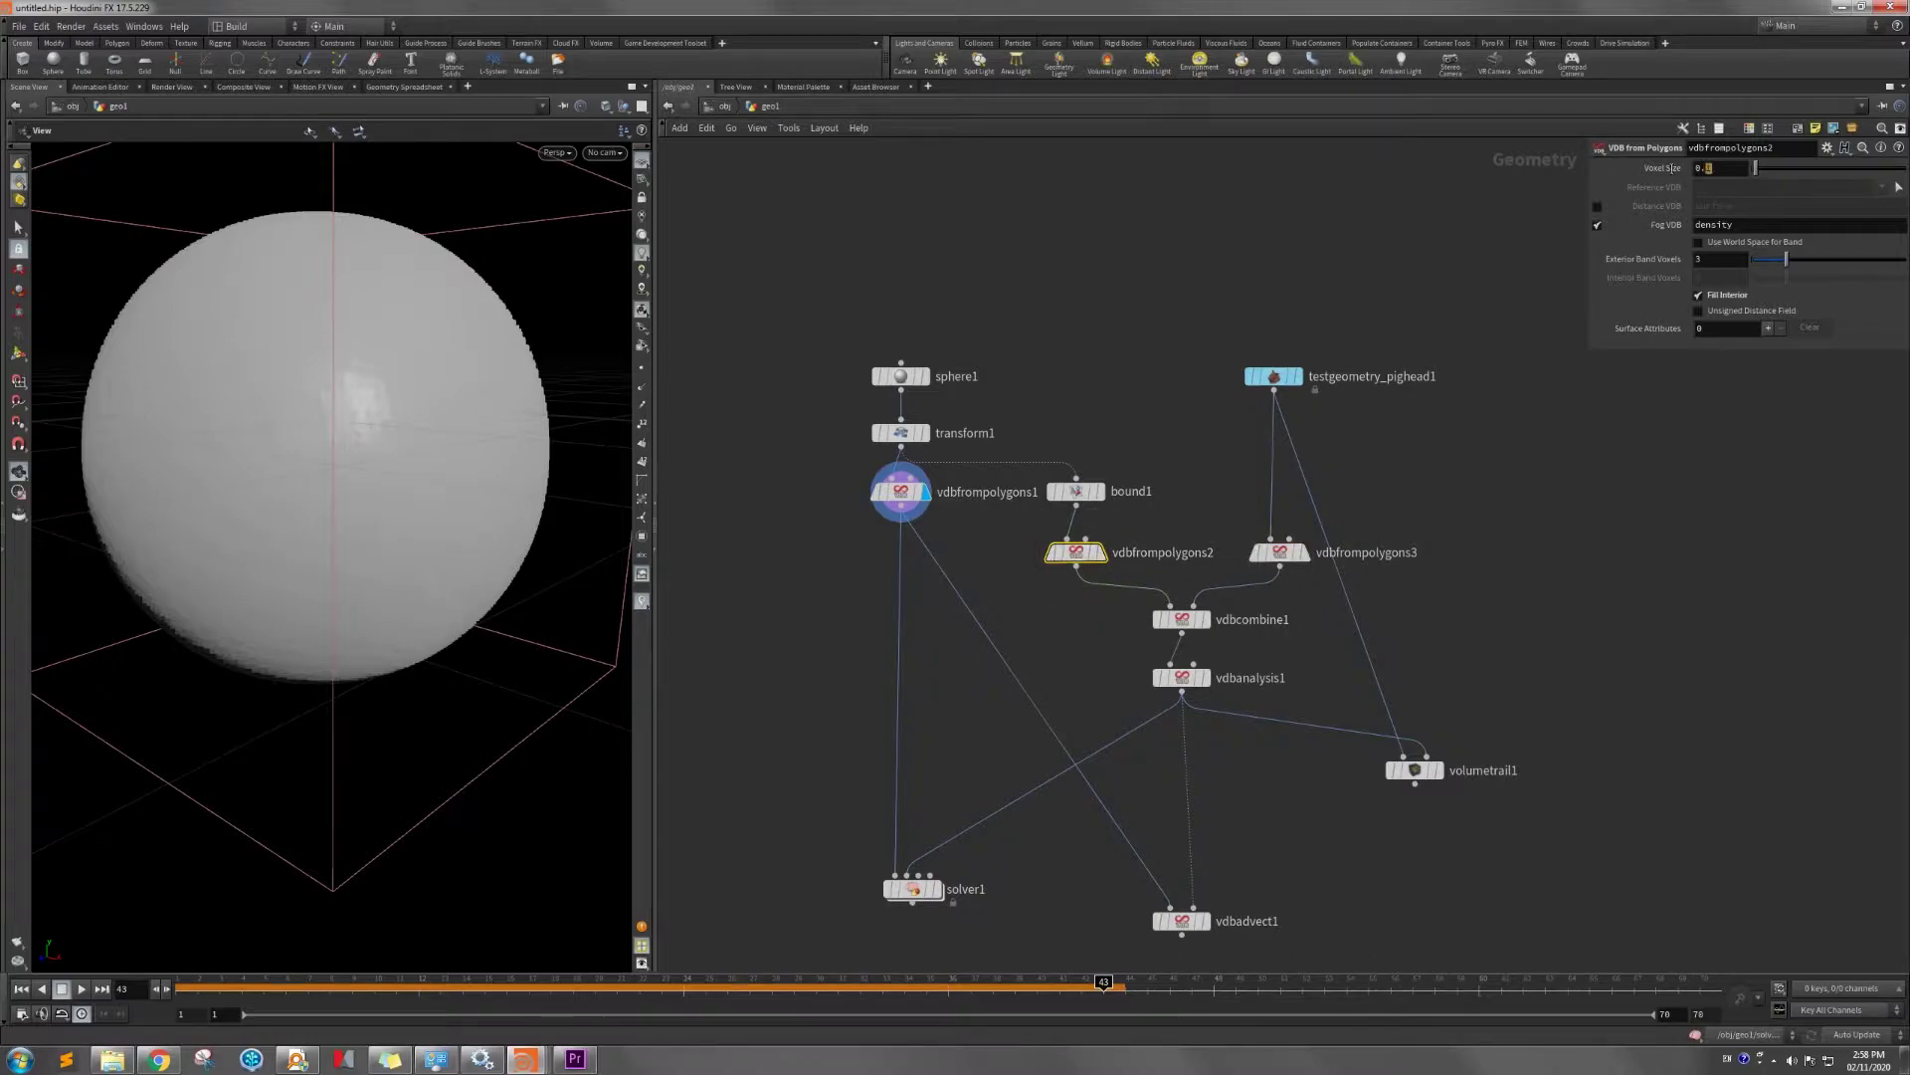
type("0.05")
key("Return")
left_click(1437, 769)
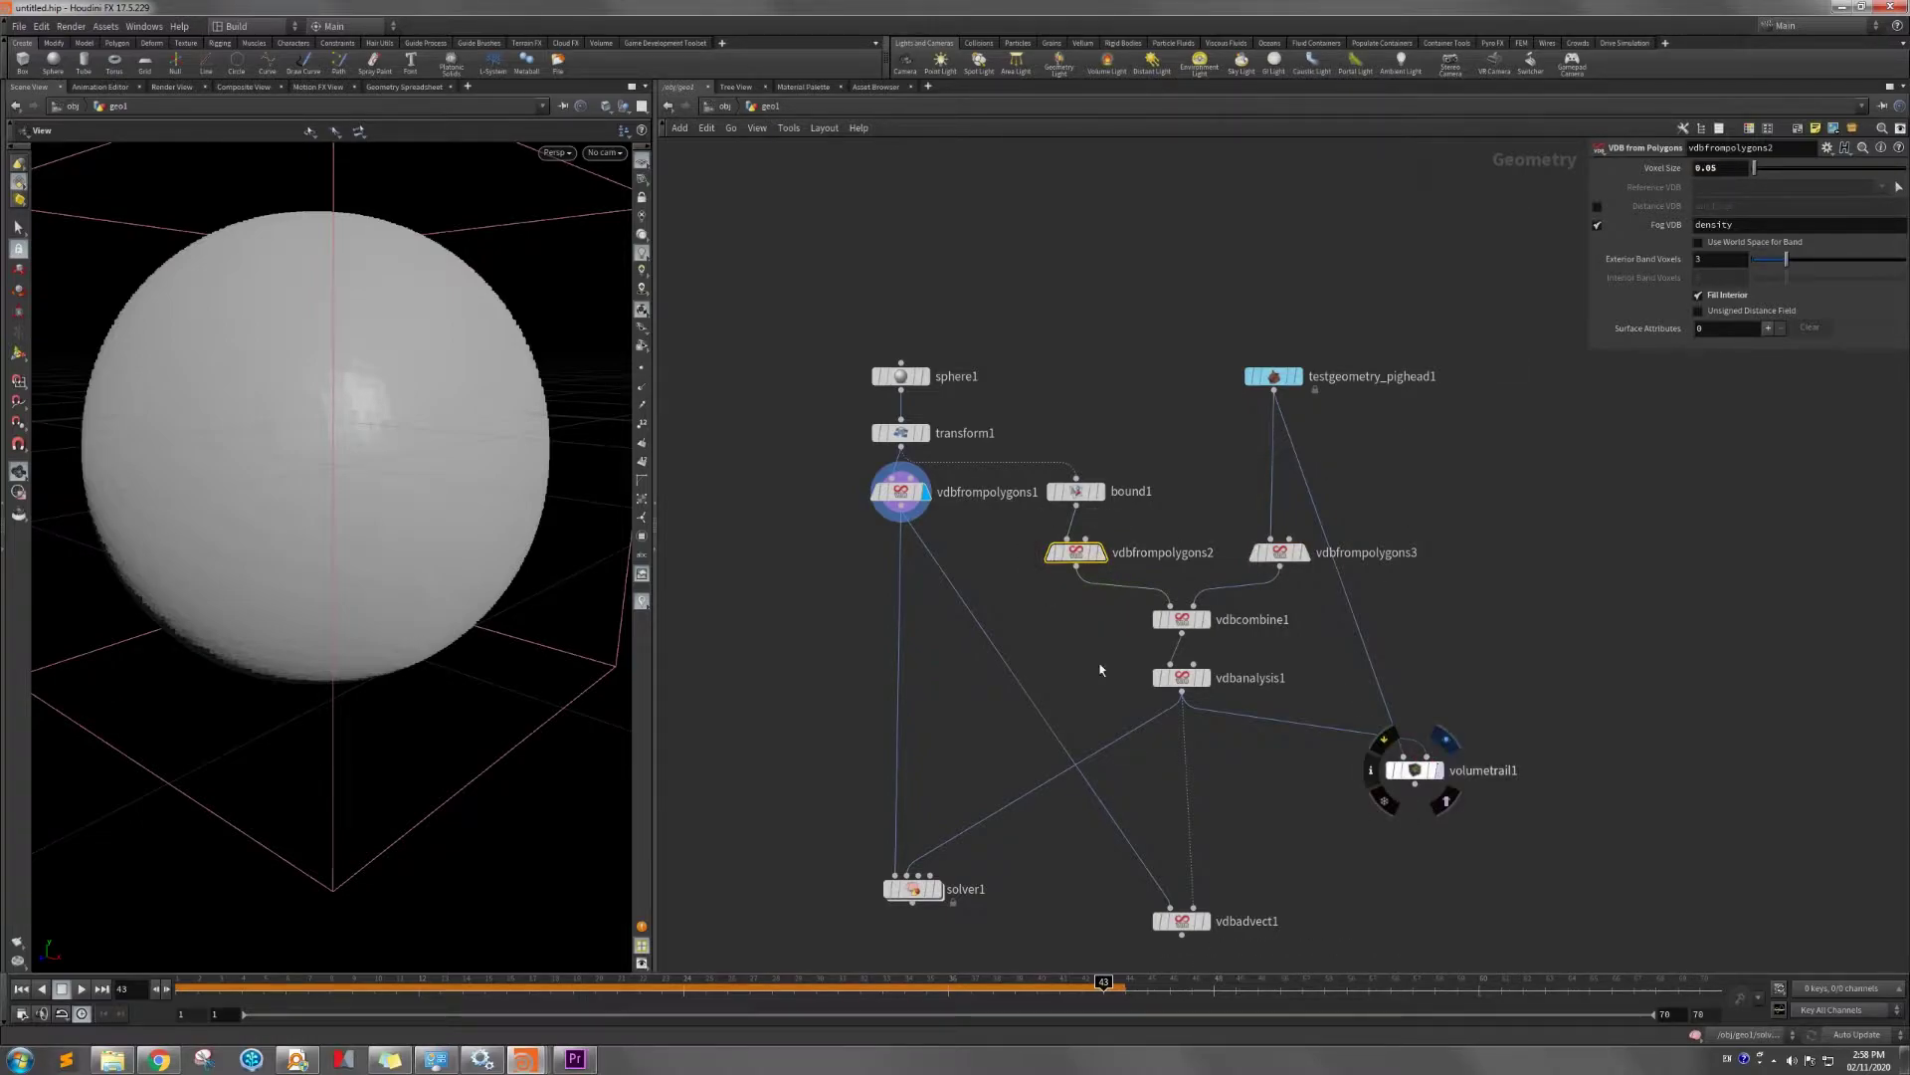
left_click_drag(275, 413, 309, 440)
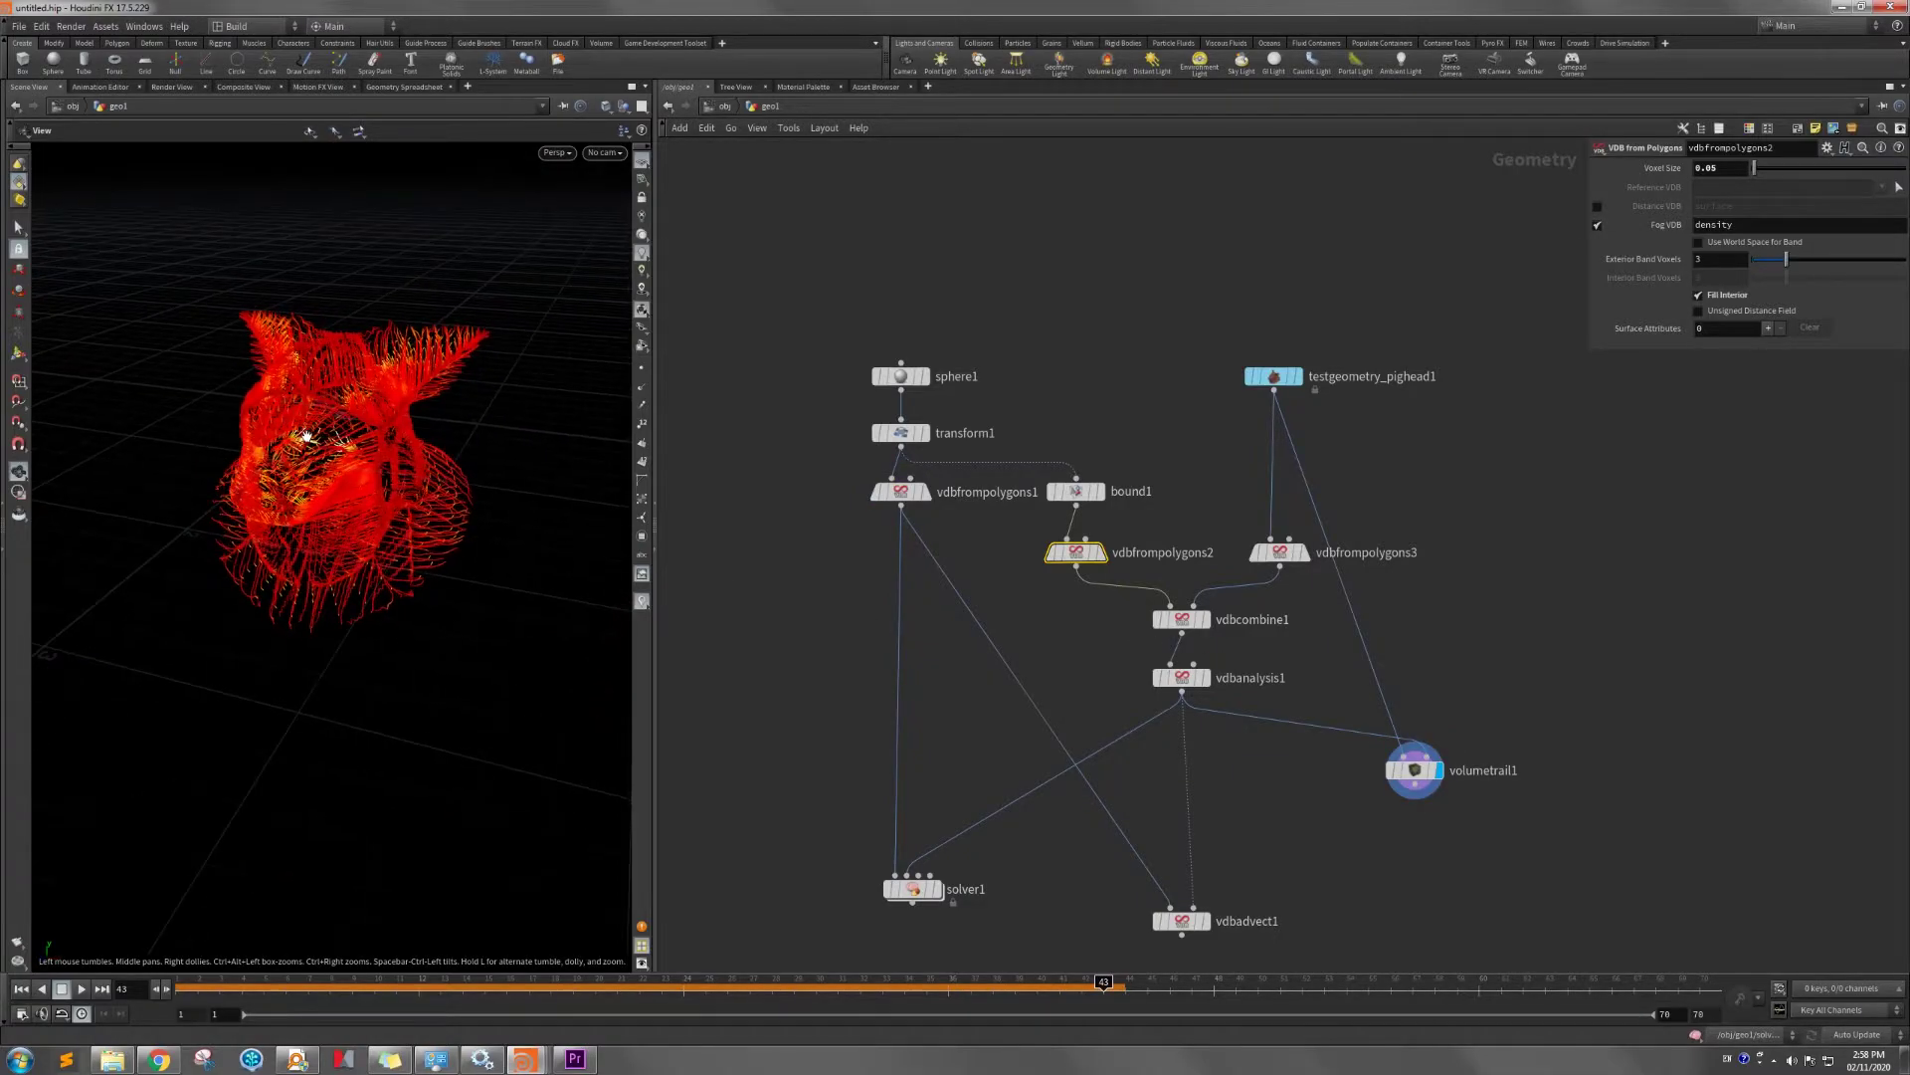
Display the Solver, replay the simulation from frame 1, stop it and inspect the morphed head from another angle.
left_click(939, 893)
left_click(910, 888)
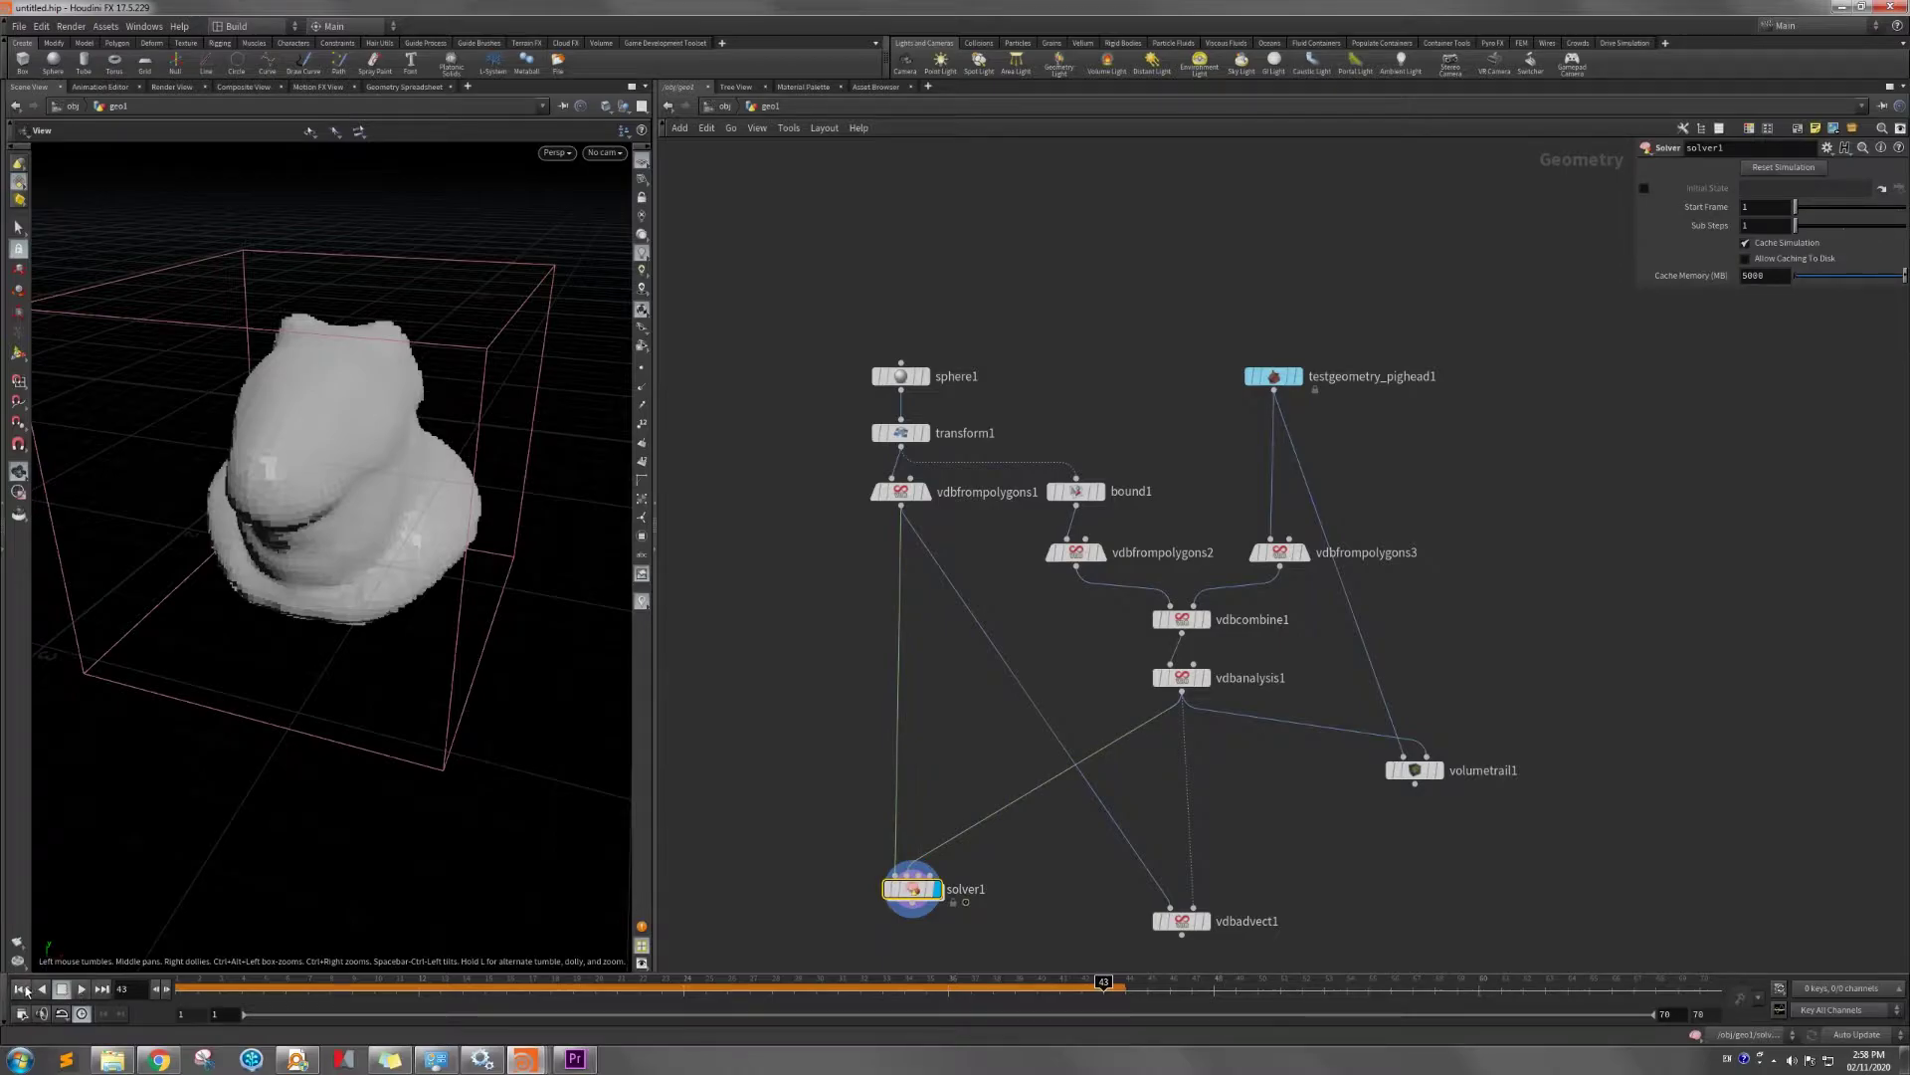
left_click(24, 989)
left_click(84, 991)
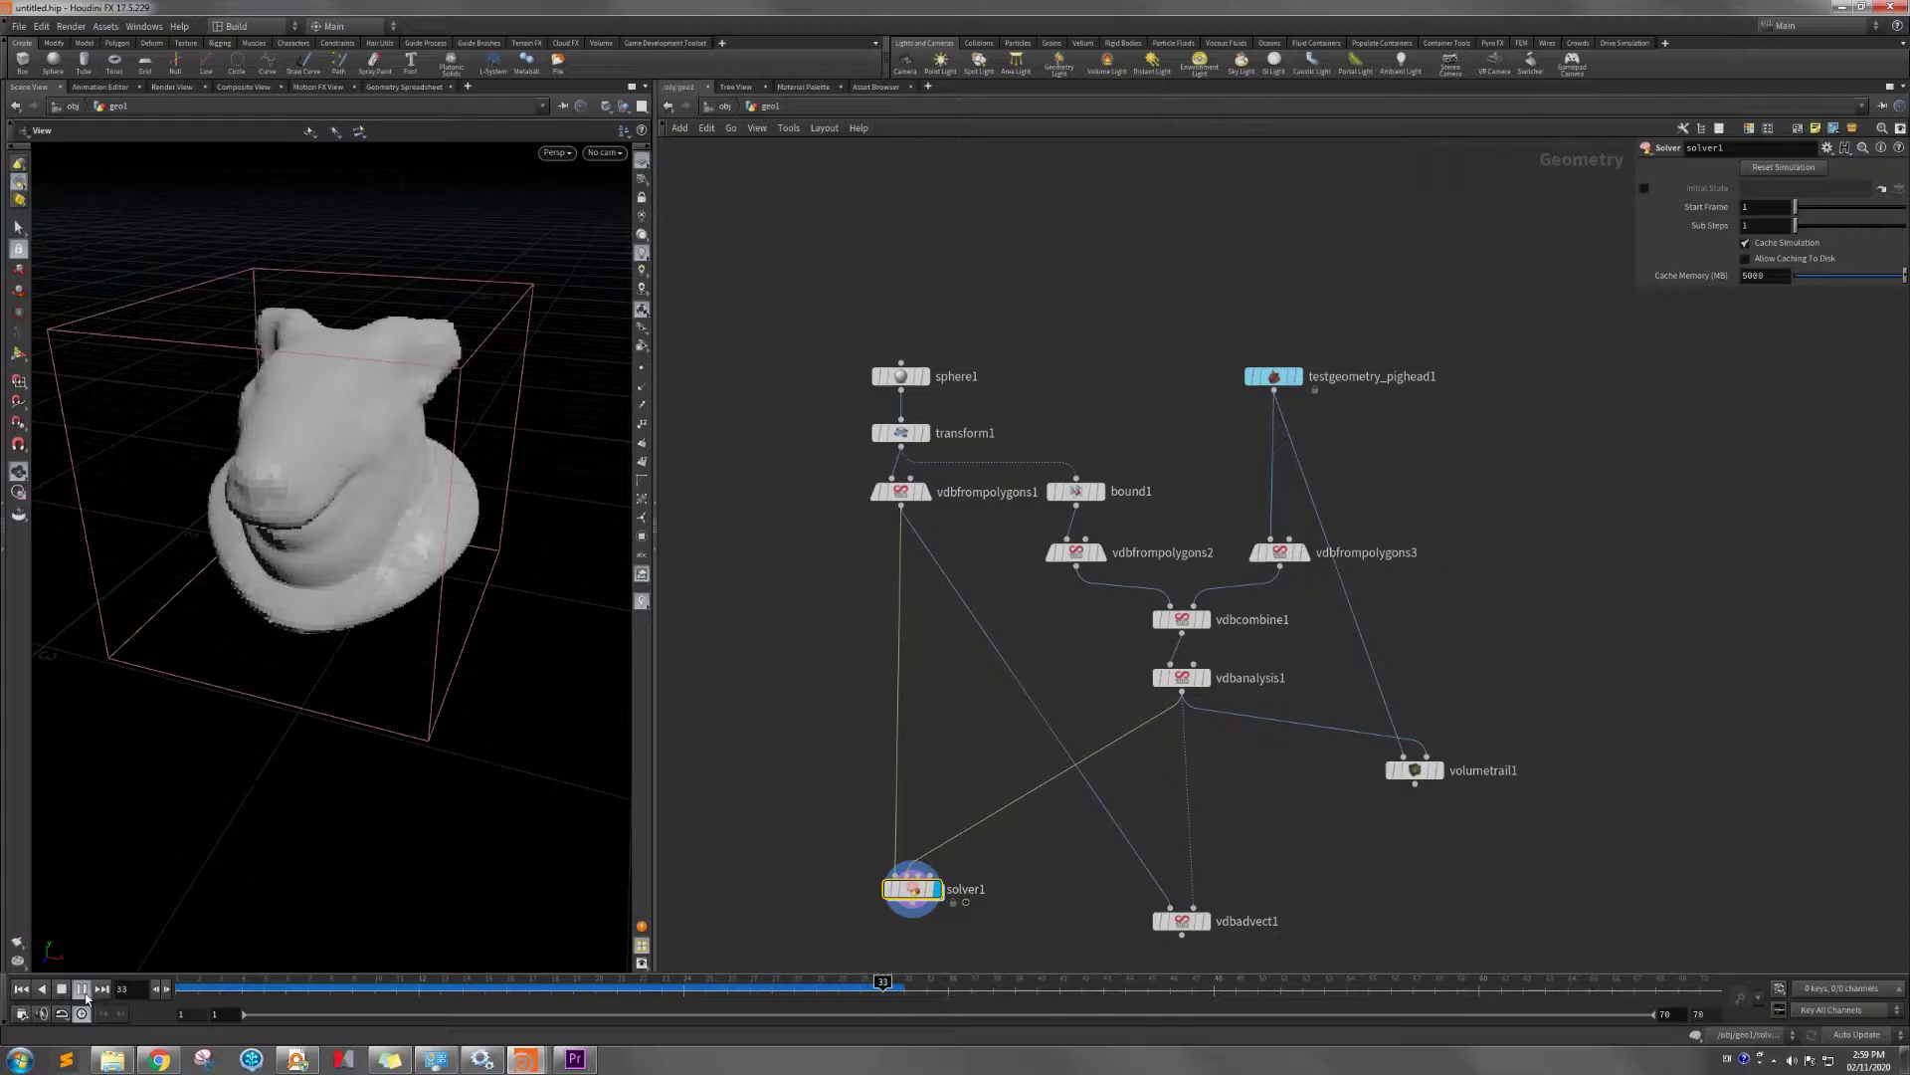
left_click(84, 993)
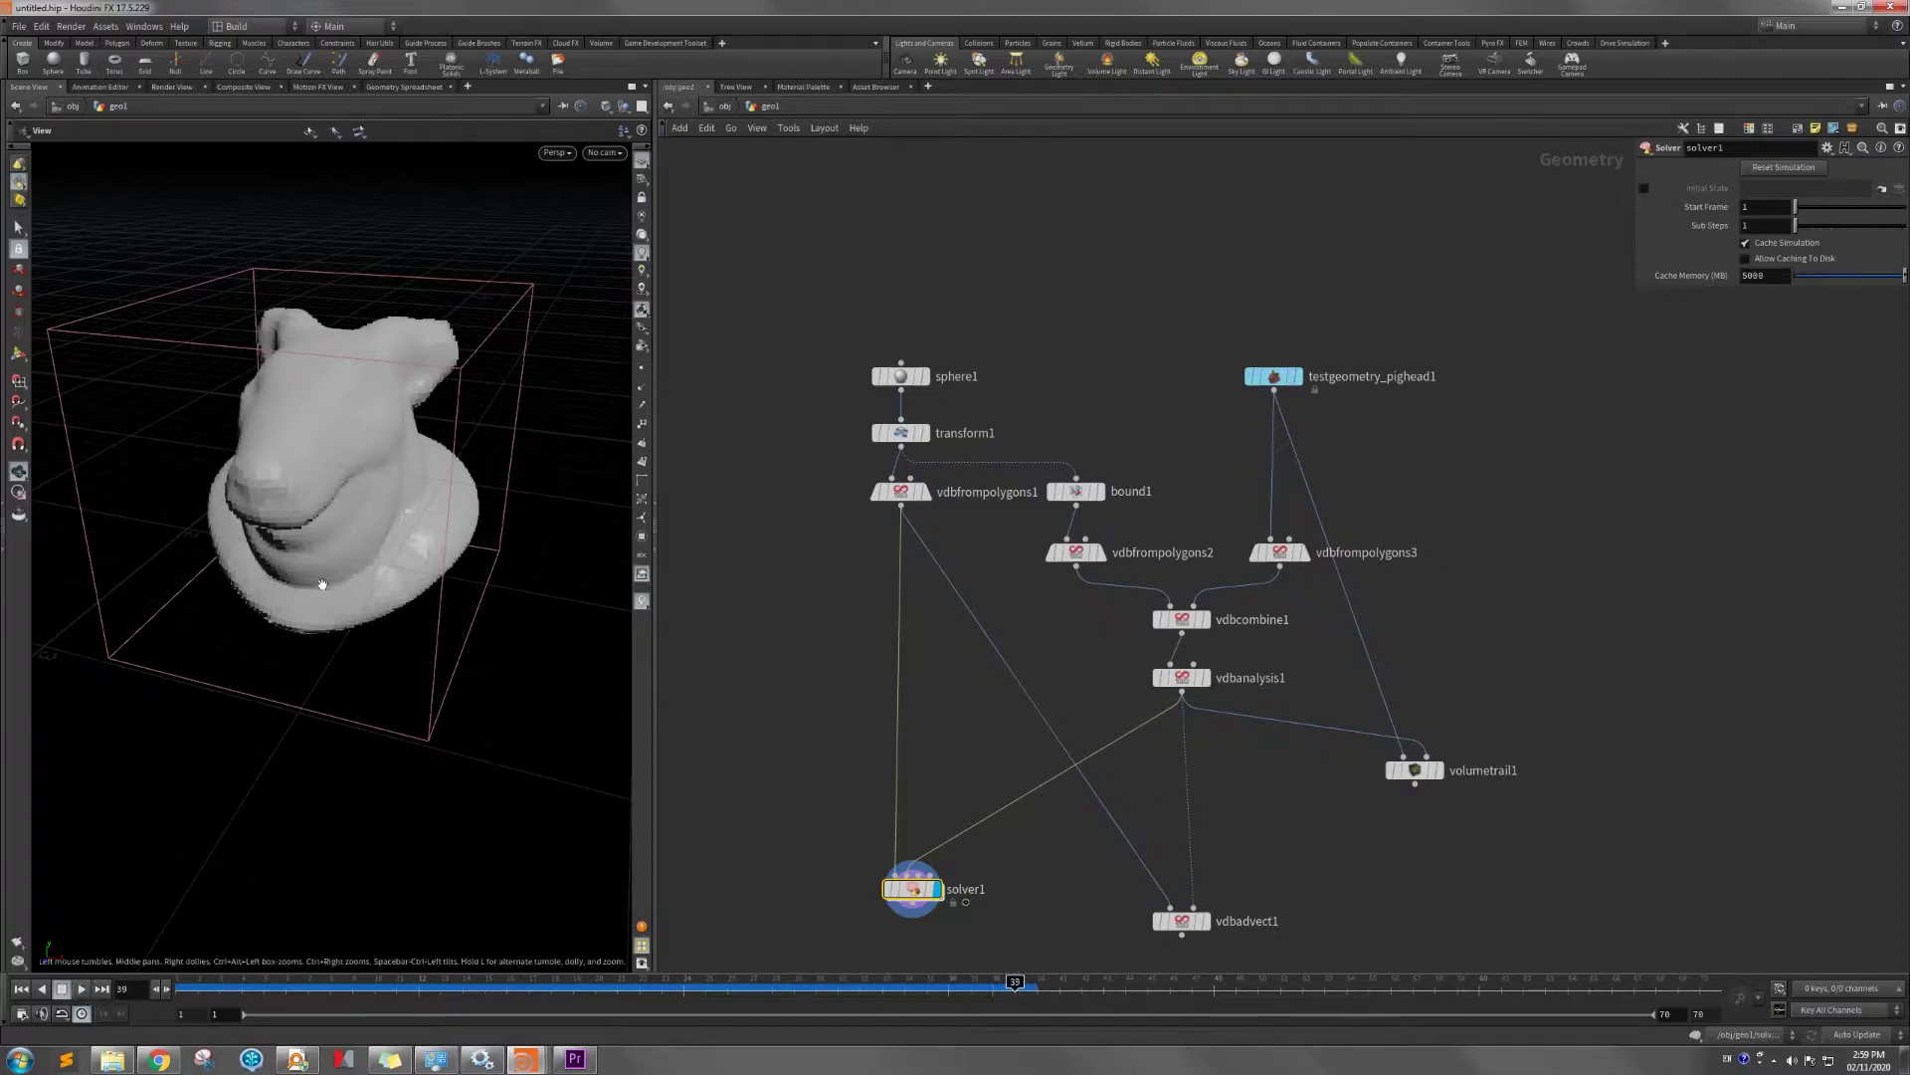
left_click_drag(329, 623, 452, 580)
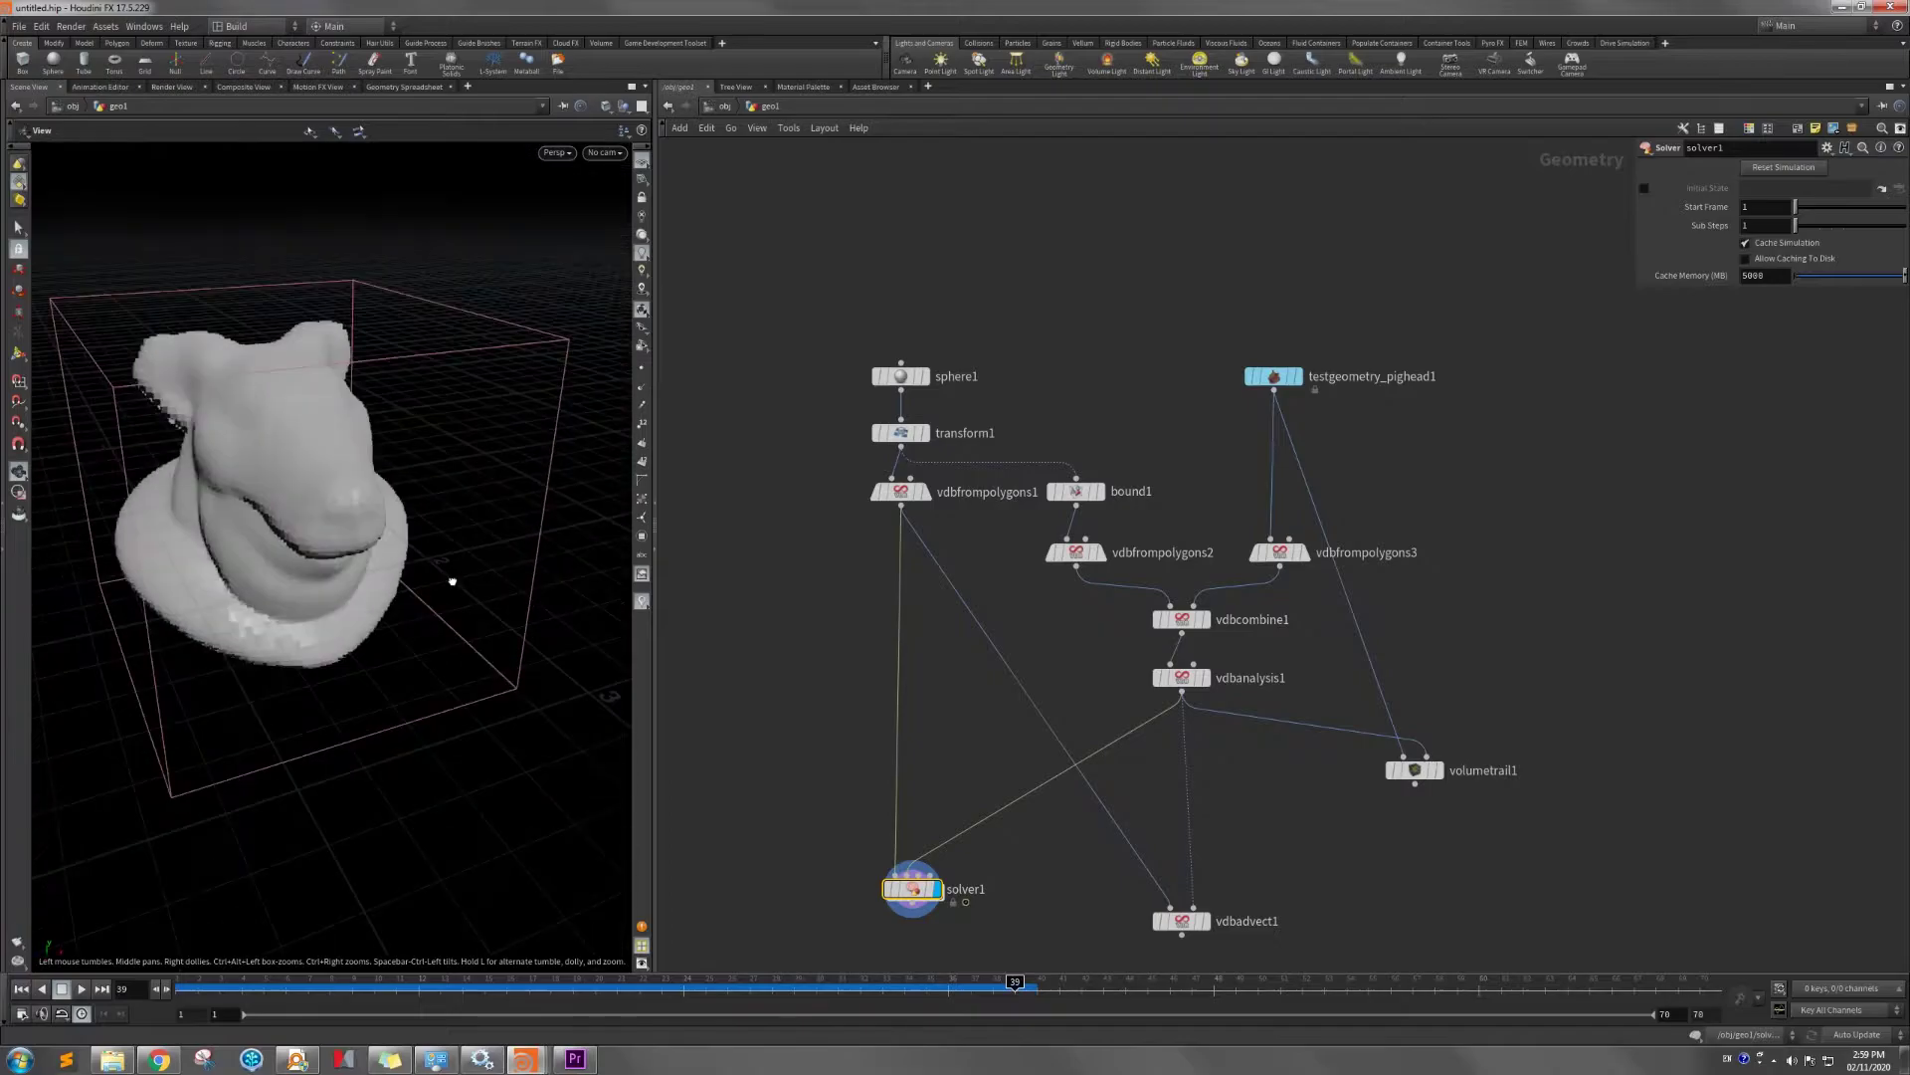
Move the Solver node slightly up in the network and set its Sub Steps to 2.
left_click(888, 492)
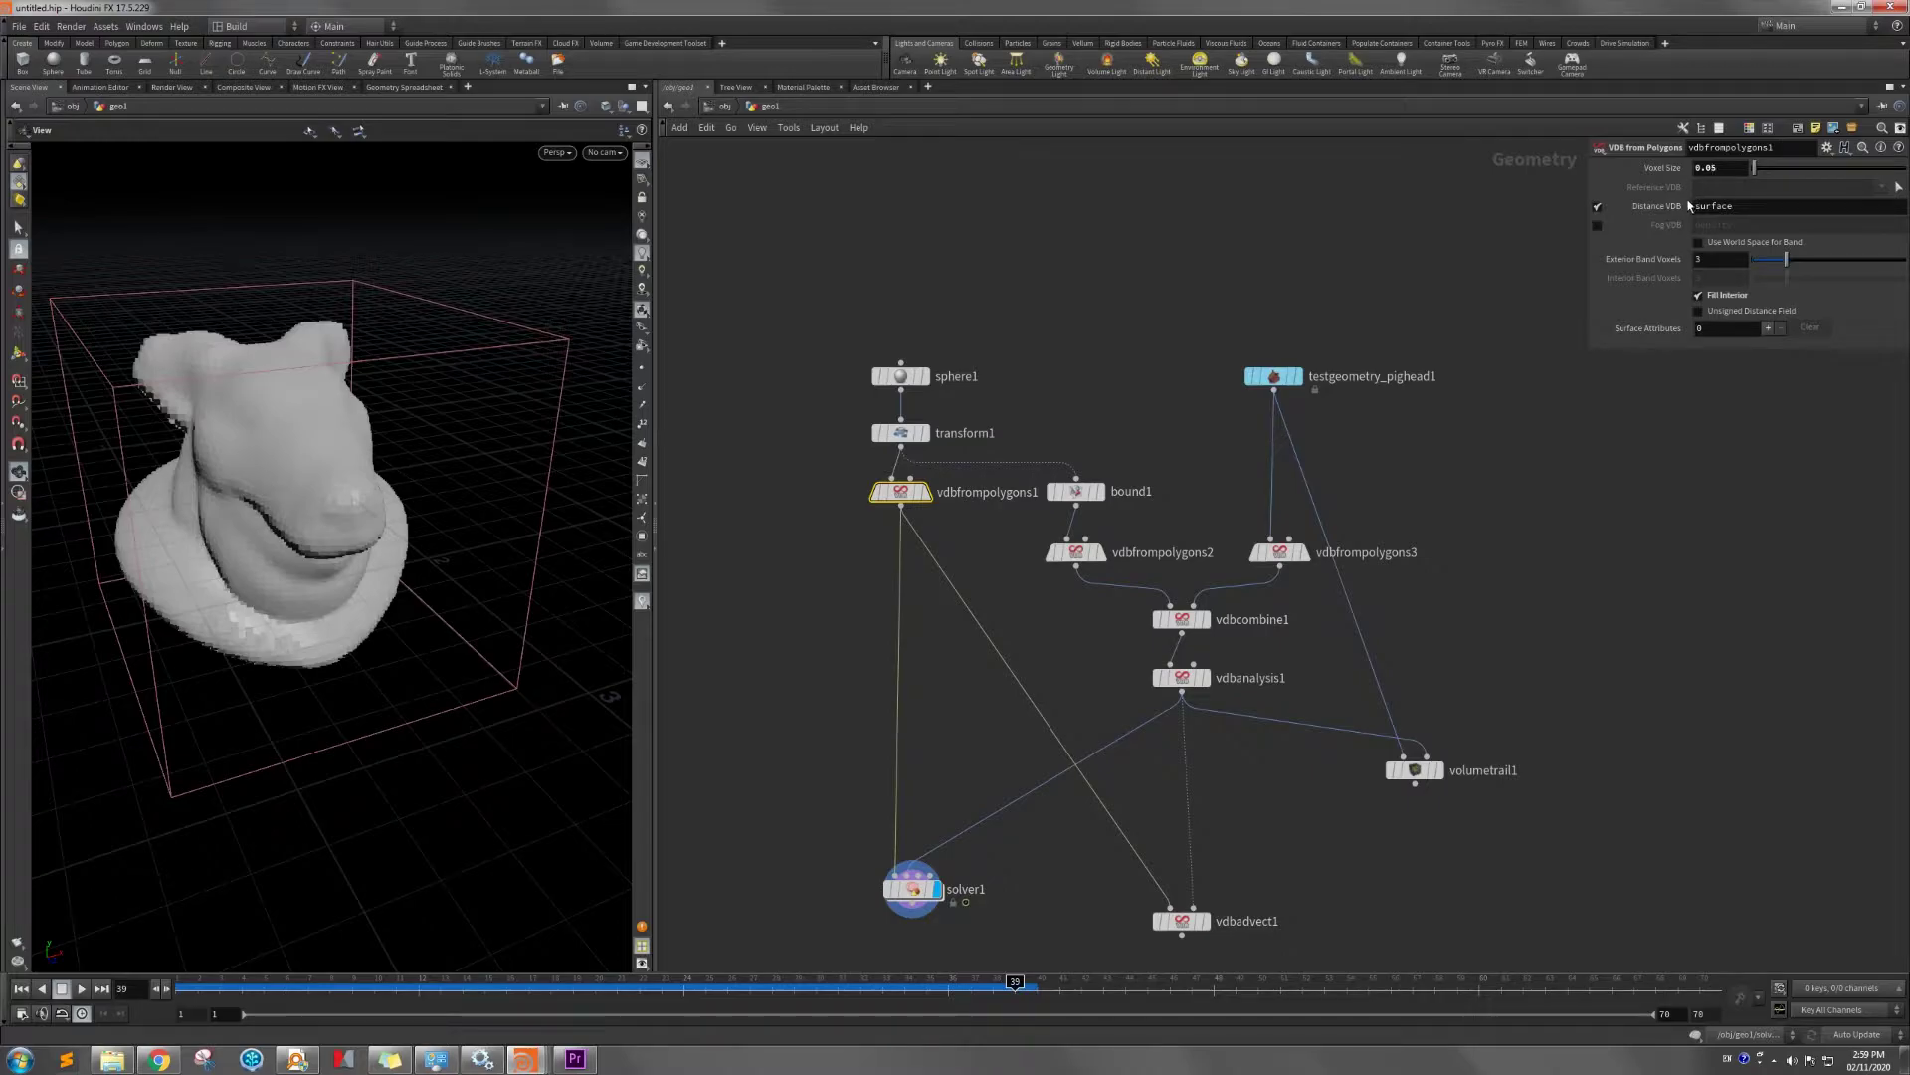
left_click_drag(454, 473, 367, 459)
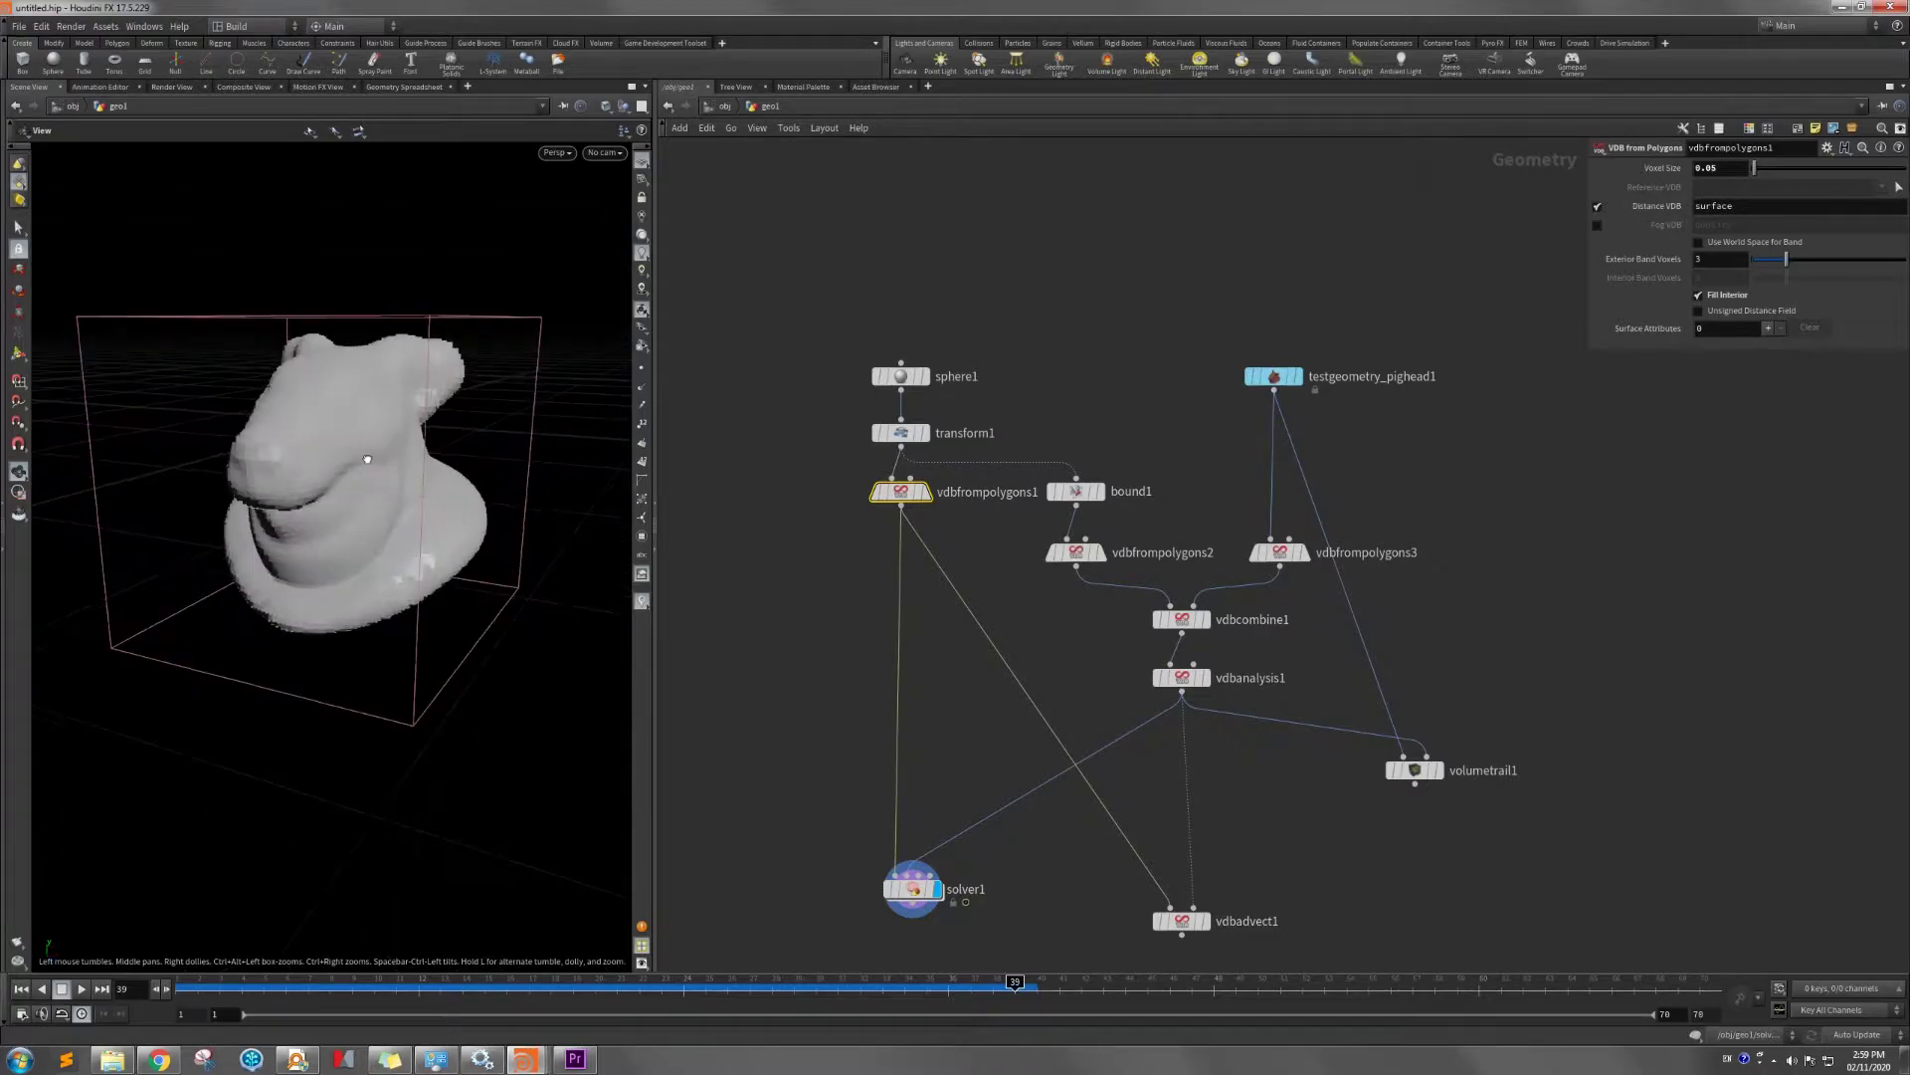
left_click(918, 896)
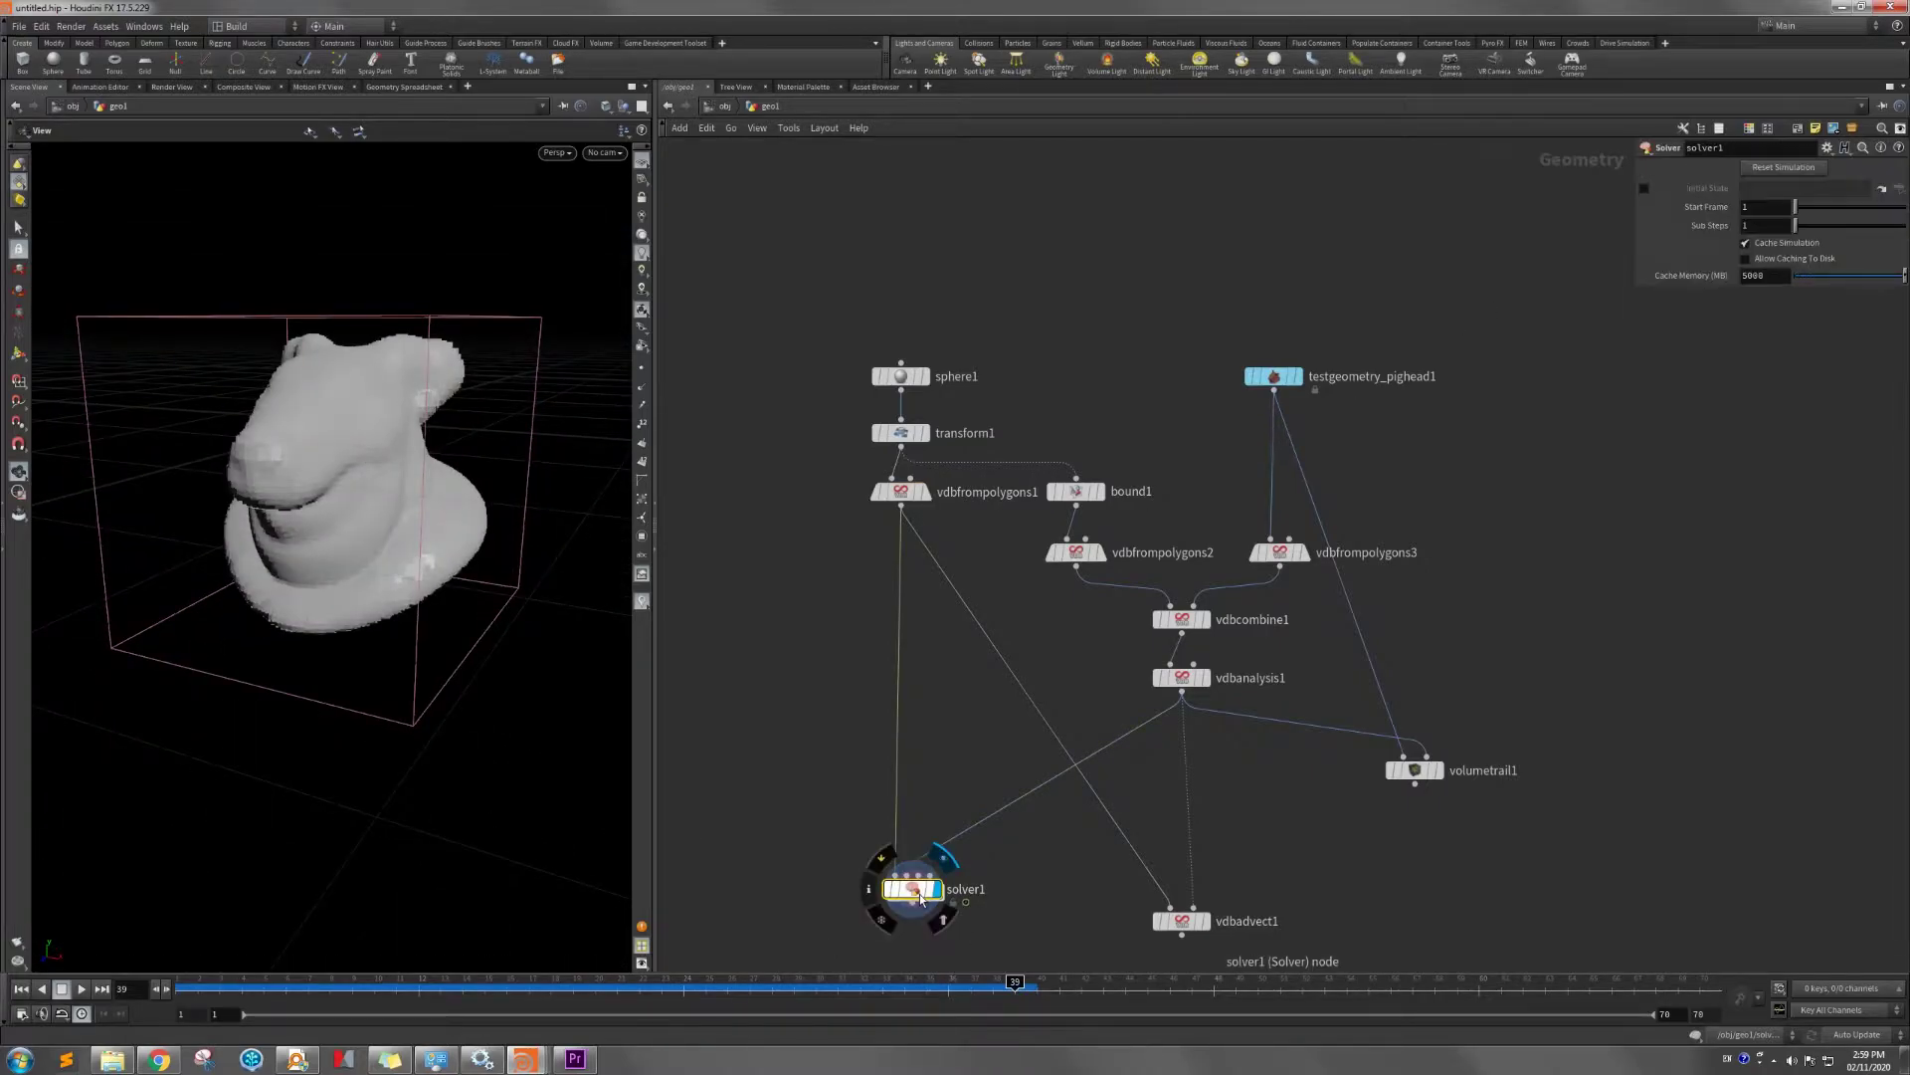
left_click_drag(920, 898, 924, 867)
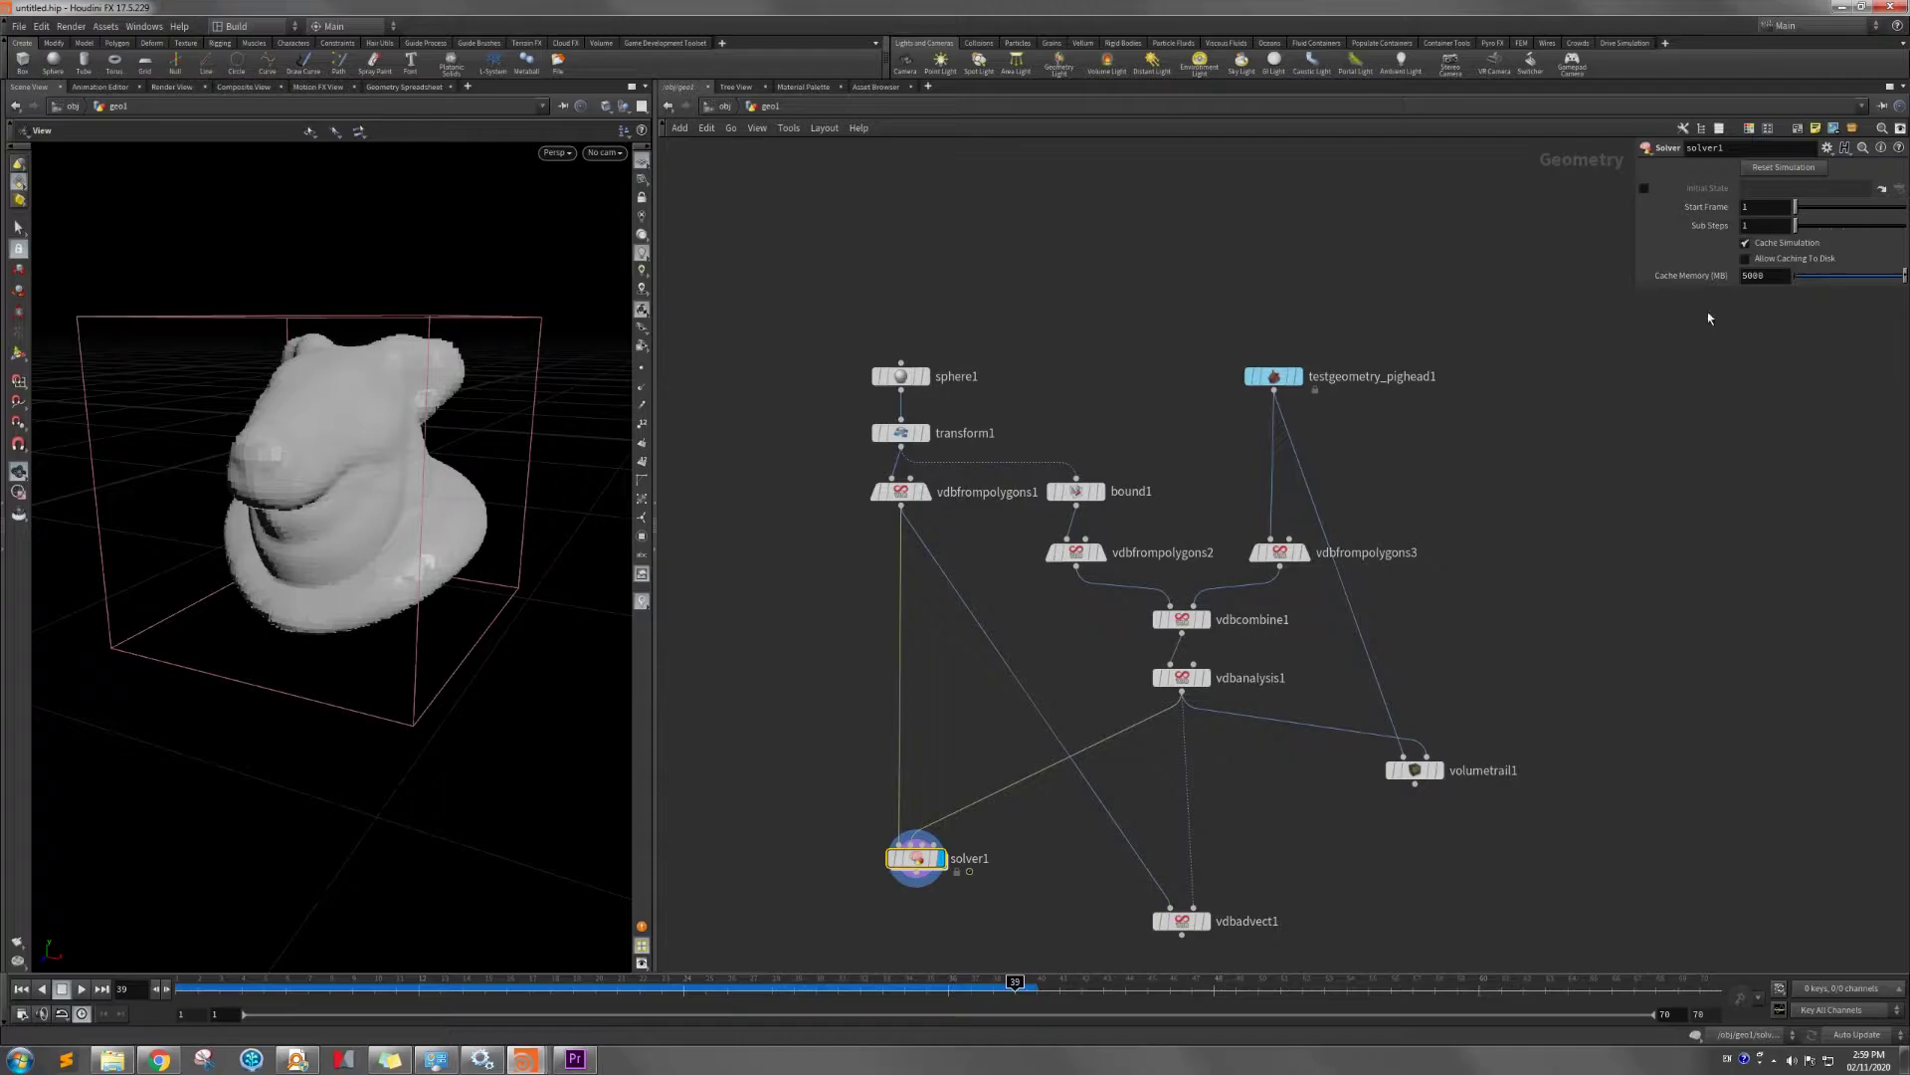
left_click_drag(1750, 226, 1653, 228)
left_click_drag(1755, 225, 1656, 242)
type("1")
key("Return")
Inside the Solver, set the VDB Advect timestep to 0.25/$FPS, and return to the geo1 network.
double_click(915, 861)
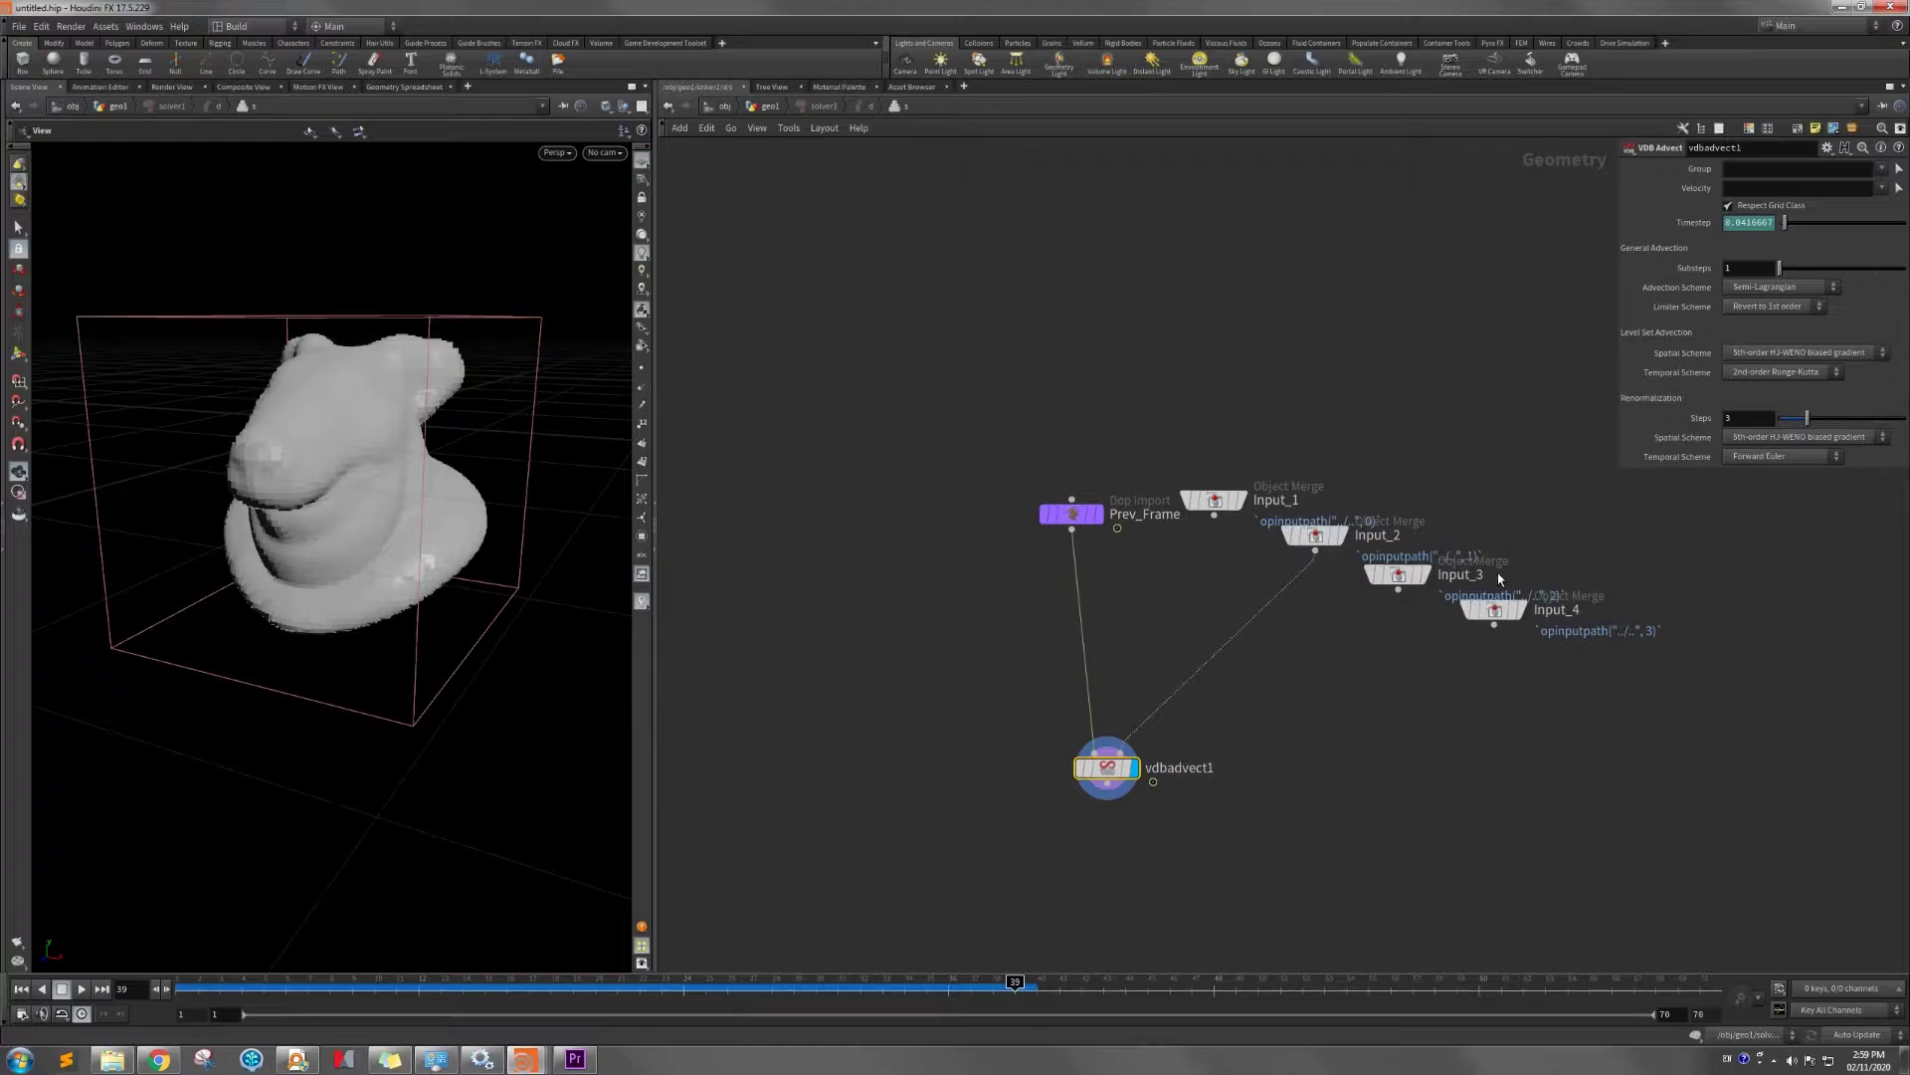
left_click(1693, 223)
left_click_drag(1742, 223, 1724, 224)
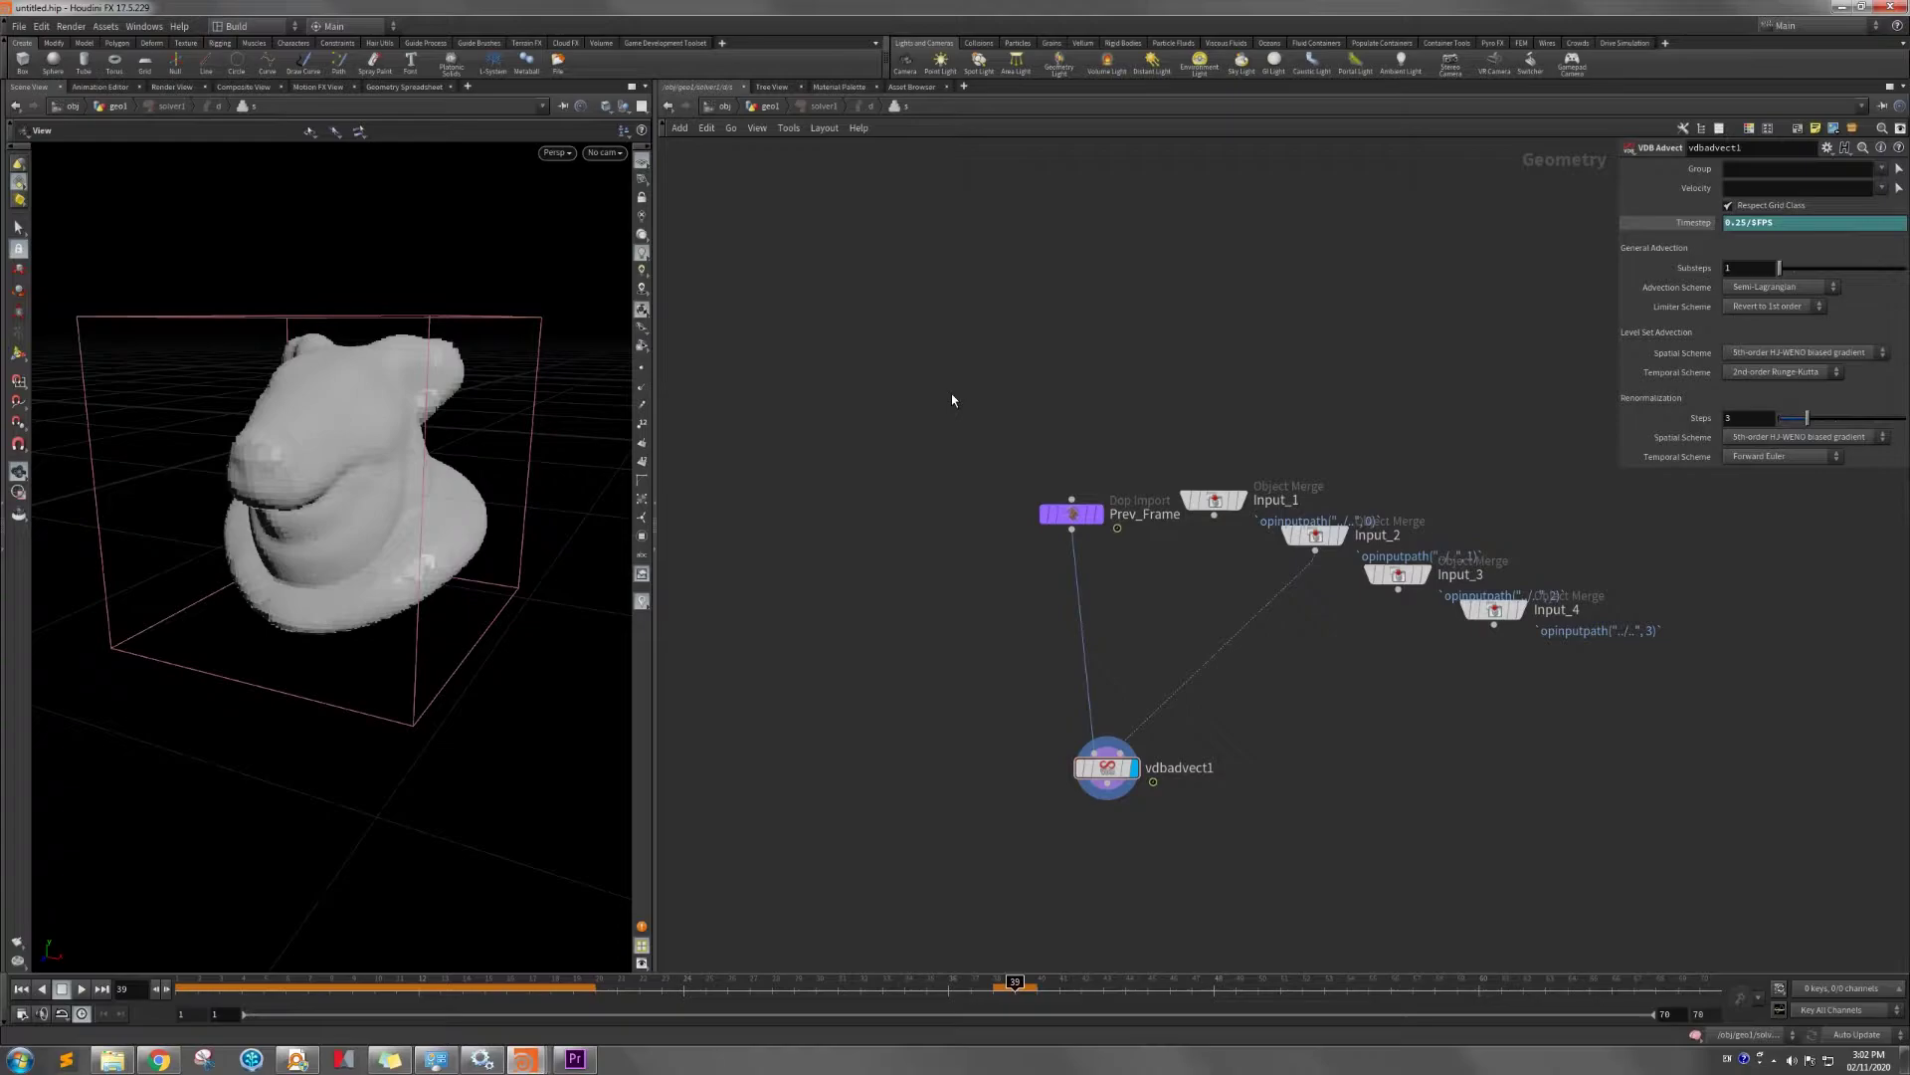
left_click(768, 105)
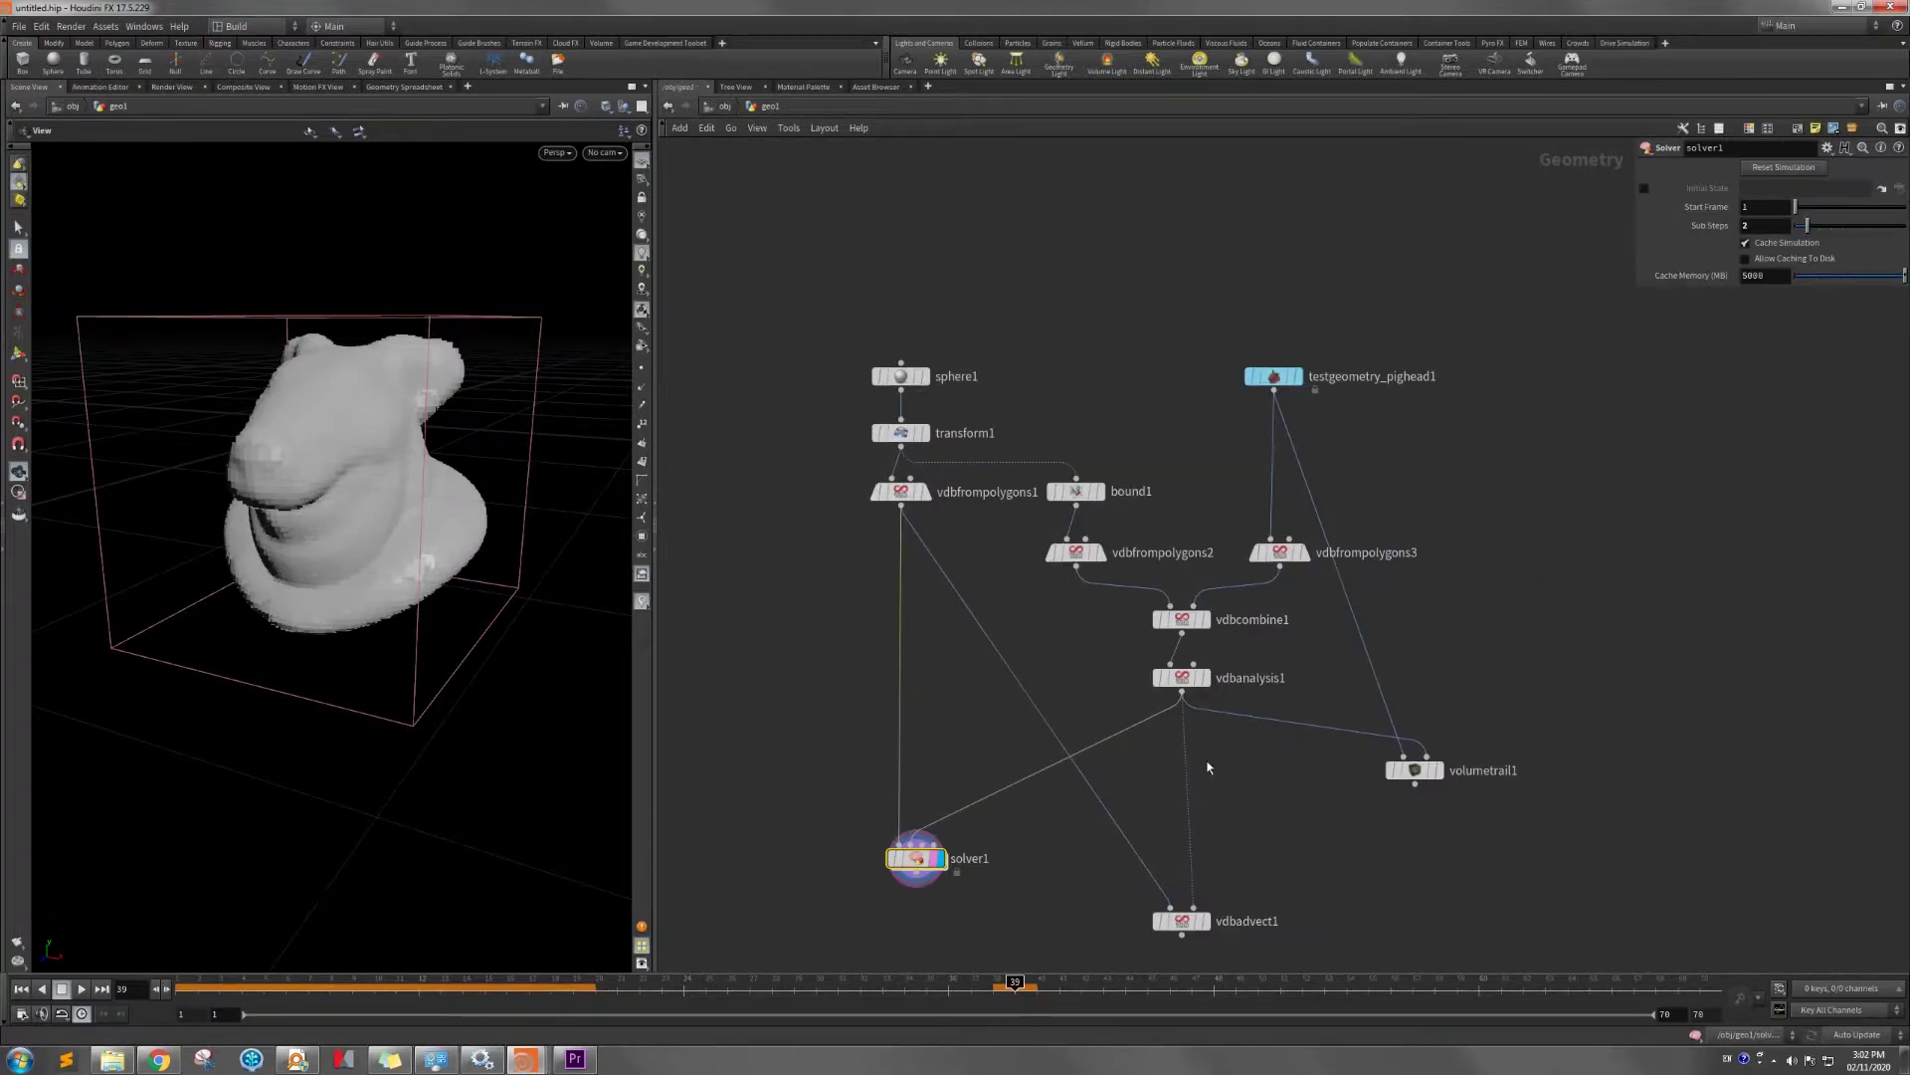
Display the Volume Trail, reposition its node beneath the pig head branch and examine the trails up close.
left_click(1439, 770)
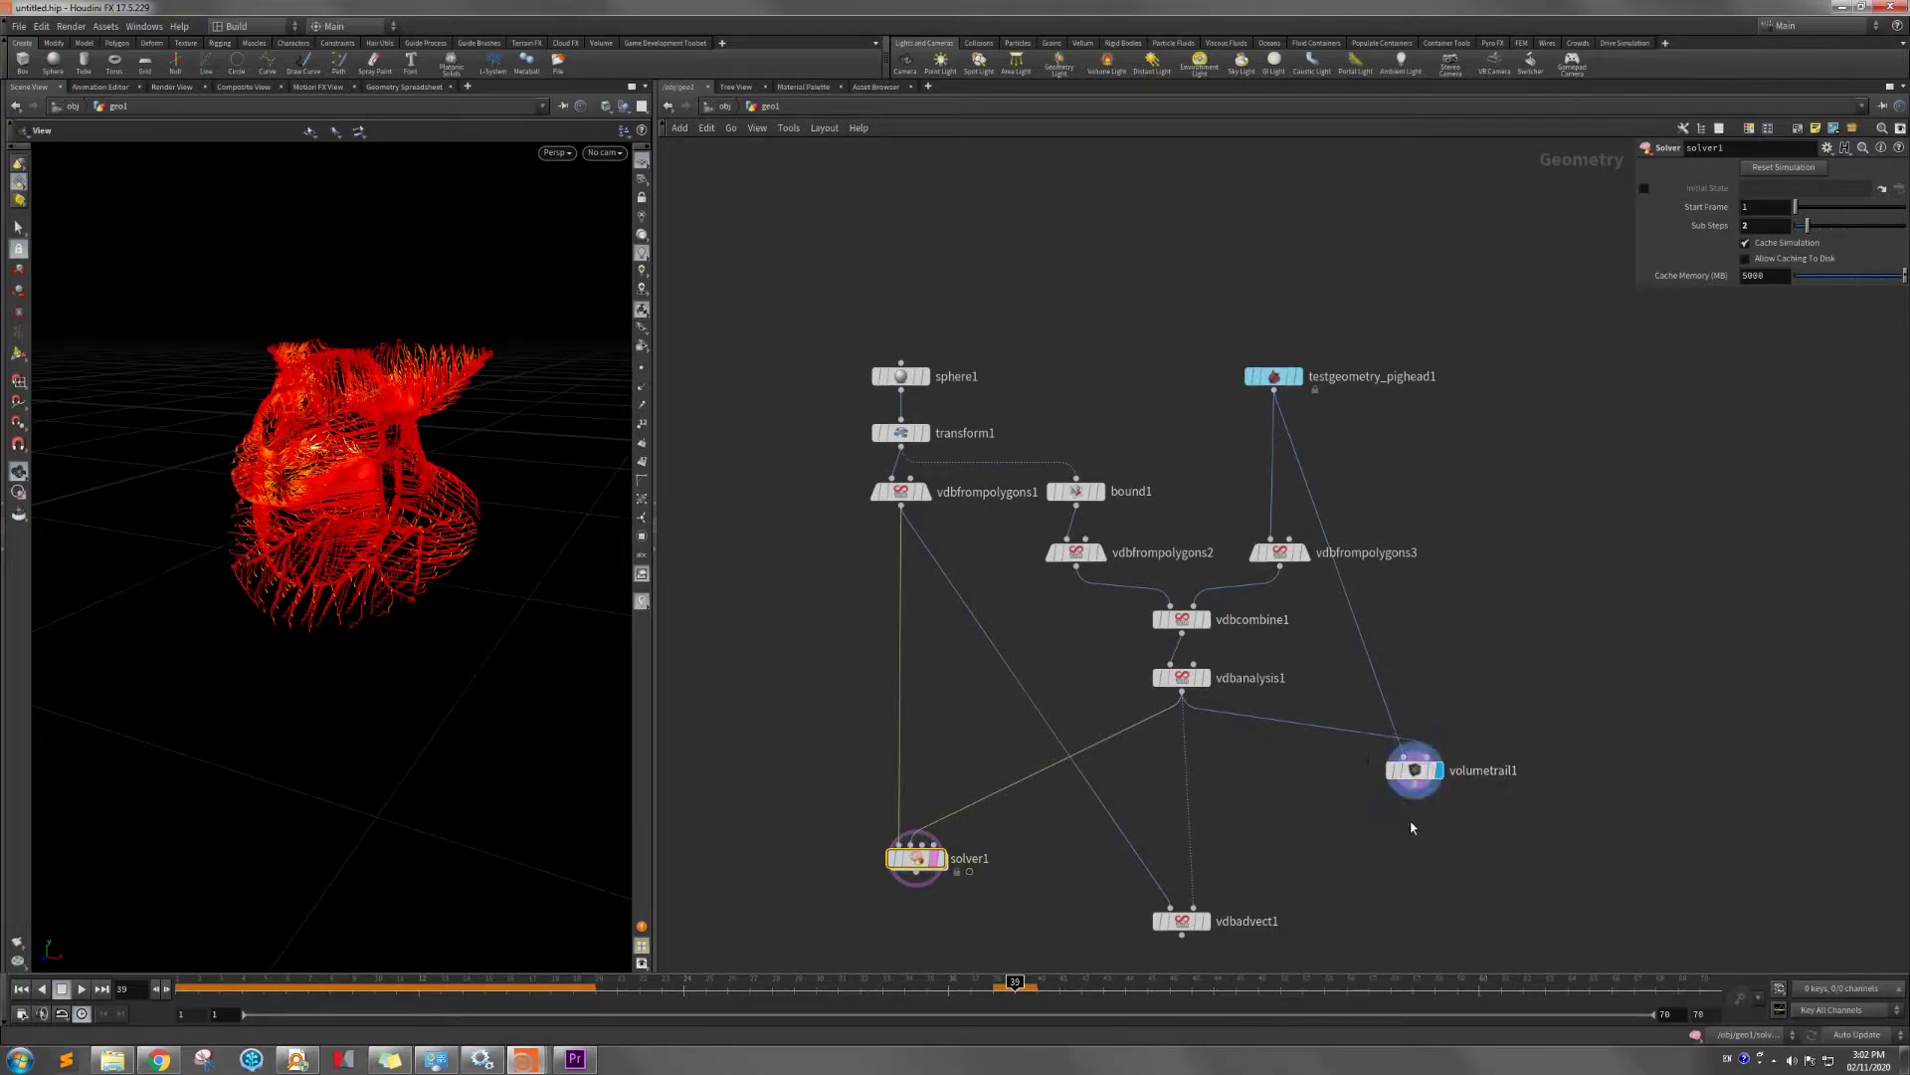
left_click_drag(1413, 772, 1375, 802)
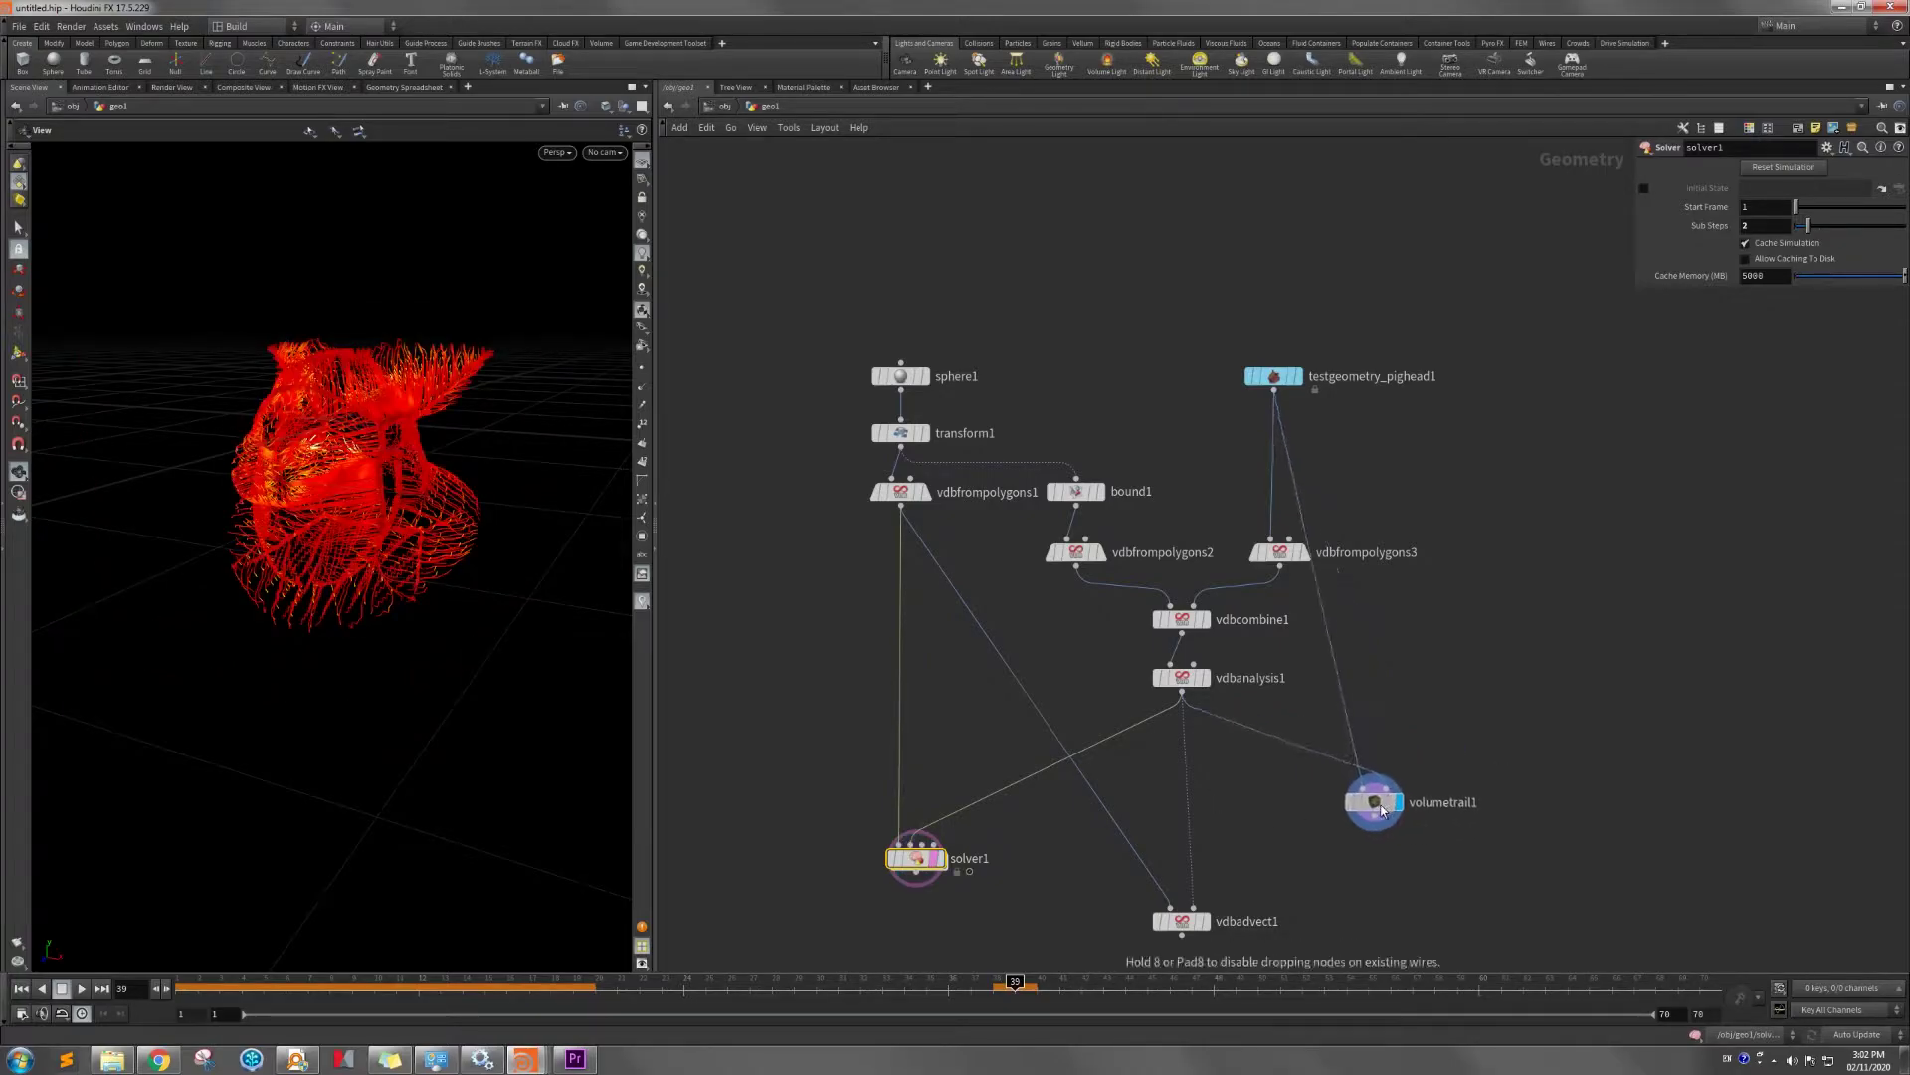
left_click(1284, 552)
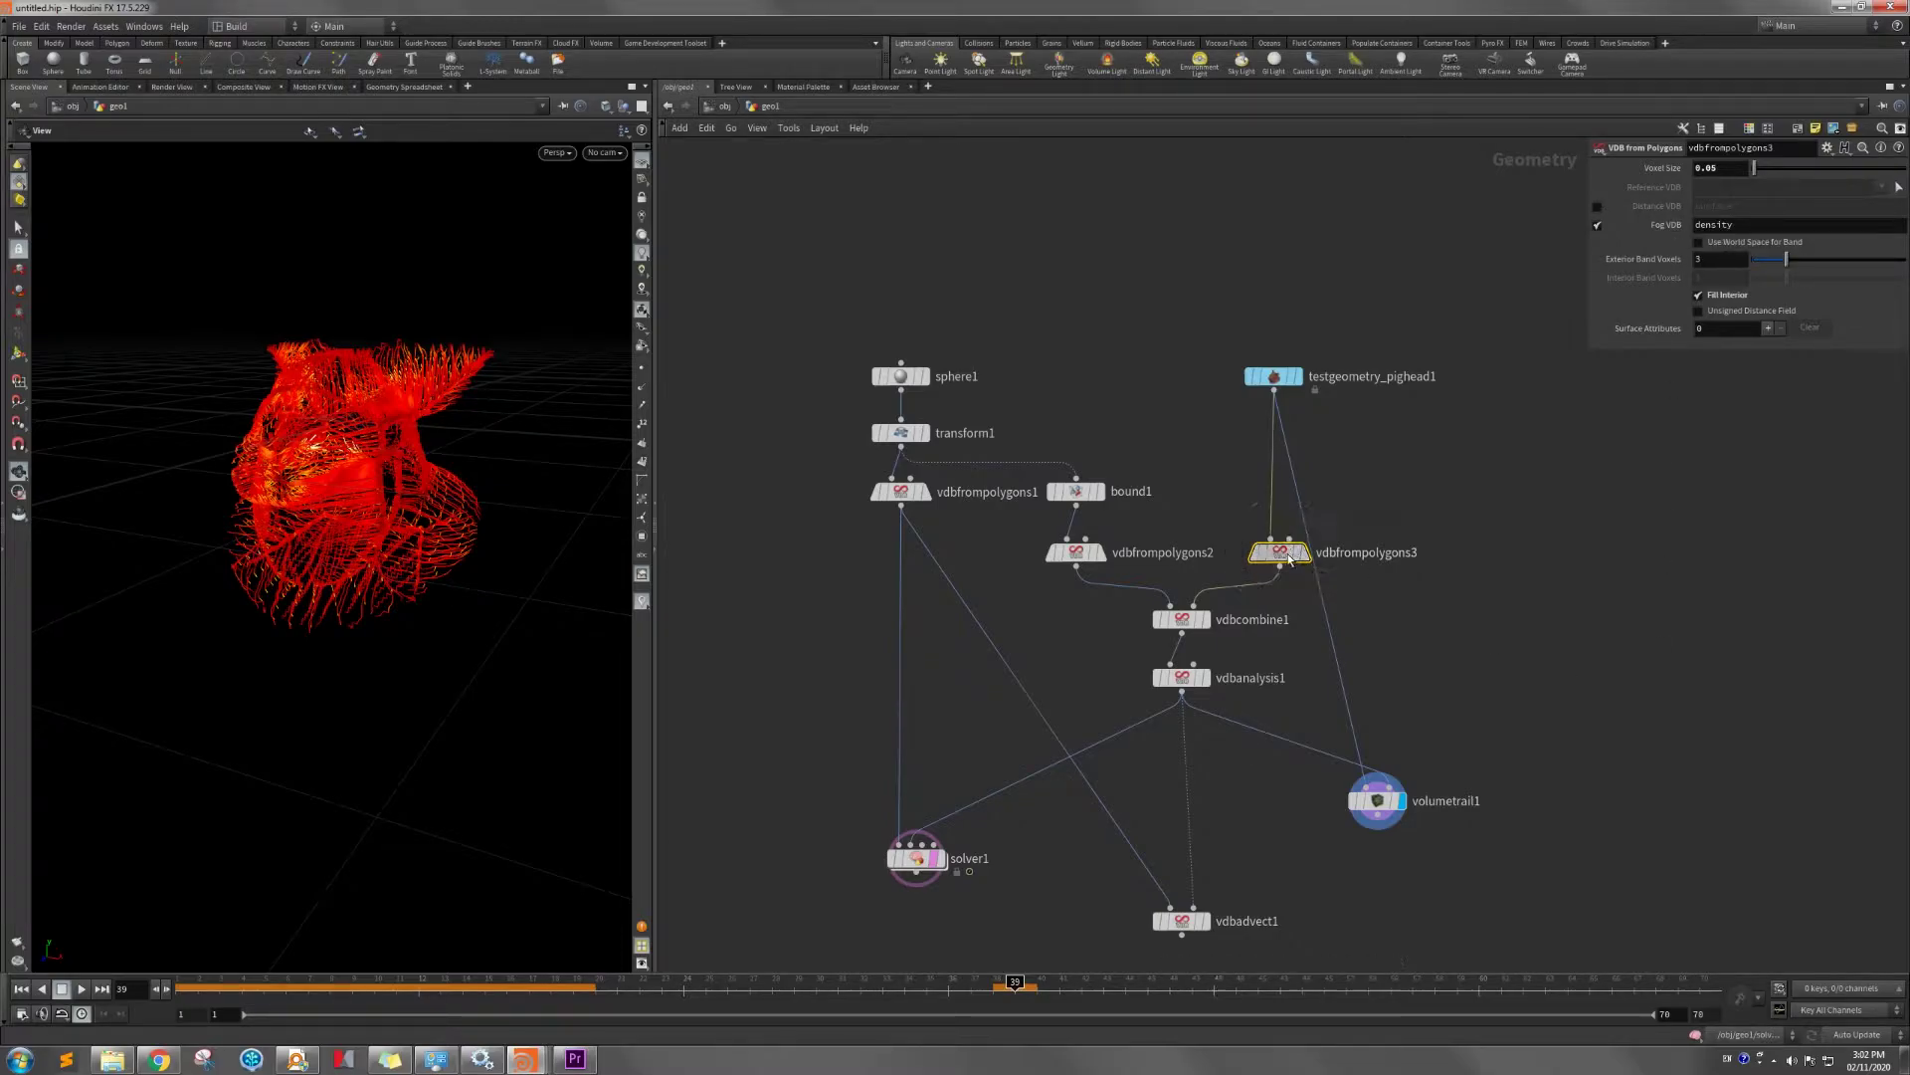
mouse_move(1285, 555)
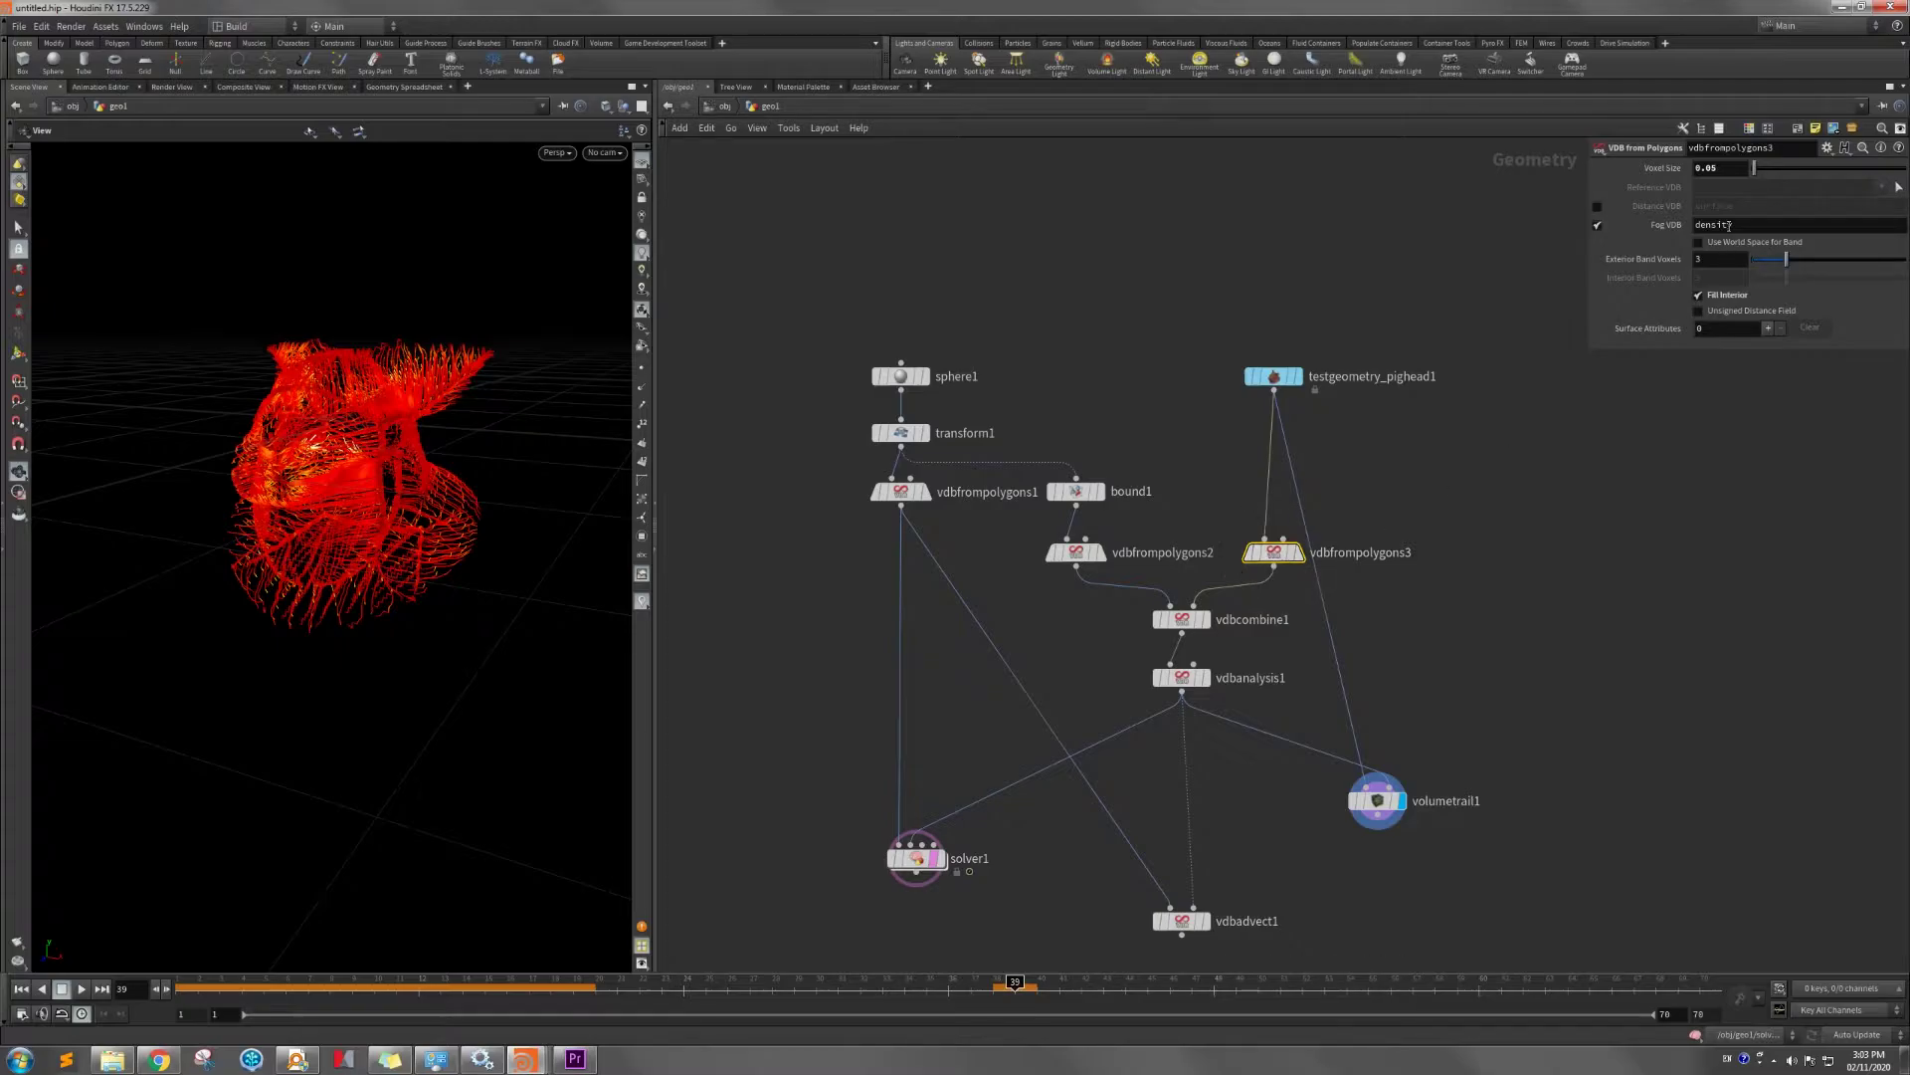
mouse_move(491, 439)
left_mouse_down()
mouse_move(397, 430)
mouse_move(468, 465)
left_mouse_up()
scroll(378, 434, "up", 3)
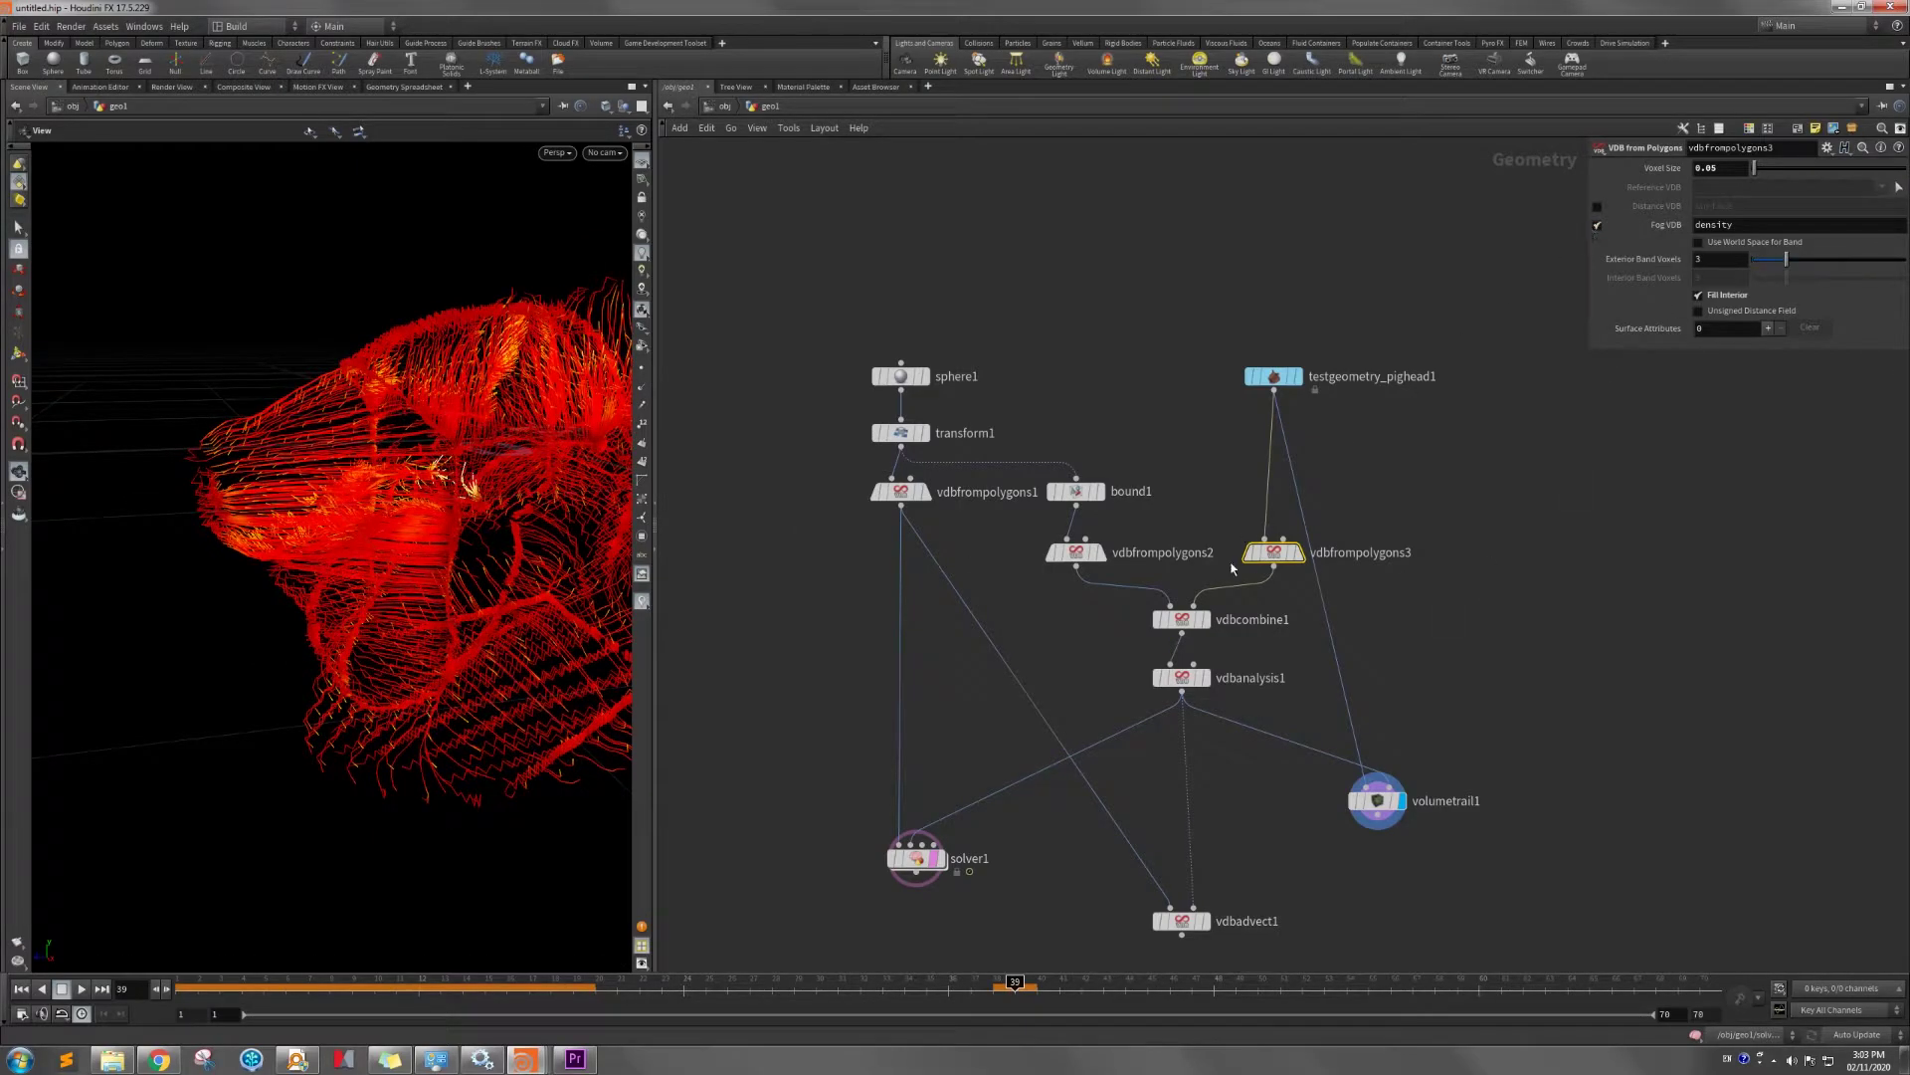
Duplicate the VDB Analysis node, feed the copy from vdbfrompolygons3 and place it above the Volume Trail, wiring it in.
mouse_move(1182, 683)
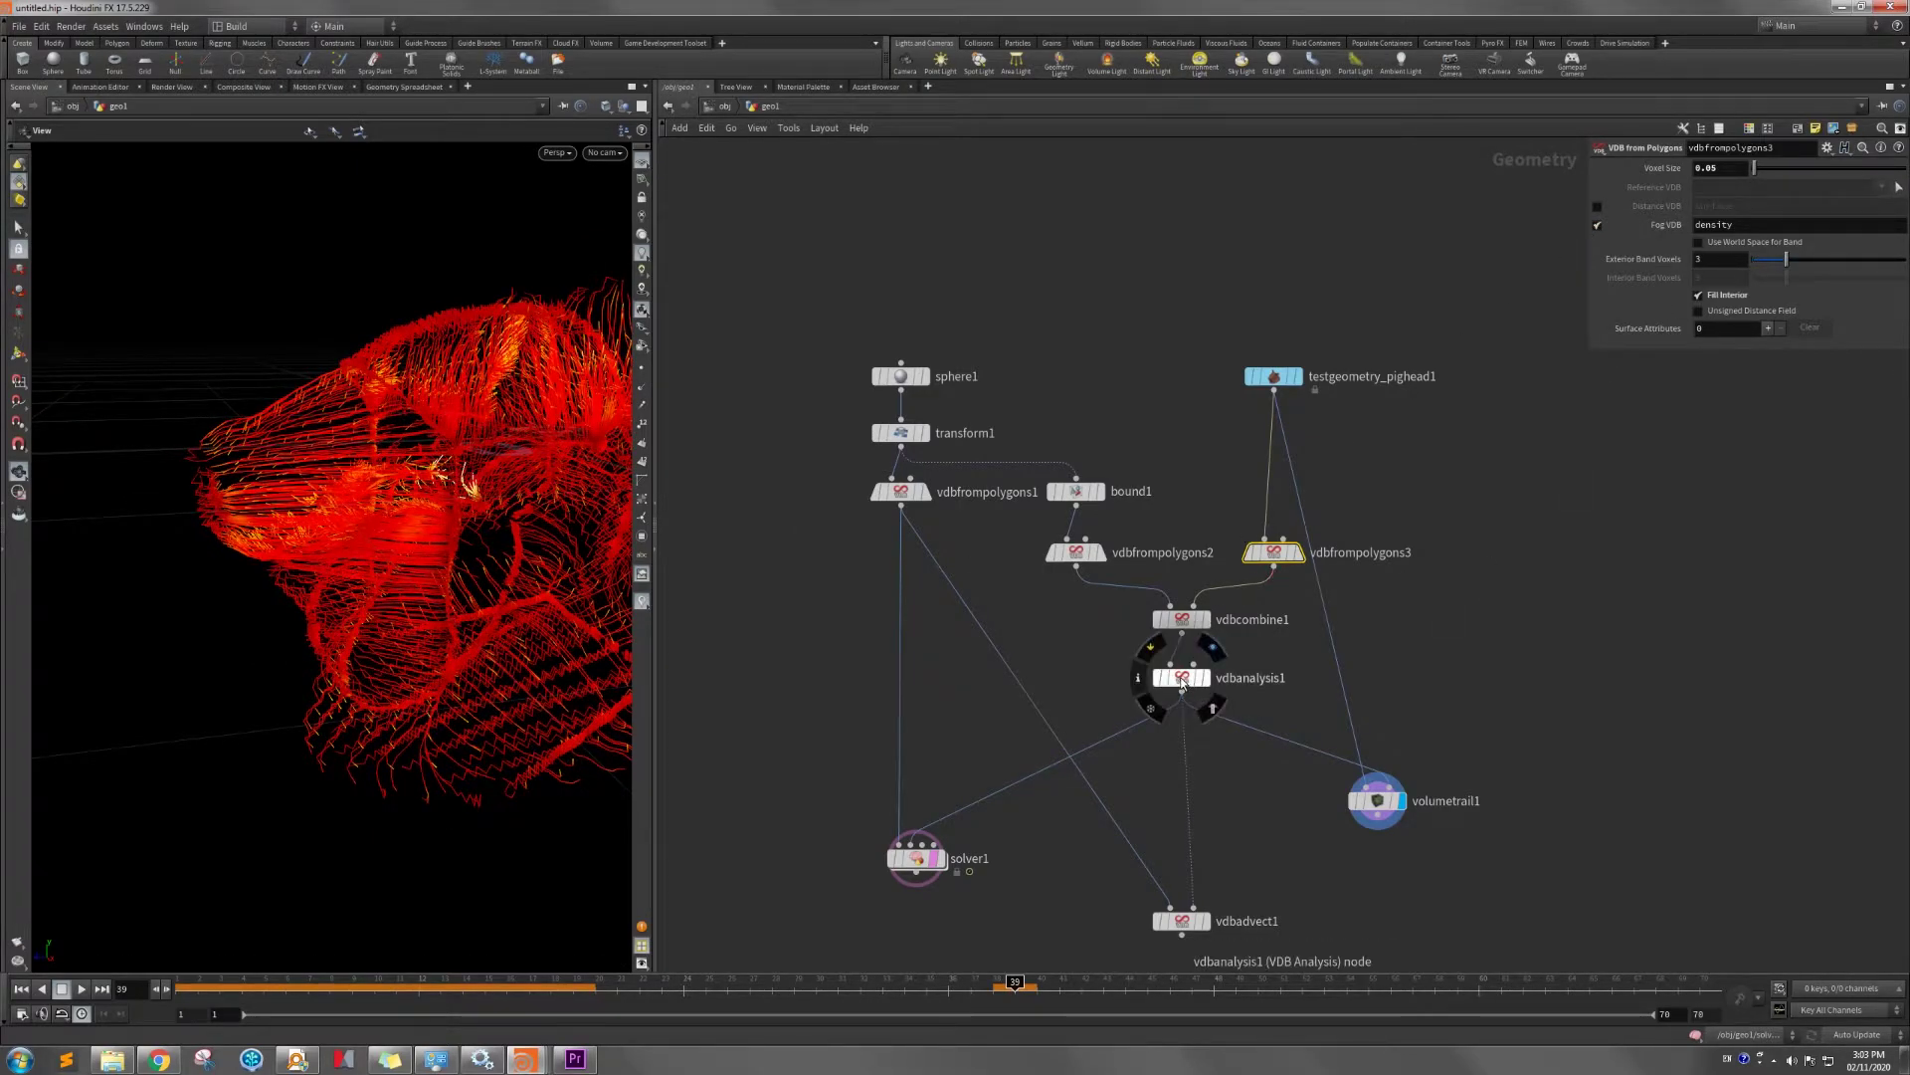
left_click(1182, 679)
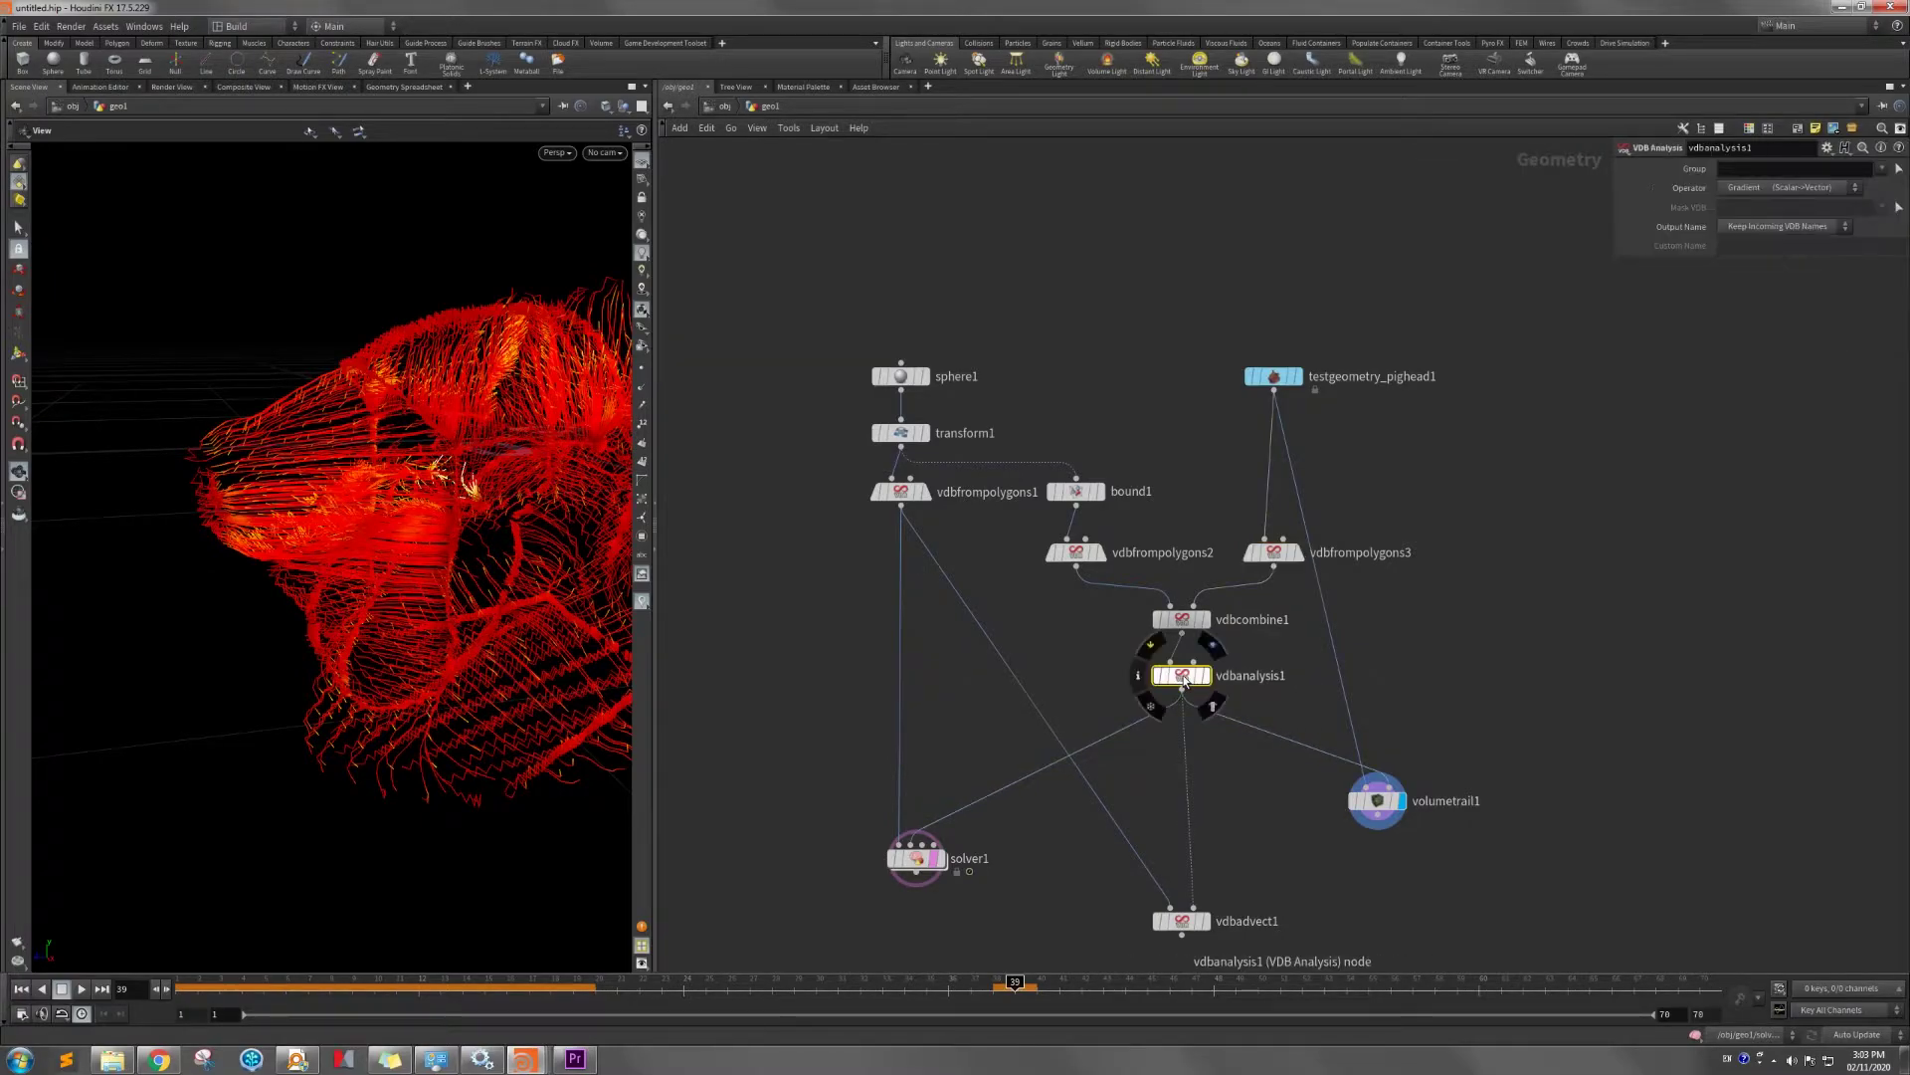
key("ctrl+c")
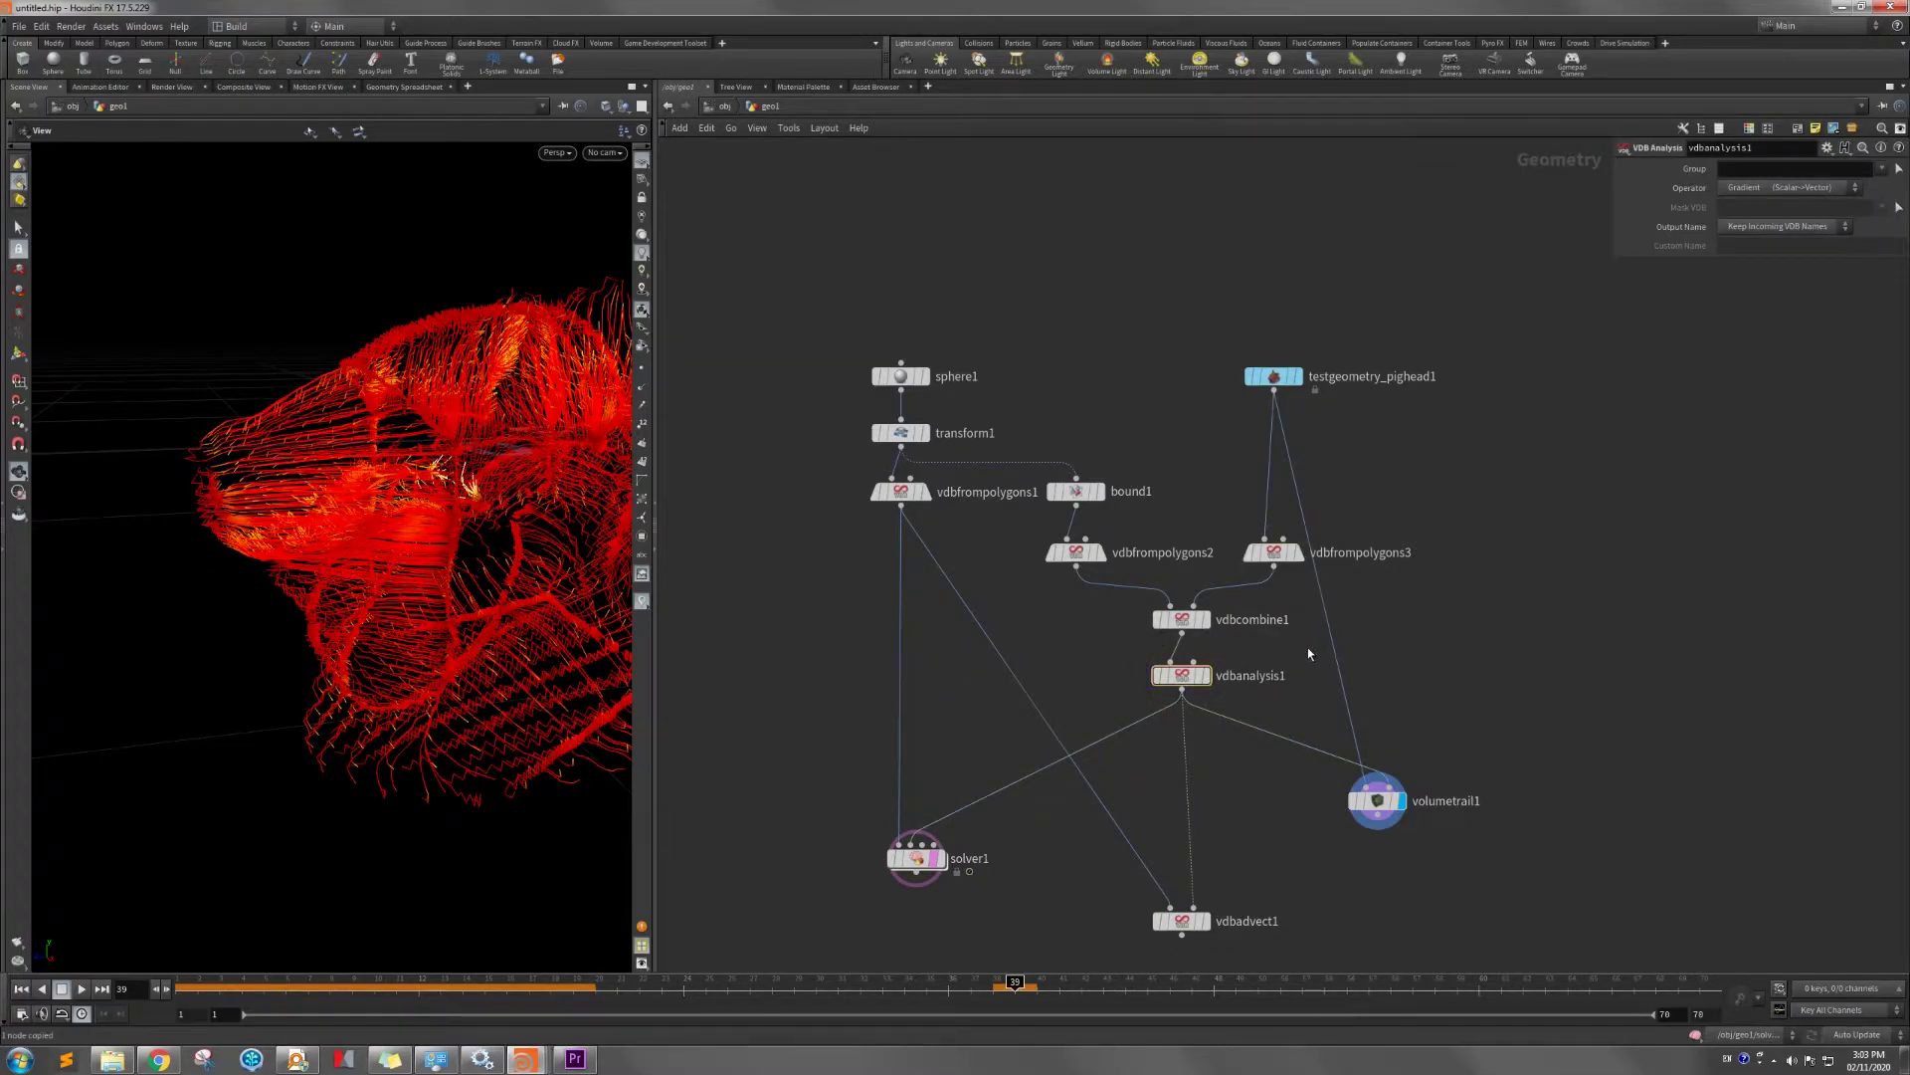
left_click(1419, 644)
left_click(1182, 674)
left_click(1365, 637)
key("ctrl+v")
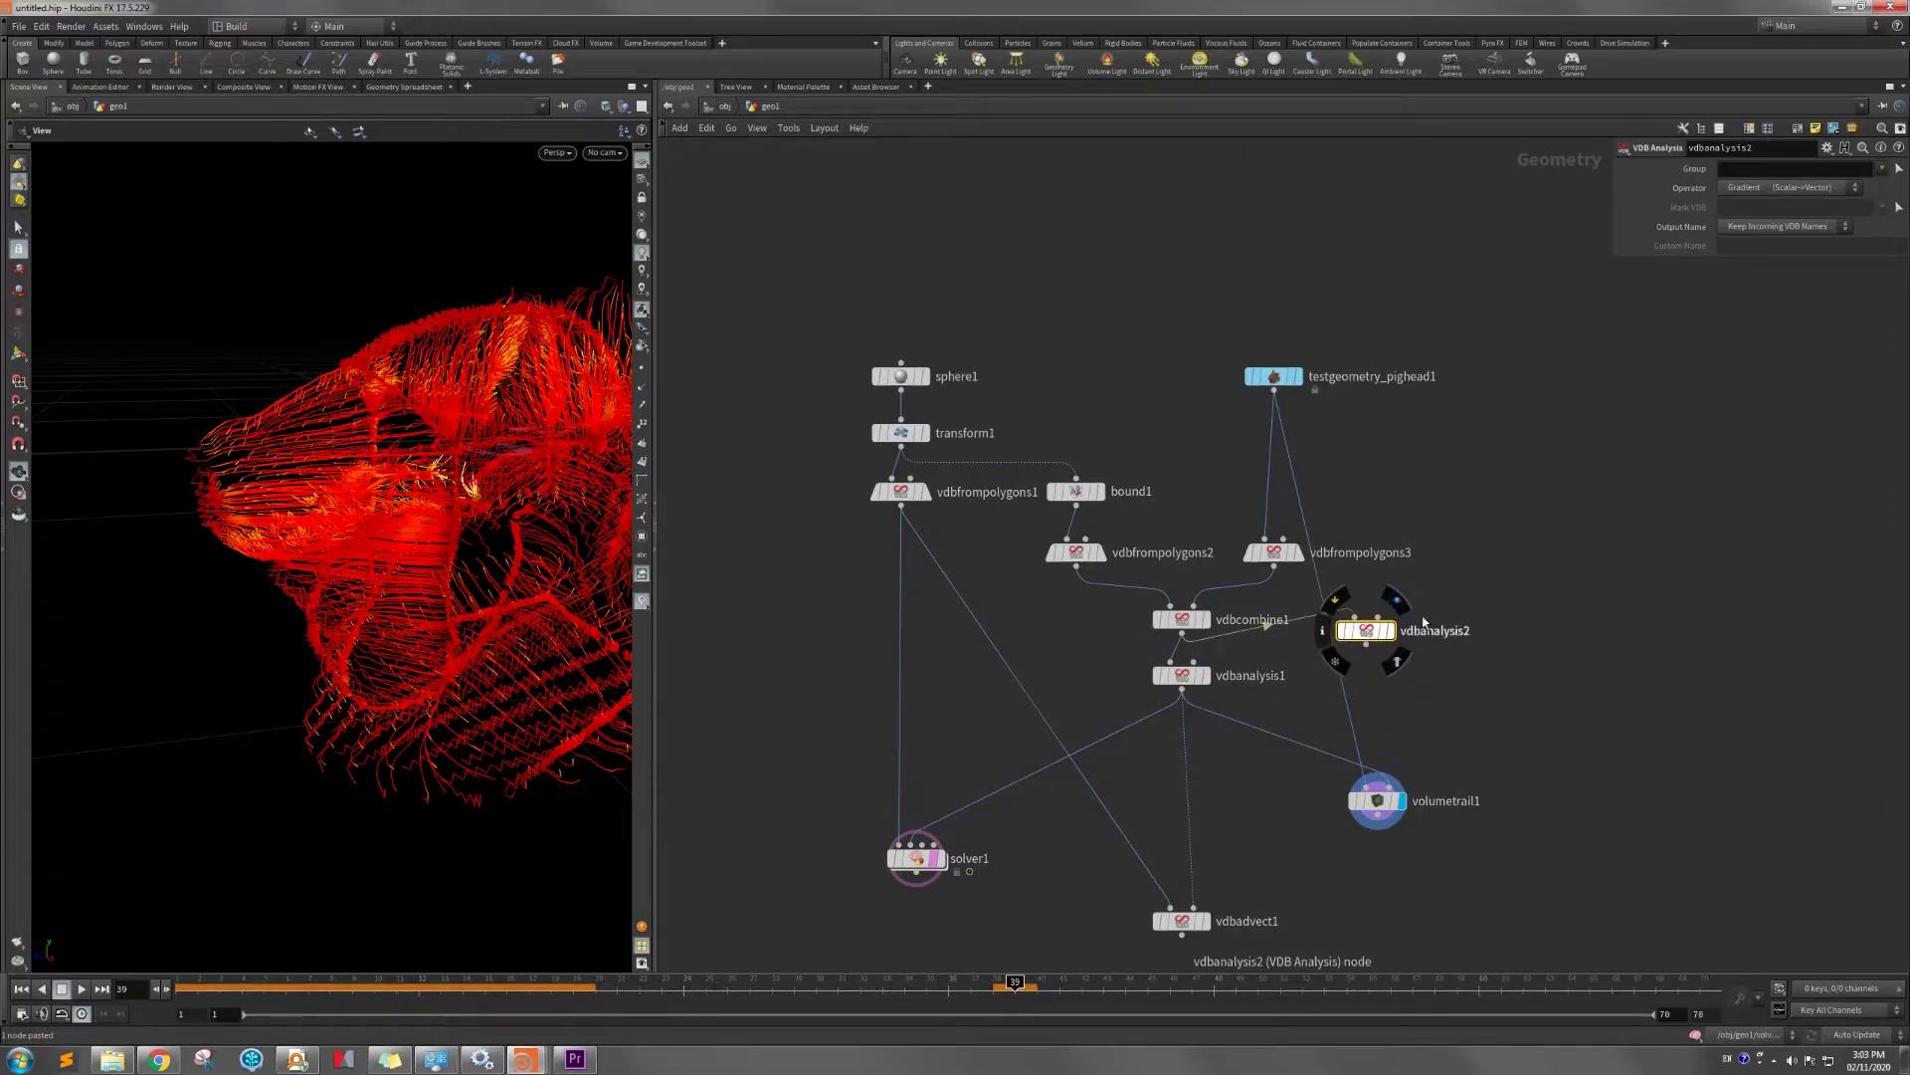
left_click_drag(1371, 634, 1366, 787)
left_click_drag(1410, 655, 1349, 671)
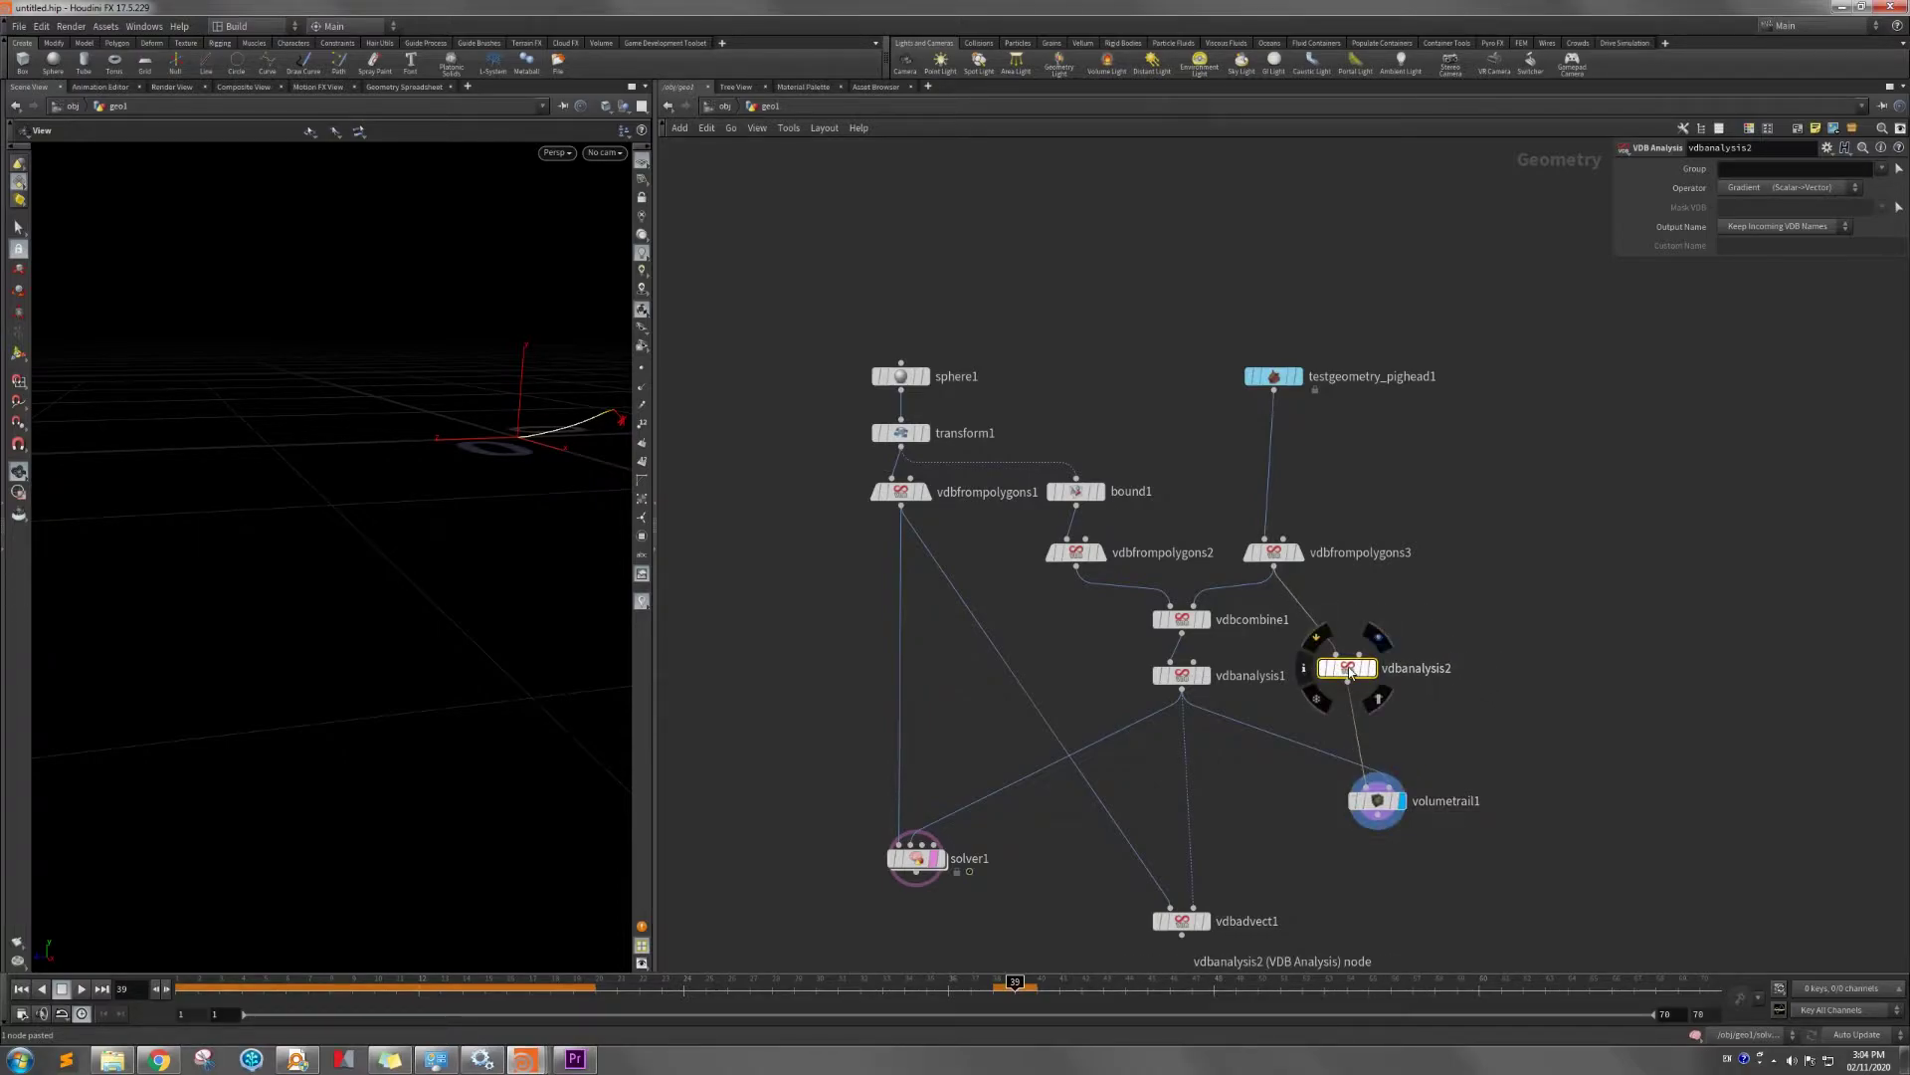
Connect the pig head to the Volume Trail's first input and the duplicated VDB Analysis to its second.
left_click_drag(554, 414, 457, 516)
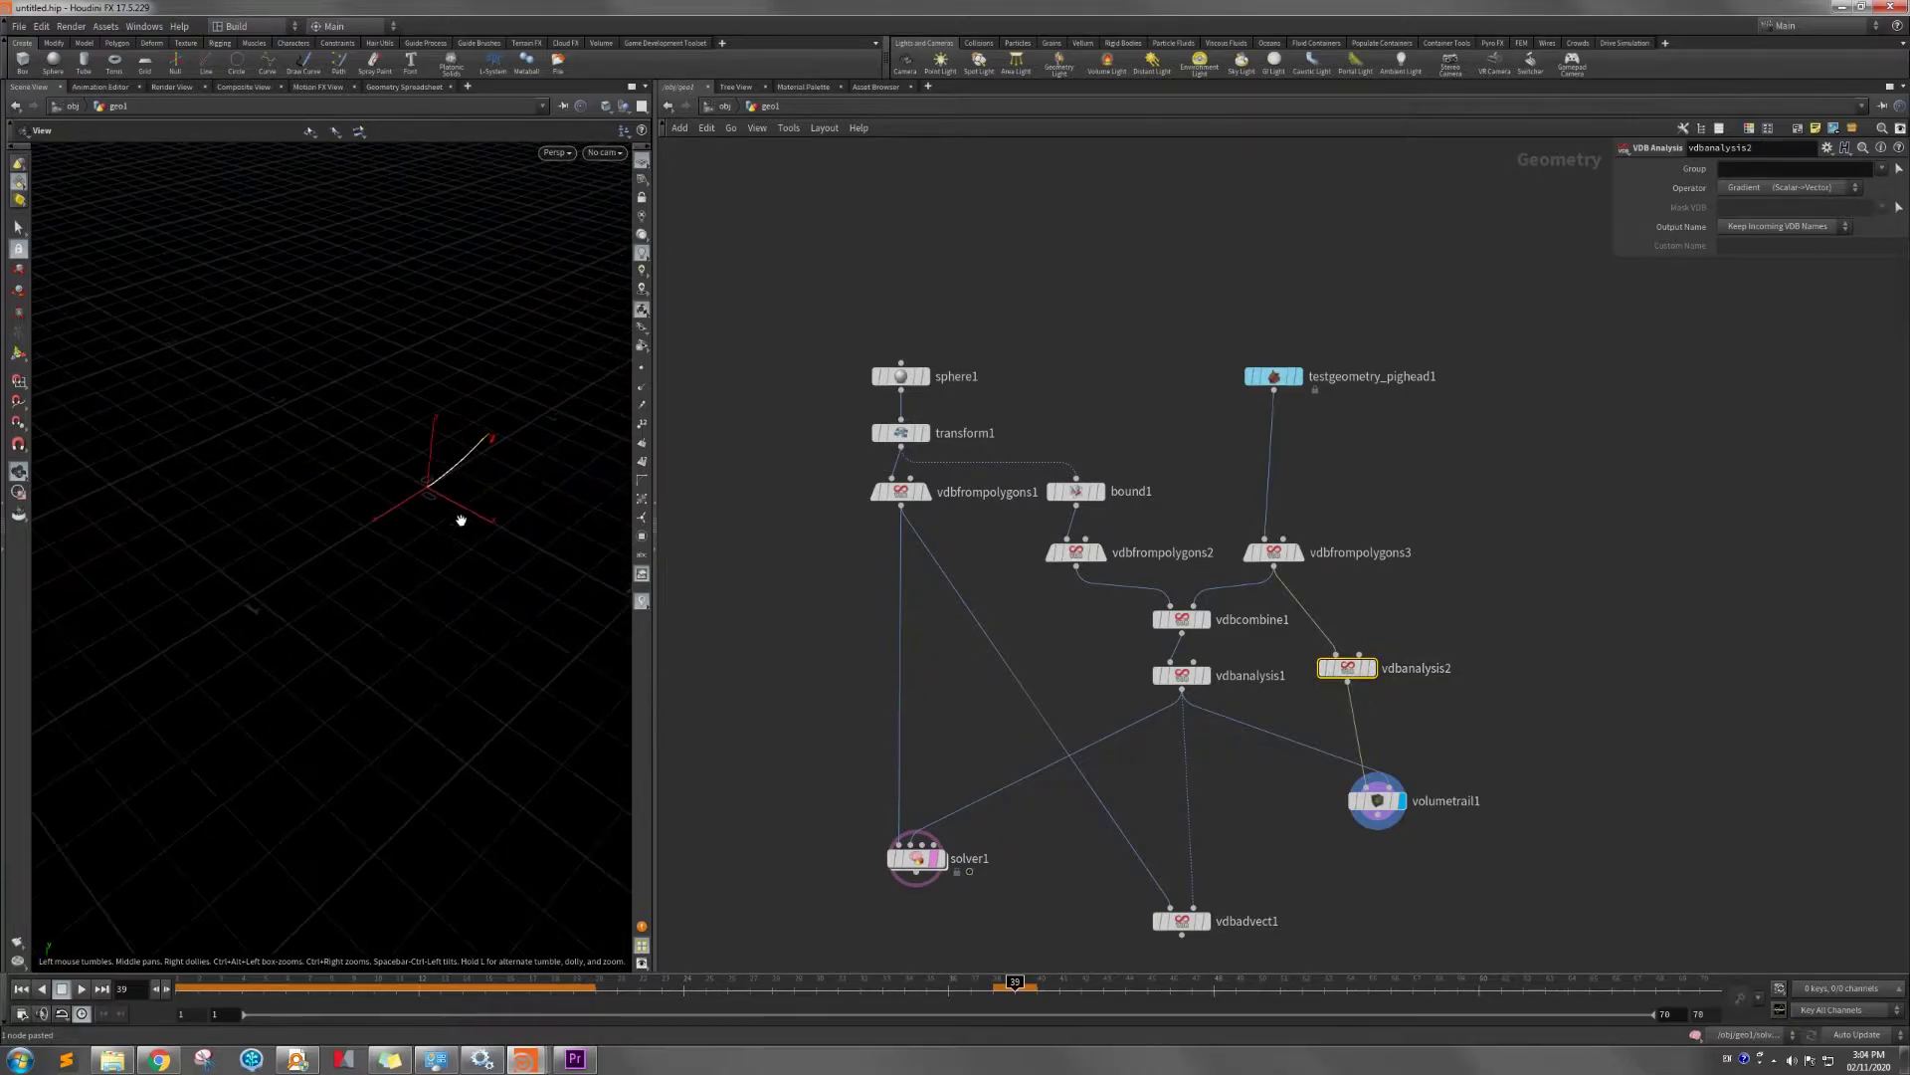
left_click_drag(1283, 396, 1319, 769)
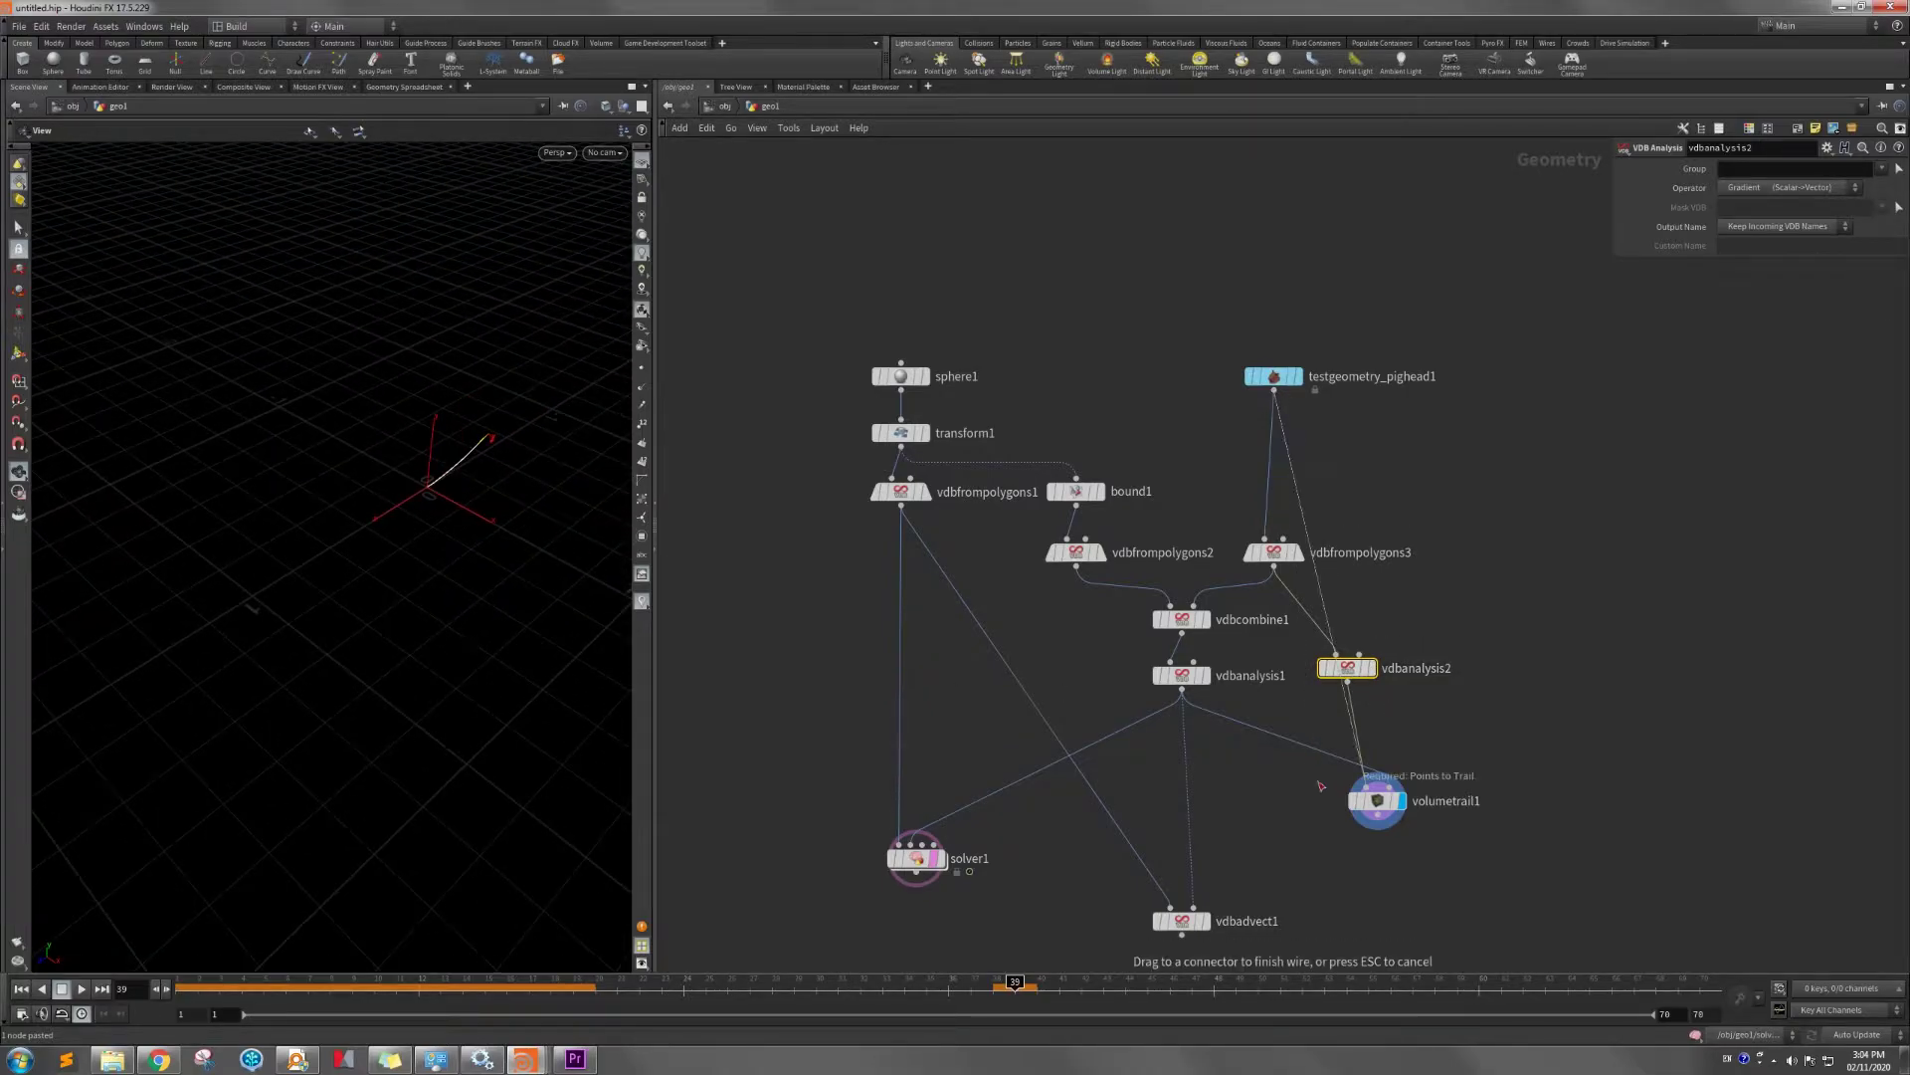
left_click(1363, 780)
left_click(1347, 683)
left_click(1386, 780)
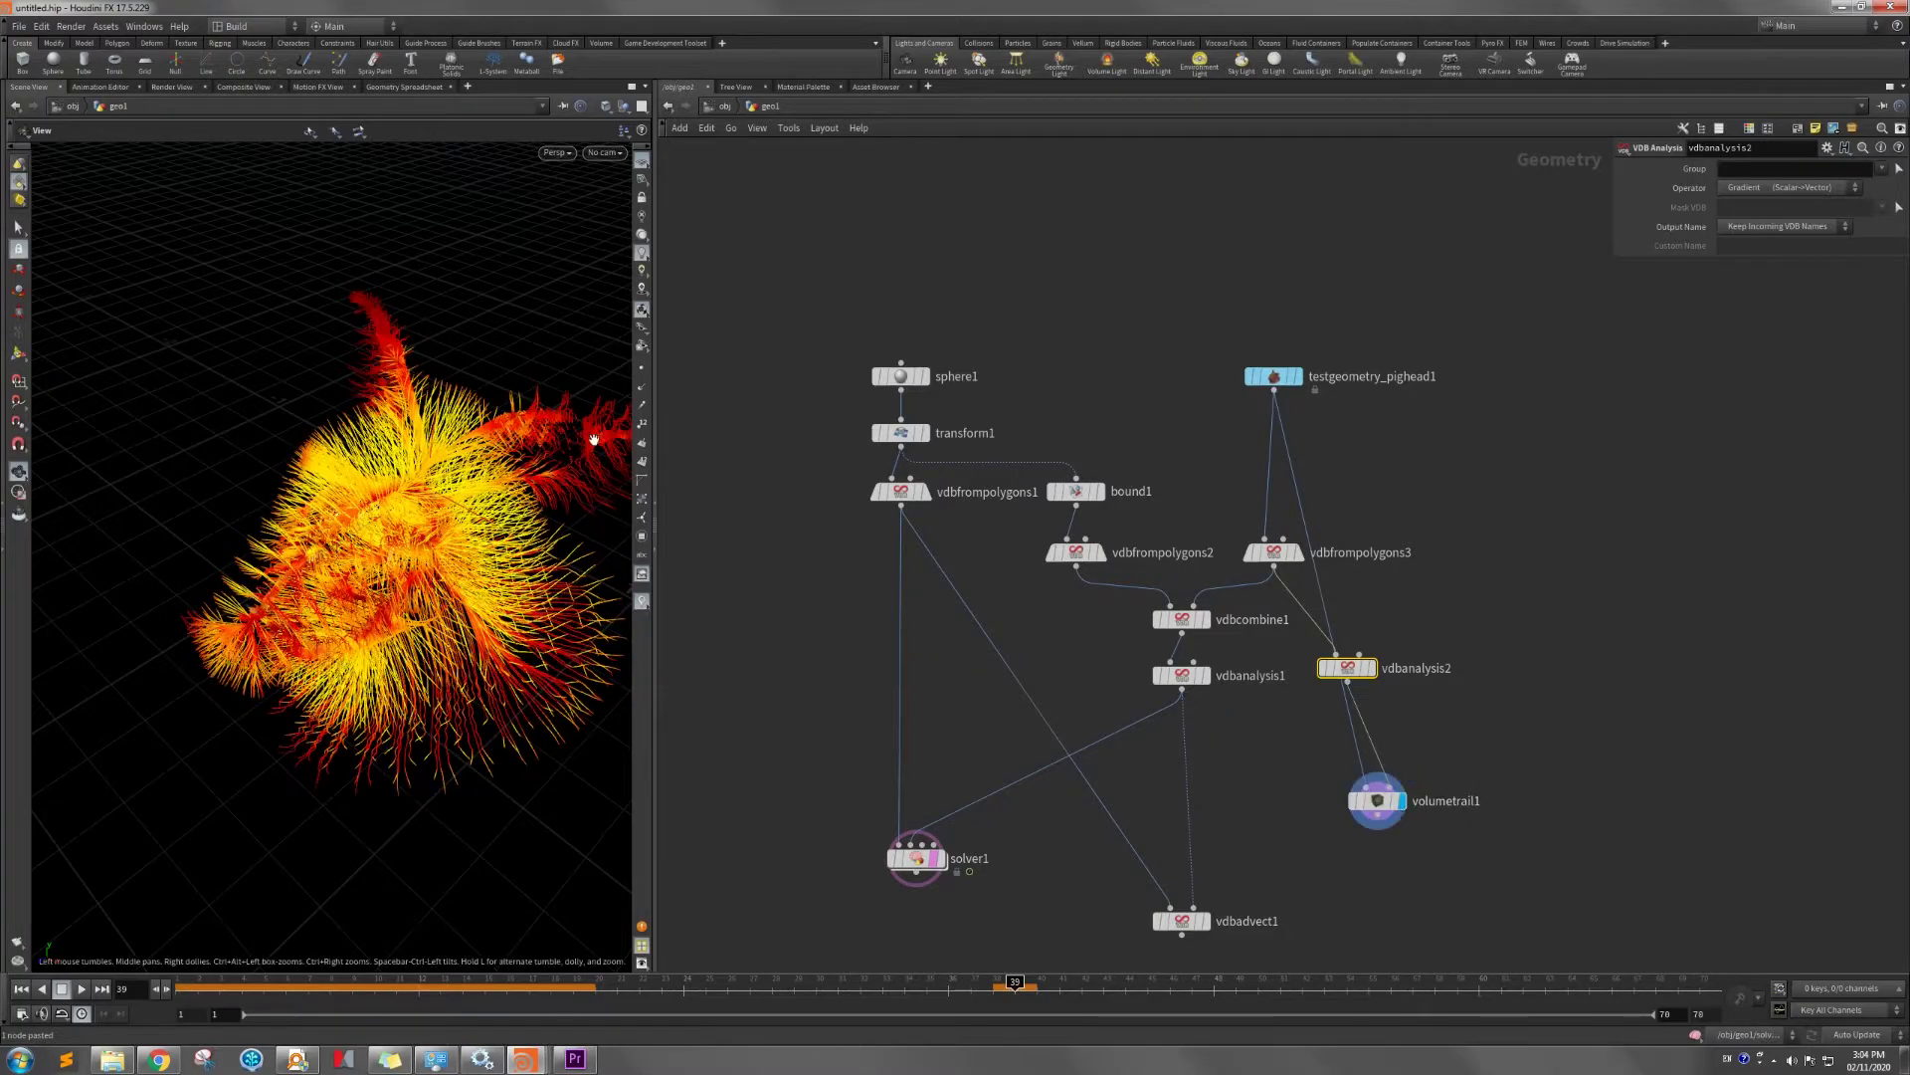
Examine the pig head's gradient trails from the front, the side and up close.
left_click_drag(575, 595, 488, 525)
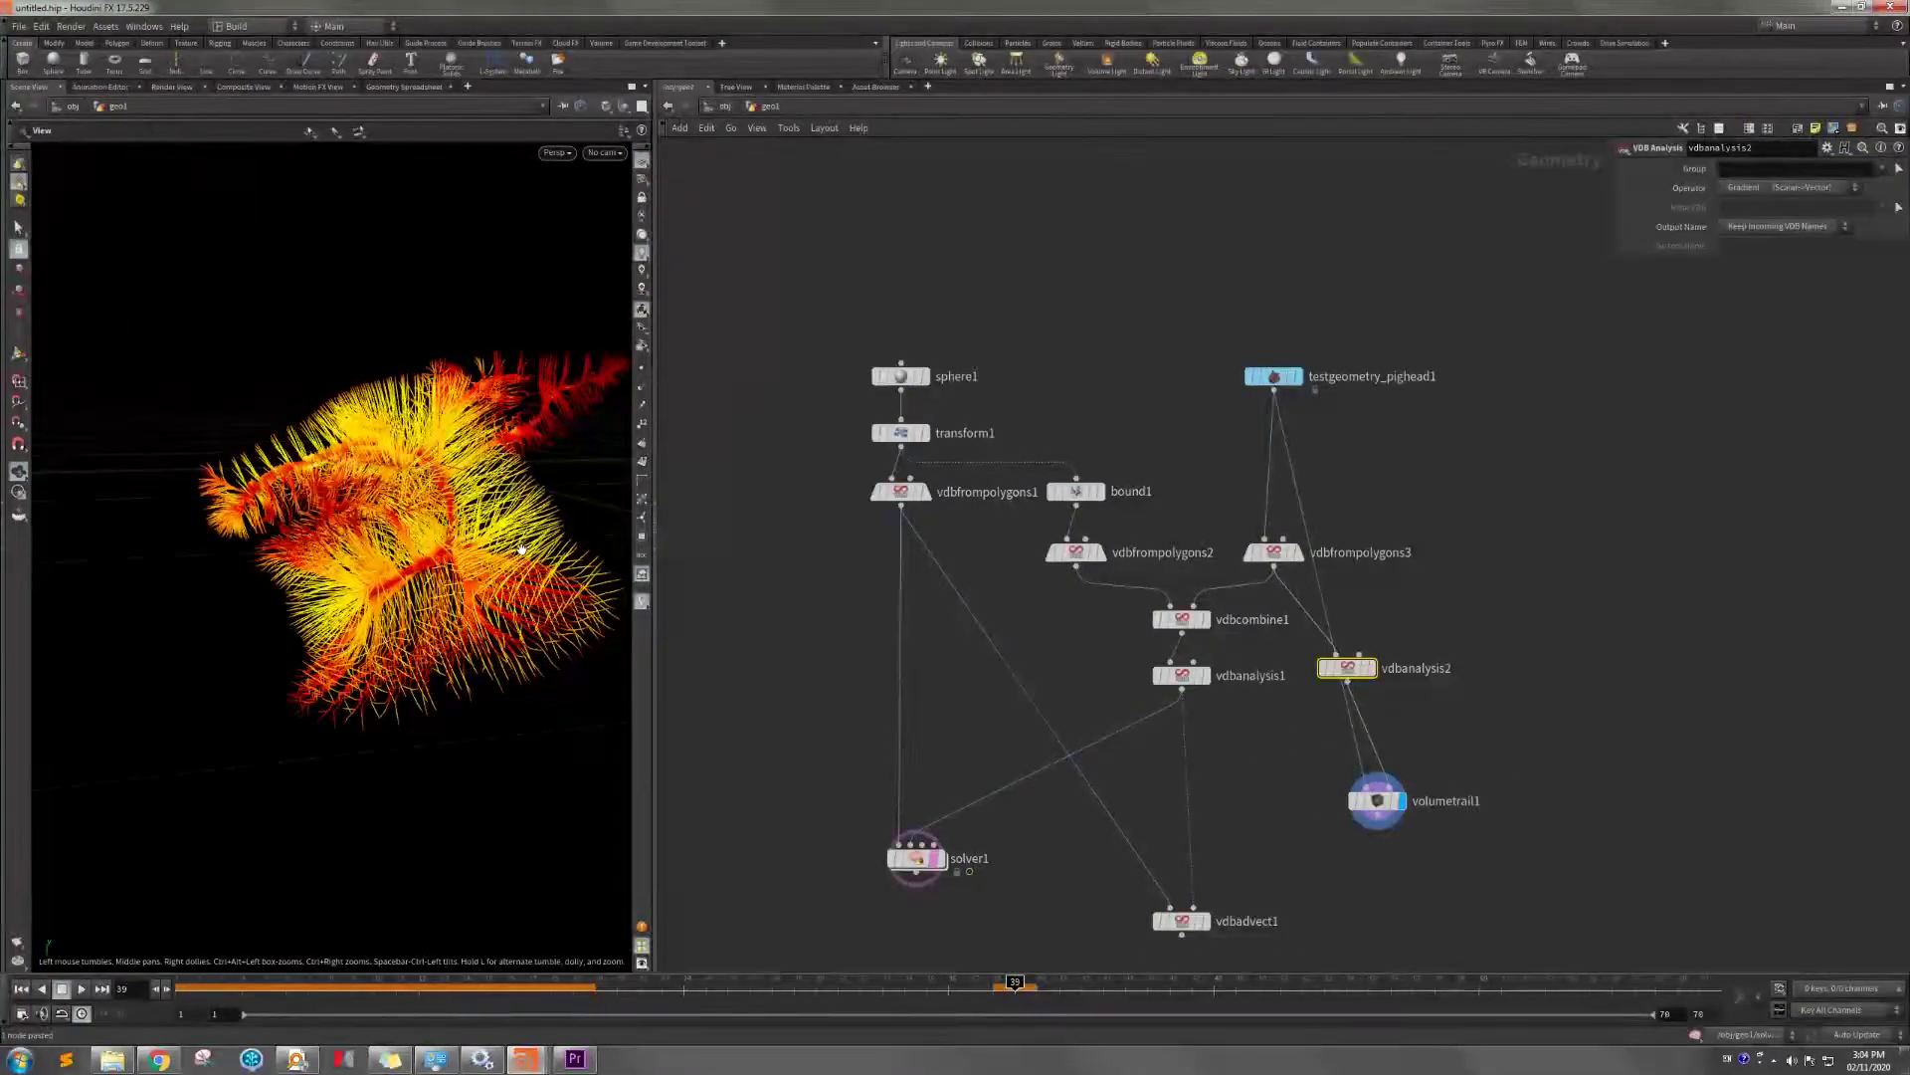
middle_click_drag(409, 527, 448, 594)
scroll(331, 545, "up", 3)
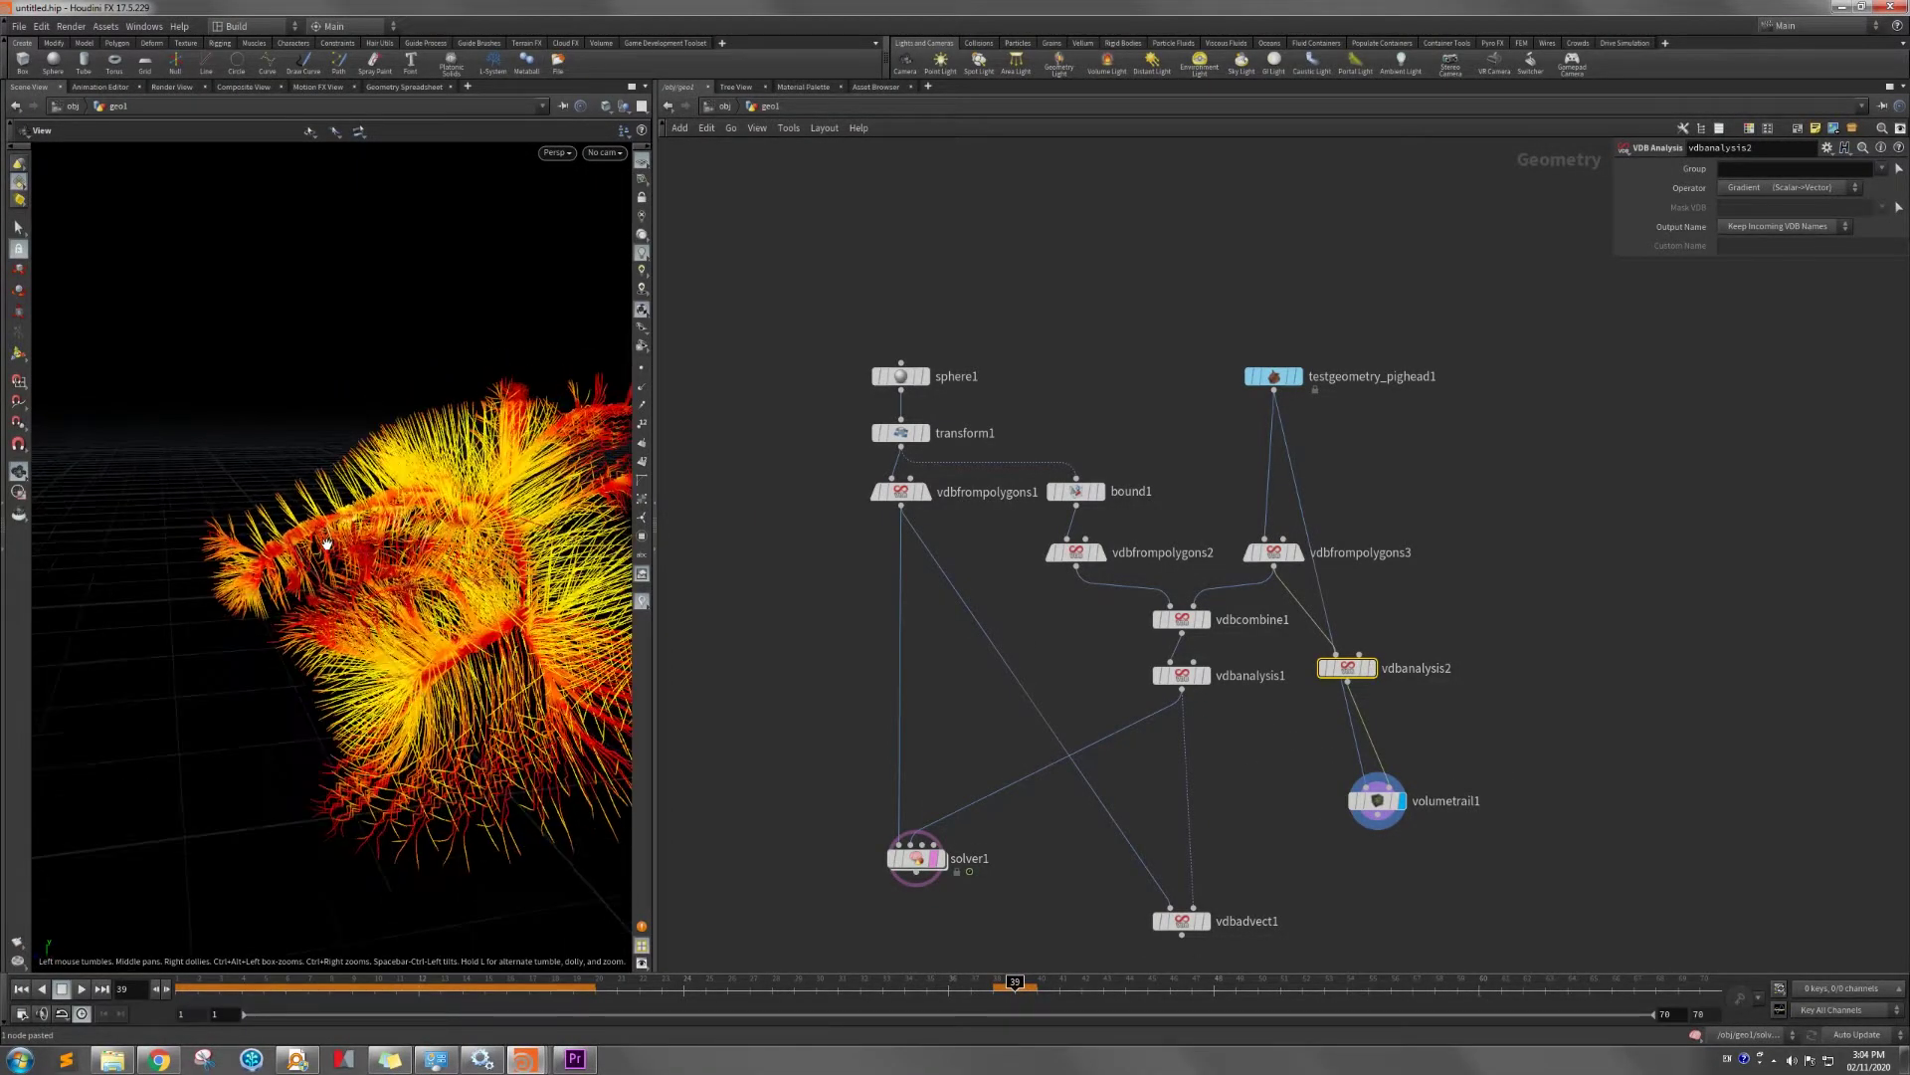
scroll(326, 543, "up", 2)
mouse_move(320, 546)
left_mouse_down()
mouse_move(486, 546)
mouse_move(296, 527)
left_mouse_up()
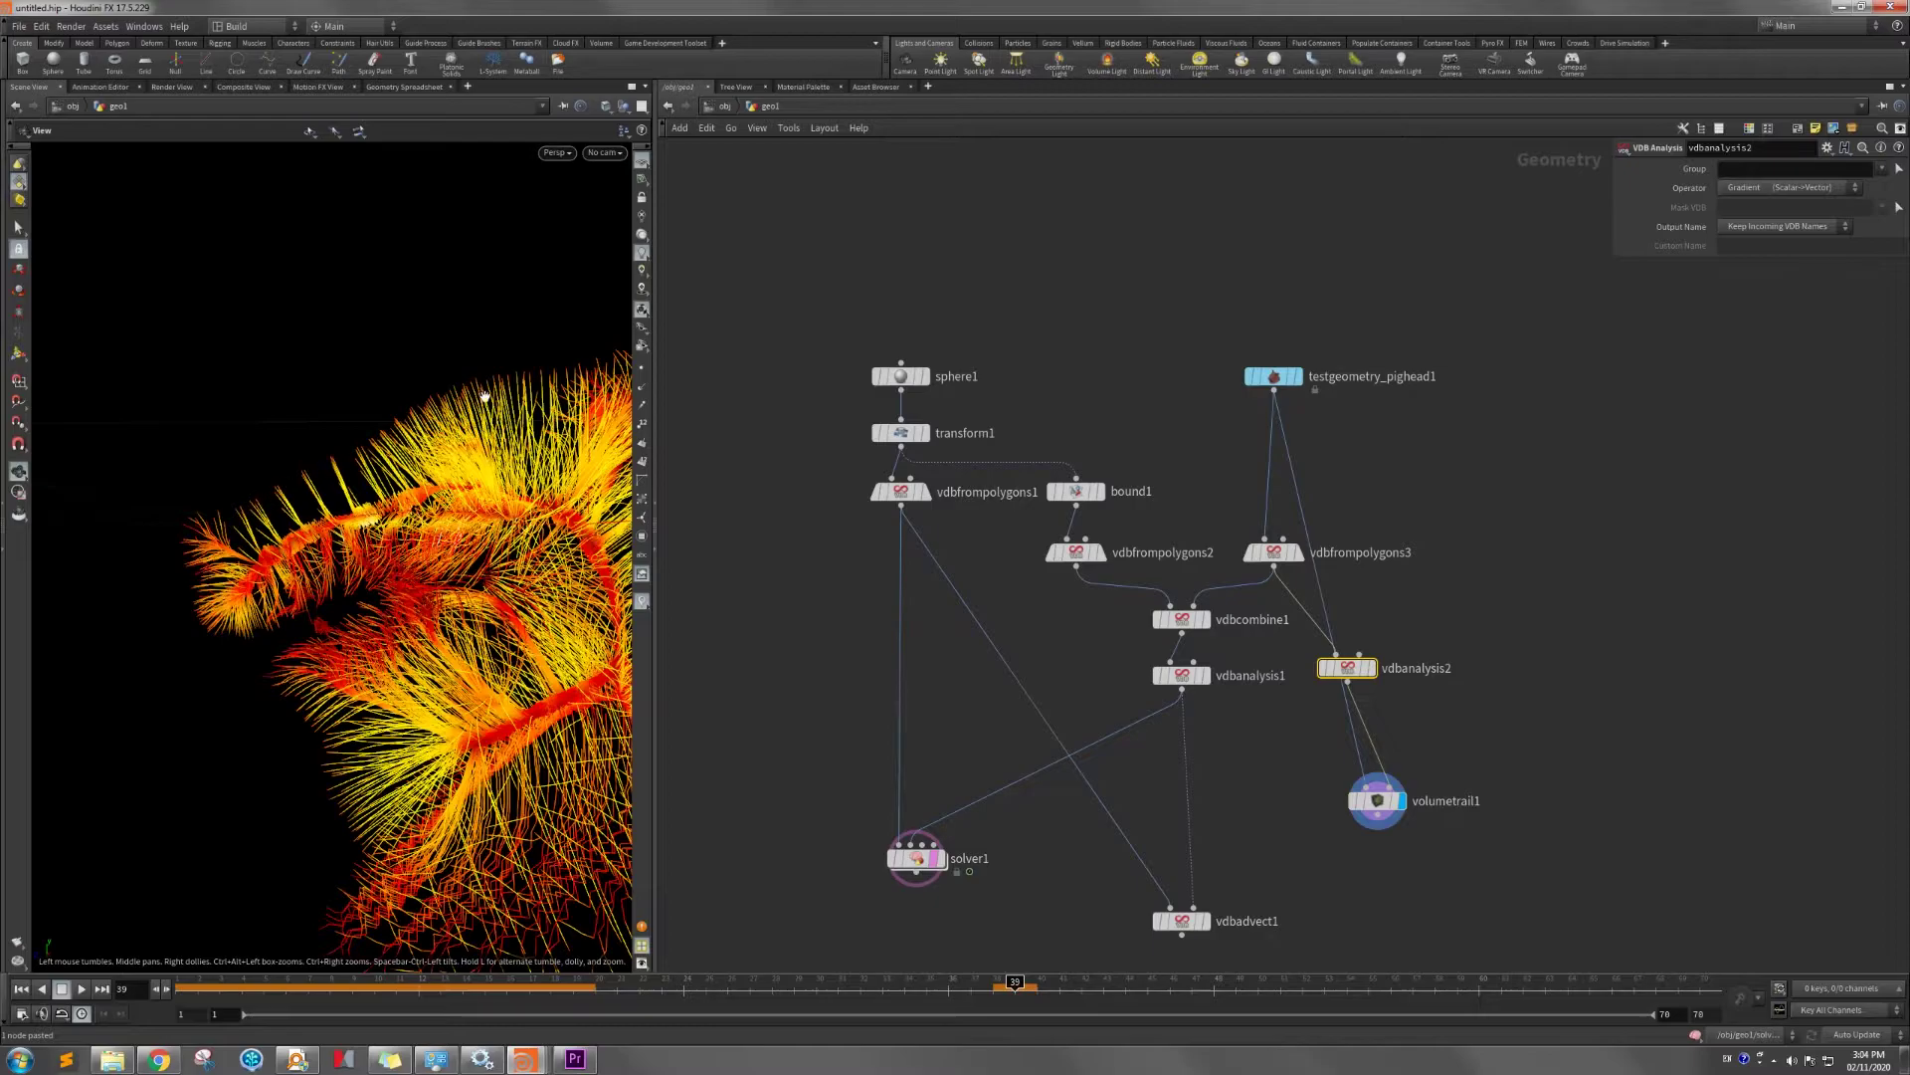
left_click_drag(281, 514, 553, 539)
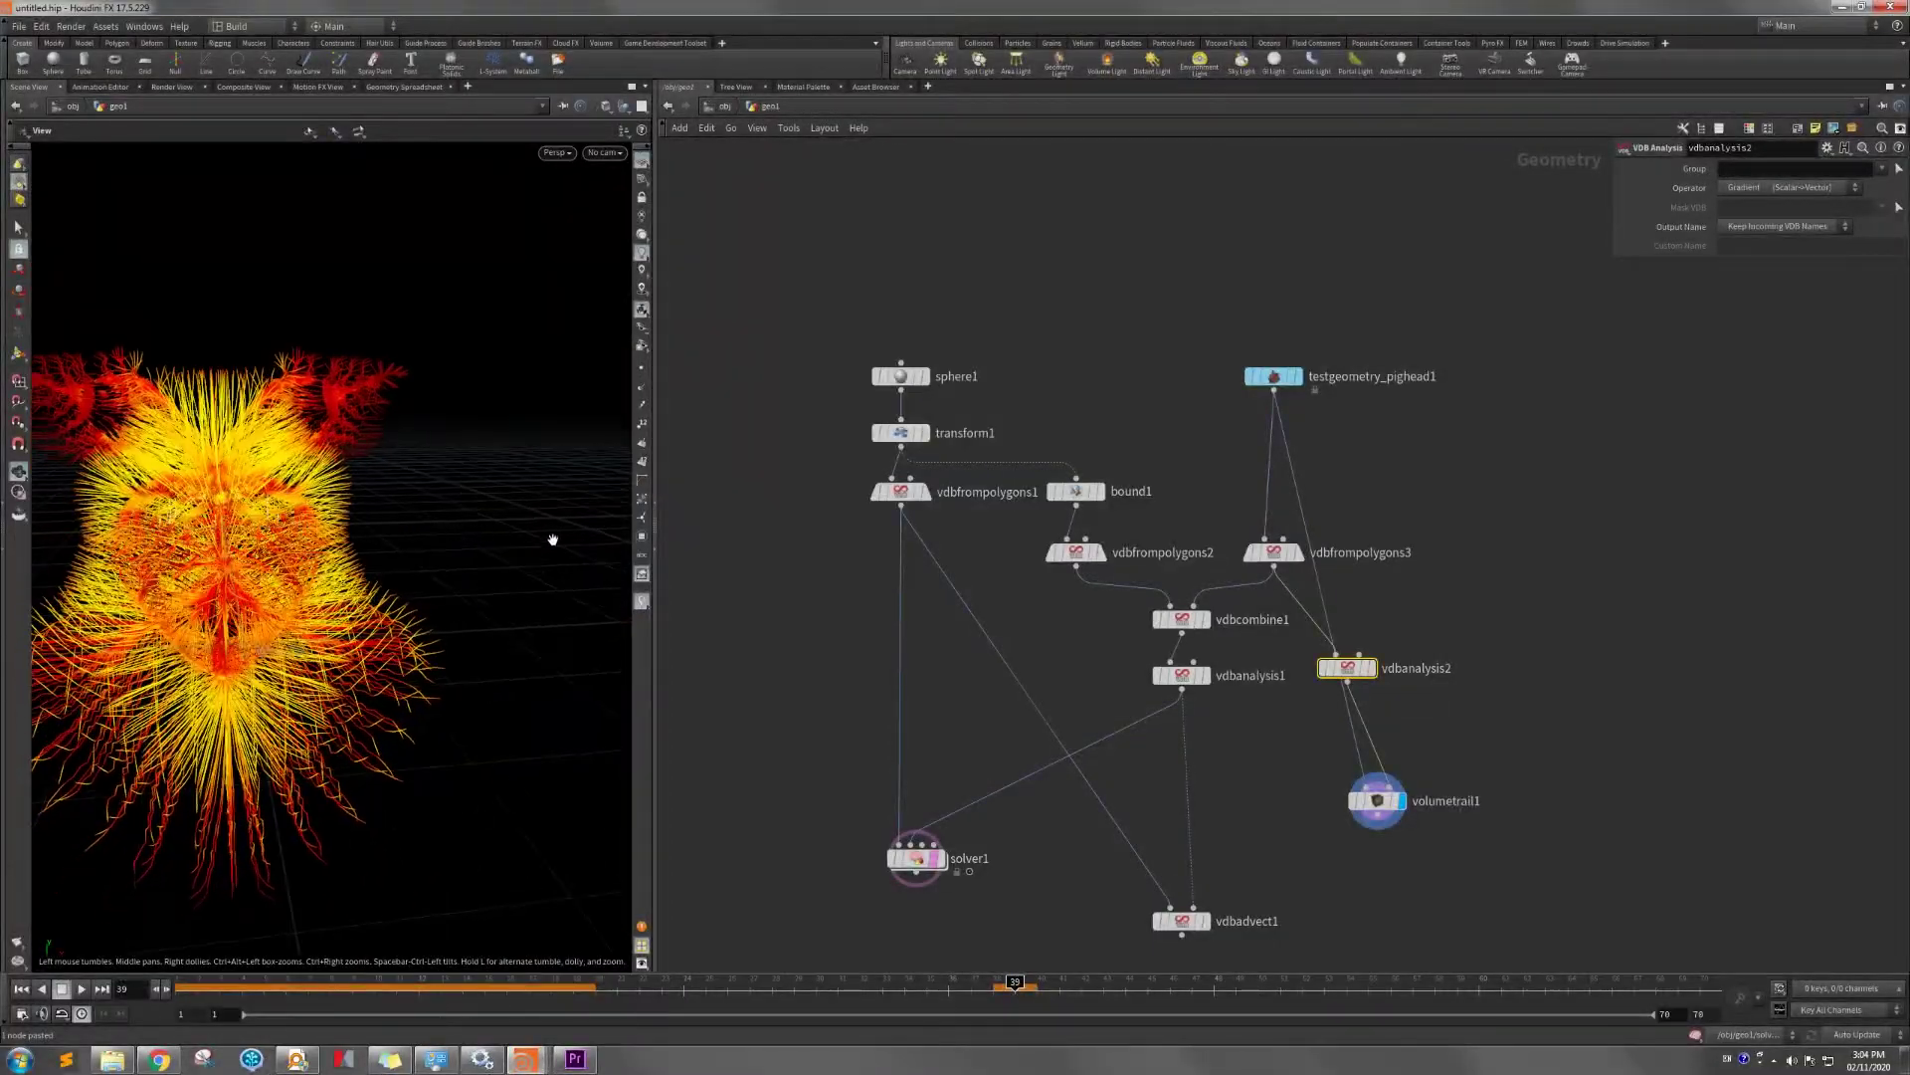
Display the vdbfrompolygons3 fog volume and inspect it in the viewport.
left_click(1294, 553)
left_click_drag(301, 519, 267, 537)
left_click_drag(388, 445, 542, 504)
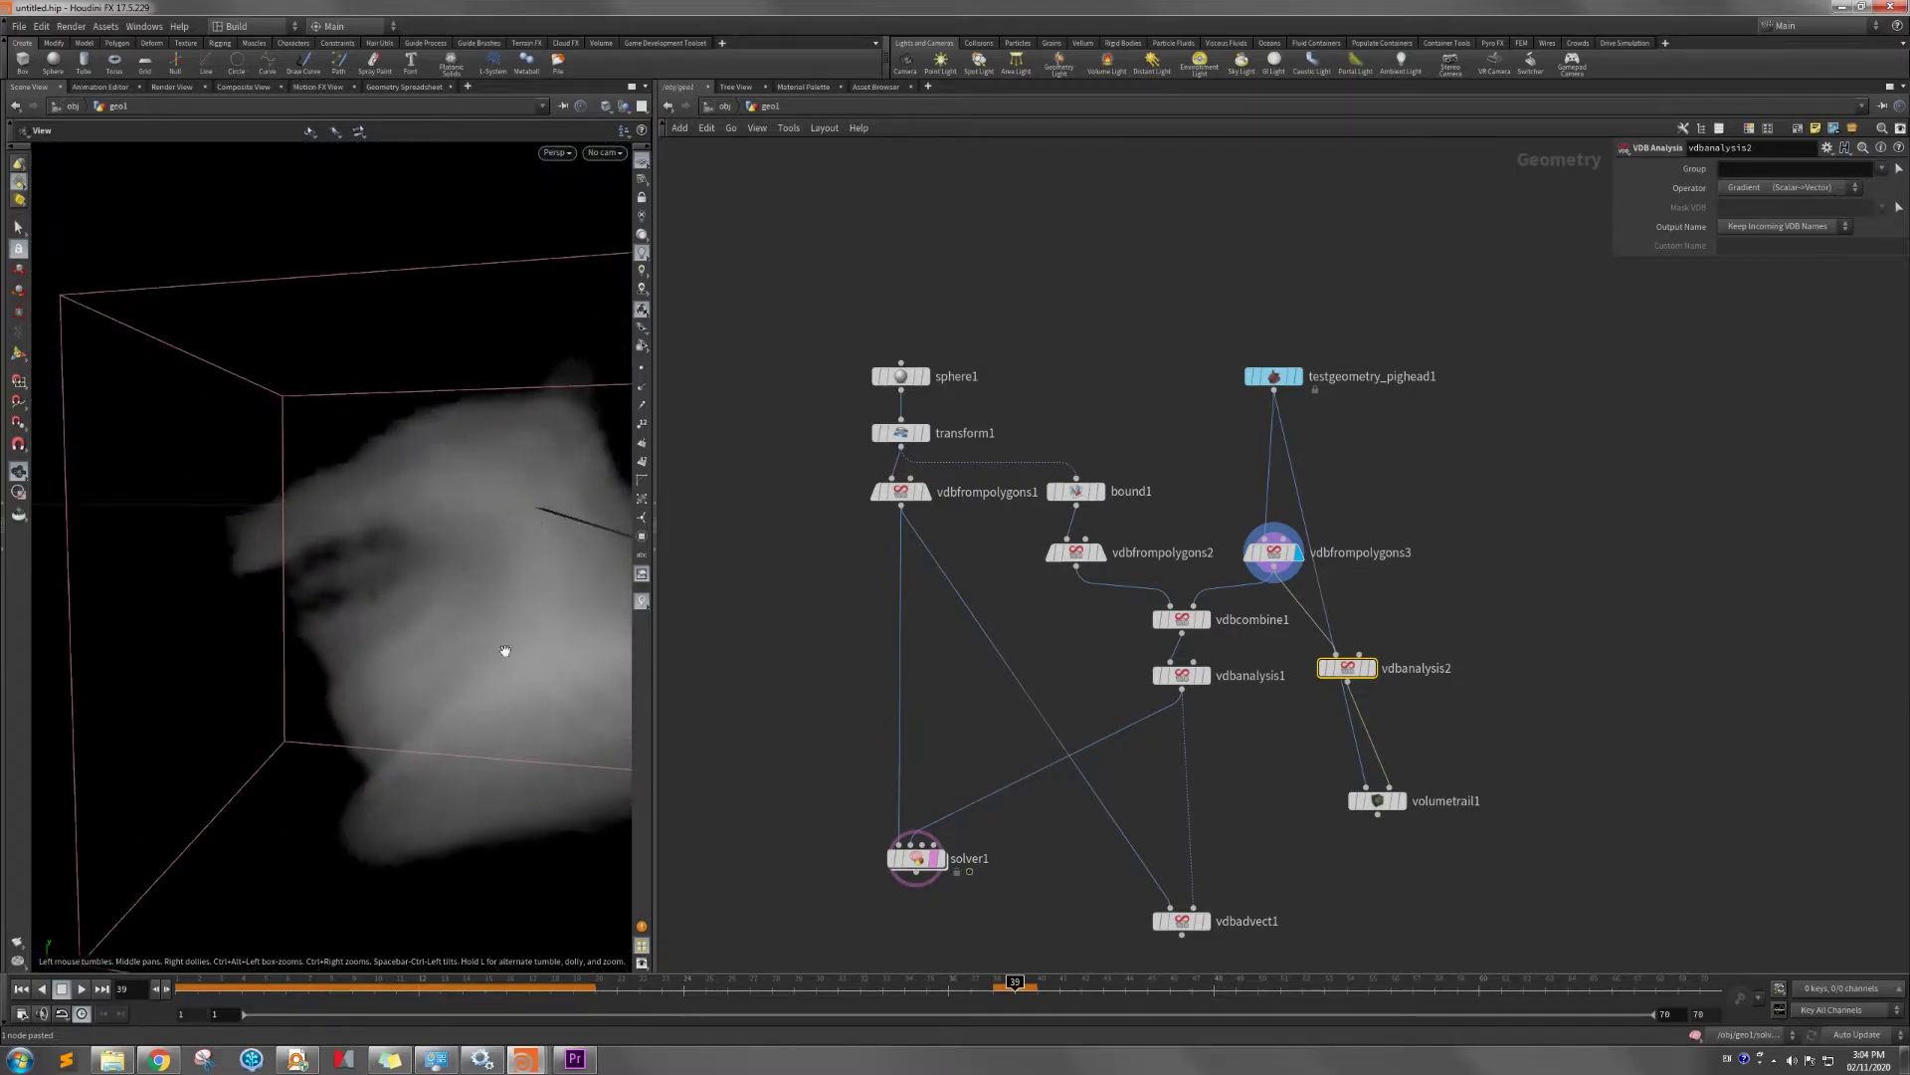
Move vdbanalysis2 off the pig head wire and display the Volume Trail again.
left_click_drag(1347, 669, 1384, 644)
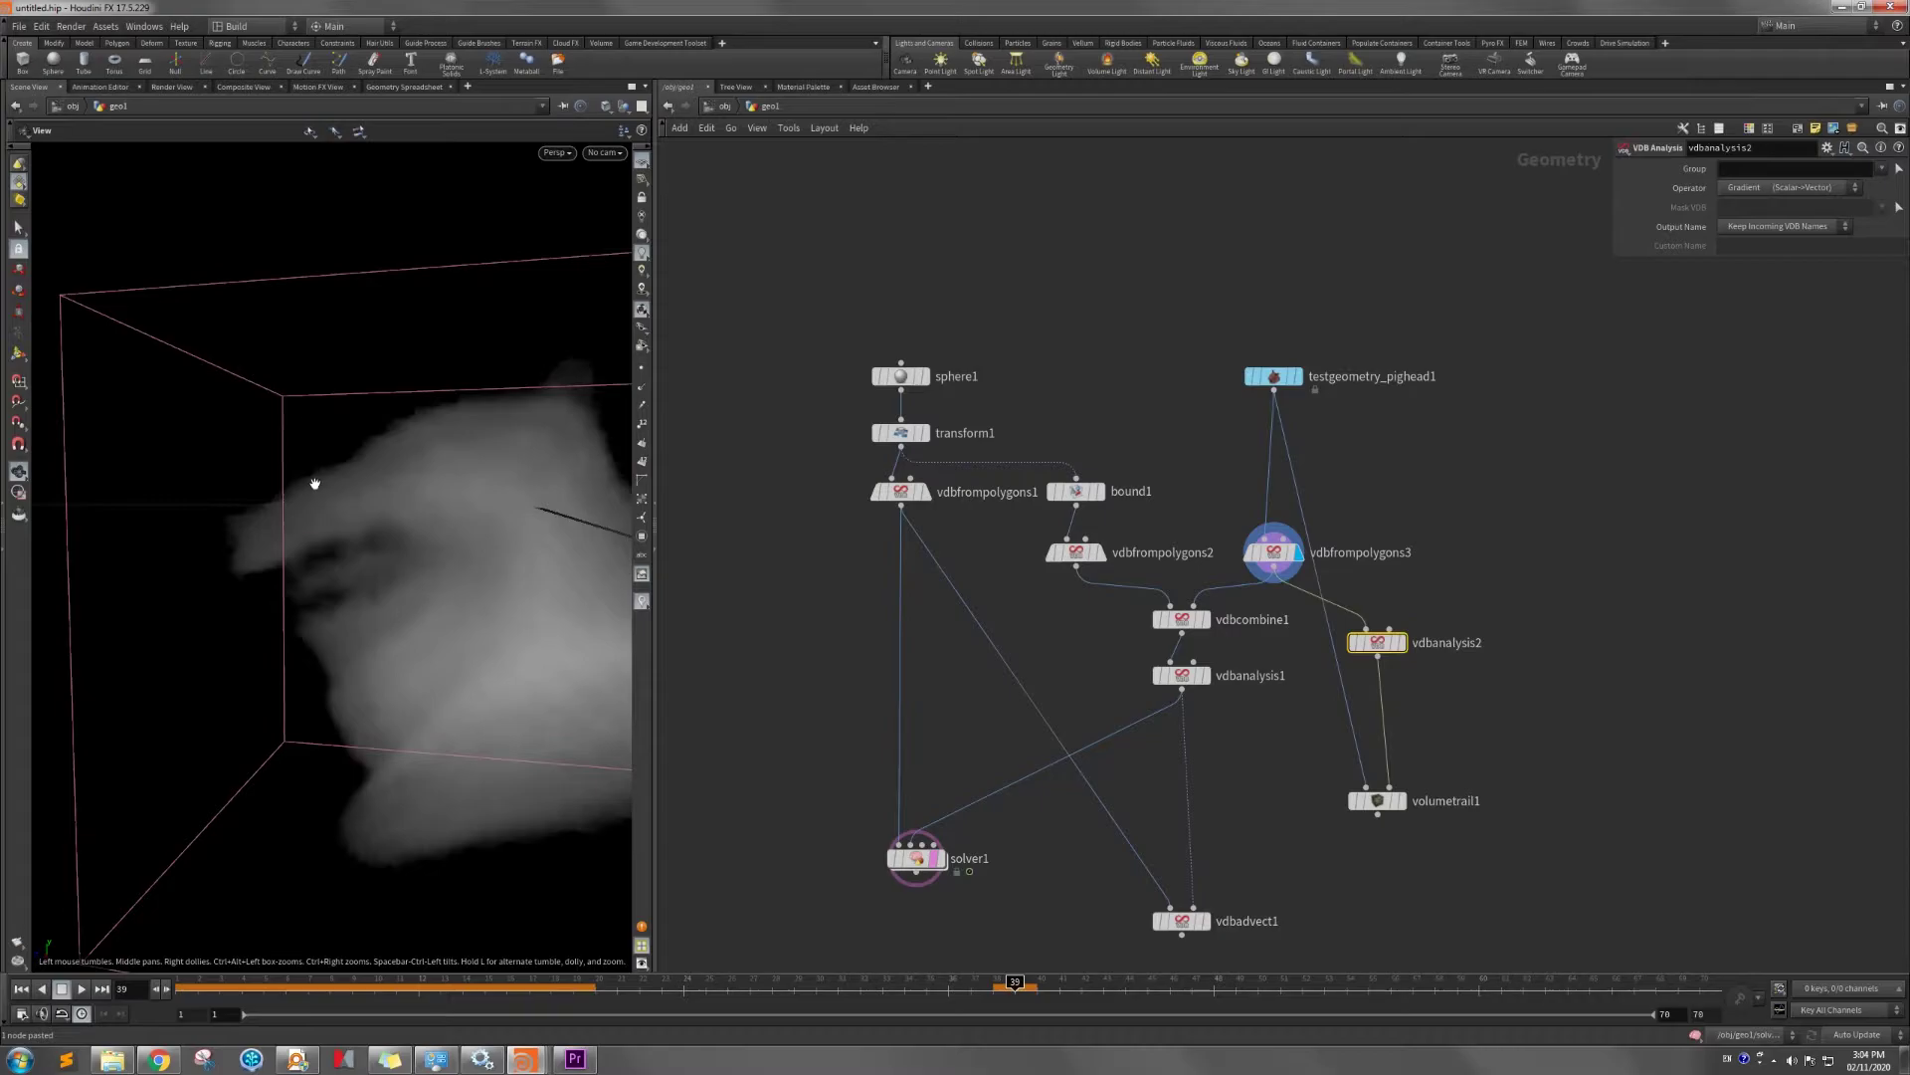
mouse_move(1406, 814)
mouse_move(941, 406)
left_click(1399, 800)
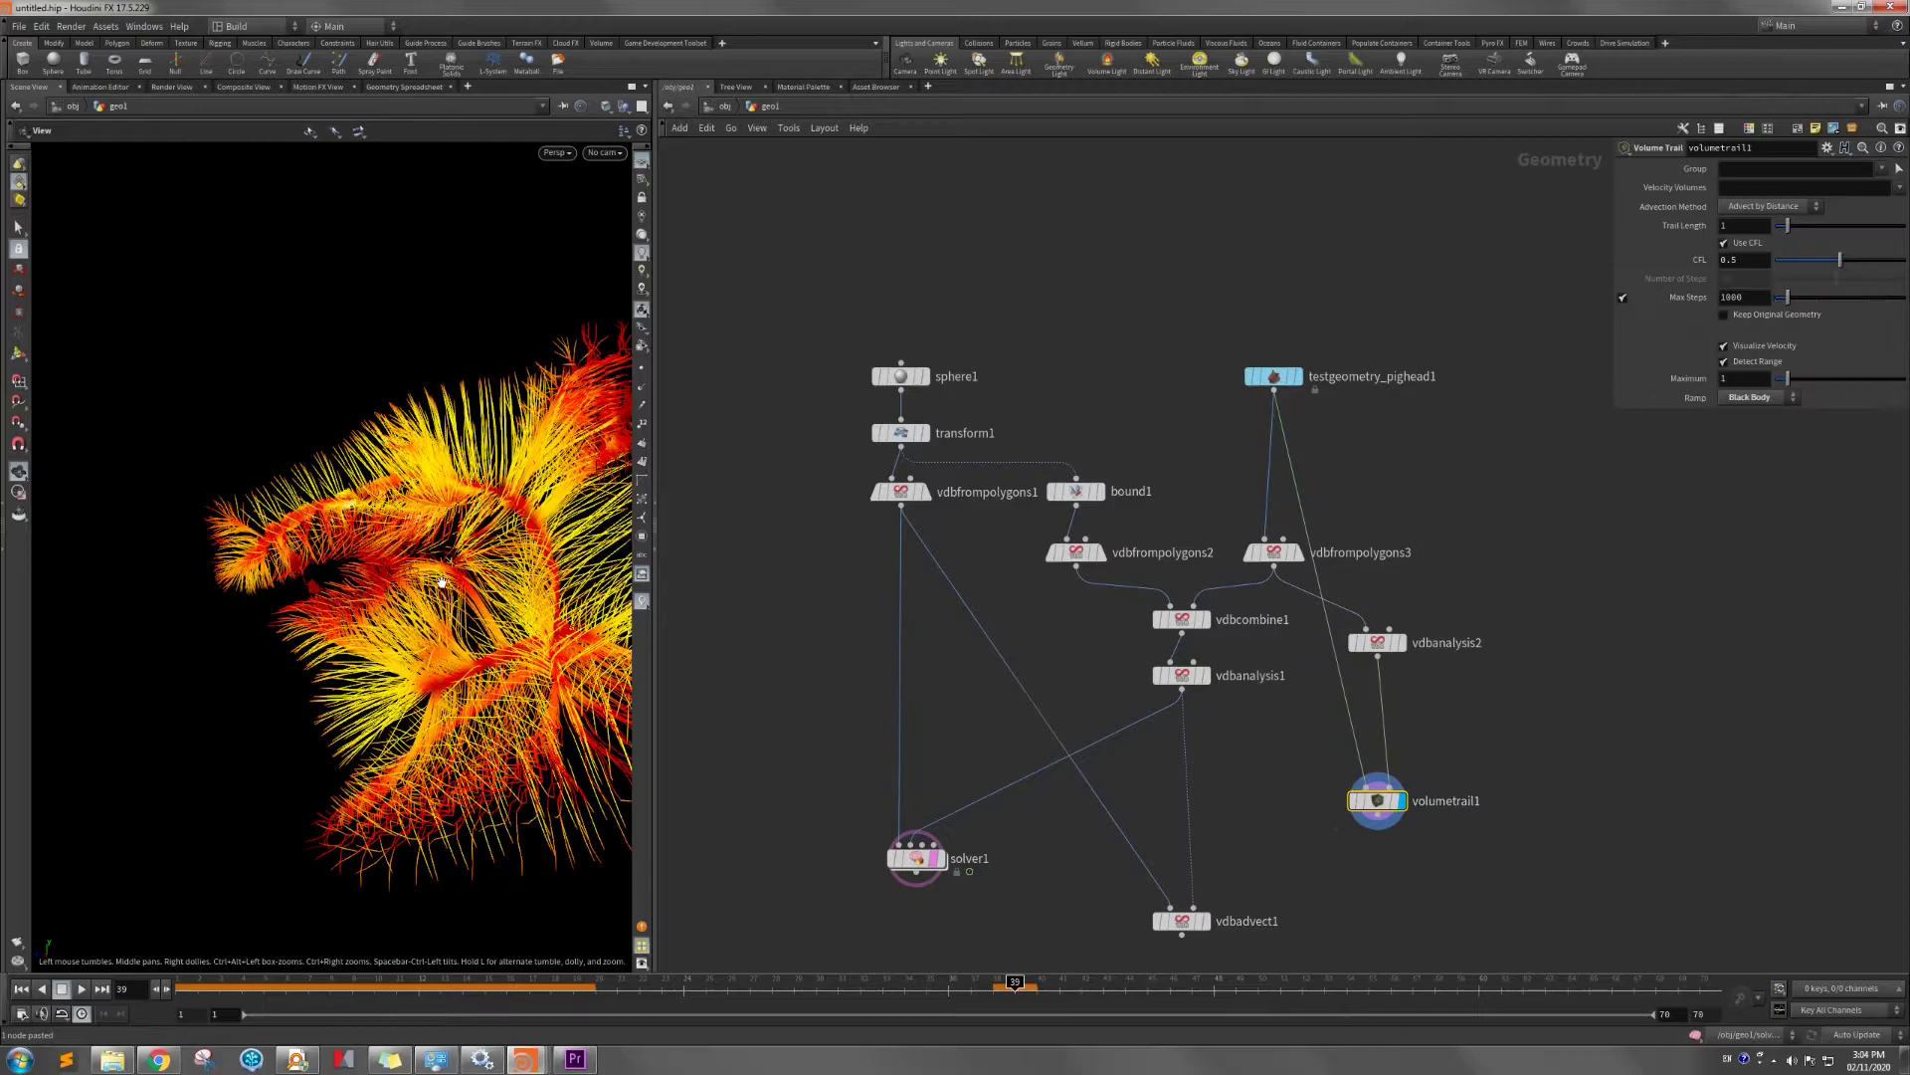
left_click_drag(435, 536, 468, 557)
Switch vdbfrompolygons3 from the fog VDB to the distance VDB named surface and inspect the resulting trails.
left_click(1273, 552)
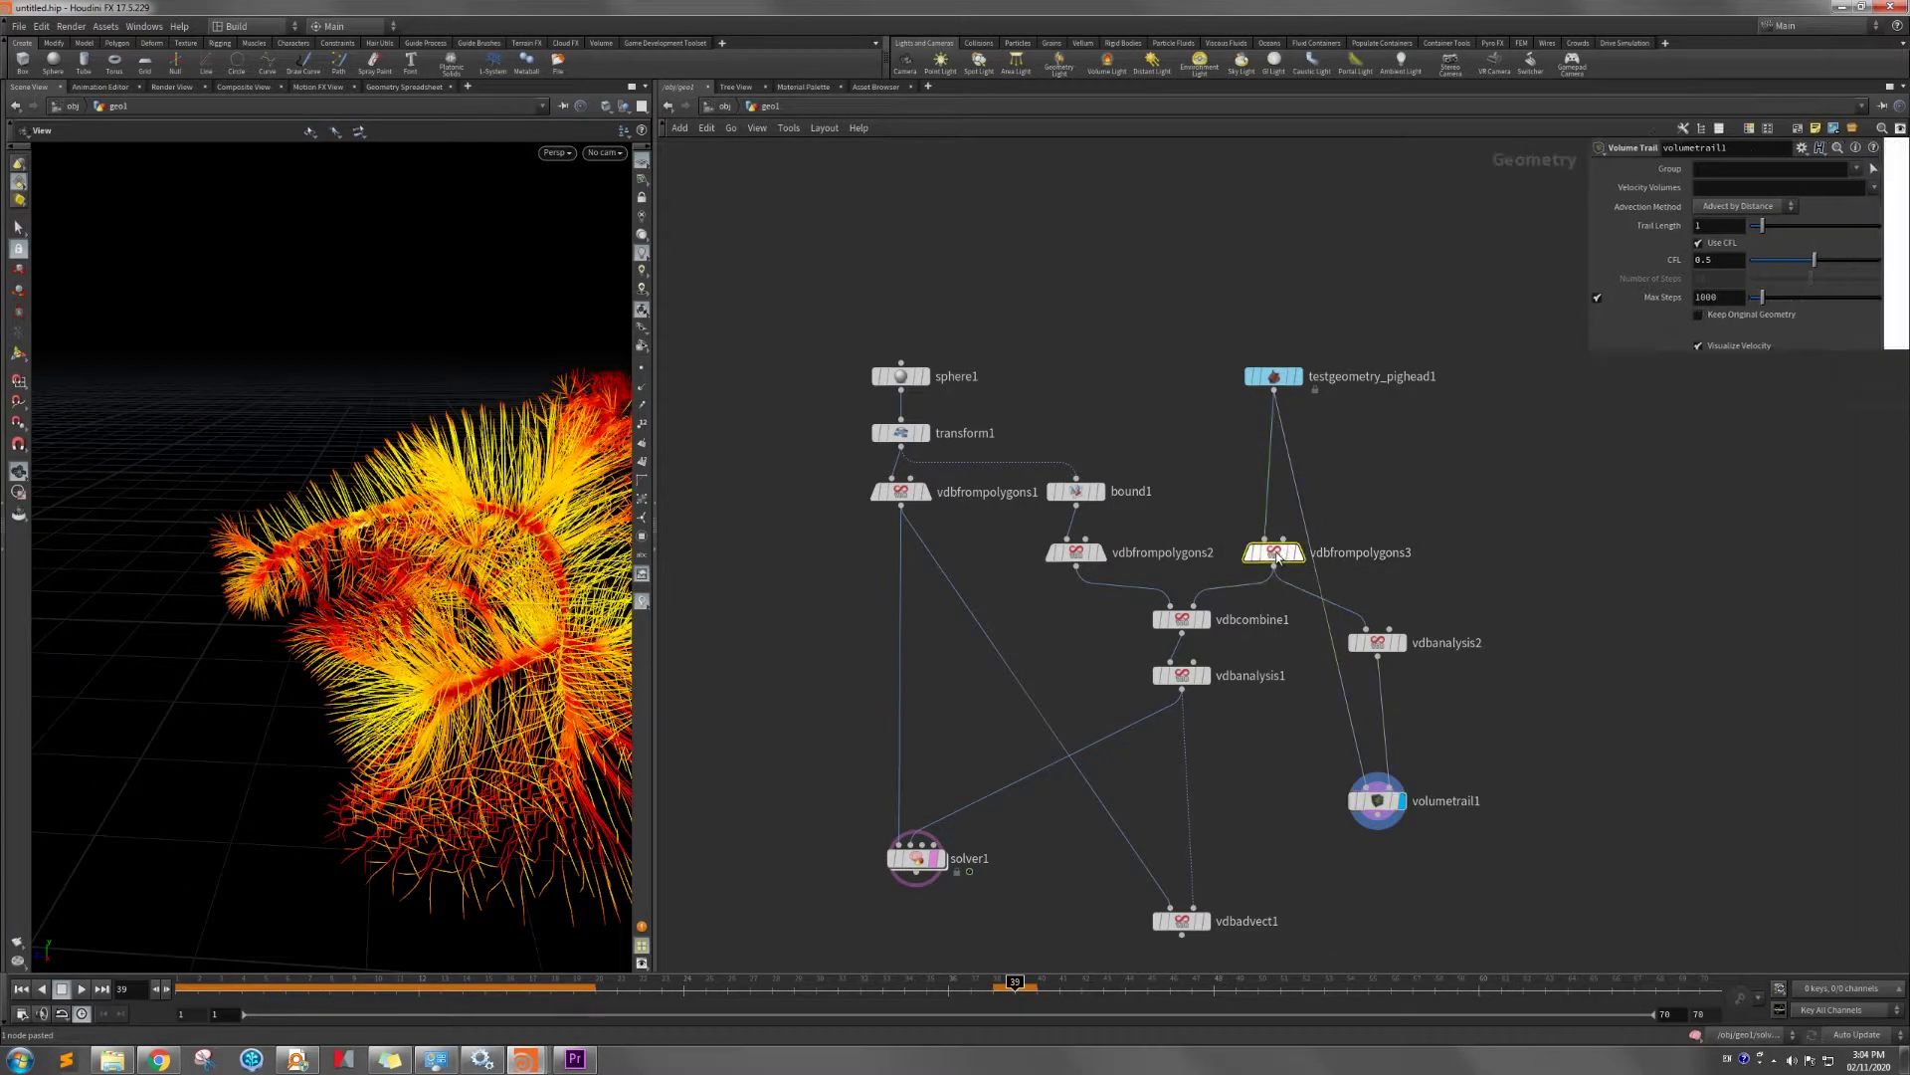
left_click(1598, 225)
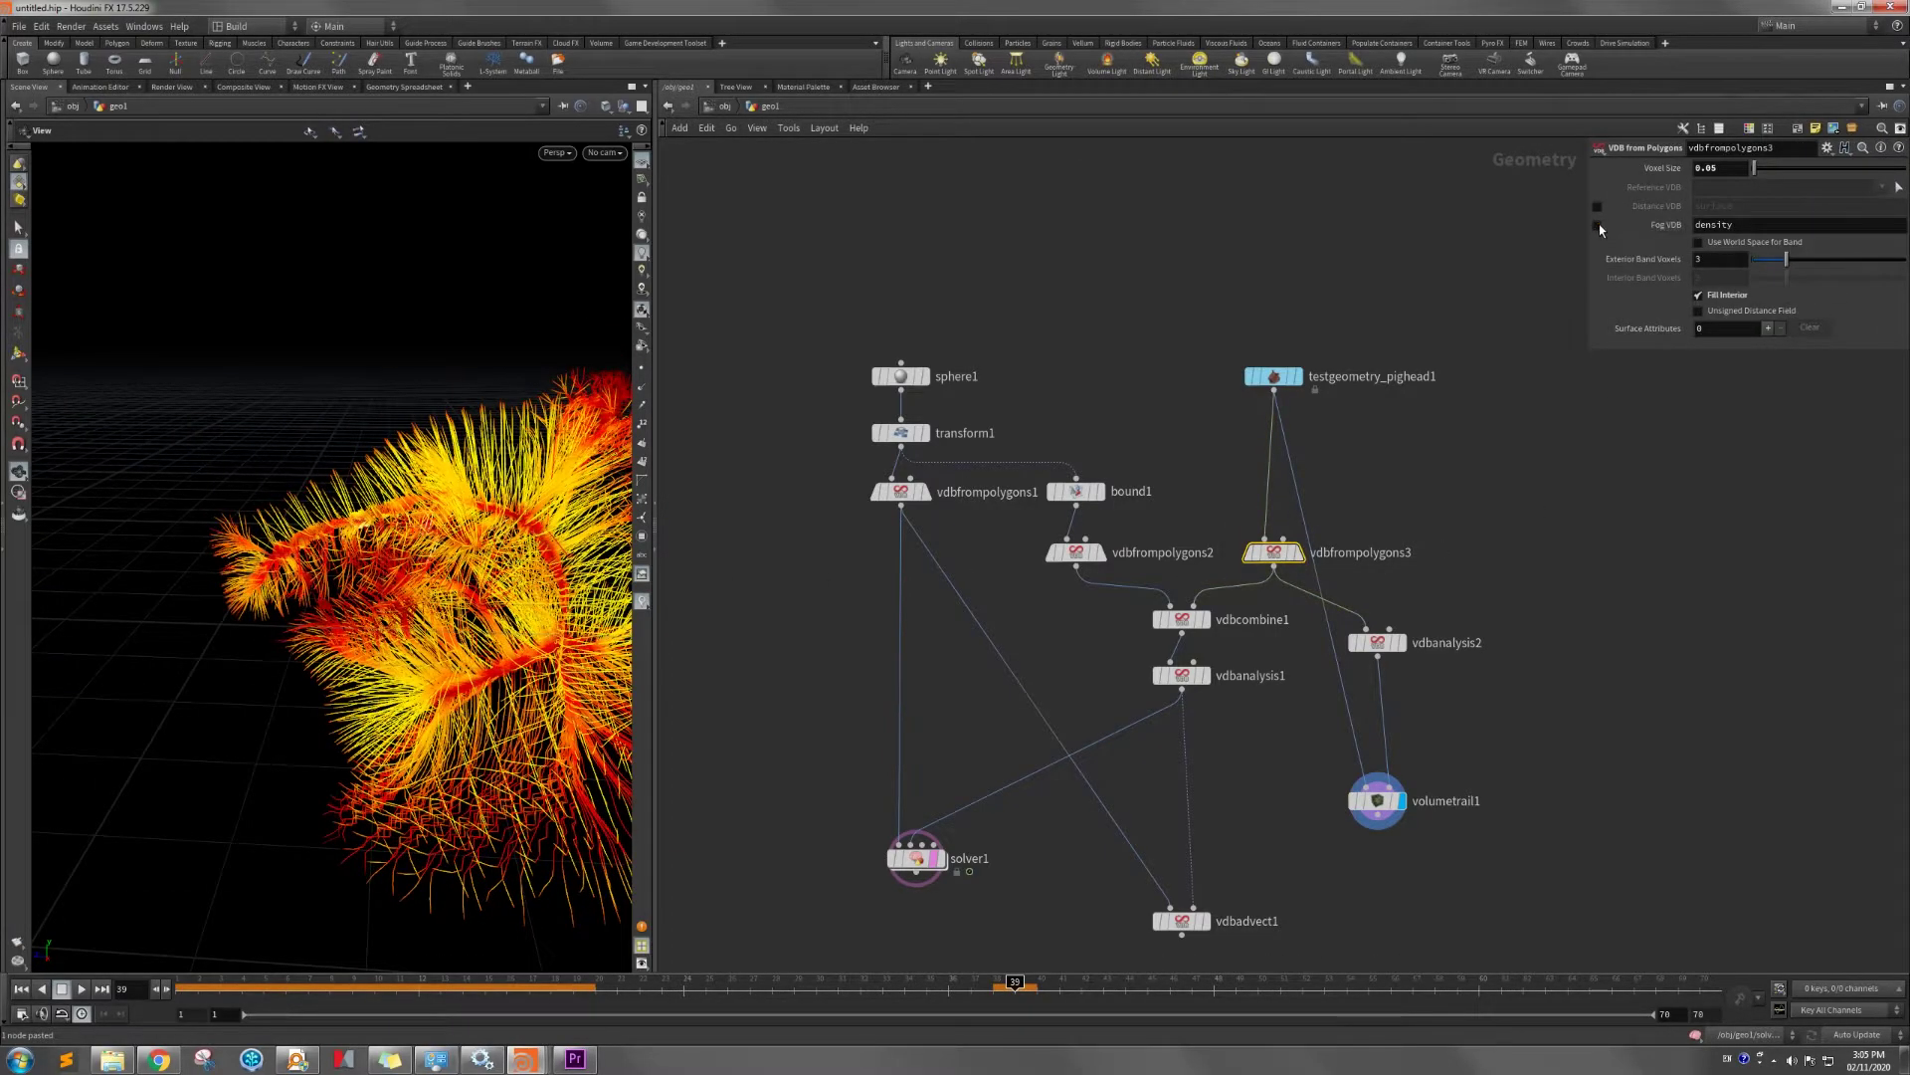
left_click(1599, 206)
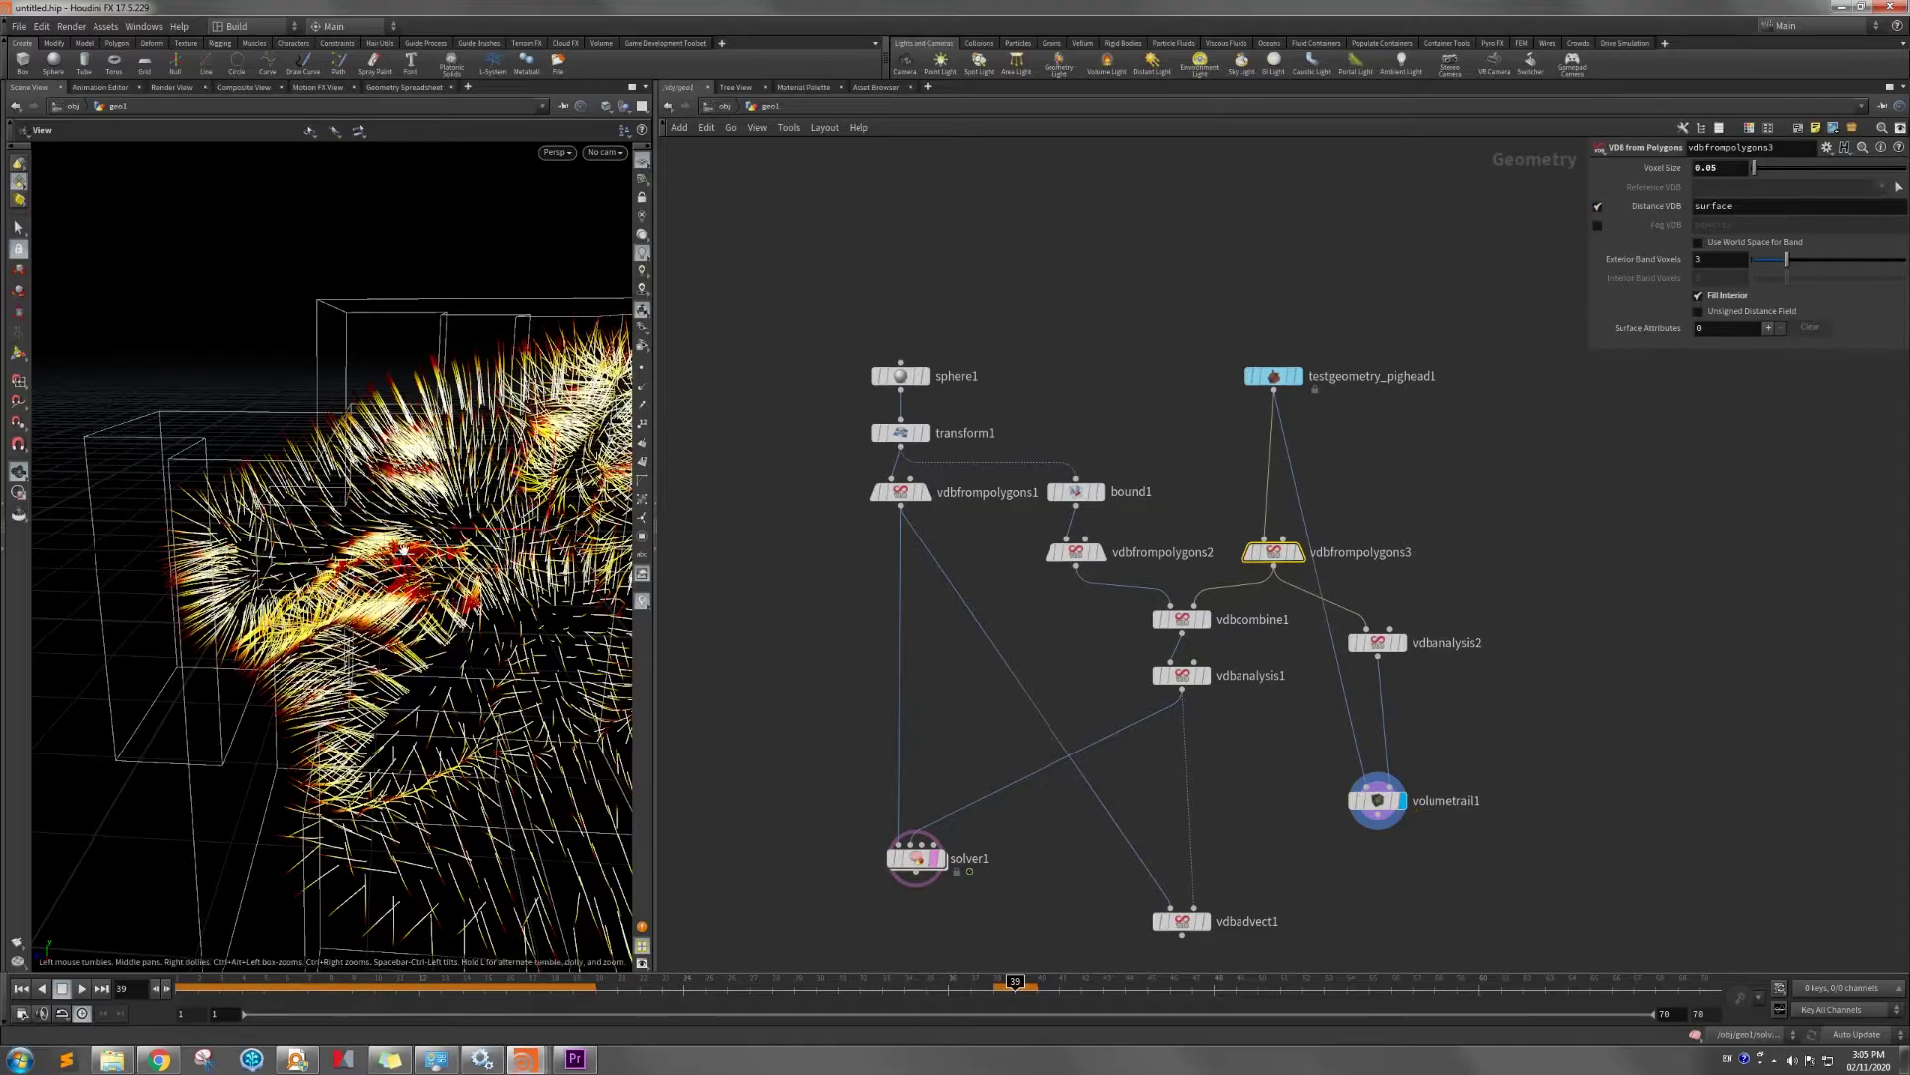
mouse_move(357, 562)
left_mouse_down()
mouse_move(368, 502)
mouse_move(554, 541)
mouse_move(235, 511)
mouse_move(202, 549)
mouse_move(348, 530)
mouse_move(393, 552)
left_mouse_up()
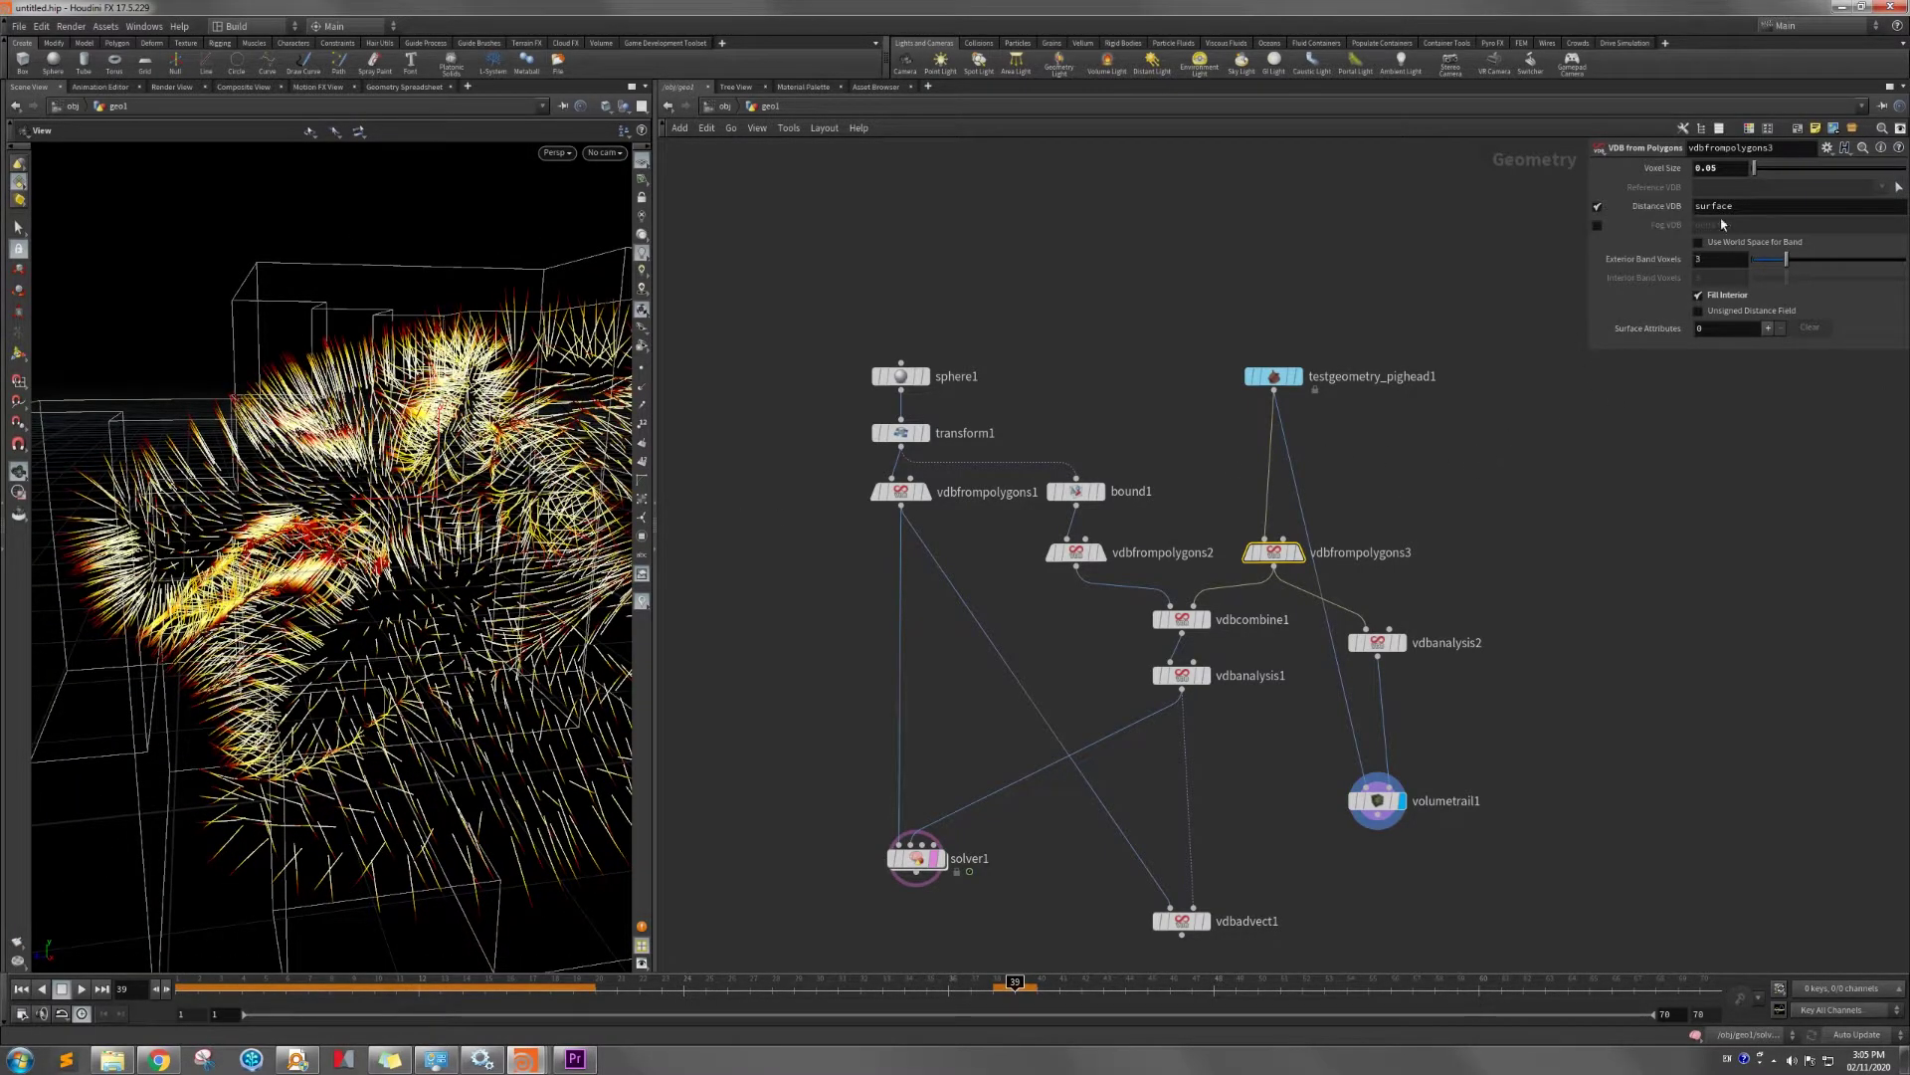
mouse_move(495, 549)
left_mouse_down()
mouse_move(403, 535)
mouse_move(497, 544)
left_mouse_up()
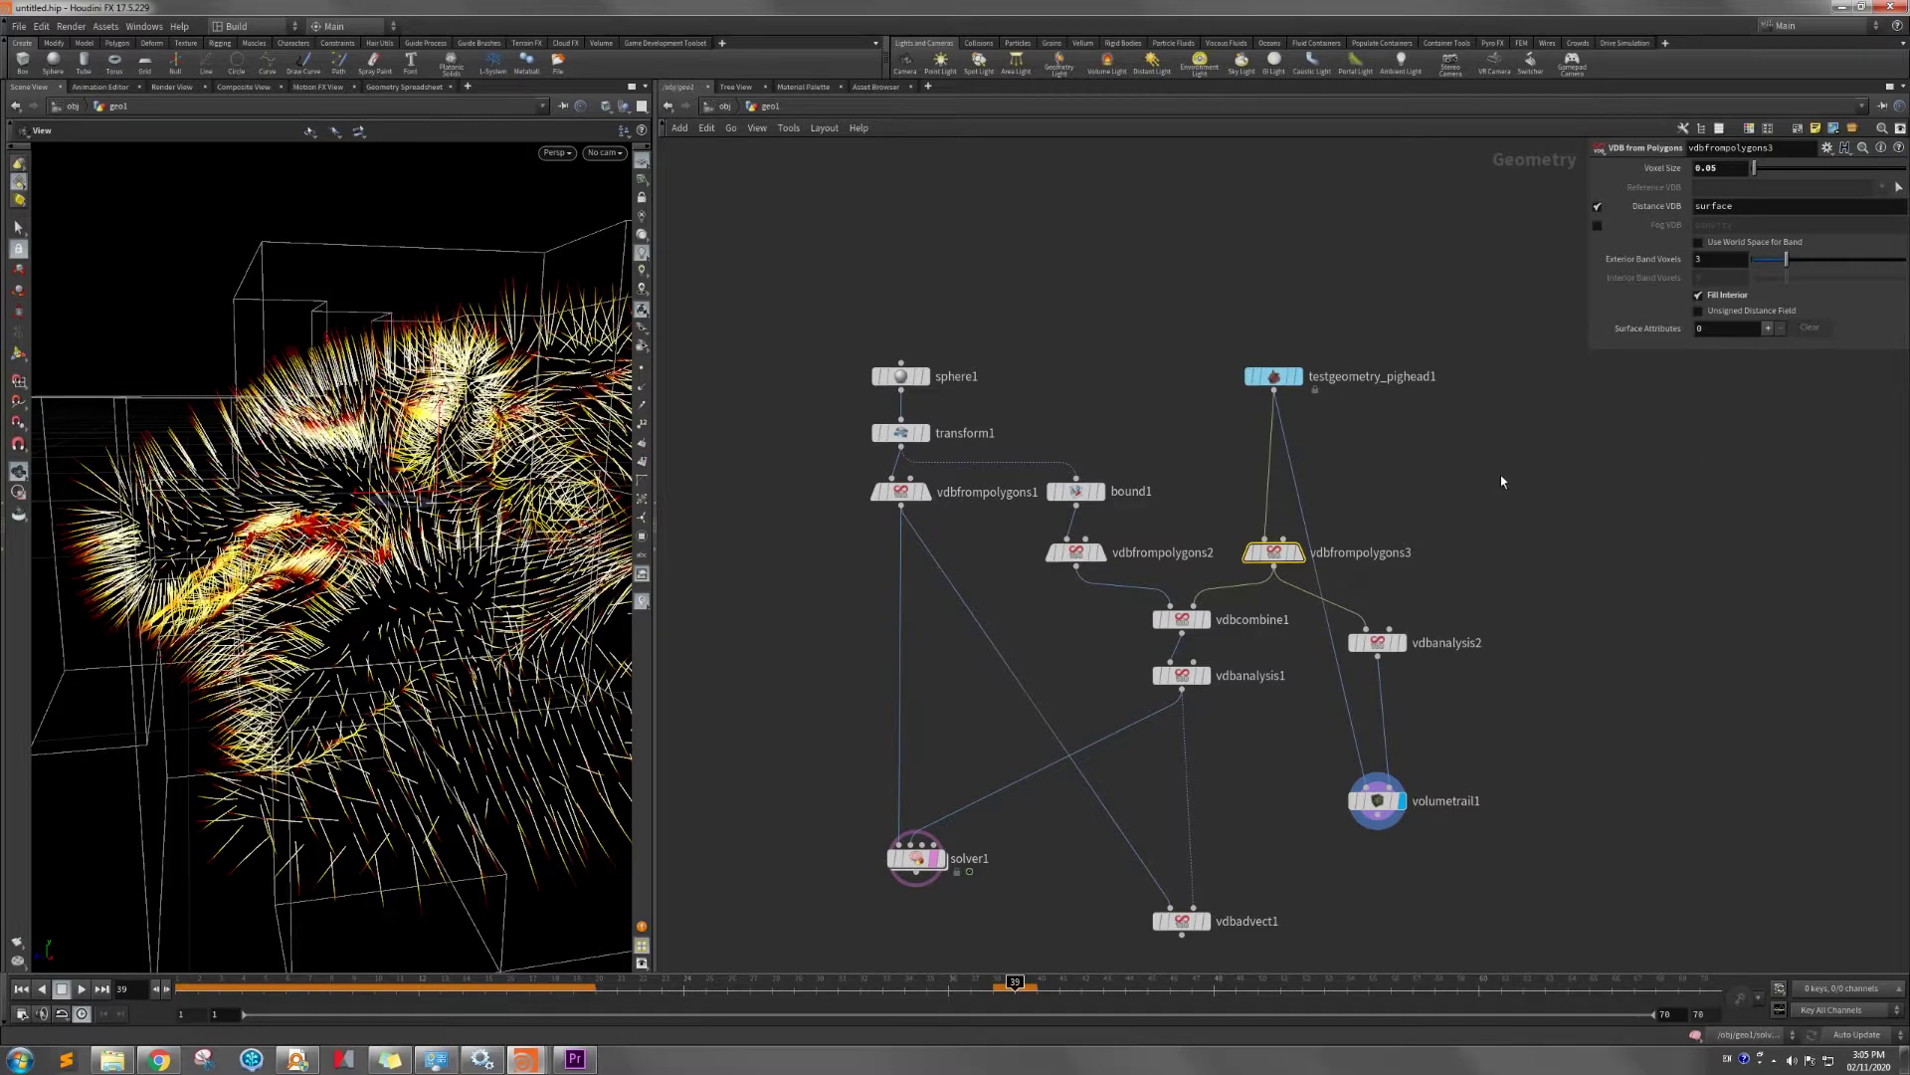
Move vdbfrompolygons3 closer to the pig head and add a Volume Wrangle node above vdbanalysis2.
left_click_drag(1274, 551, 1251, 490)
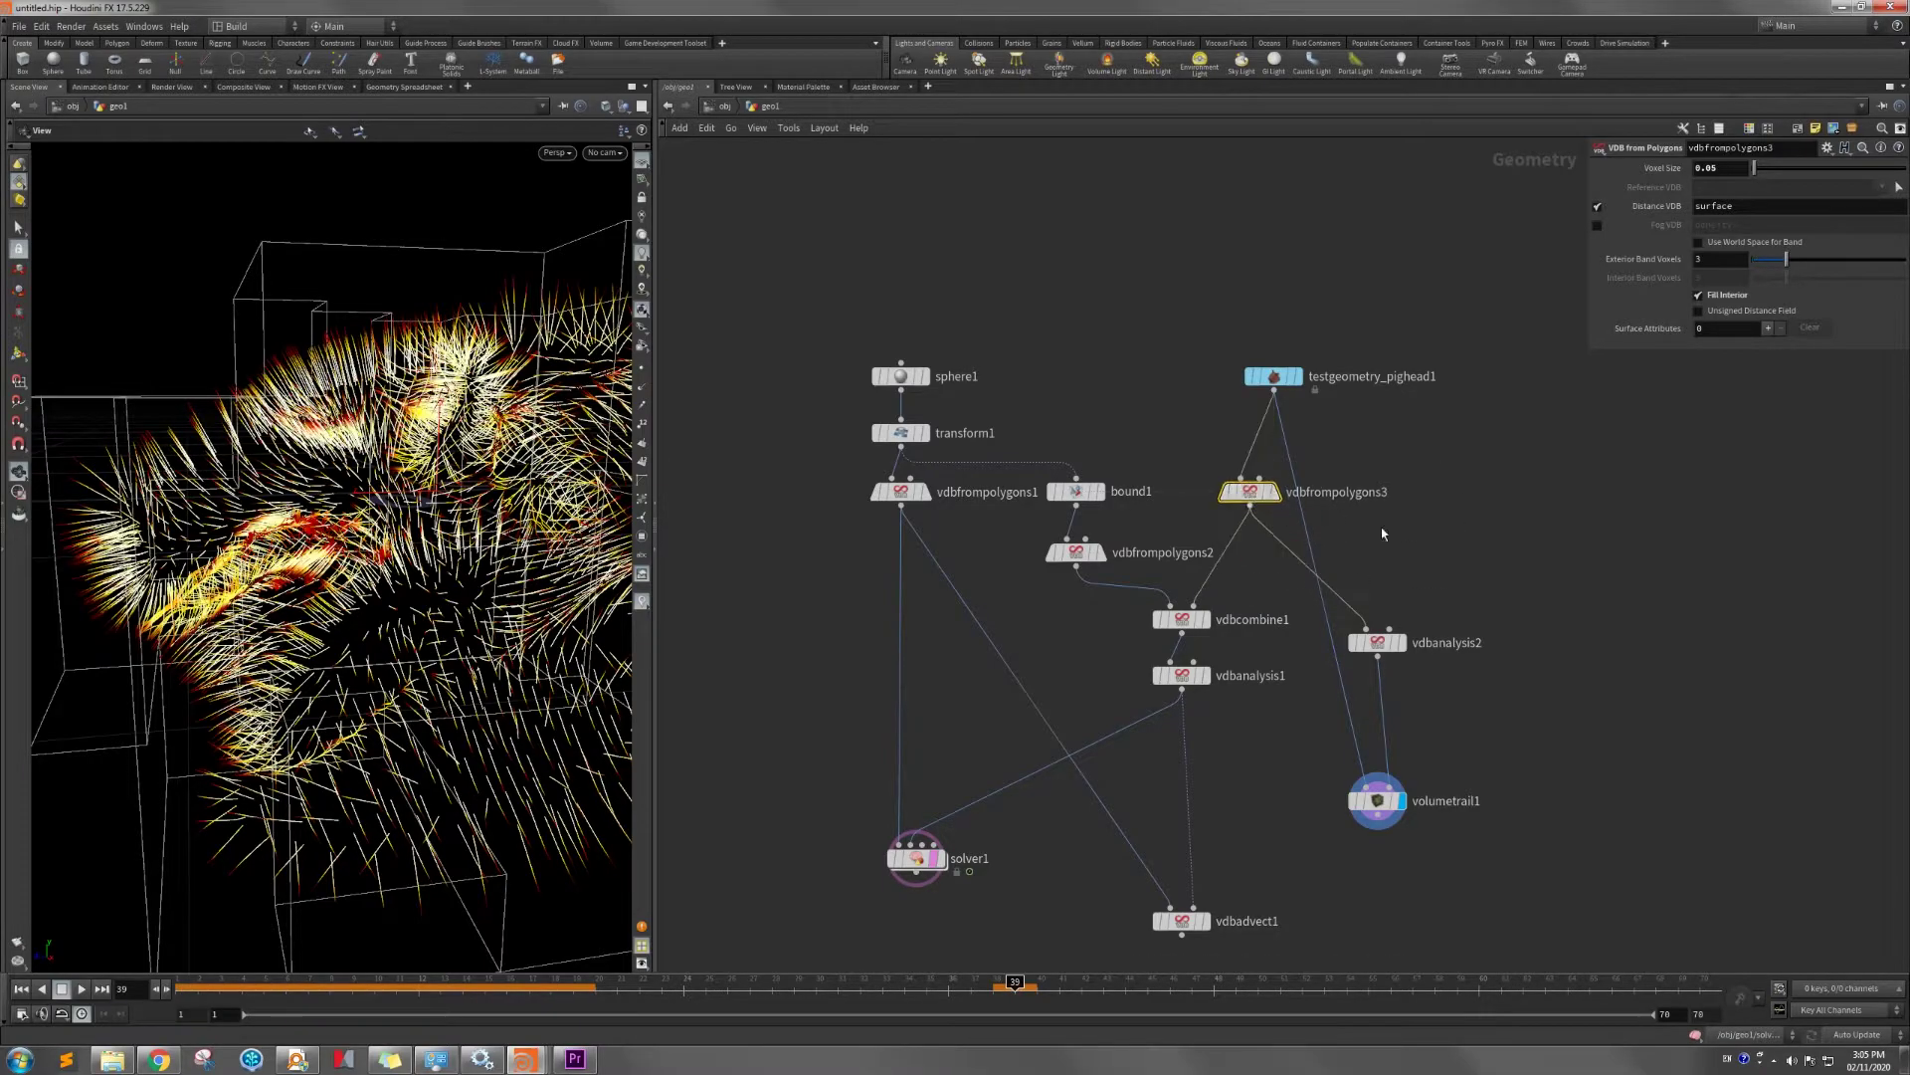
key("Tab")
type("v")
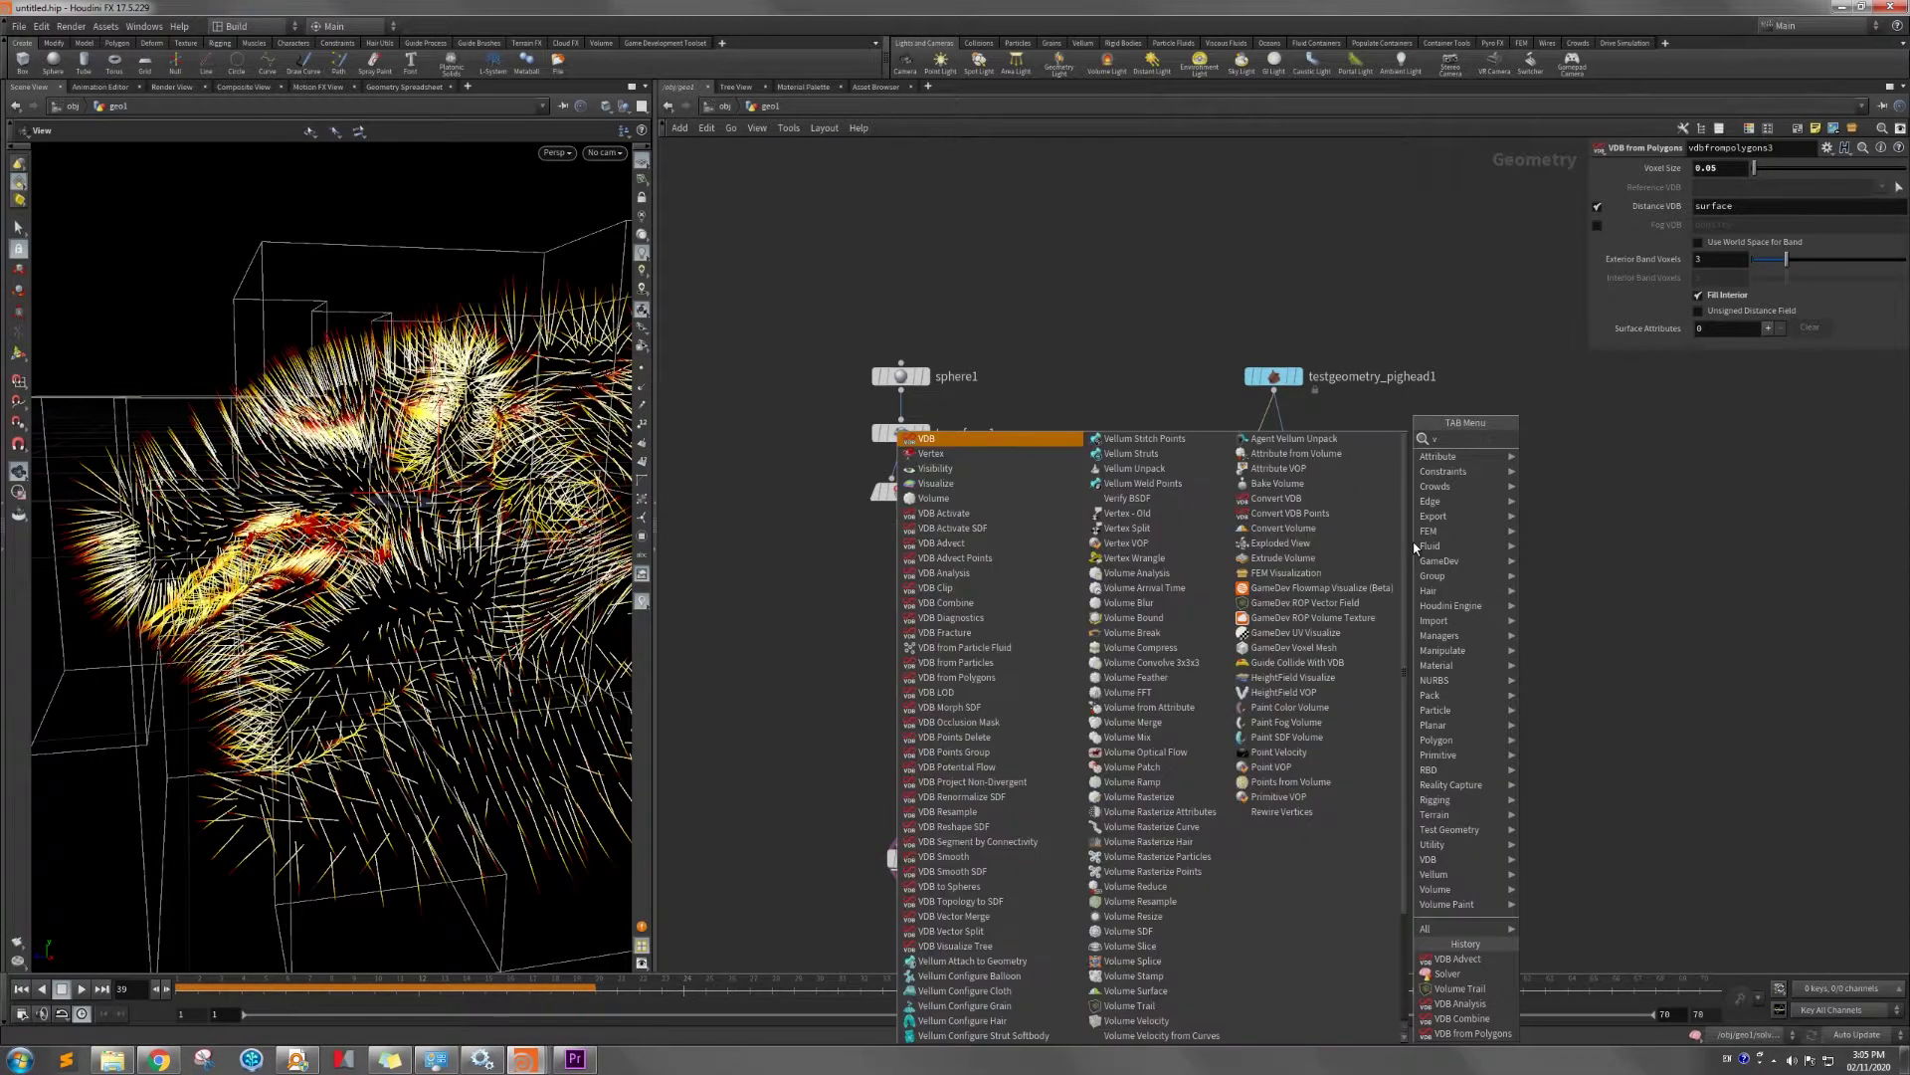
type("olumwran")
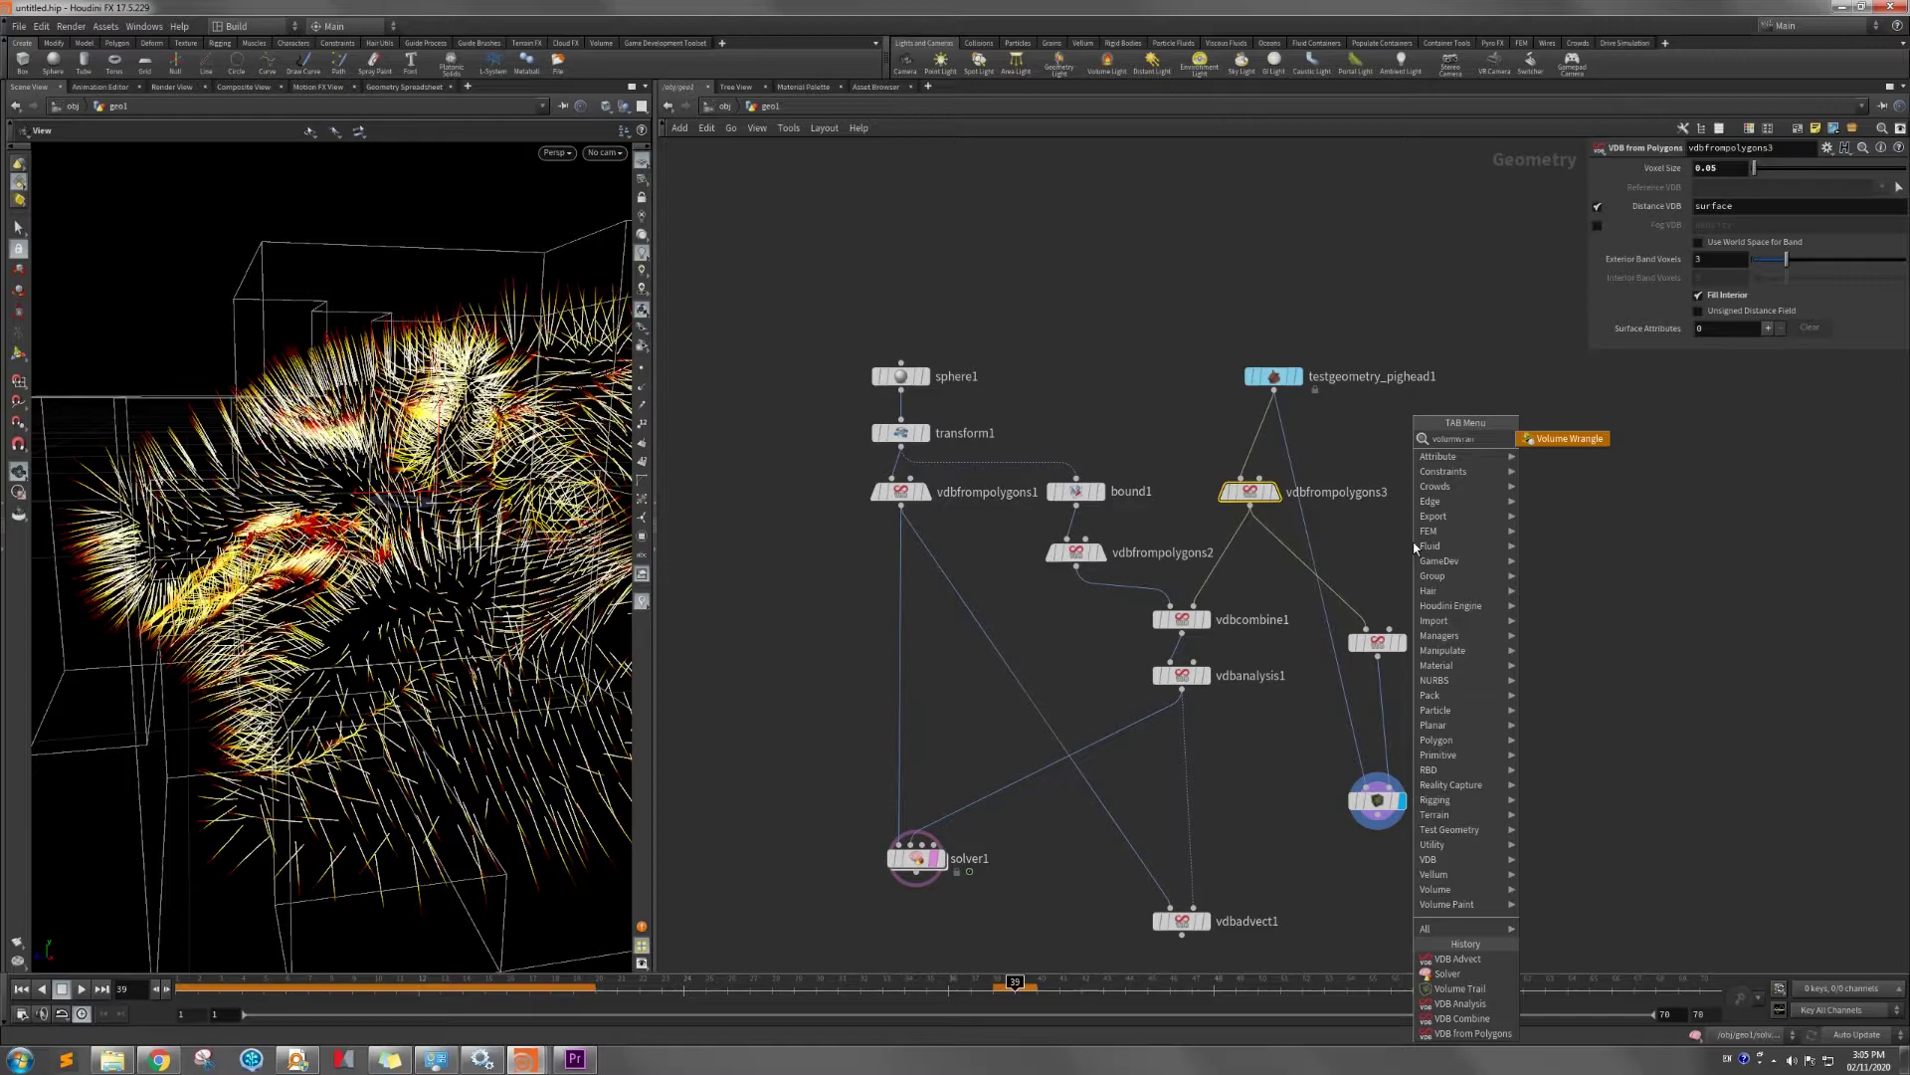
left_click(1597, 443)
left_click(1415, 545)
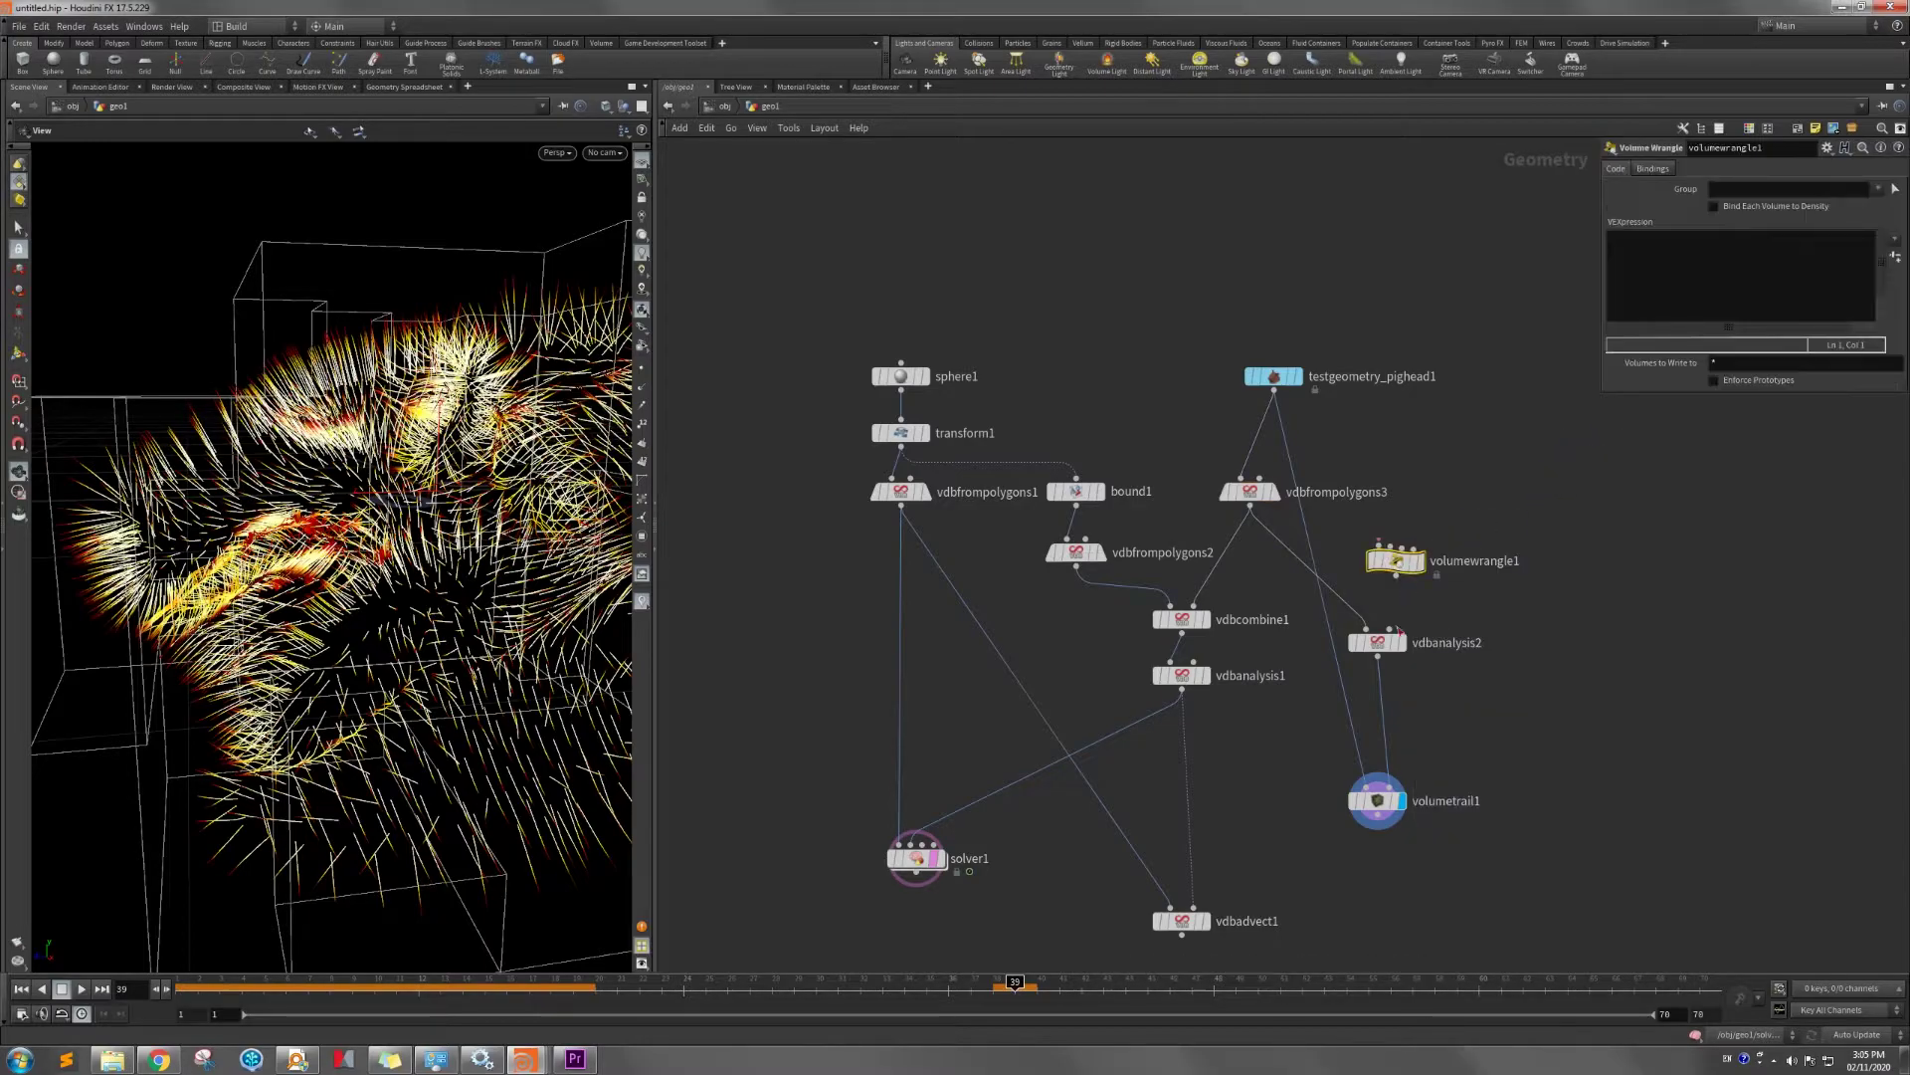
Connect vdbfrompolygons3 to the Volume Wrangle, move the wrangle aside and place vdbanalysis2 beneath vdbfrompolygons3.
left_click_drag(1251, 506, 1381, 547)
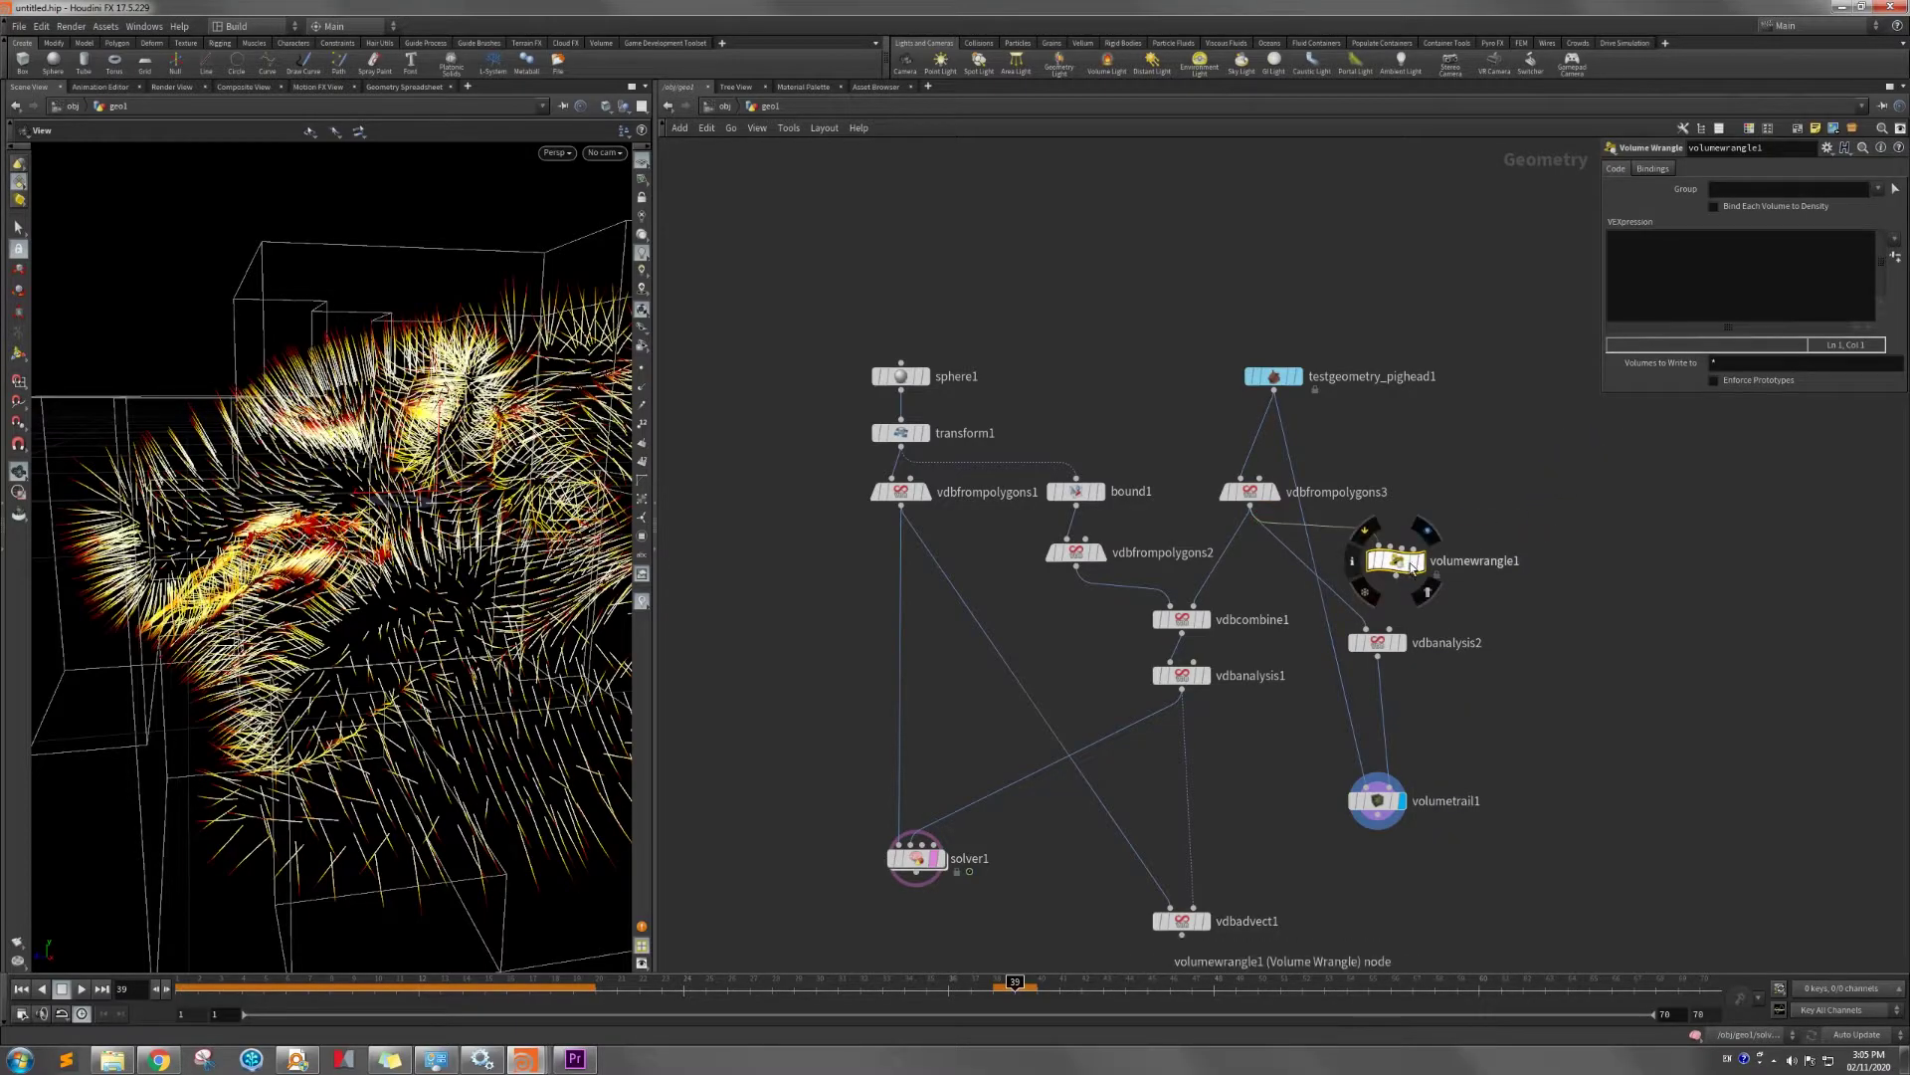
left_click(1260, 492)
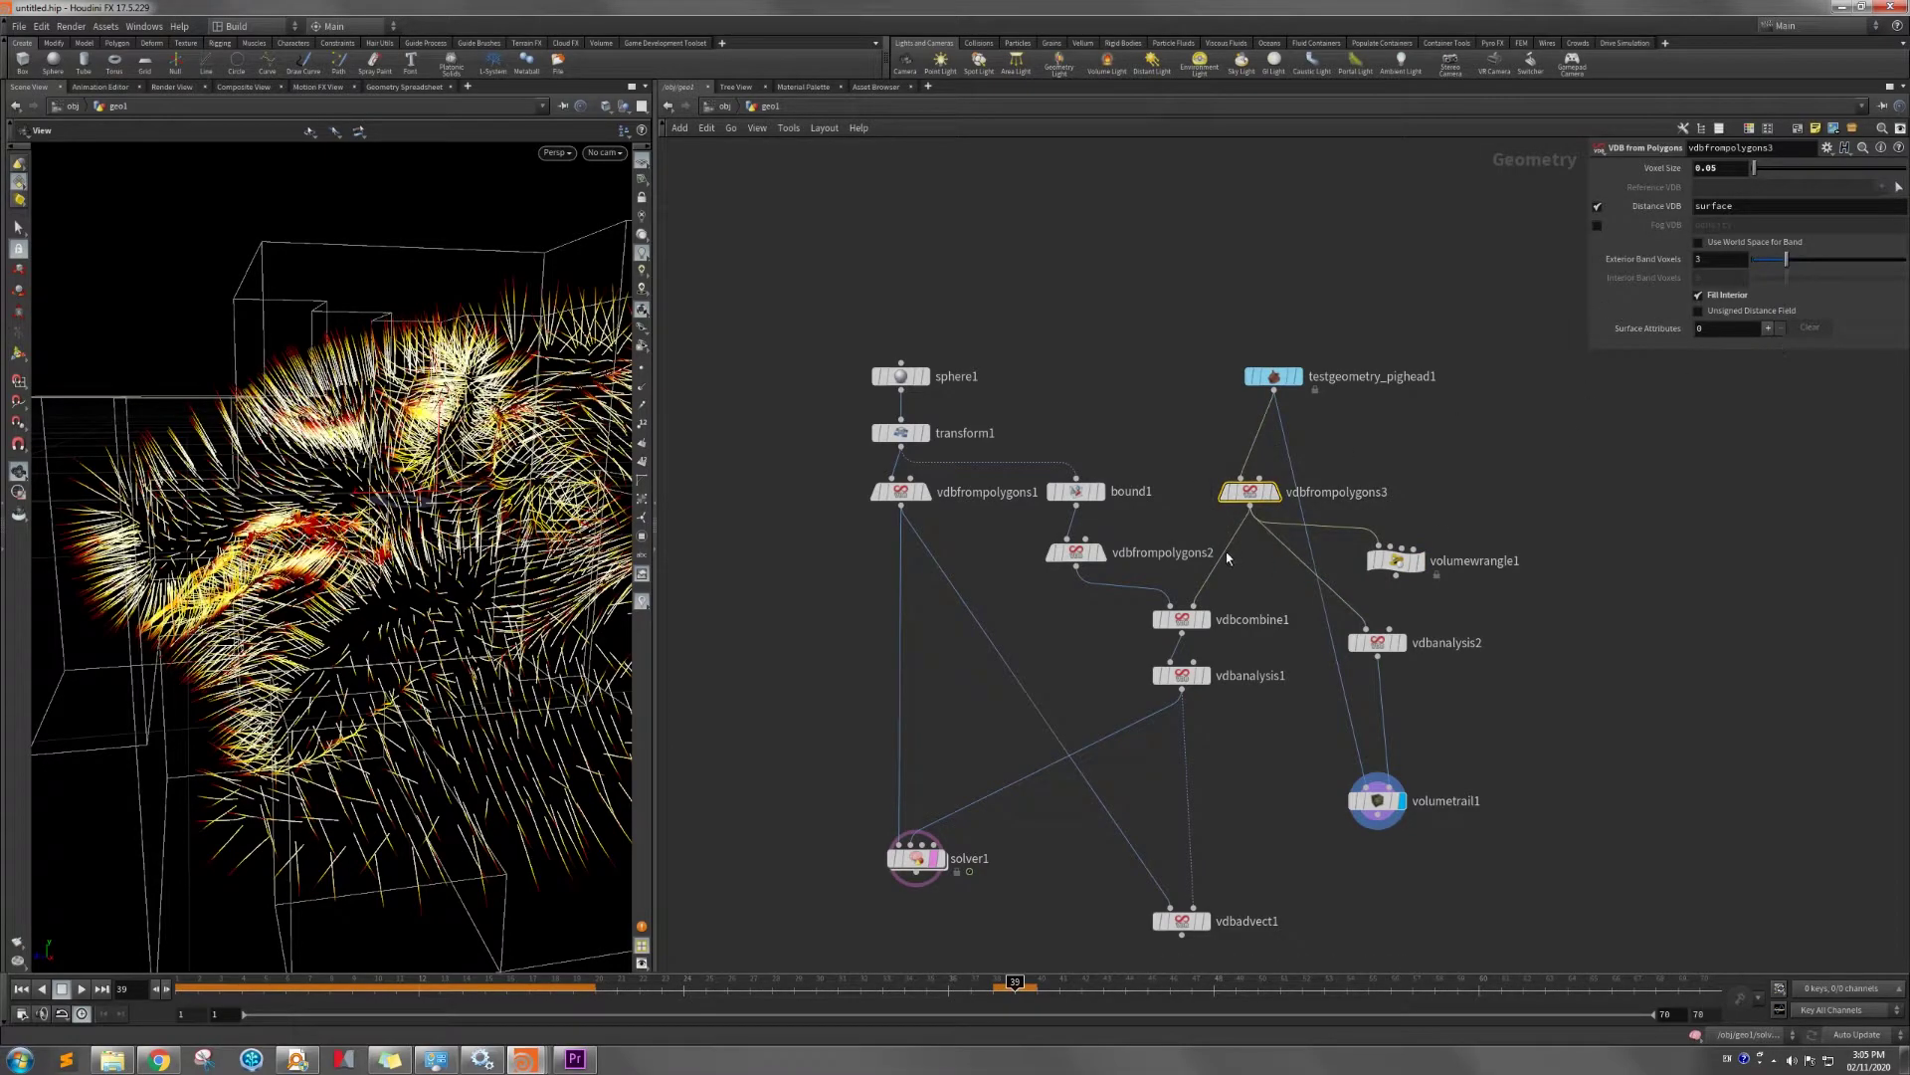
left_click_drag(1409, 565, 1540, 599)
left_click_drag(1383, 644, 1291, 575)
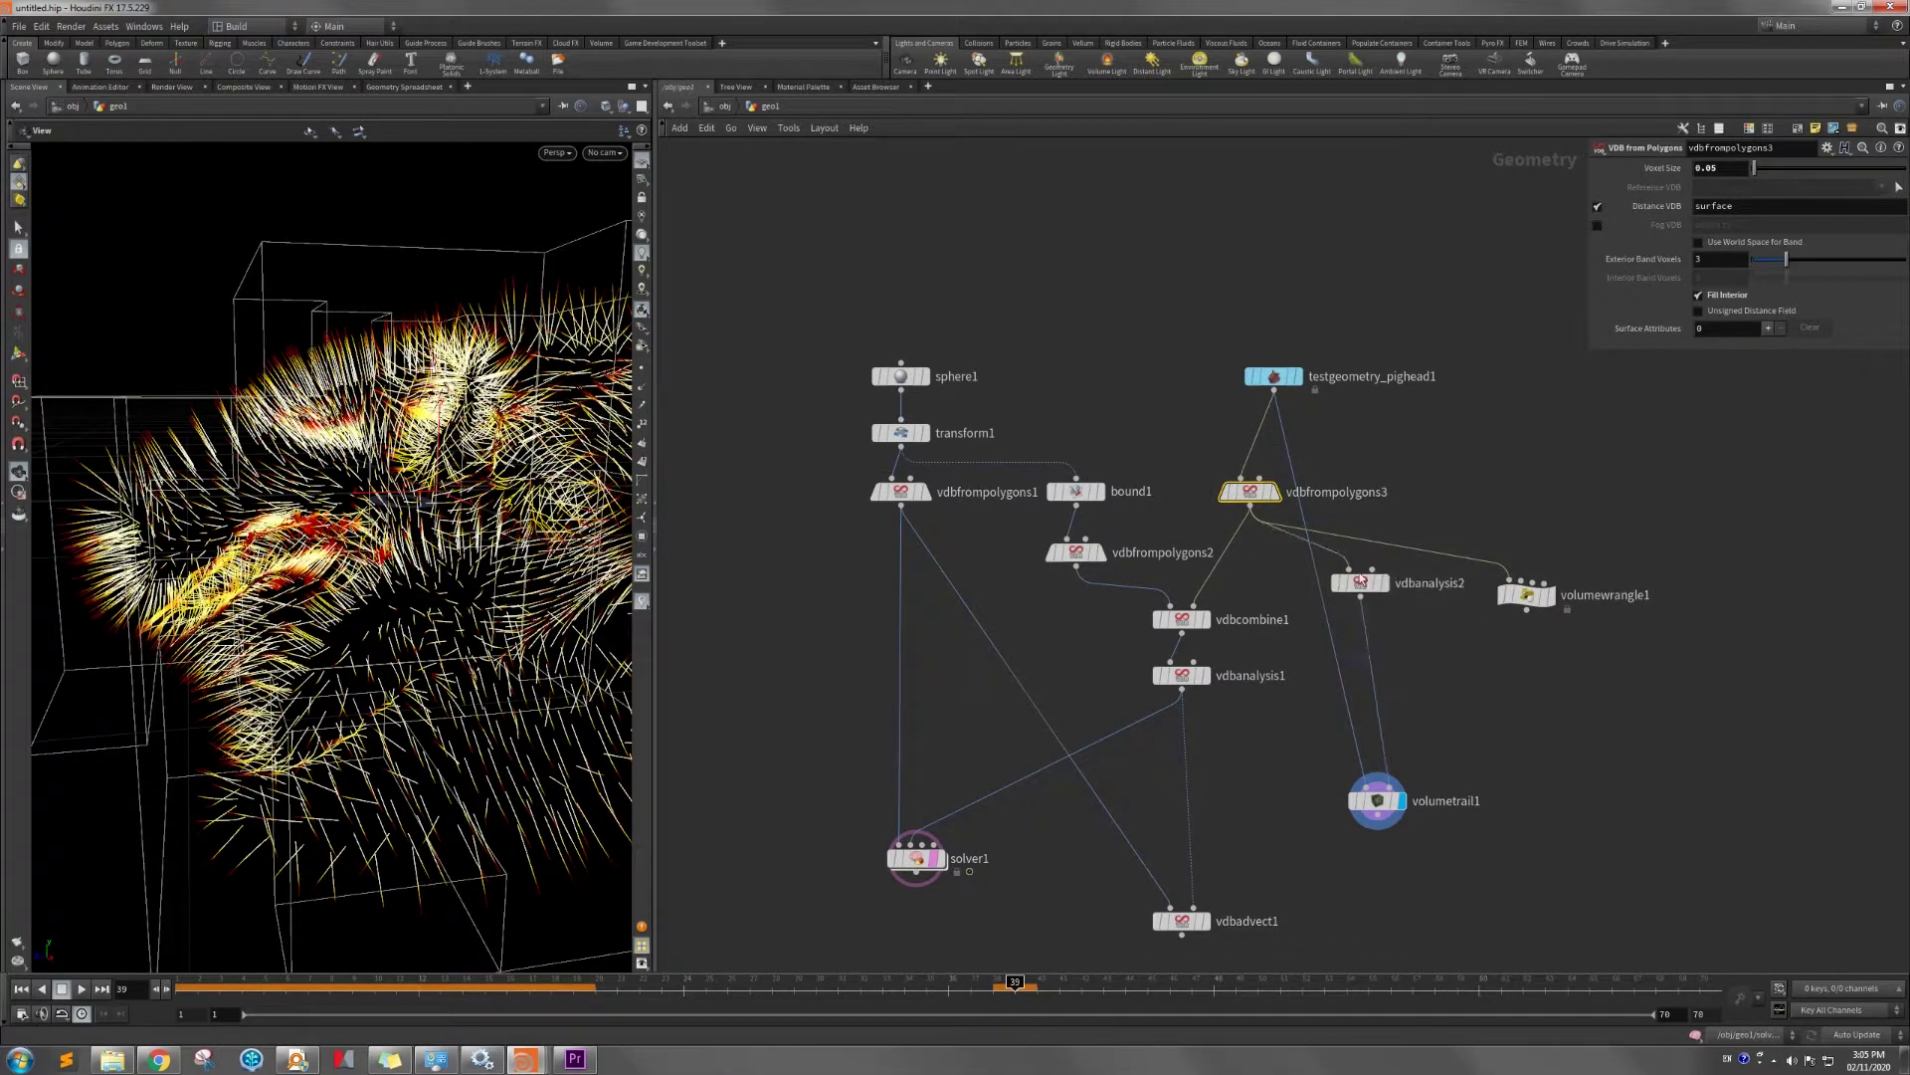
Set the output name of vdbanalysis2 to Custom Name with the value vel.
left_click(1289, 574)
left_click(1751, 225)
left_click(1750, 273)
left_click(1744, 244)
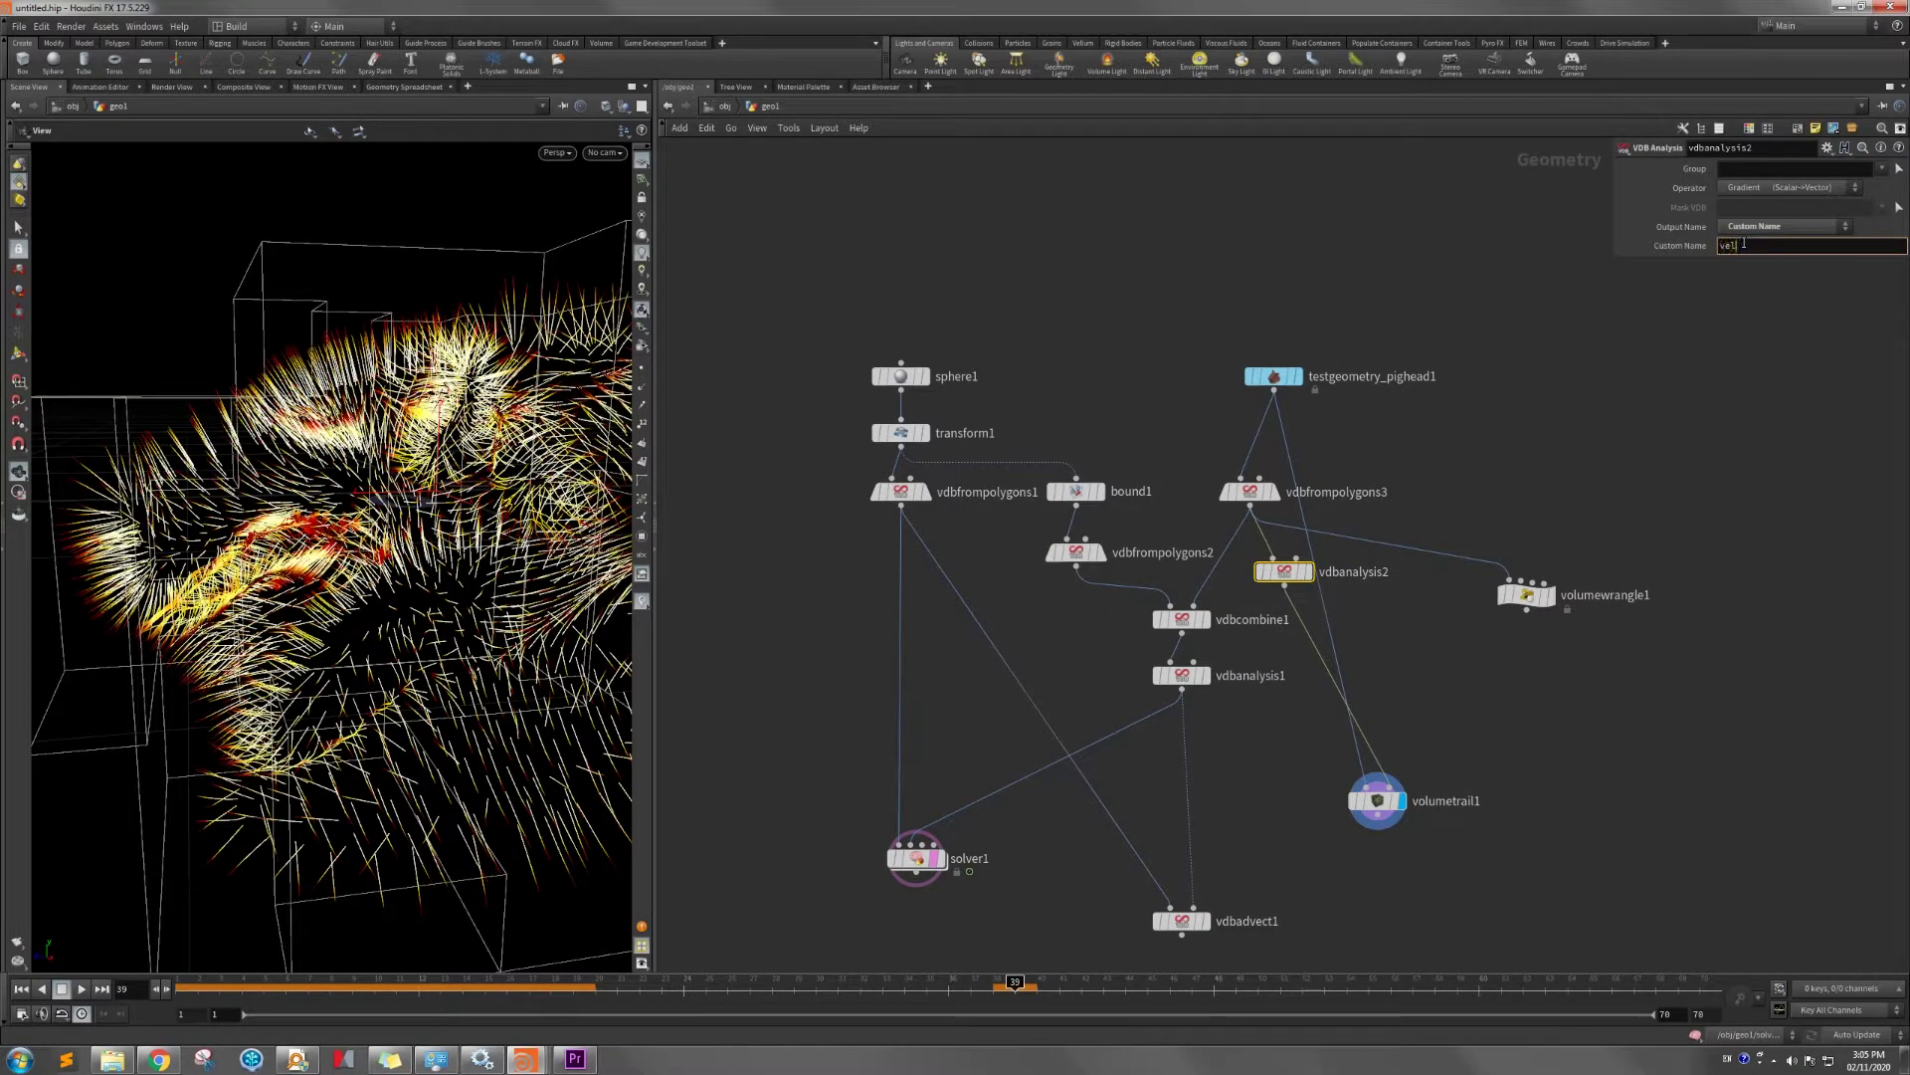
type("vel")
key("Return")
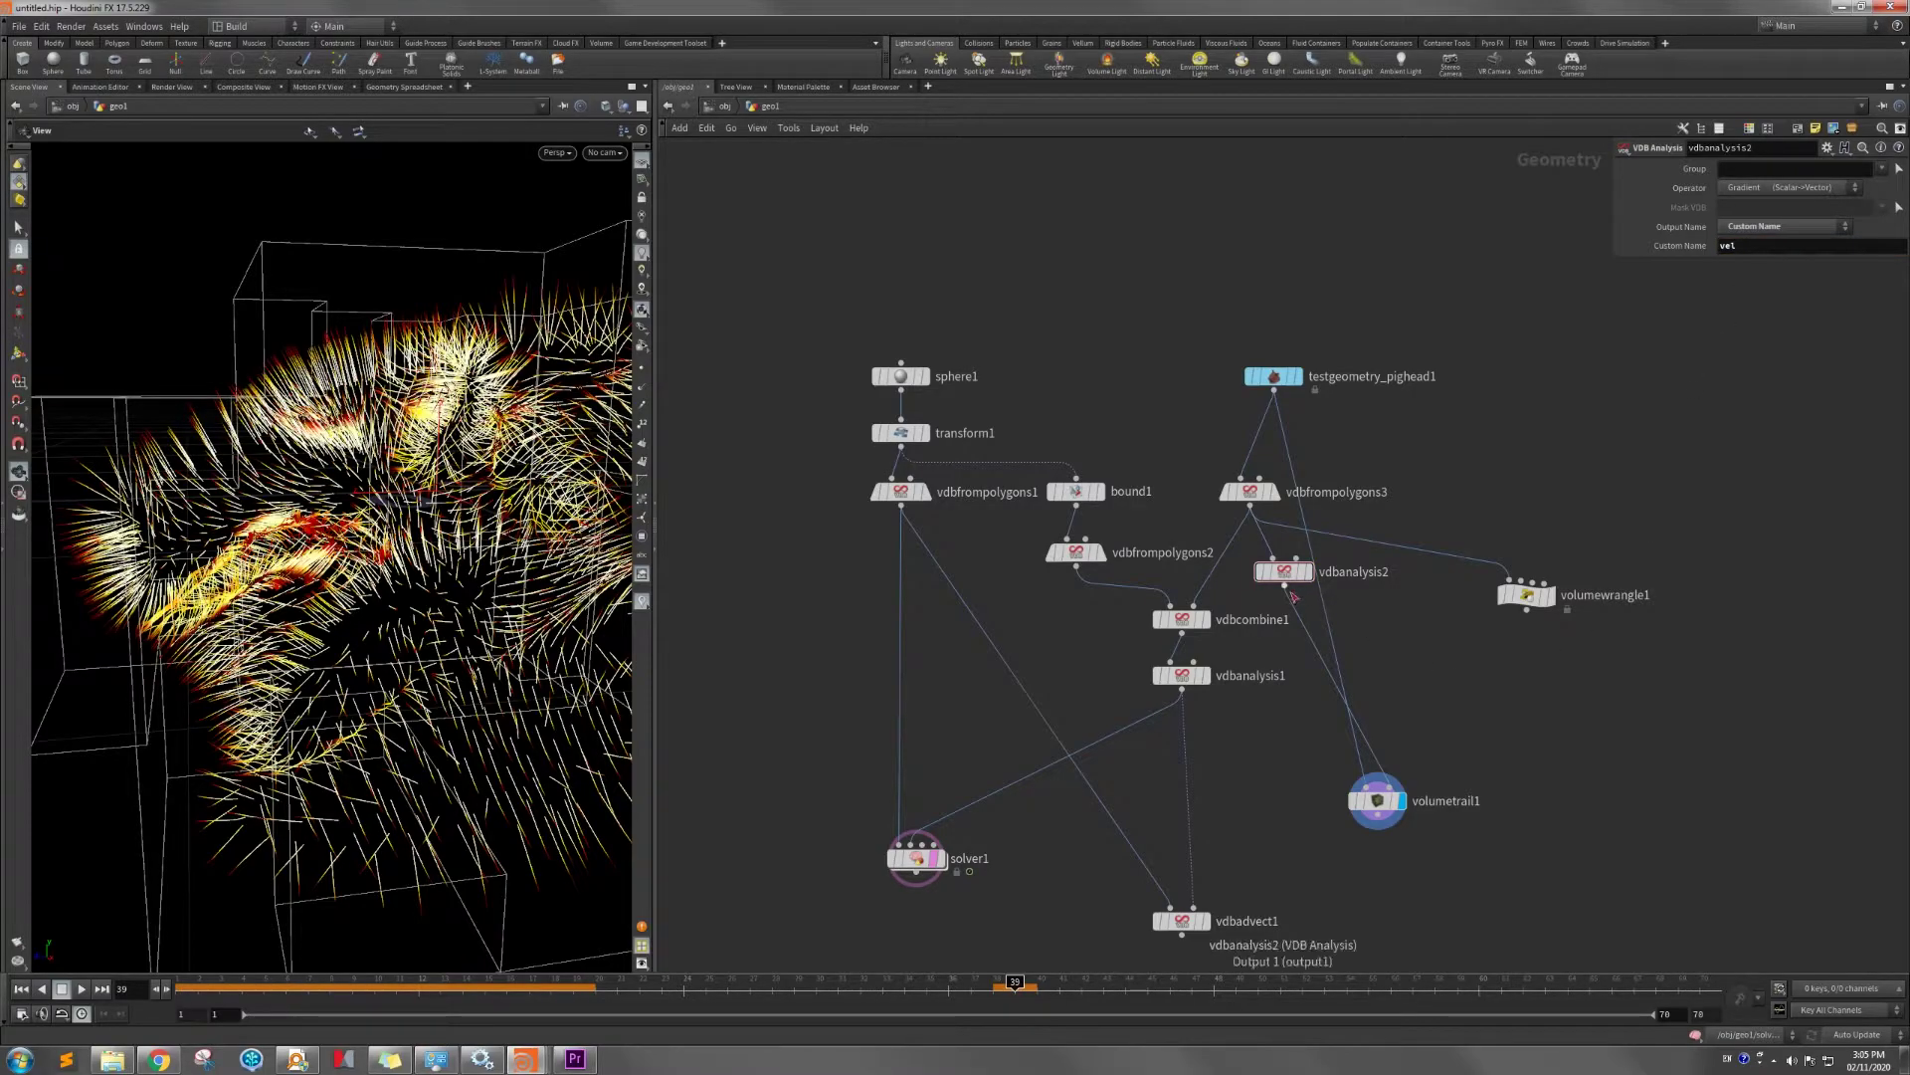
left_click_drag(1285, 585, 1391, 603)
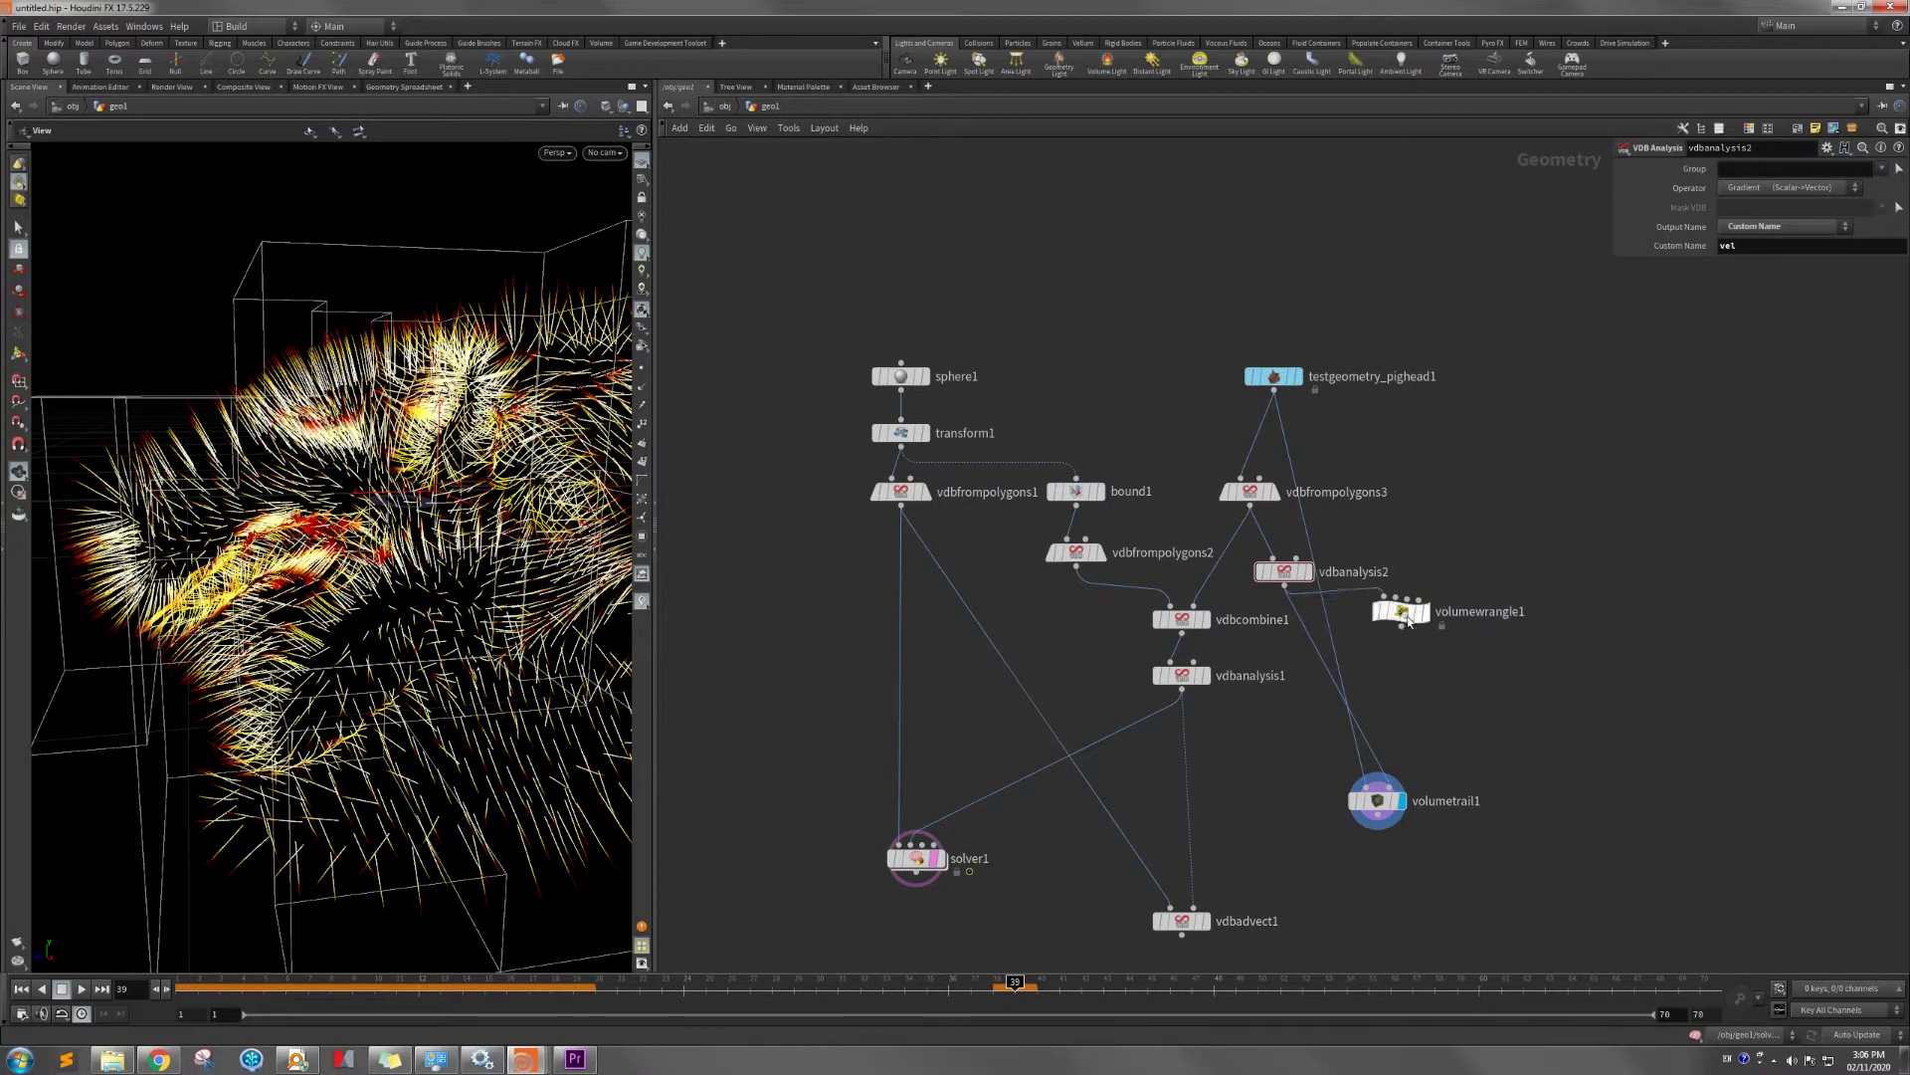
left_click(1427, 619)
left_click(1401, 611)
left_click(1754, 256)
type("@vel= -")
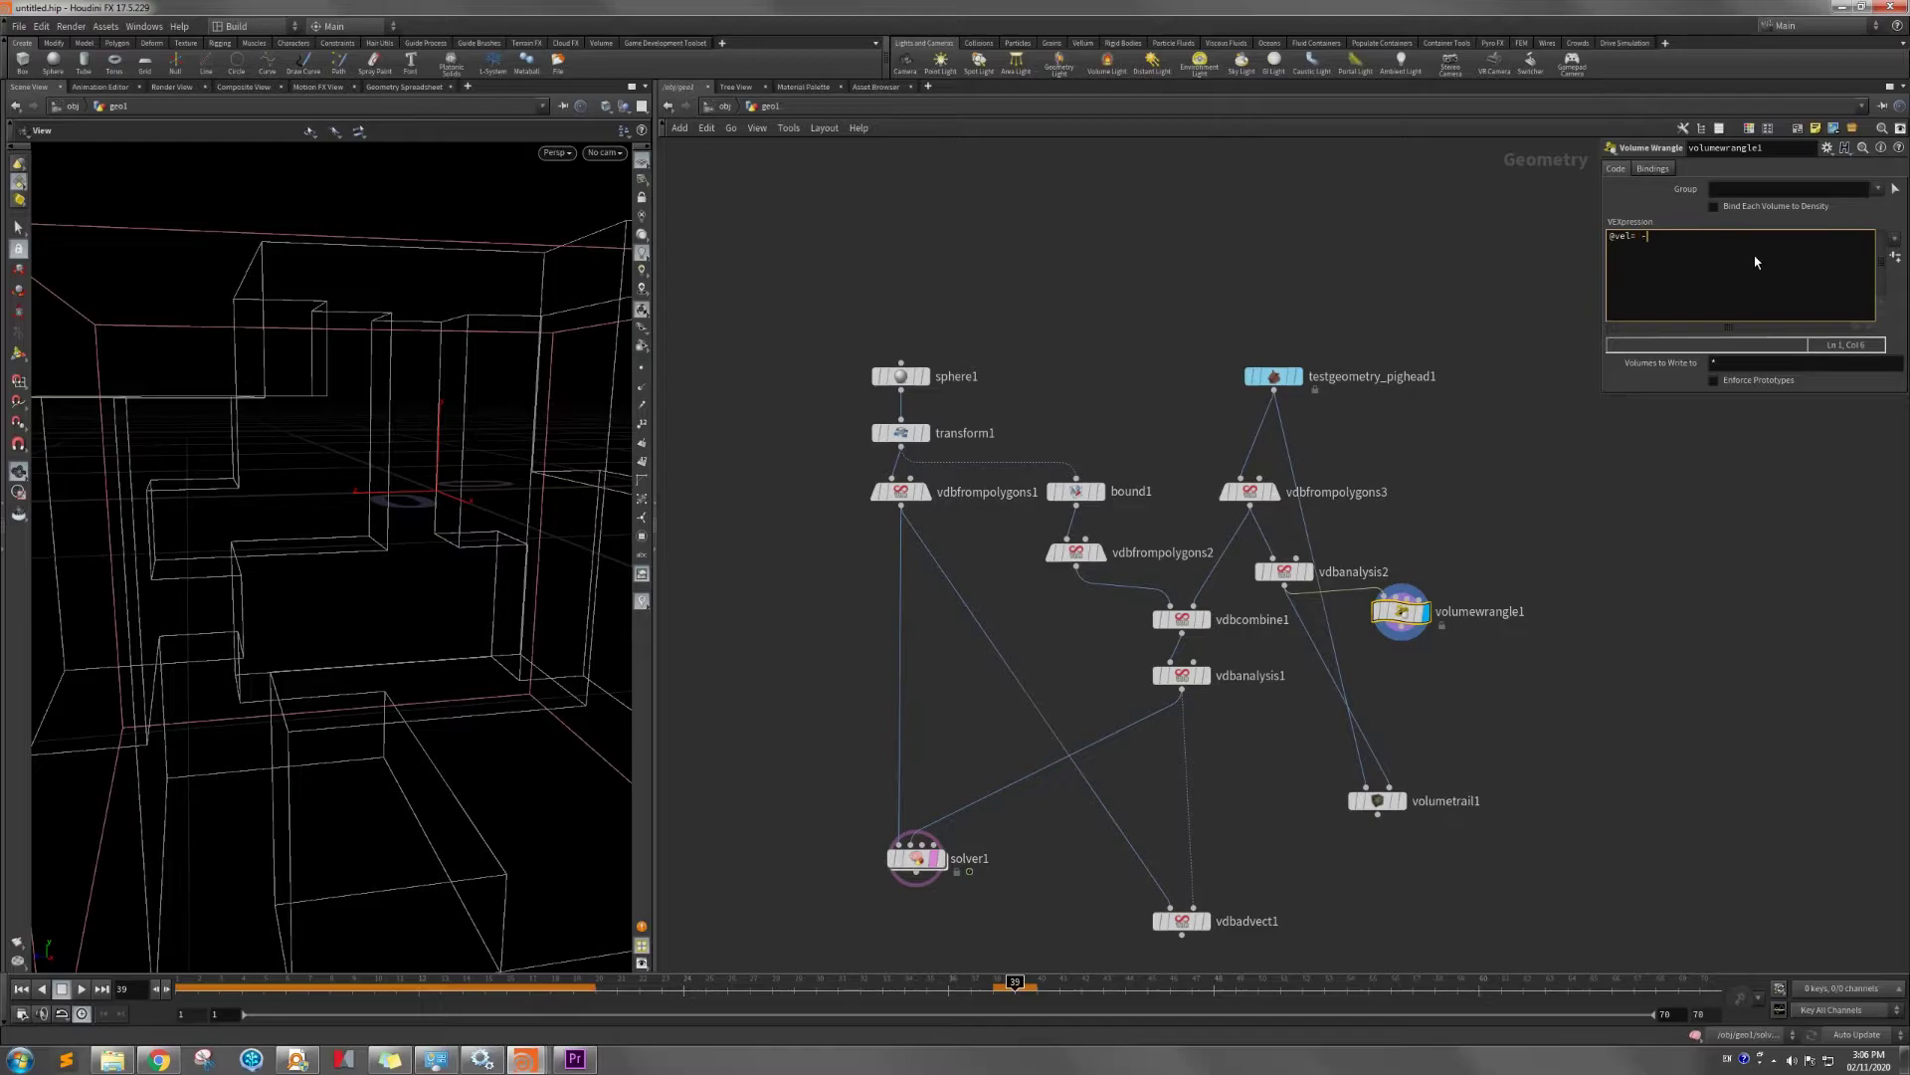
type("@vel;")
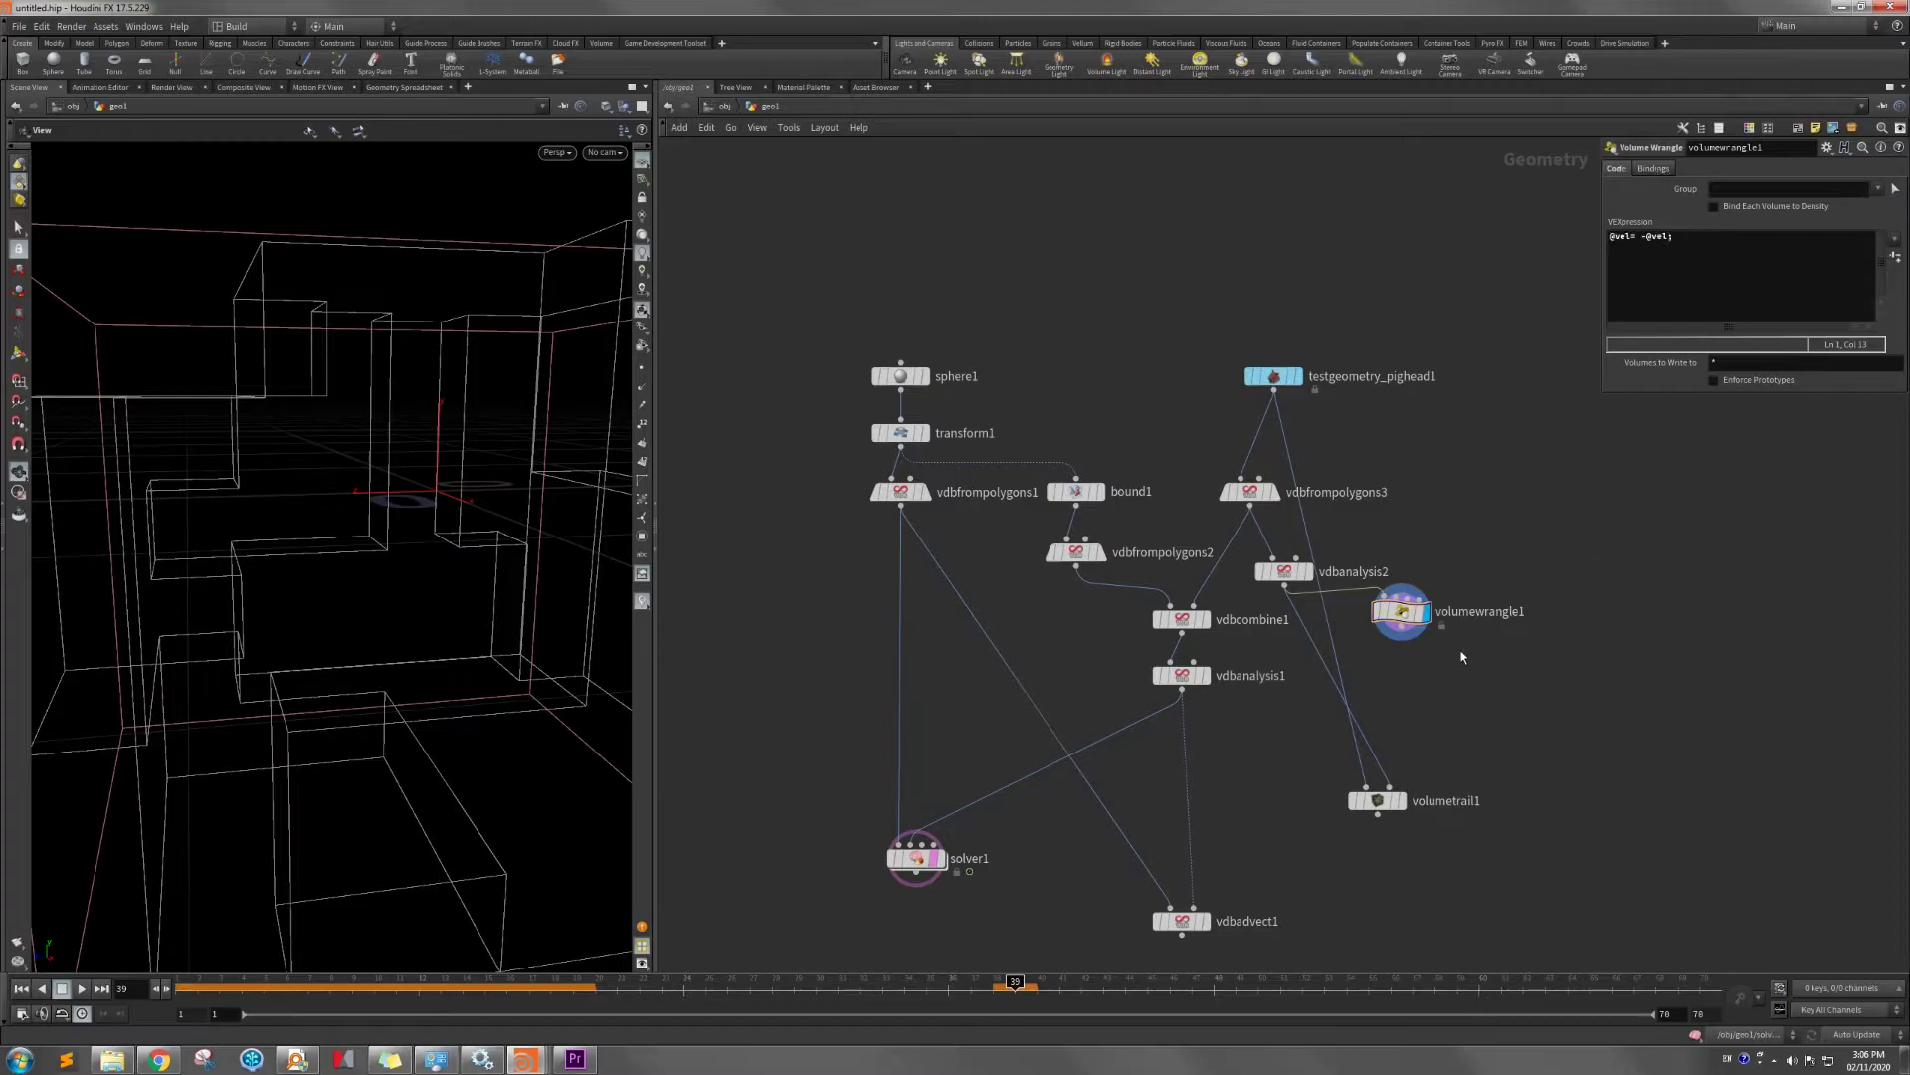
Connect the Volume Wrangle to the Volume Trail's second input and display the reversed trails.
mouse_move(1398, 617)
left_click_drag(1403, 629, 1391, 792)
left_click(1401, 800)
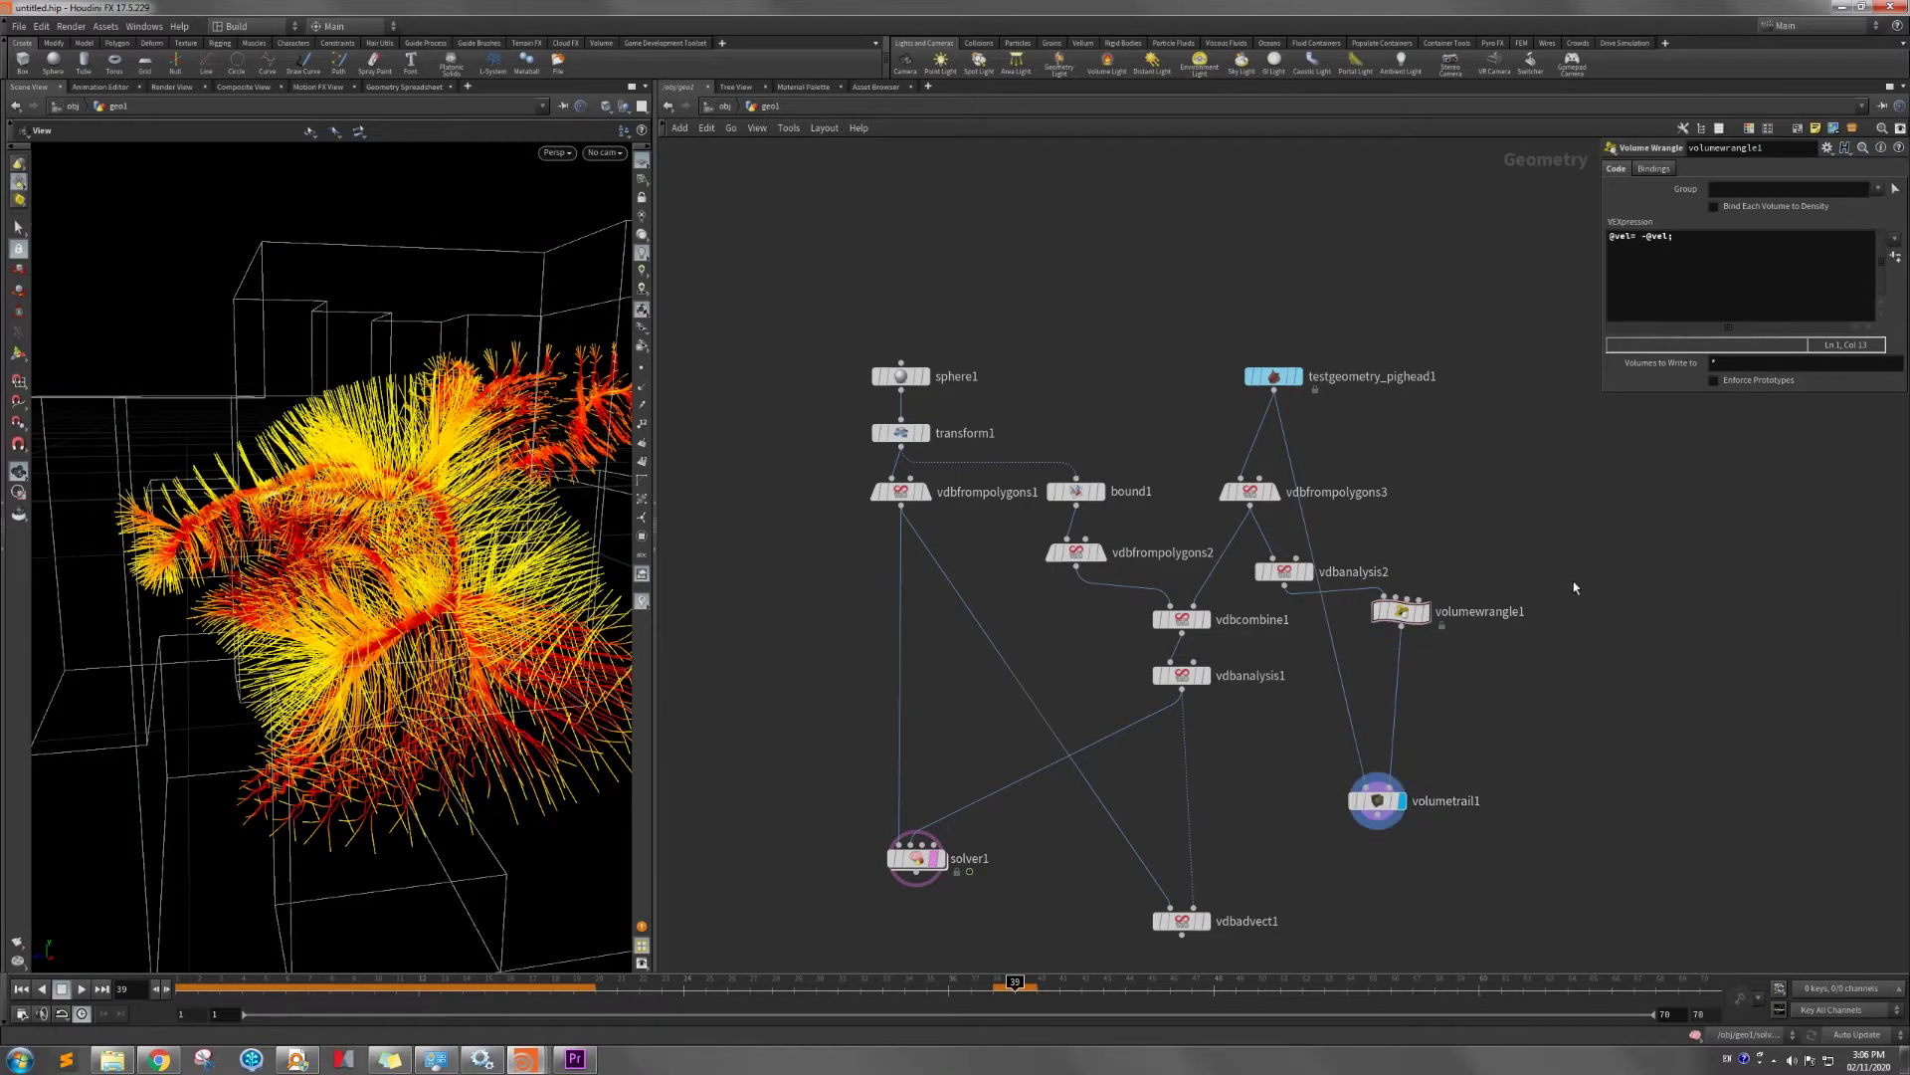
left_click_drag(370, 481, 317, 499)
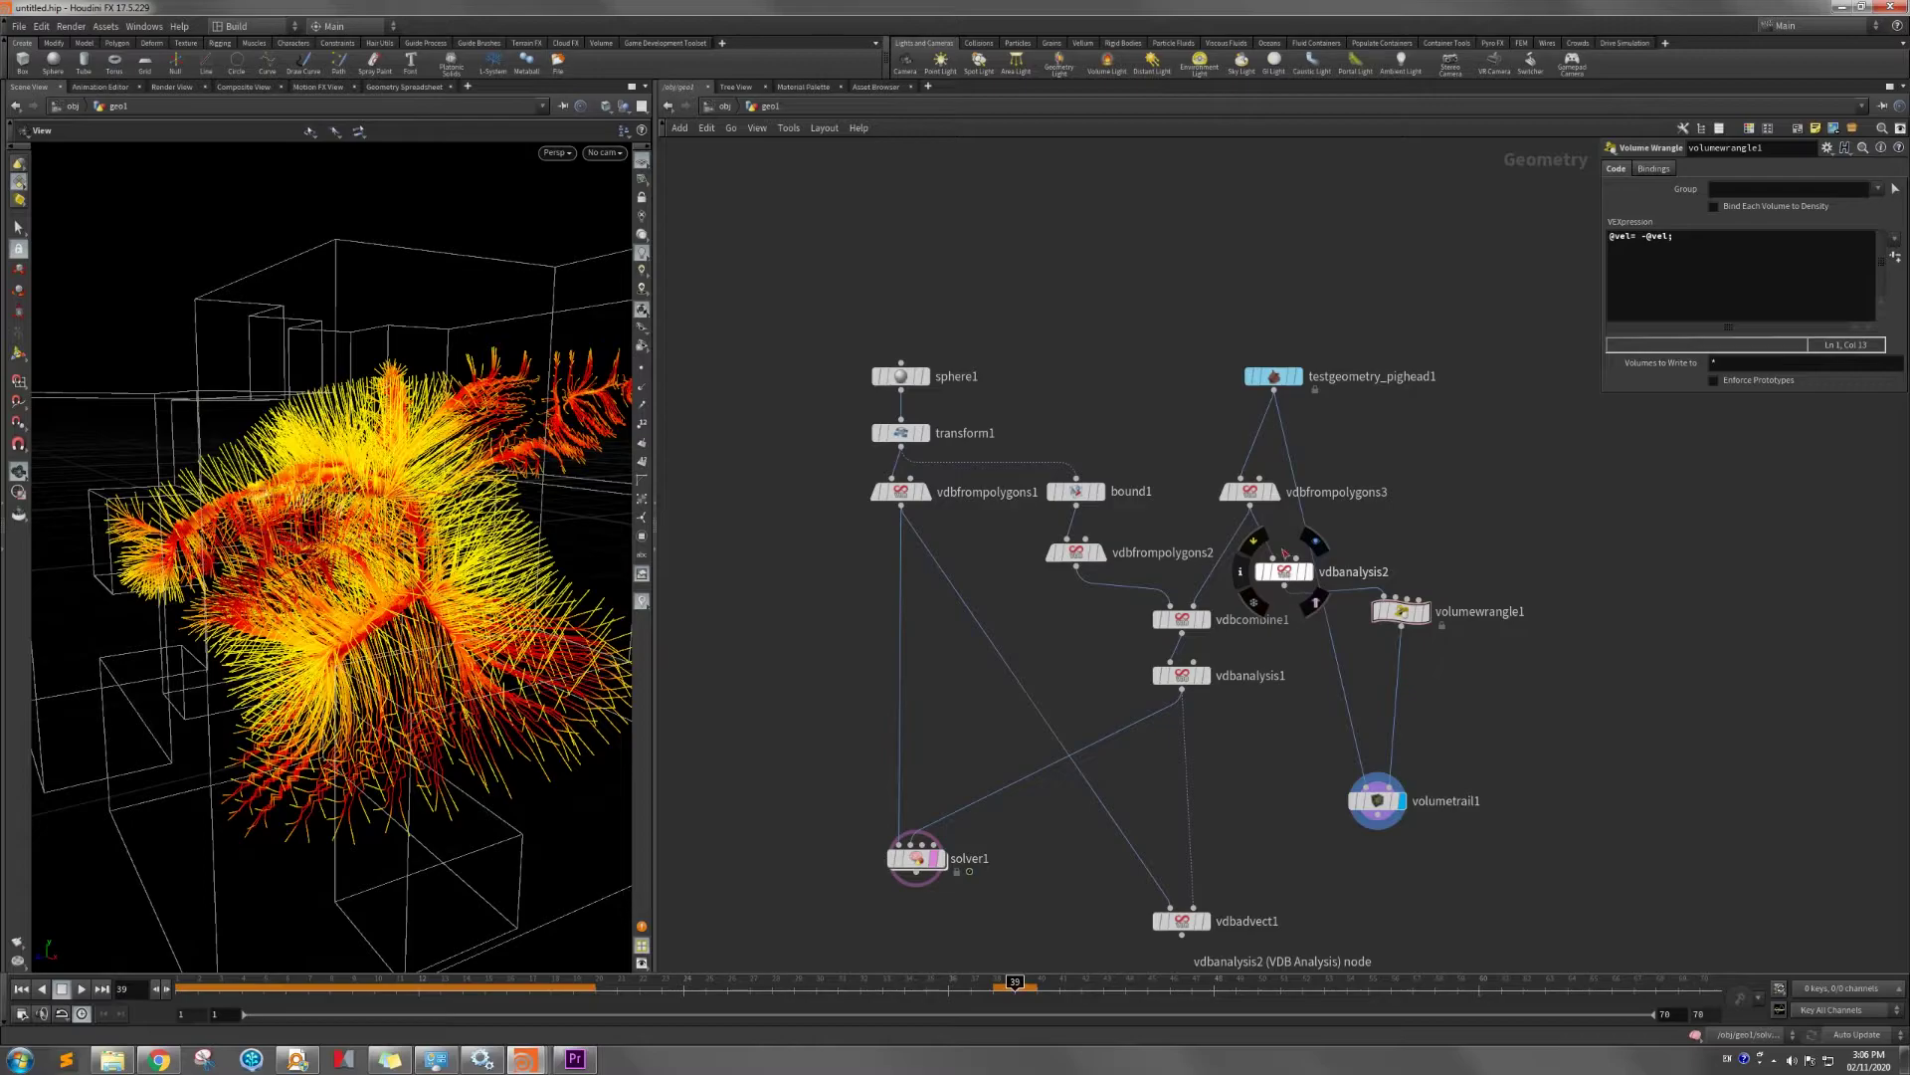
Duplicate vdbfrompolygons3 beneath the pig head and make the copy output only the fog VDB named density.
left_click(1246, 490)
key("ctrl+c")
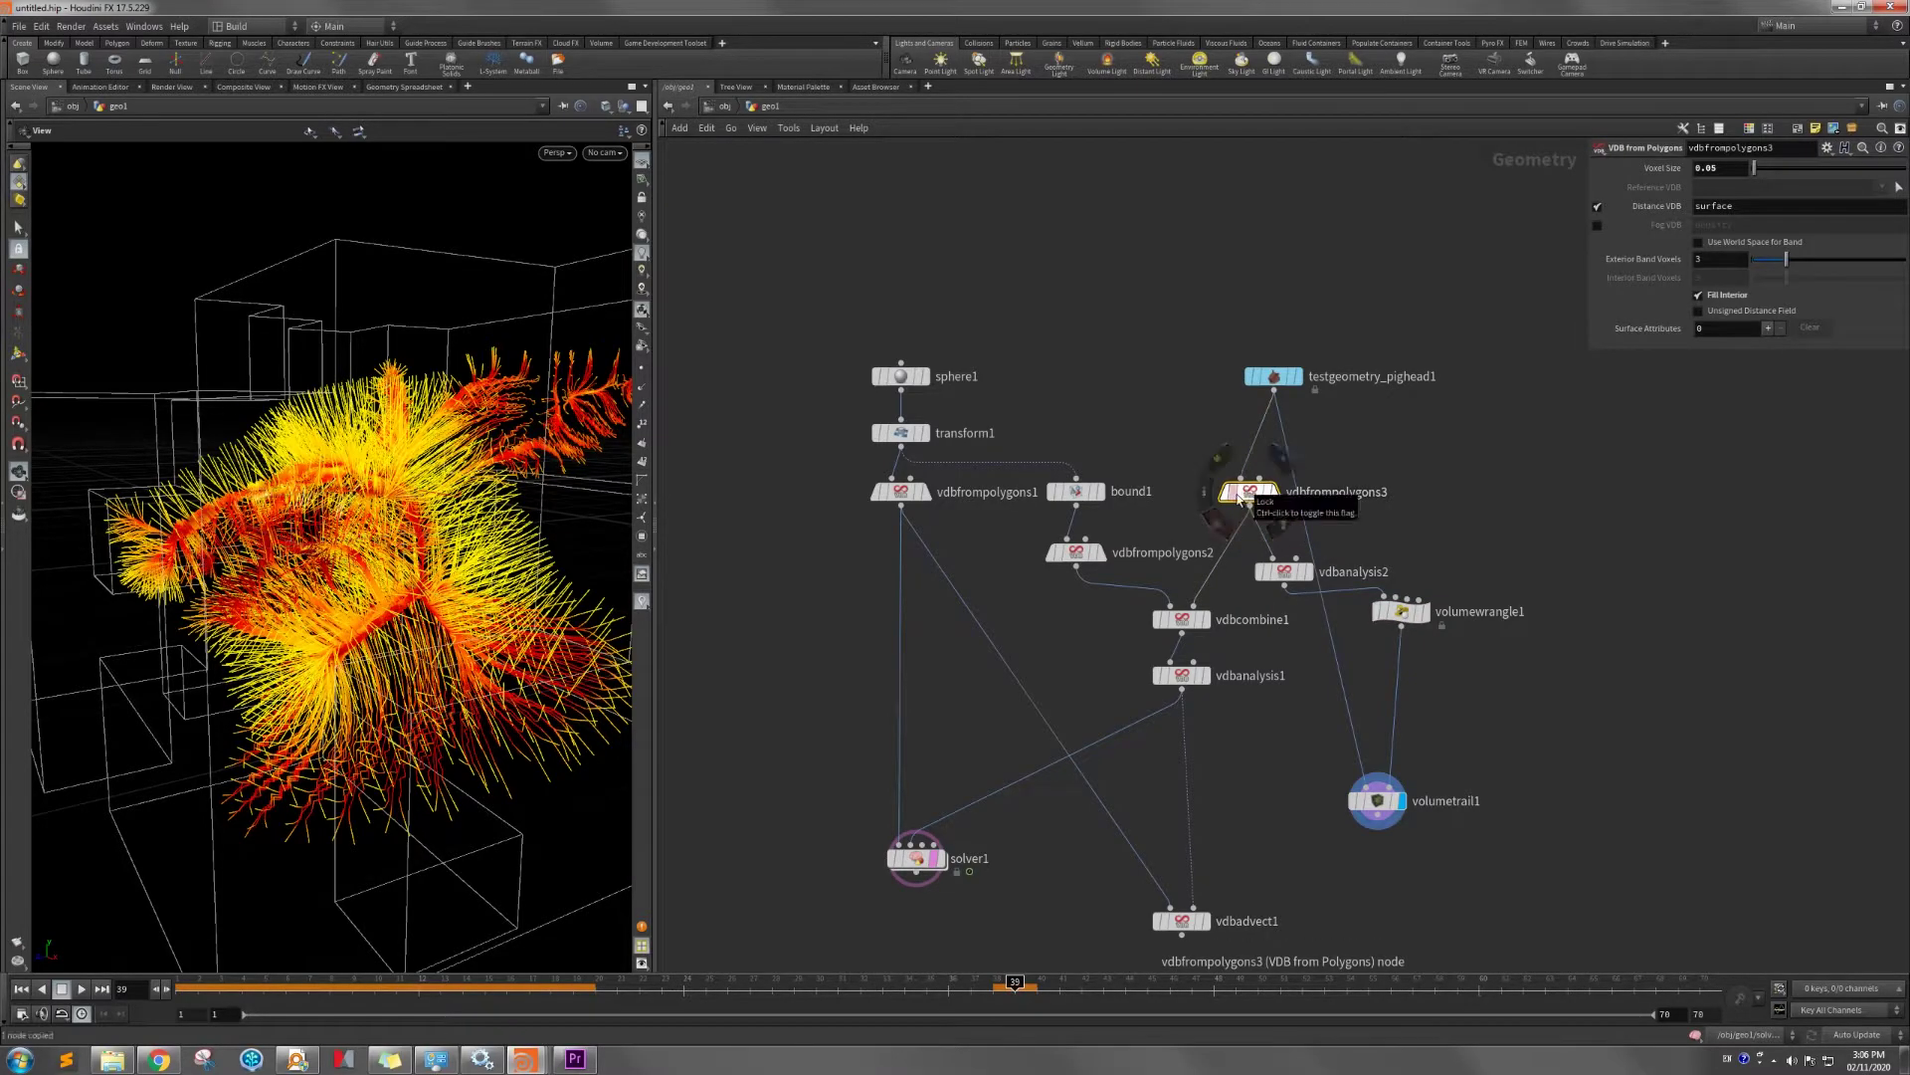
key("ctrl+v")
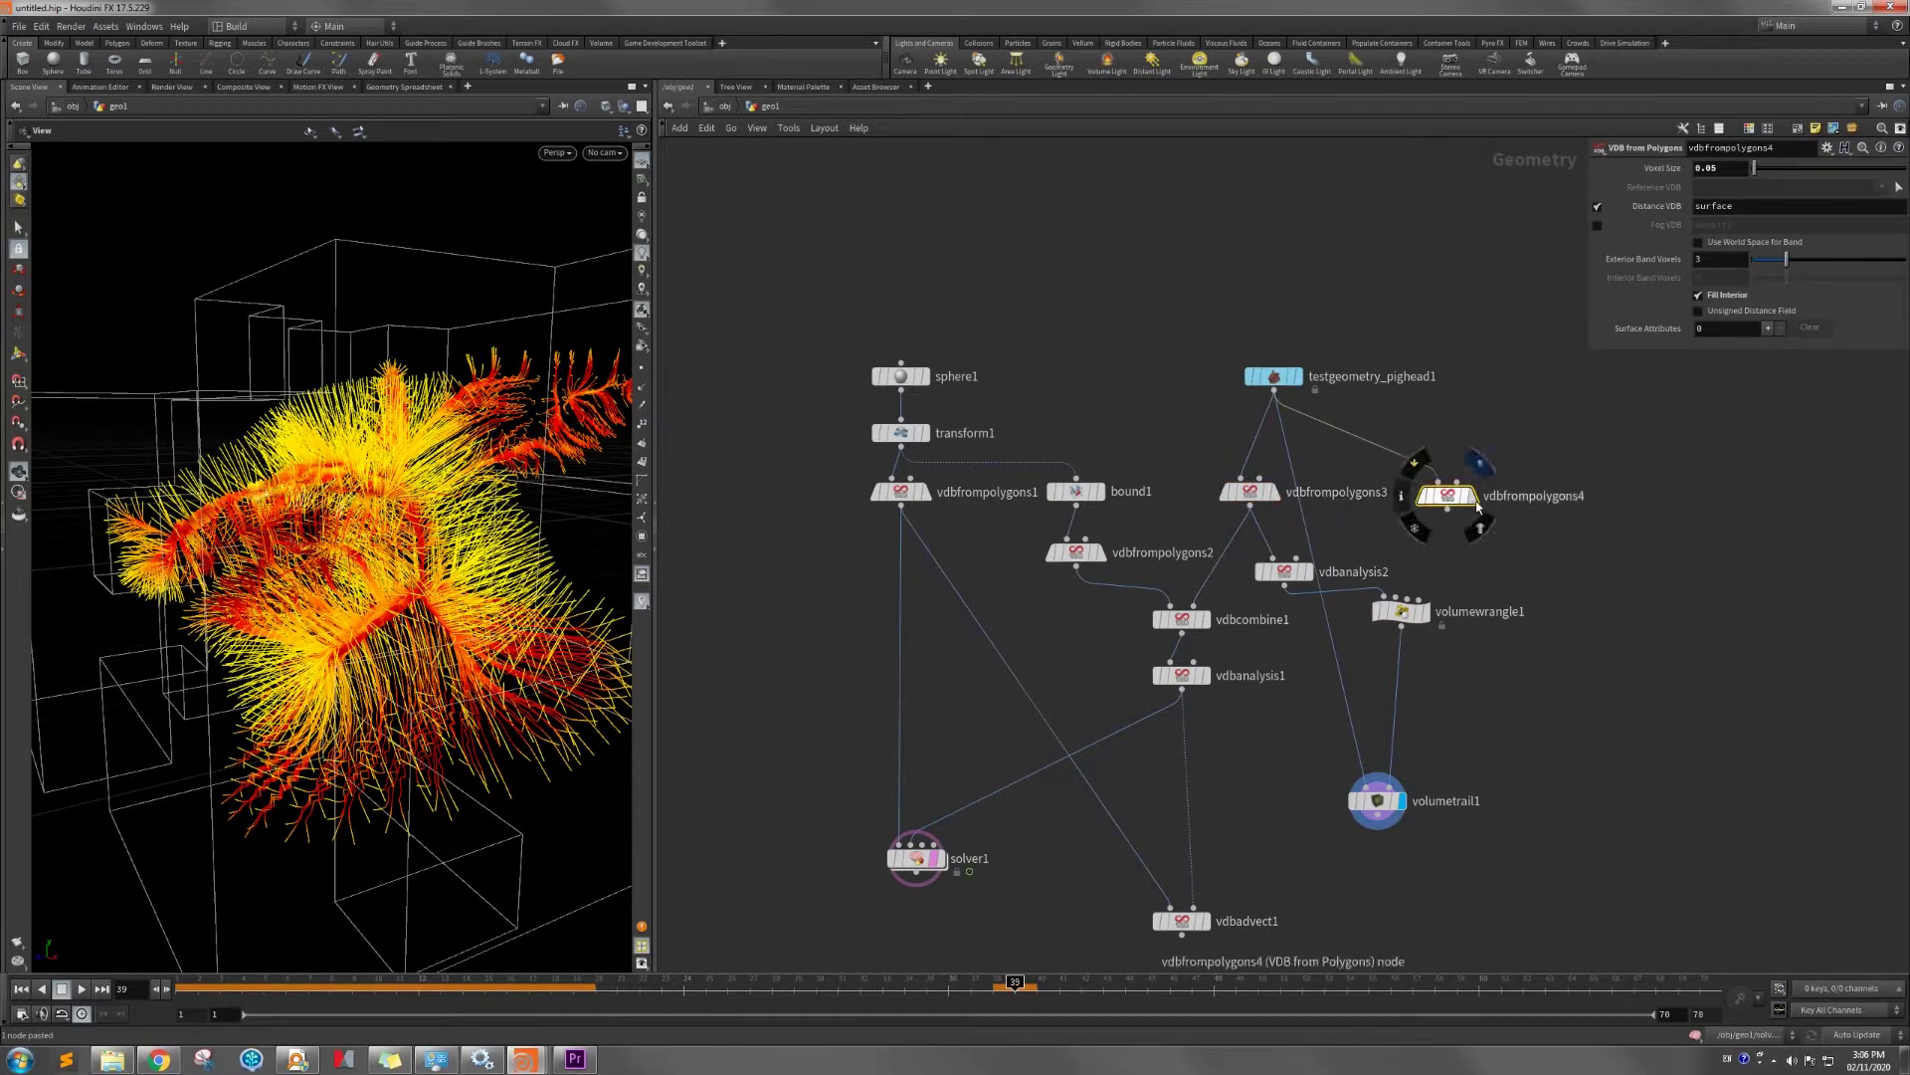
left_click(1597, 225)
left_click(1597, 207)
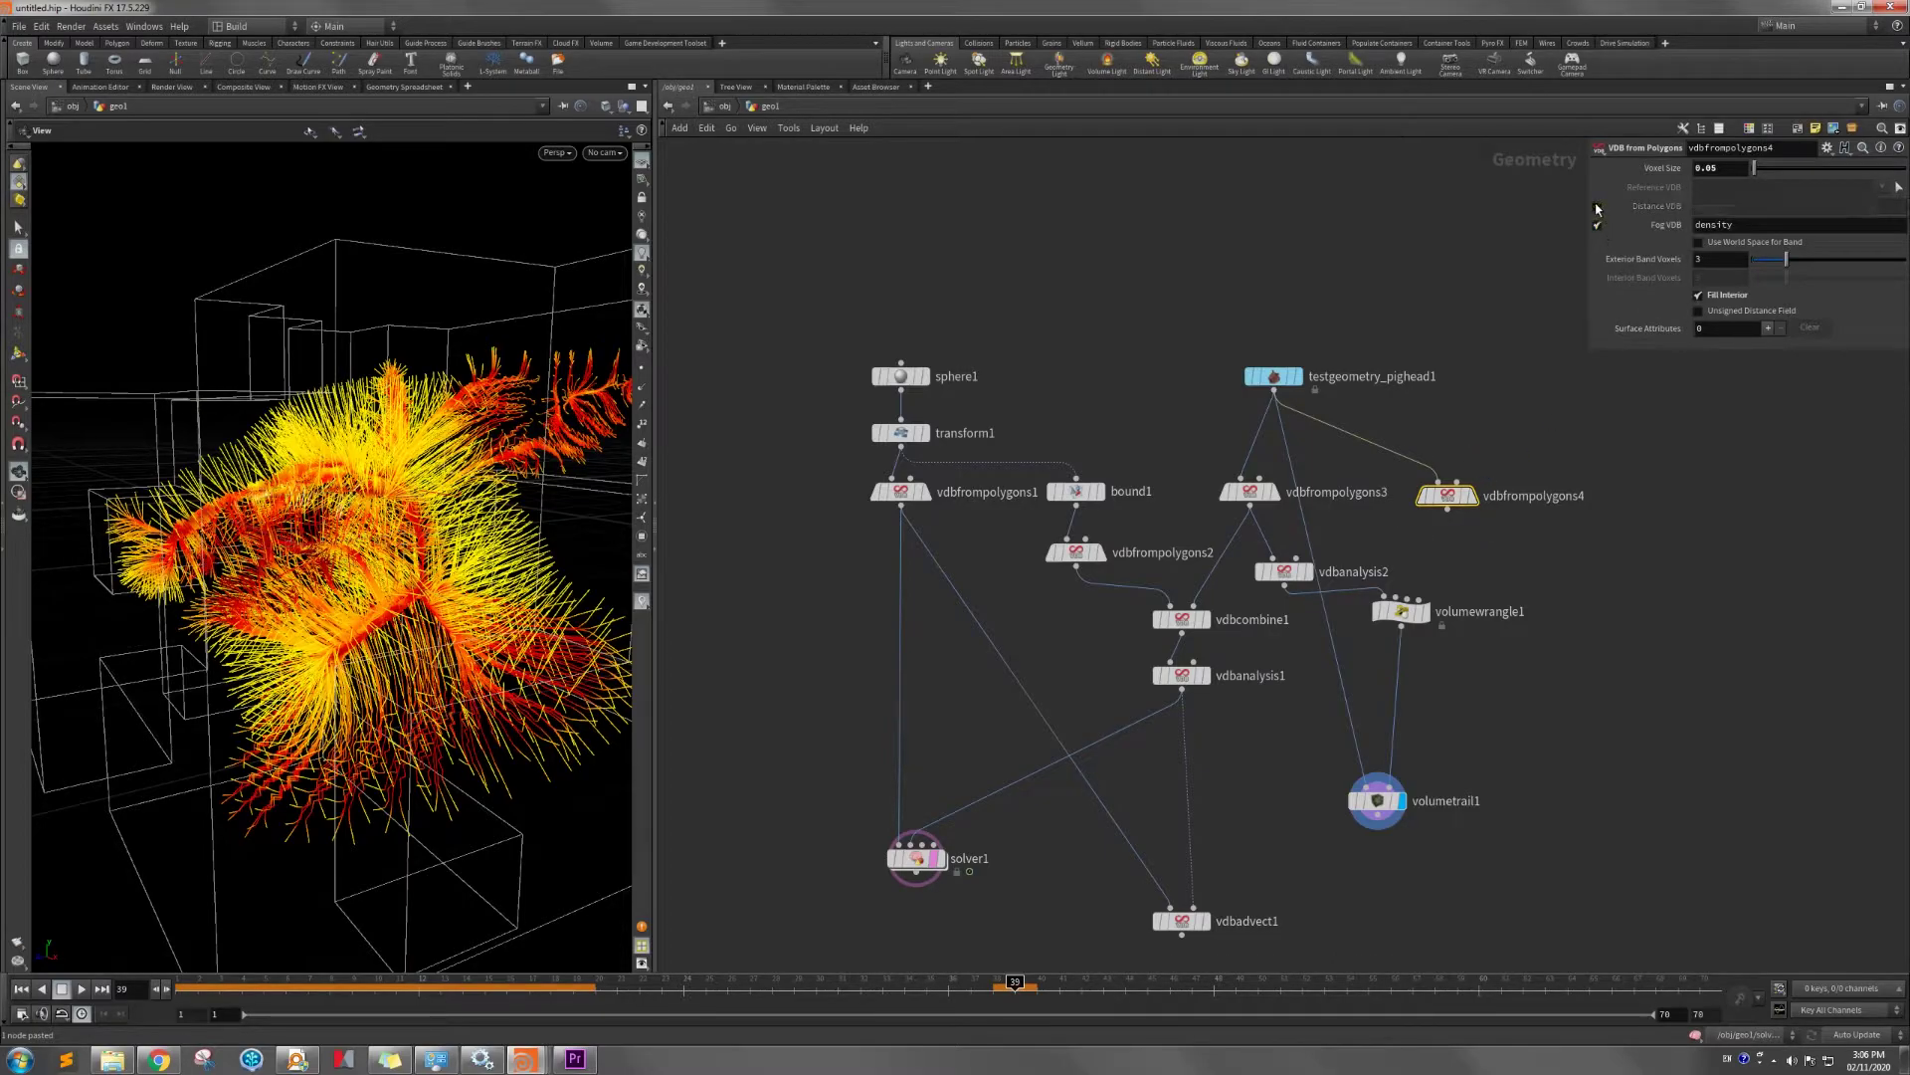
Duplicate the Volume Trail and vdbanalysis2, wiring the analysis copy between the fog VDB node and the trail copy's second input.
left_click(1378, 801)
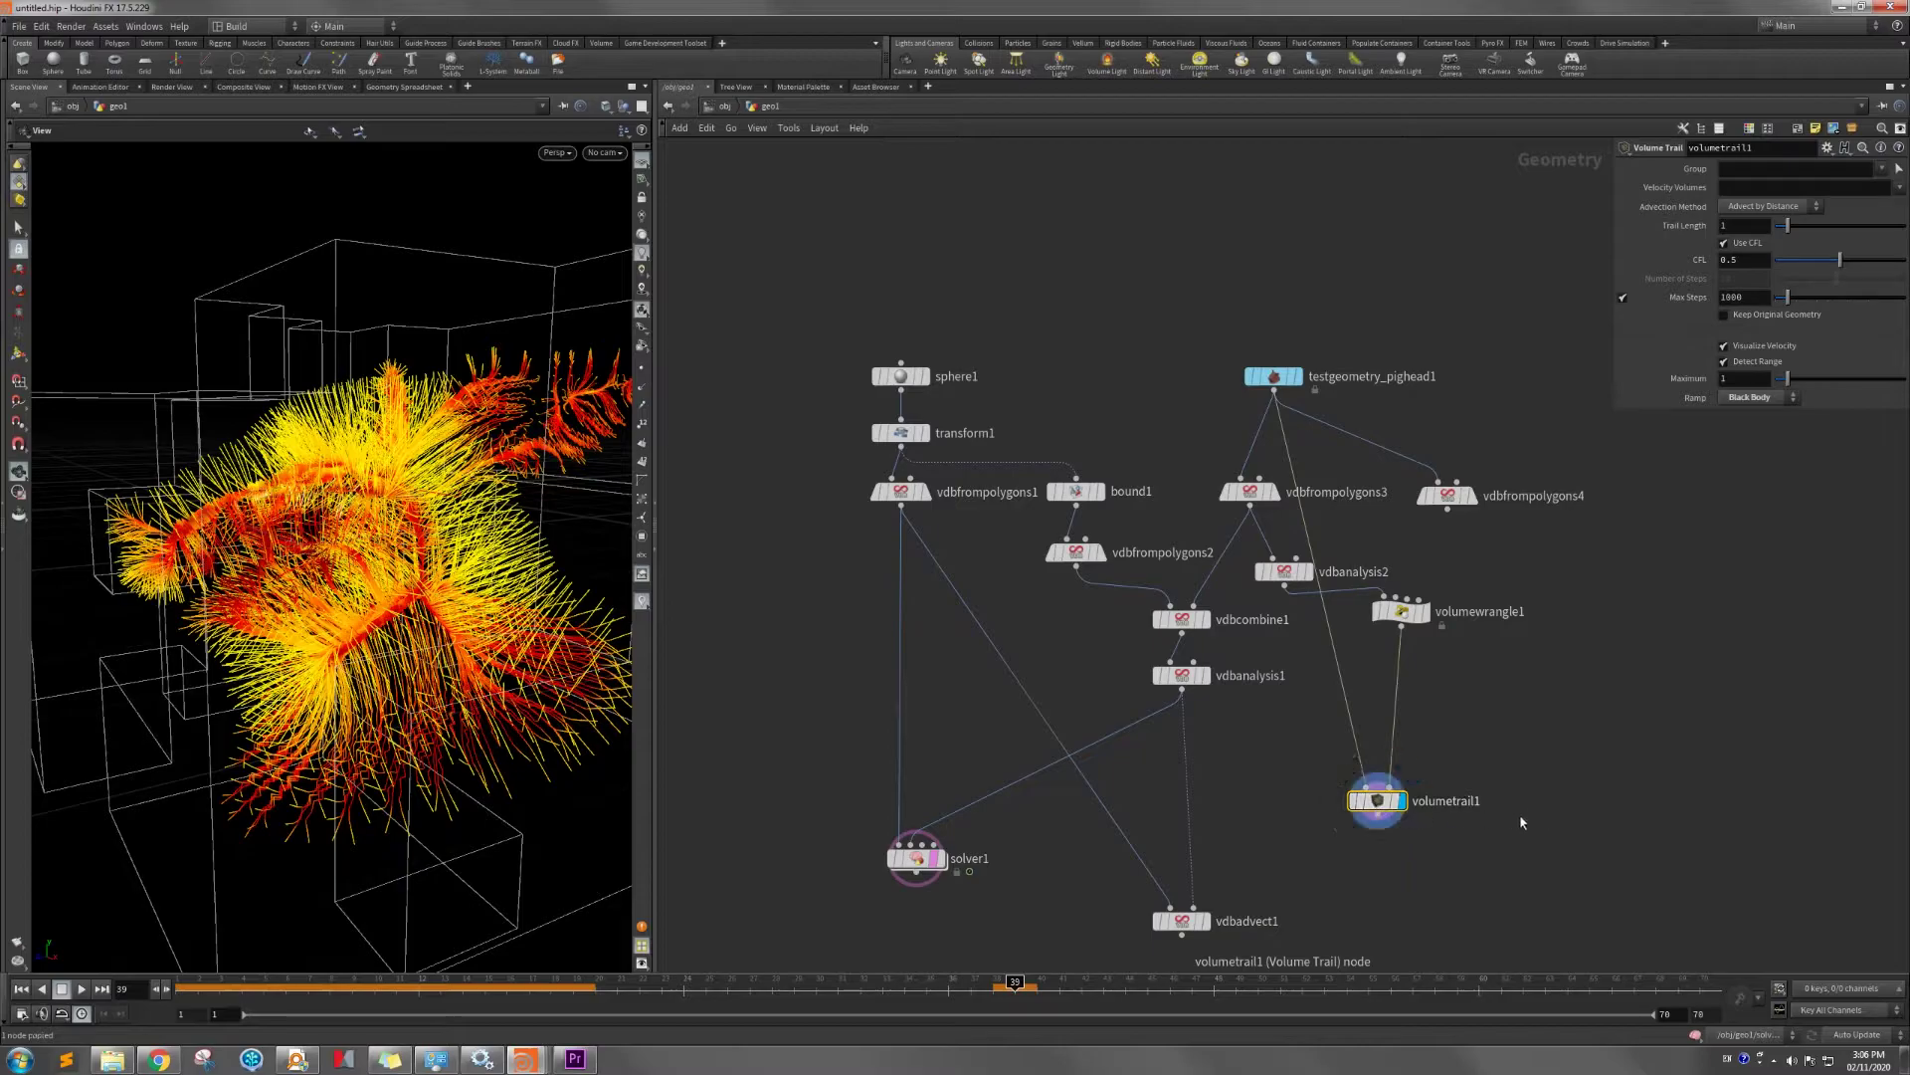
key("ctrl+v")
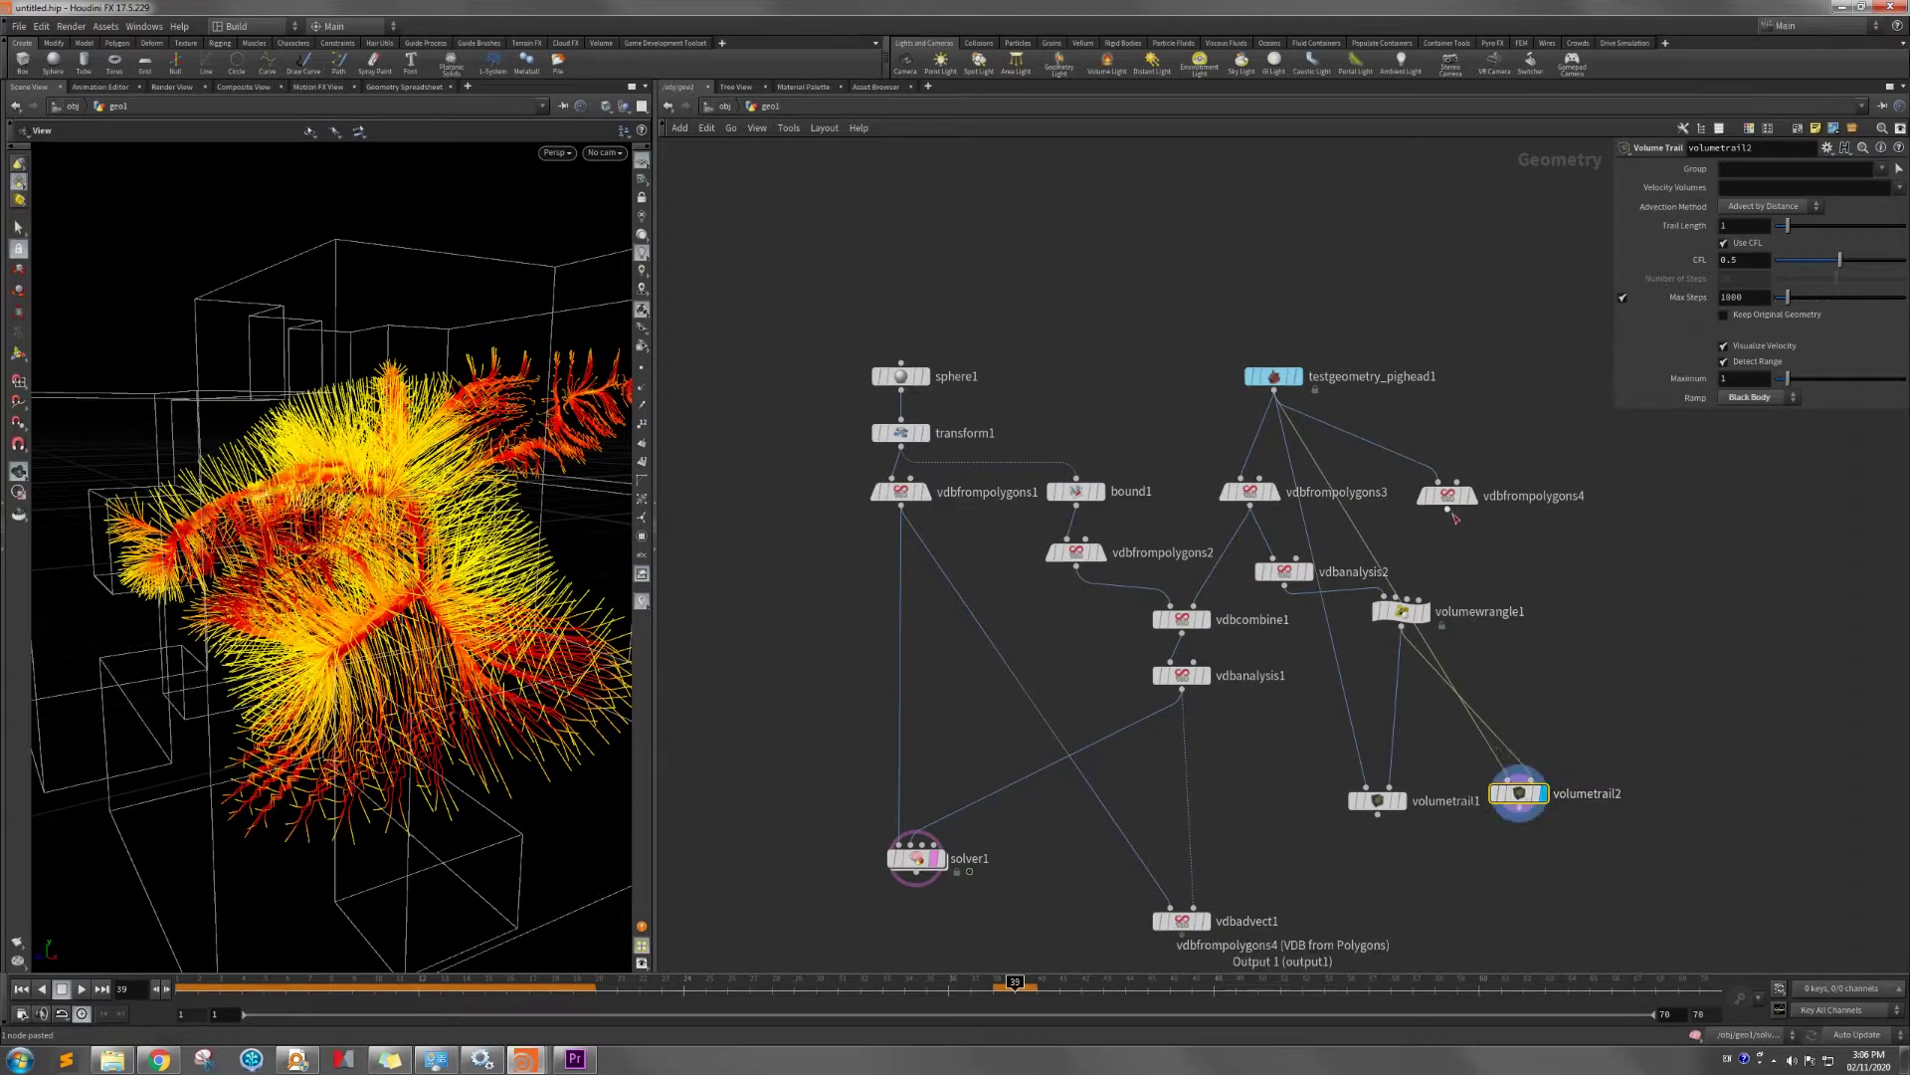
left_click(1308, 573)
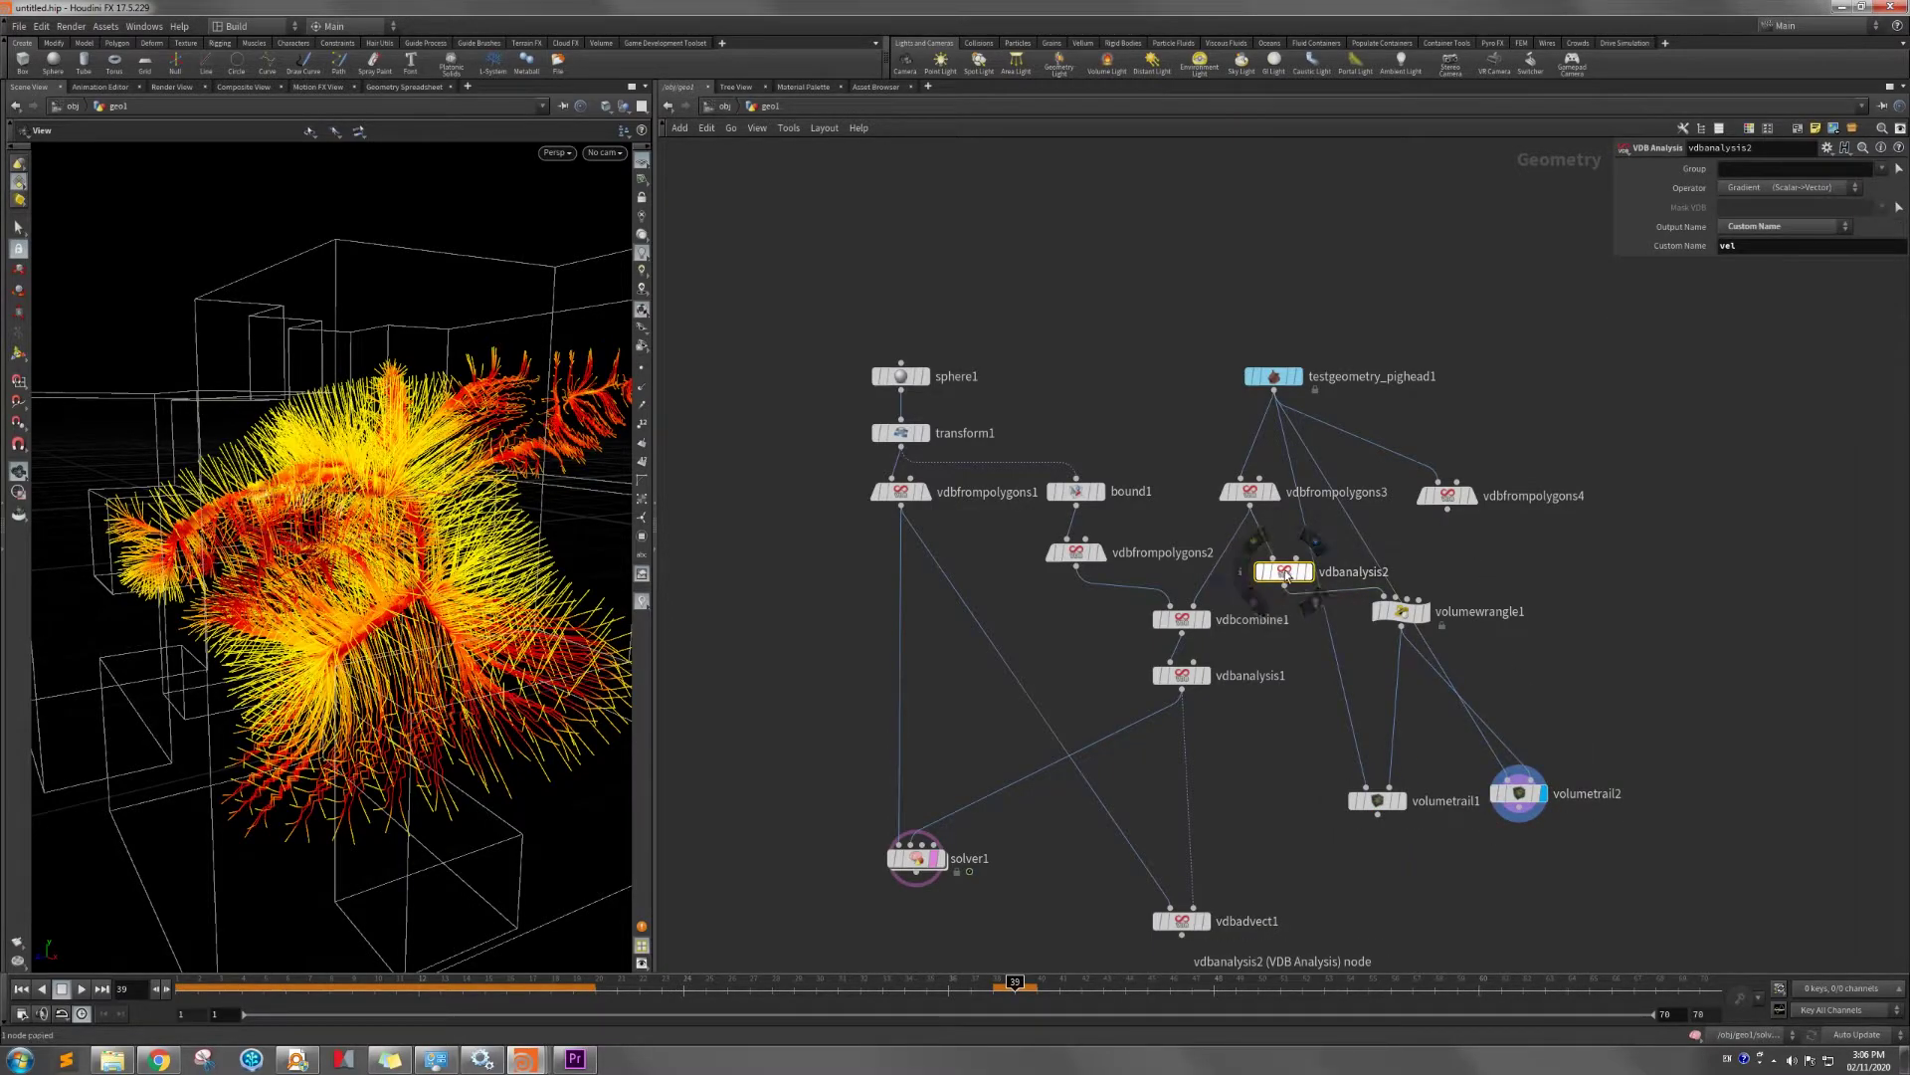
left_click_drag(1297, 572, 1478, 574)
left_click_drag(1448, 510, 1511, 802)
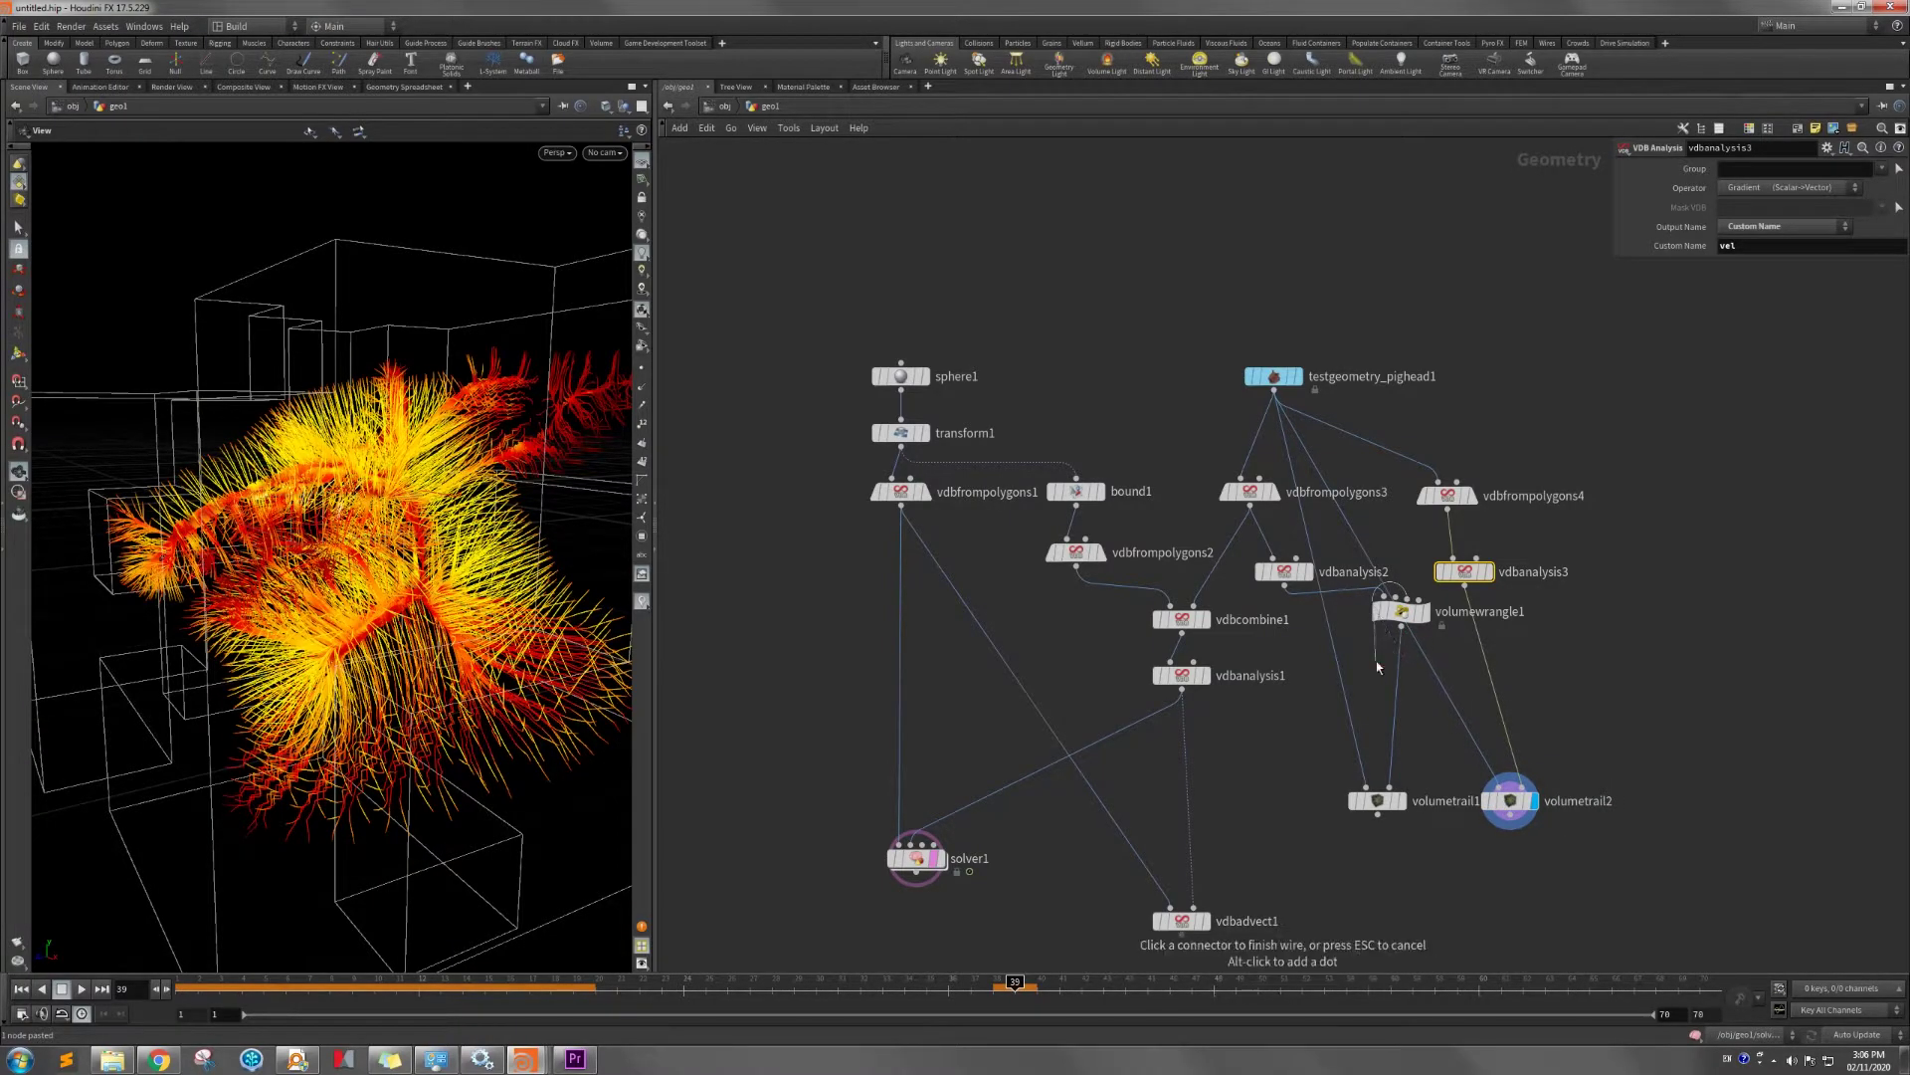
Move the Volume Wrangle and volumetrail1 clear of the new branch and display volumetrail1.
left_click_drag(1405, 613, 1396, 679)
left_click_drag(1377, 800, 1326, 816)
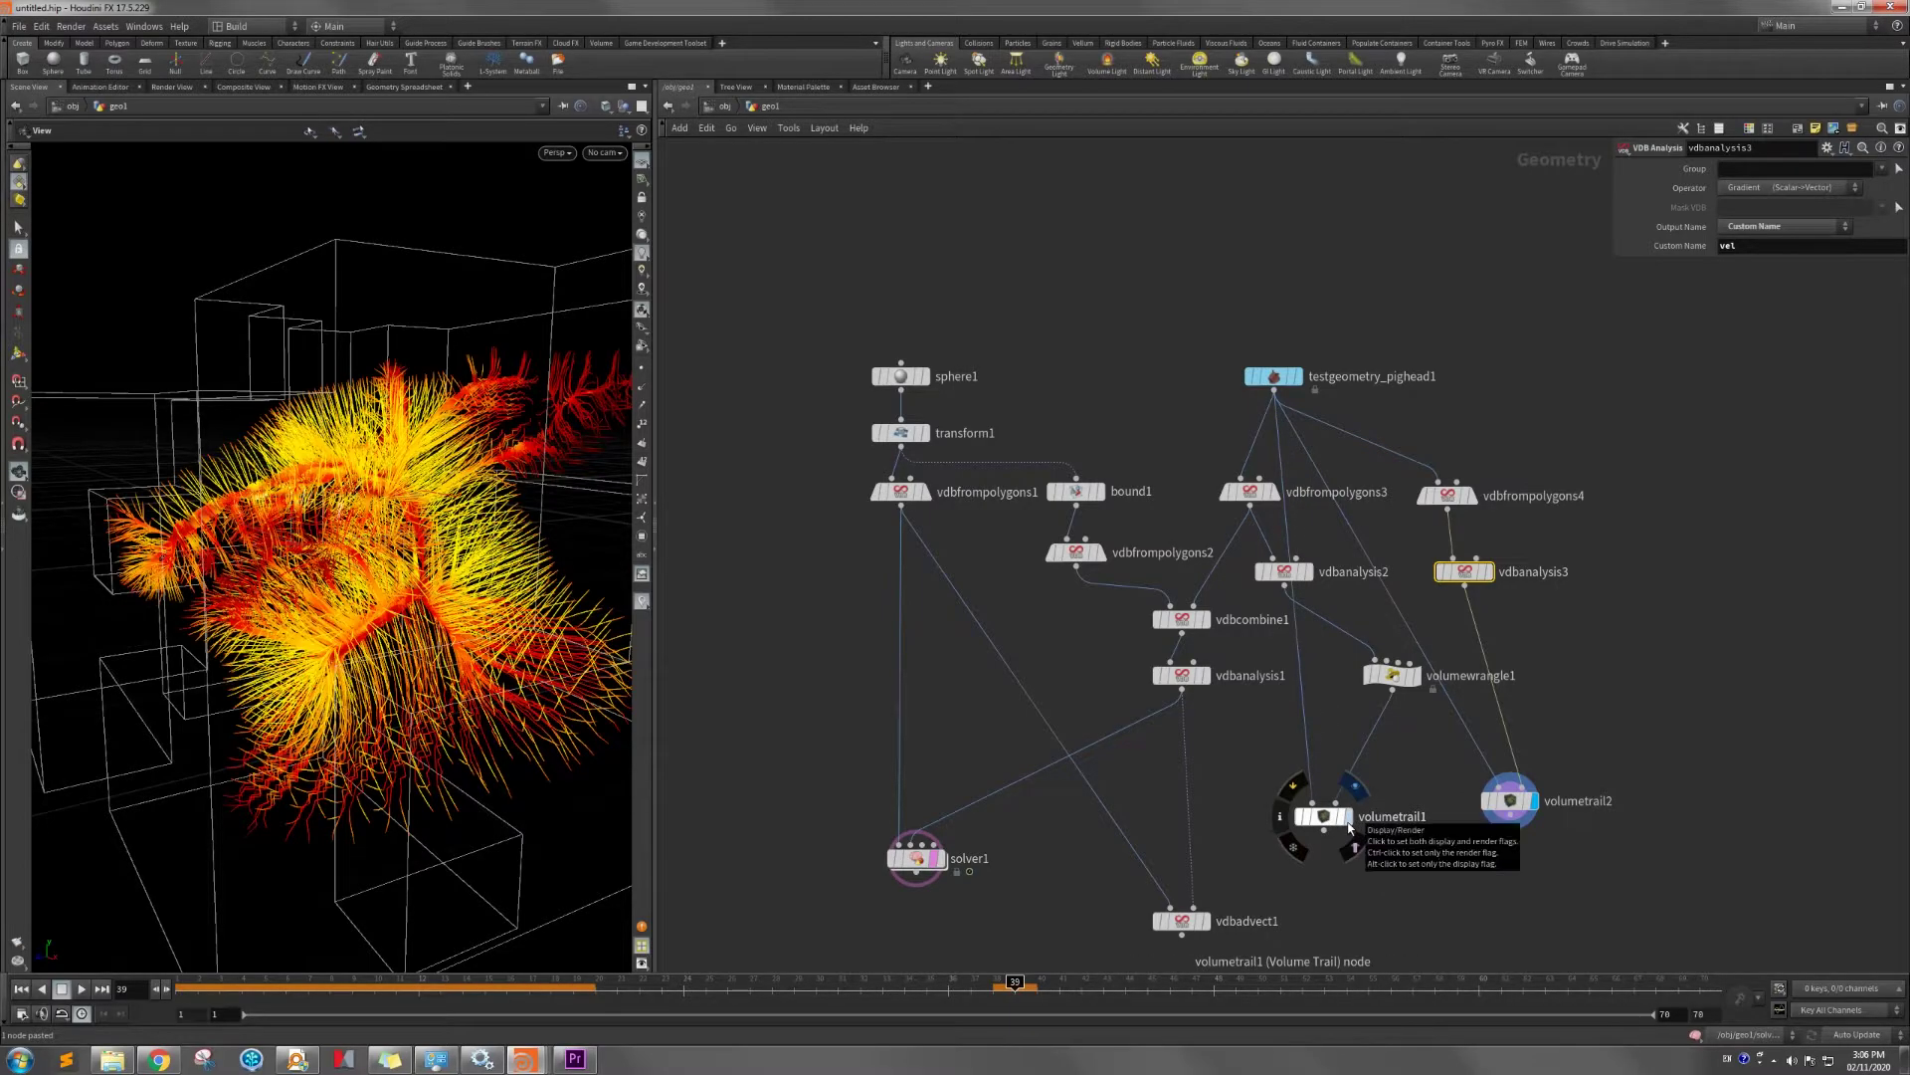
left_click(1350, 829)
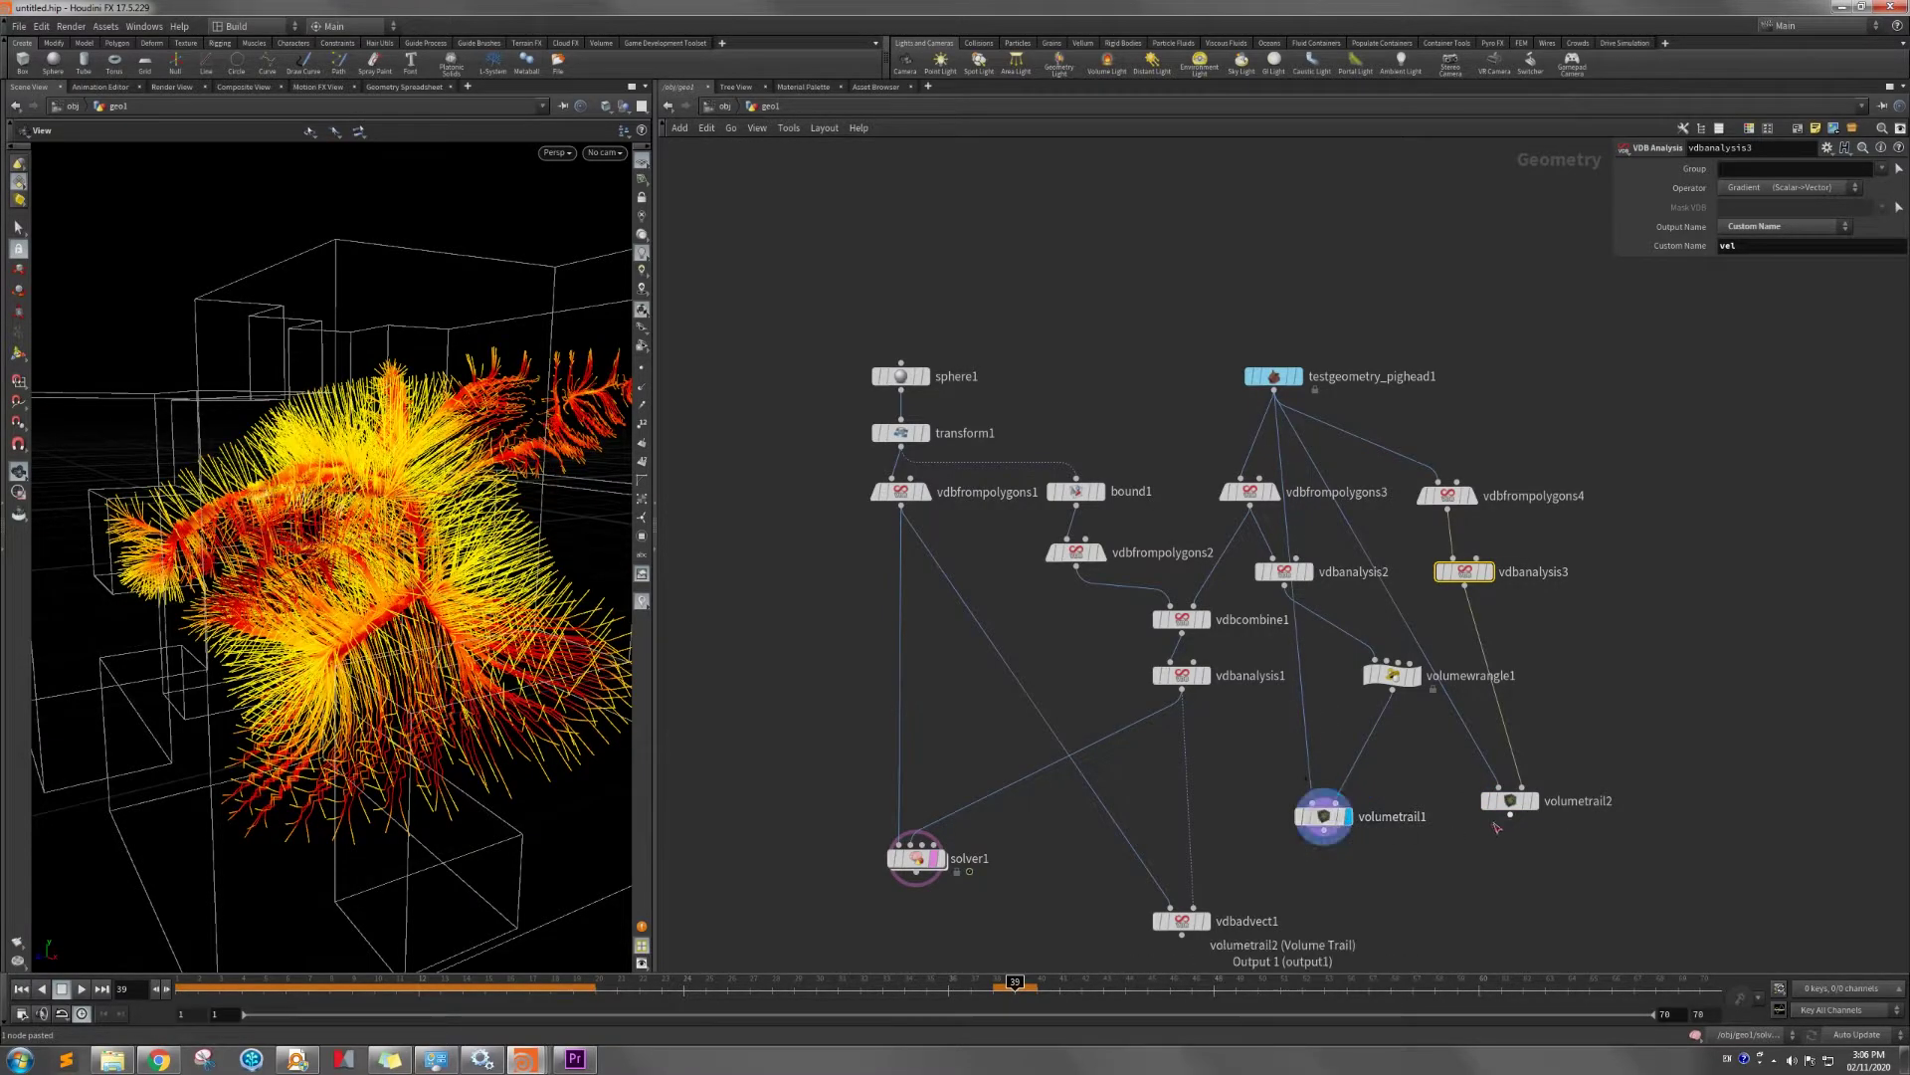
Compare the trails of volumetrail2 and volumetrail1 by alternating which of the two nodes is displayed.
left_click(1541, 803)
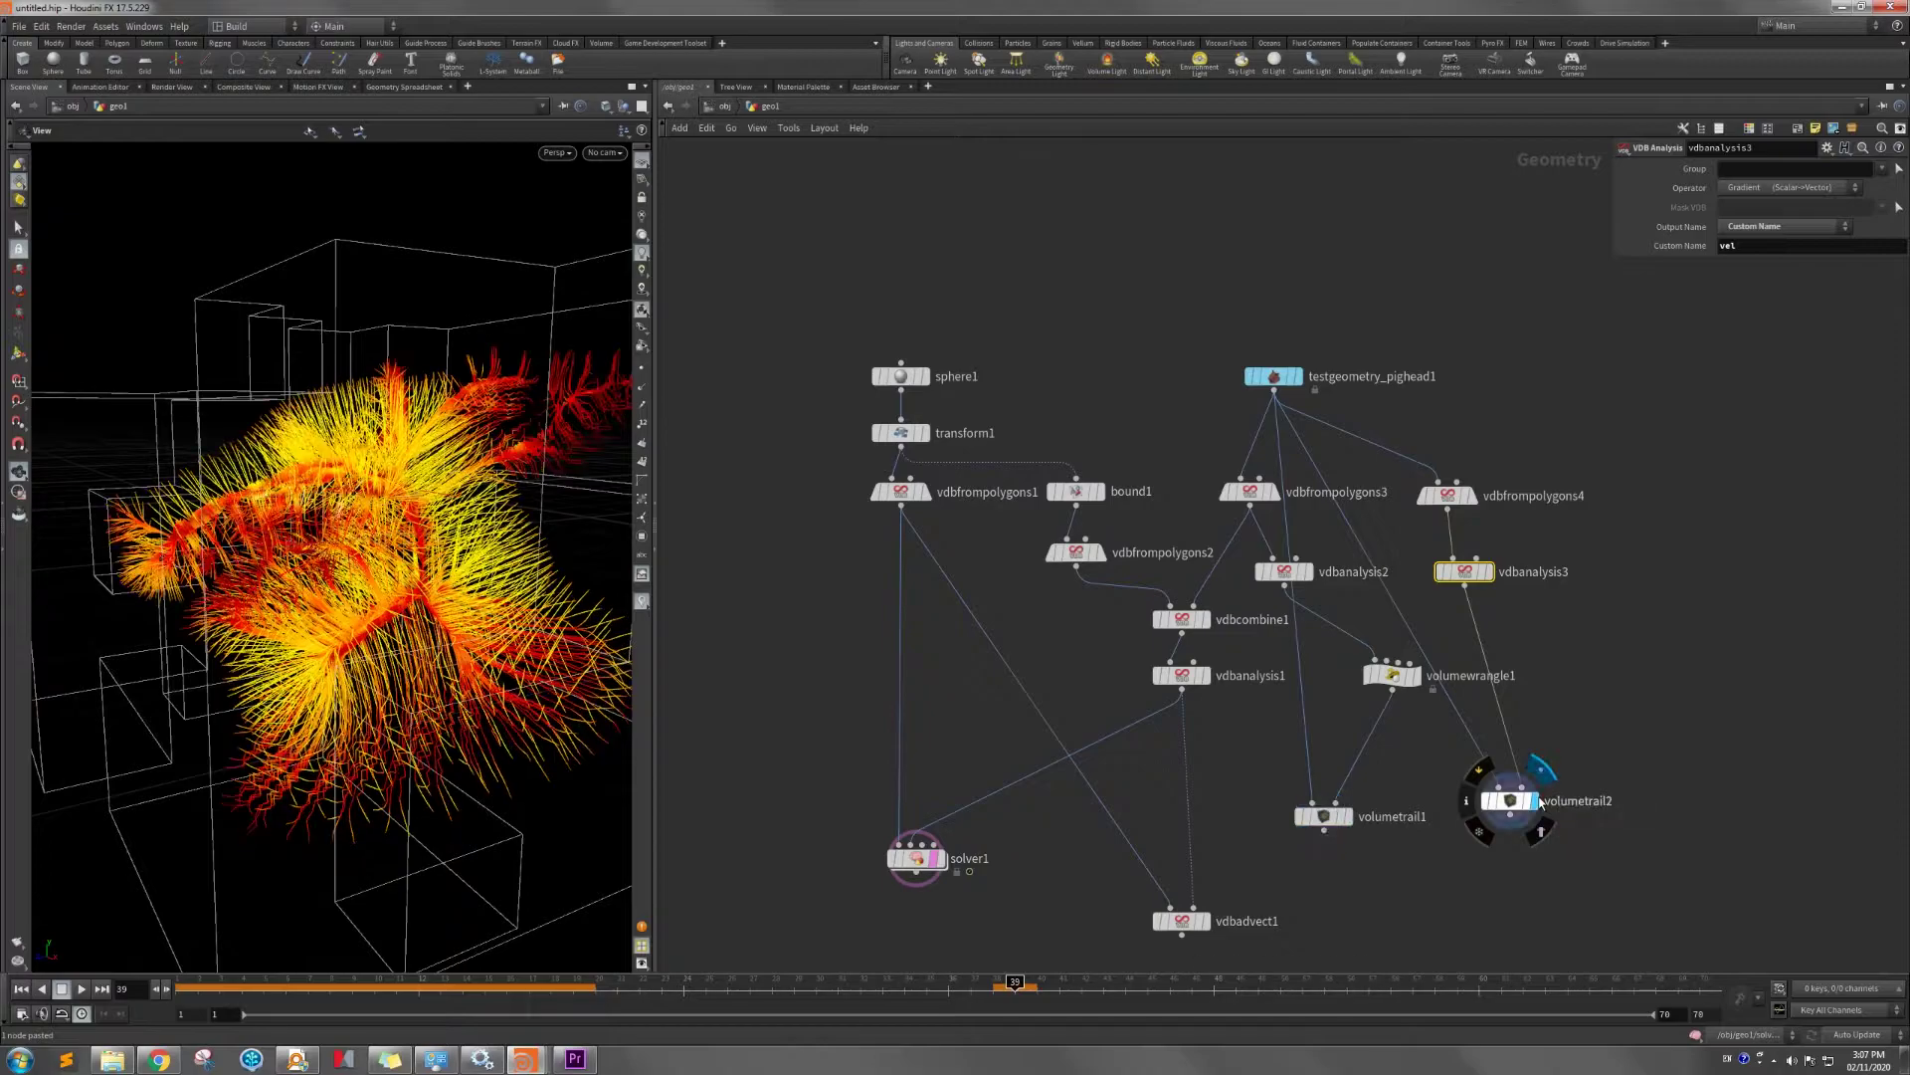
left_click(1350, 818)
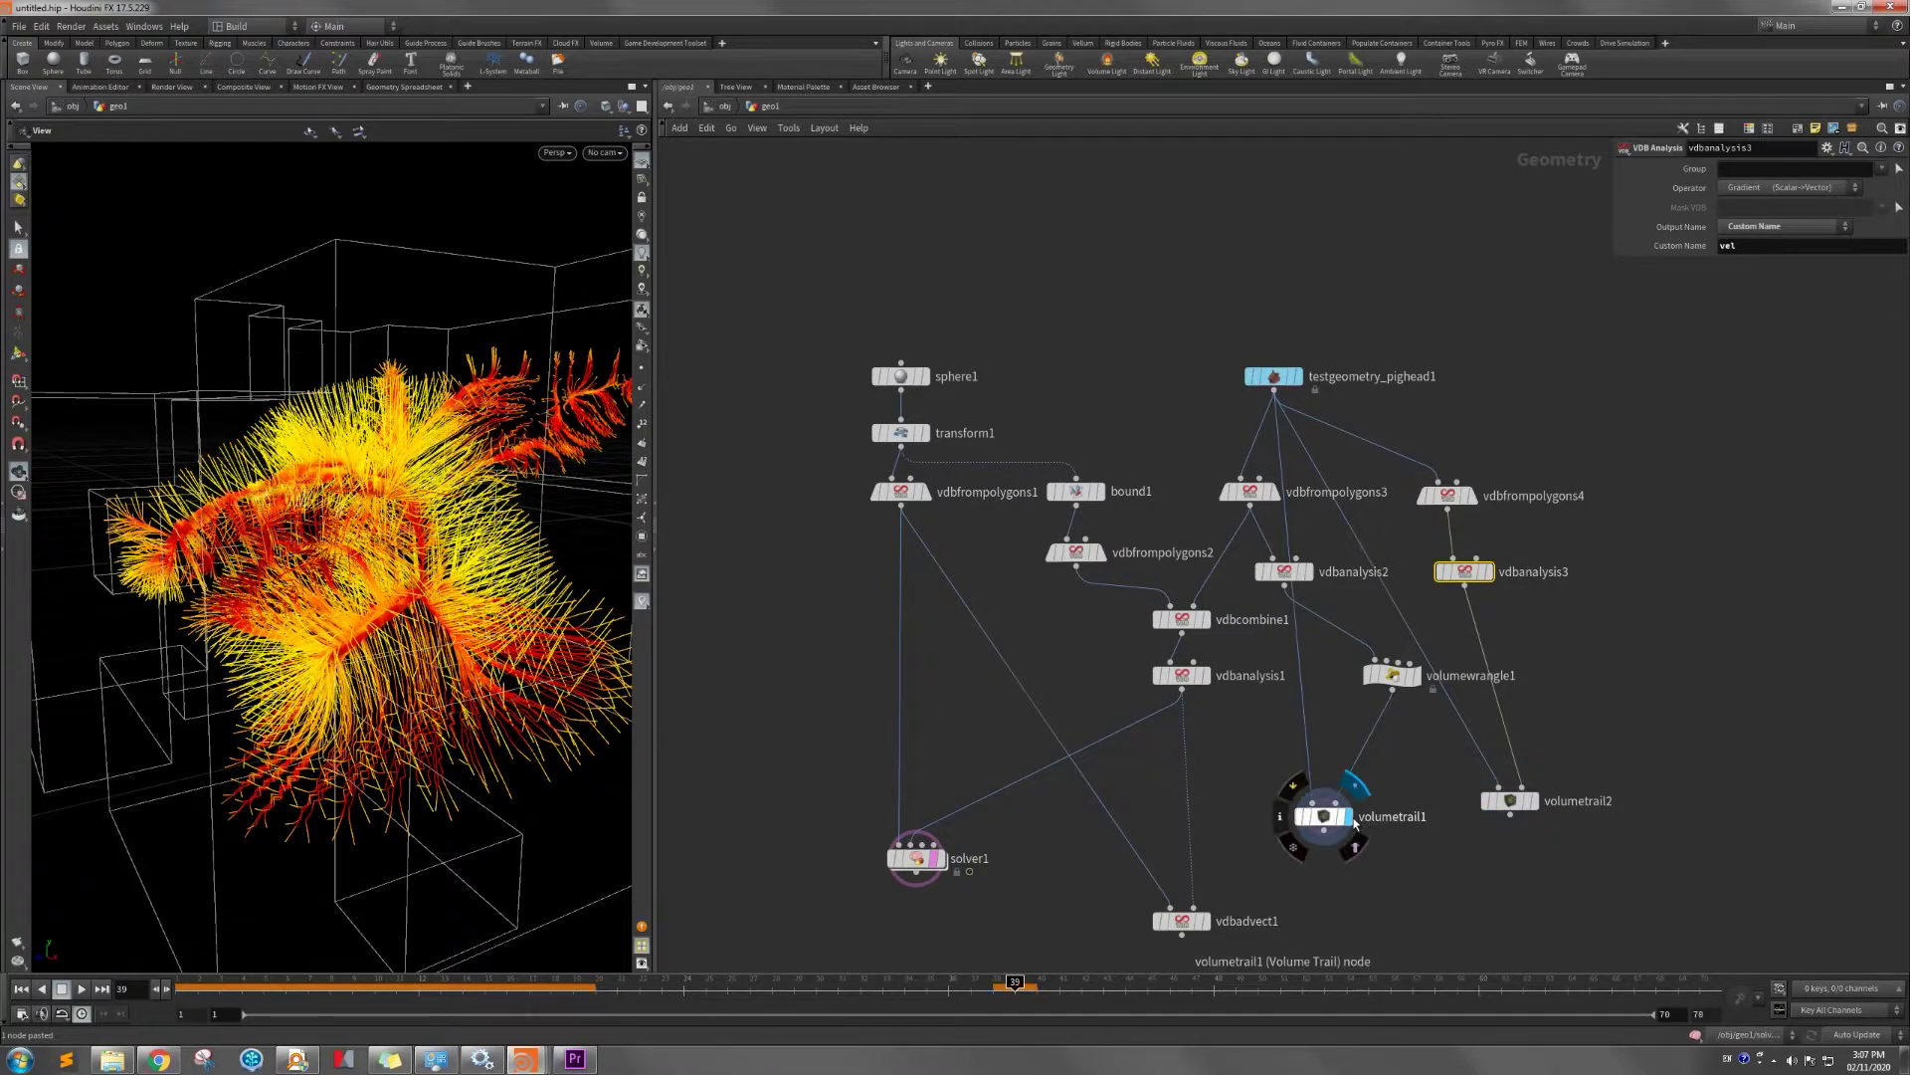
left_click(1534, 808)
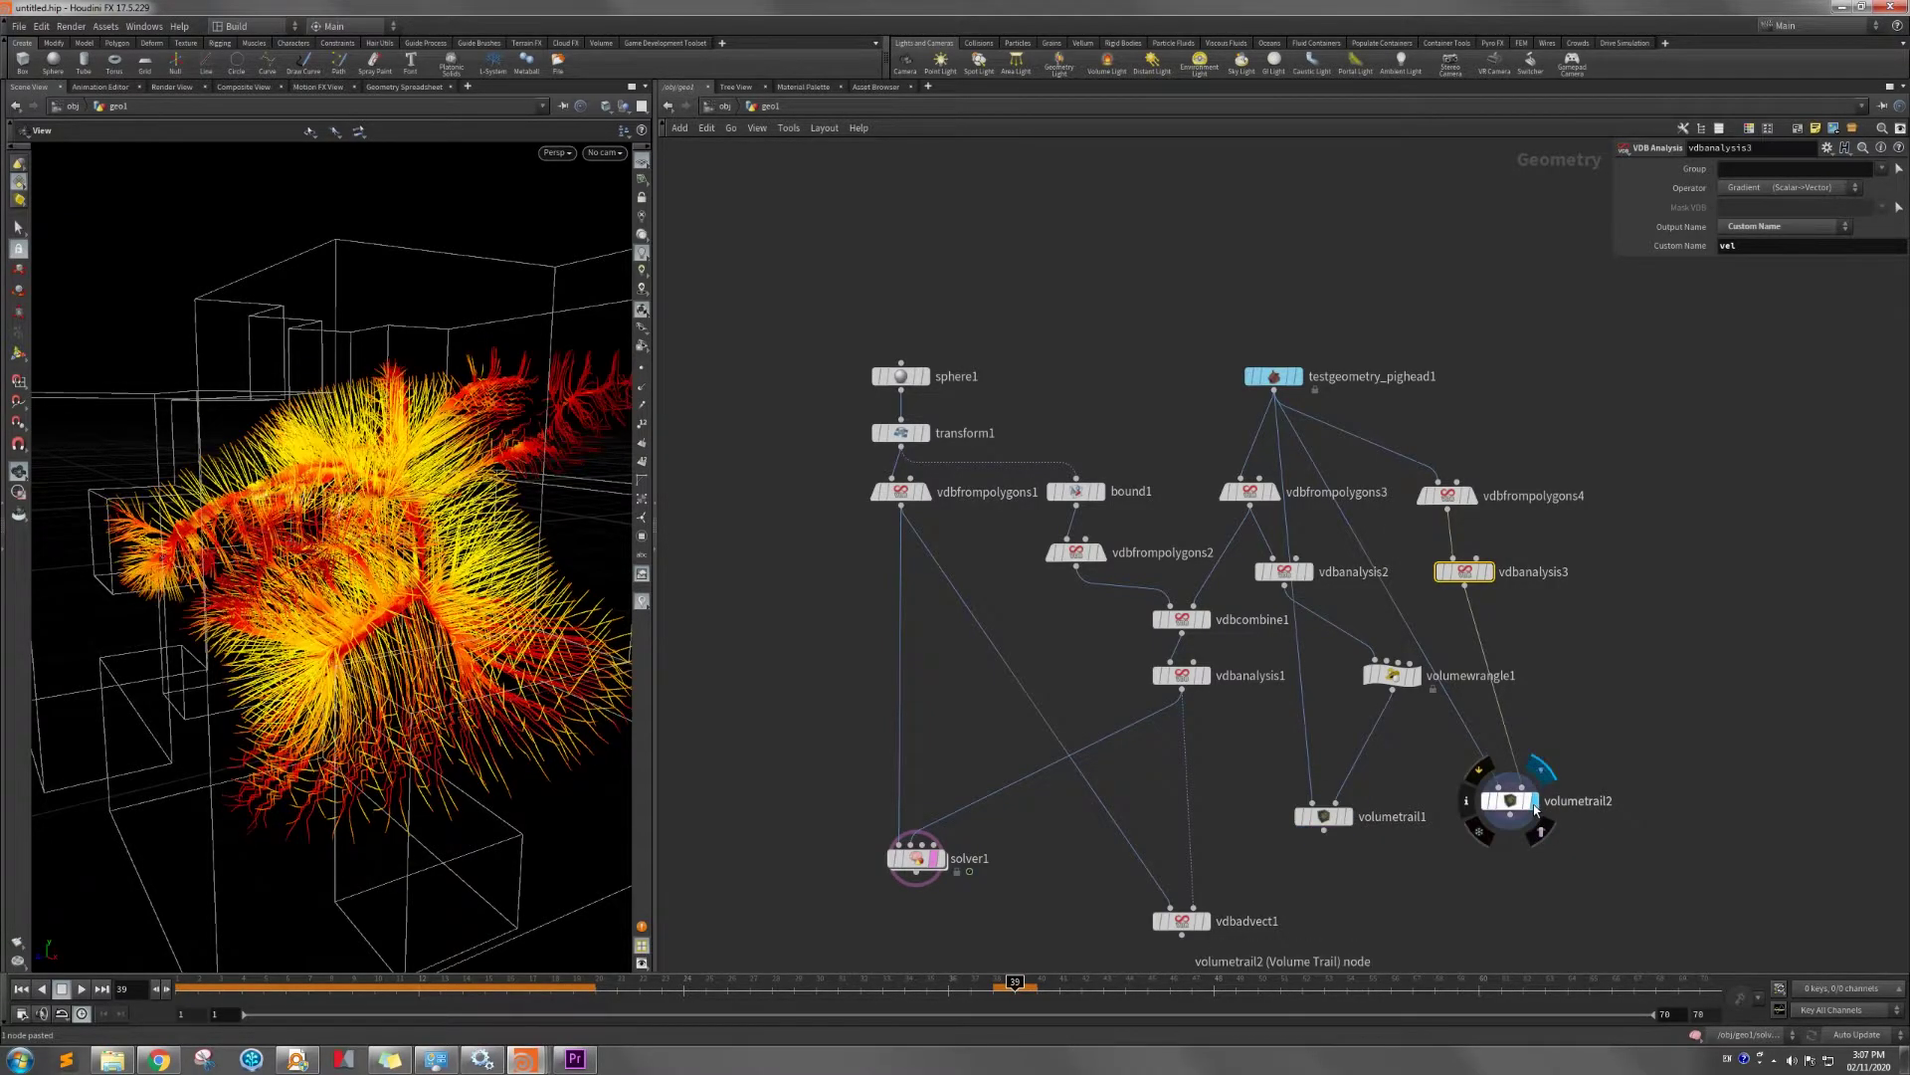
left_click(1351, 819)
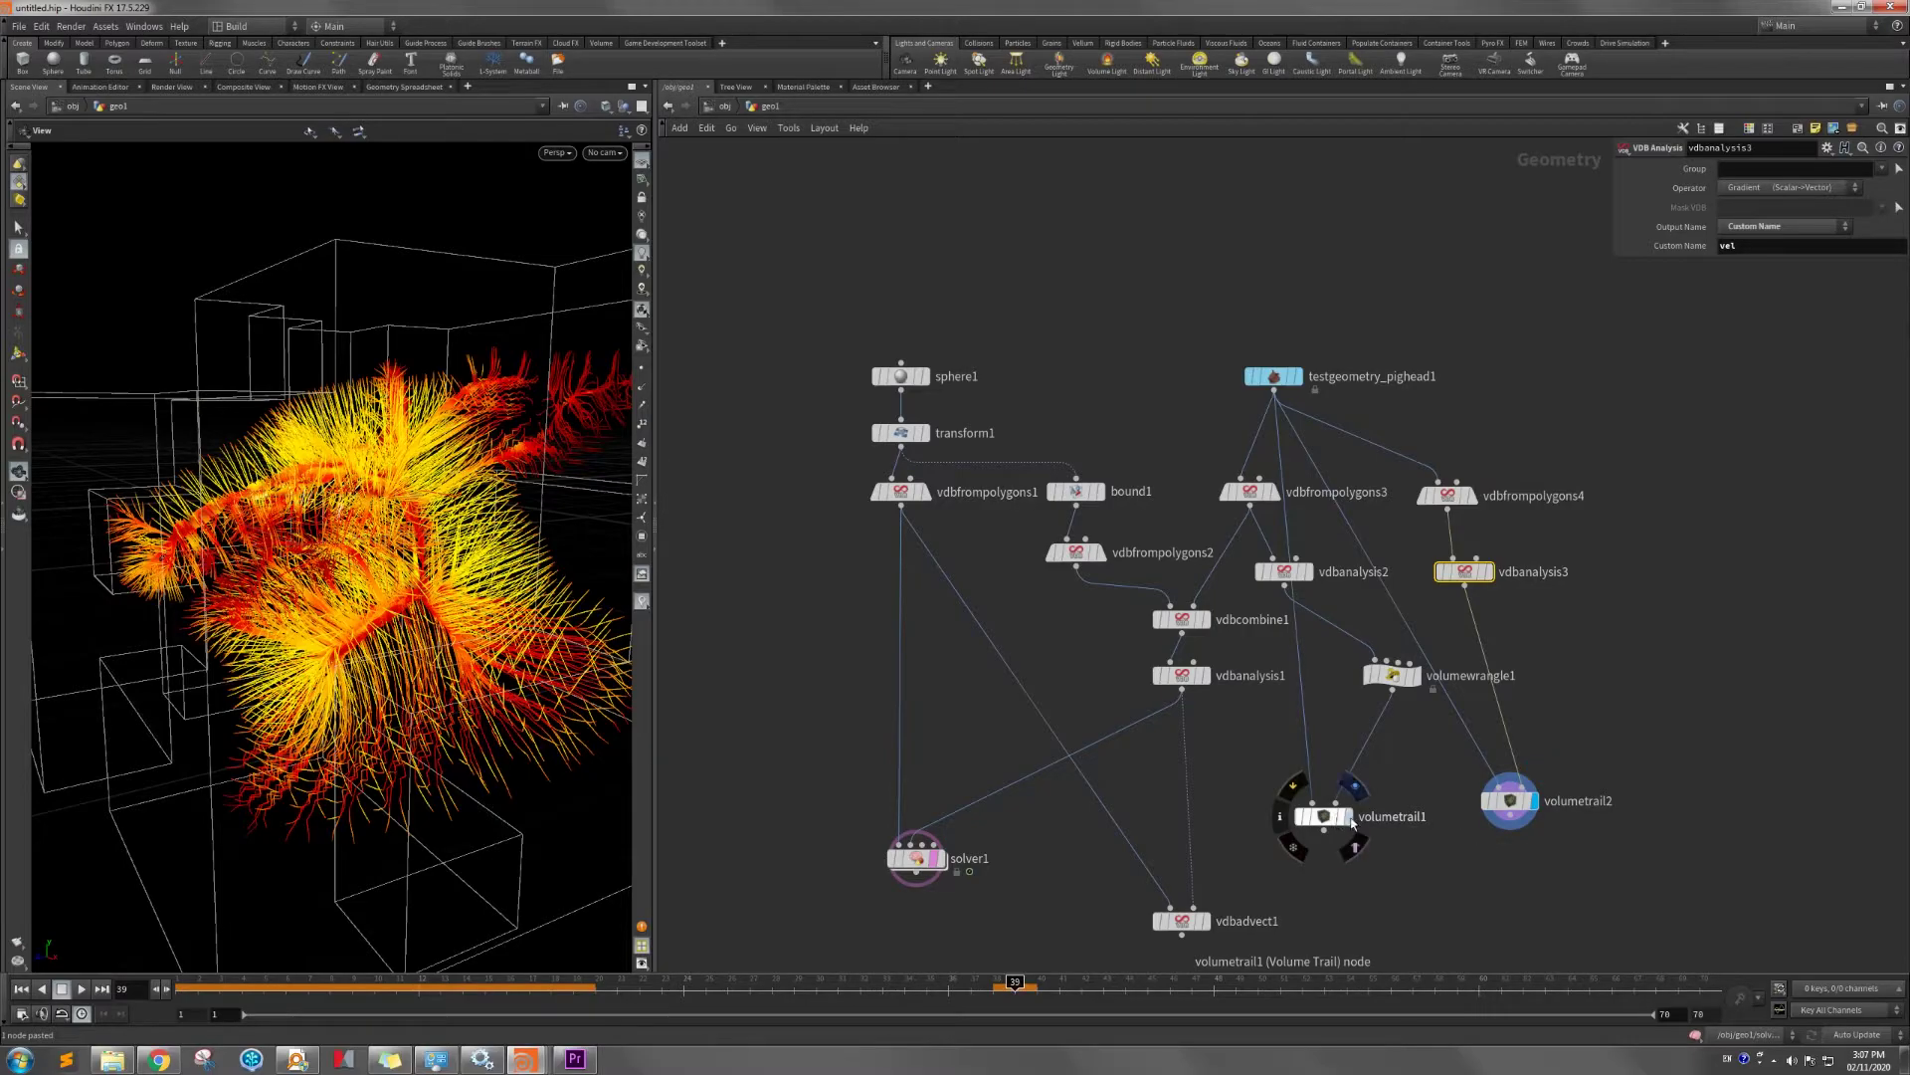
left_click(1537, 810)
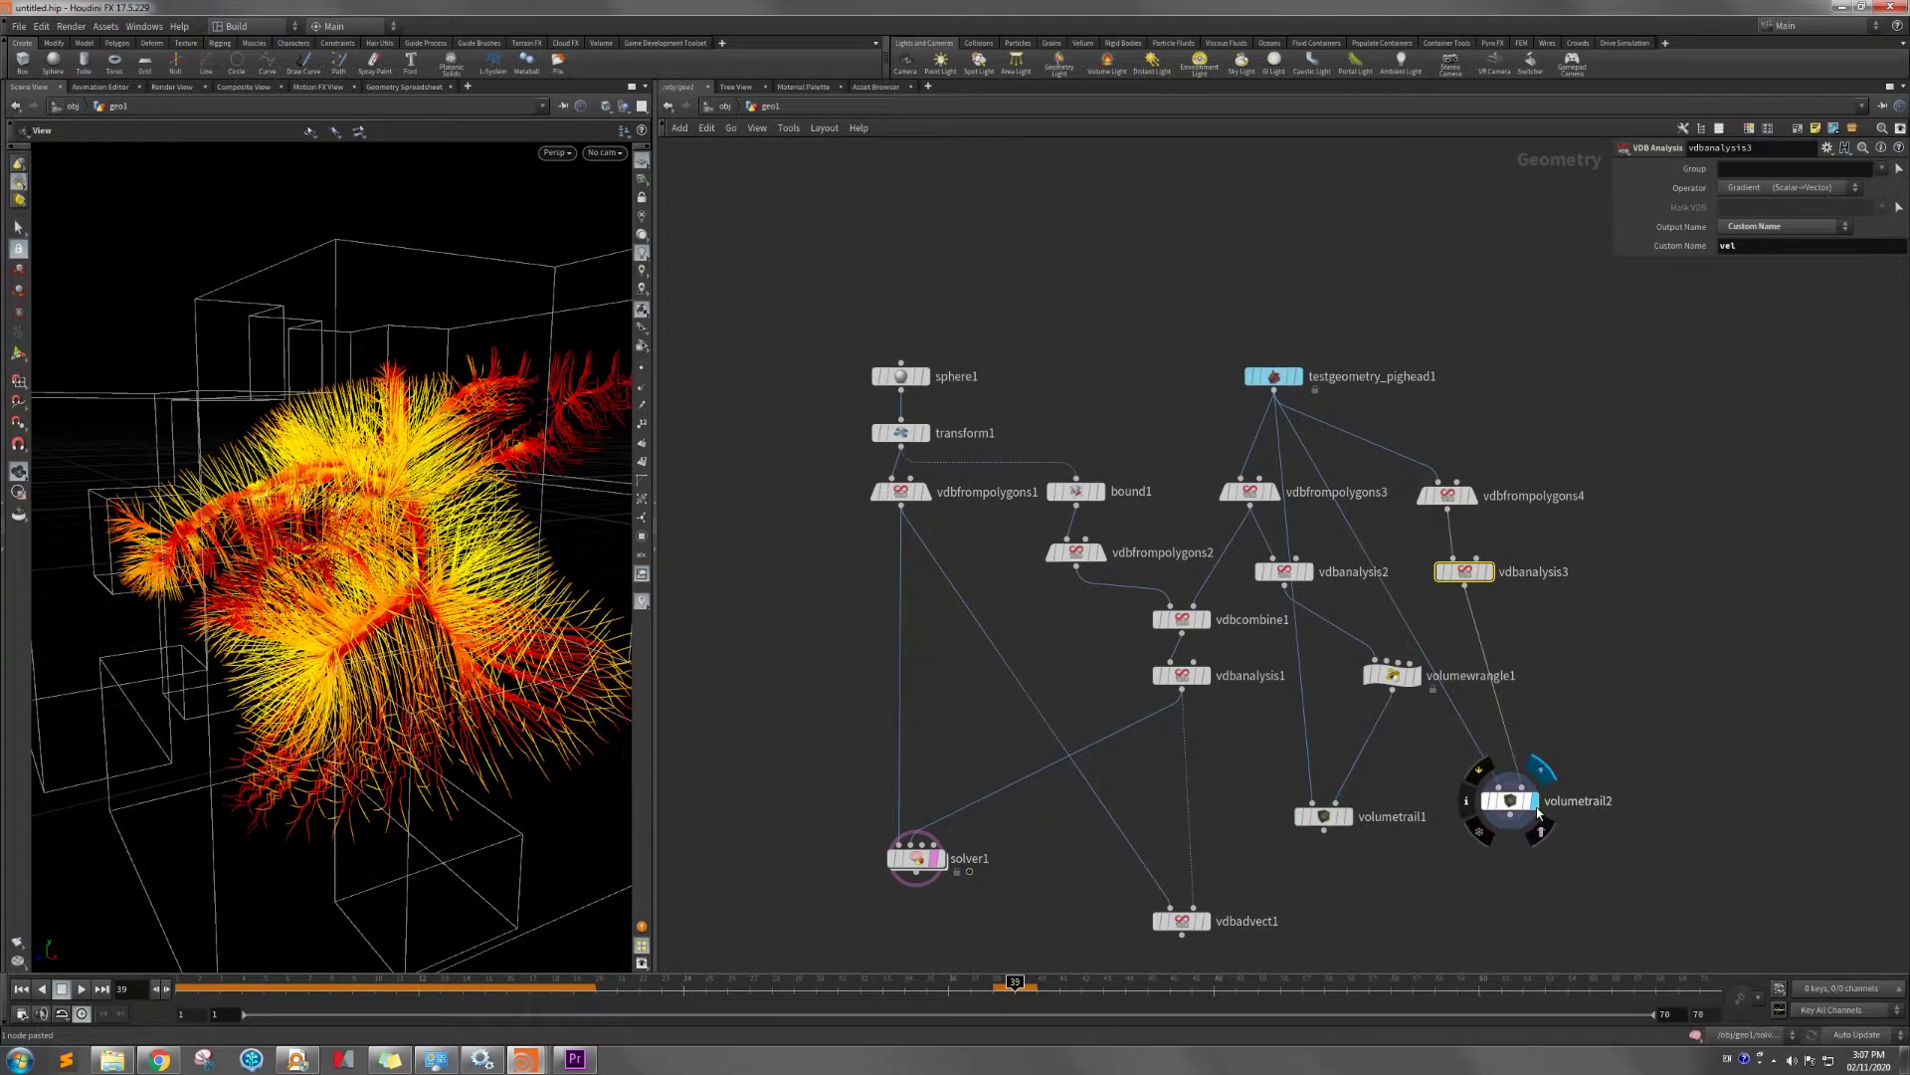
left_click(1353, 819)
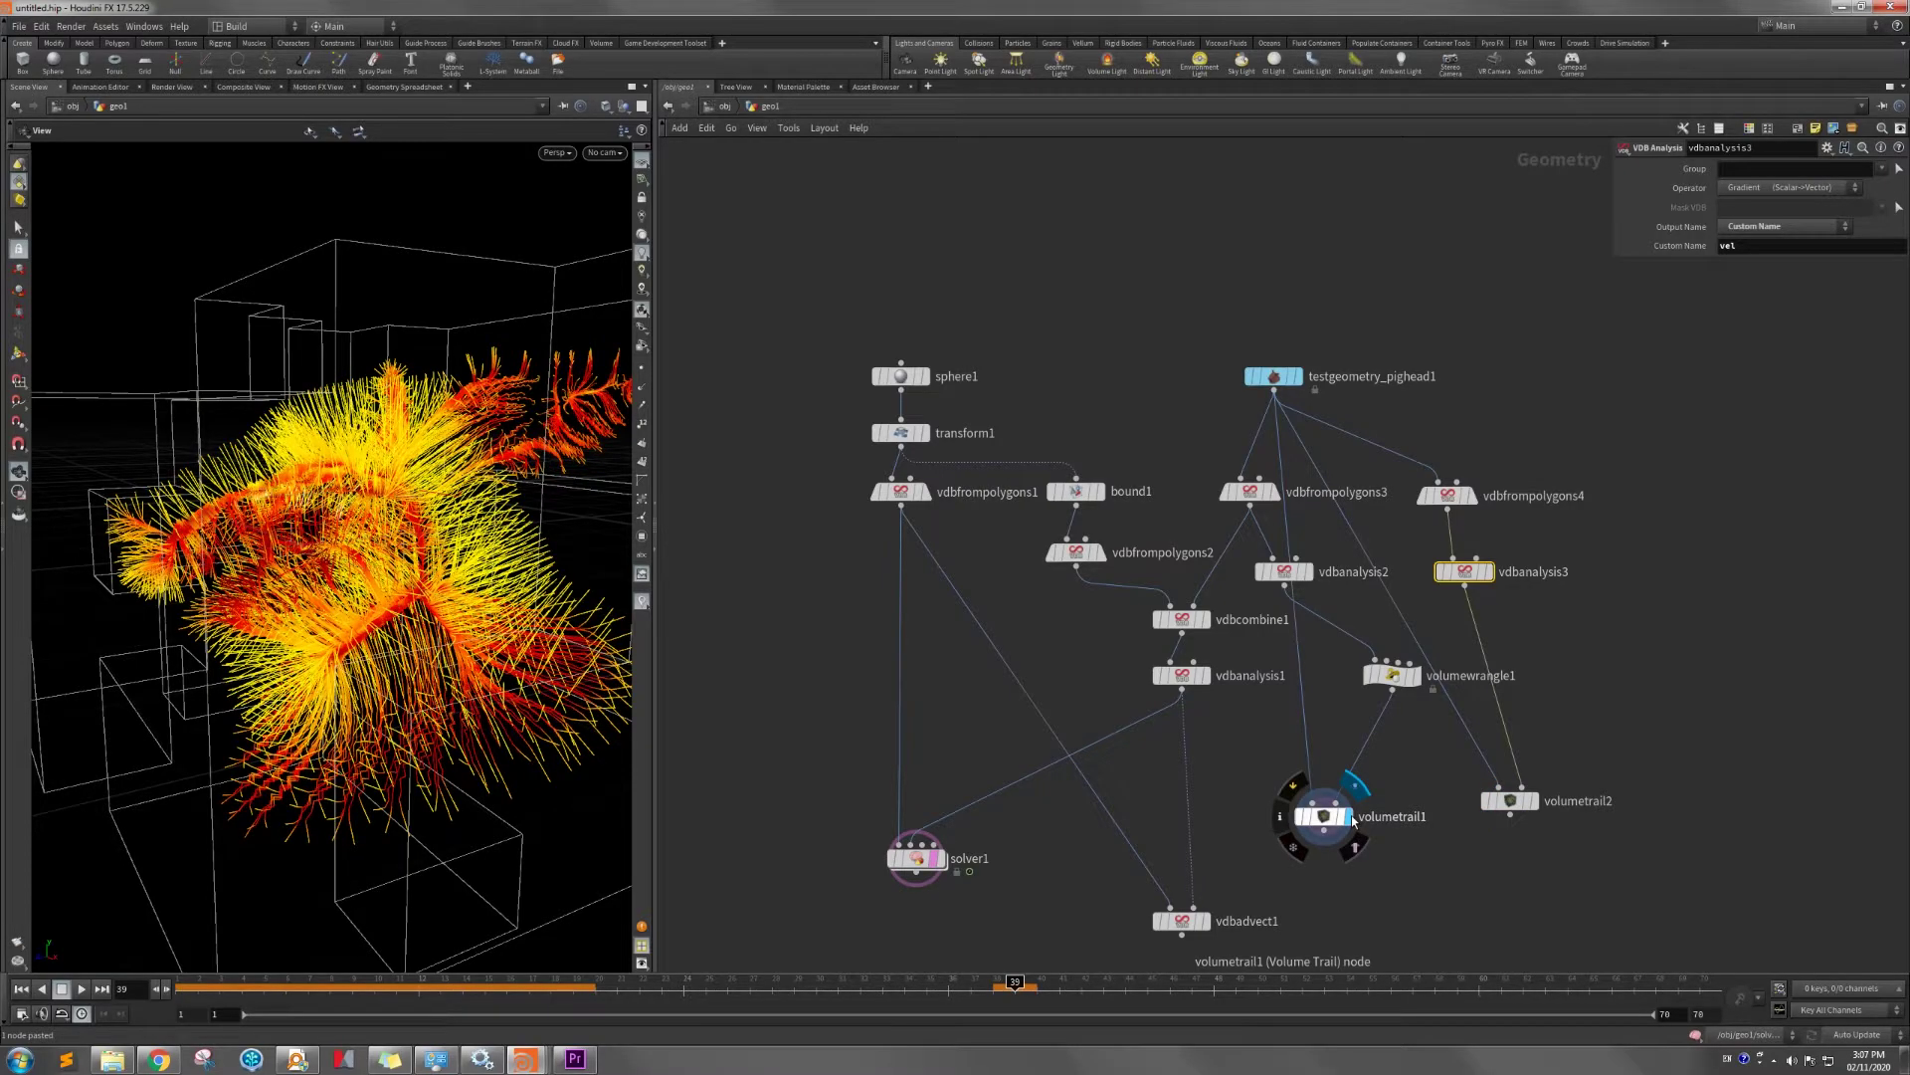
left_click(1536, 810)
left_click(1345, 817)
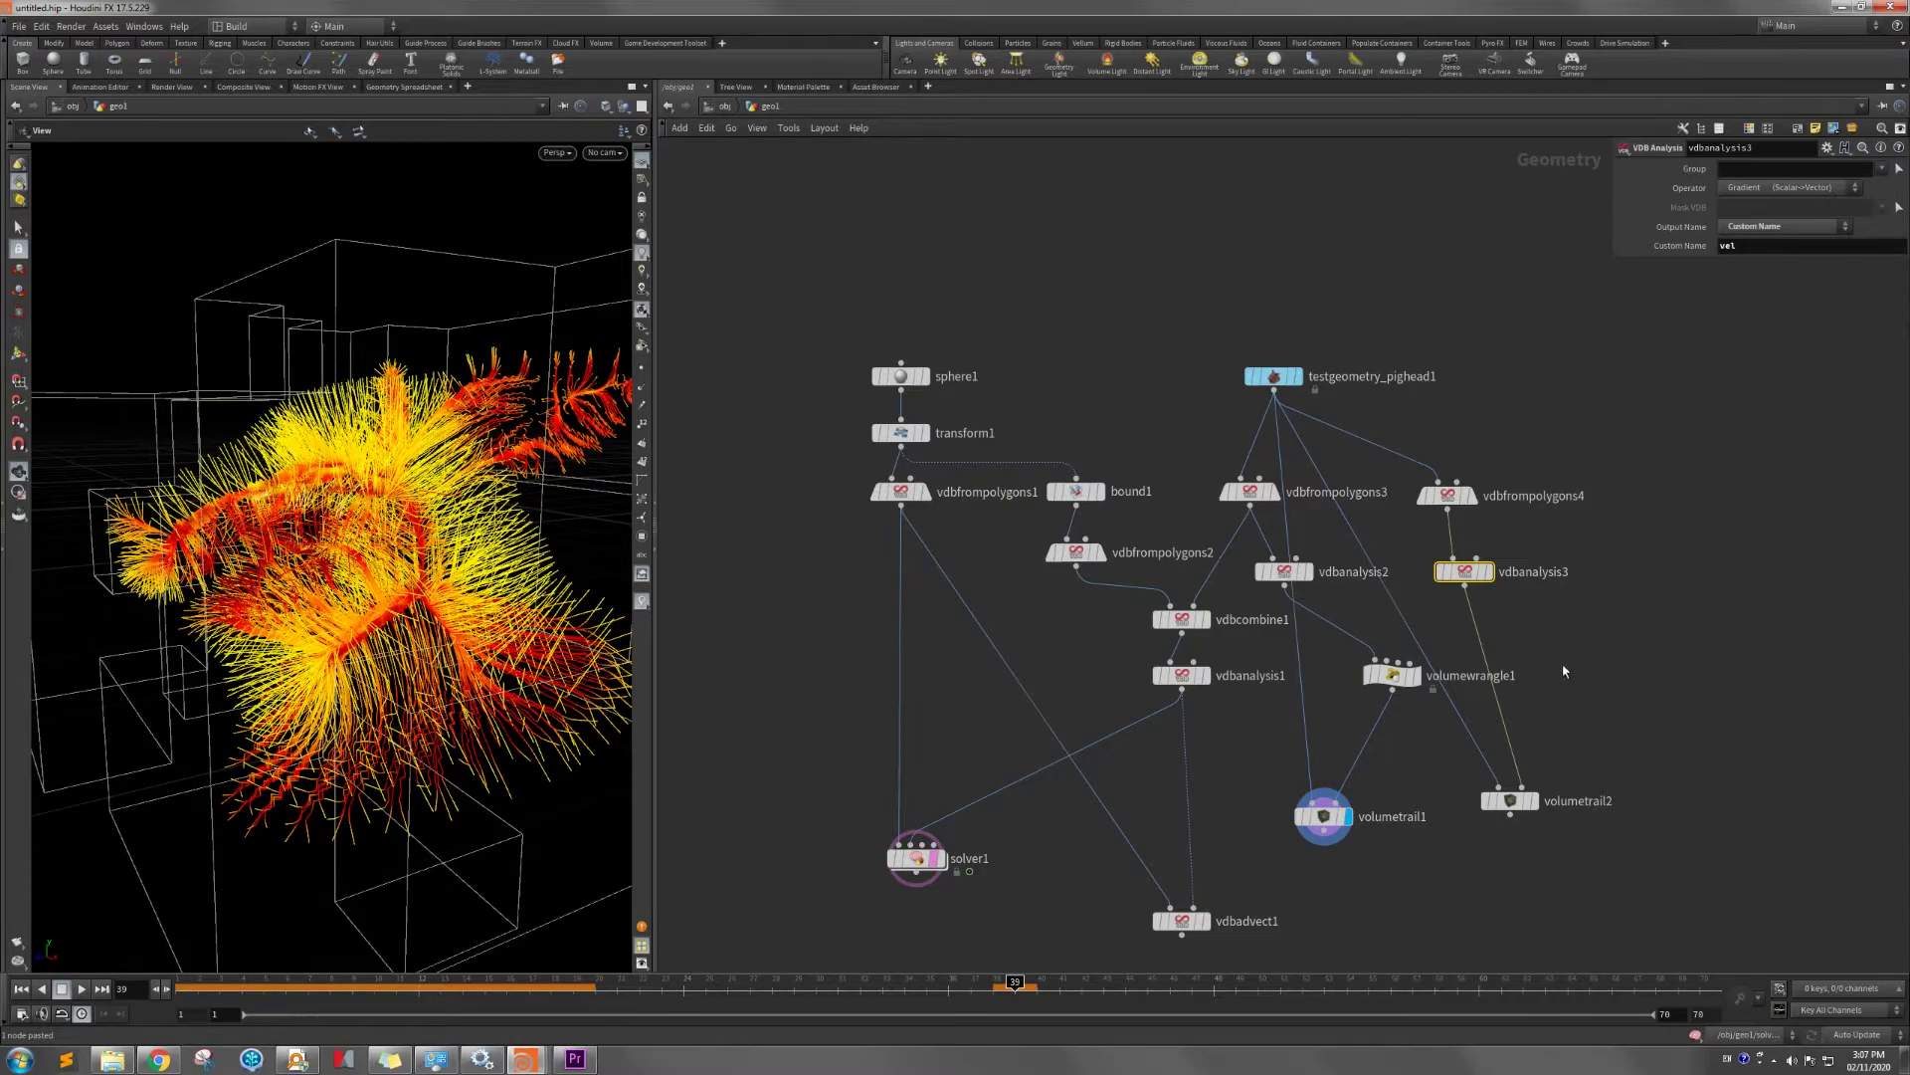
Tidy the Volume Wrangle toward its own branch and delete the fog branch nodes vdbfrompolygons4, vdbanalysis3 and volumetrail2.
left_click(1394, 677)
left_click_drag(1394, 677, 1355, 688)
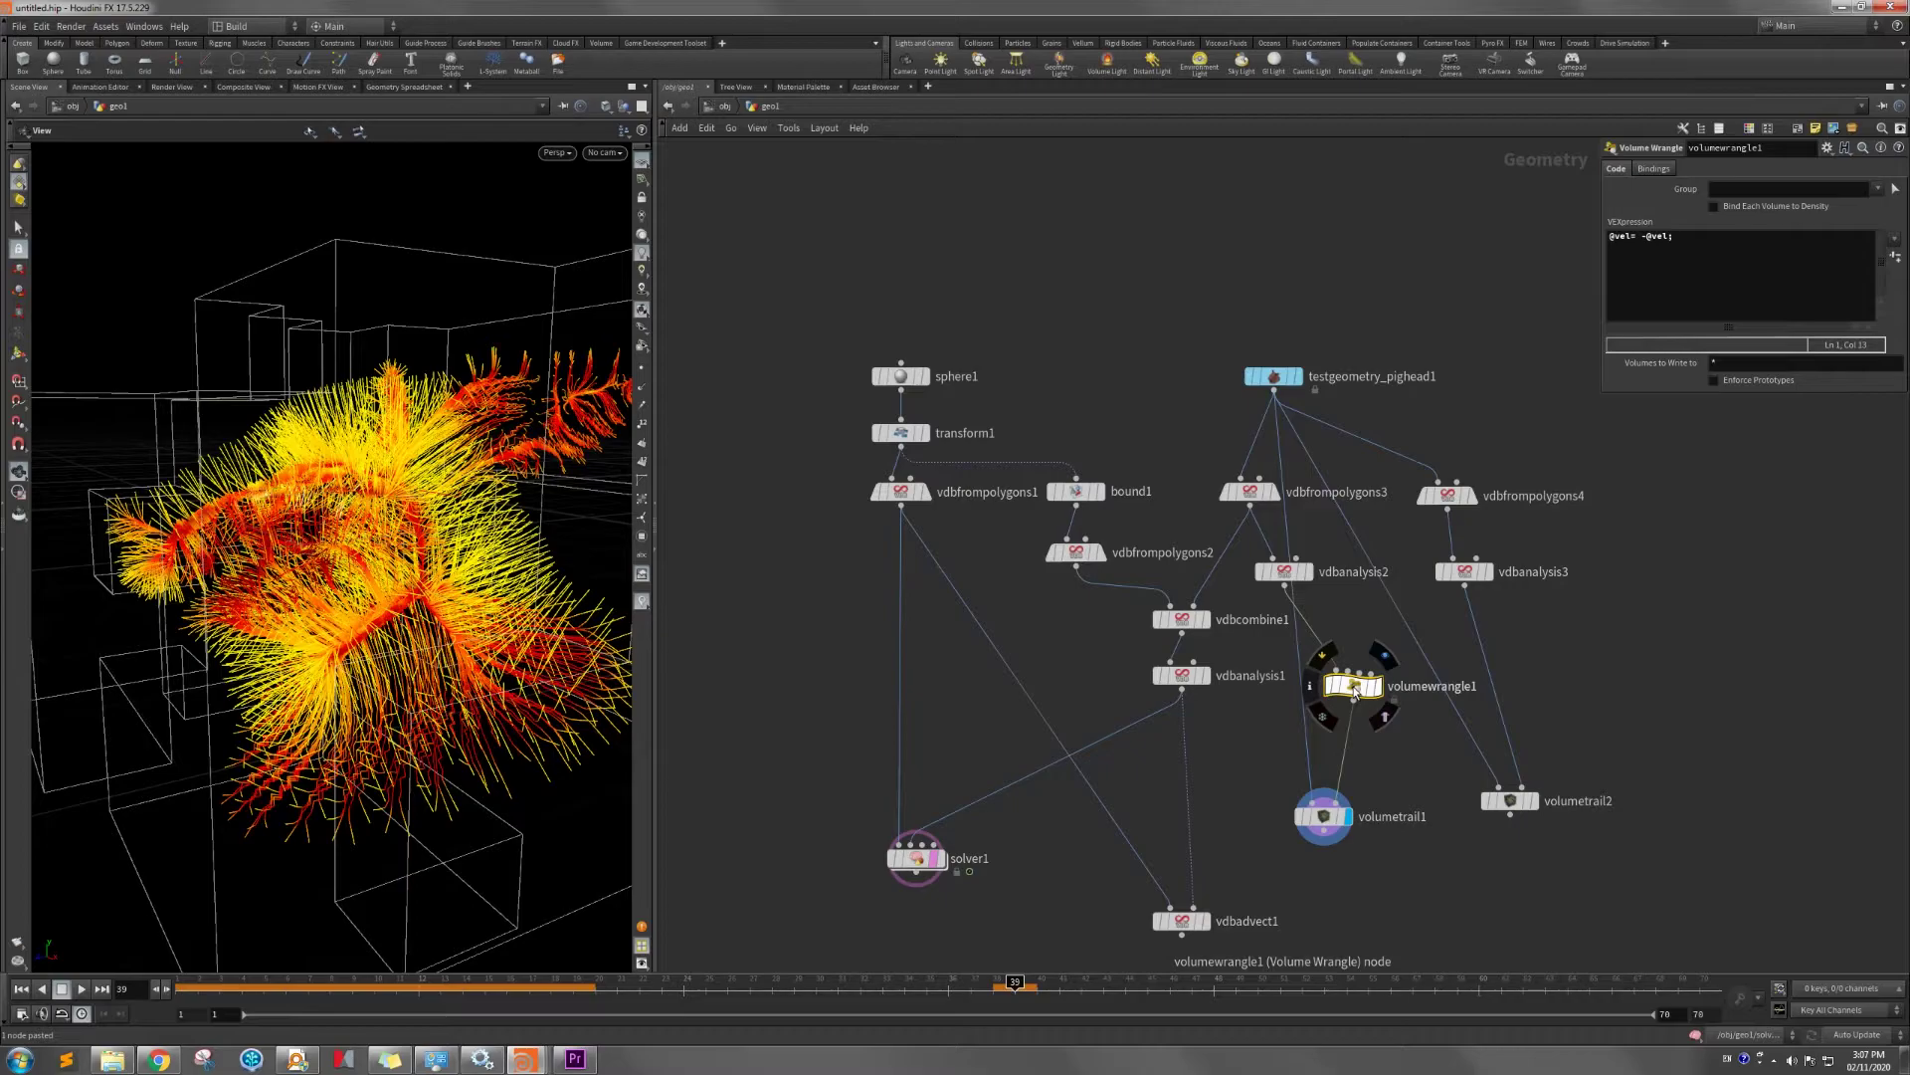
left_click_drag(1559, 612, 1440, 481)
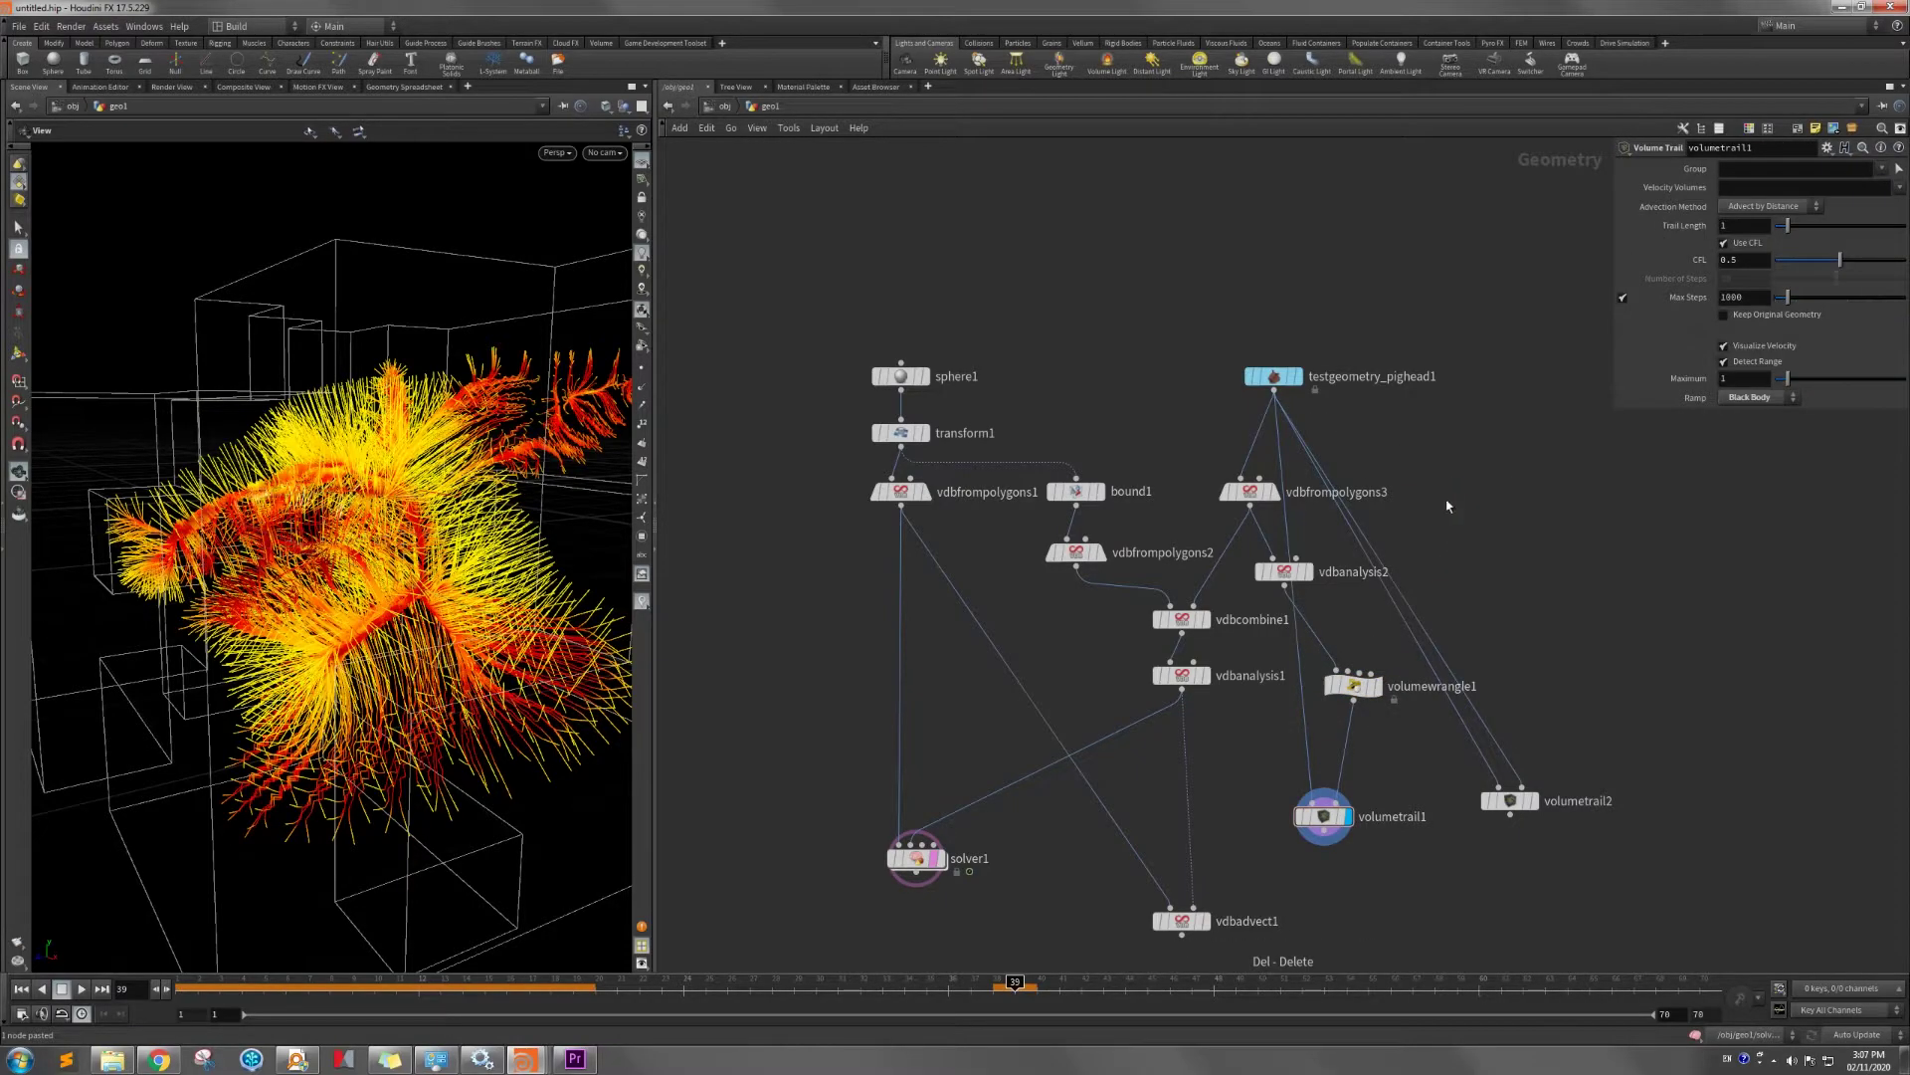
left_click(1510, 801)
key("Delete")
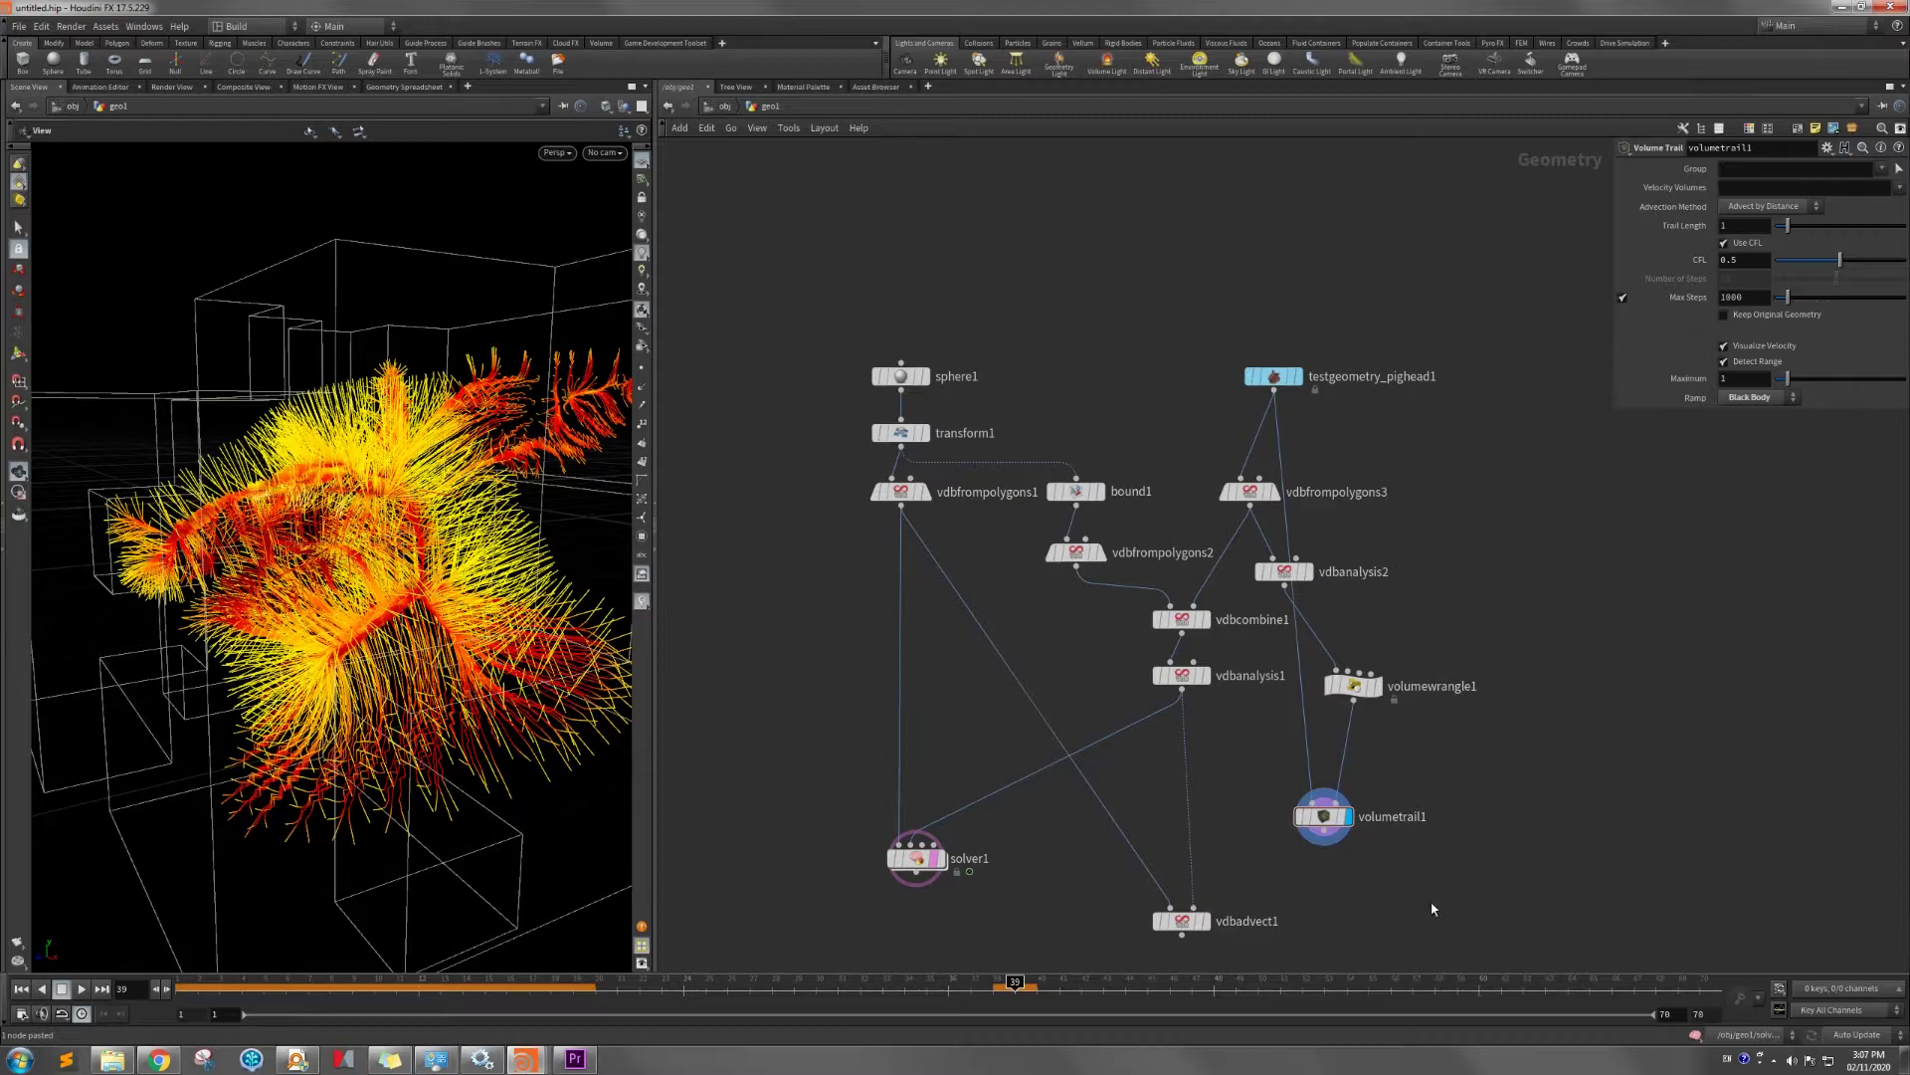
Delete the Volume Wrangle so that vdbanalysis2 feeds volumetrail1 directly.
left_click_drag(1415, 900, 1305, 784)
left_click(1353, 684)
key("Delete")
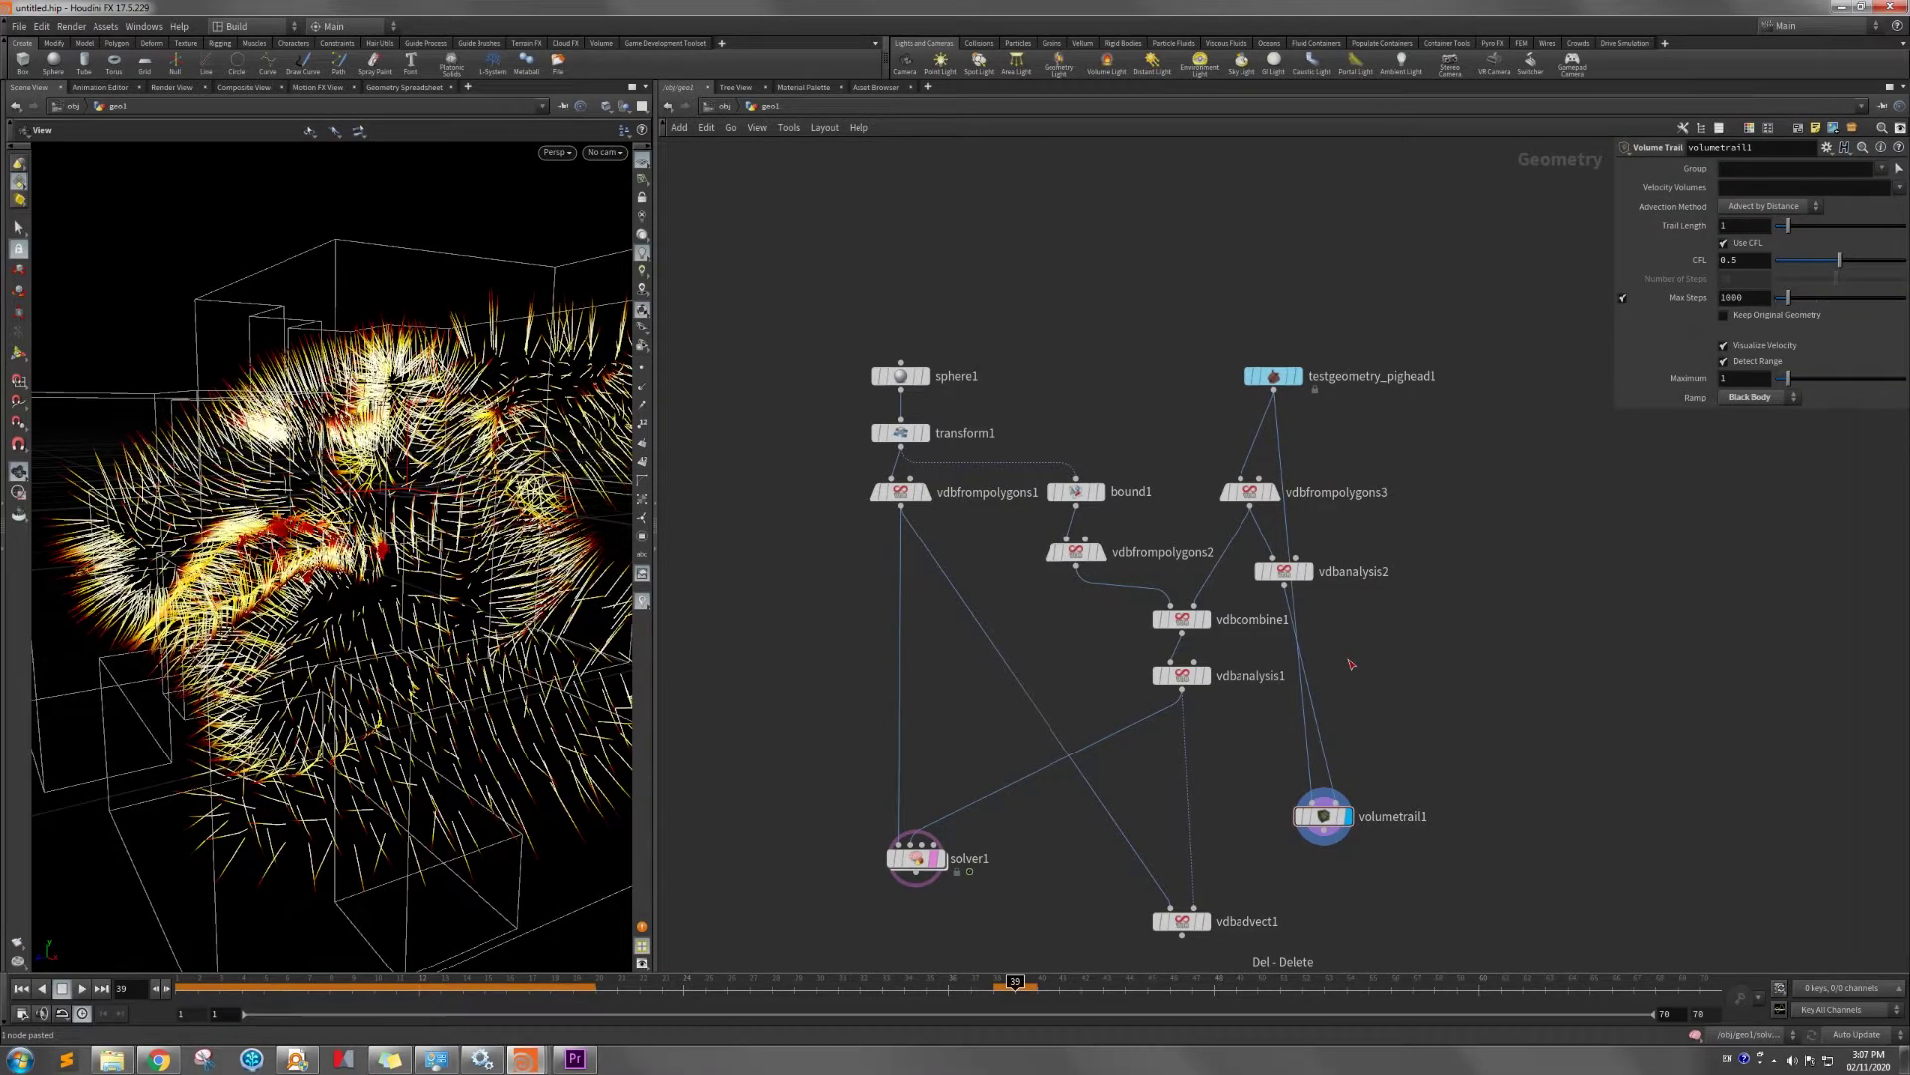
Make vdbfrompolygons3 output only the fog VDB named density, and delete the vdbanalysis2 node.
left_click(1283, 573)
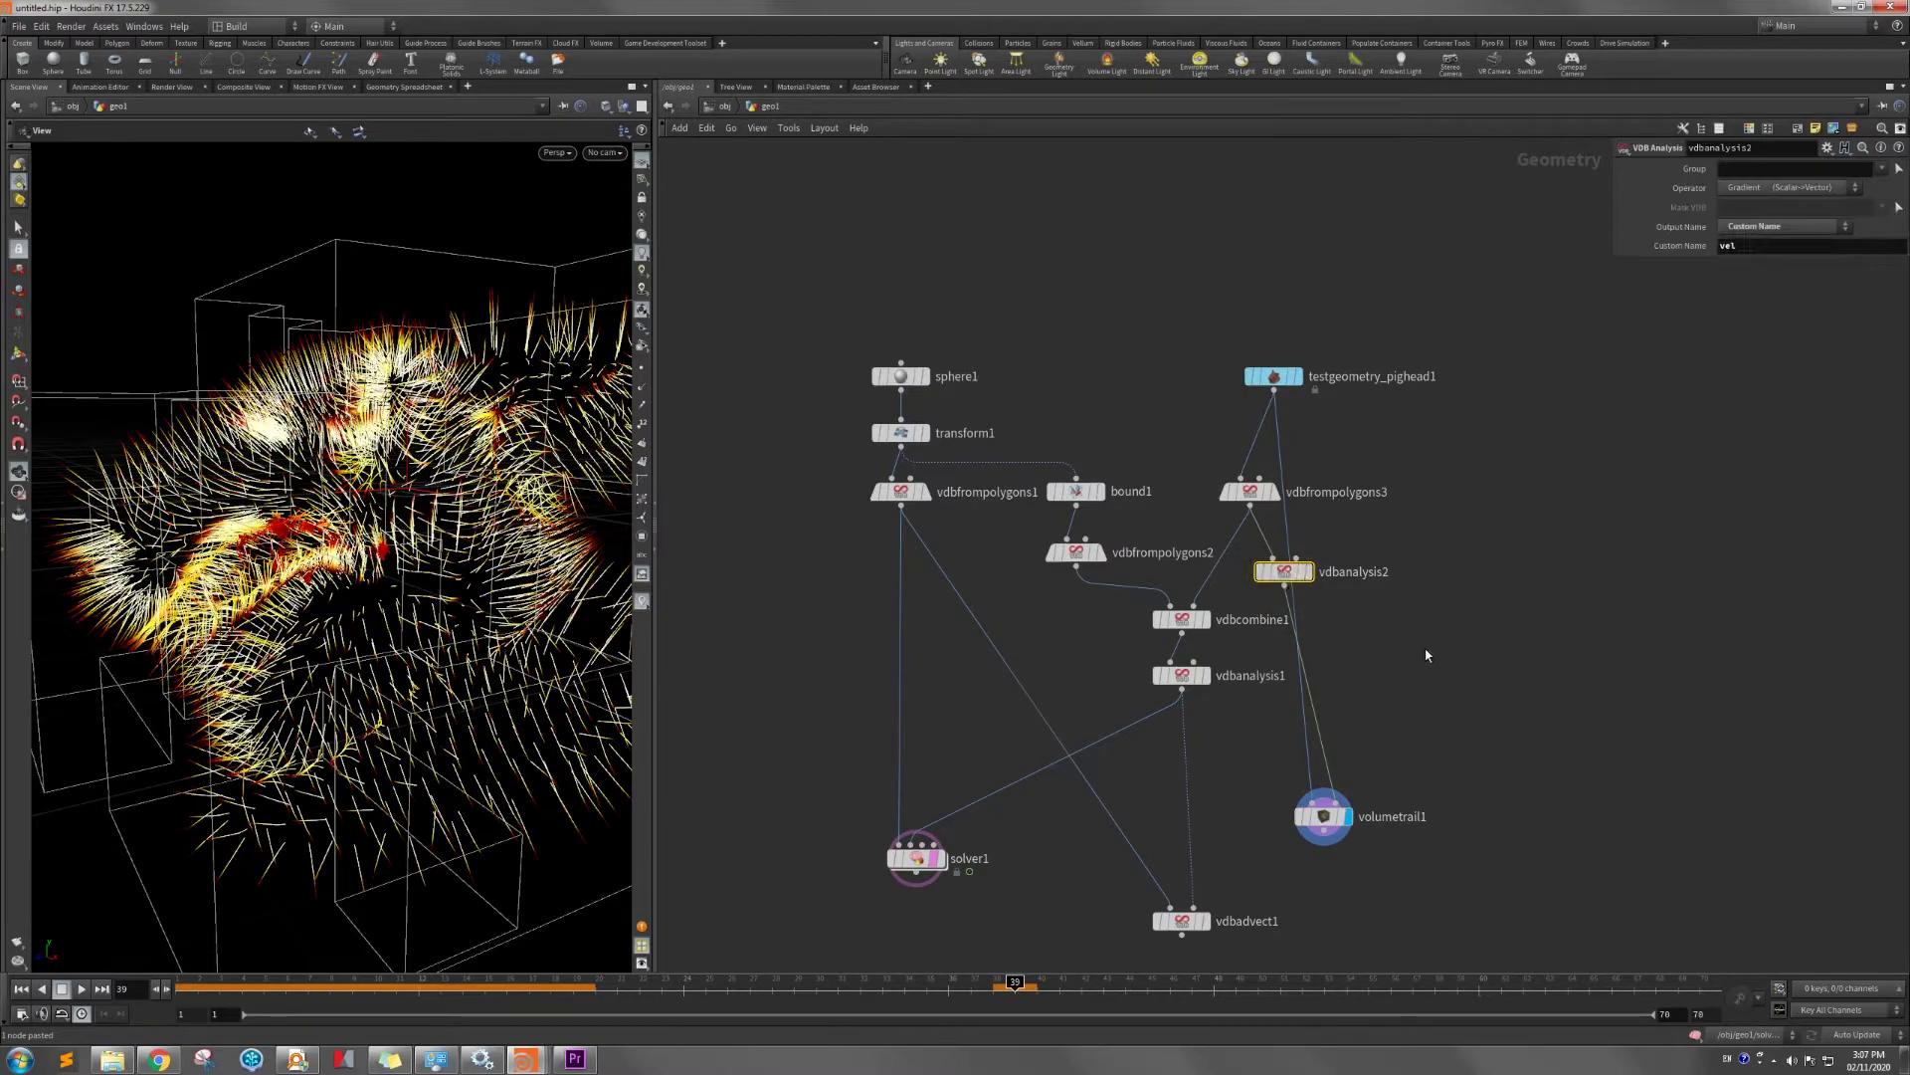
left_click(1249, 493)
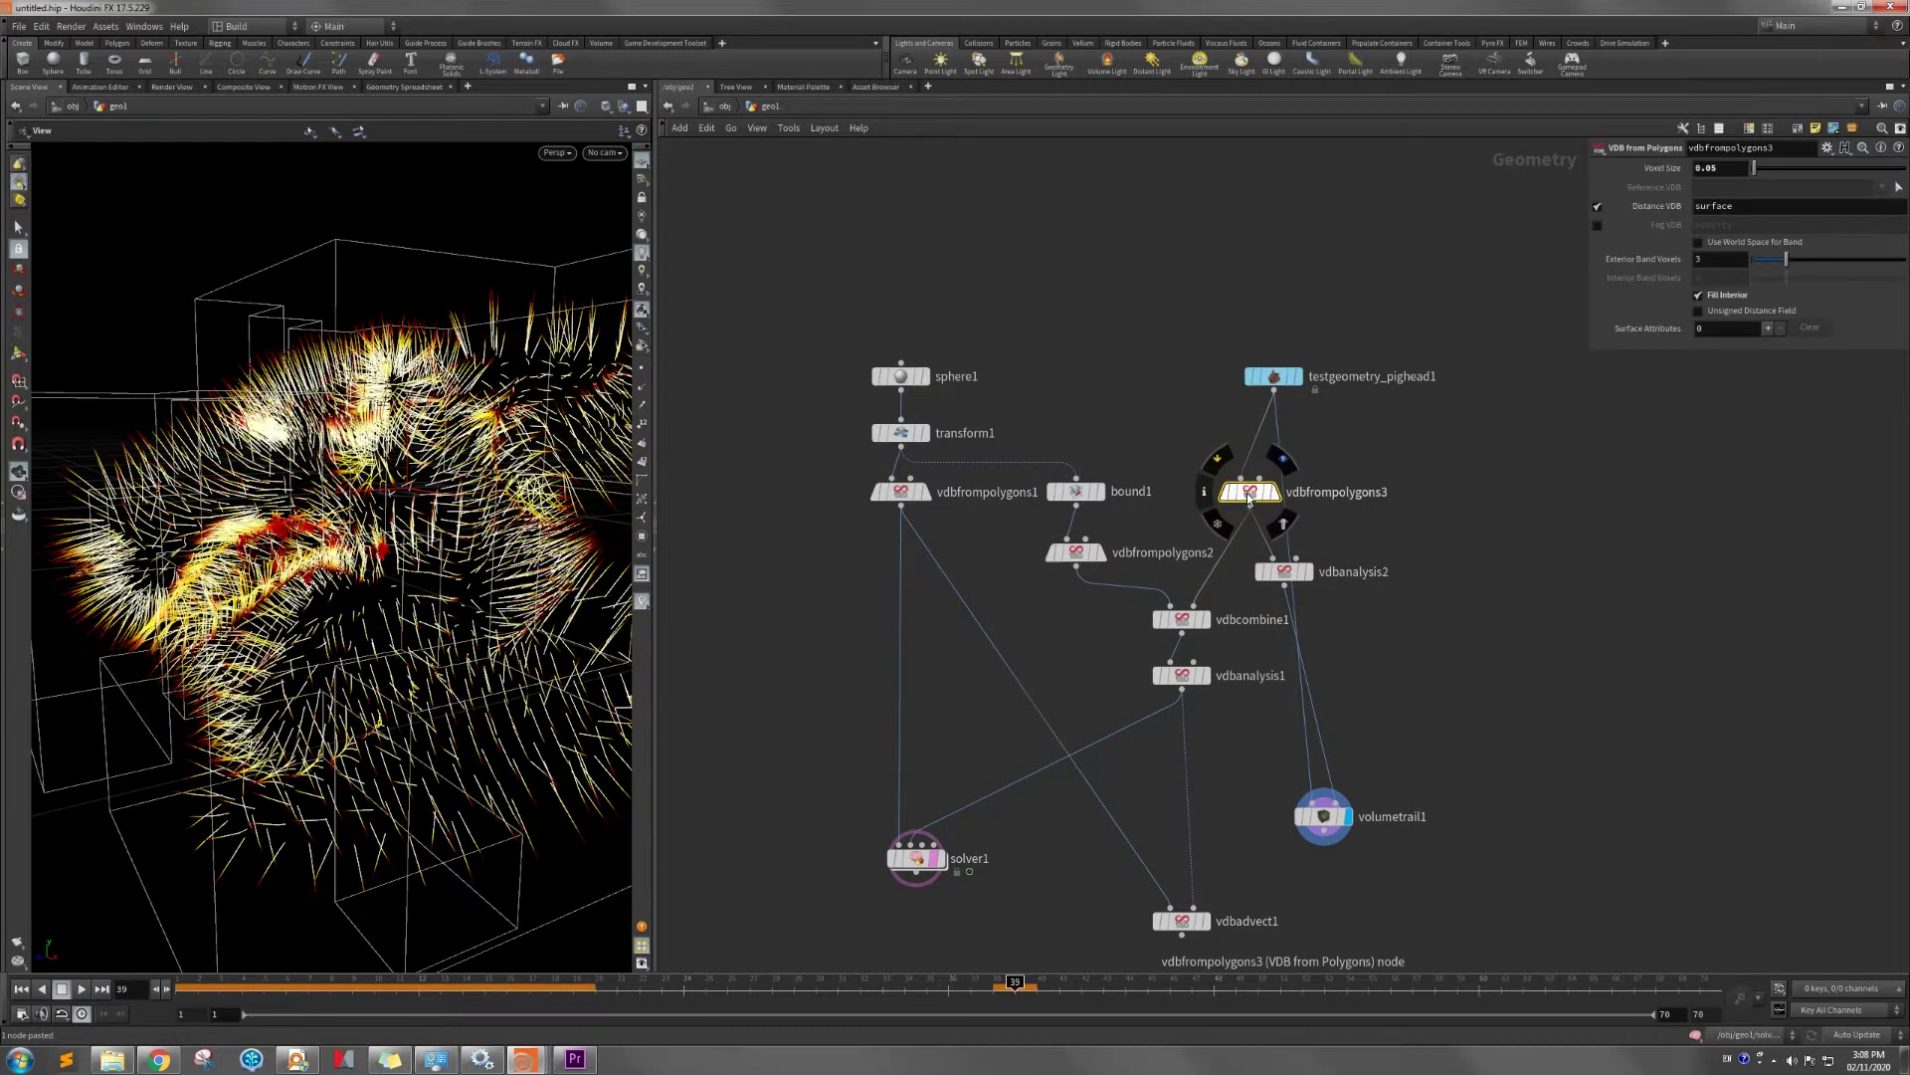
left_click(1598, 225)
left_click(1598, 206)
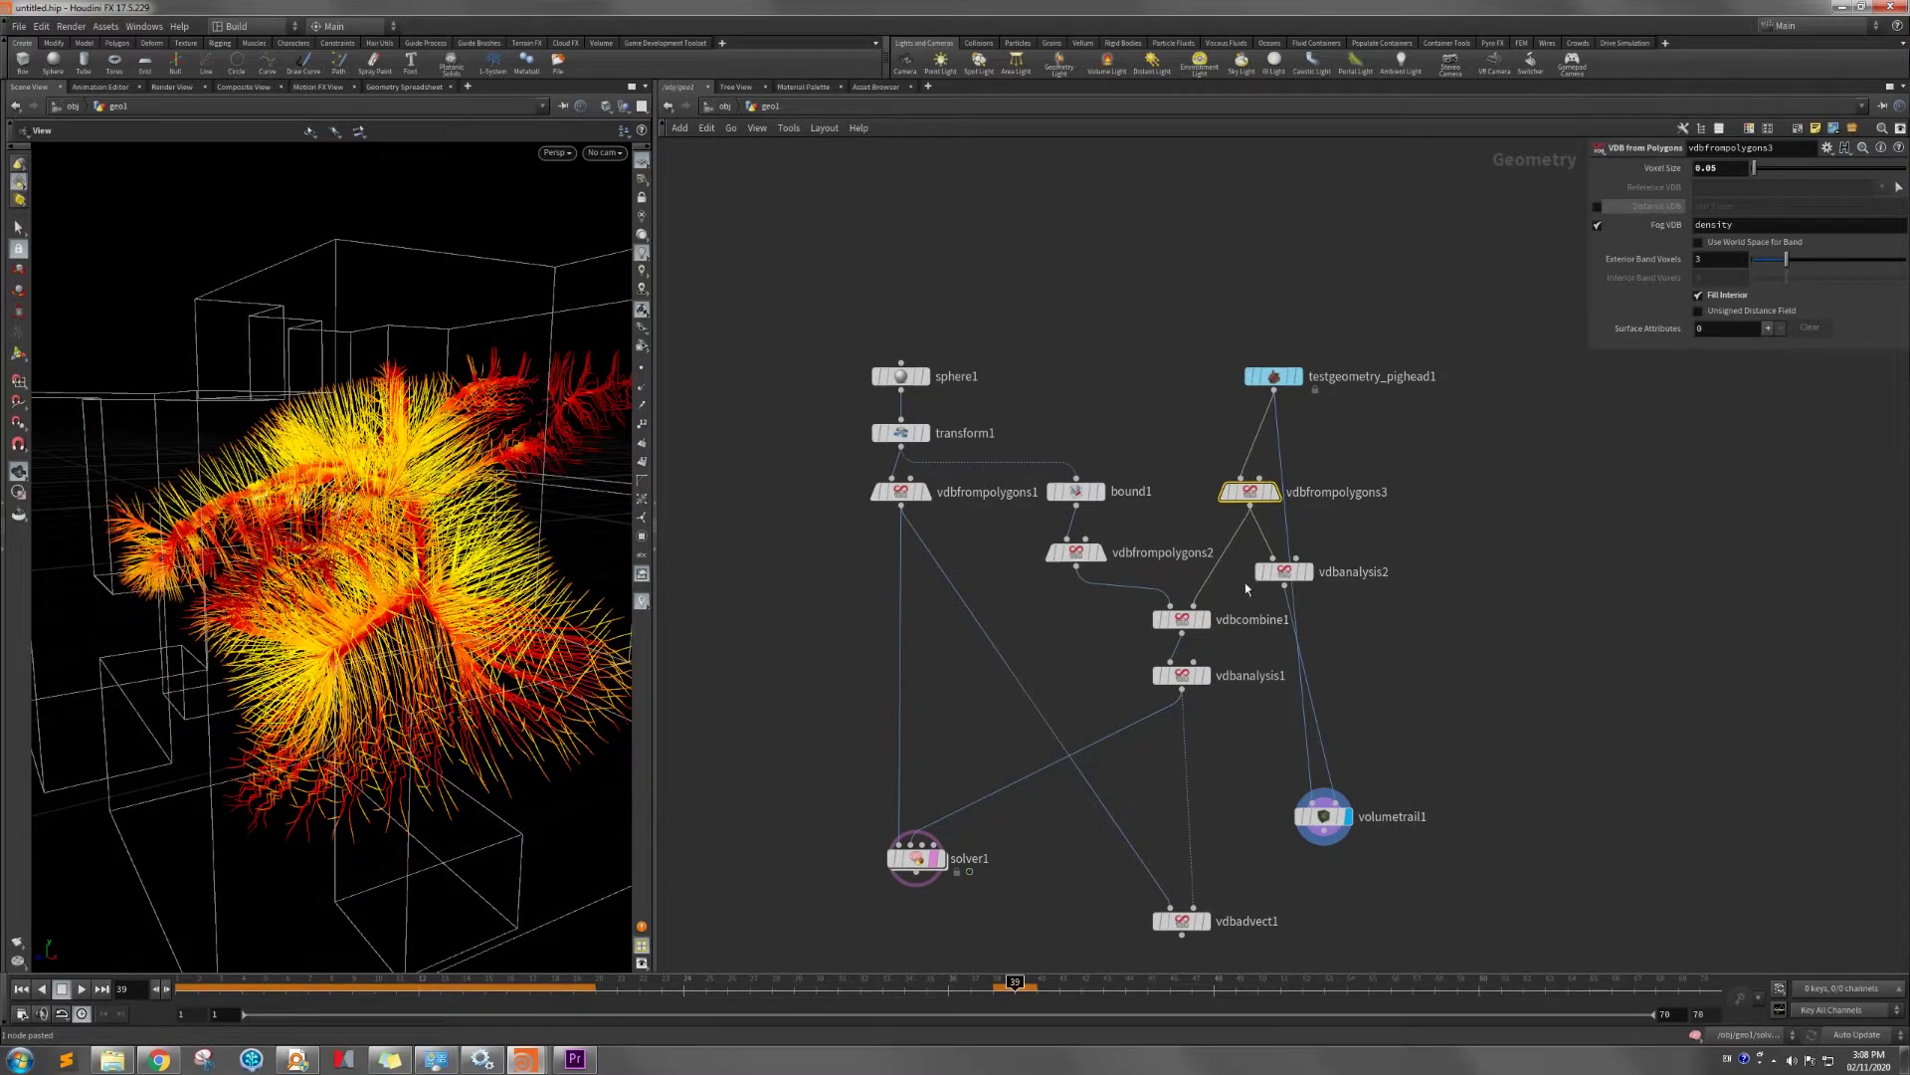
left_click_drag(1284, 571, 1438, 655)
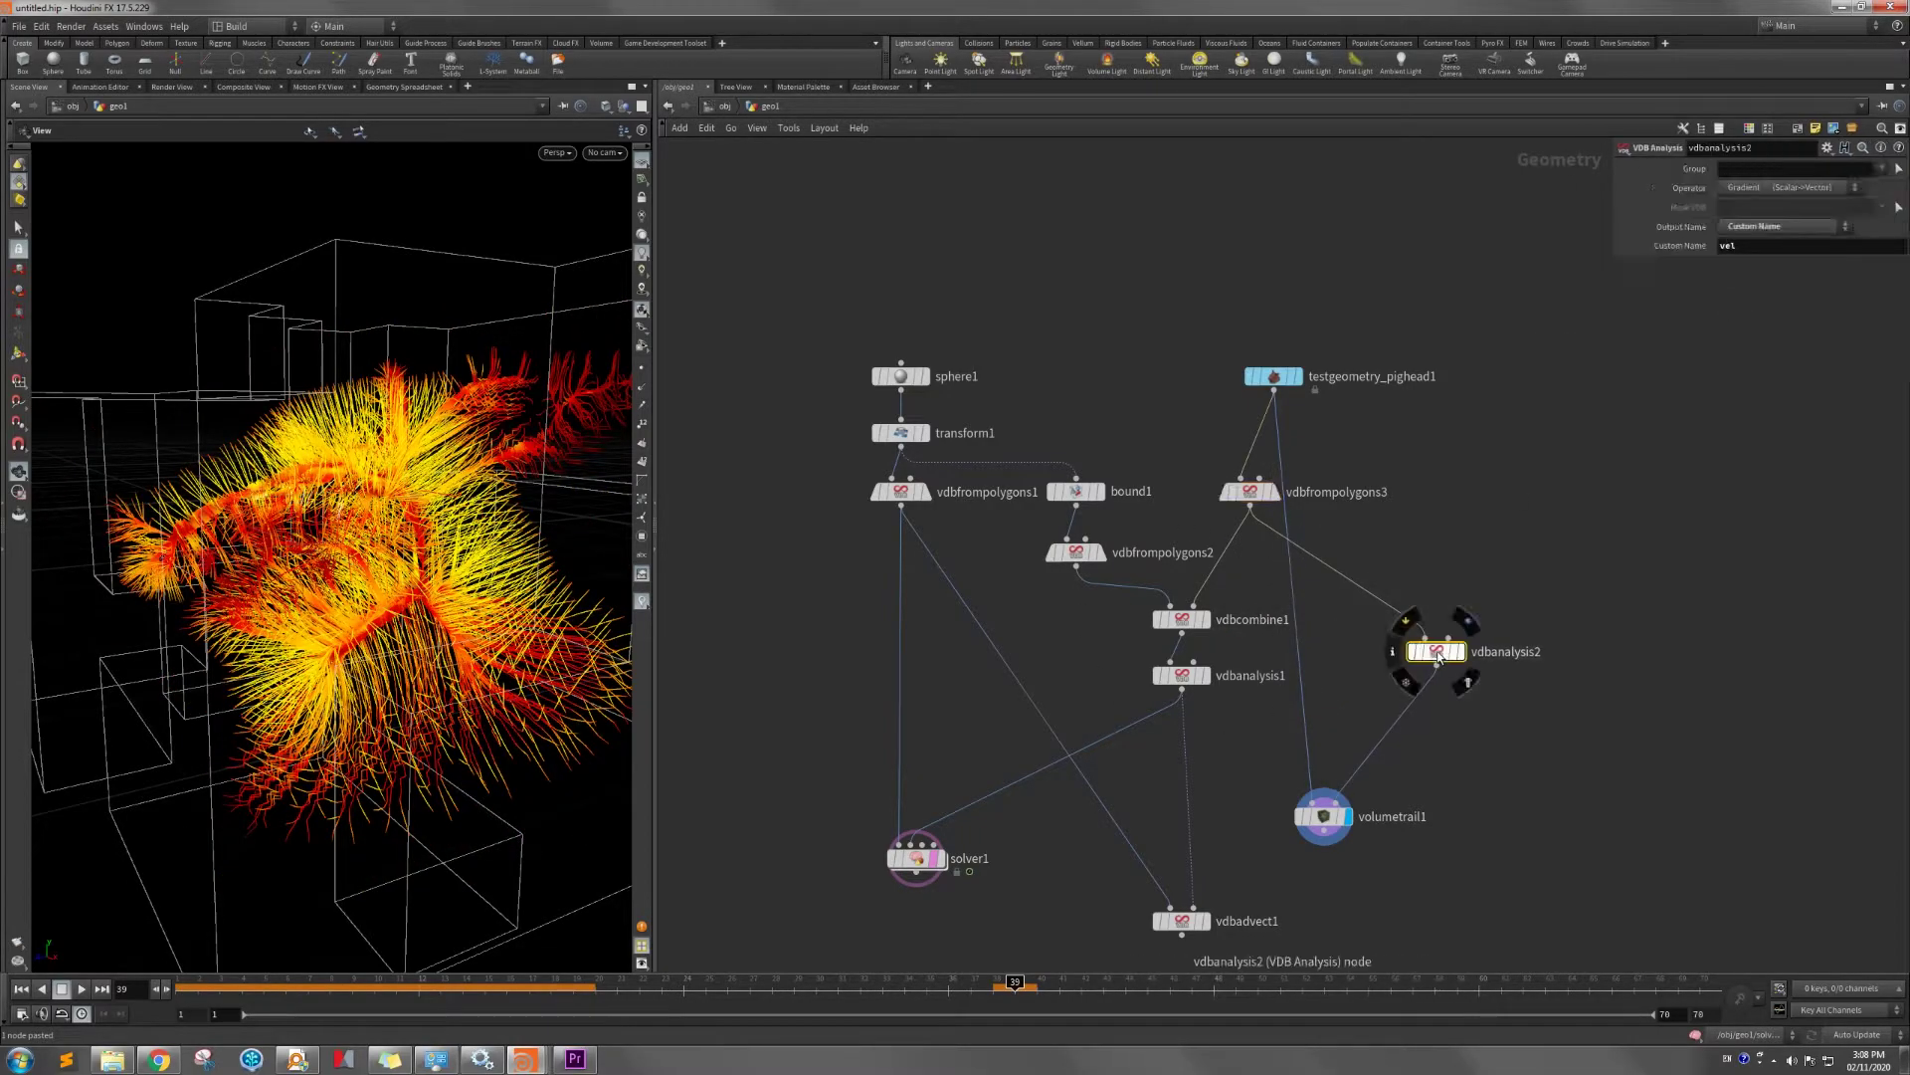
key("Delete")
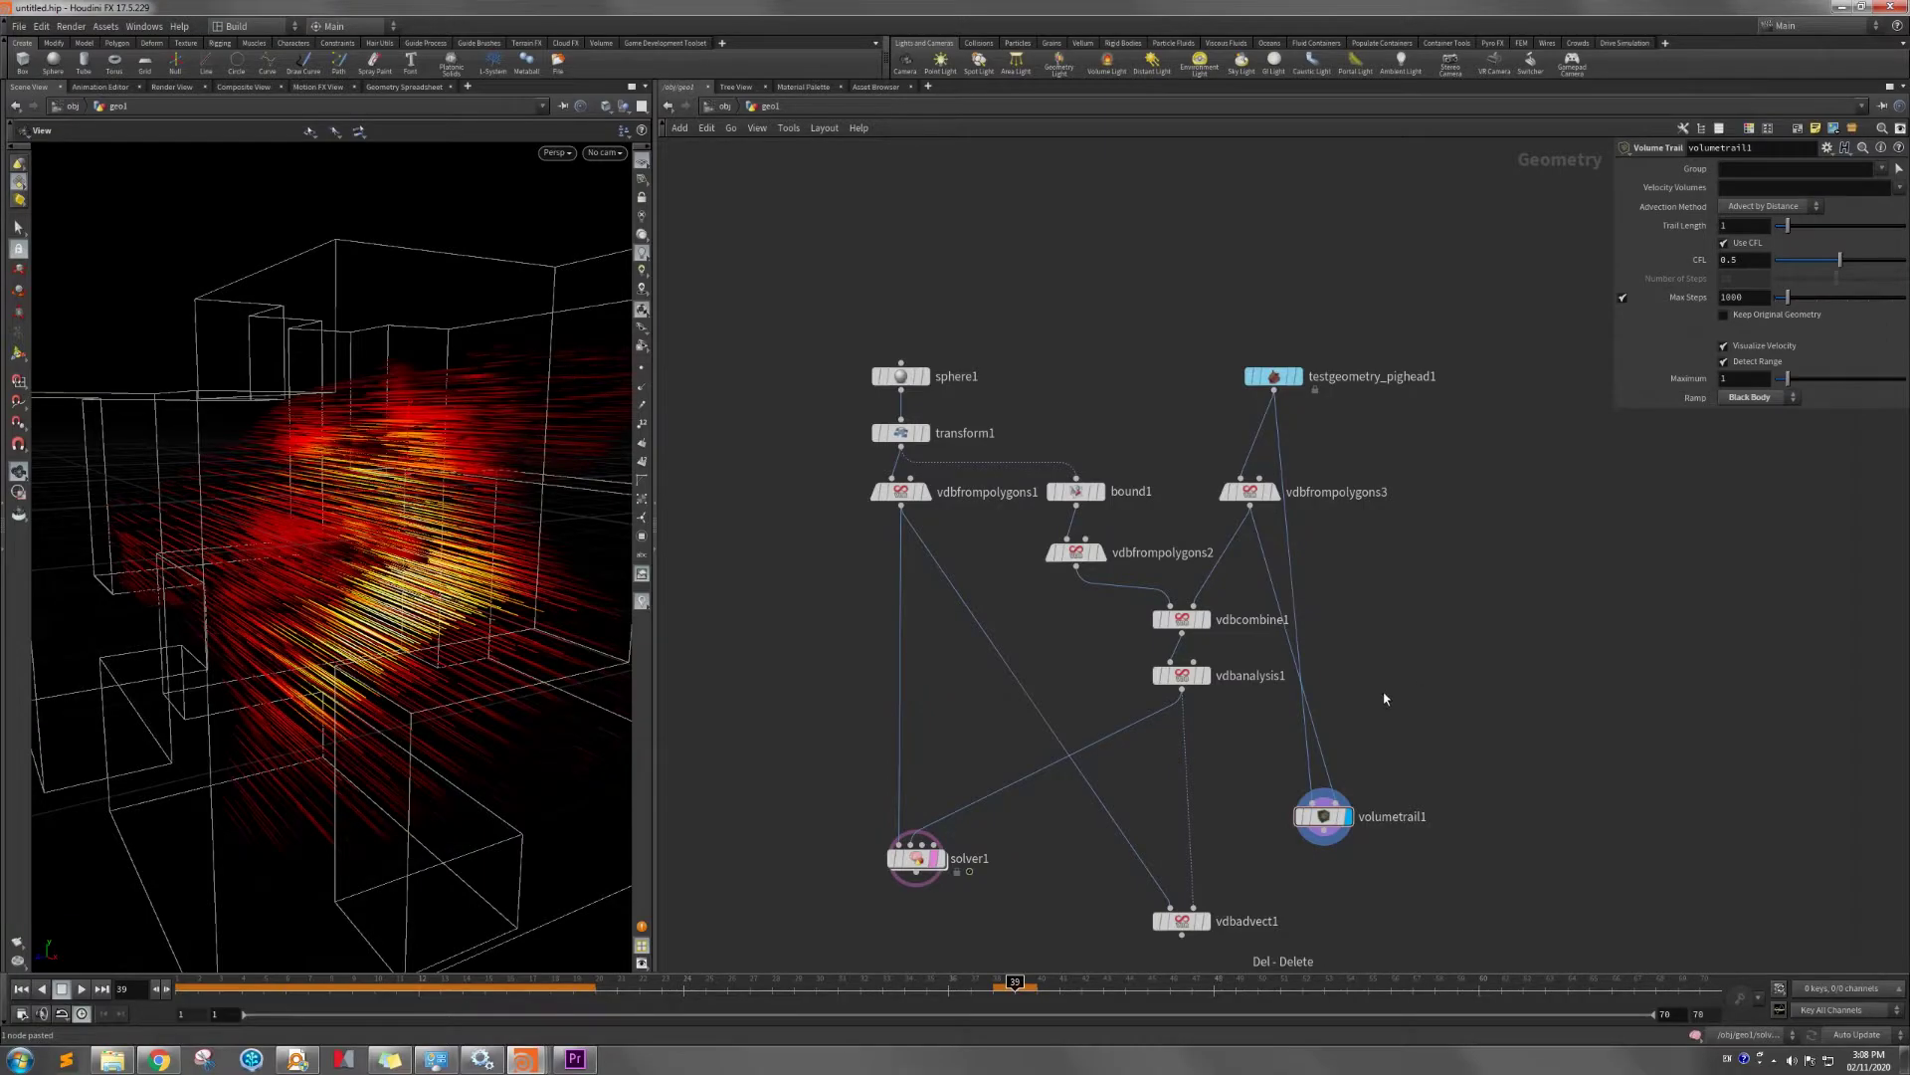
Add a Volume Velocity node just below vdbanalysis1 in the network.
key("Tab")
type("vol")
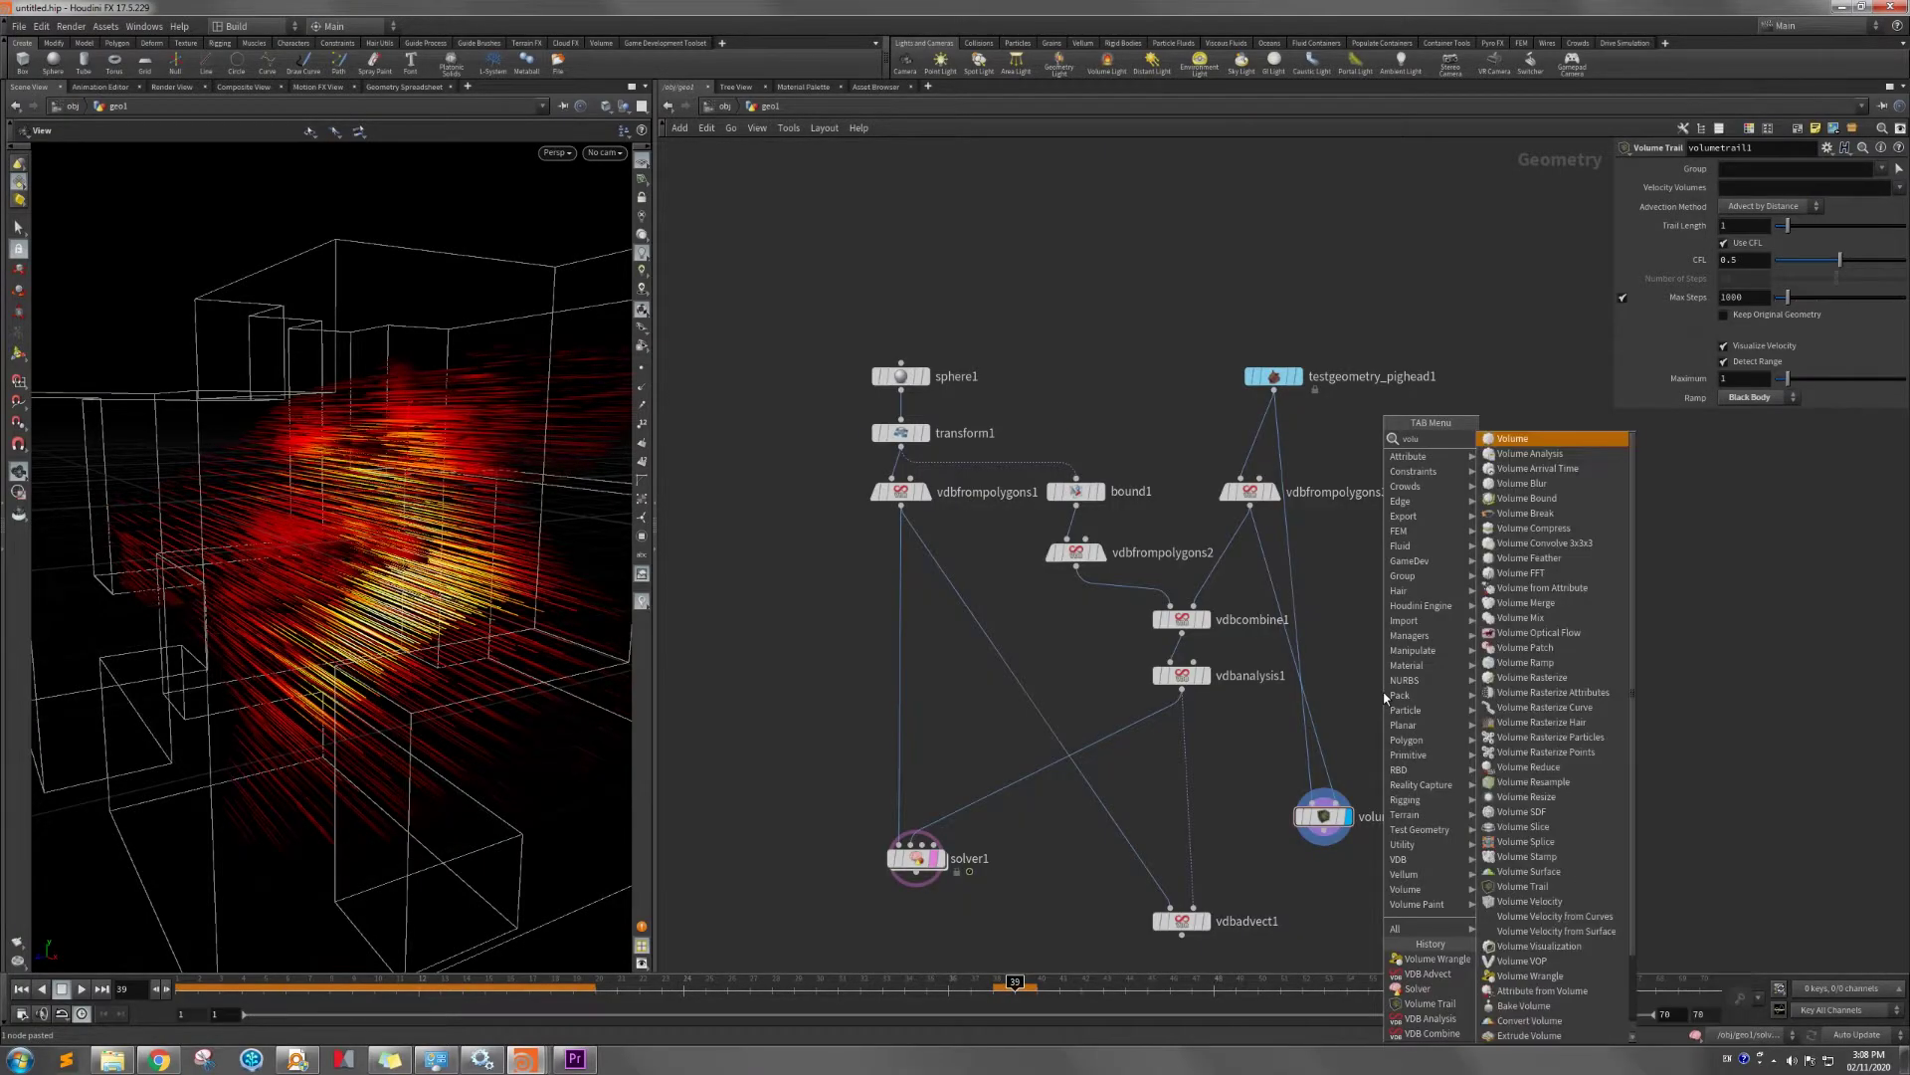
type("u")
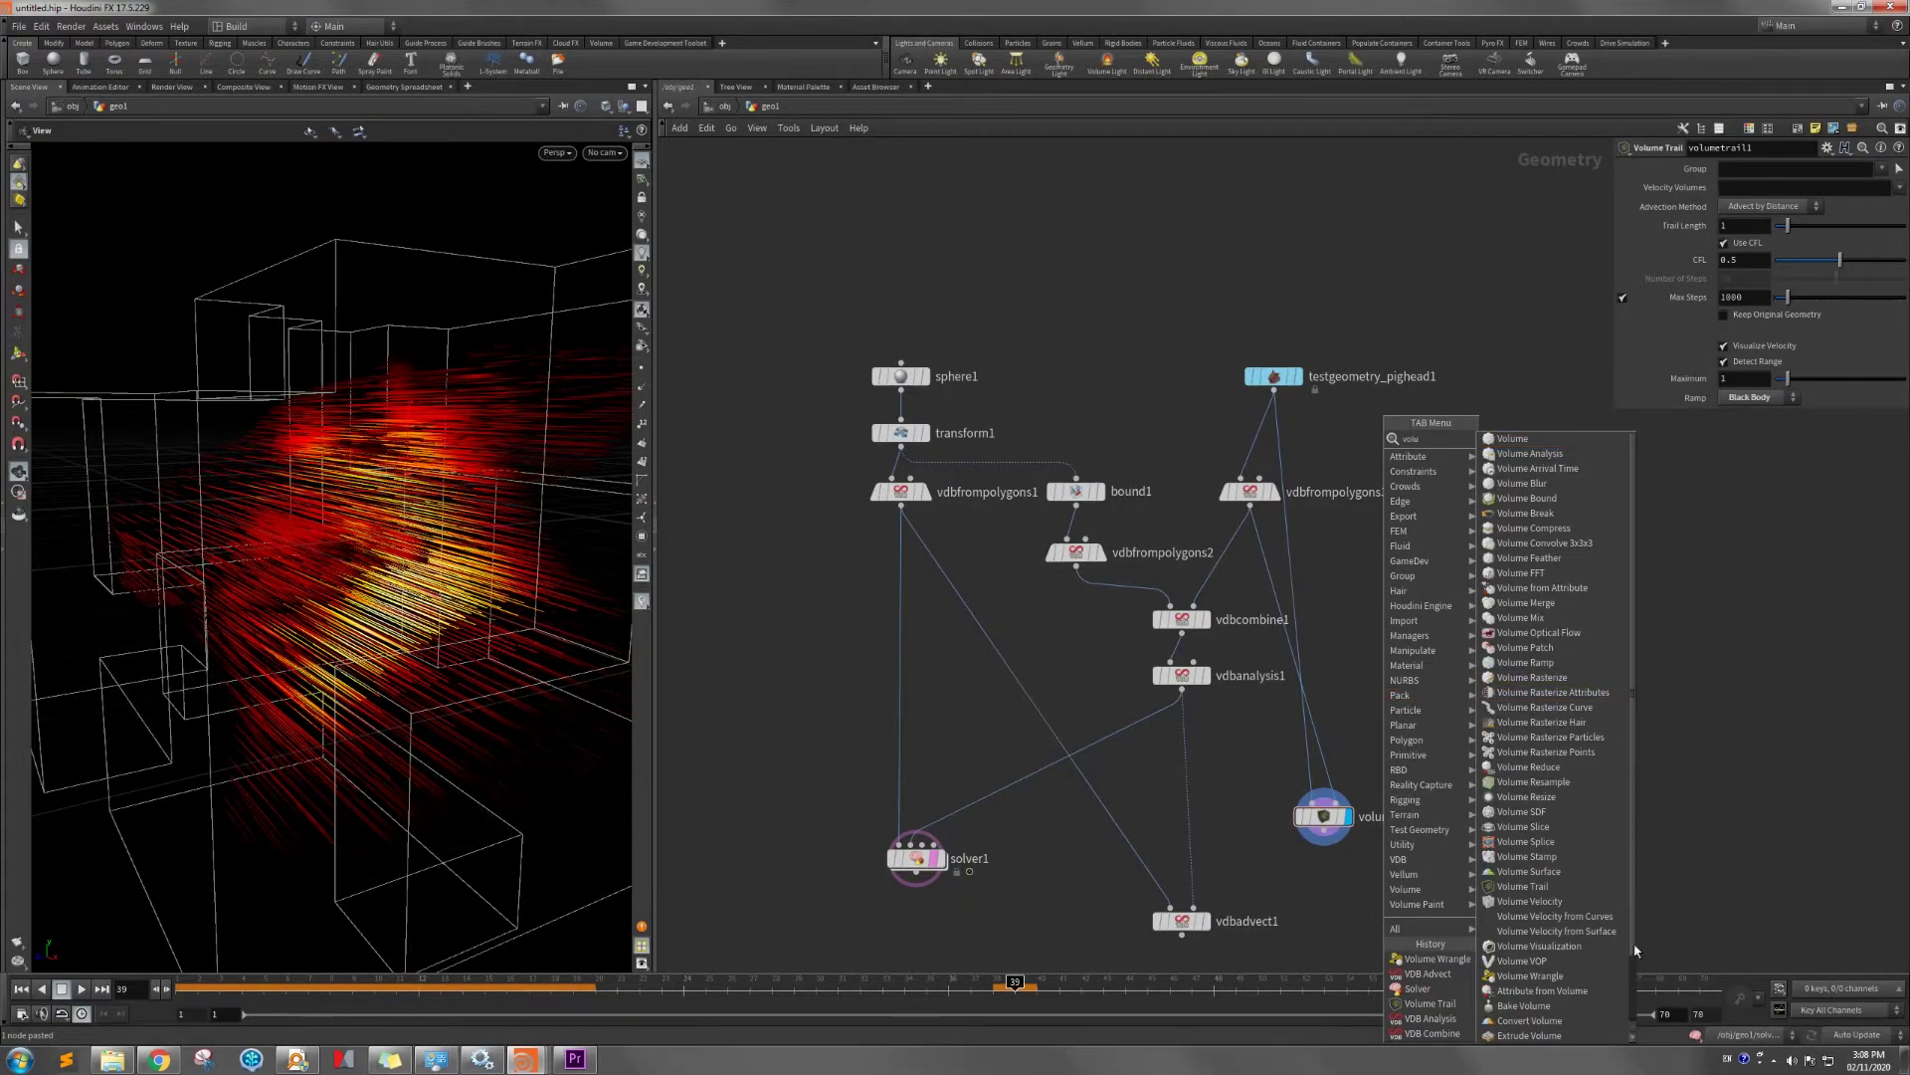
left_click(1557, 901)
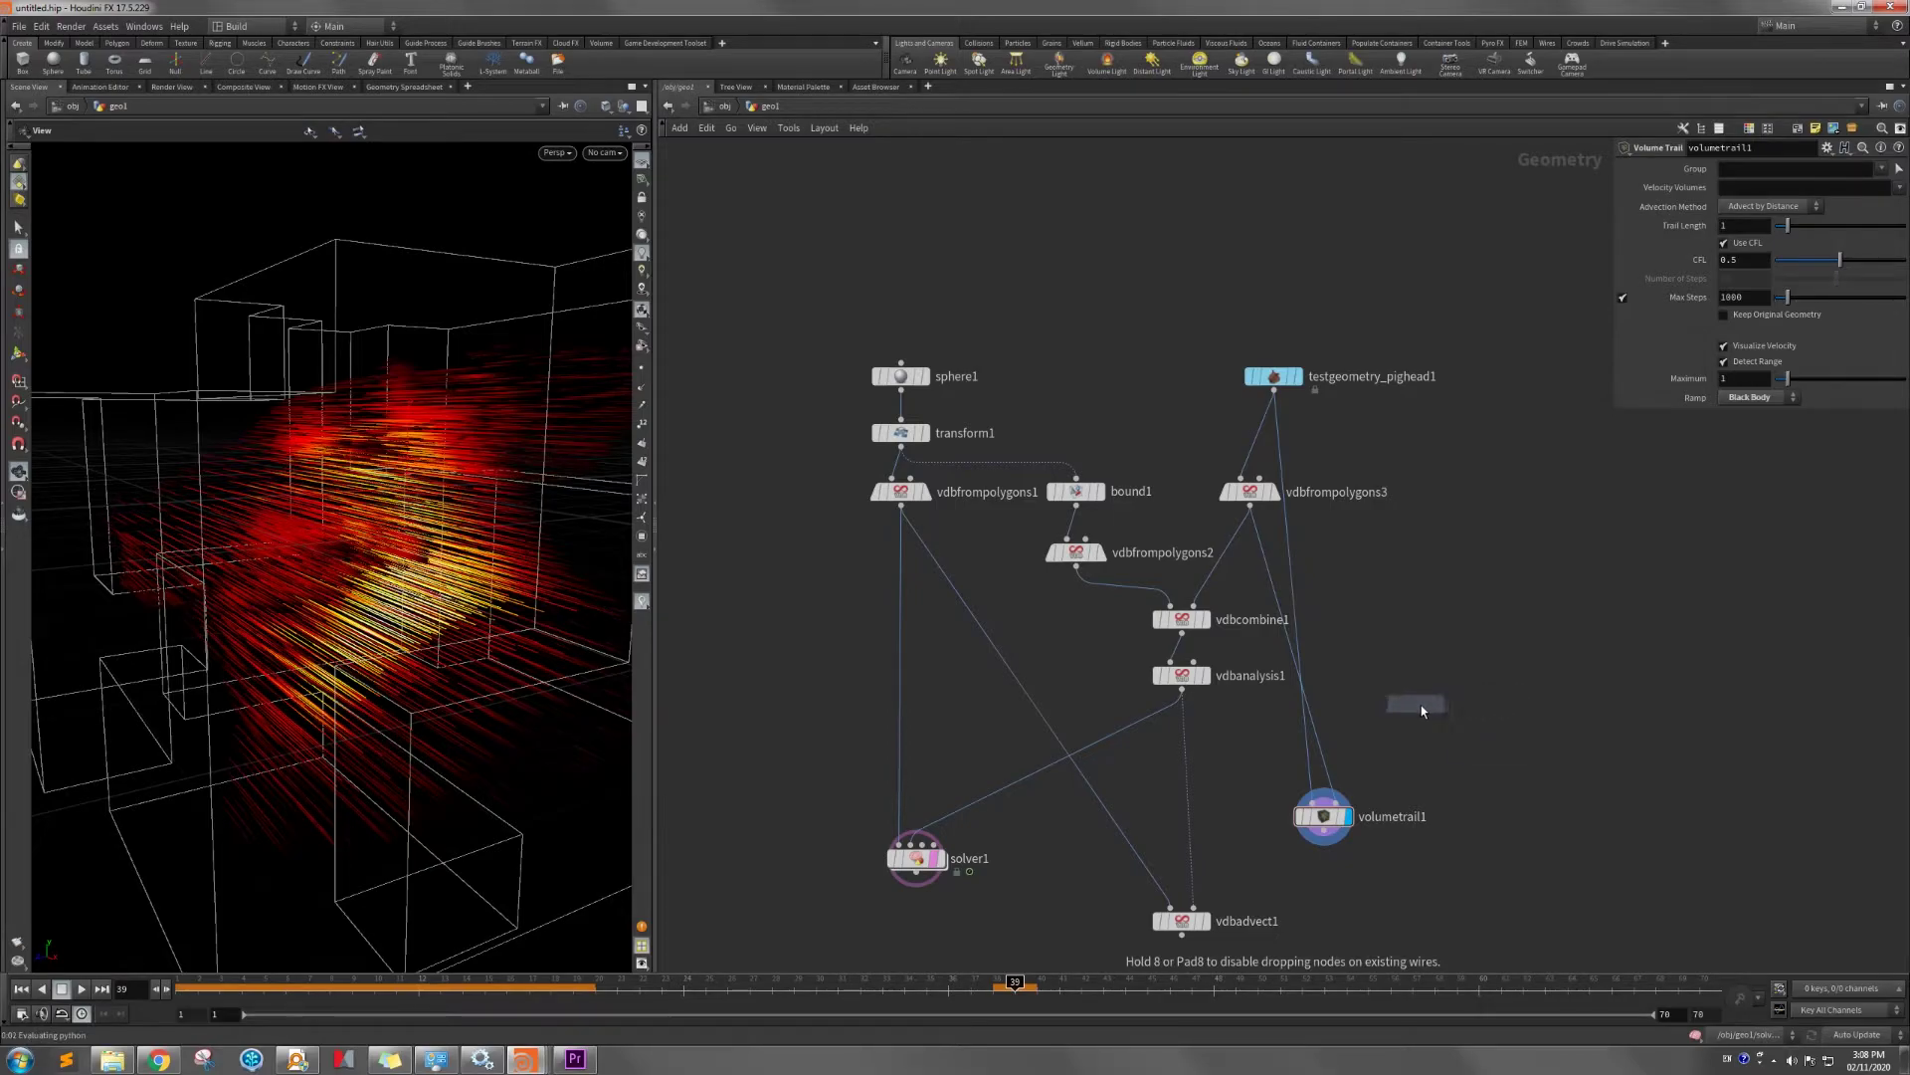
left_click(1257, 736)
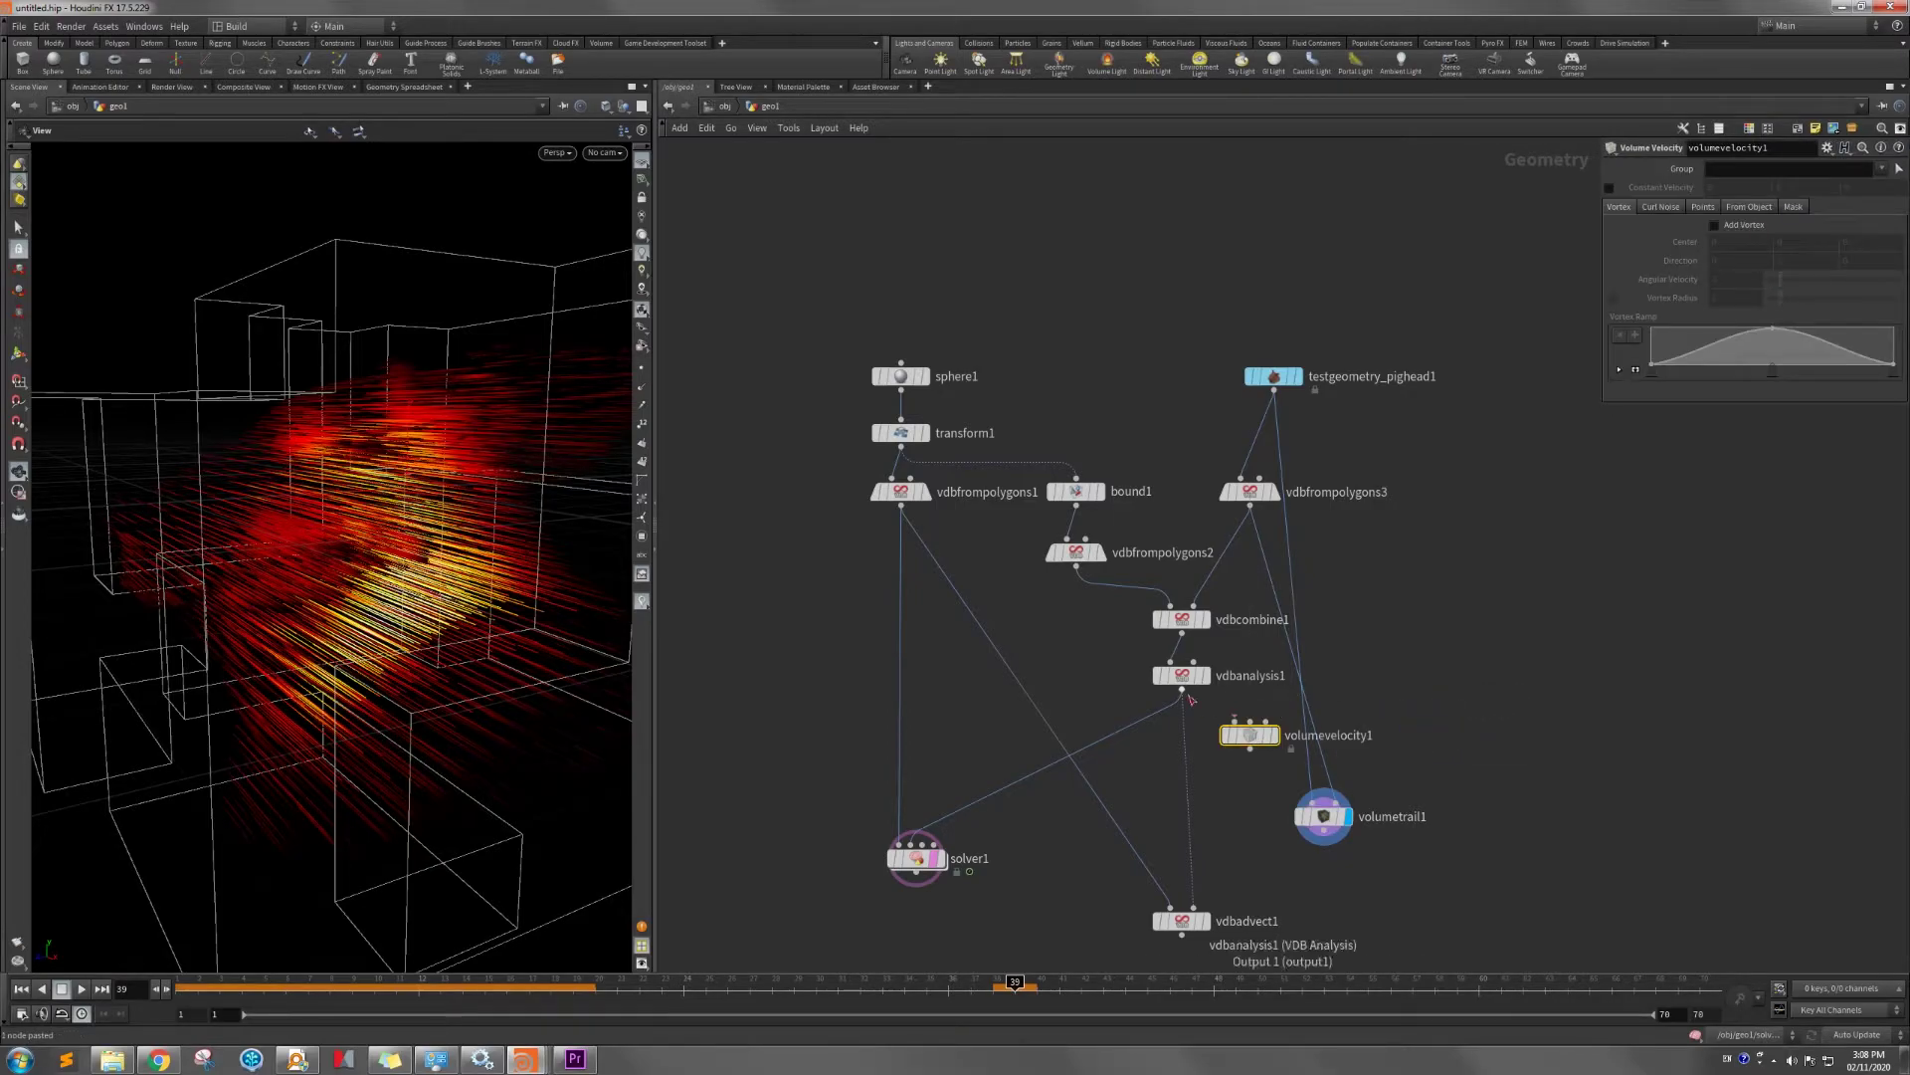
Wire vdbanalysis1 into the Volume Velocity node and connect its output to volumetrail1's second input.
left_click_drag(1190, 696, 1252, 742)
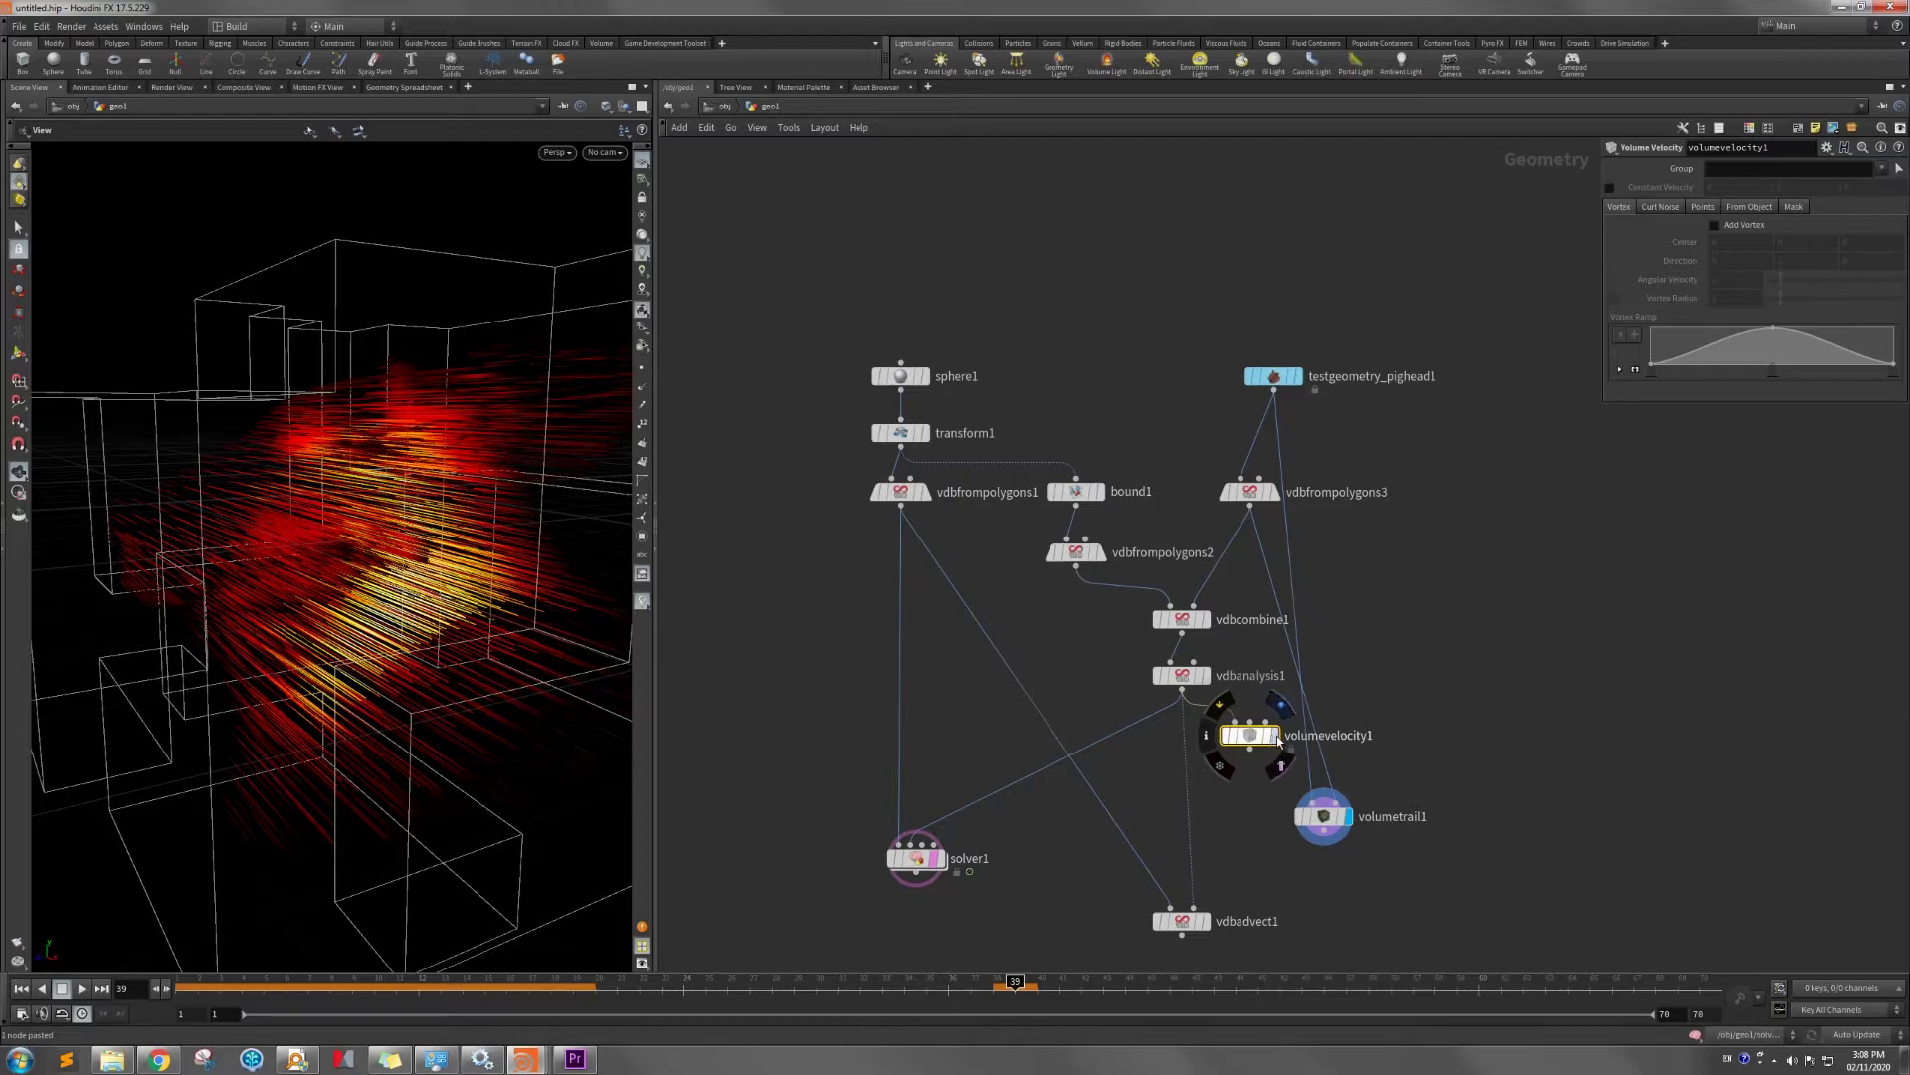
left_click_drag(1251, 754, 1326, 848)
left_click(1292, 841)
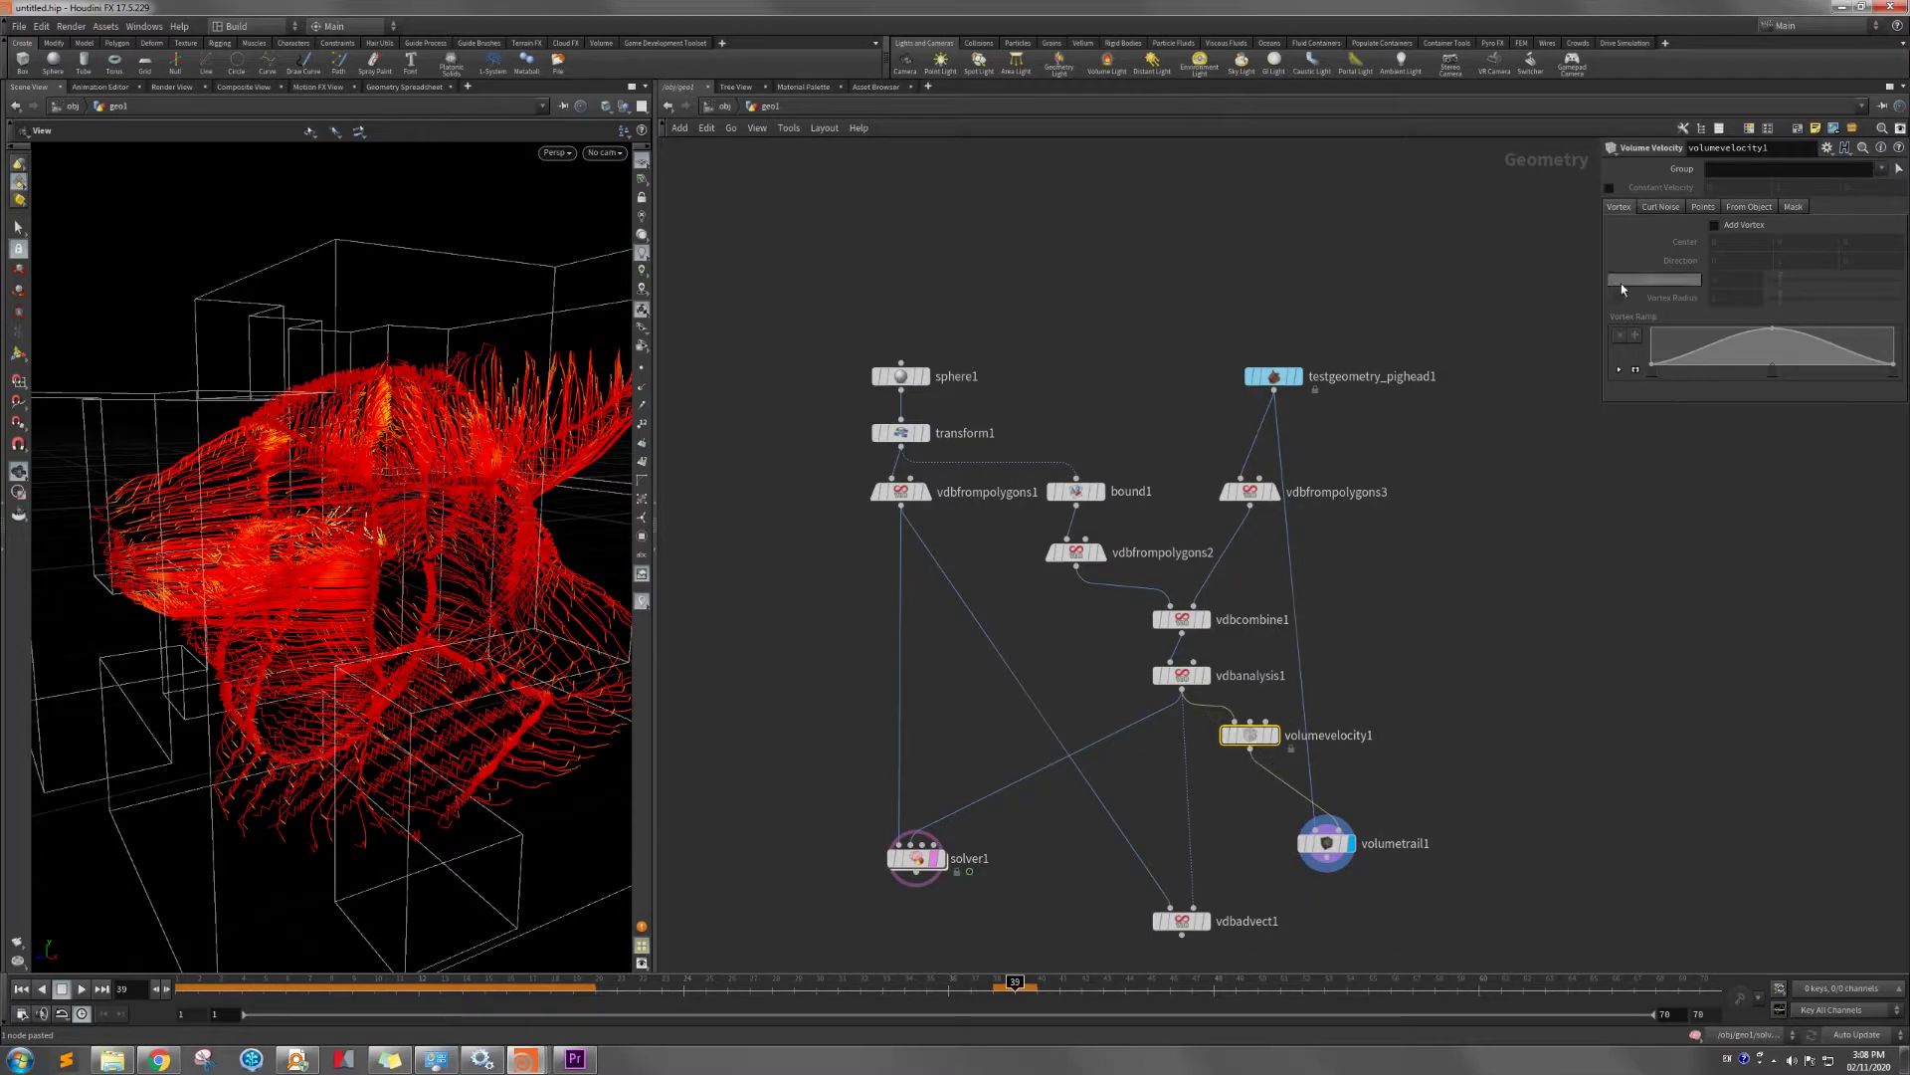
Enable curl noise on the Volume Velocity node and inspect the trails from the front.
left_click(1662, 207)
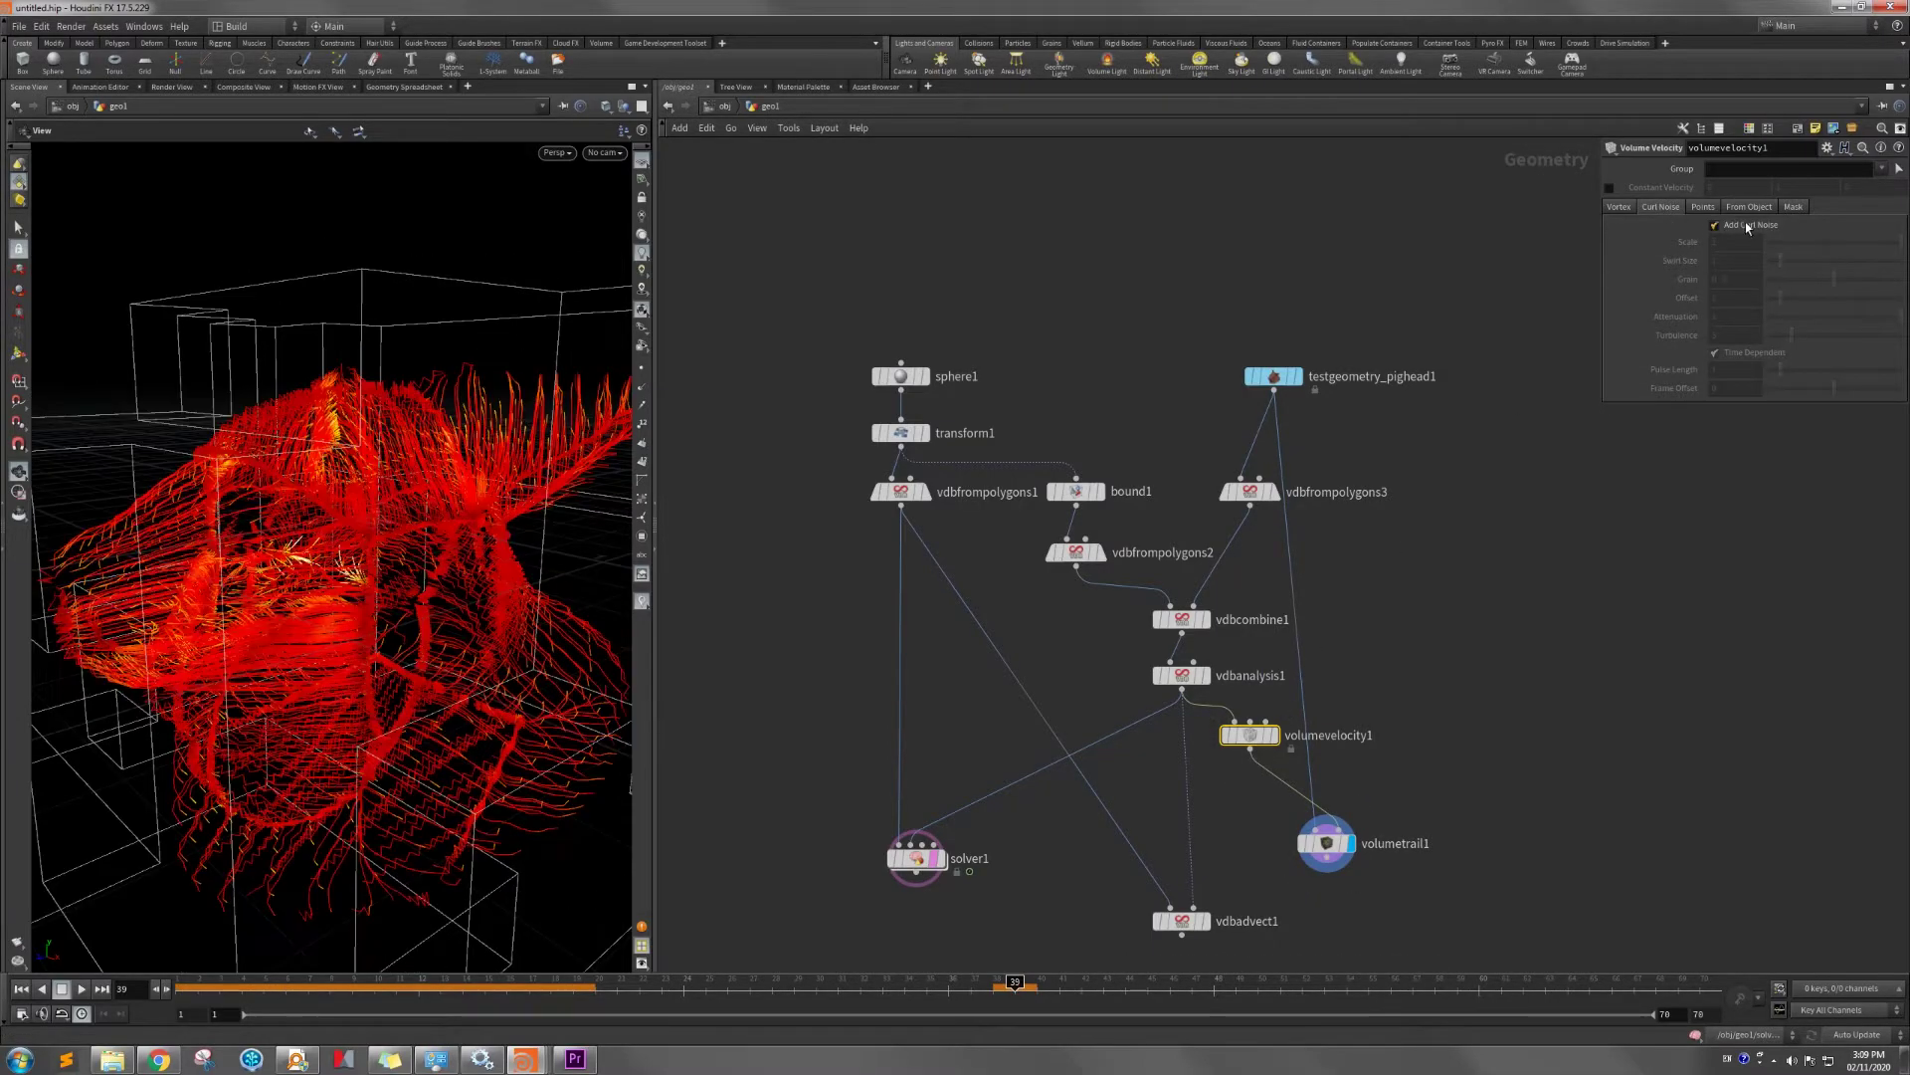
left_click(1746, 226)
left_click_drag(213, 622, 531, 571)
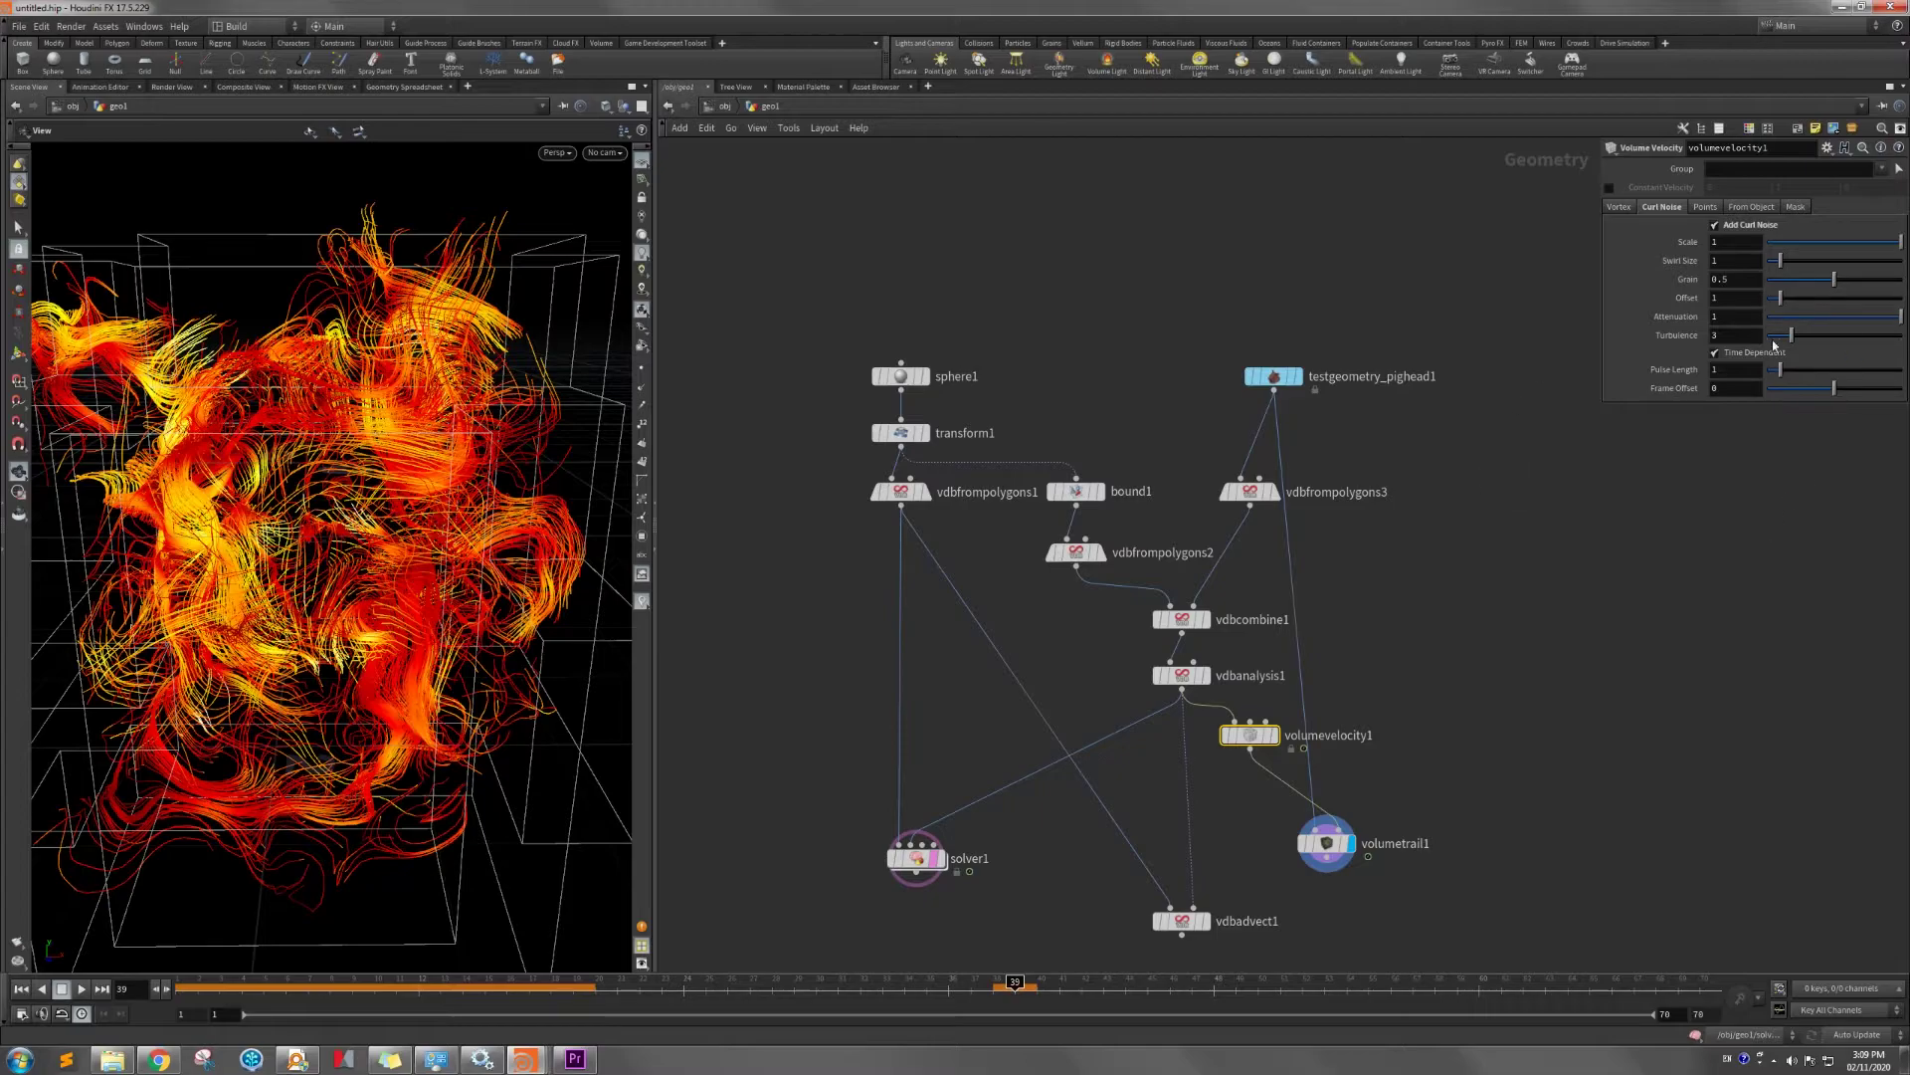
Try a curl noise scale of 0.1, and set the scale to 0.15.
left_click(1746, 245)
type("0.1")
key("Return")
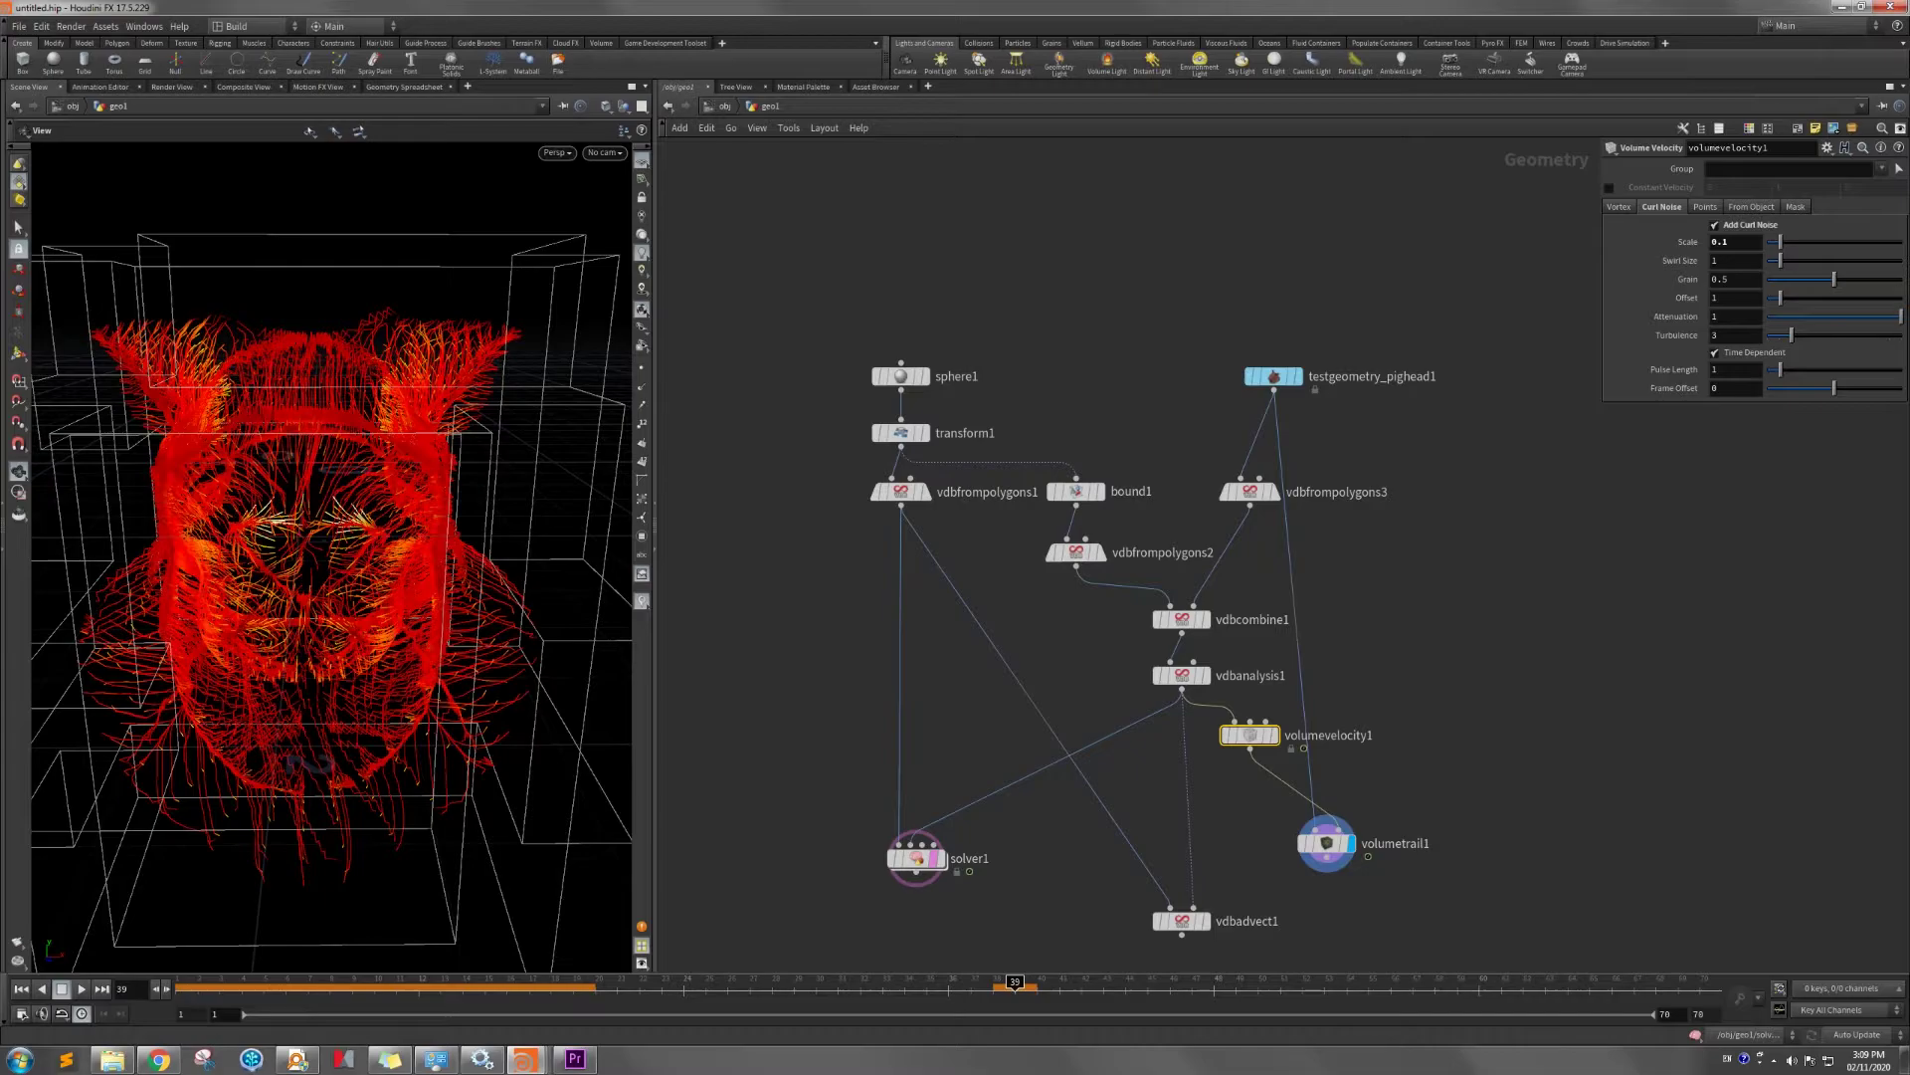
left_click_drag(1743, 244, 1692, 247)
type("0.")
key("Return")
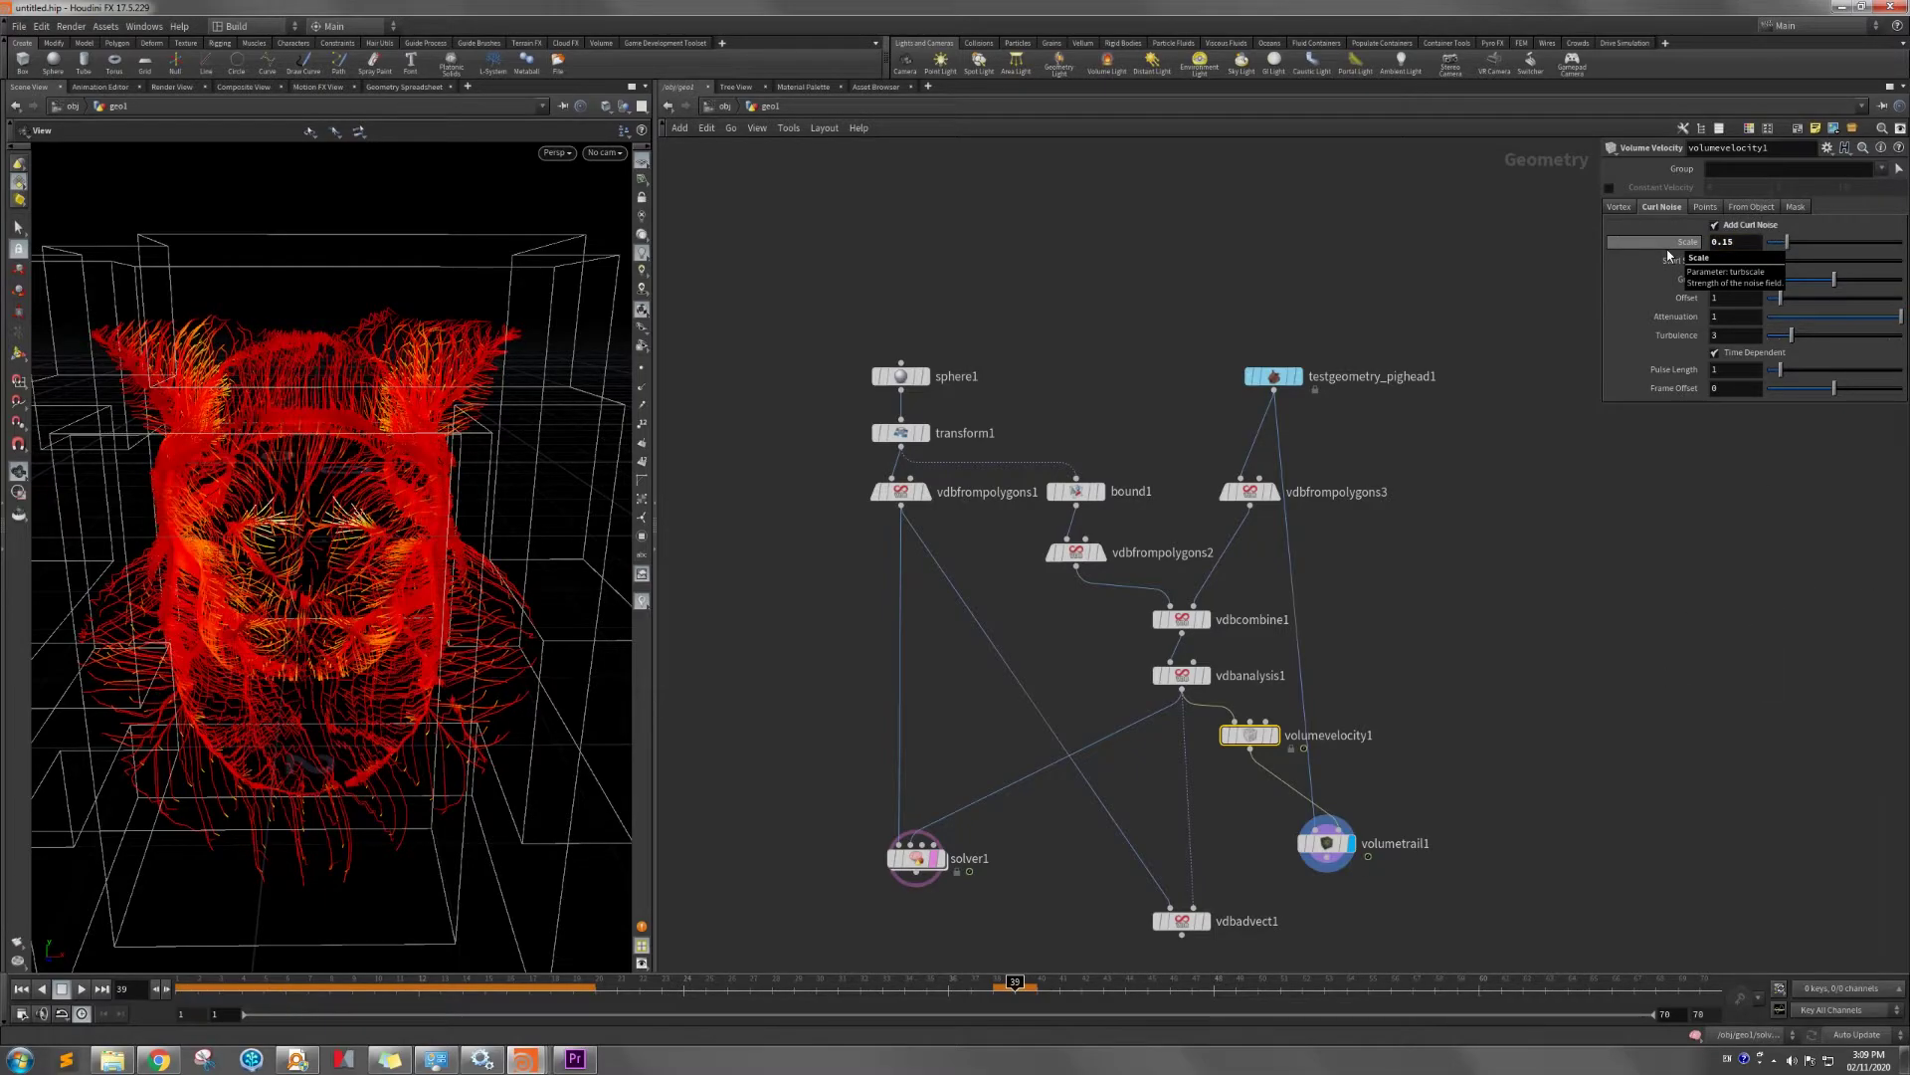
left_click_drag(511, 554, 398, 529)
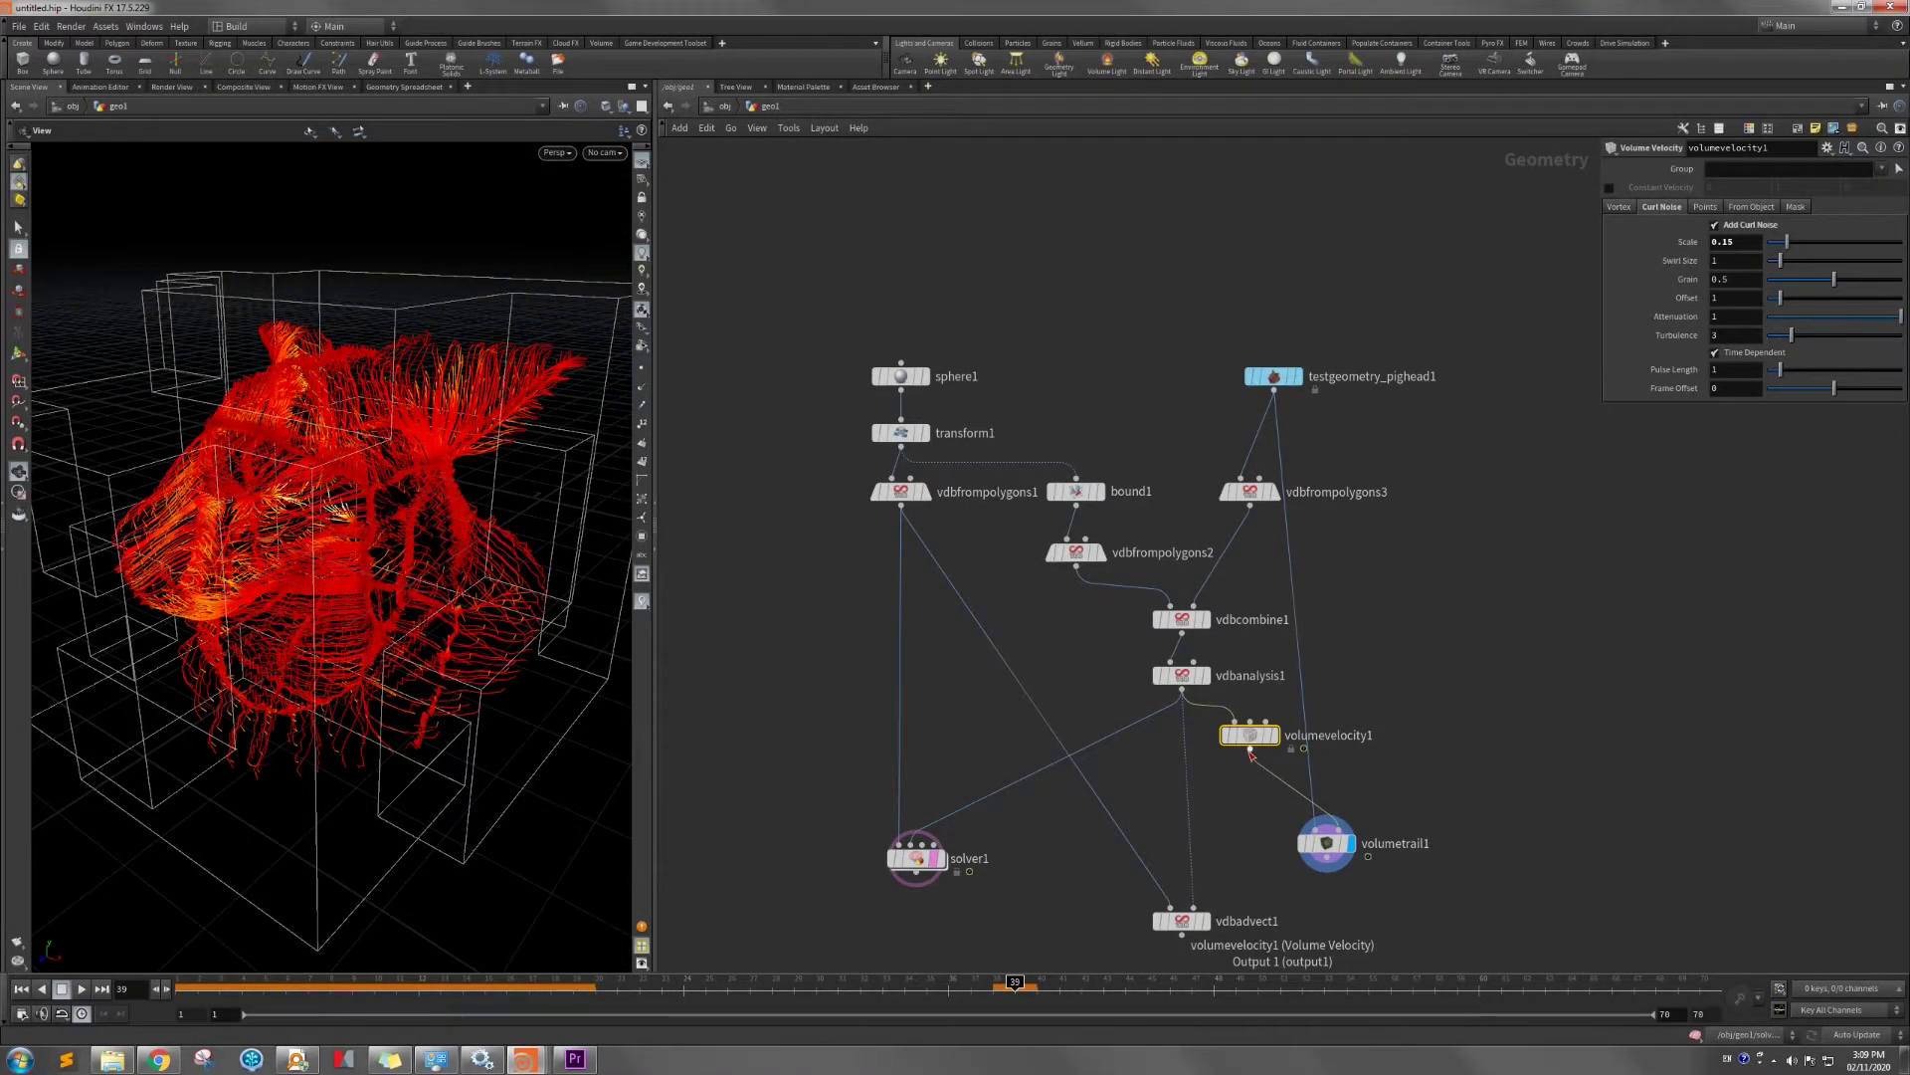
Connect the Volume Velocity output to solver1 in place of the vdbanalysis1 connection.
left_click_drag(1250, 753, 915, 841)
mouse_move(1248, 741)
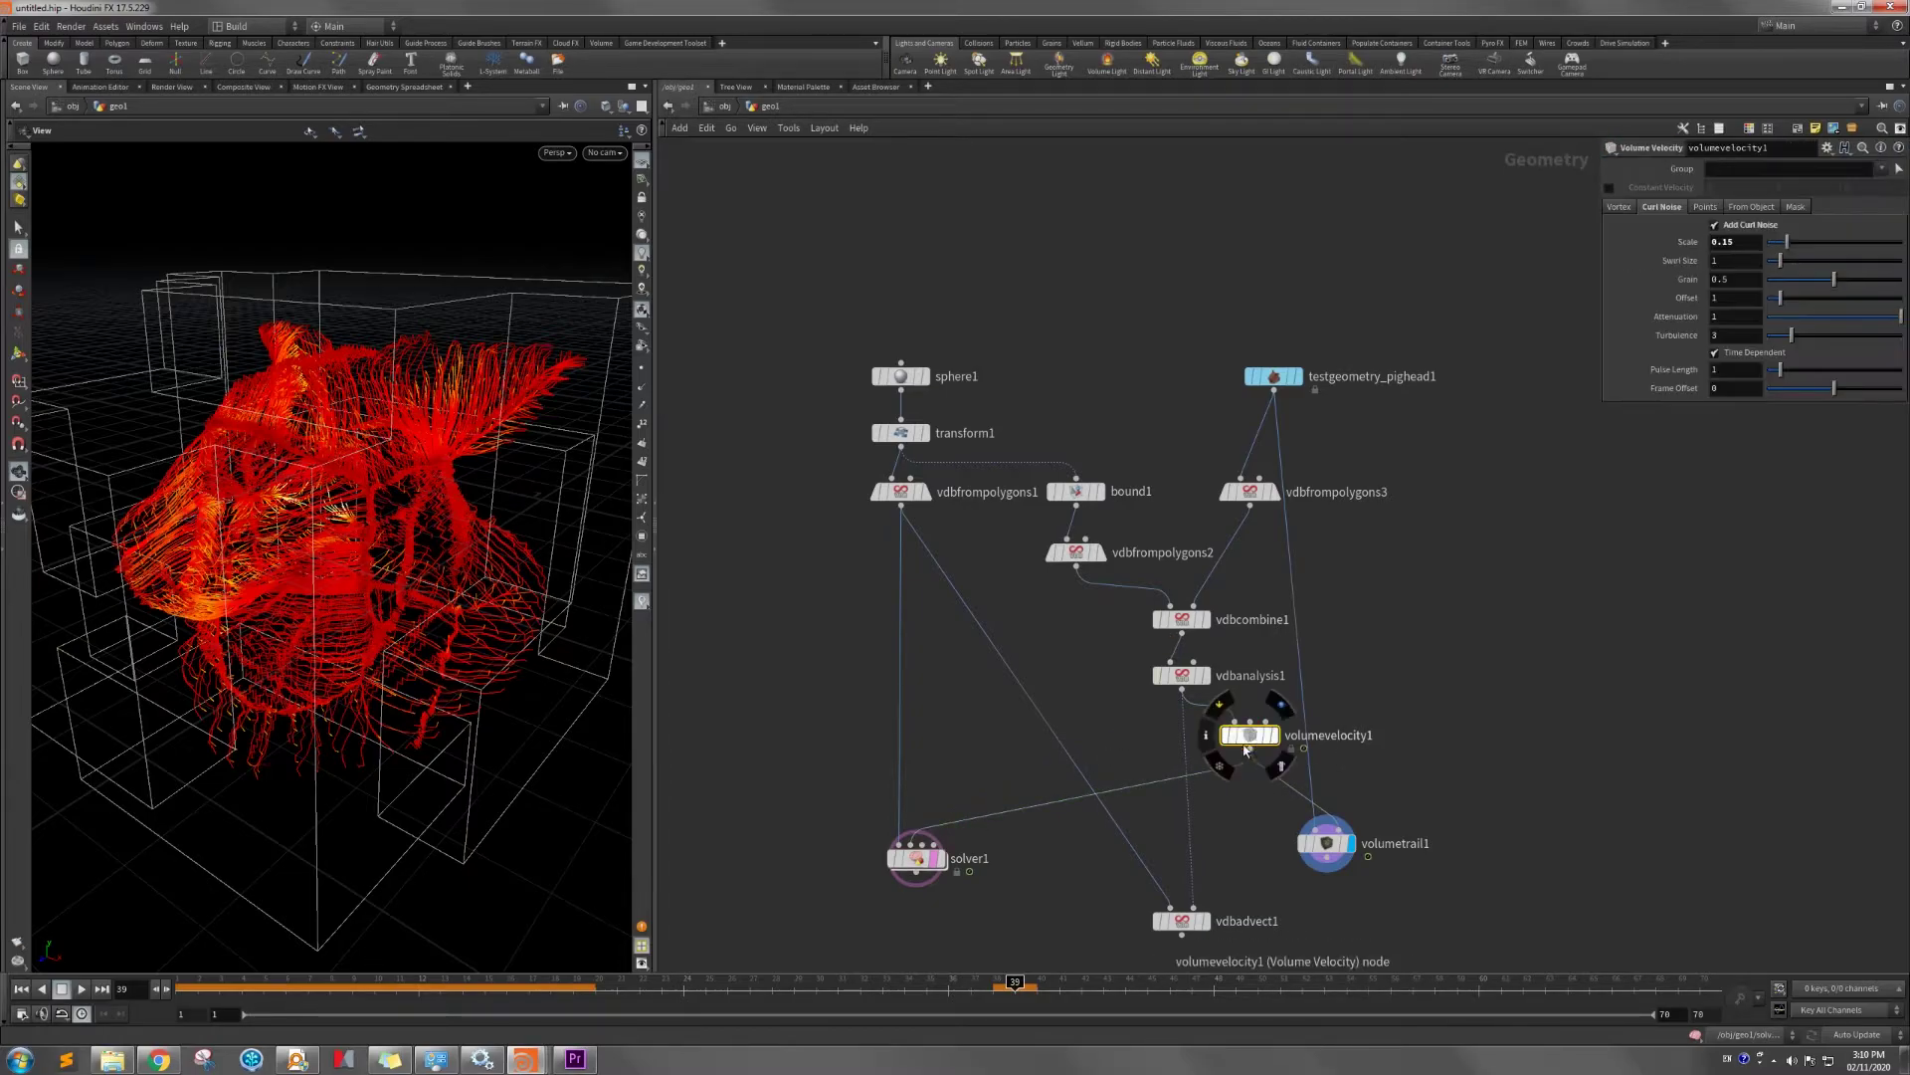
mouse_move(1190, 625)
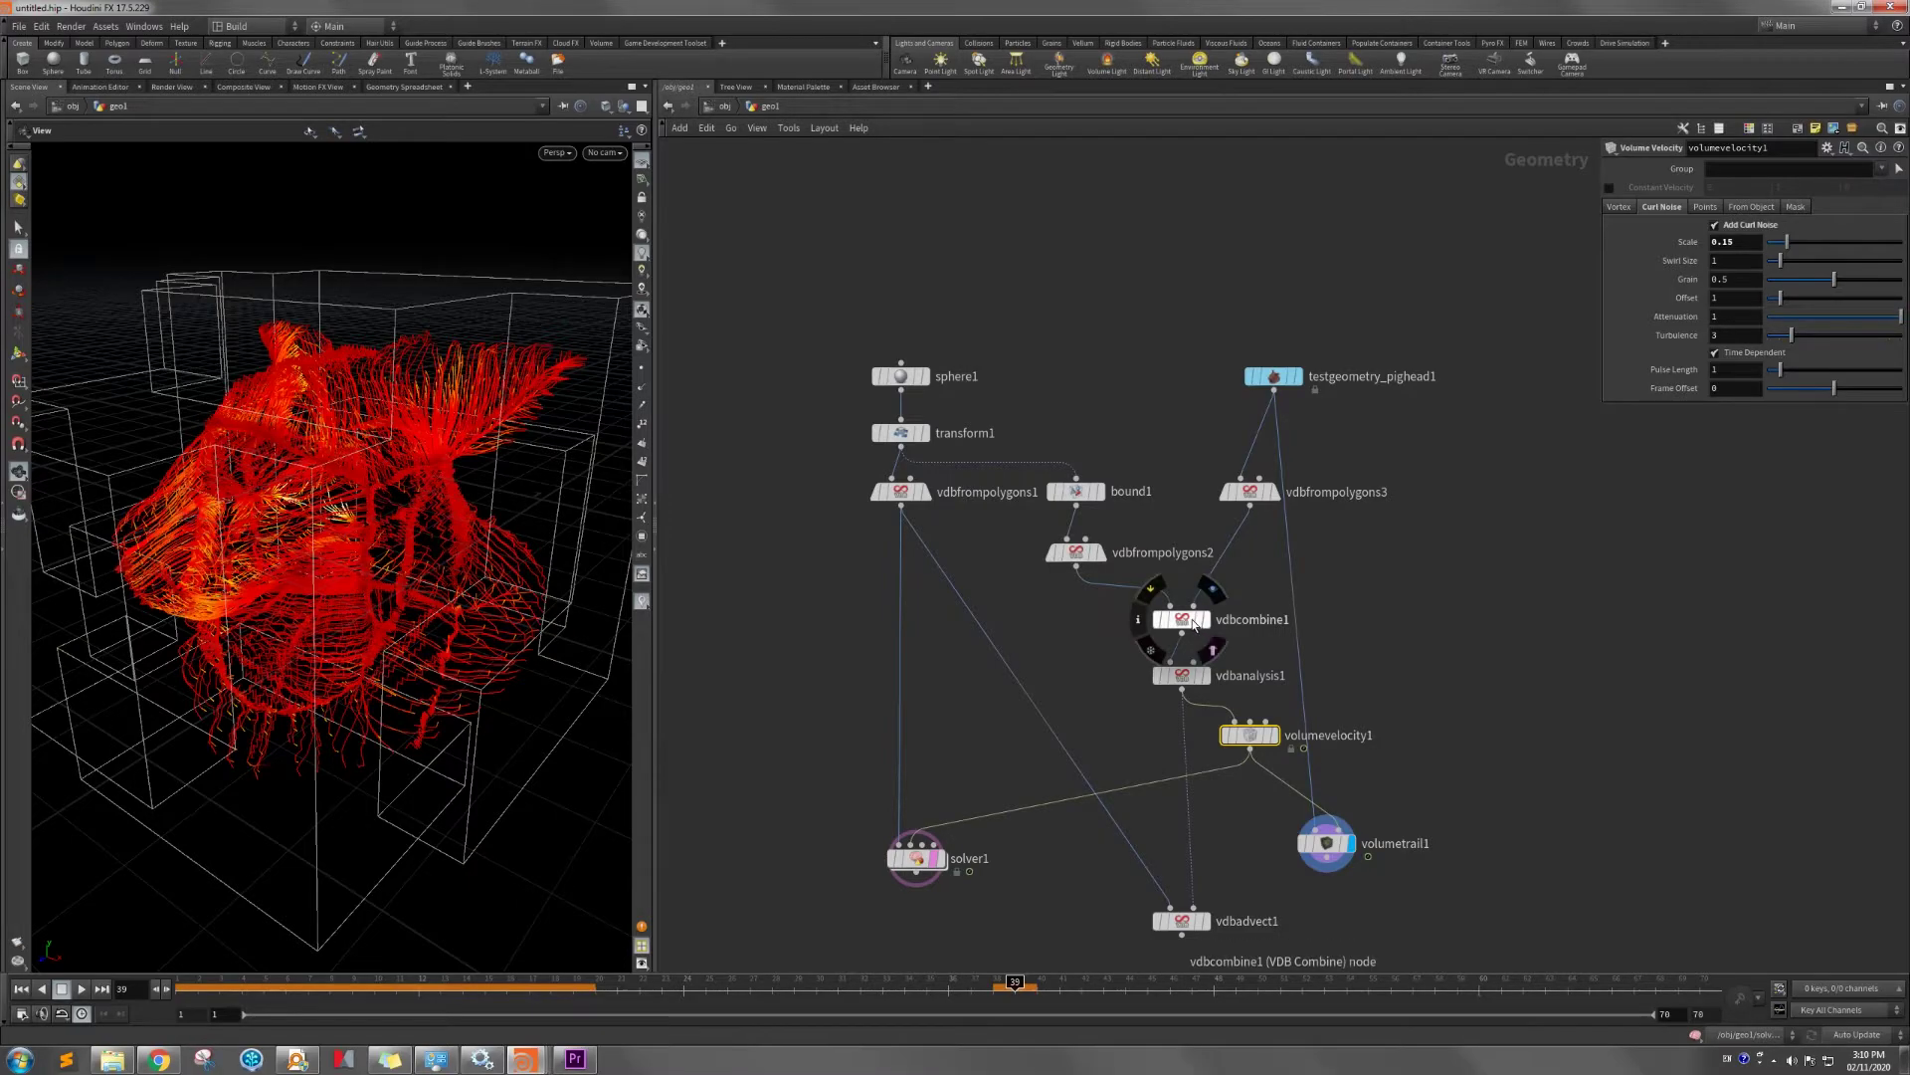
Set vdbanalysis1's output name to a custom name and enter vel.
left_click(1182, 675)
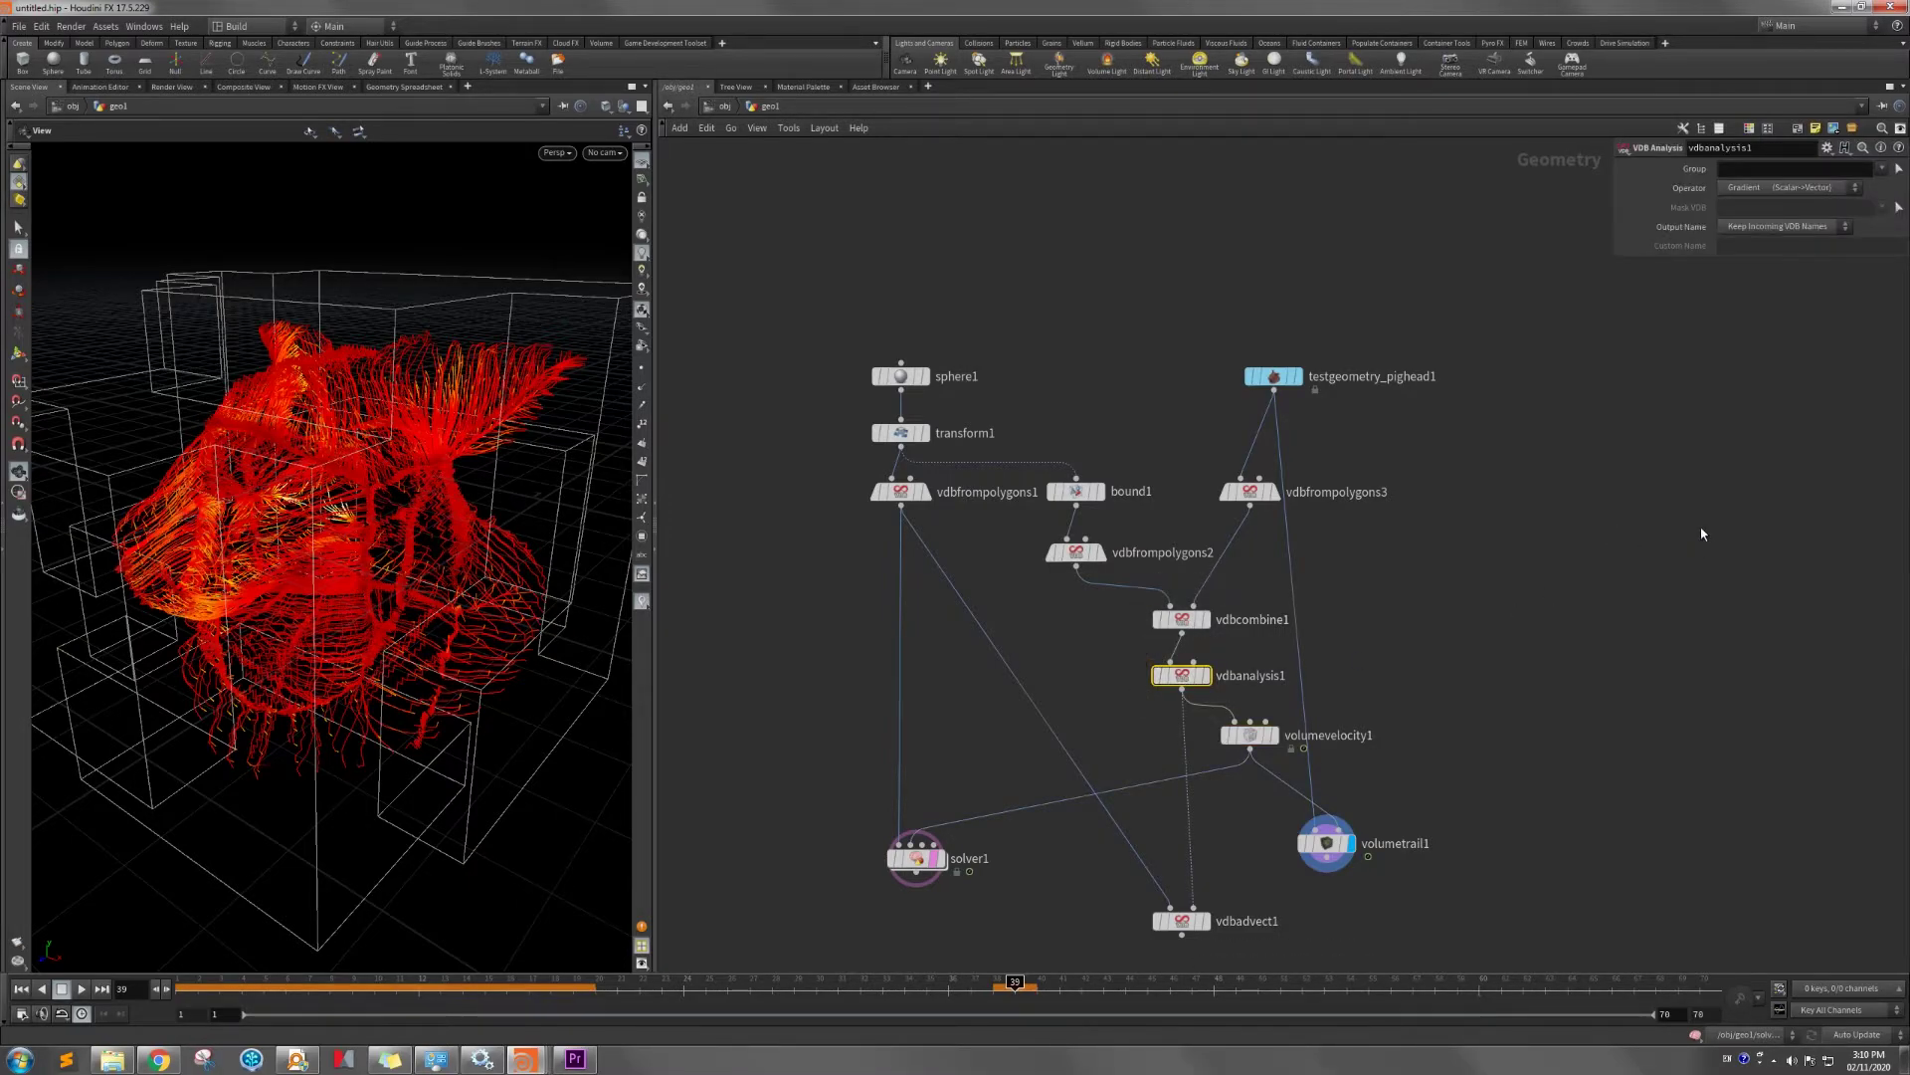
left_click(1781, 225)
left_click(1756, 272)
left_click(1747, 247)
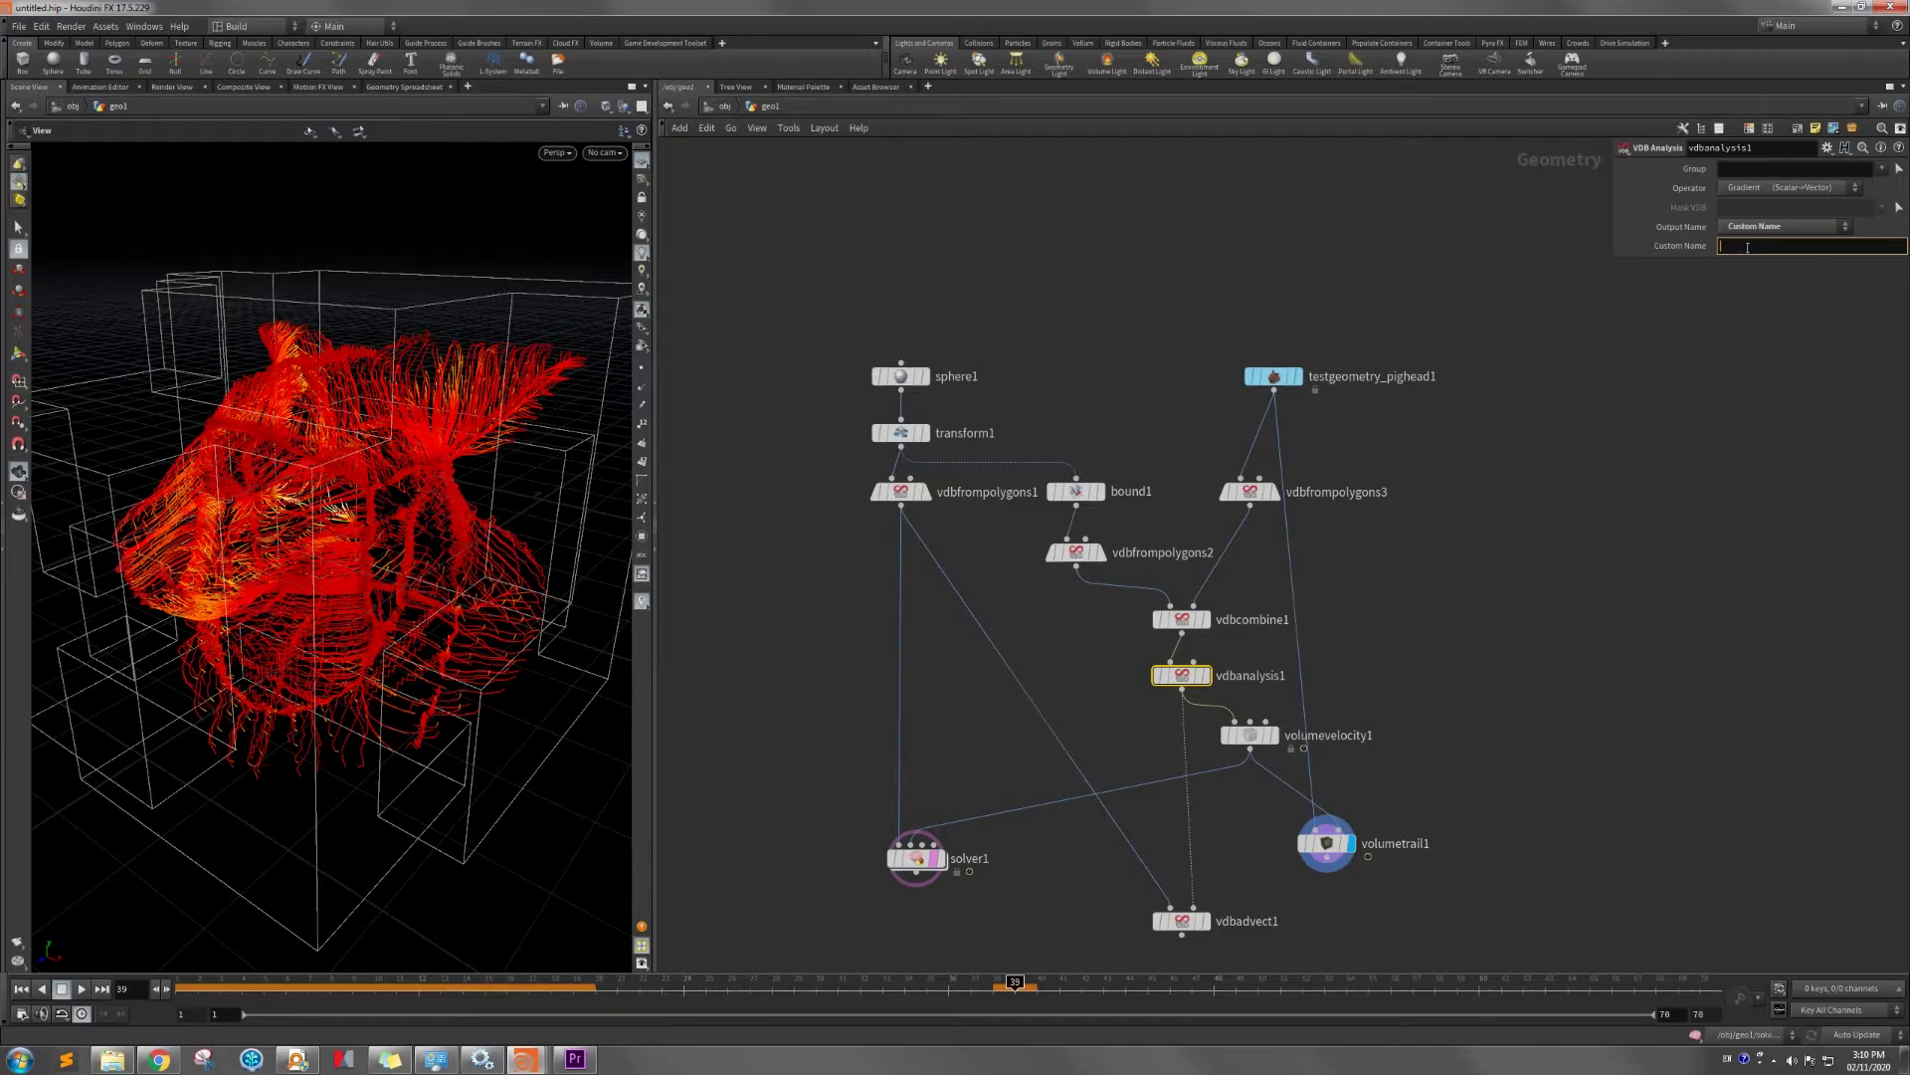
type("vel")
key("Return")
Set the point velocity attribute of the Volume Velocity node to vel.
left_click(1252, 738)
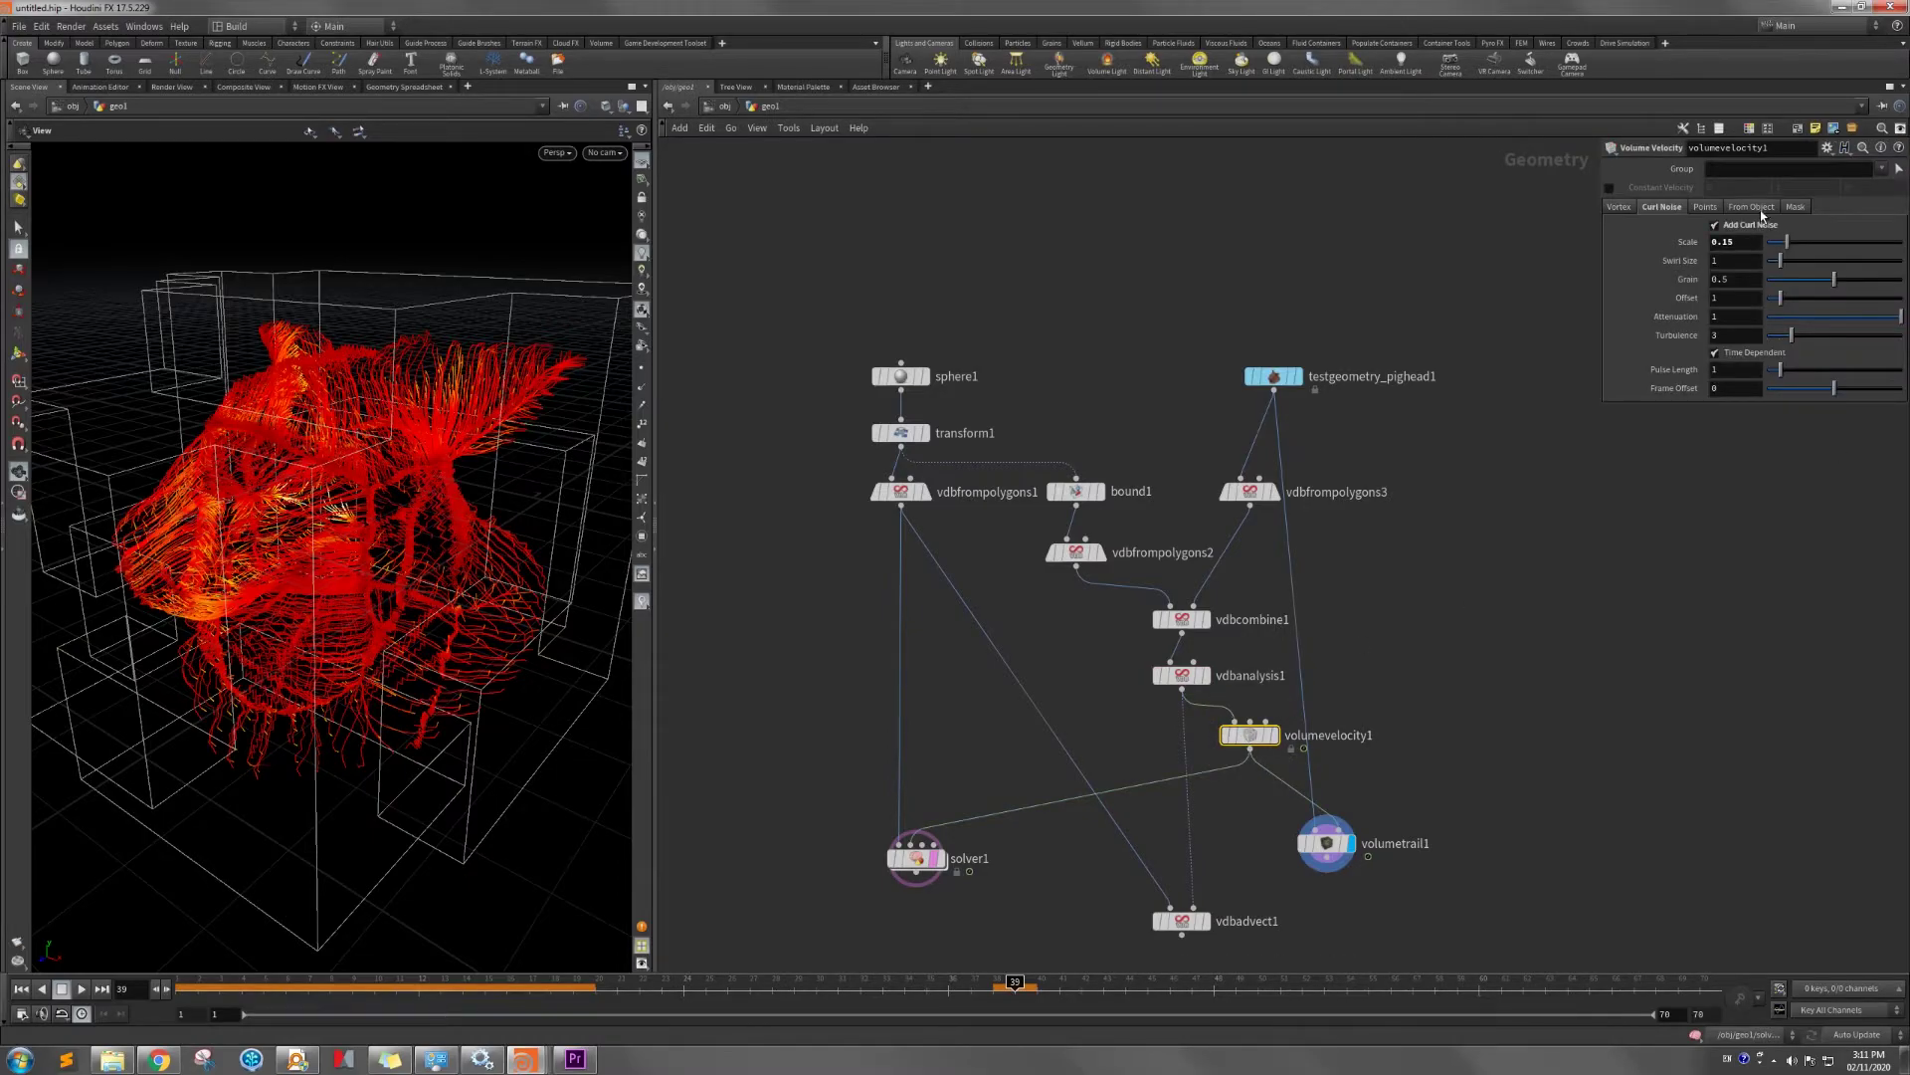
left_click(1705, 207)
left_click(1759, 260)
type("vel")
key("Return")
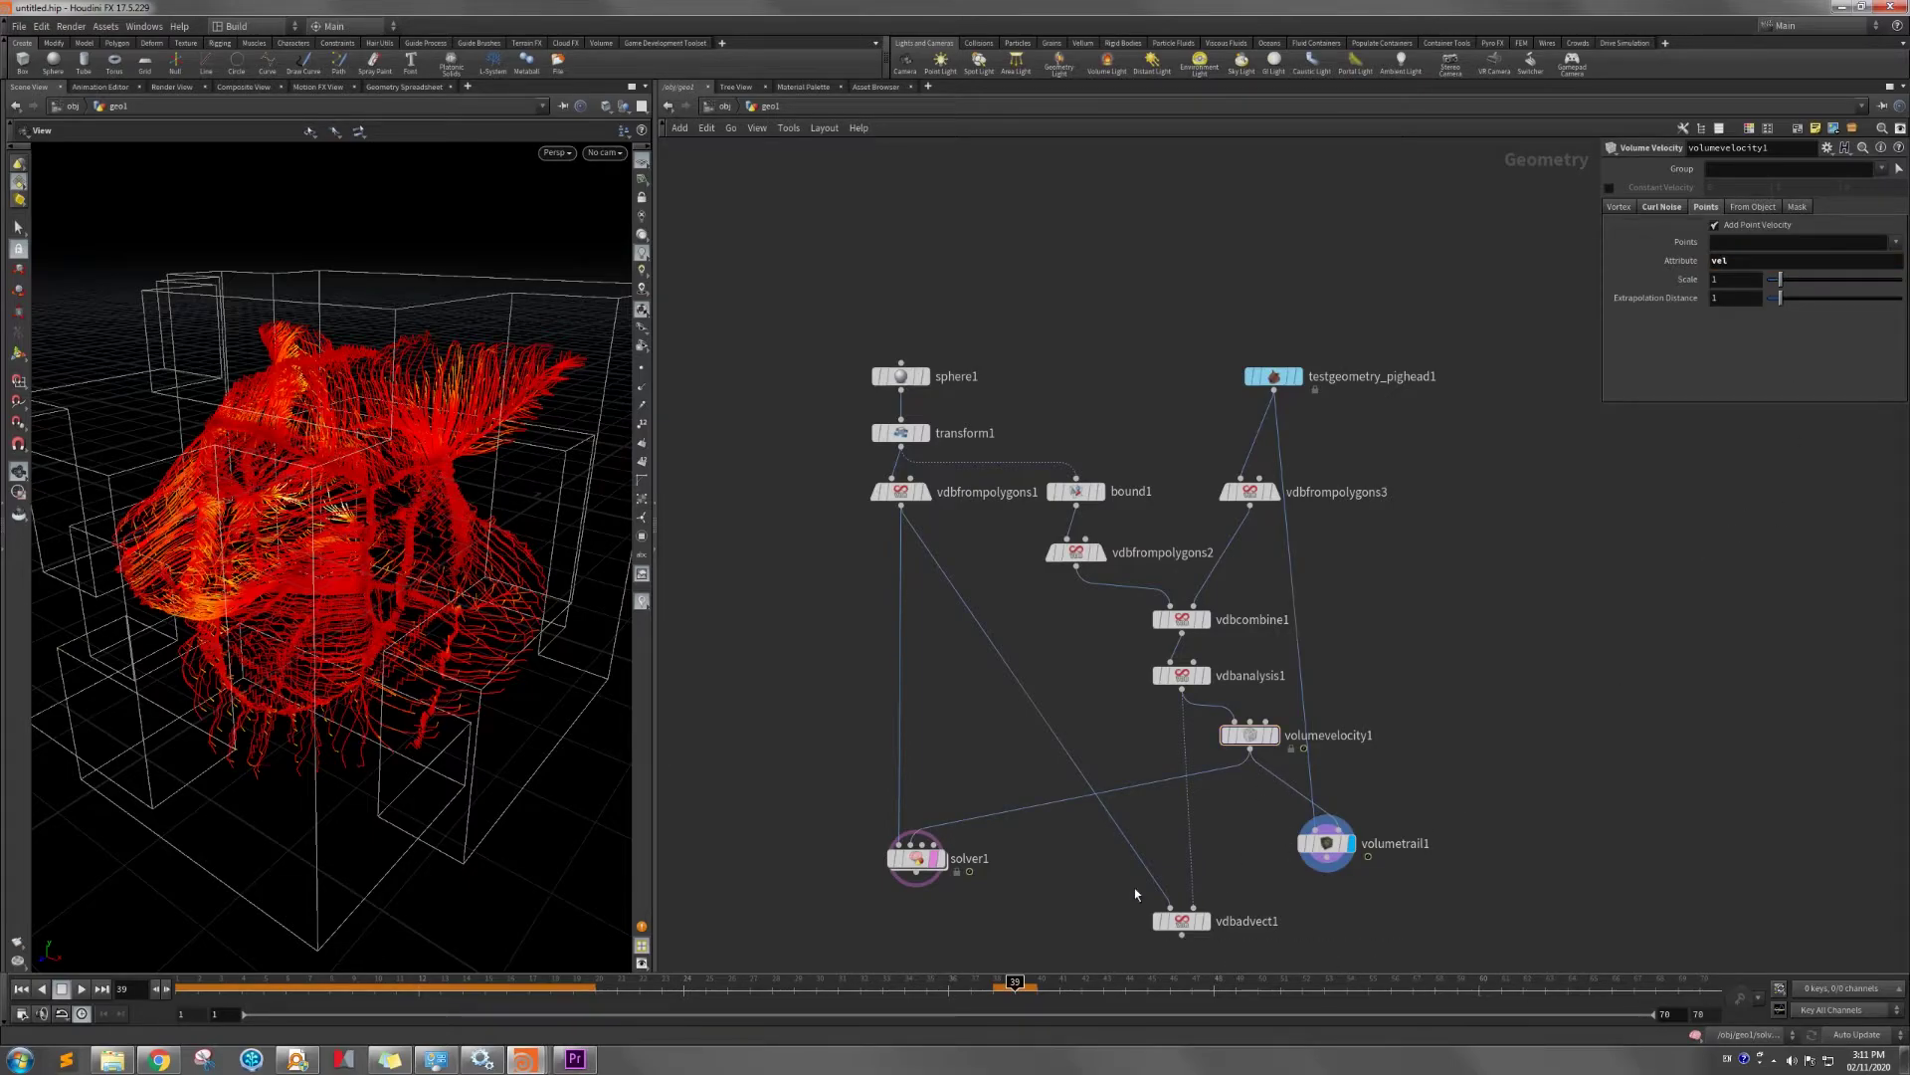
Display solver1 and play its simulation from the first frame to review the curl-noise morph.
left_click(933, 860)
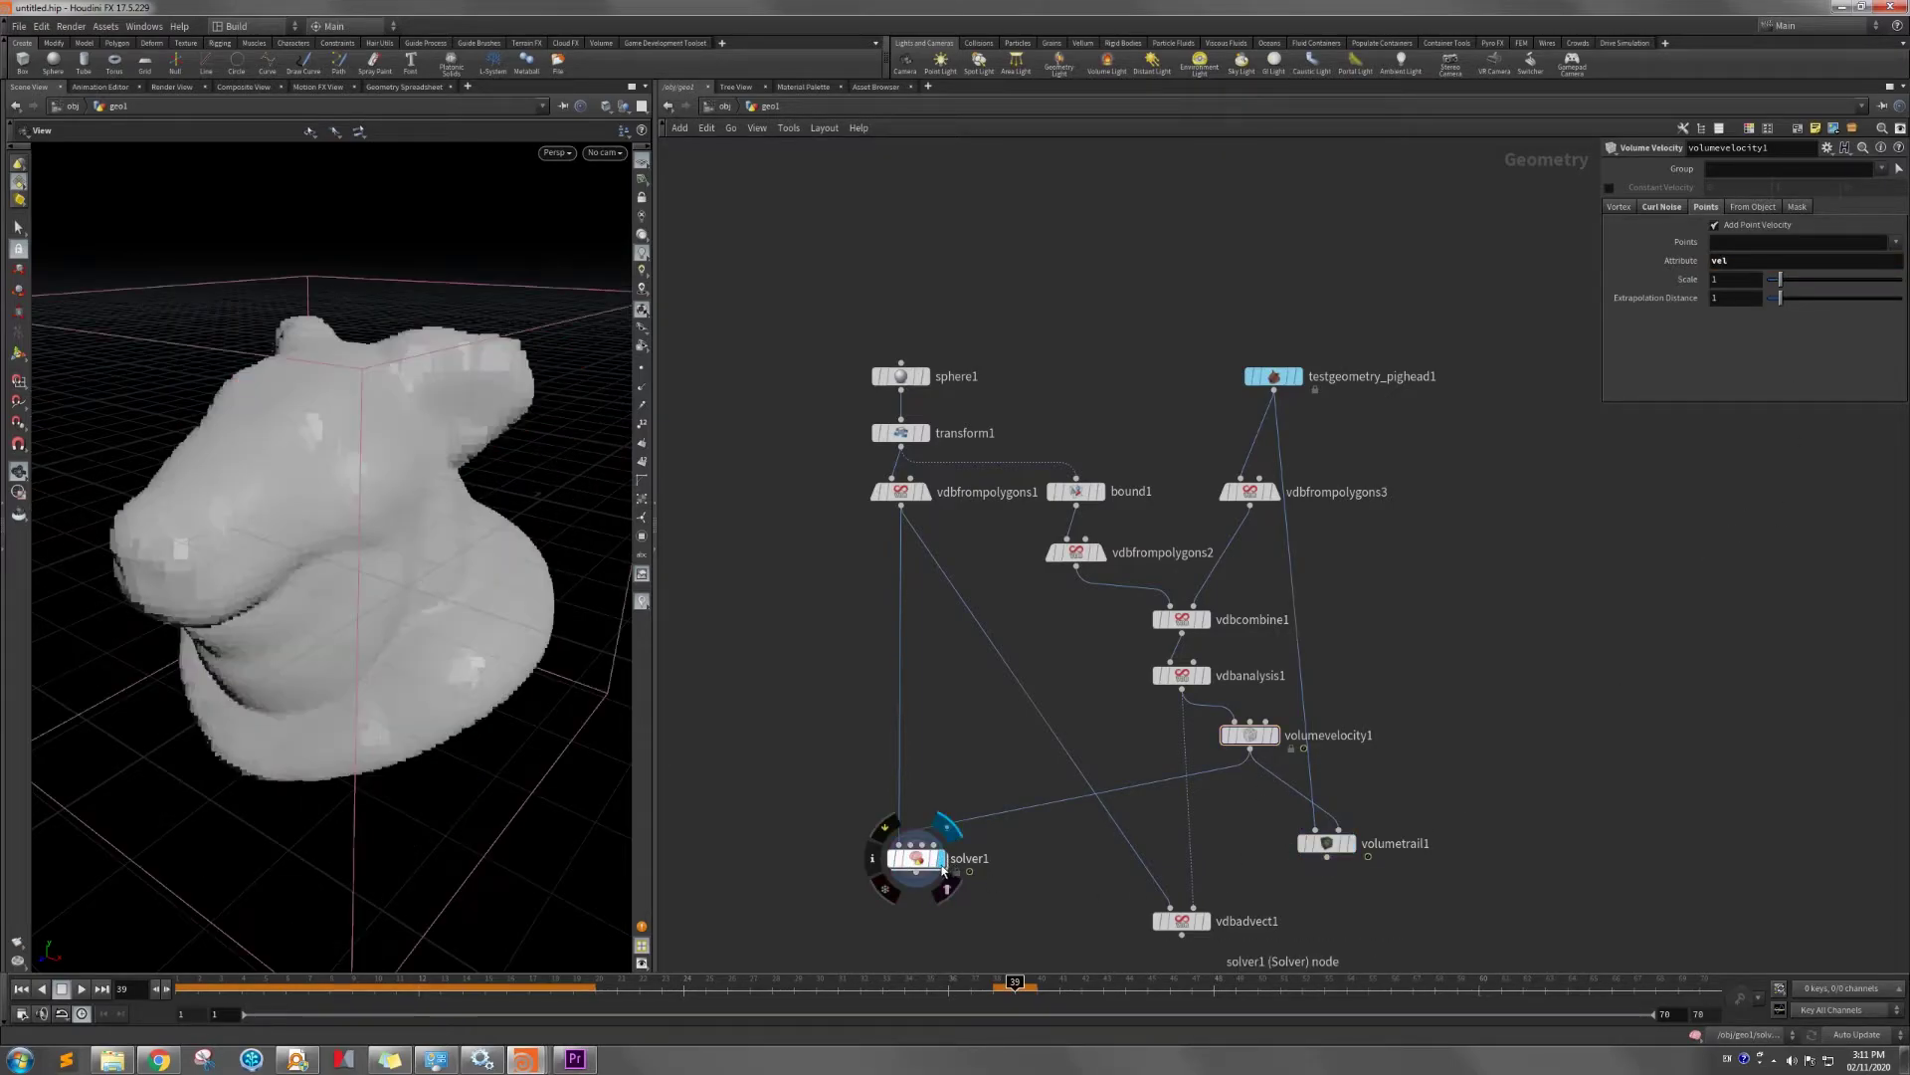
left_click(919, 861)
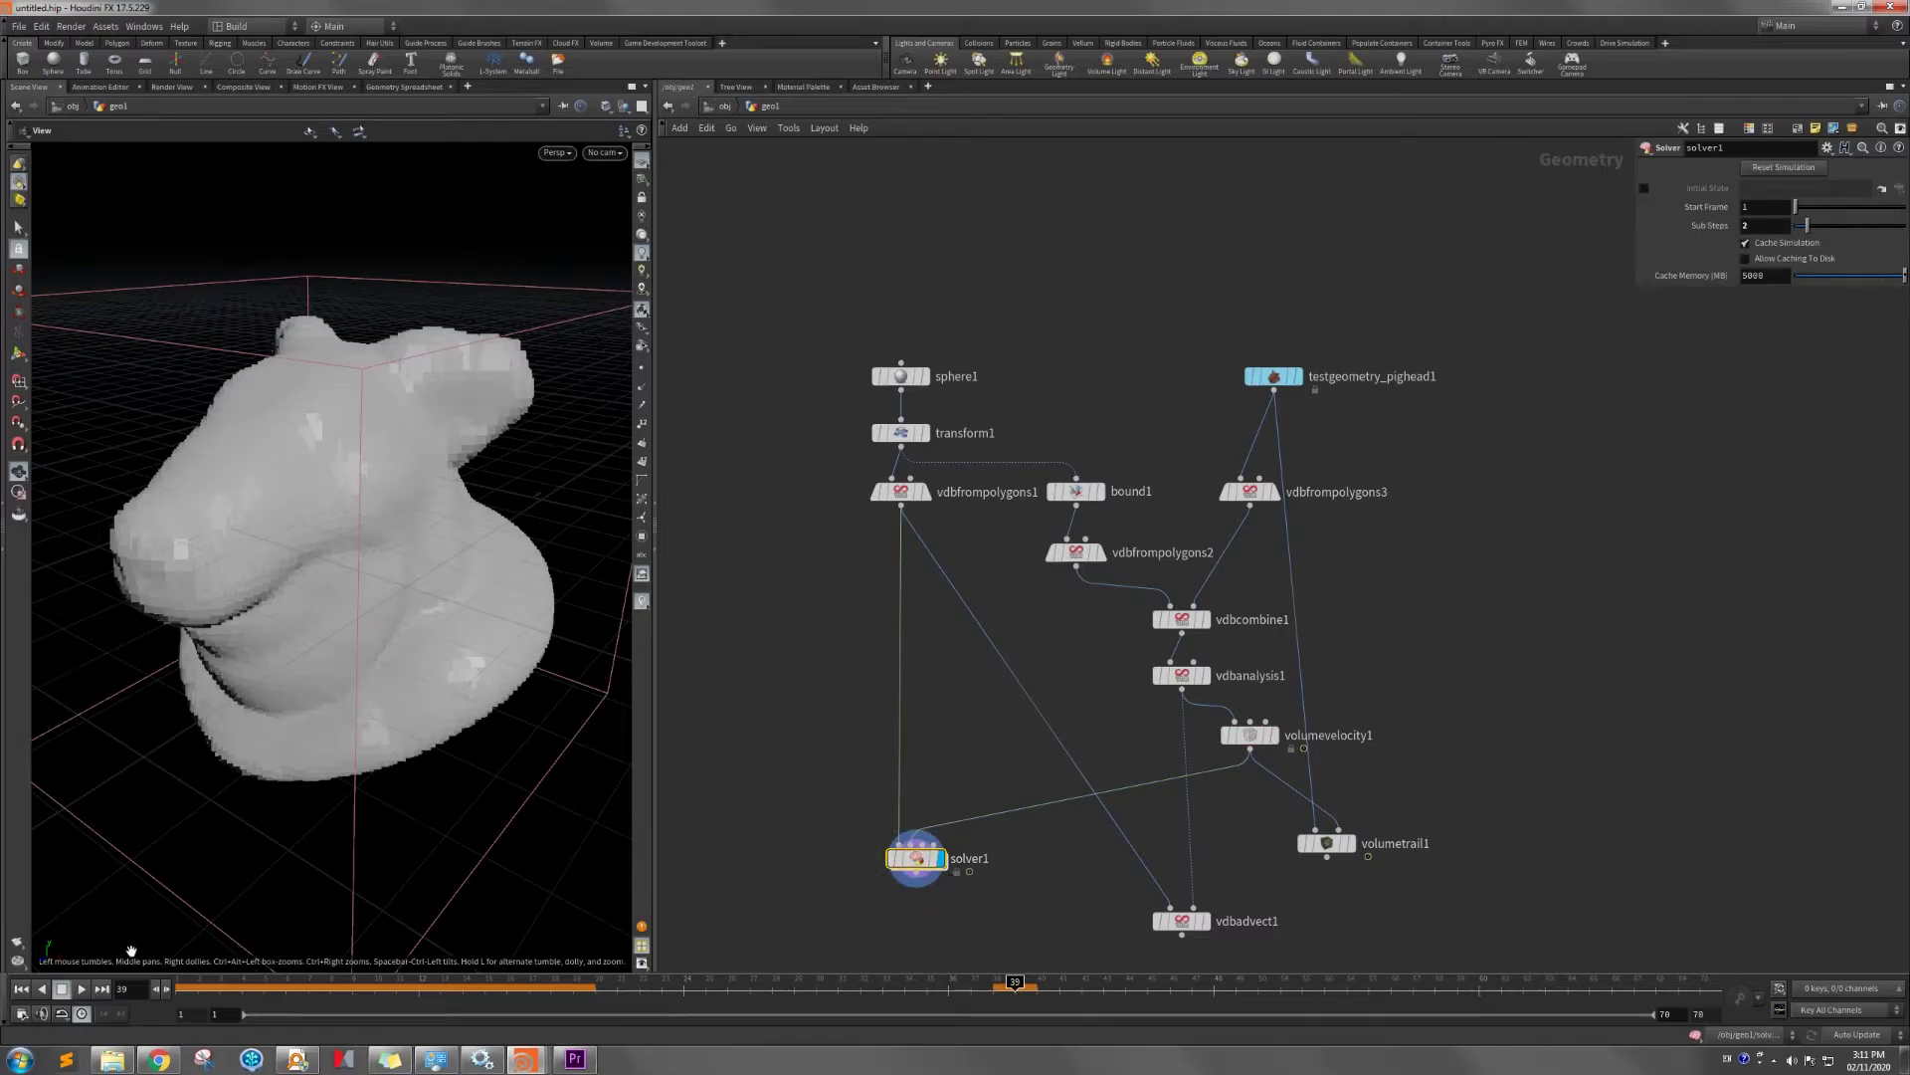
left_click(21, 988)
left_click(81, 988)
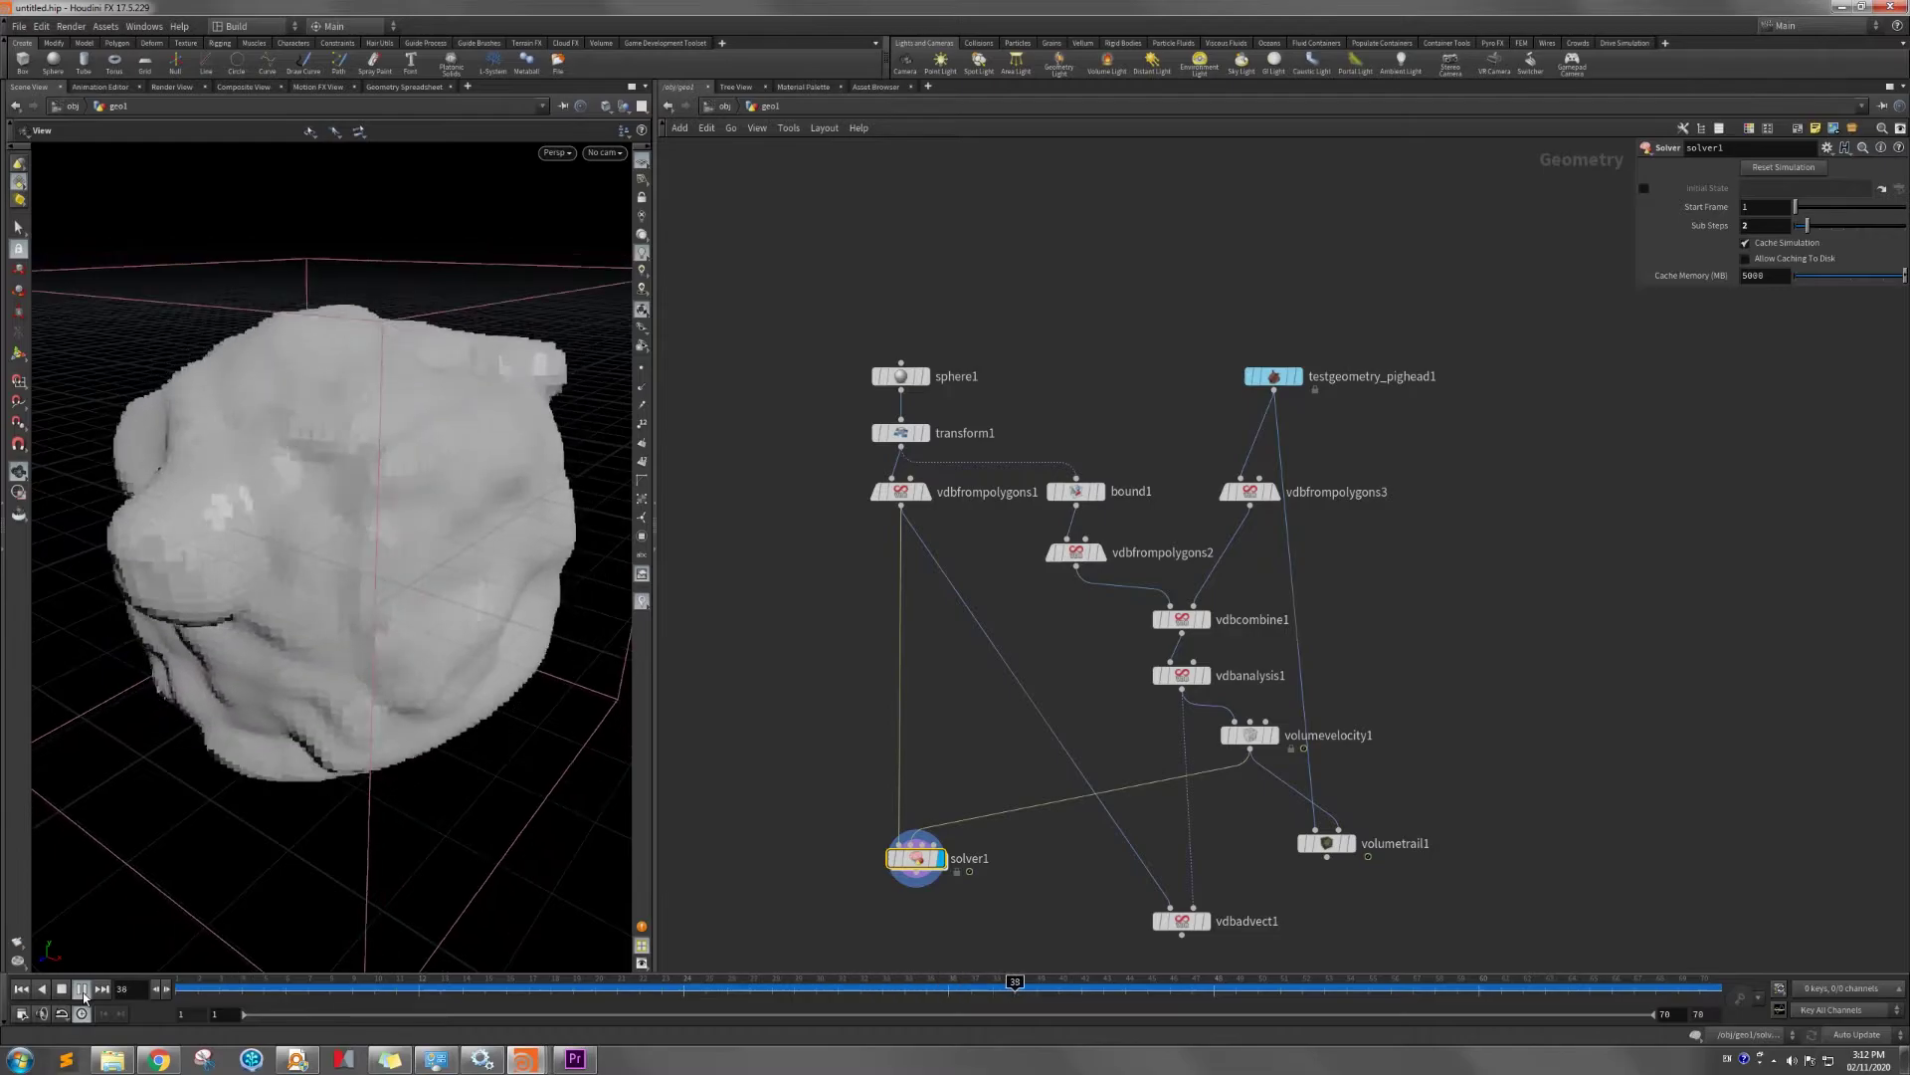
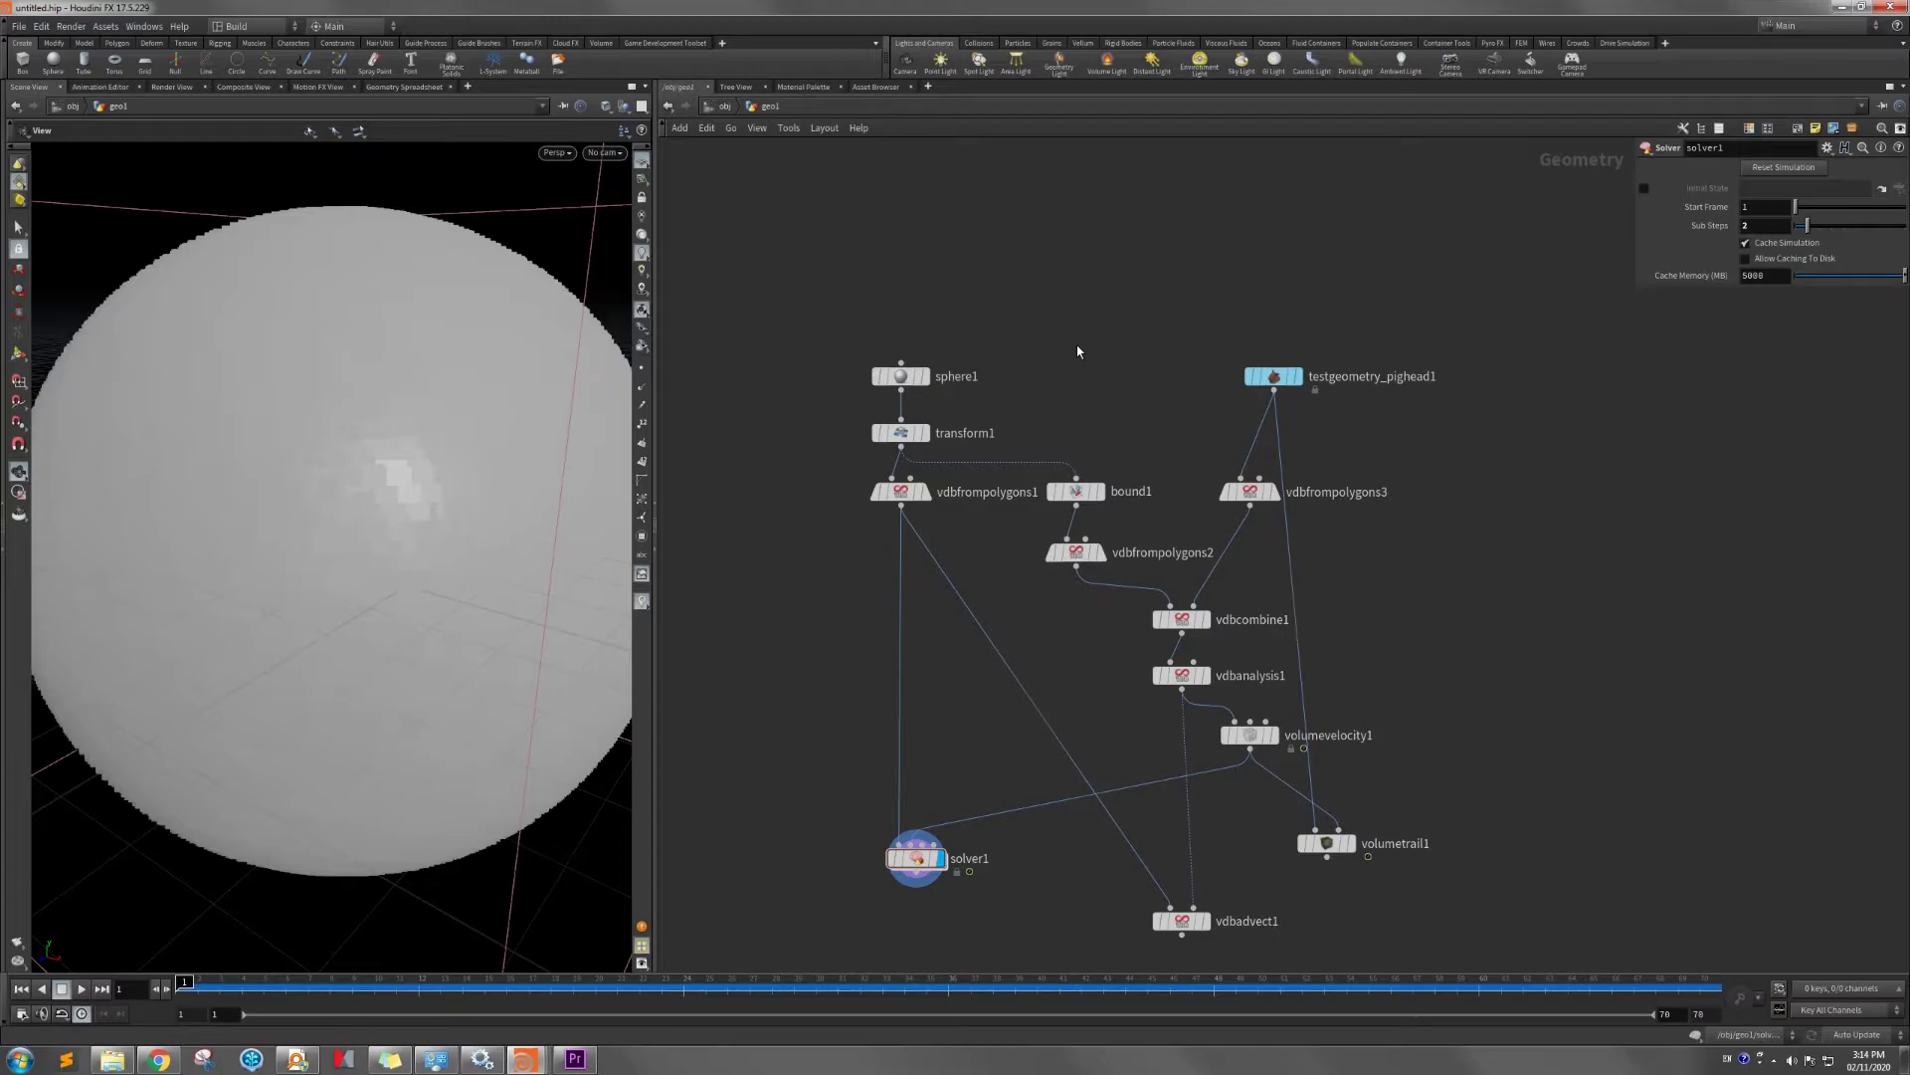
Set the uniform scale of transform1 to 0.5 to shrink the source sphere.
left_click(896, 376)
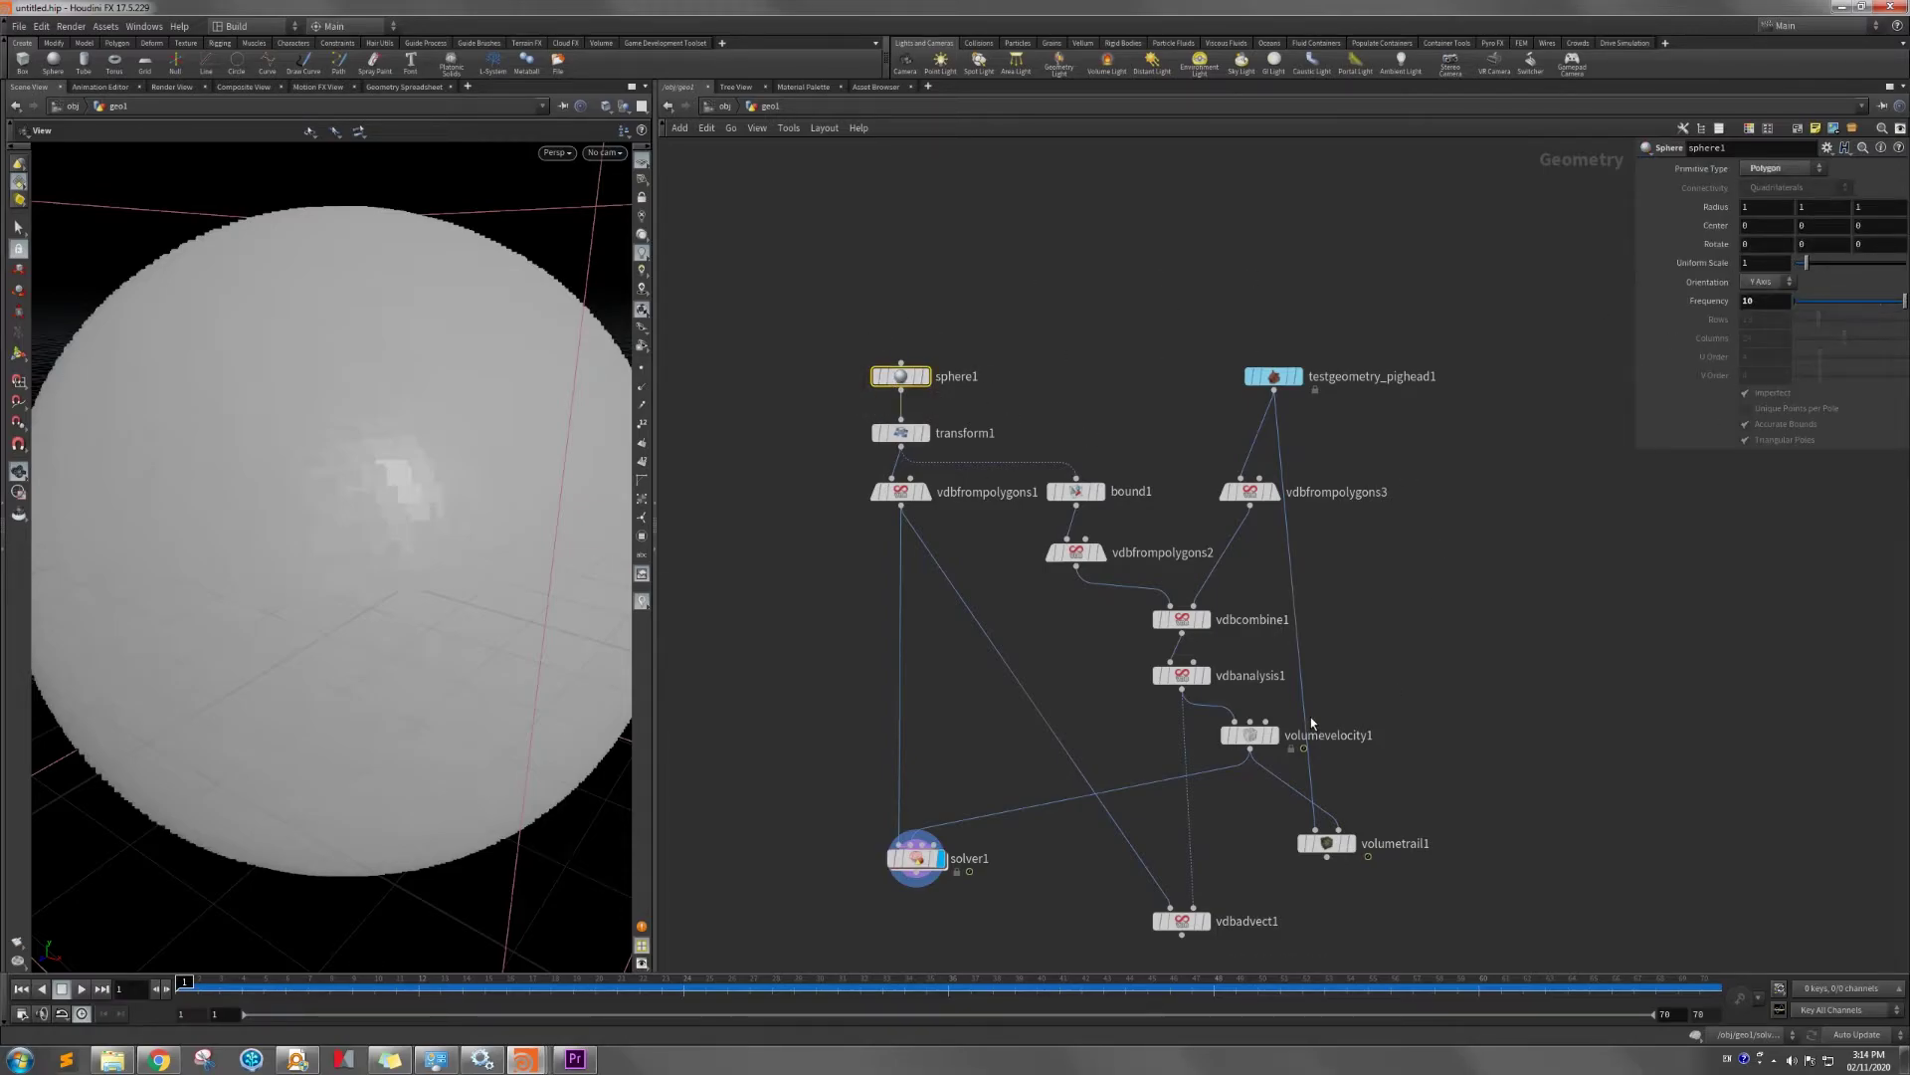
middle_click_drag(1115, 424, 1152, 349)
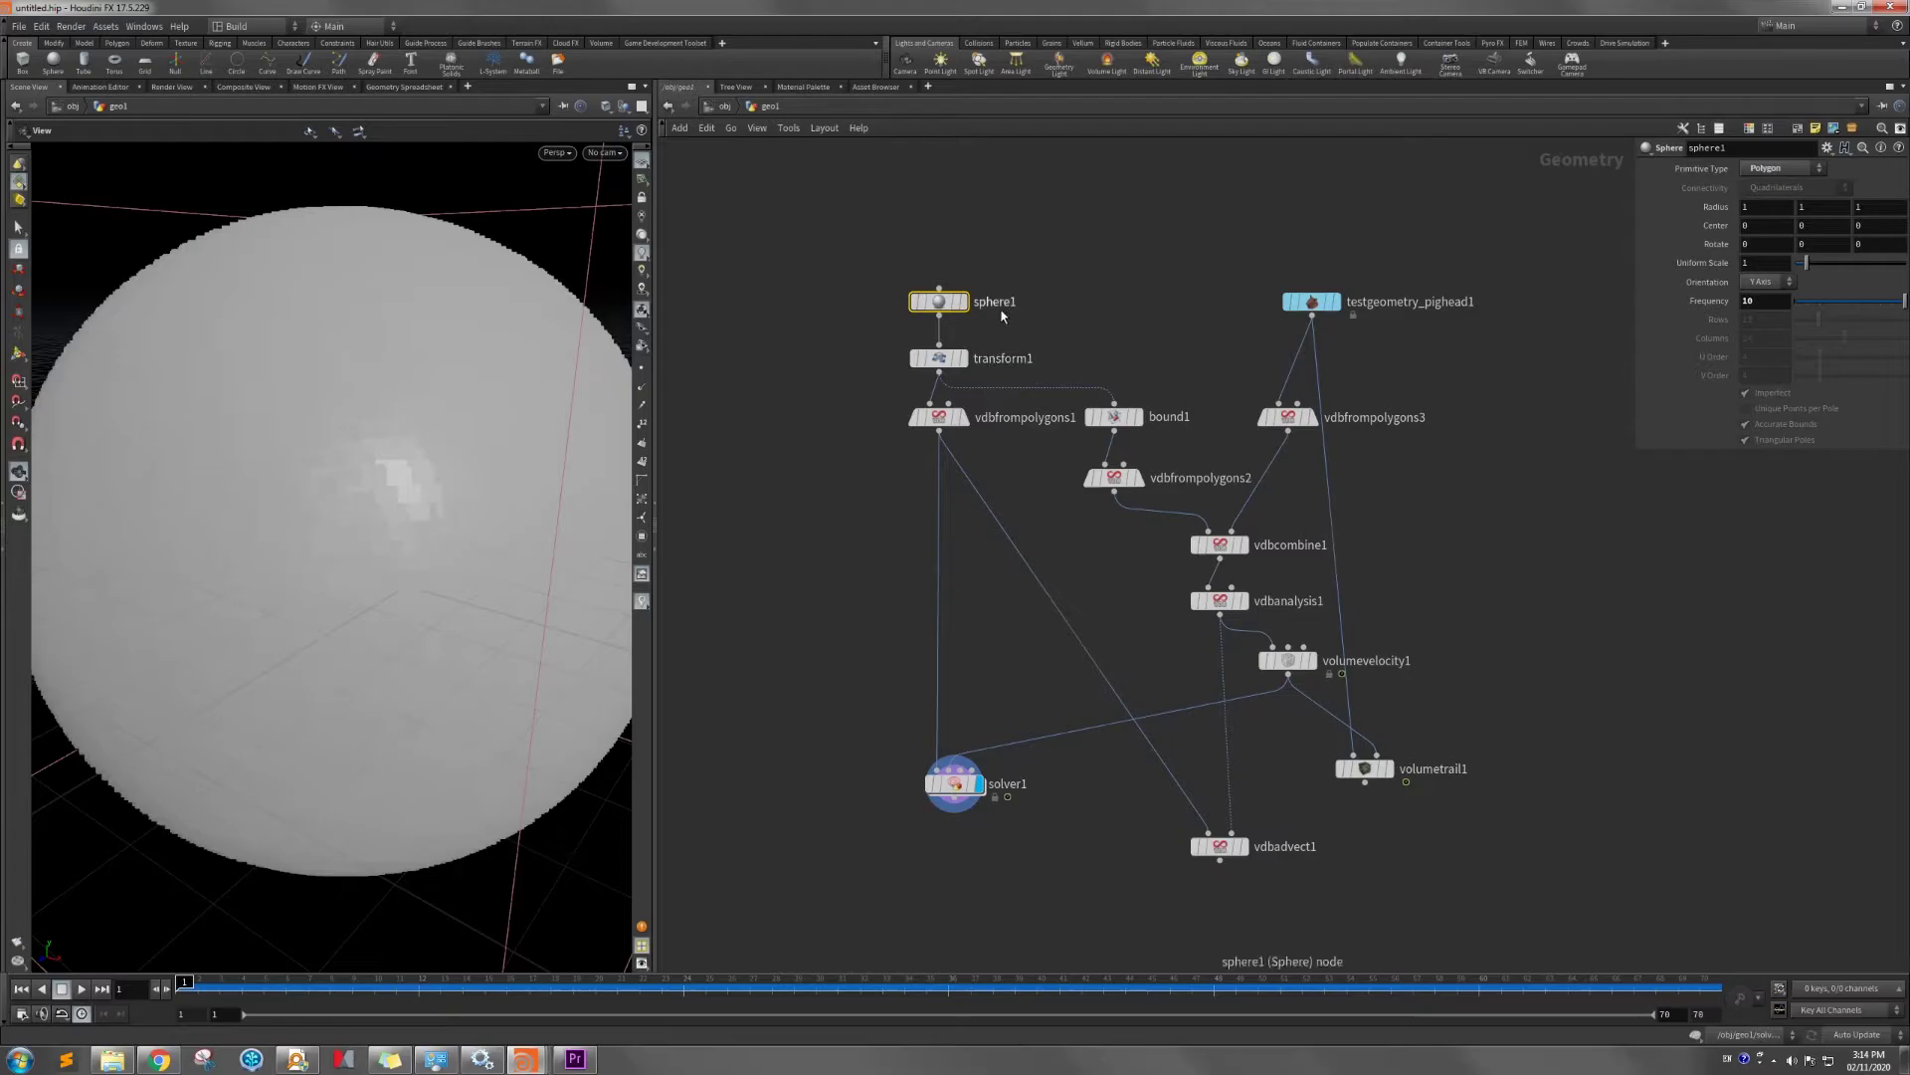
left_click(965, 303)
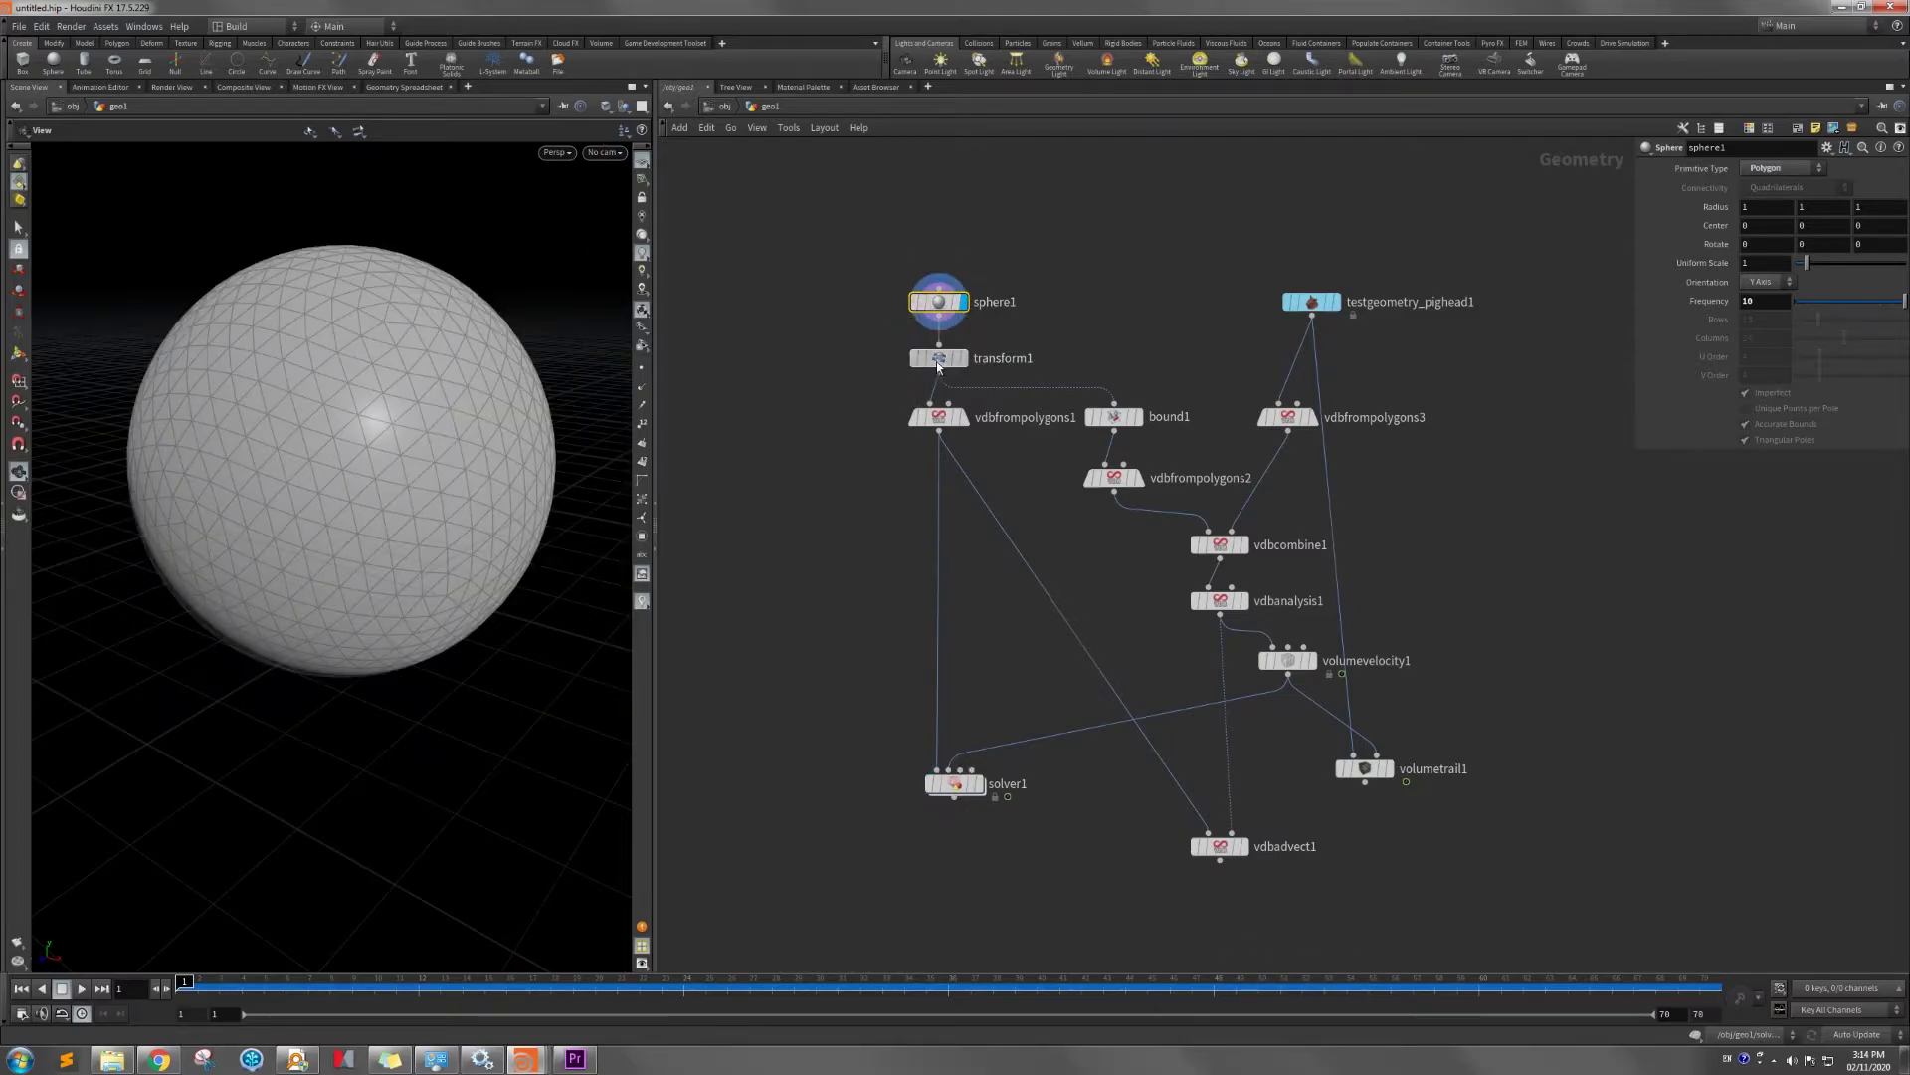
left_click(938, 359)
left_click(1703, 301)
type("0")
key("Return")
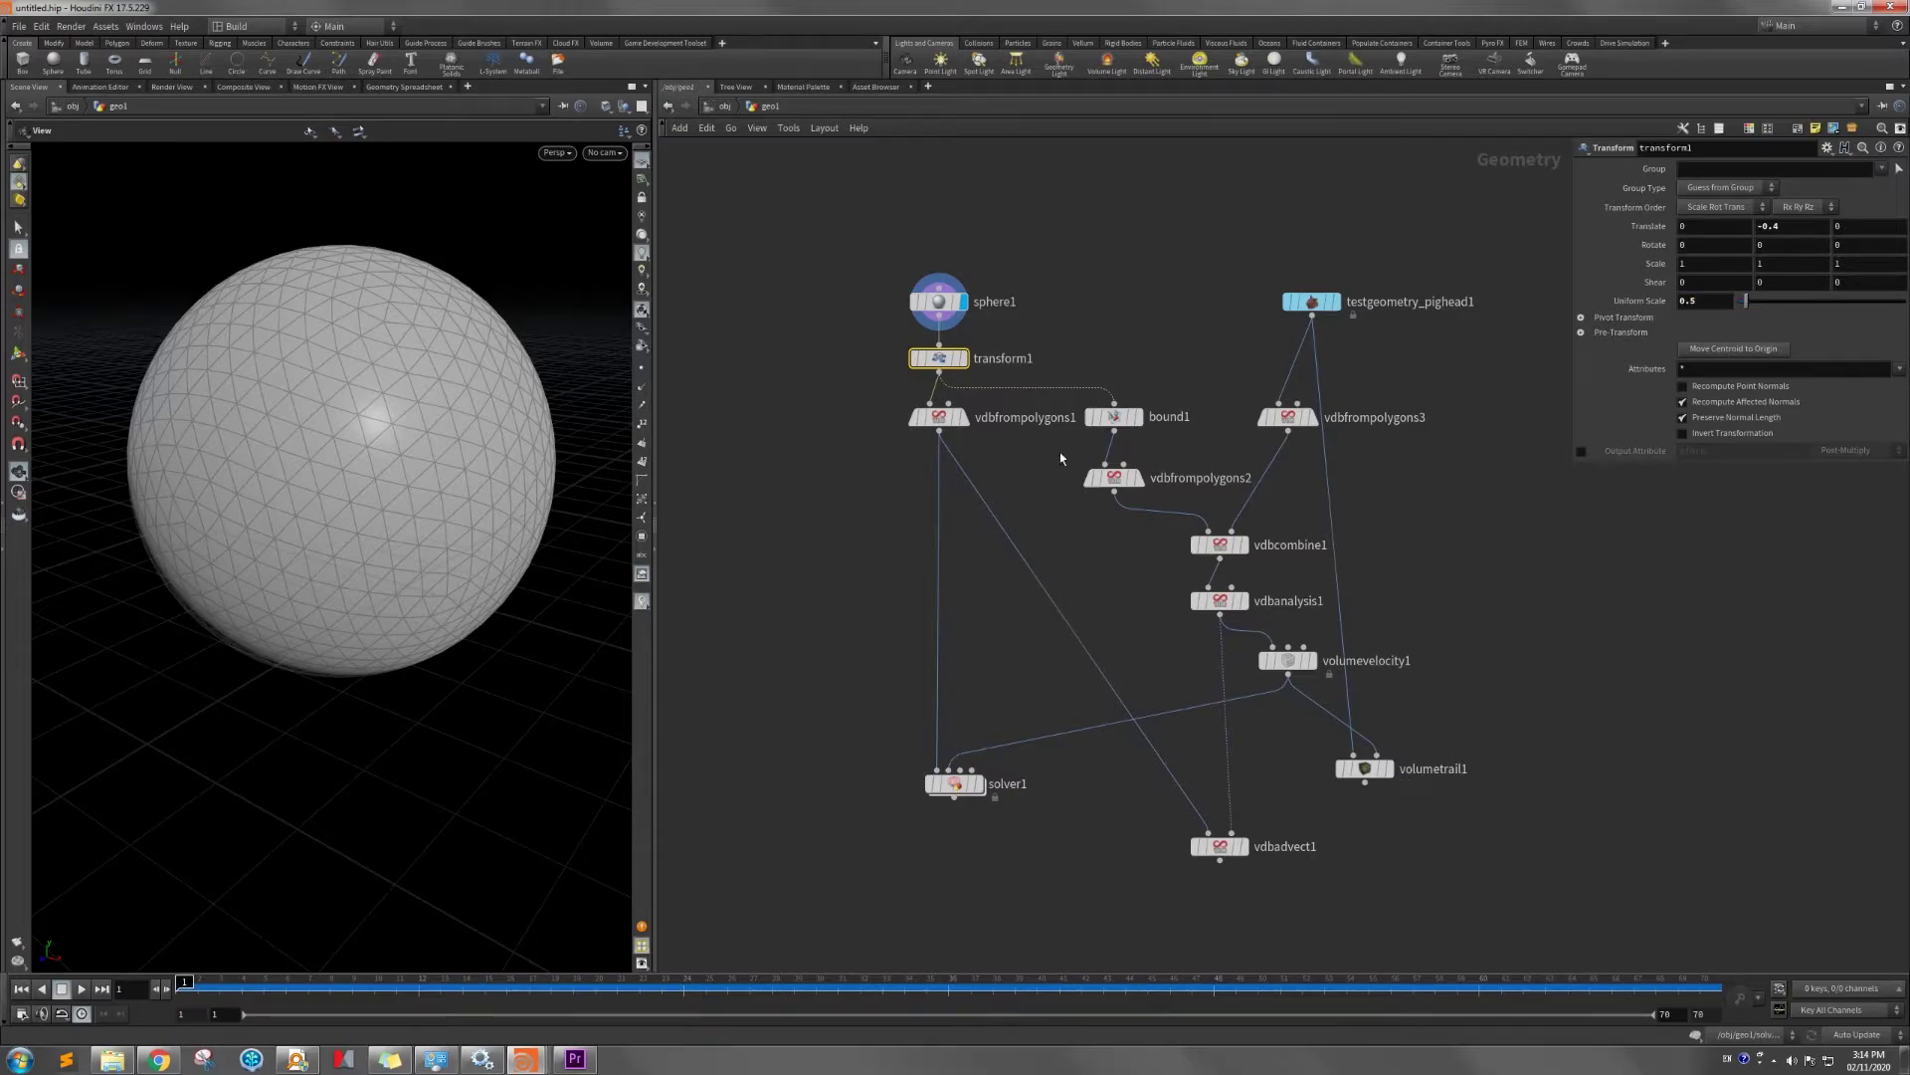
Display transform1 with testgeometry_pighead1 shown as a template overlay, and view the sphere inside the head.
left_click(963, 358)
left_click(1332, 306)
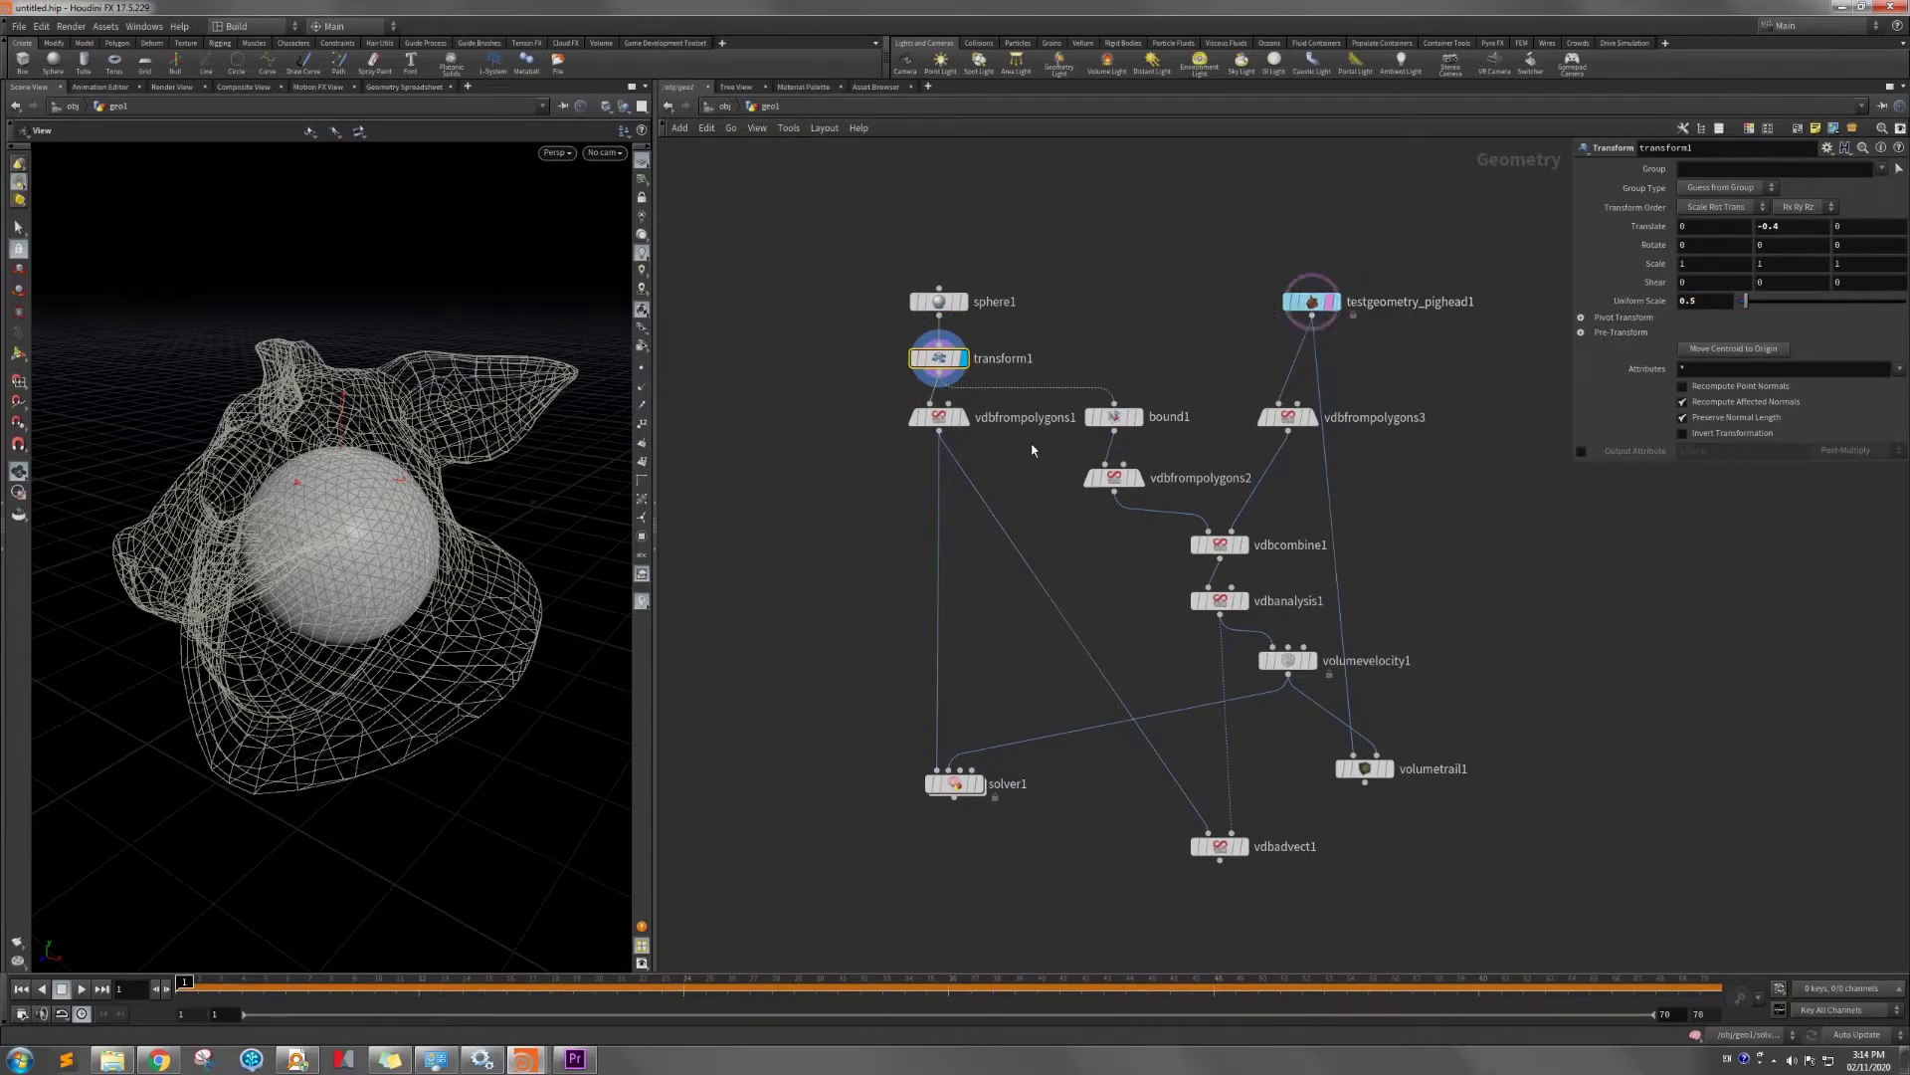
left_click_drag(546, 514, 478, 515)
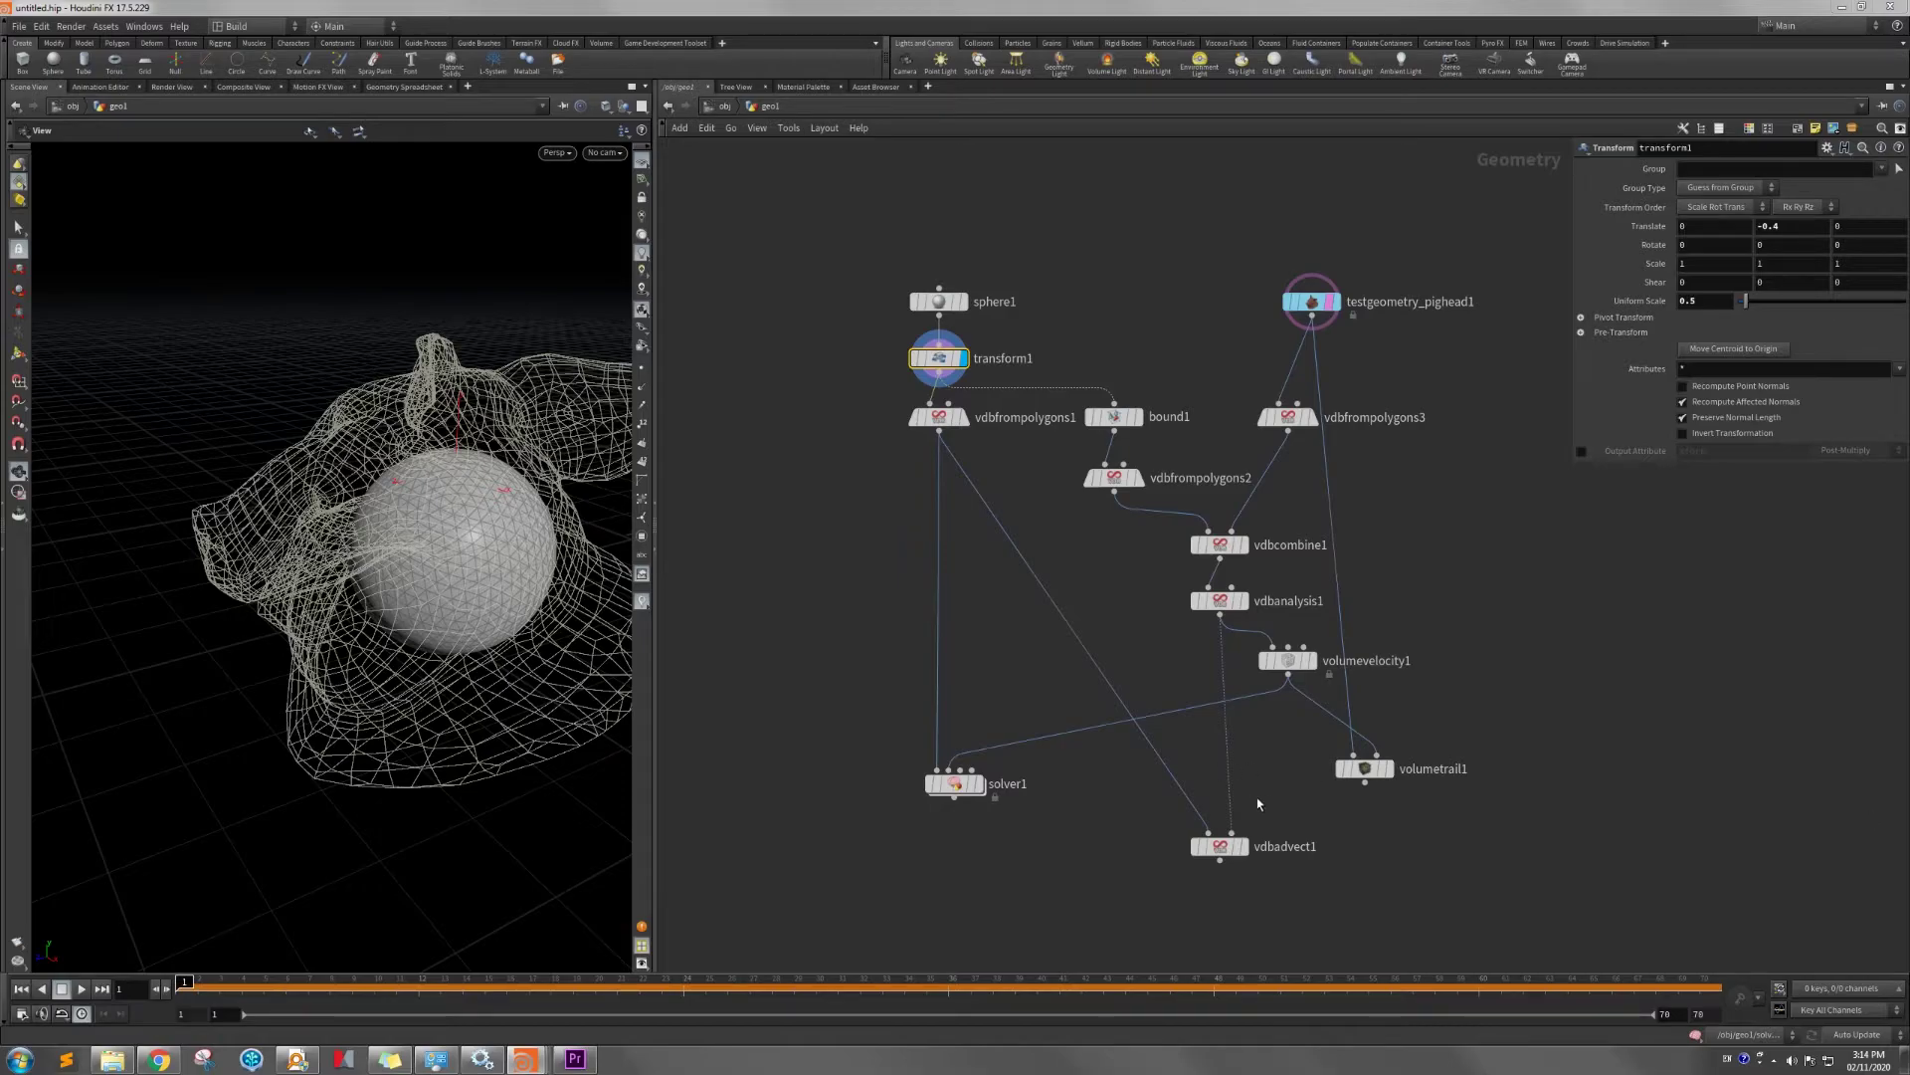
Delete the bound1 node so that transform1 feeds vdbfrompolygons2 directly.
middle_click_drag(1079, 545, 1032, 586)
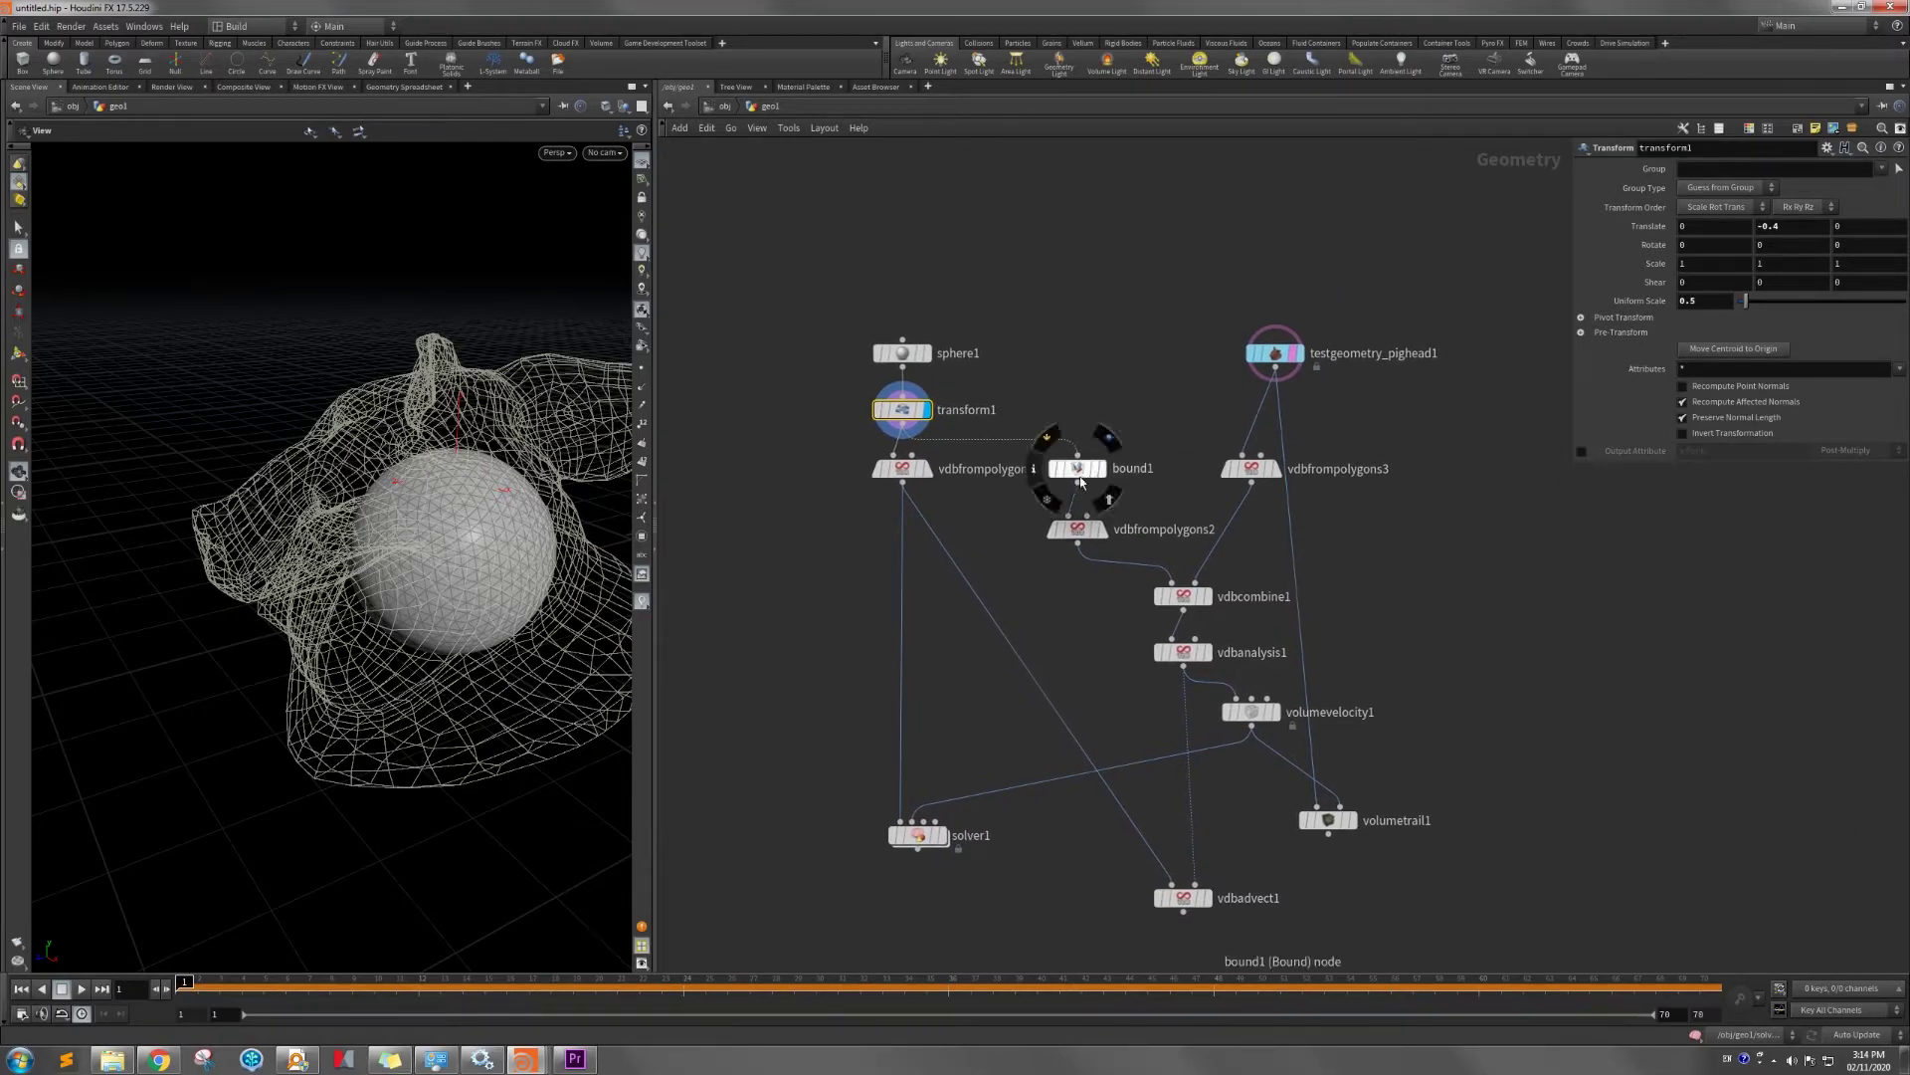
left_click(1079, 469)
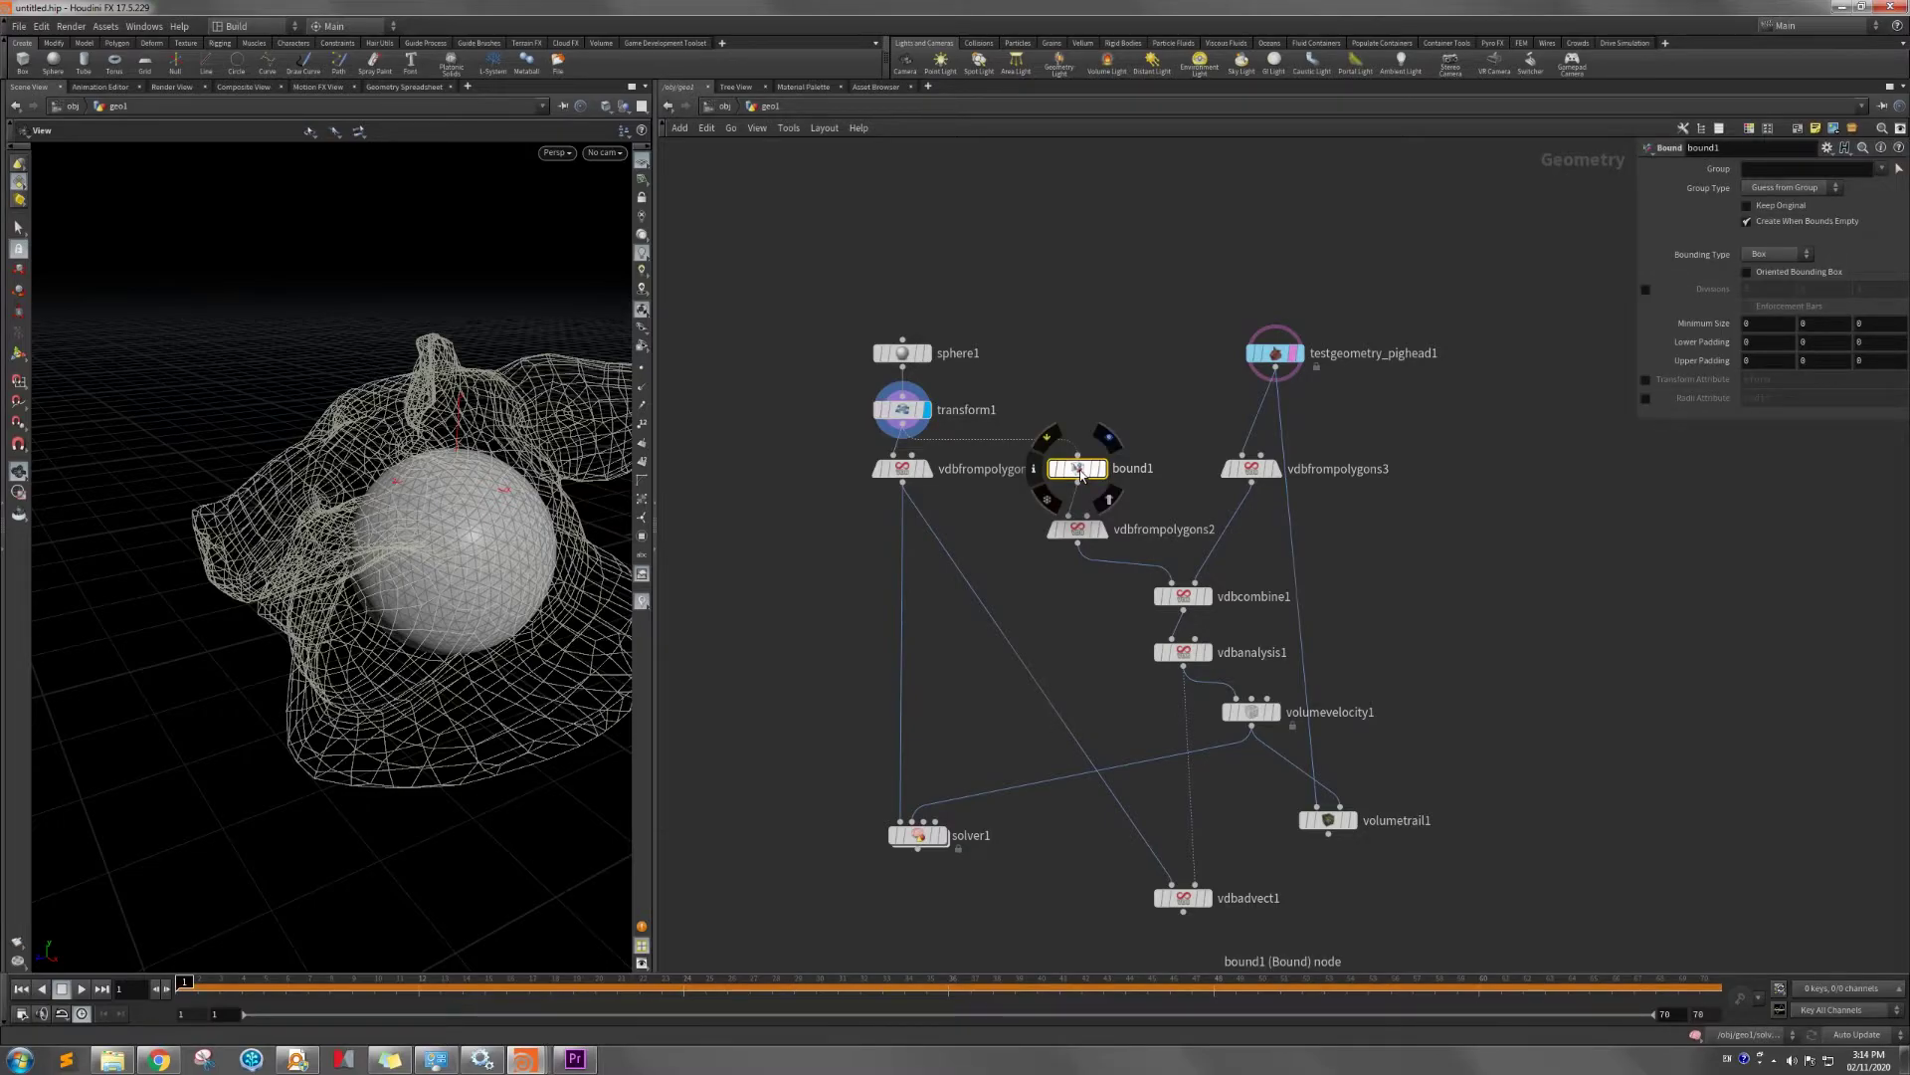
key("Delete")
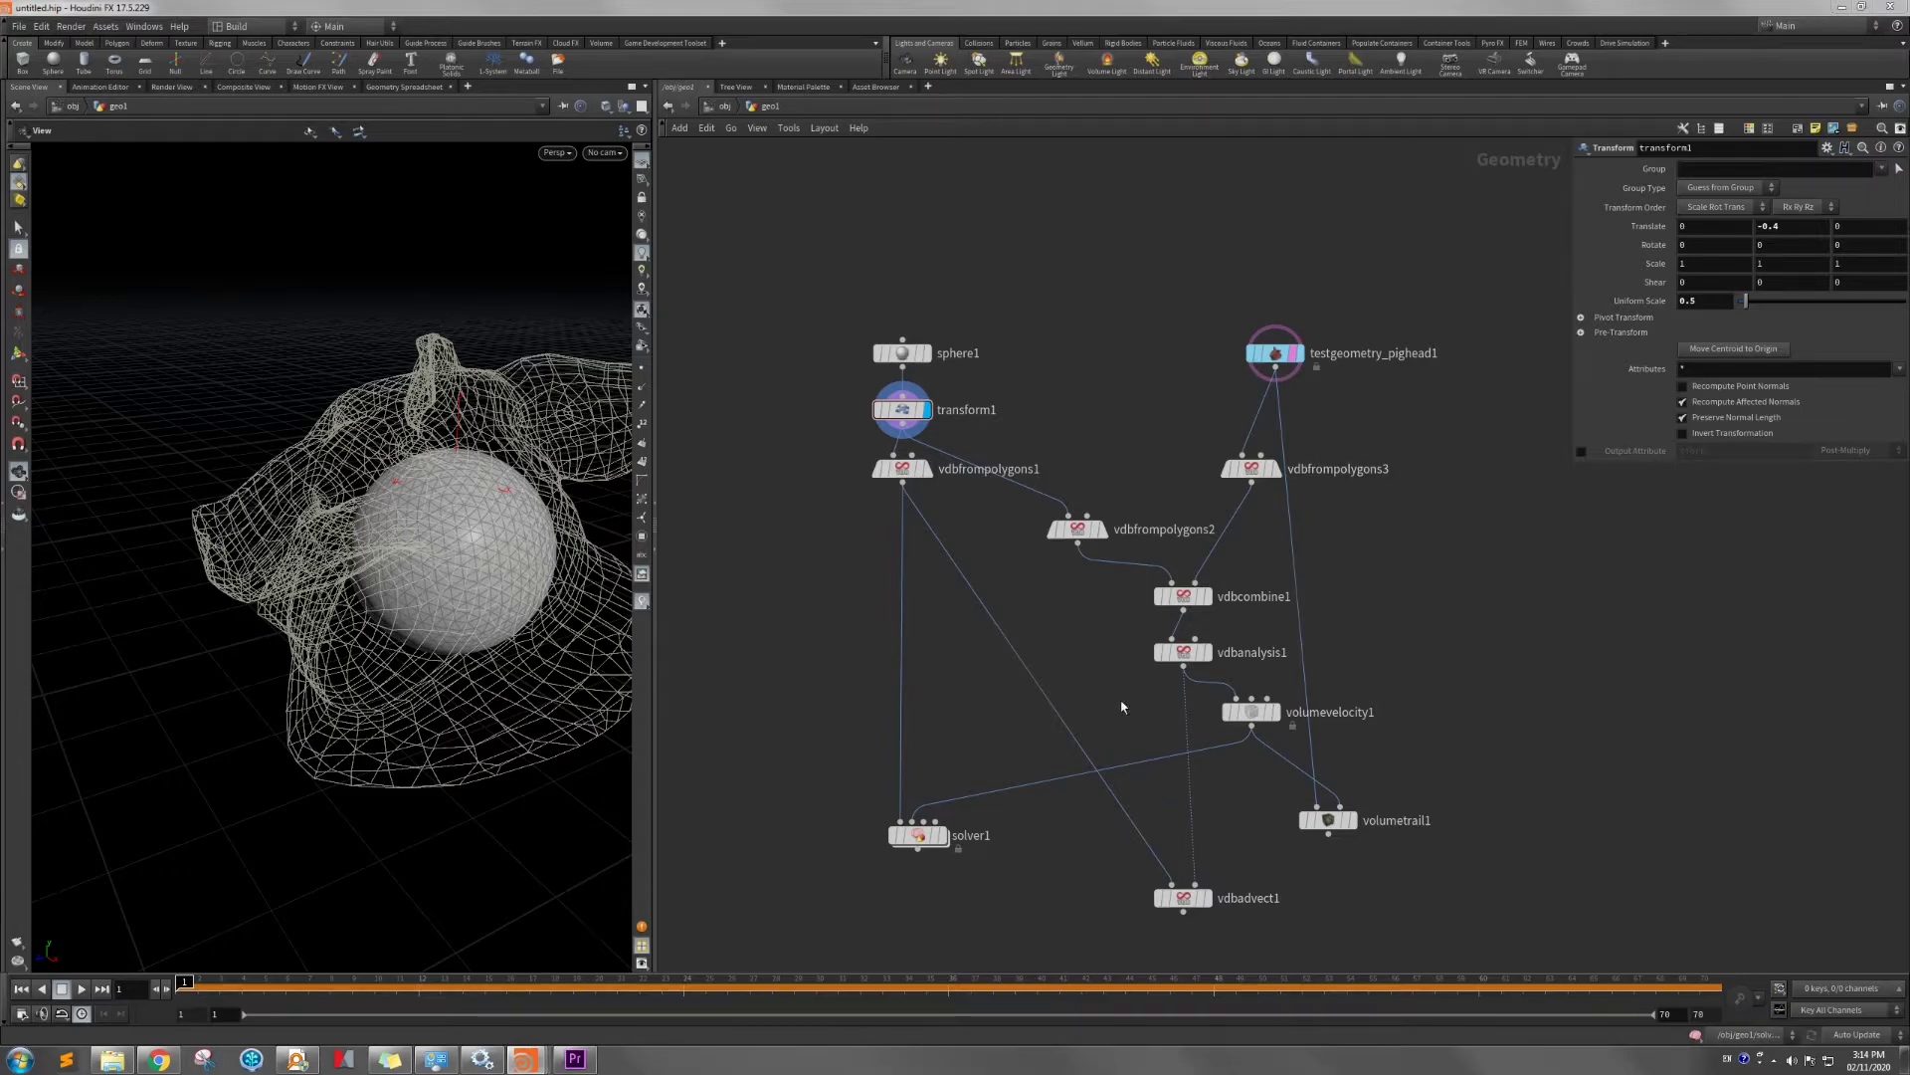
Rearrange vdbfrompolygons2, the pig head, vdbfrompolygons3 and vdbcombine1 into a tidier layout.
left_click_drag(1087, 544, 1063, 467)
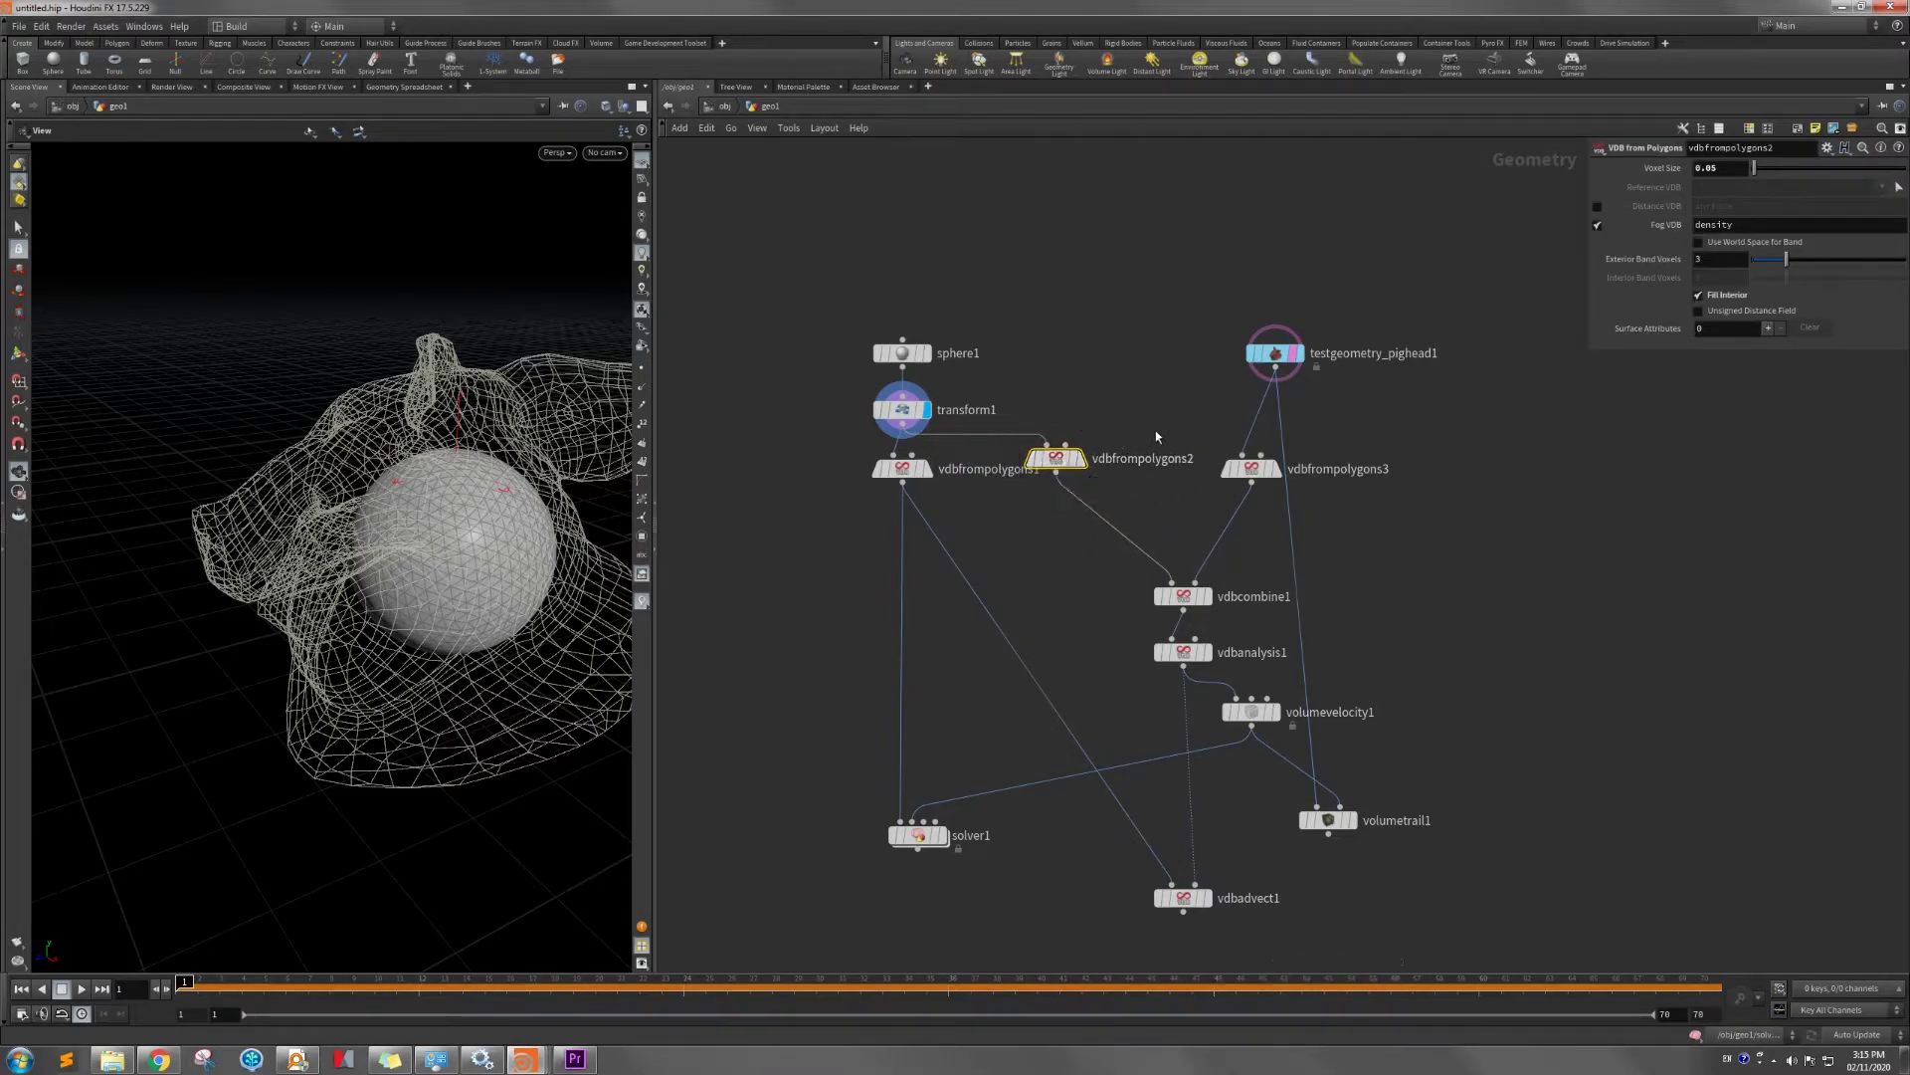
left_click_drag(1282, 366, 1385, 366)
left_click_drag(1267, 468, 1298, 451)
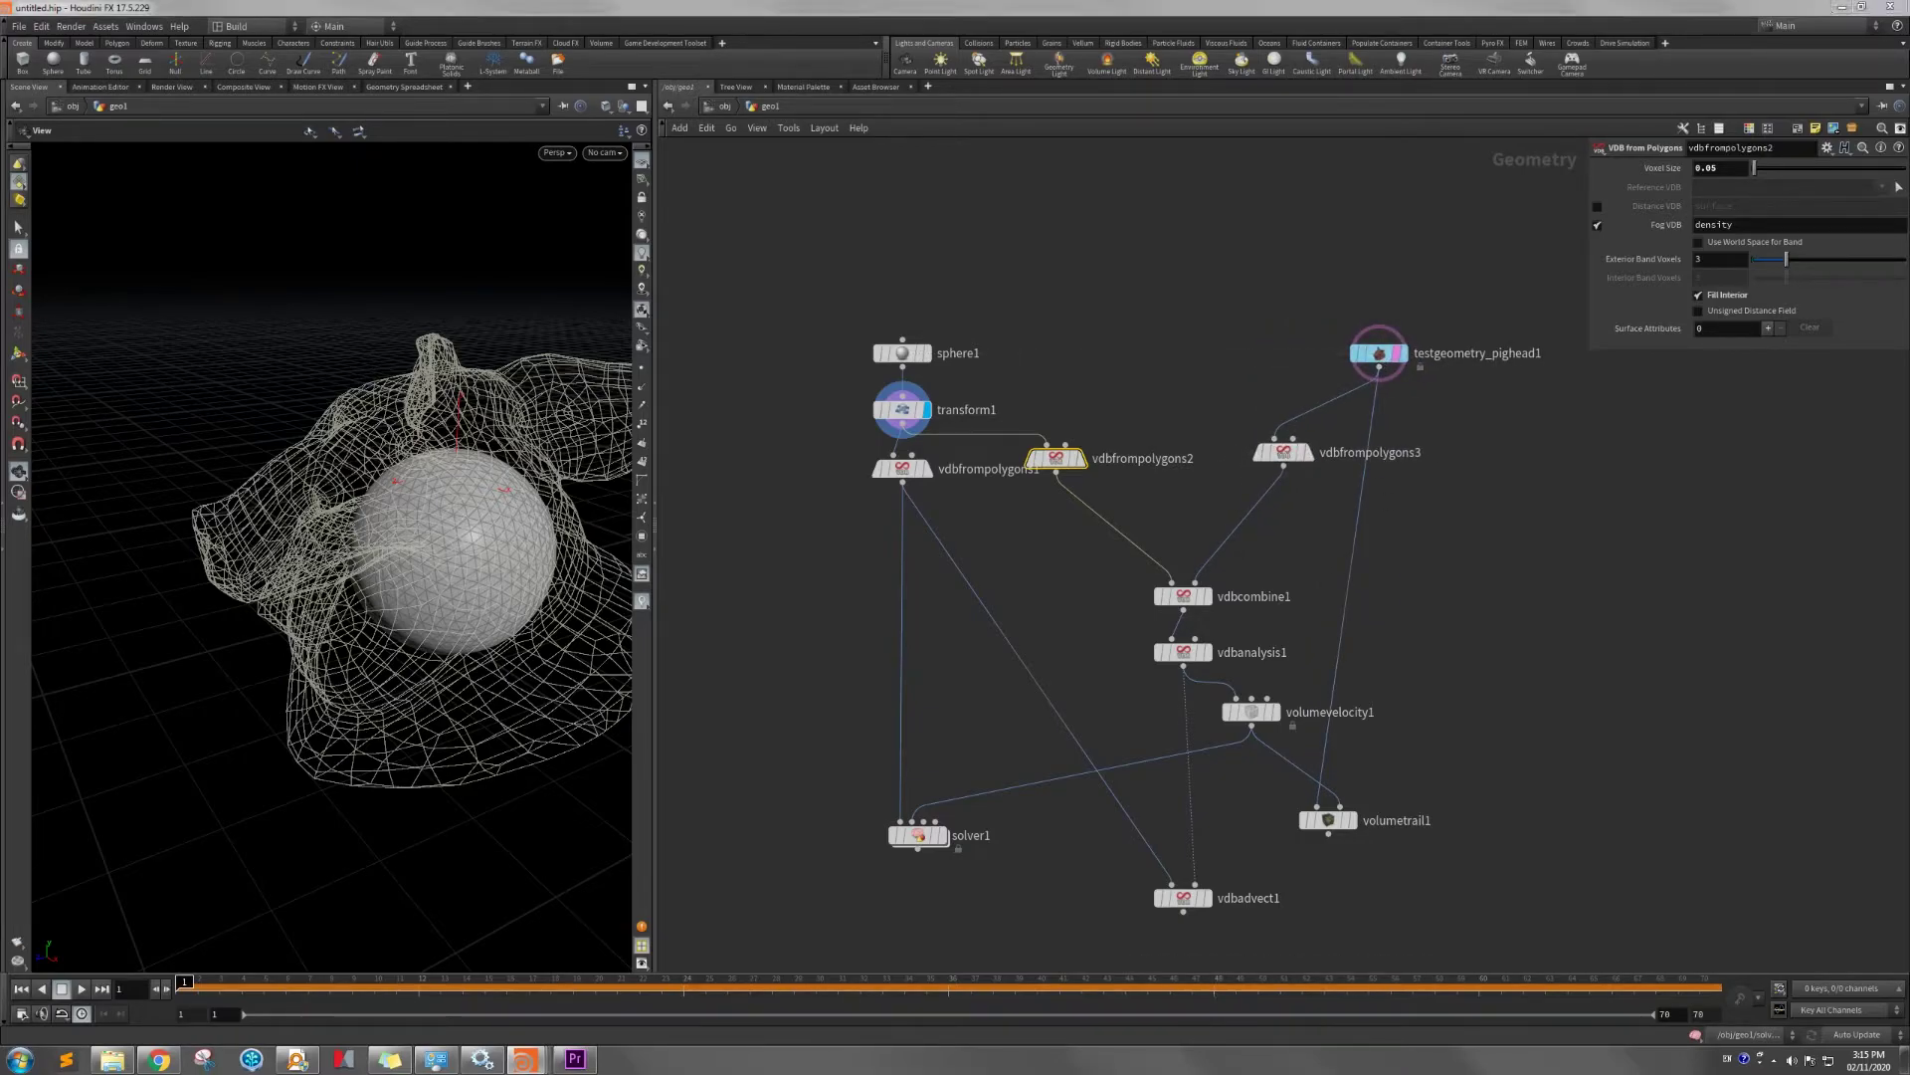
left_click_drag(1184, 595, 1178, 516)
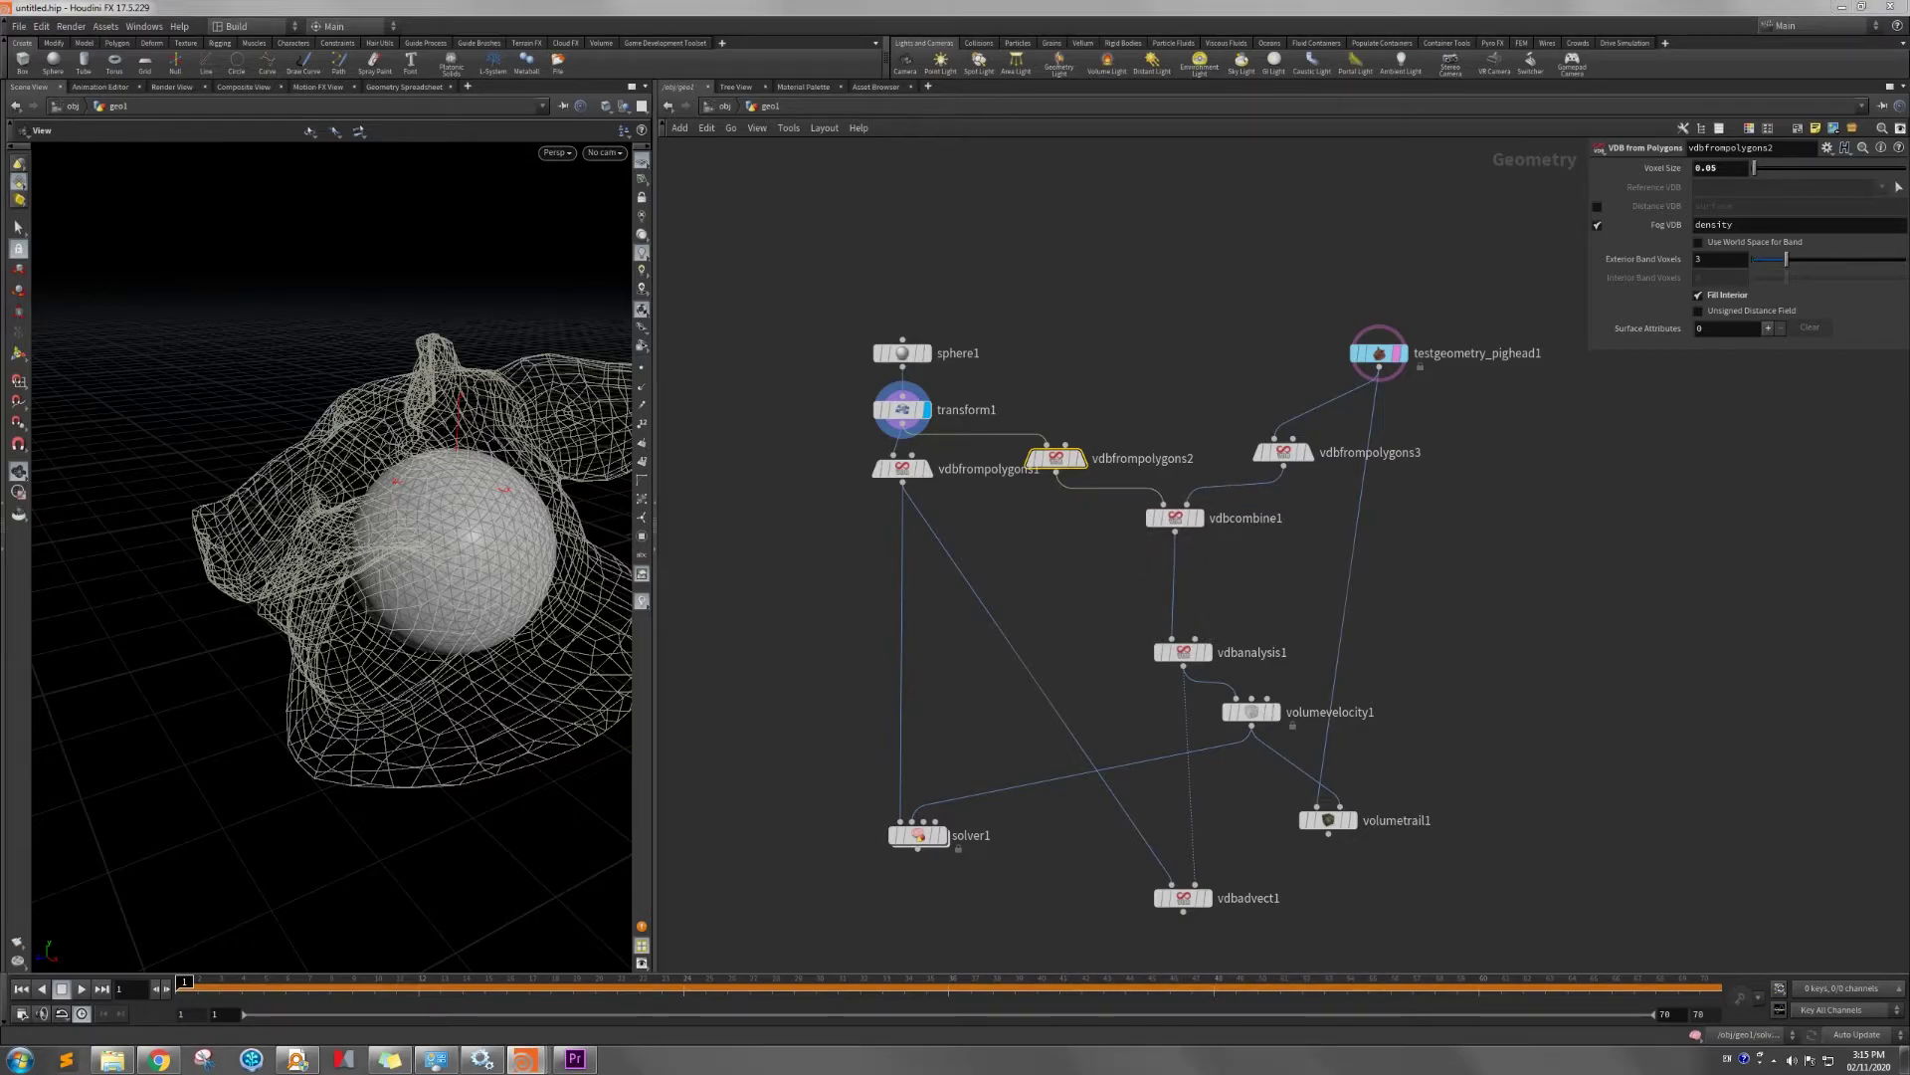
Set vdbcombine1's operation to Add and display the combined fog volume.
left_click(1172, 517)
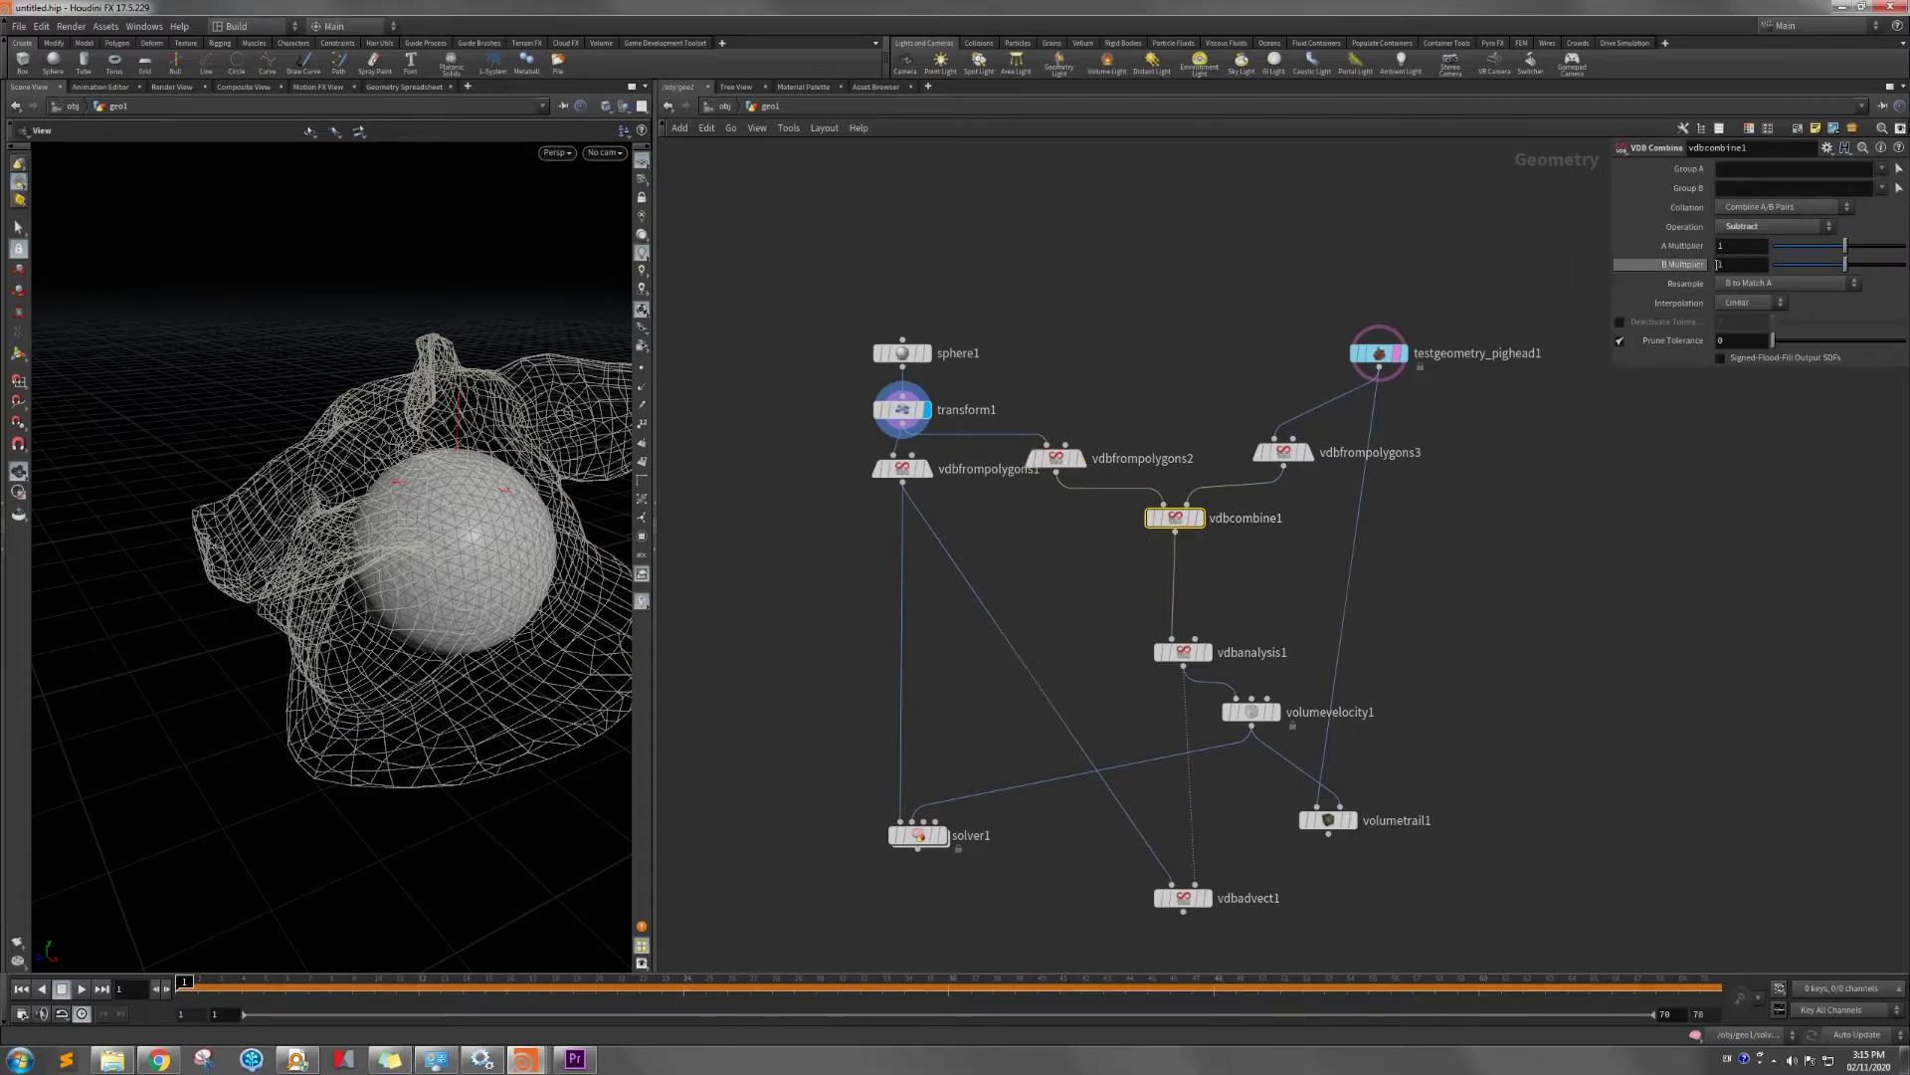
left_click(1753, 227)
left_click(1756, 288)
left_click(1199, 517)
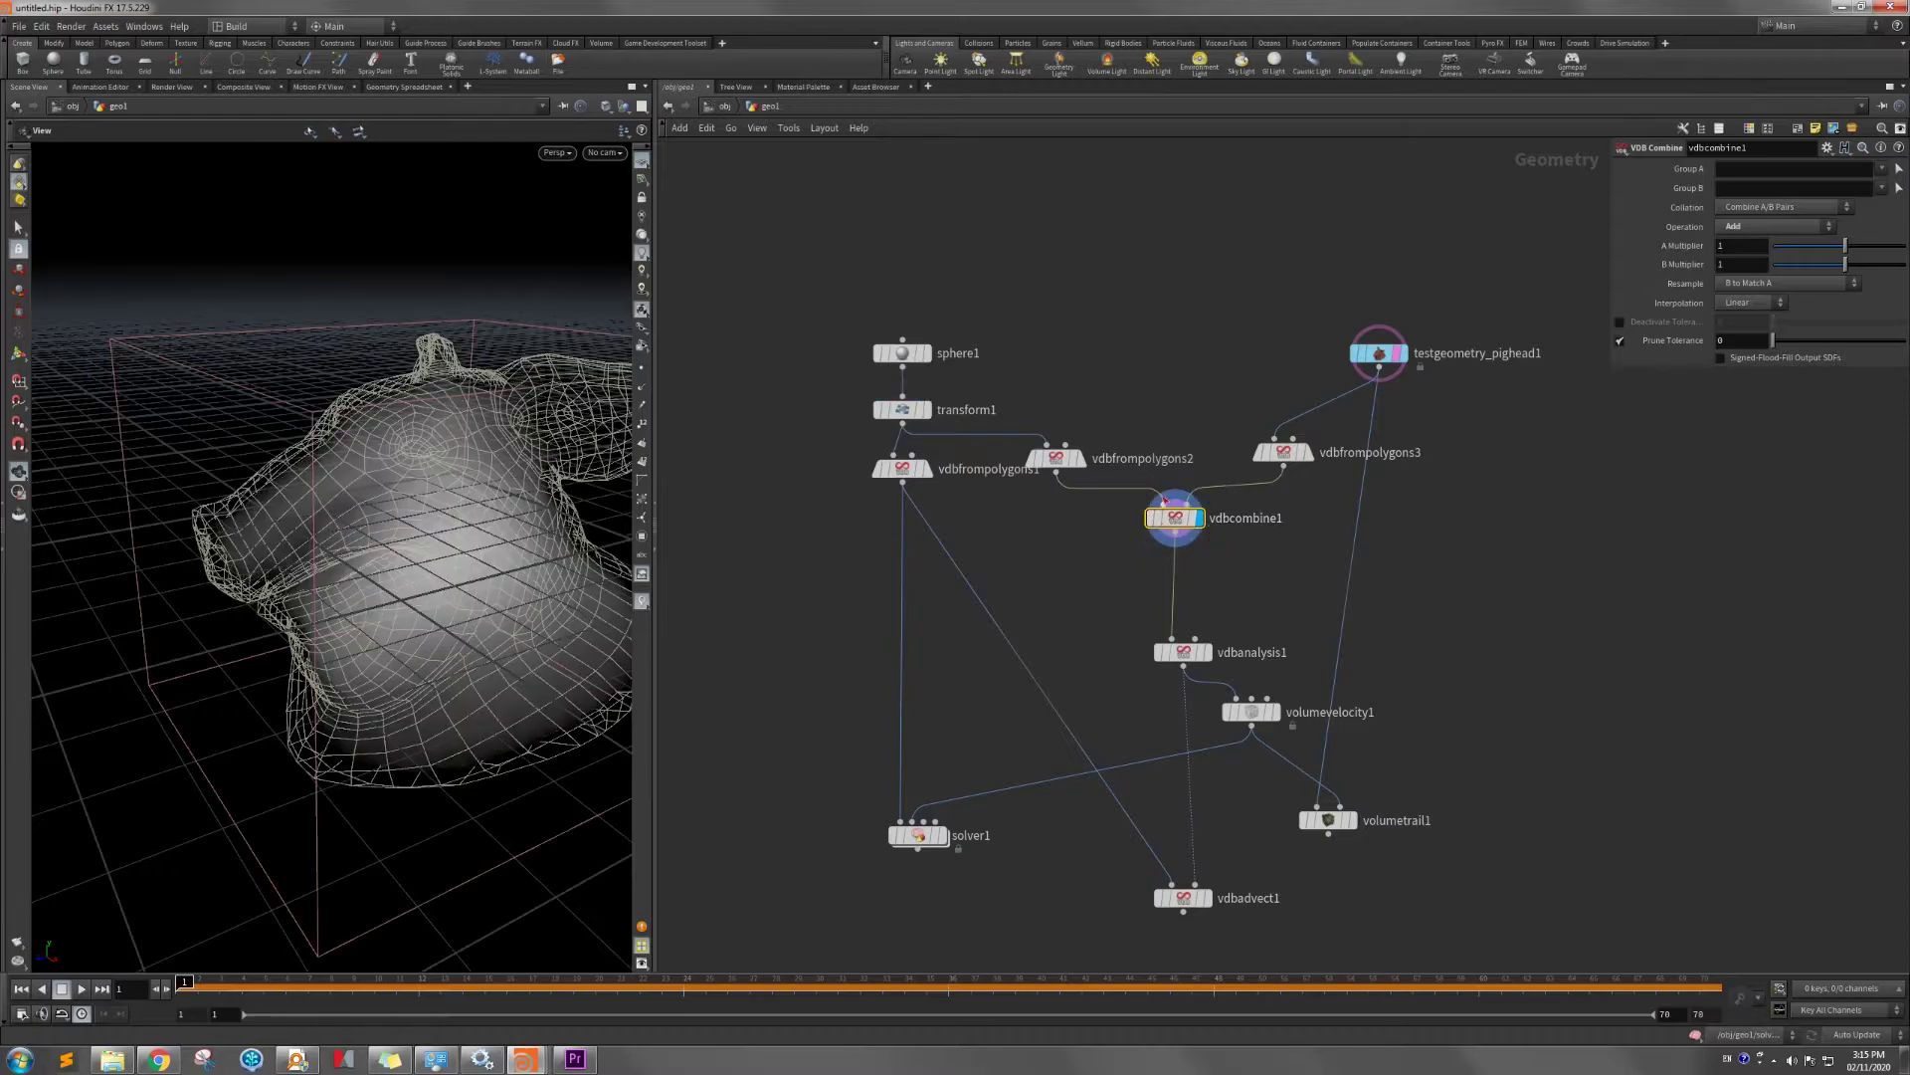
mouse_move(499, 566)
left_mouse_down()
mouse_move(460, 553)
mouse_move(480, 556)
left_mouse_up()
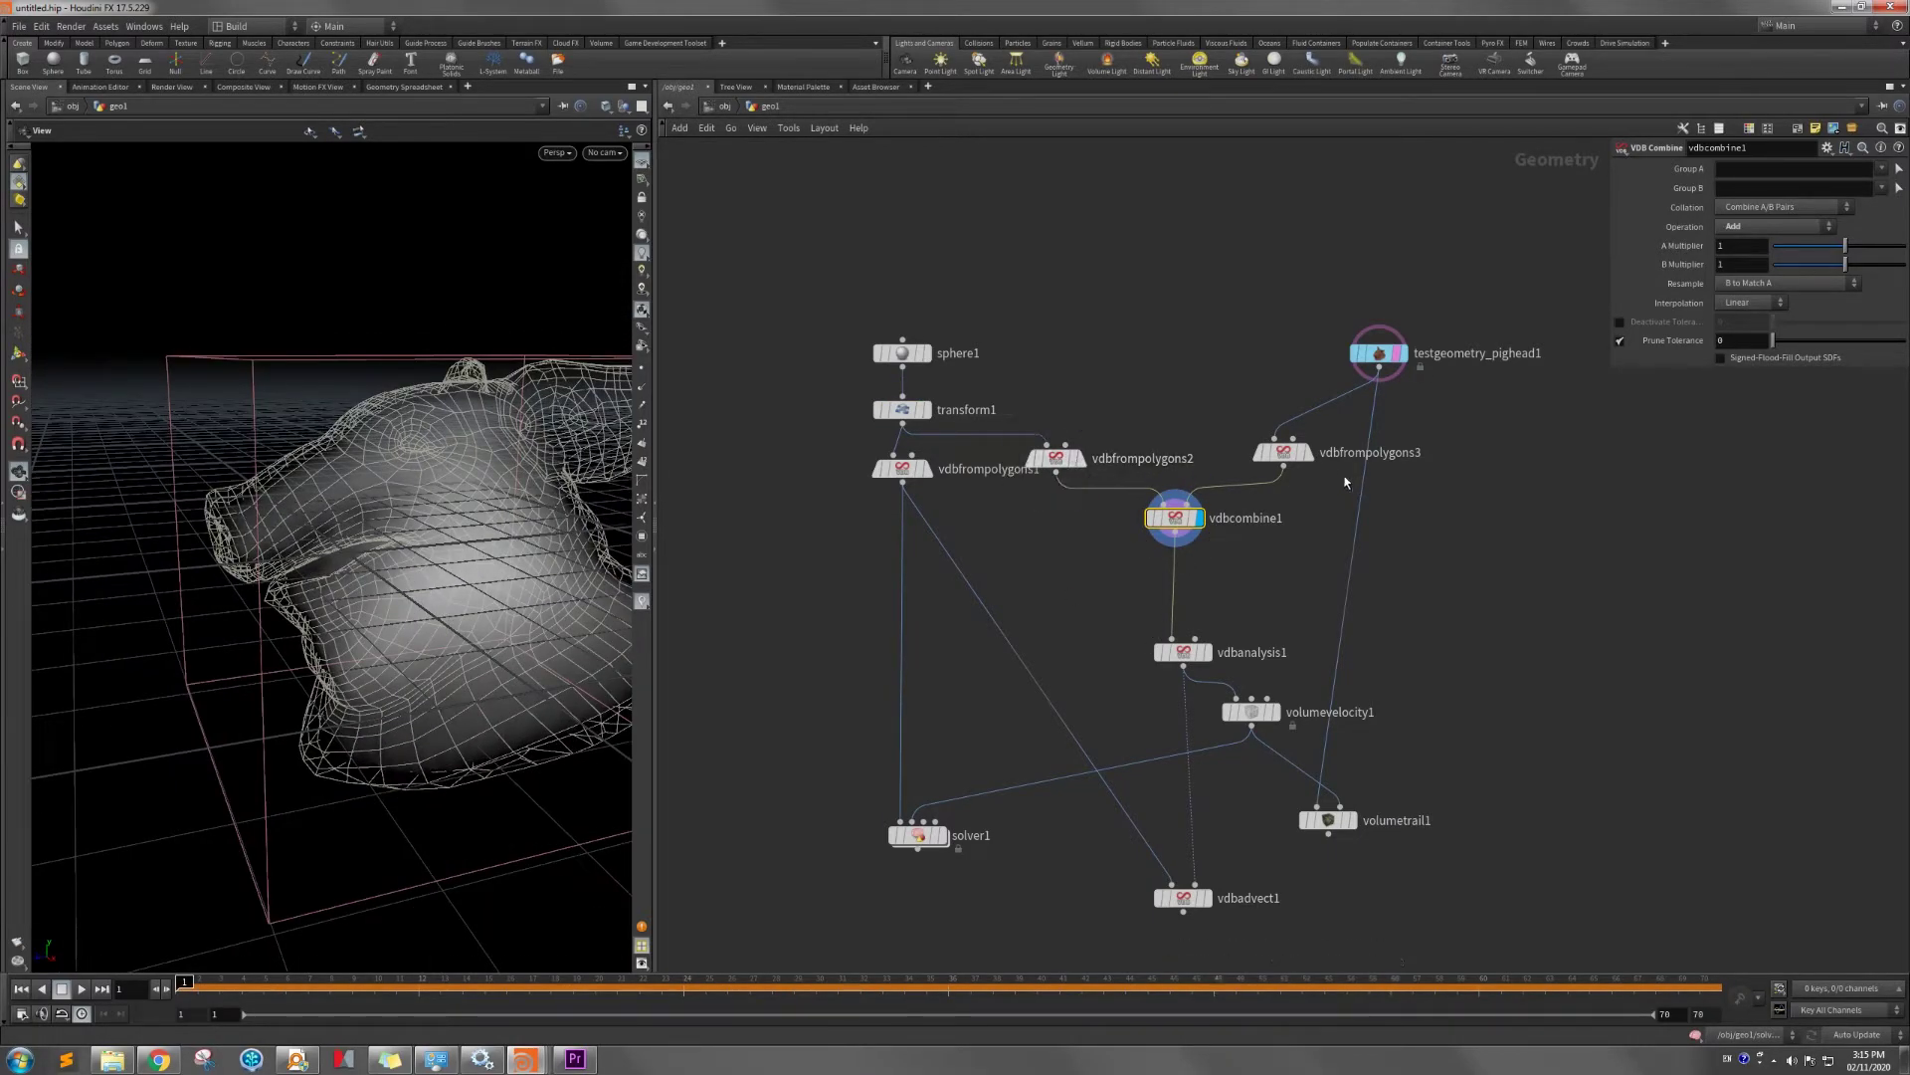
Move vdbanalysis1 up beneath vdbcombine1 and delete the volumevelocity1 node.
mouse_move(1312, 456)
left_click_drag(1188, 659, 1169, 576)
left_click(1175, 577)
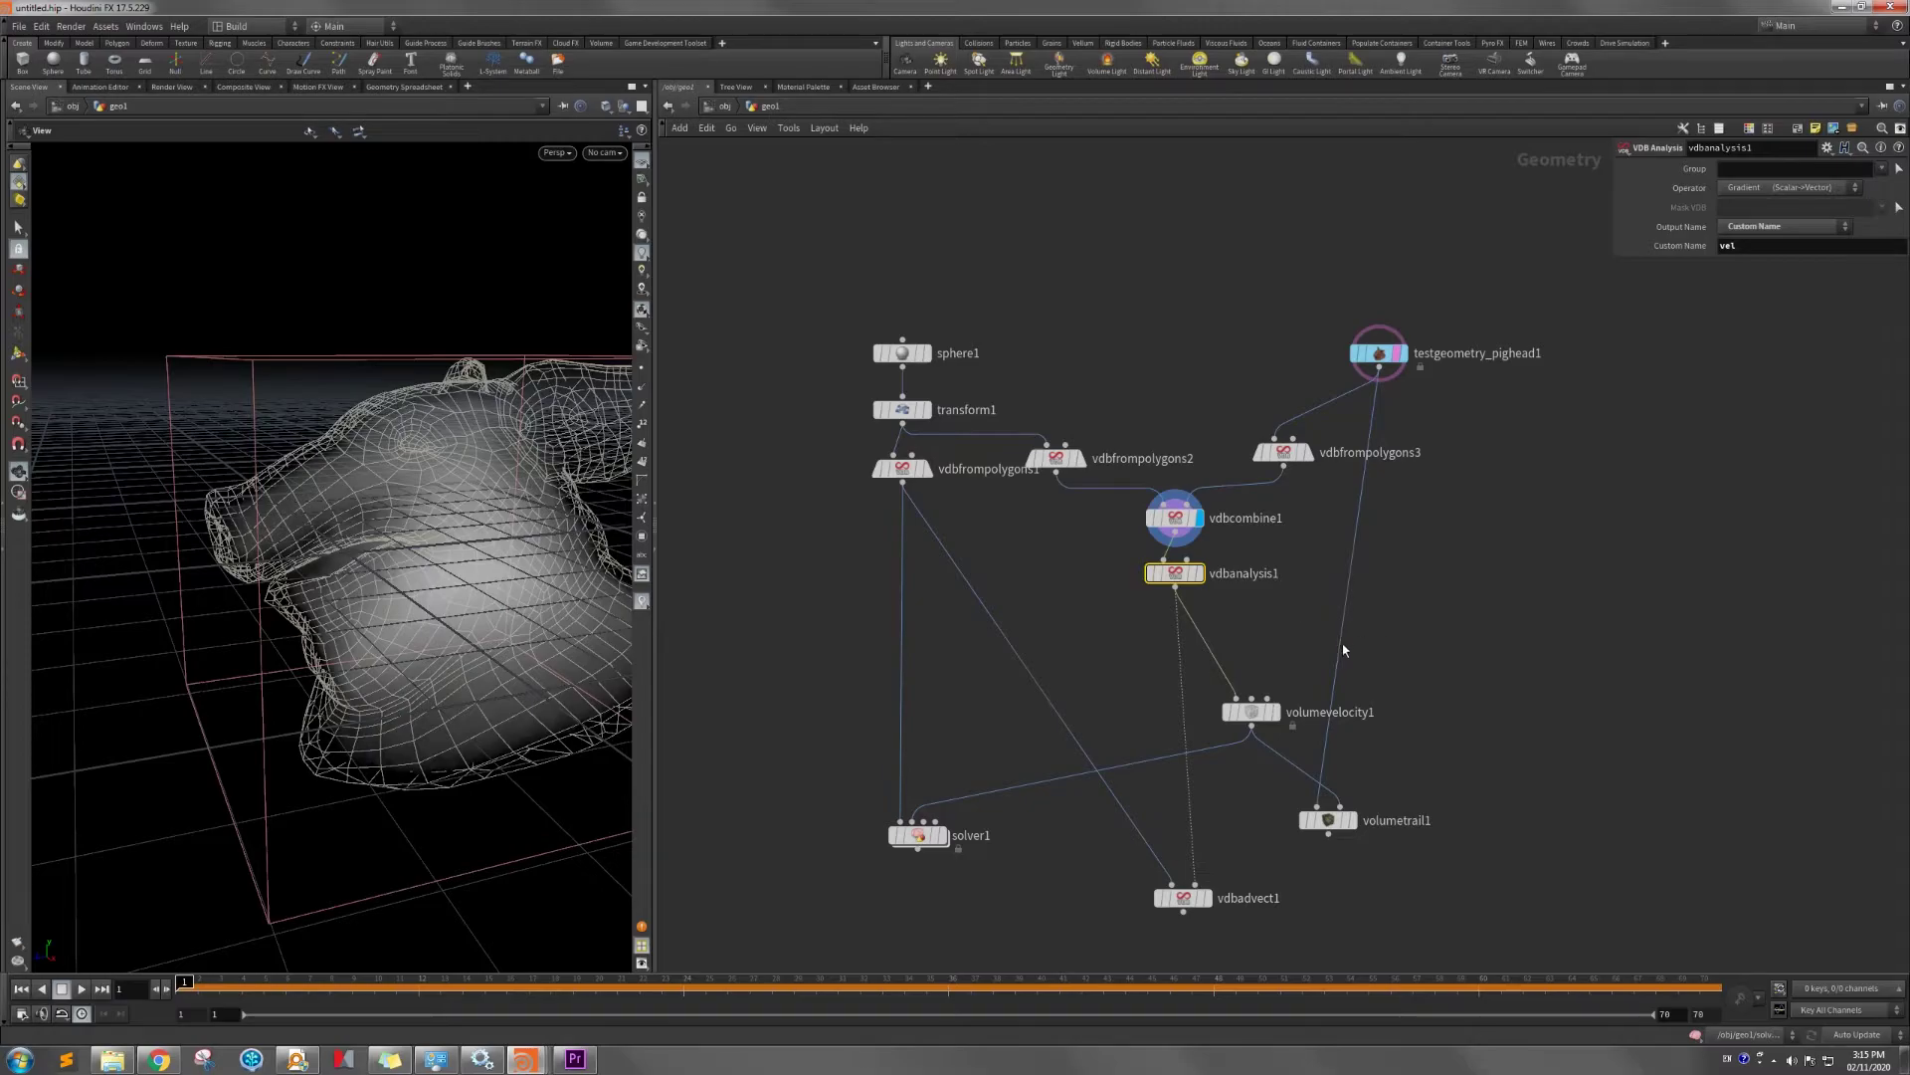
left_click(1255, 713)
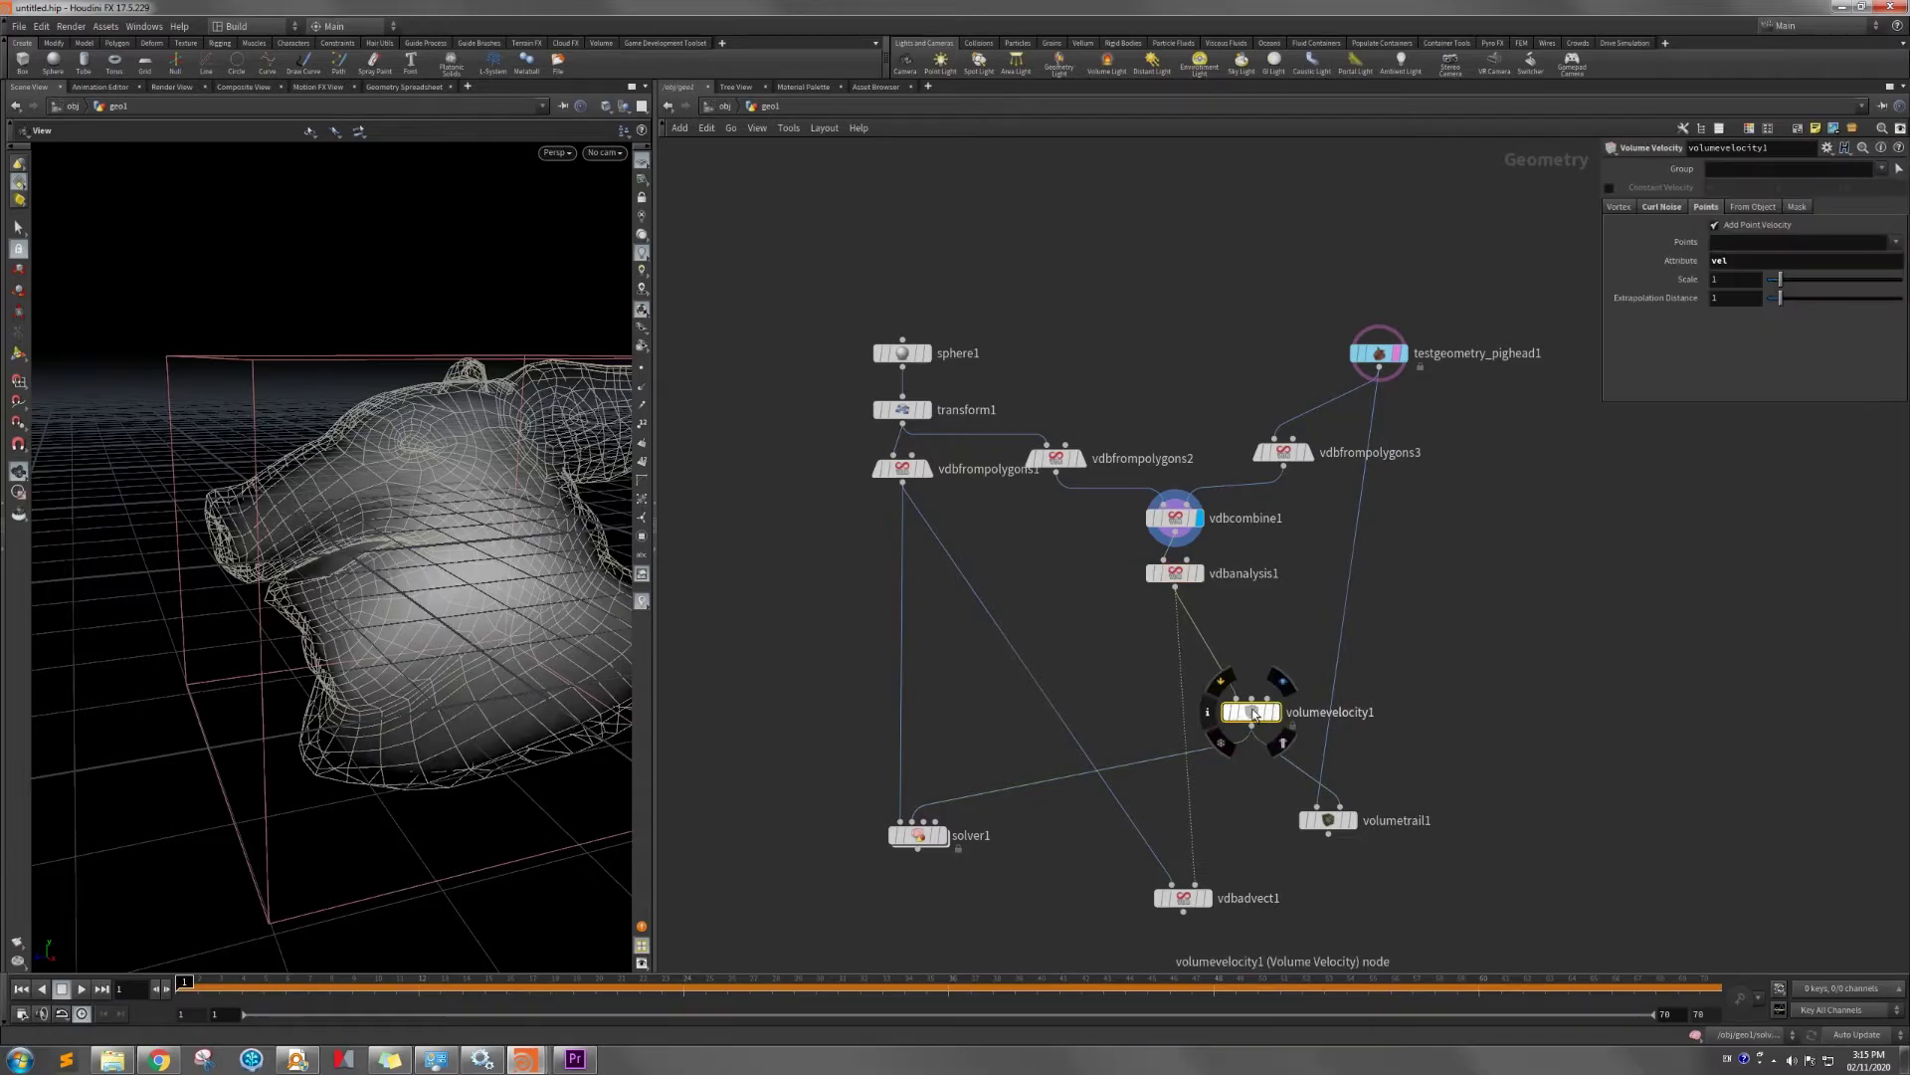
key("Delete")
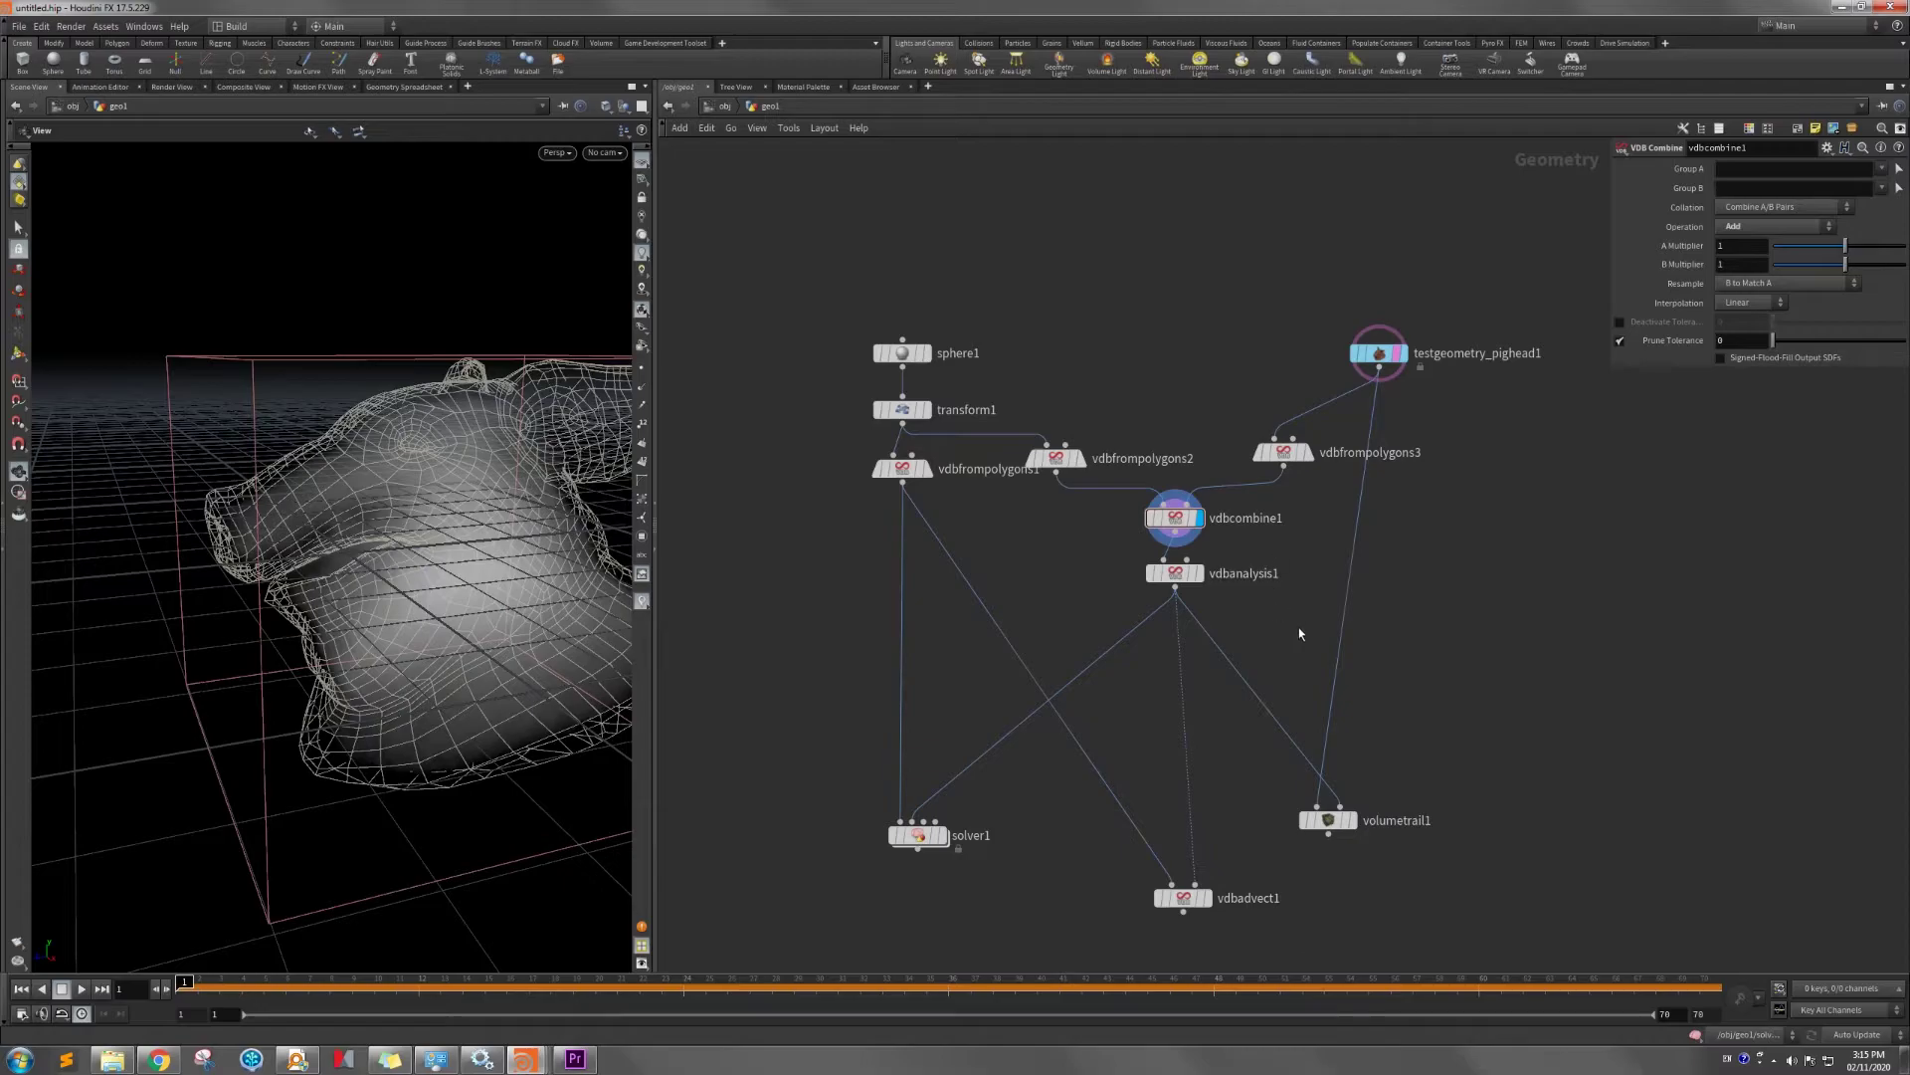
Display volumetrail1 and examine the direction of the velocity trails inside the pig head from several angles.
left_click(1351, 820)
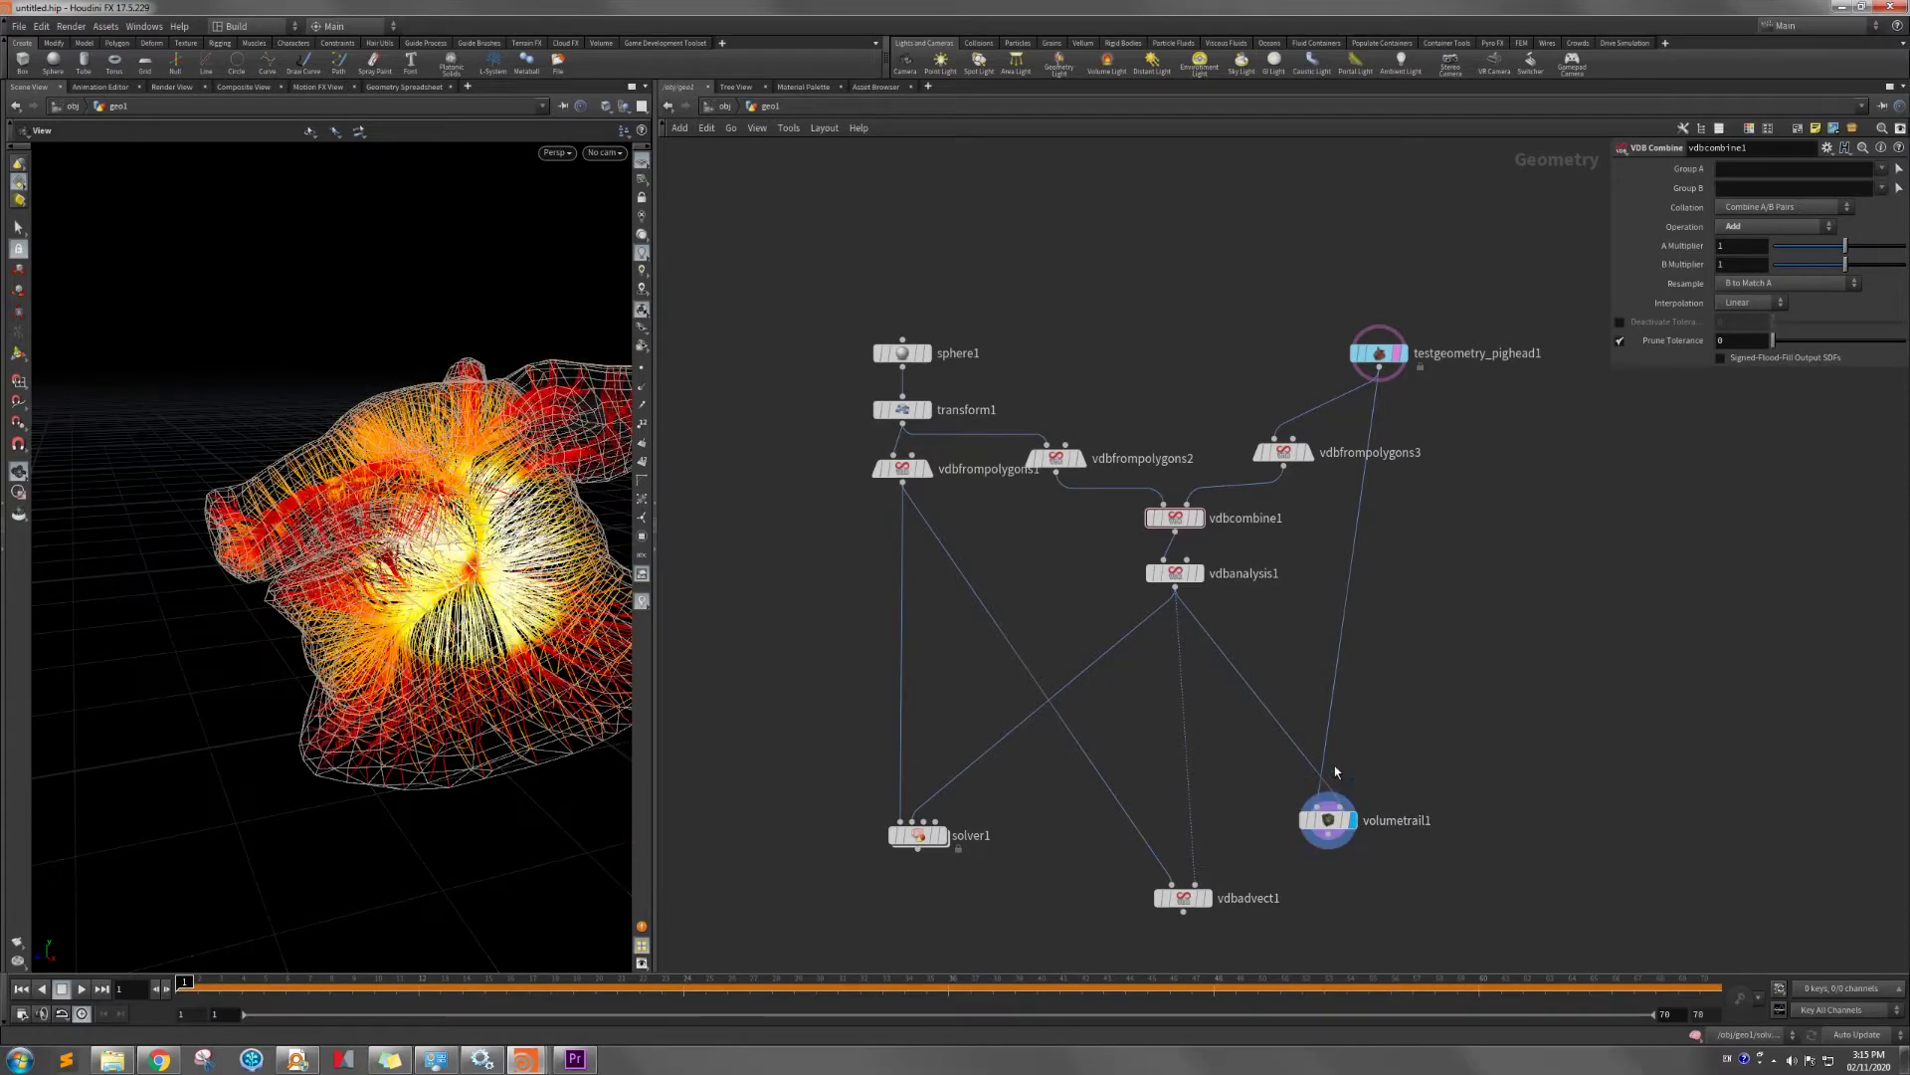
mouse_move(451, 527)
left_mouse_down()
mouse_move(281, 537)
mouse_move(580, 525)
mouse_move(468, 537)
left_mouse_up()
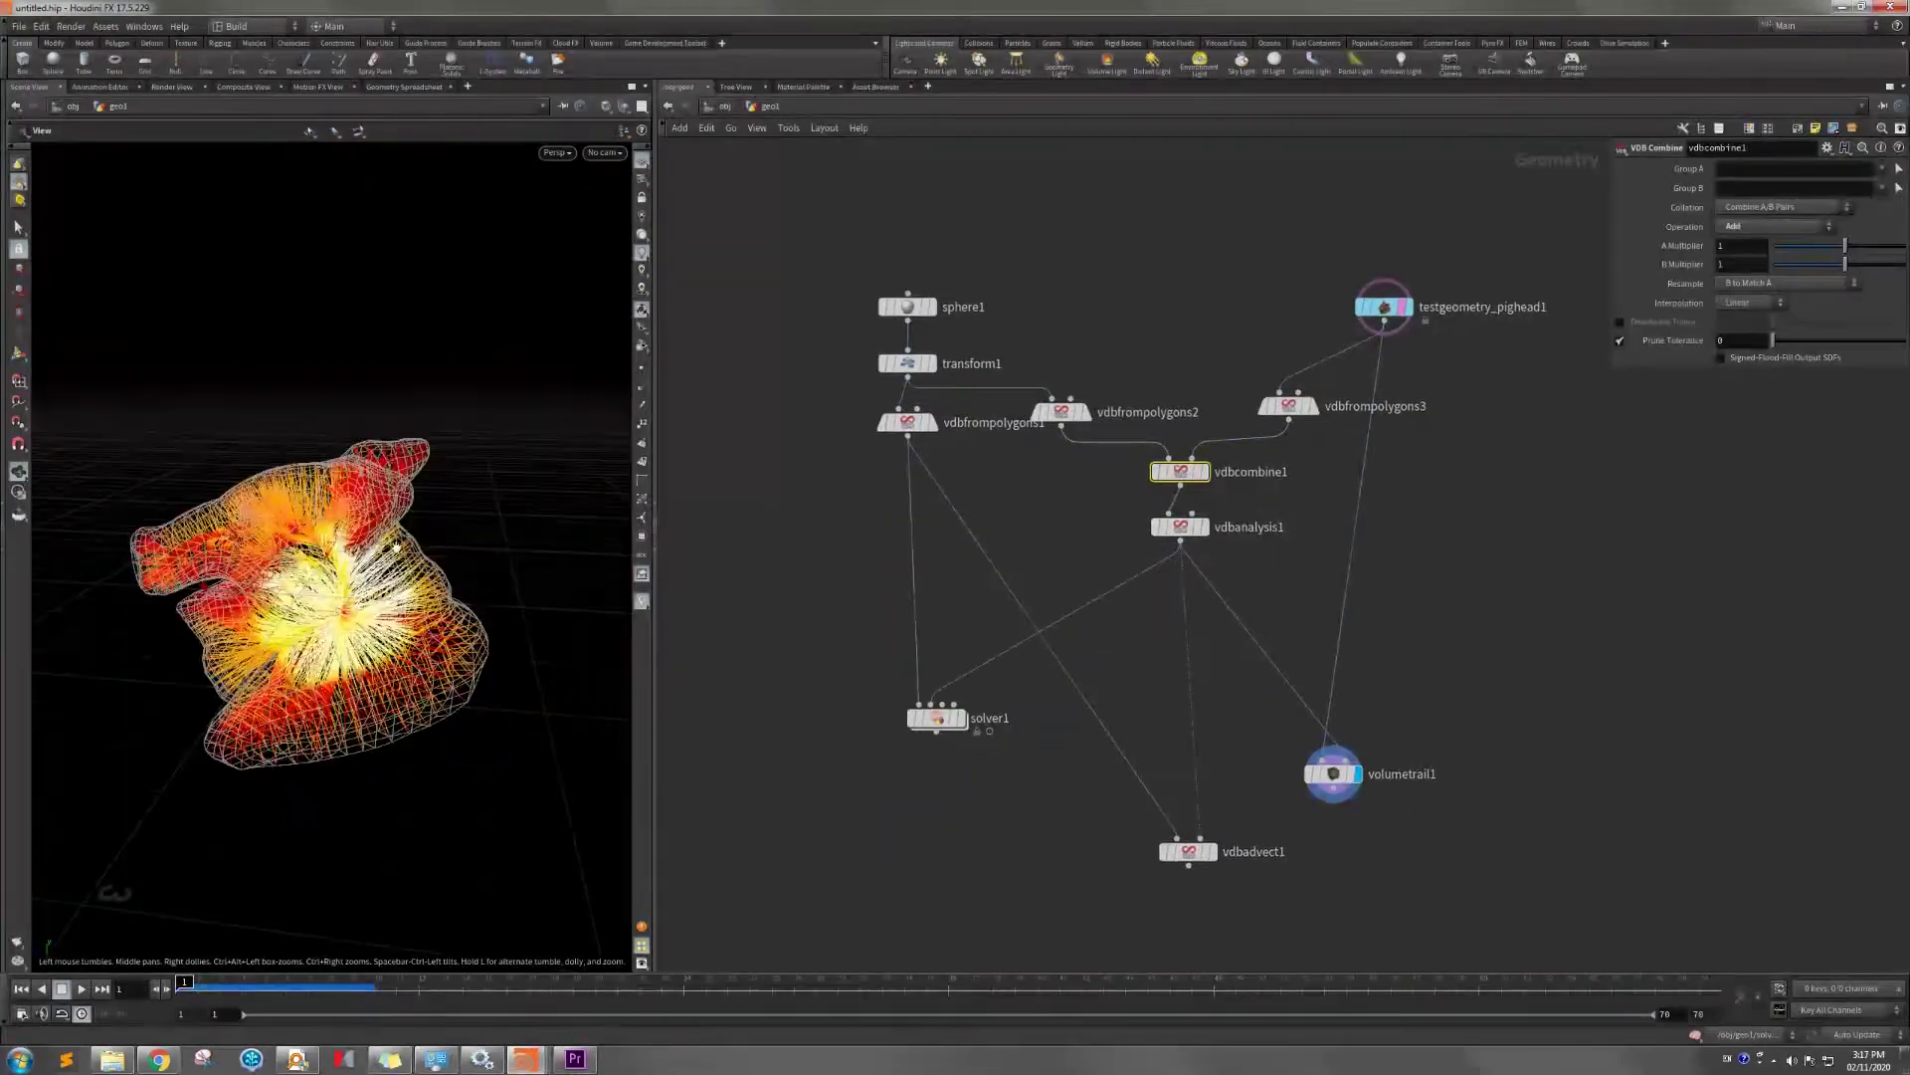
left_click_drag(395, 546, 328, 557)
right_click_drag(328, 557, 428, 607)
left_click_drag(428, 607, 368, 595)
right_click_drag(368, 595, 244, 547)
left_click_drag(243, 548, 304, 545)
Display solver1, play the simulation to check how the sphere moves, and return to the first frame.
left_click(961, 719)
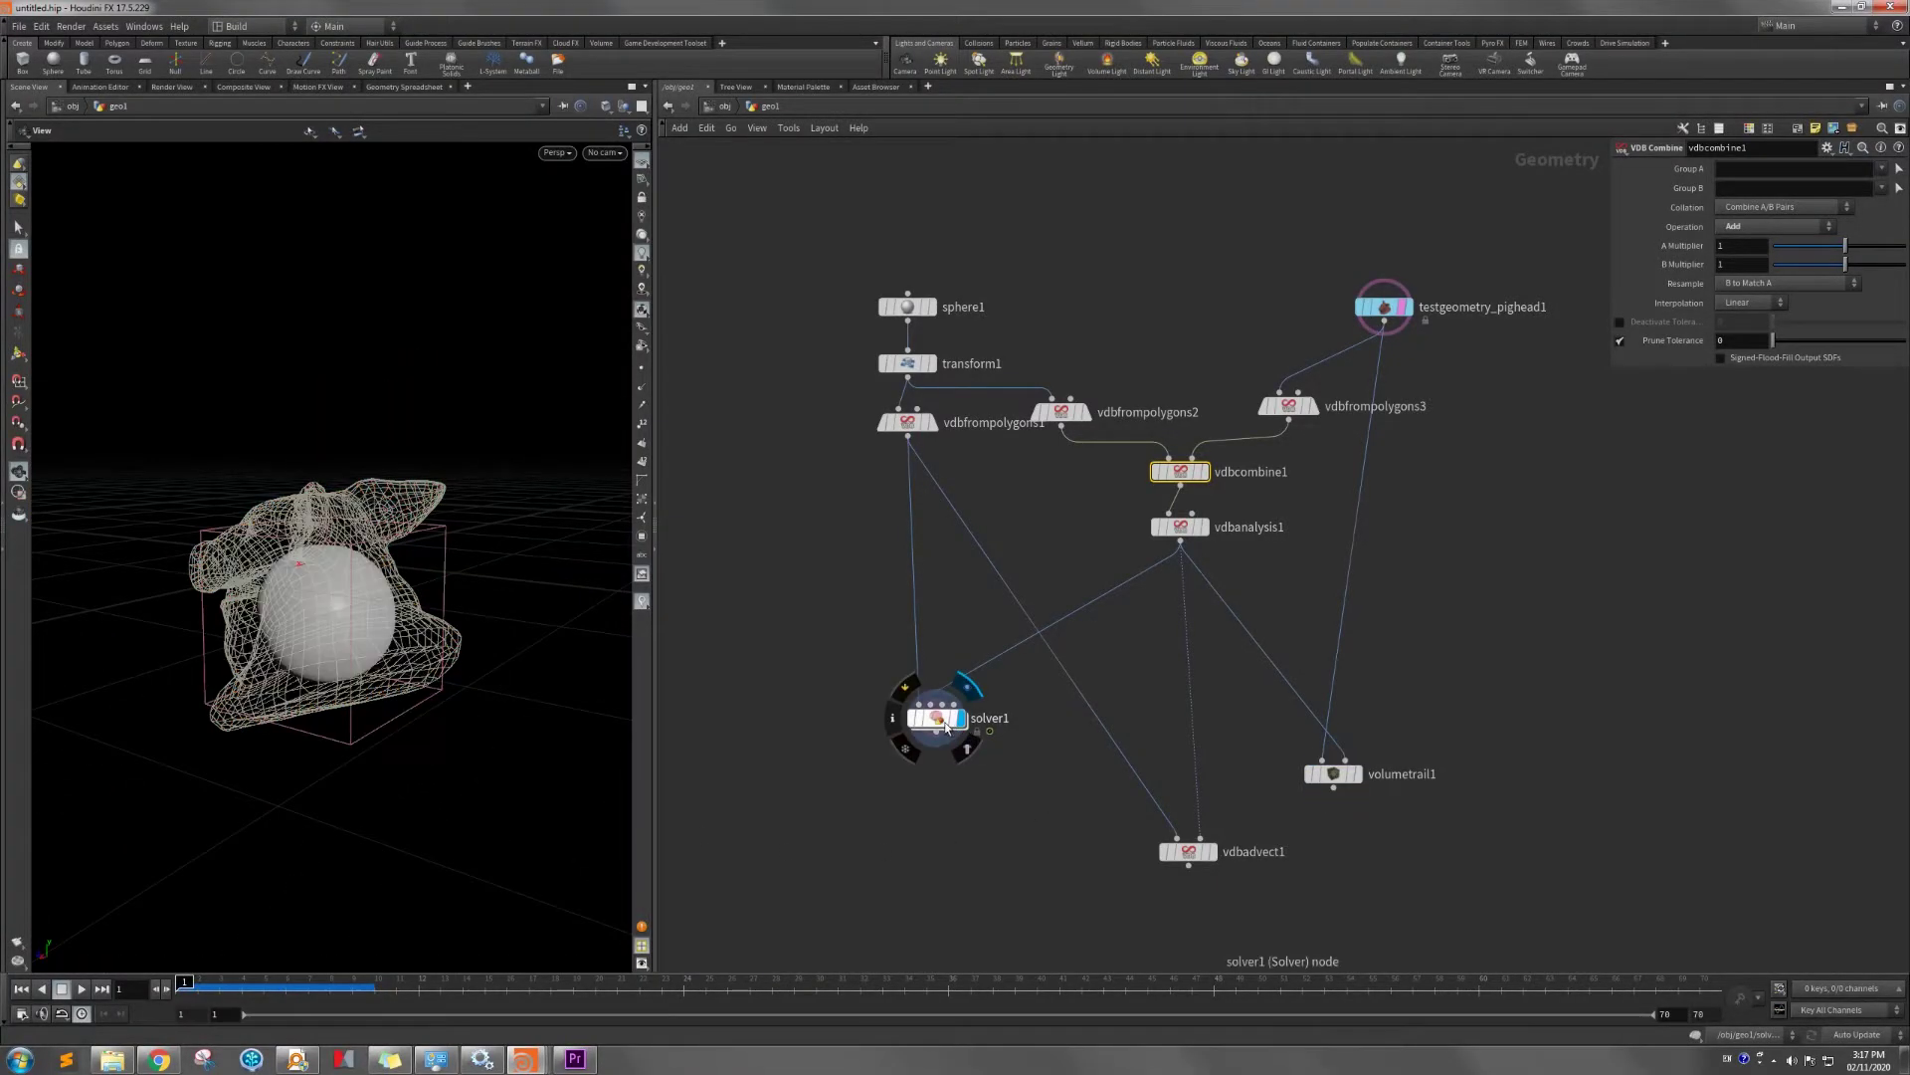
left_click(935, 718)
left_click(82, 989)
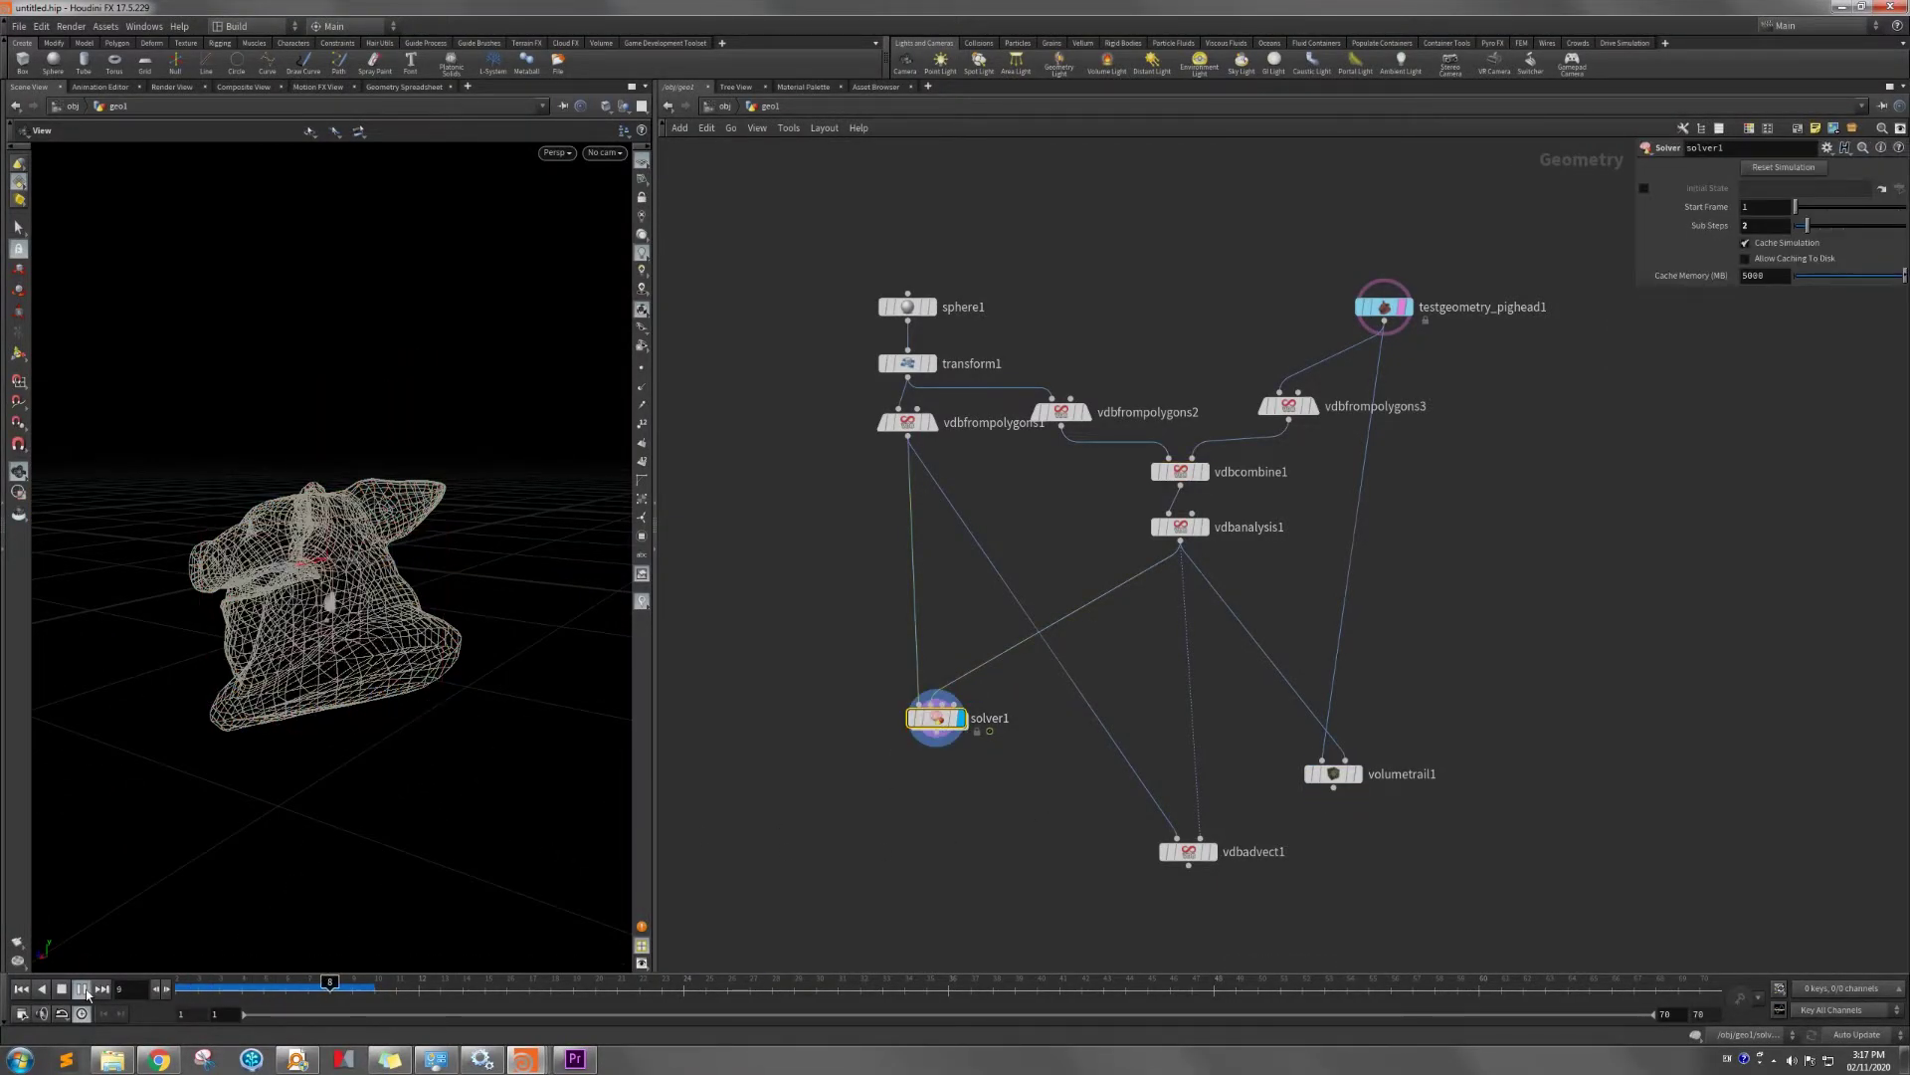
left_click(20, 989)
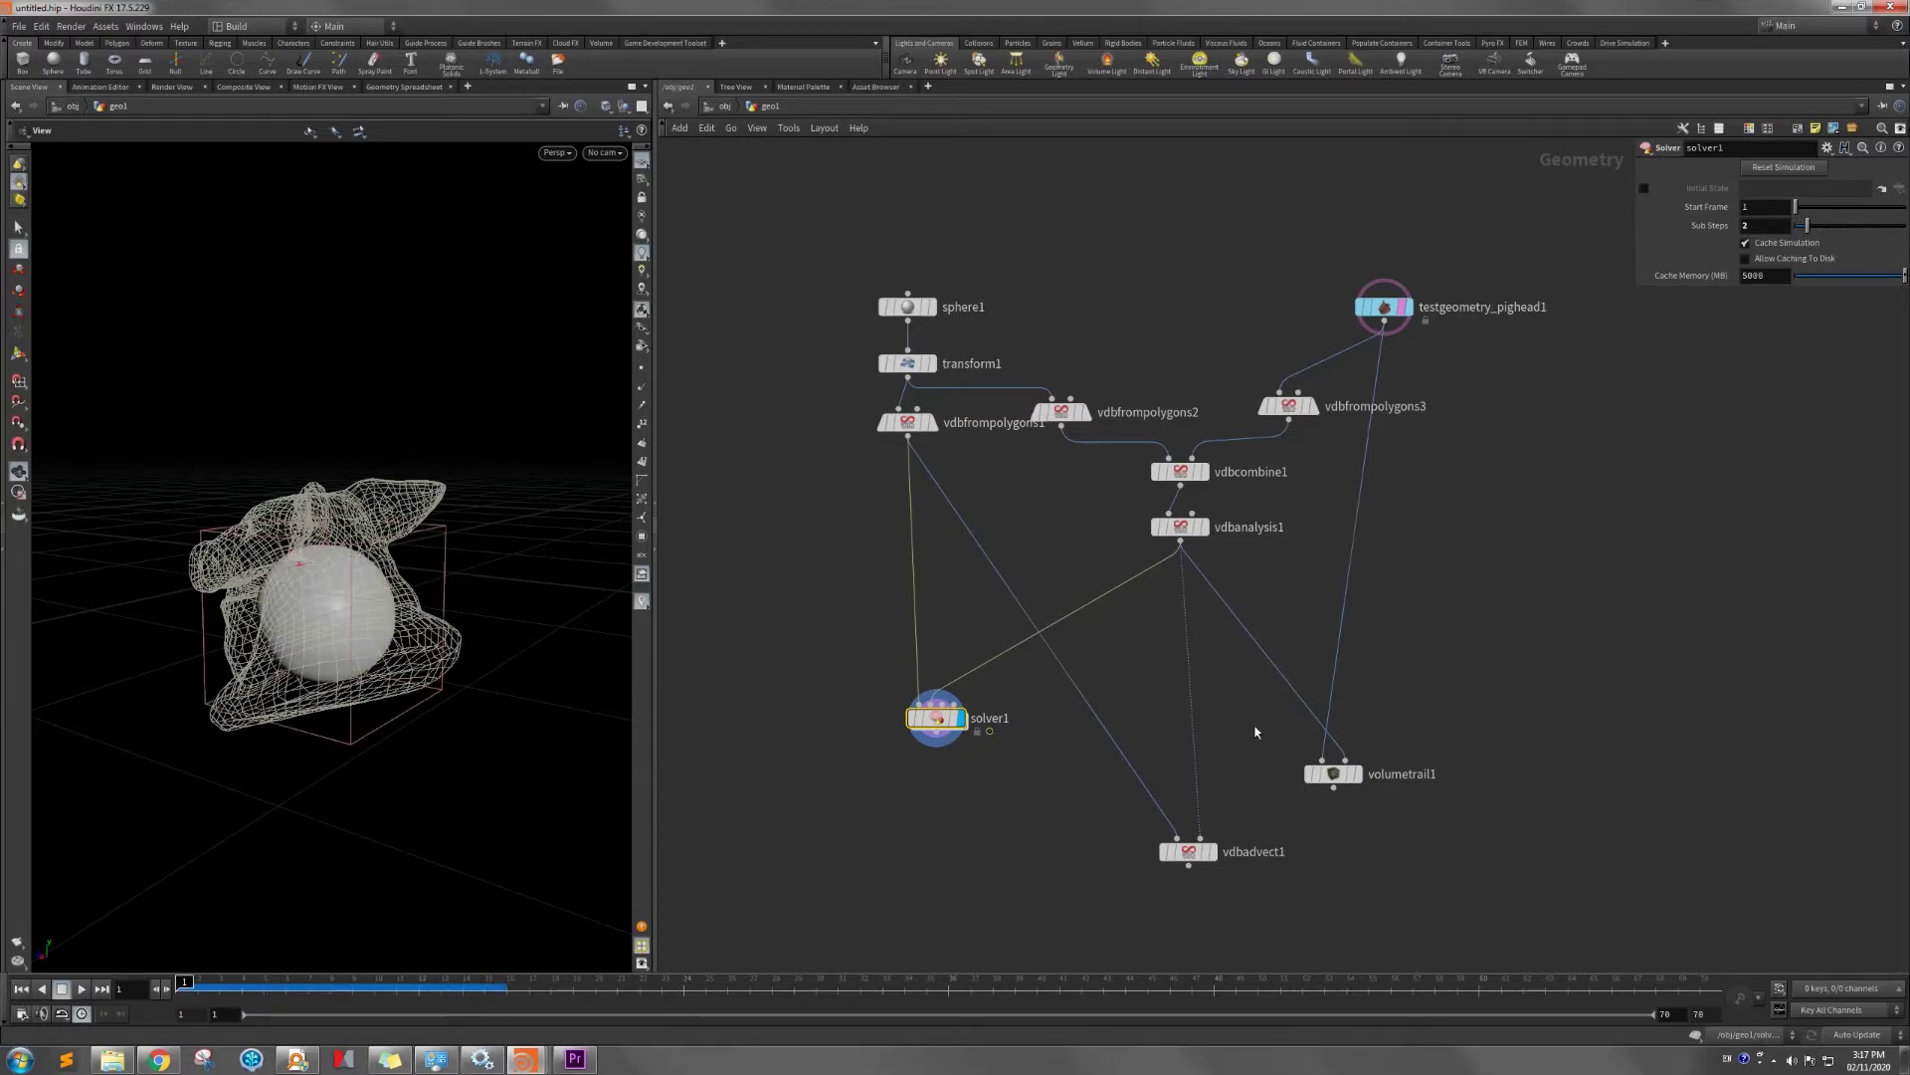
key("Tab")
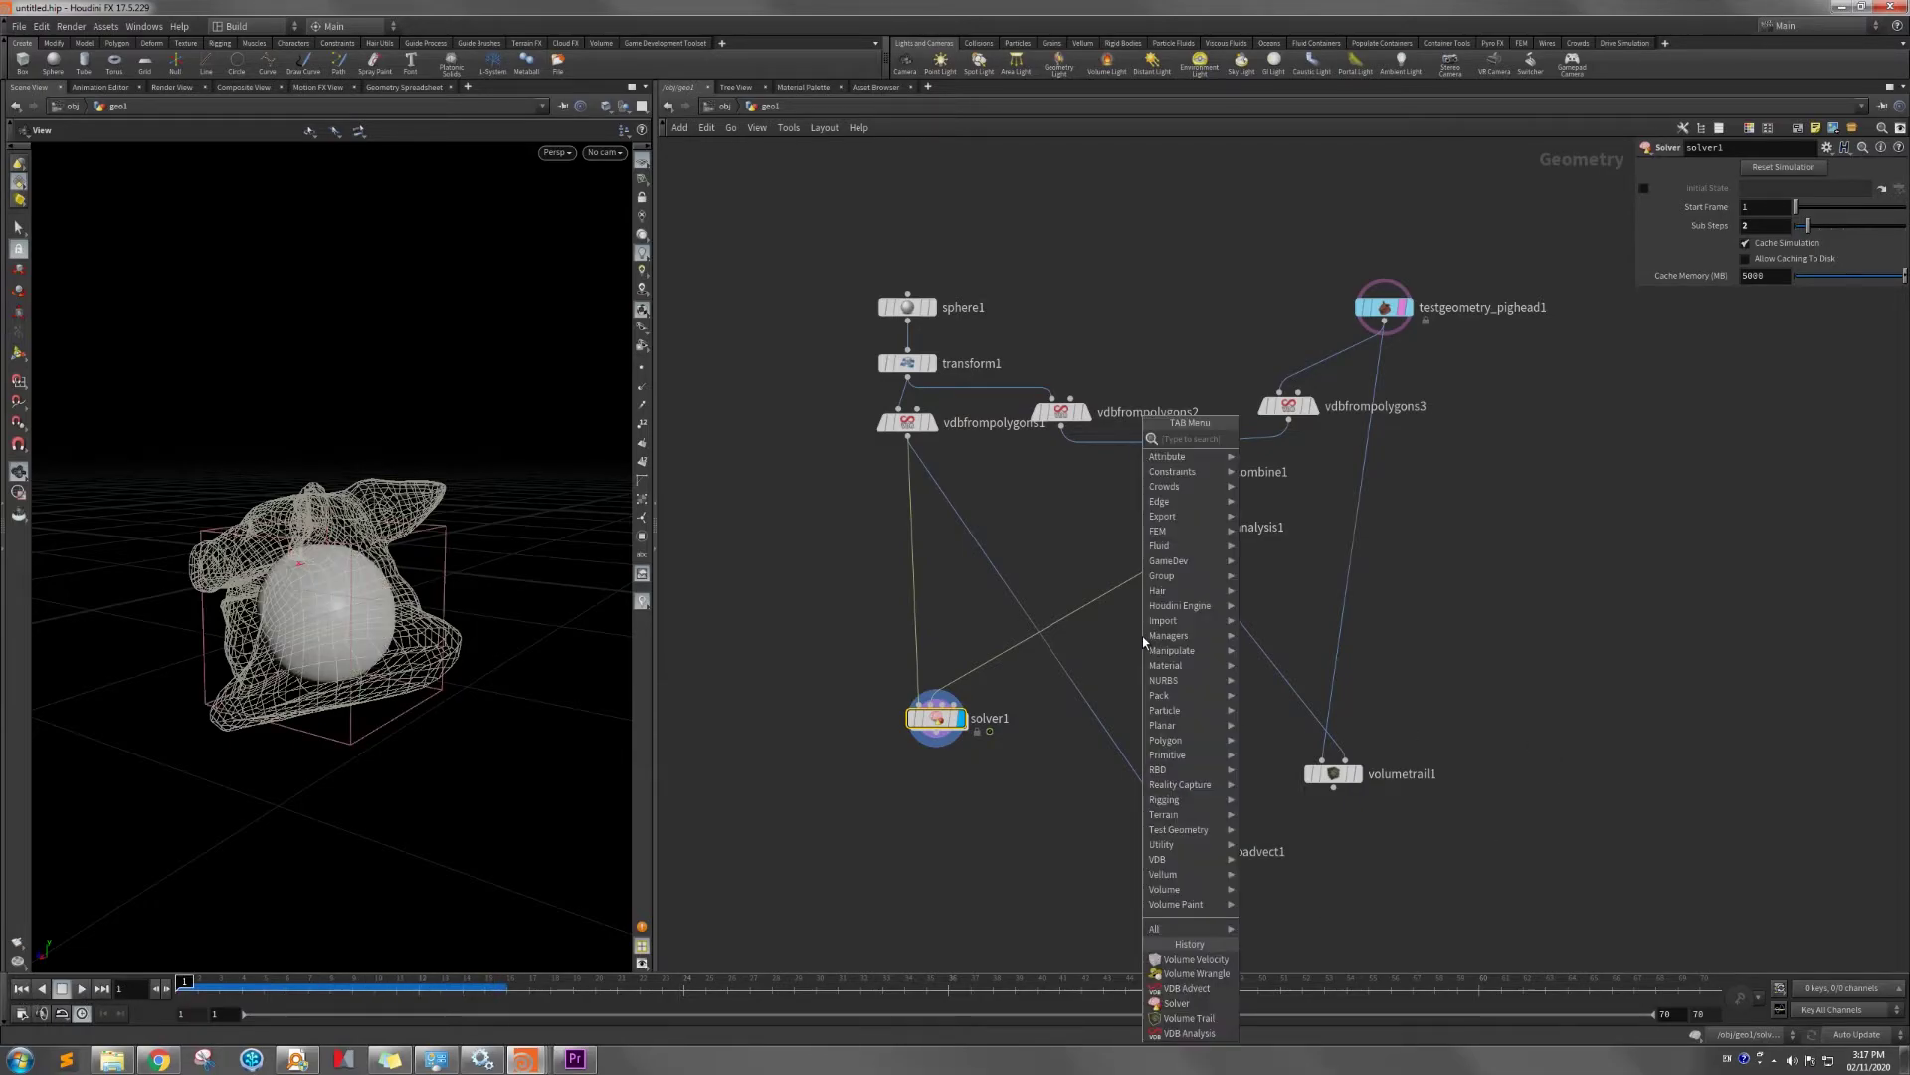
type("volumwran")
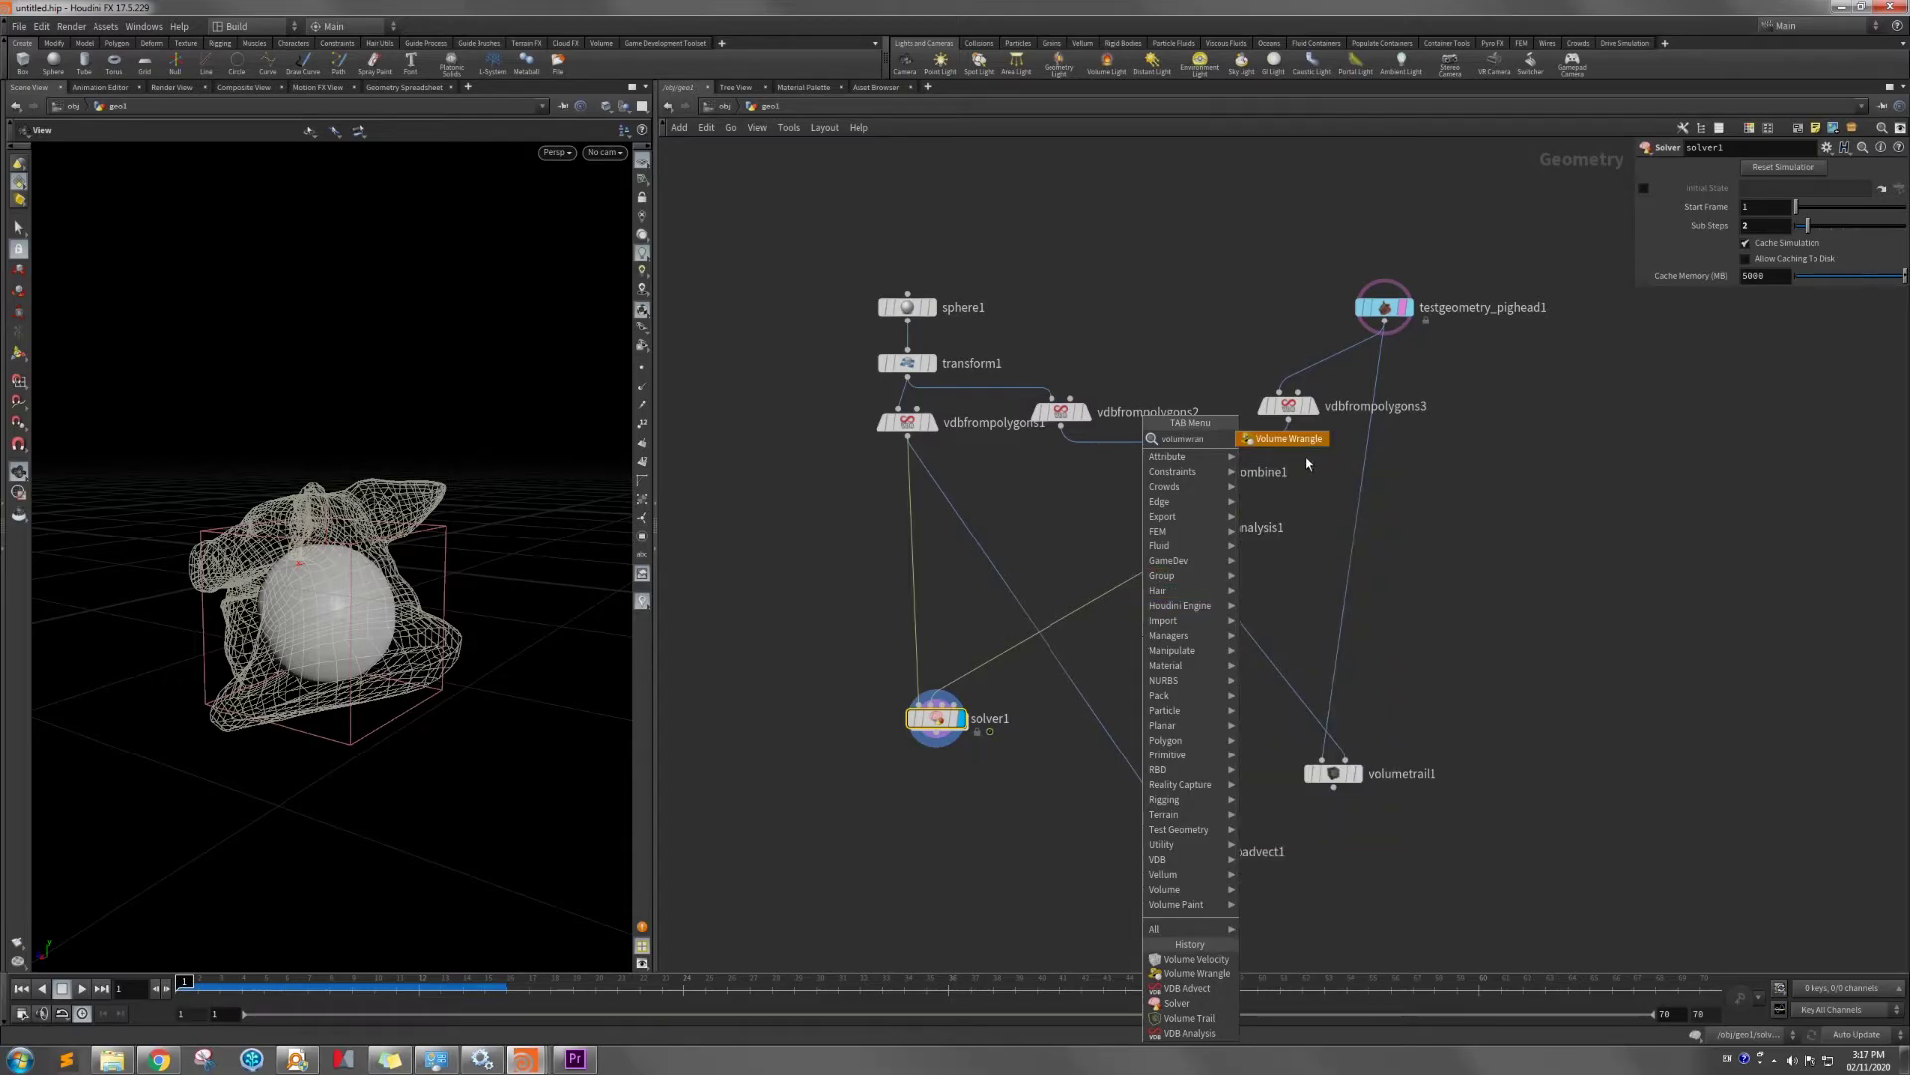
key("Return")
left_click(1180, 635)
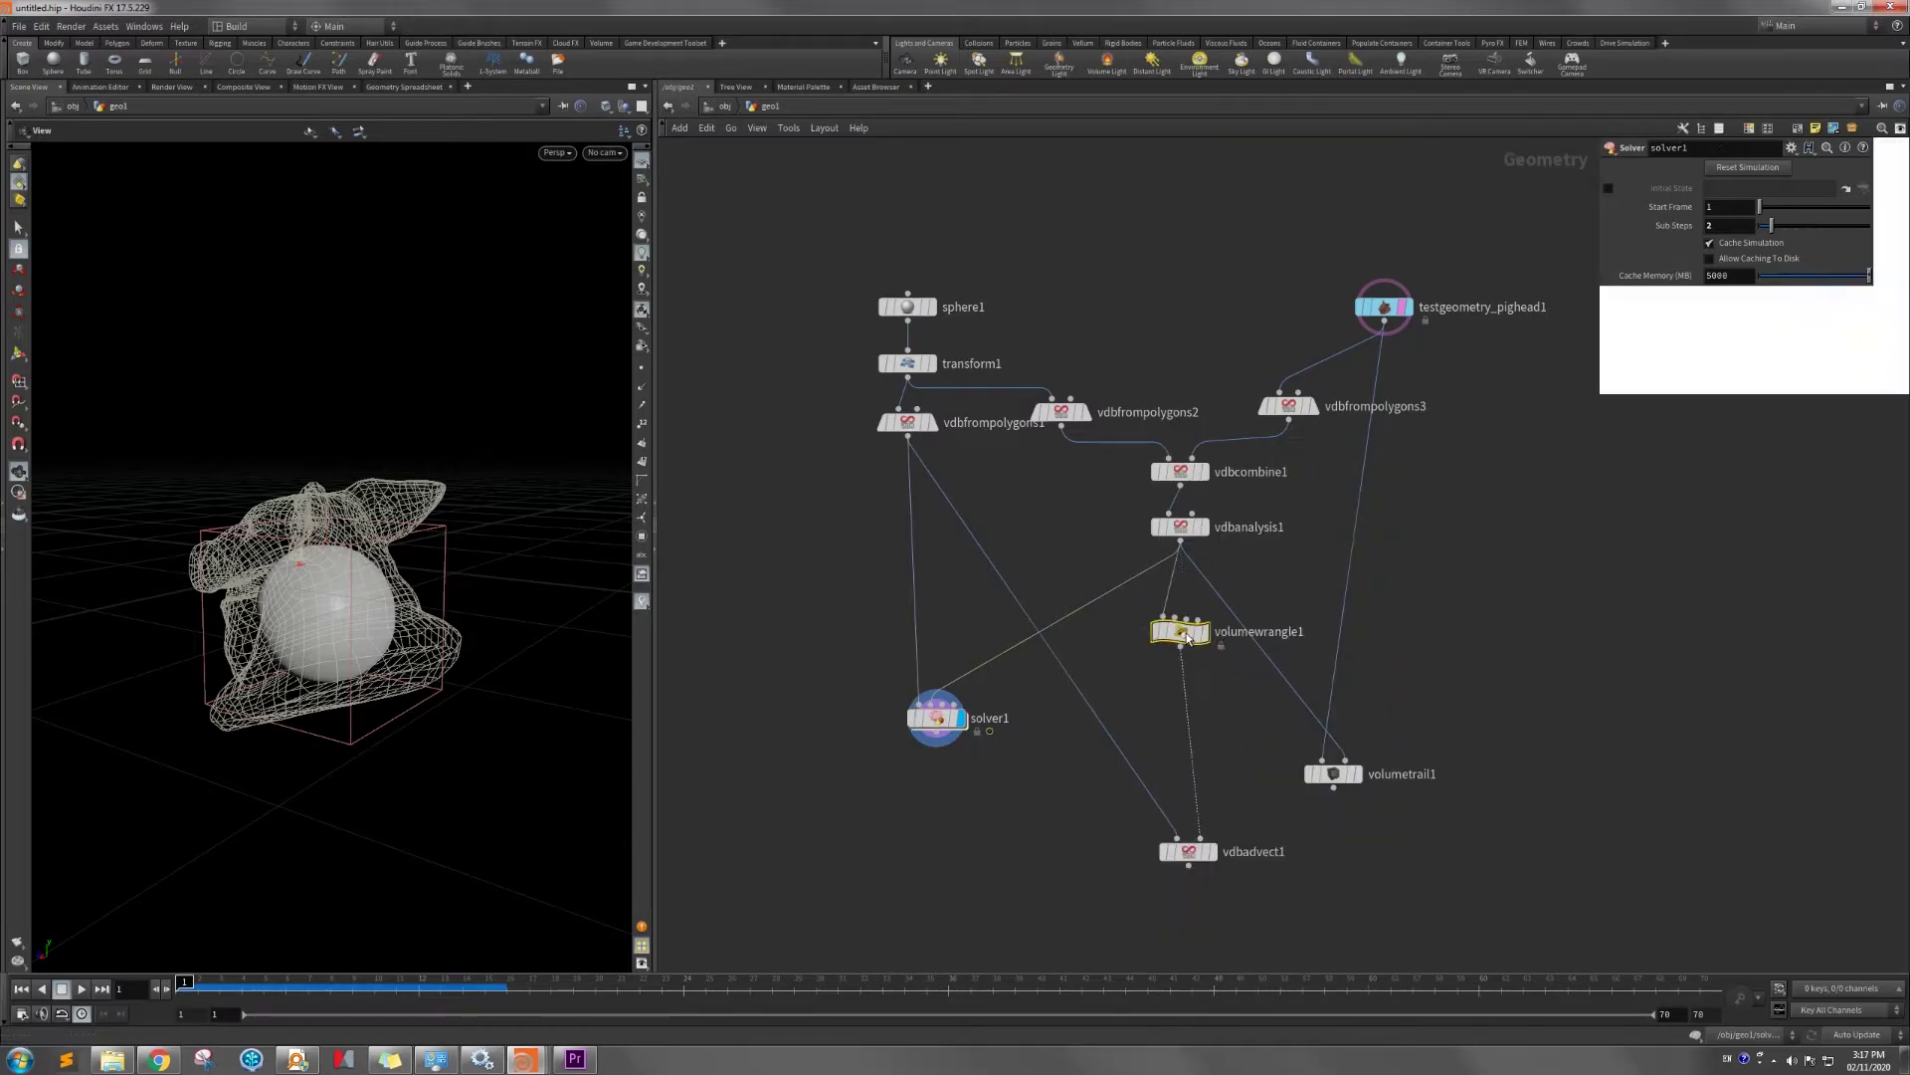
left_click(1675, 263)
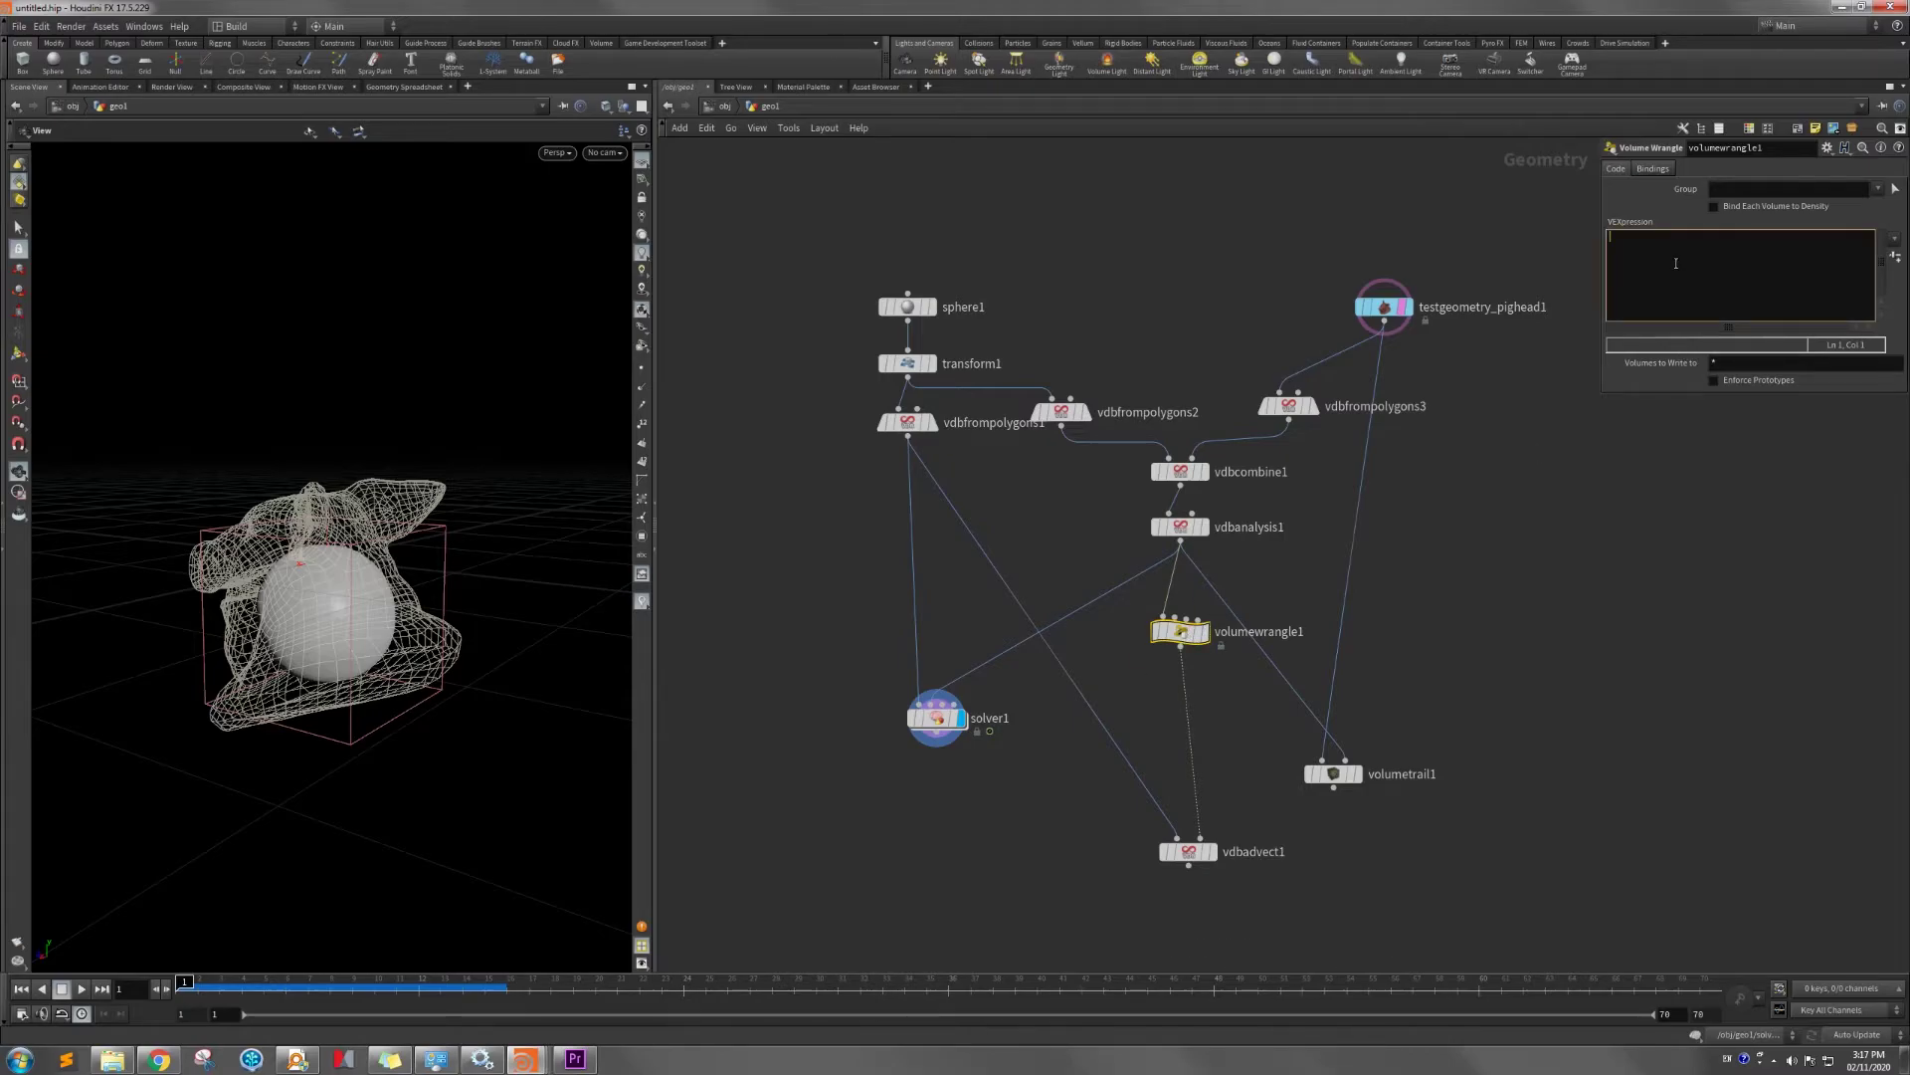
type("@vel=-@vel;")
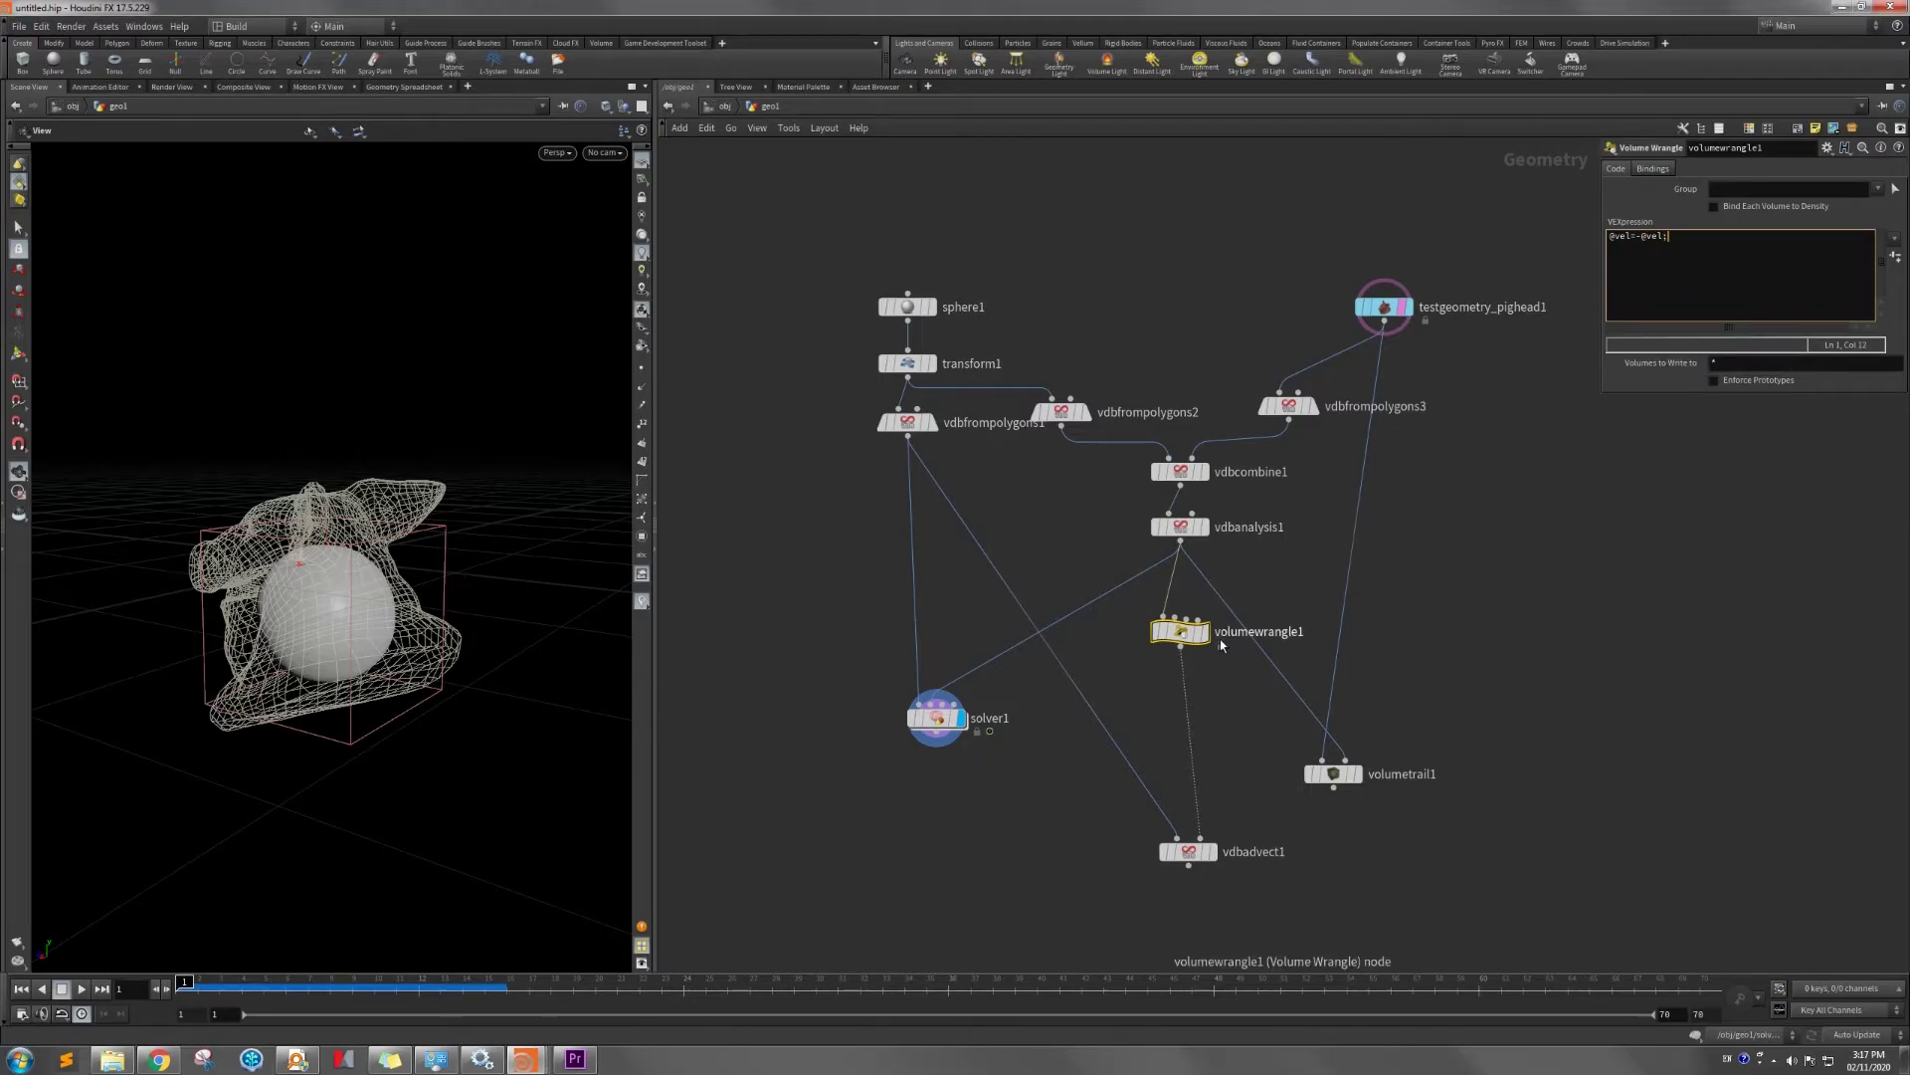
Connect volumewrangle1's output to volumetrail1 and solver1, view the reversed trails, and display solver1.
left_click(1182, 649)
left_click_drag(1186, 654, 1327, 761)
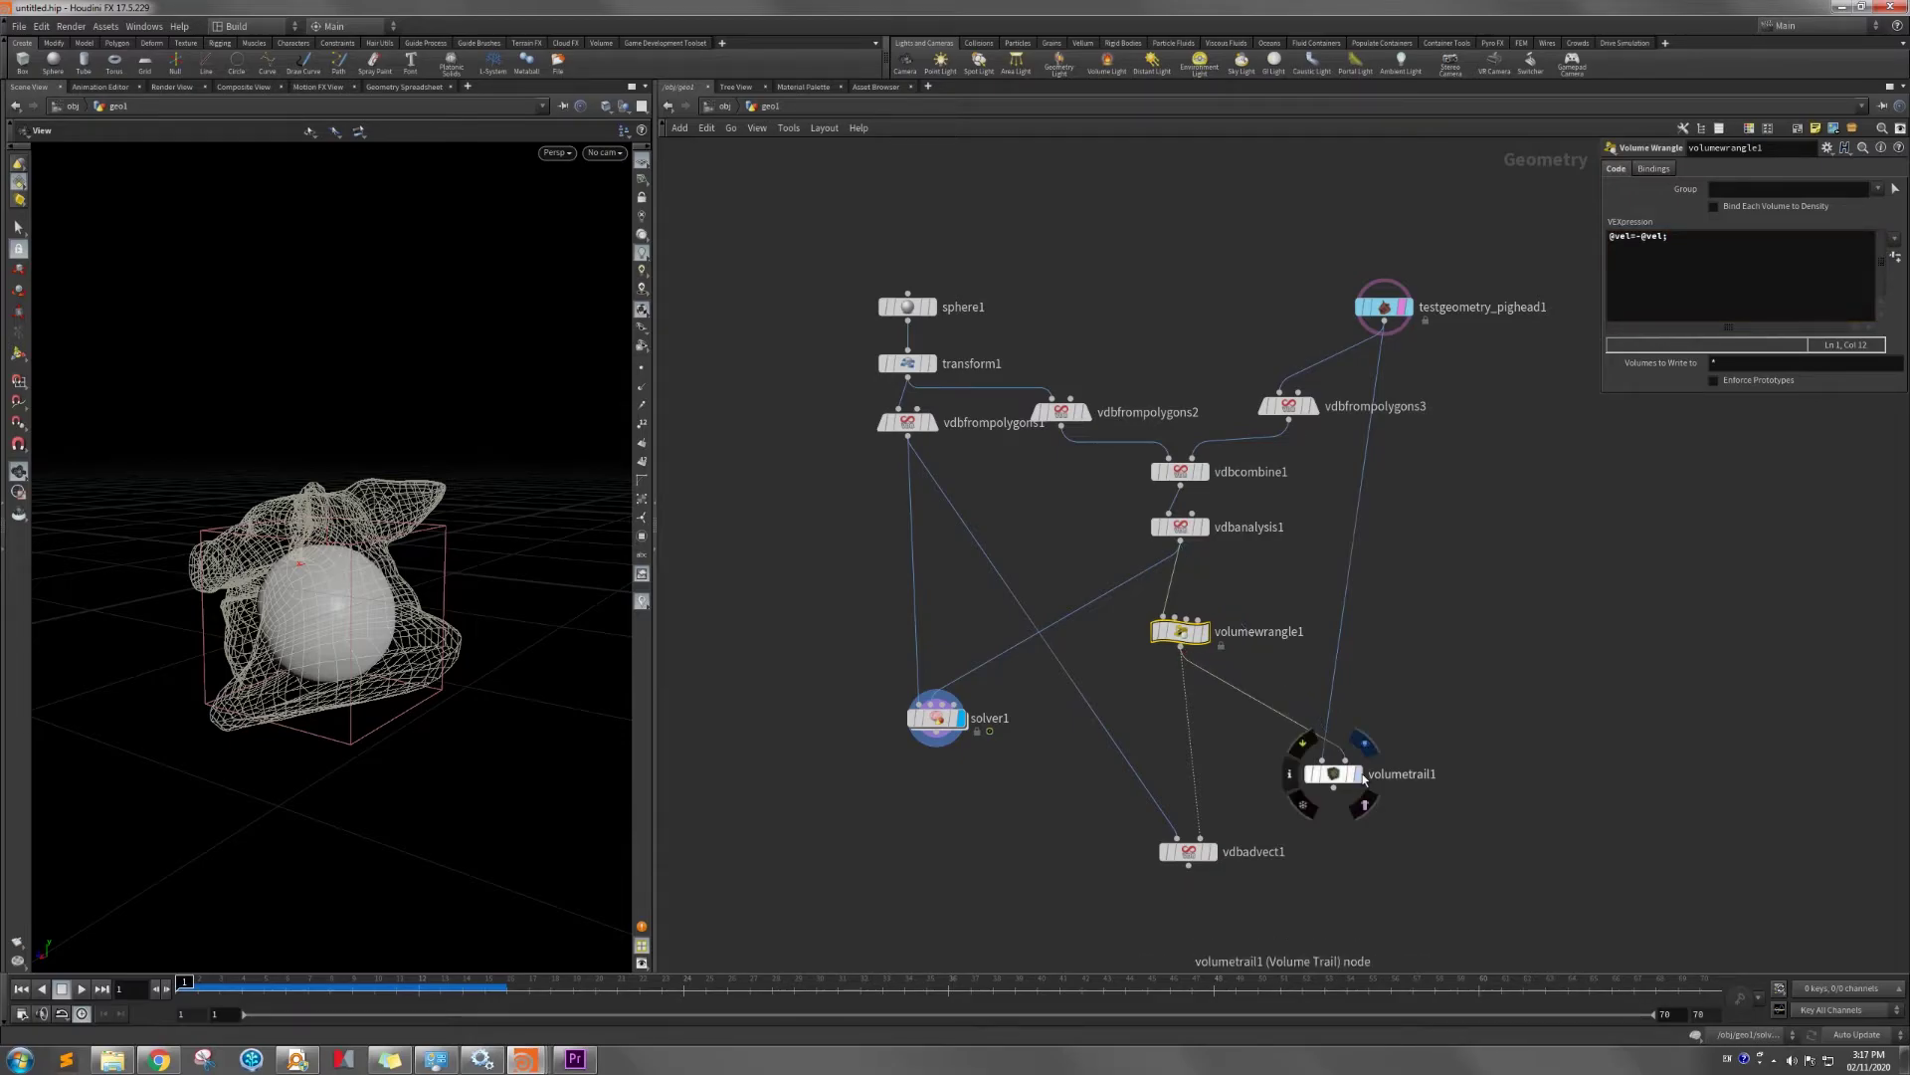
left_click(1357, 773)
left_click_drag(1200, 633, 1335, 754)
mouse_move(467, 568)
left_mouse_down()
mouse_move(541, 563)
mouse_move(474, 567)
left_mouse_up()
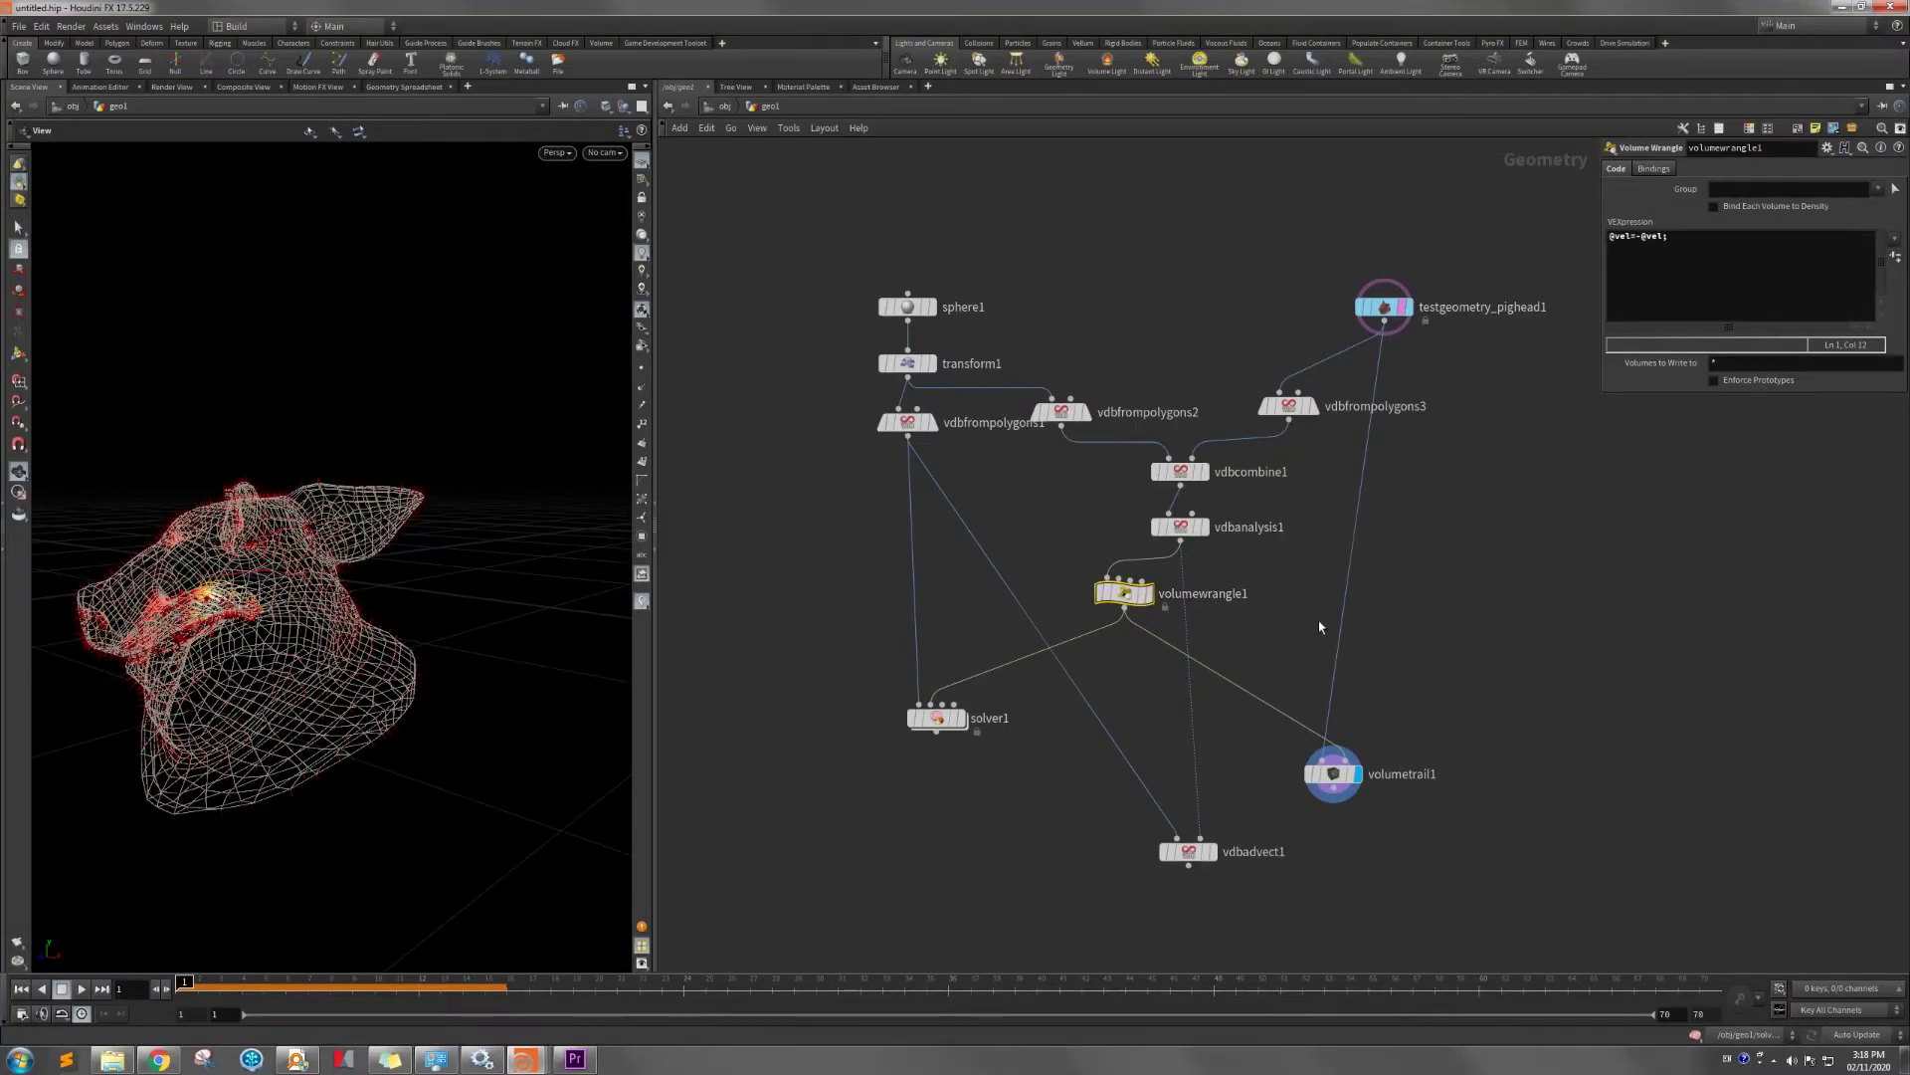
left_click(961, 717)
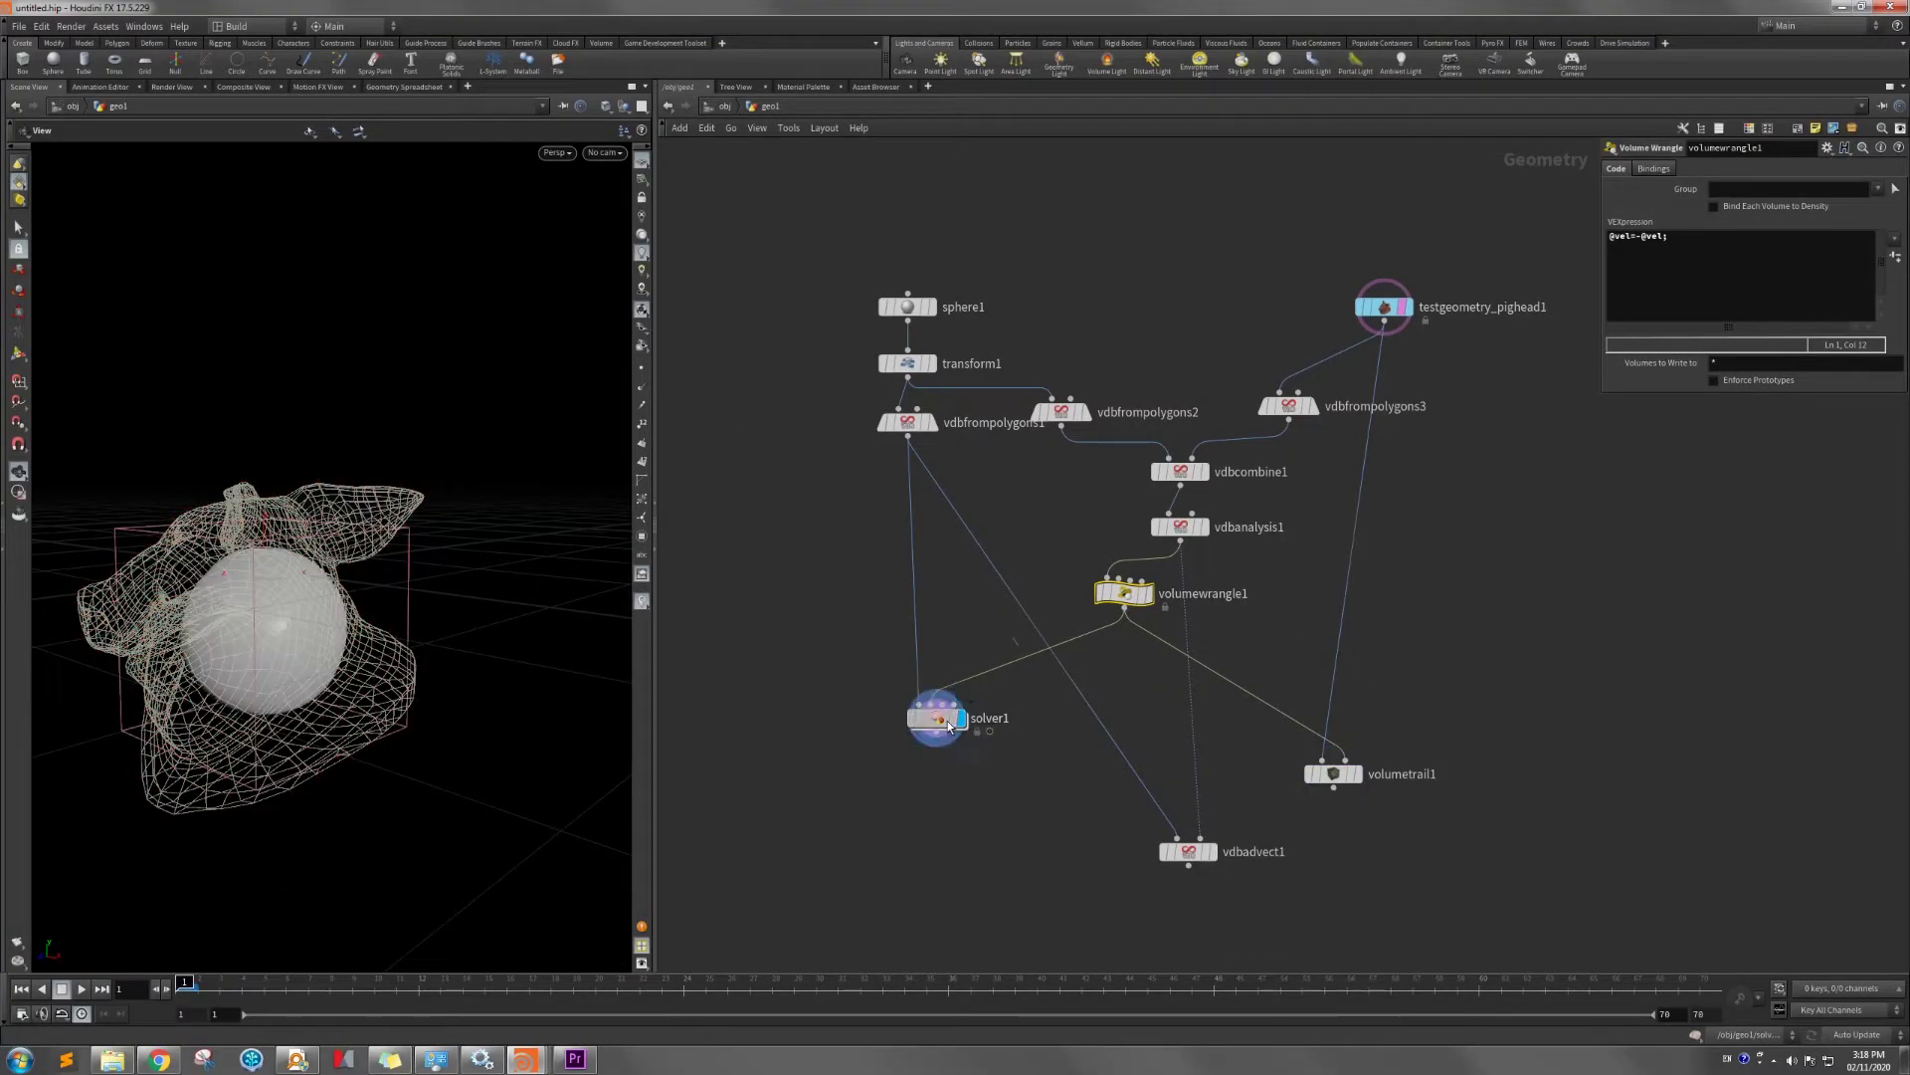
Play and pause the solver1 simulation, examining from several angles how well the growing sphere fills the pig head and ears.
left_click(936, 717)
left_click(80, 989)
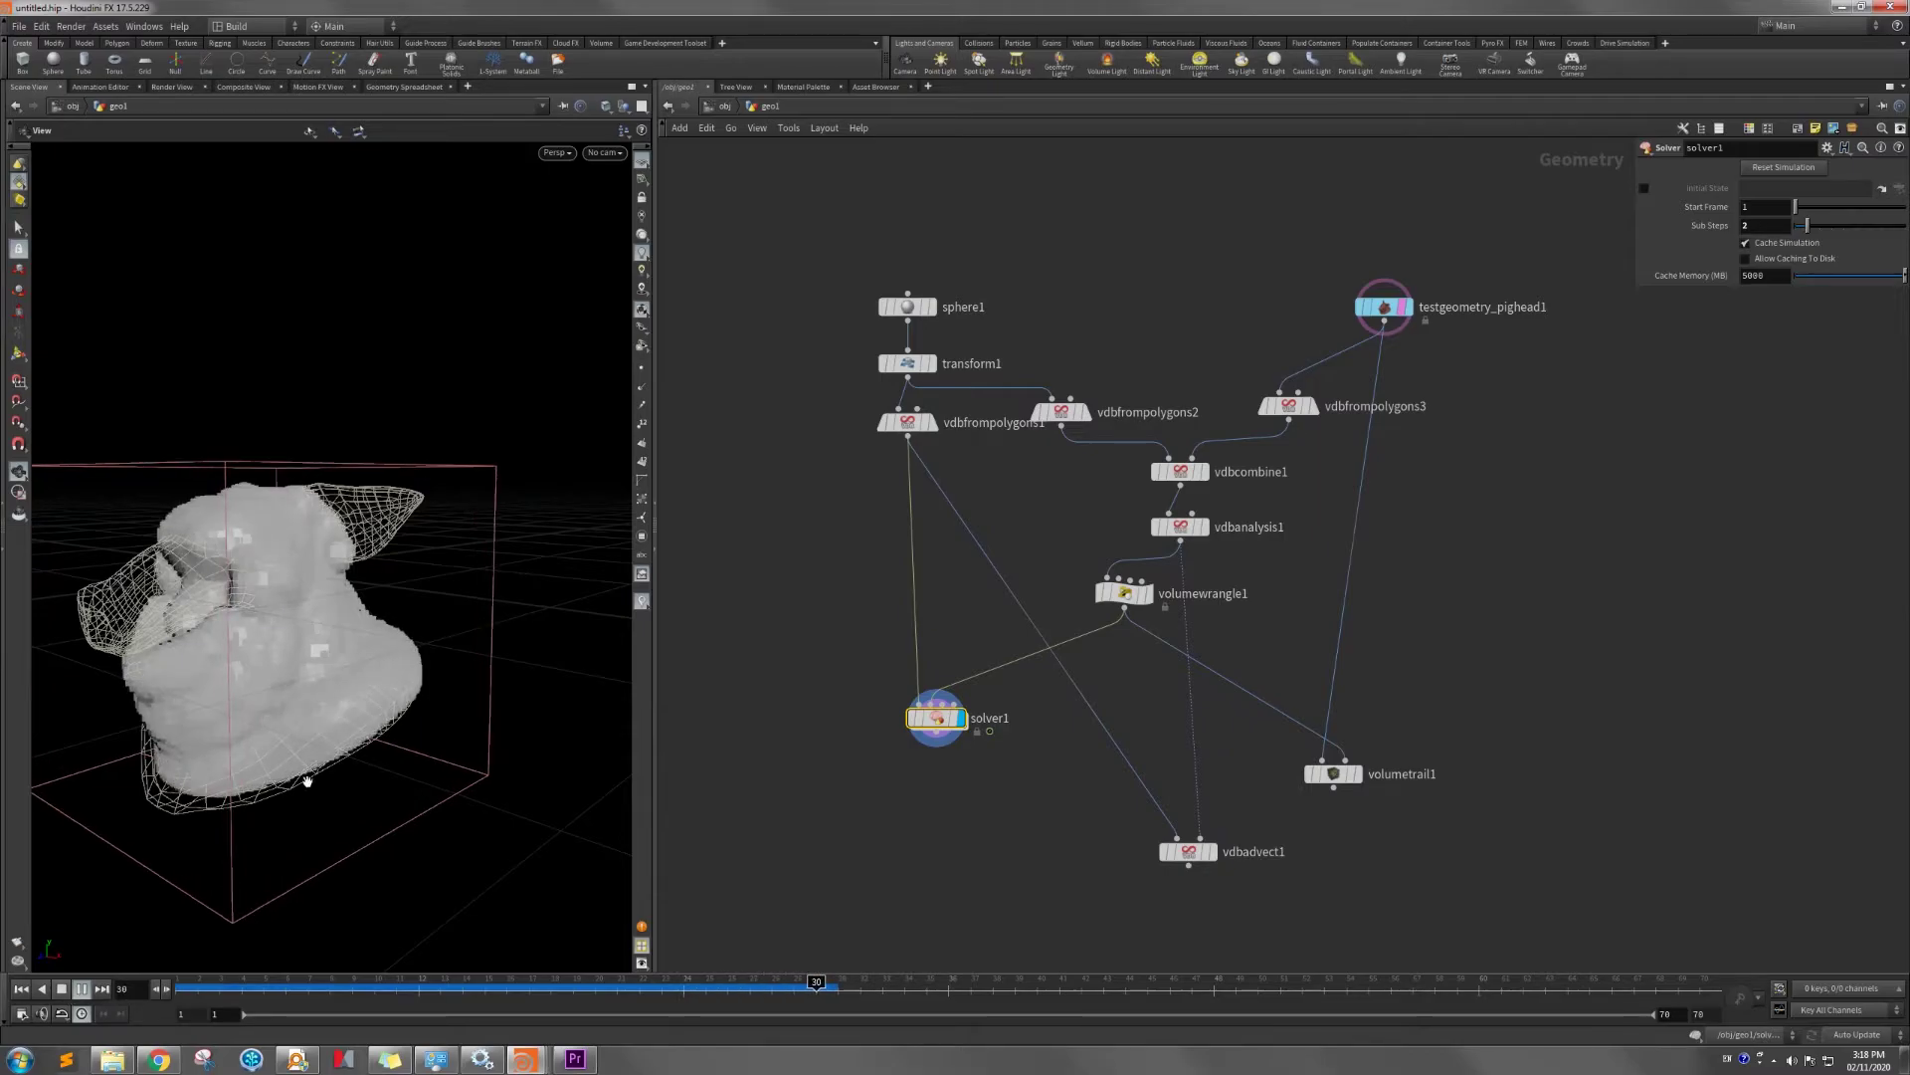
left_click(88, 991)
mouse_move(461, 631)
left_mouse_down()
mouse_move(26, 623)
mouse_move(444, 653)
left_mouse_up()
left_click(79, 989)
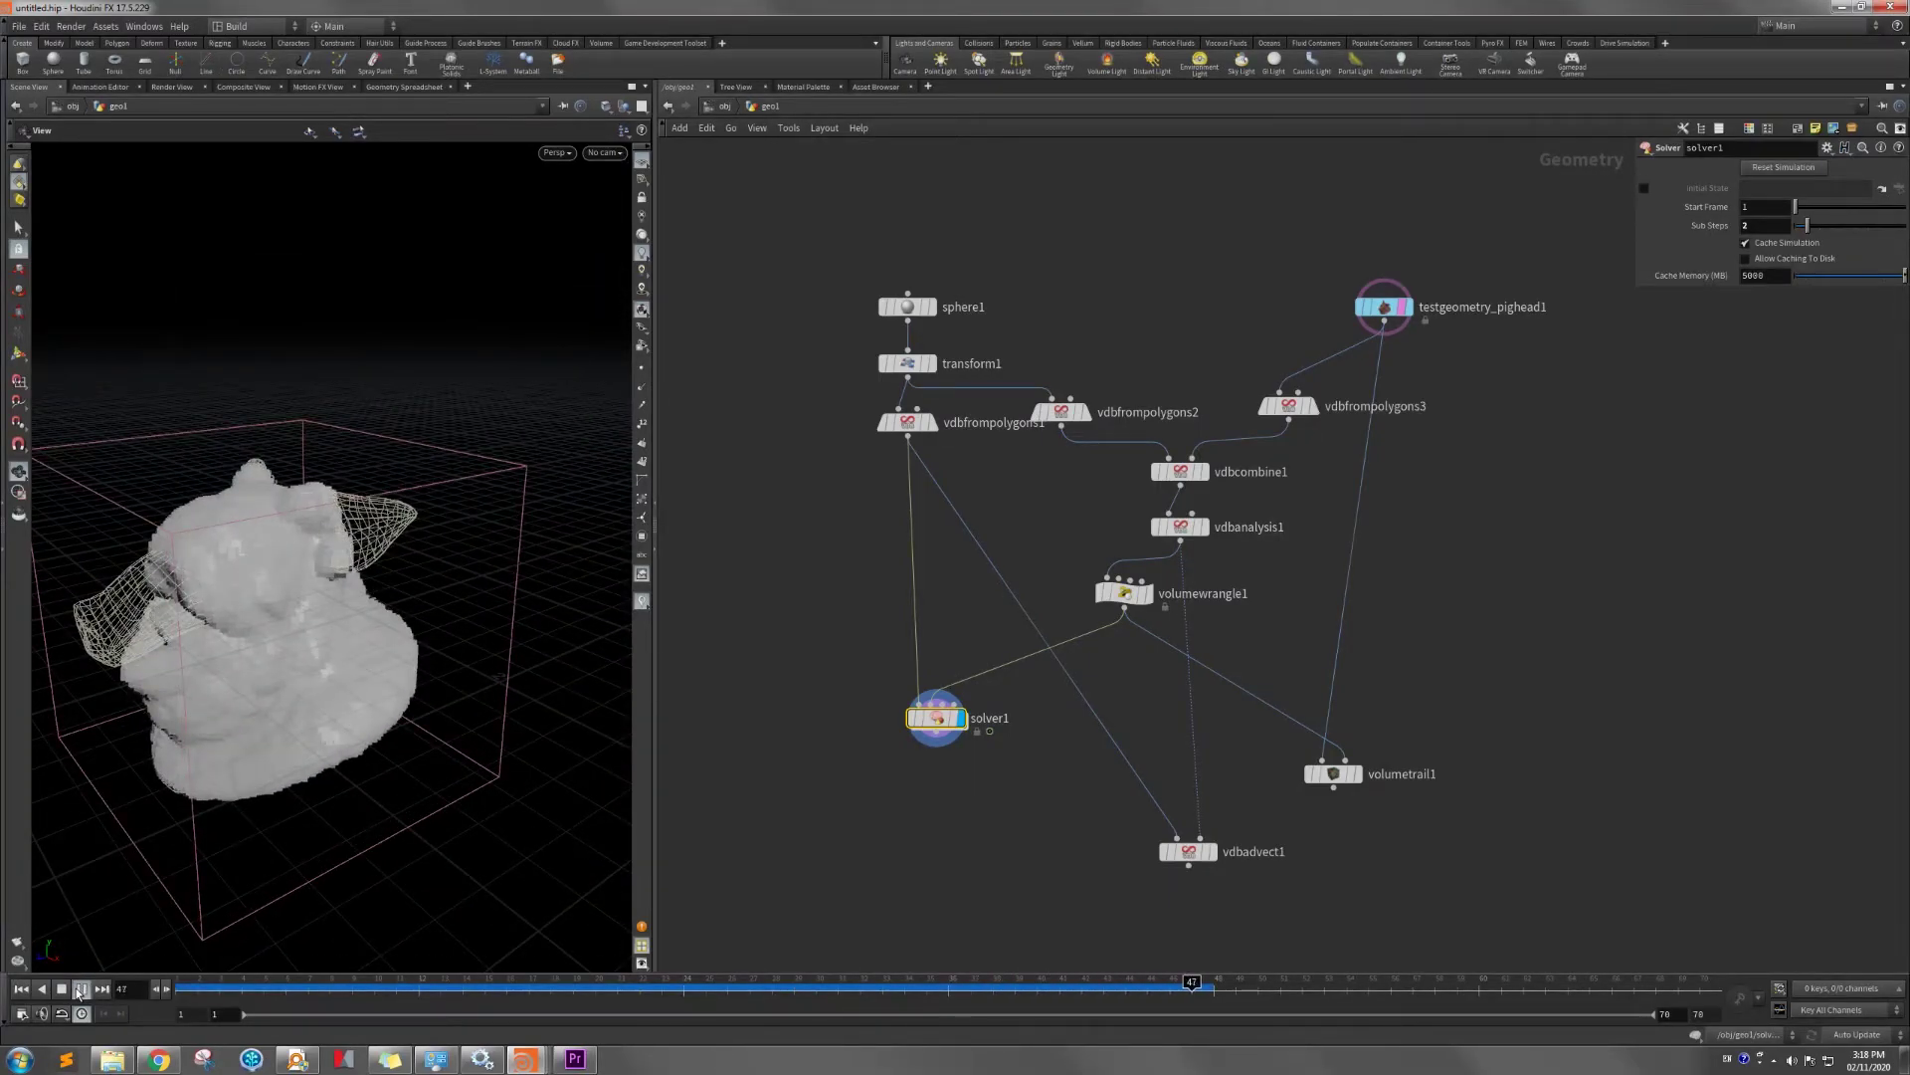
left_click(80, 989)
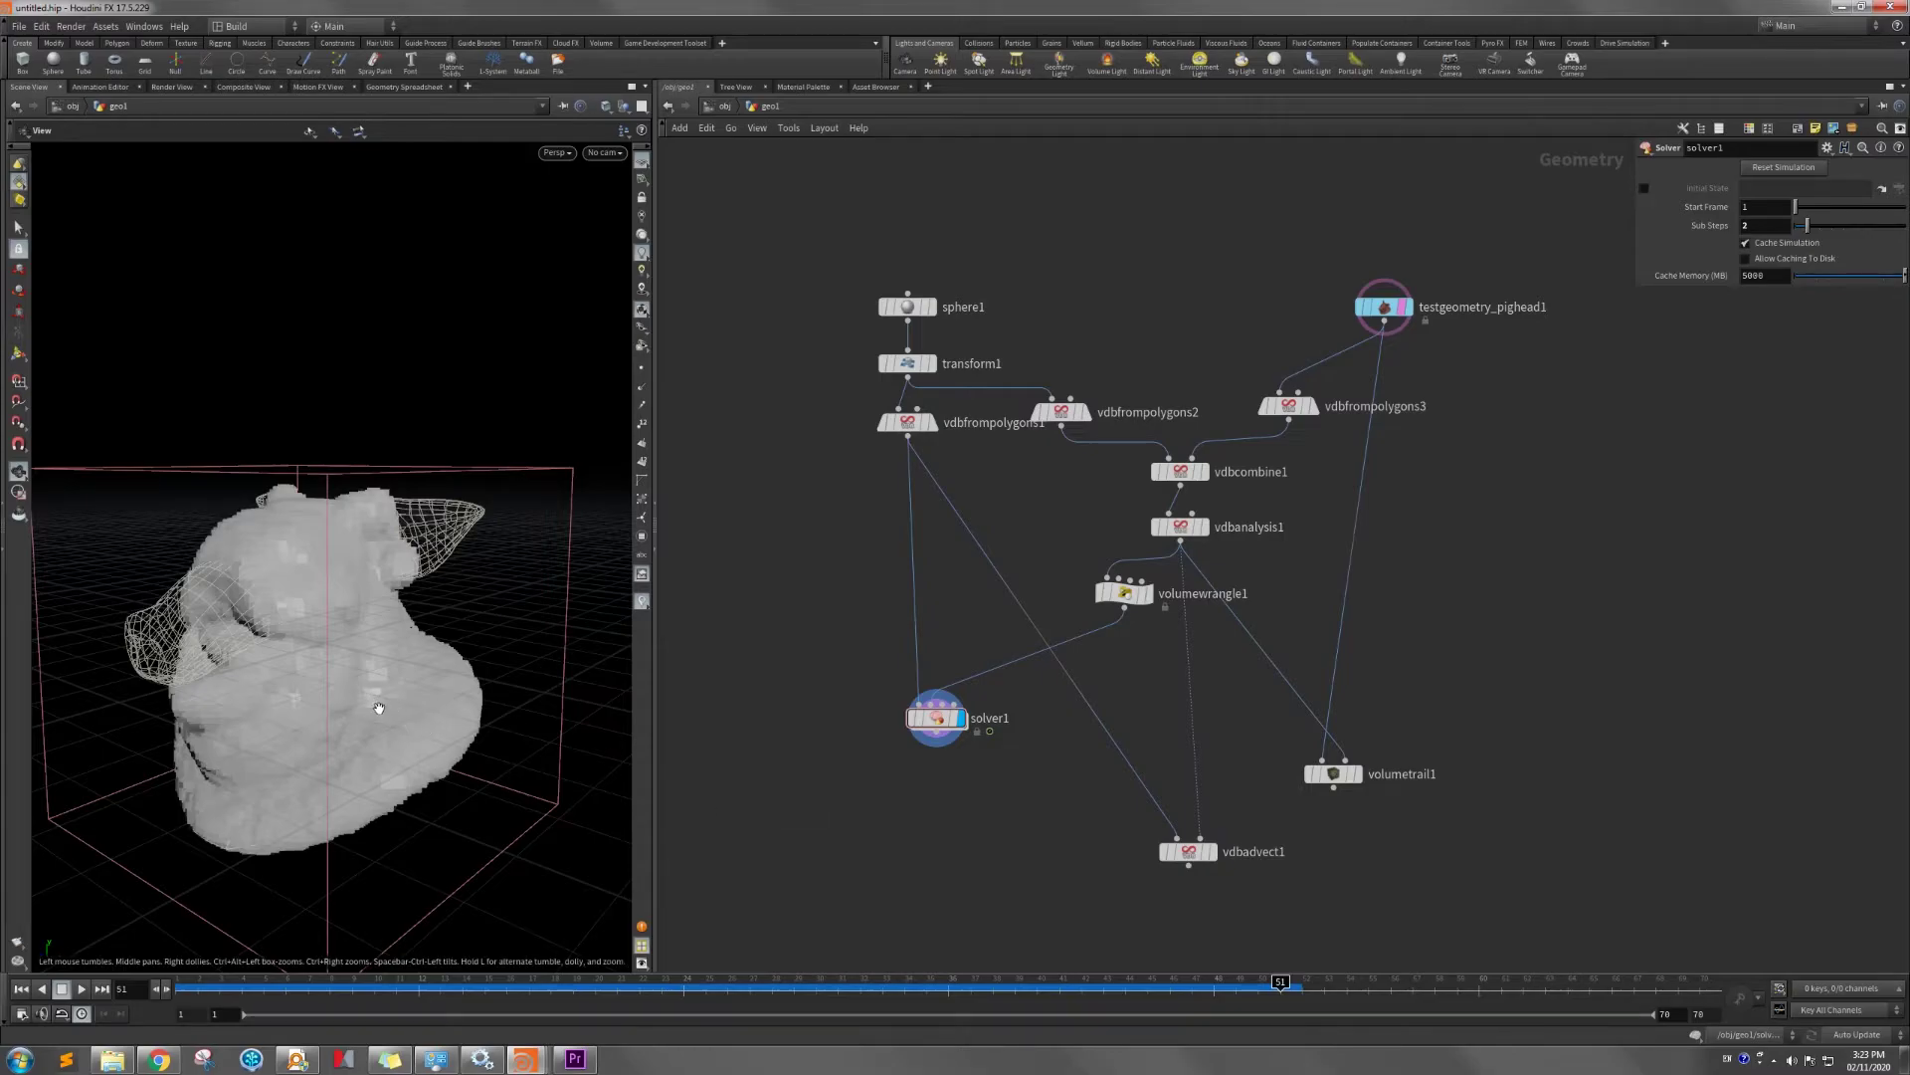
left_click_drag(378, 709, 319, 714)
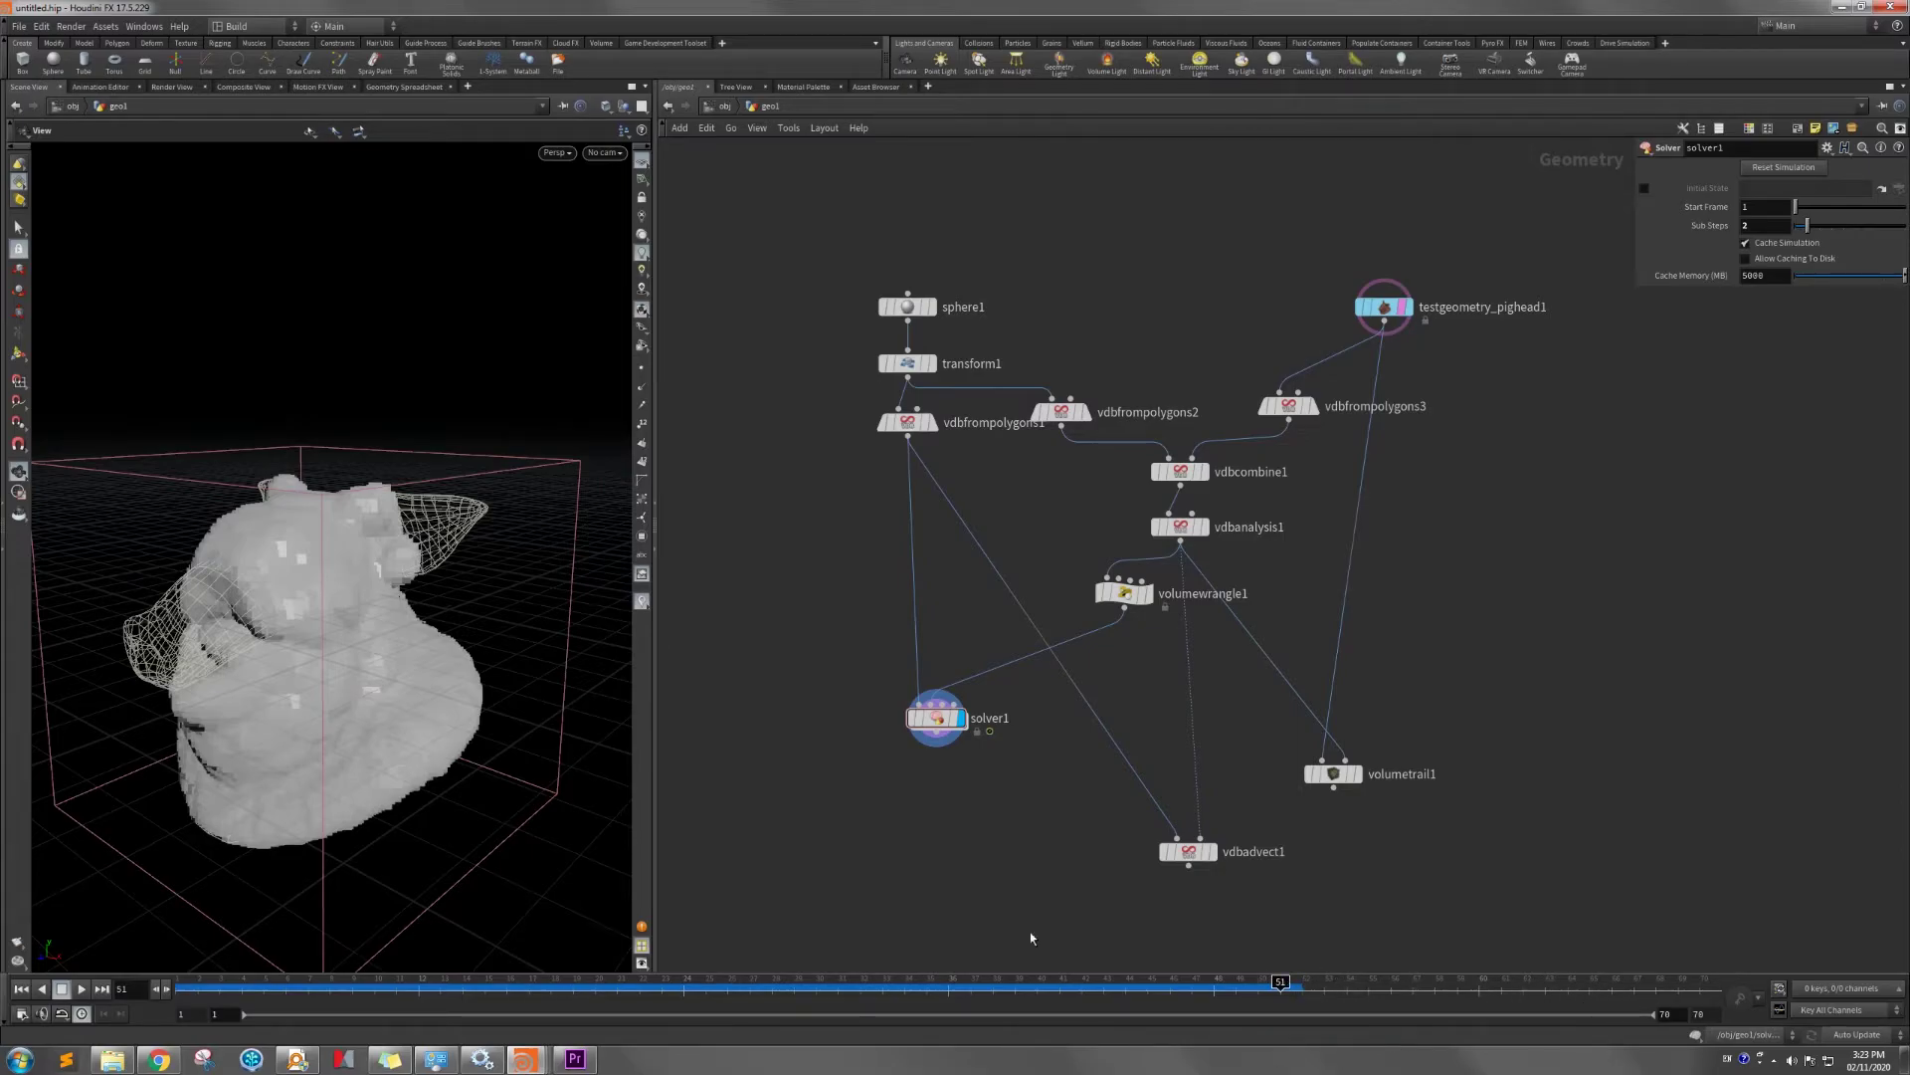
left_click_drag(238, 631, 207, 659)
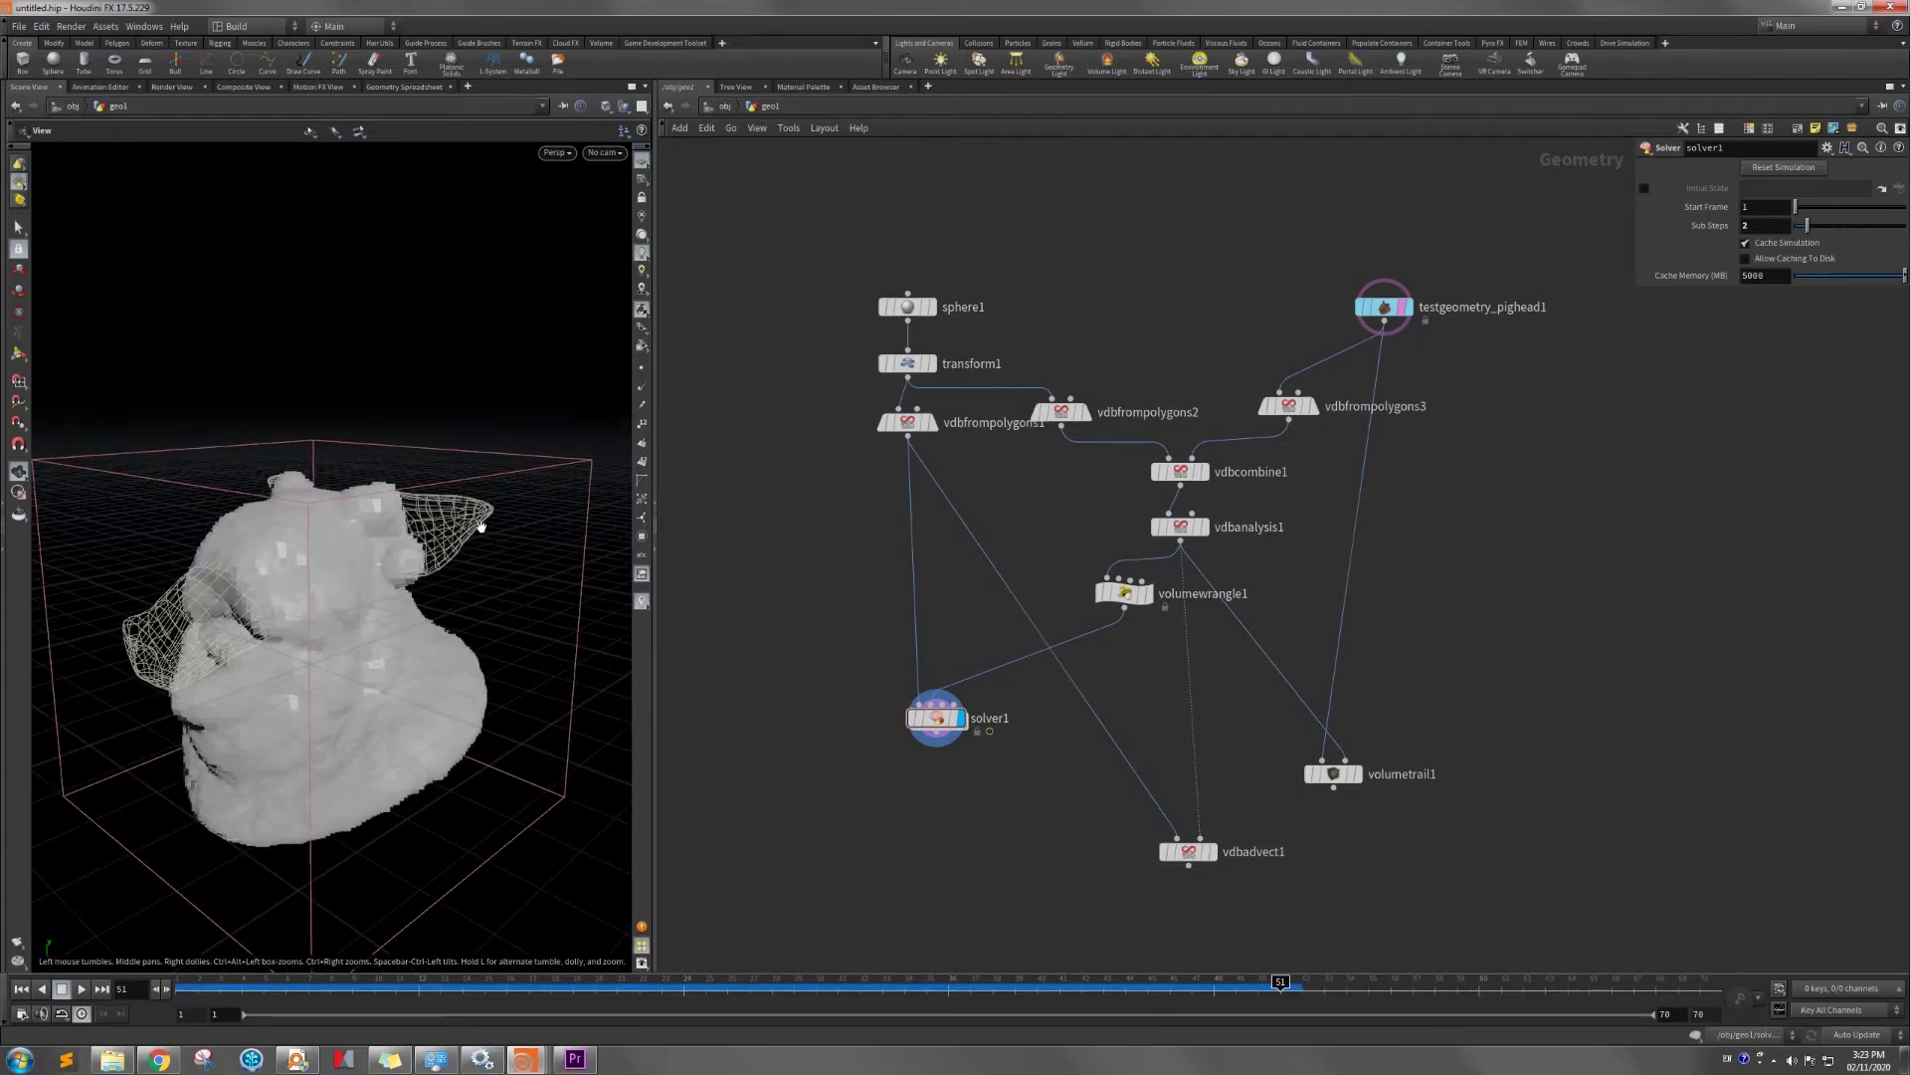
mouse_move(1280, 985)
left_mouse_down()
mouse_move(239, 981)
mouse_move(1260, 985)
left_mouse_up()
Display volumetrail1 and examine the velocity trails inside the pig head up close and from several angles.
left_click(1355, 773)
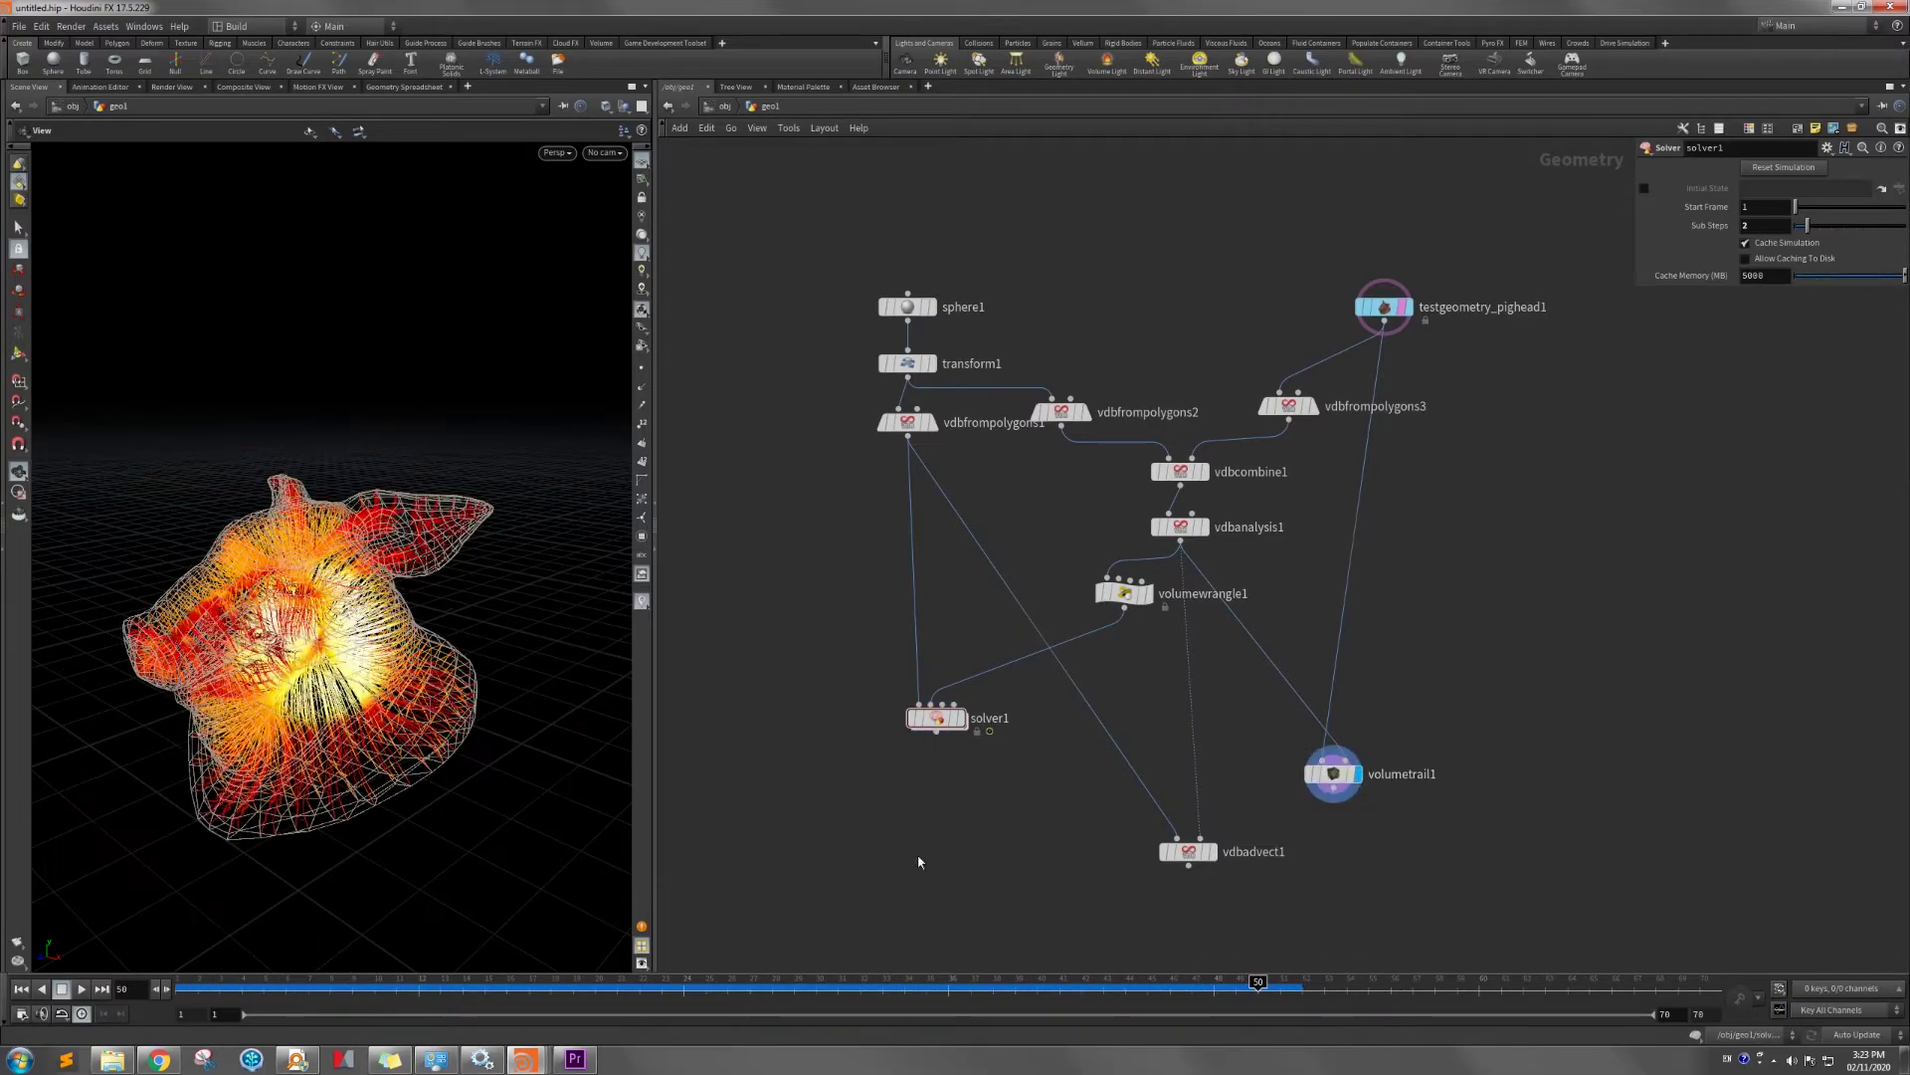
left_click_drag(427, 666, 376, 663)
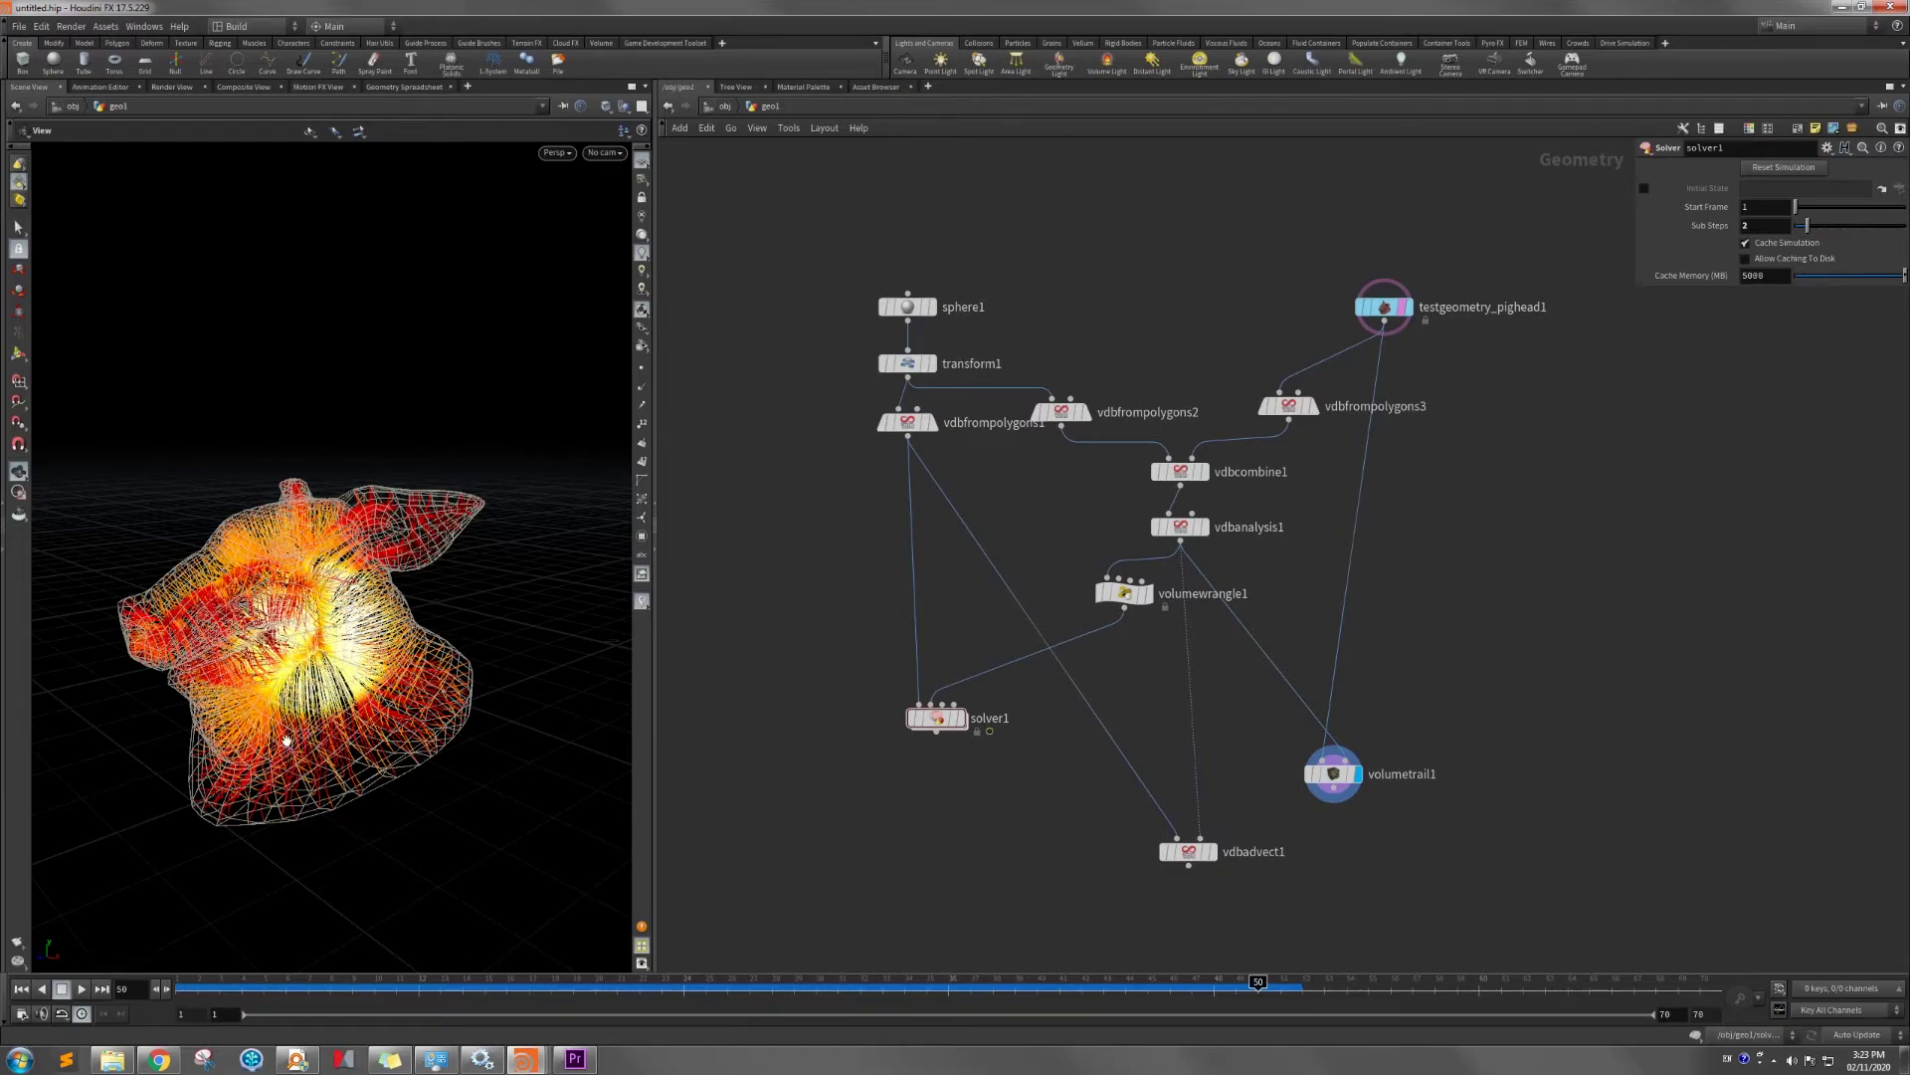
left_click_drag(417, 698, 356, 669)
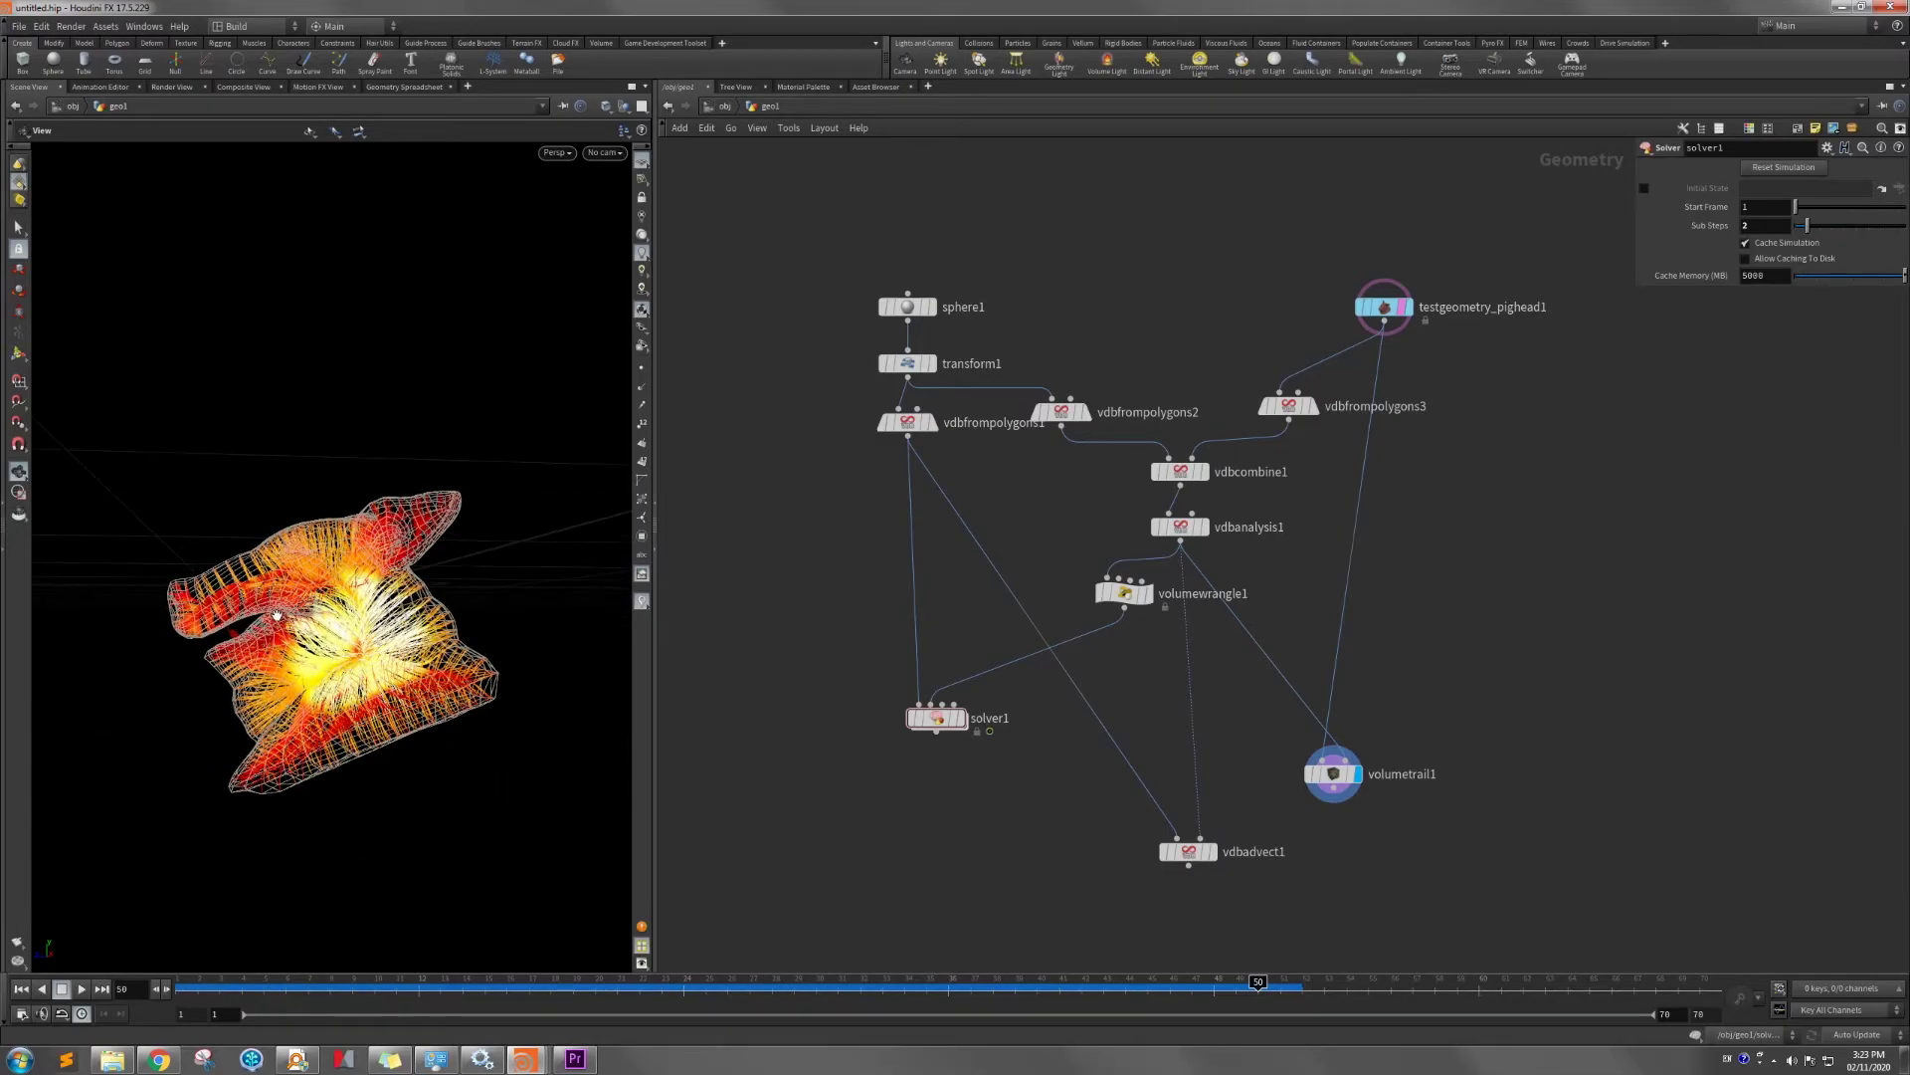
scroll(277, 614, "up", 5)
mouse_move(328, 603)
left_mouse_down()
mouse_move(333, 625)
mouse_move(353, 609)
mouse_move(336, 604)
left_mouse_up()
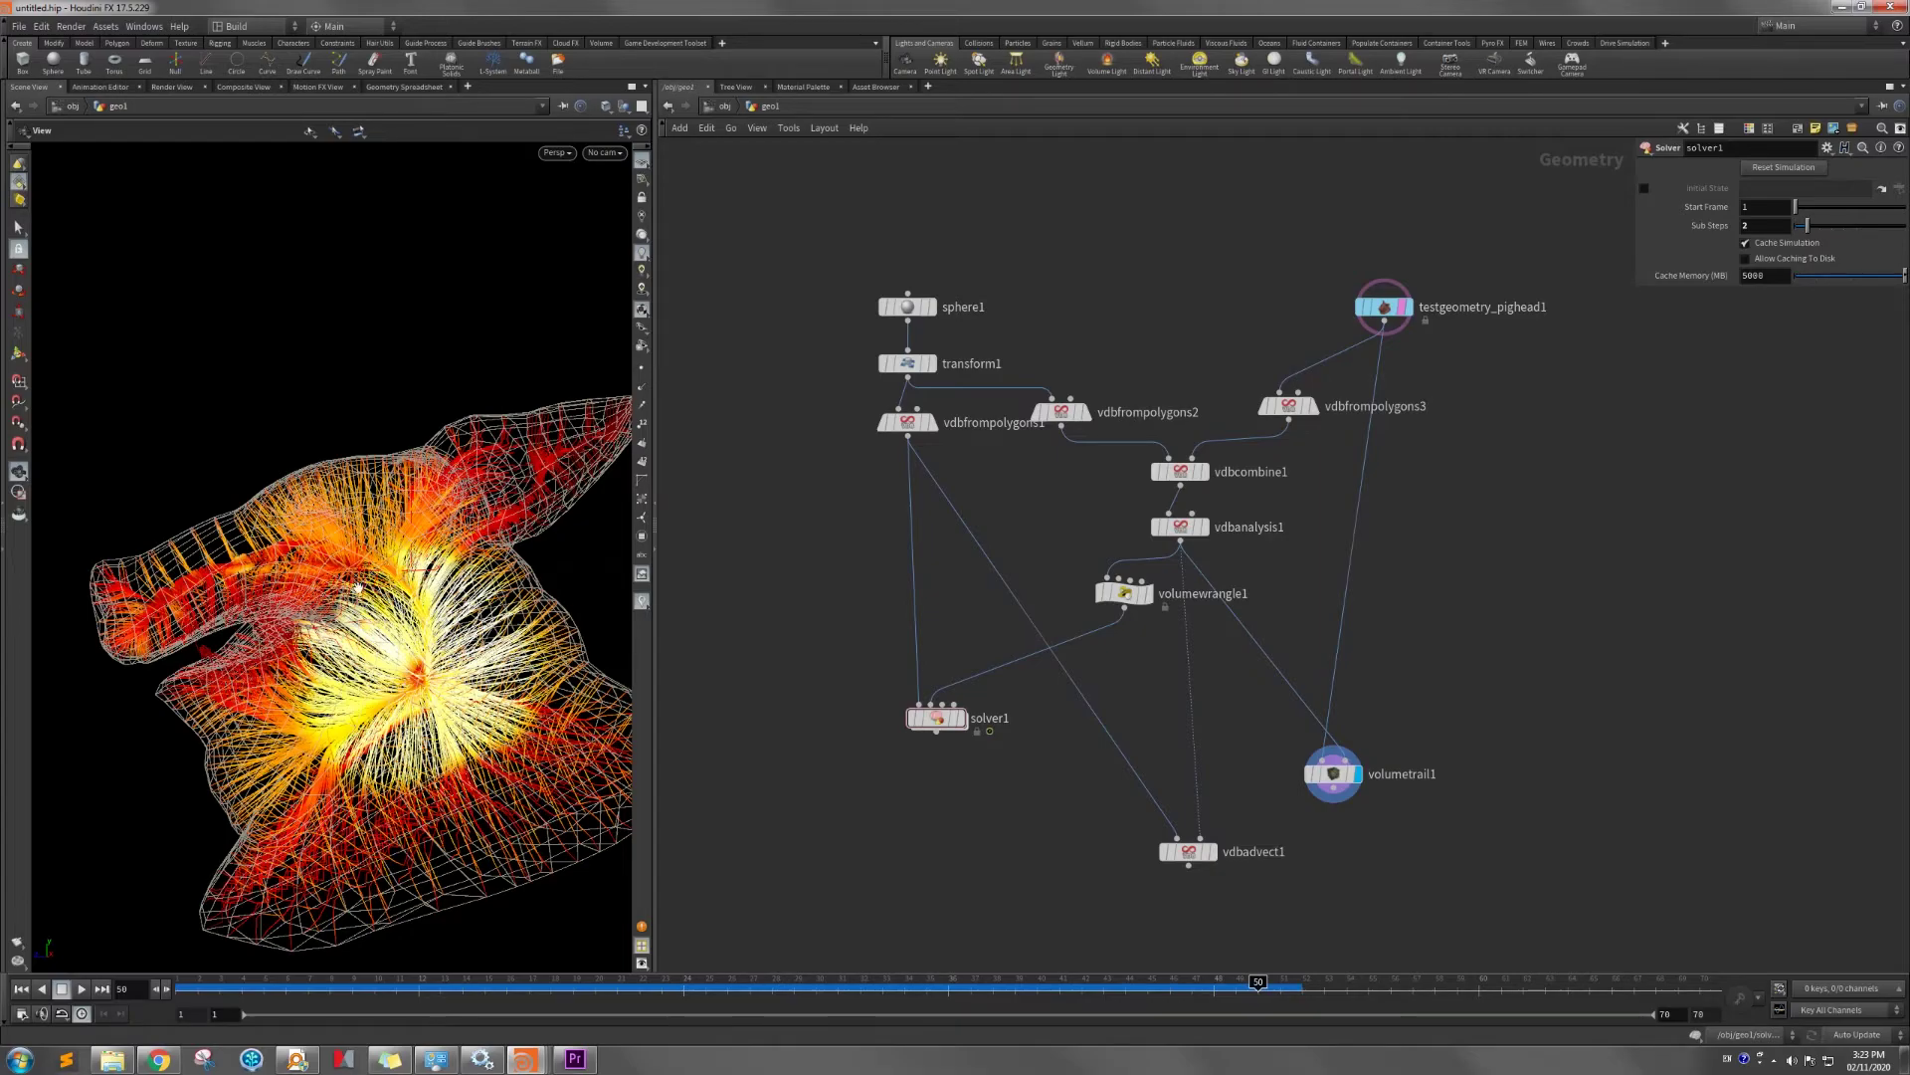
left_click_drag(284, 610, 358, 606)
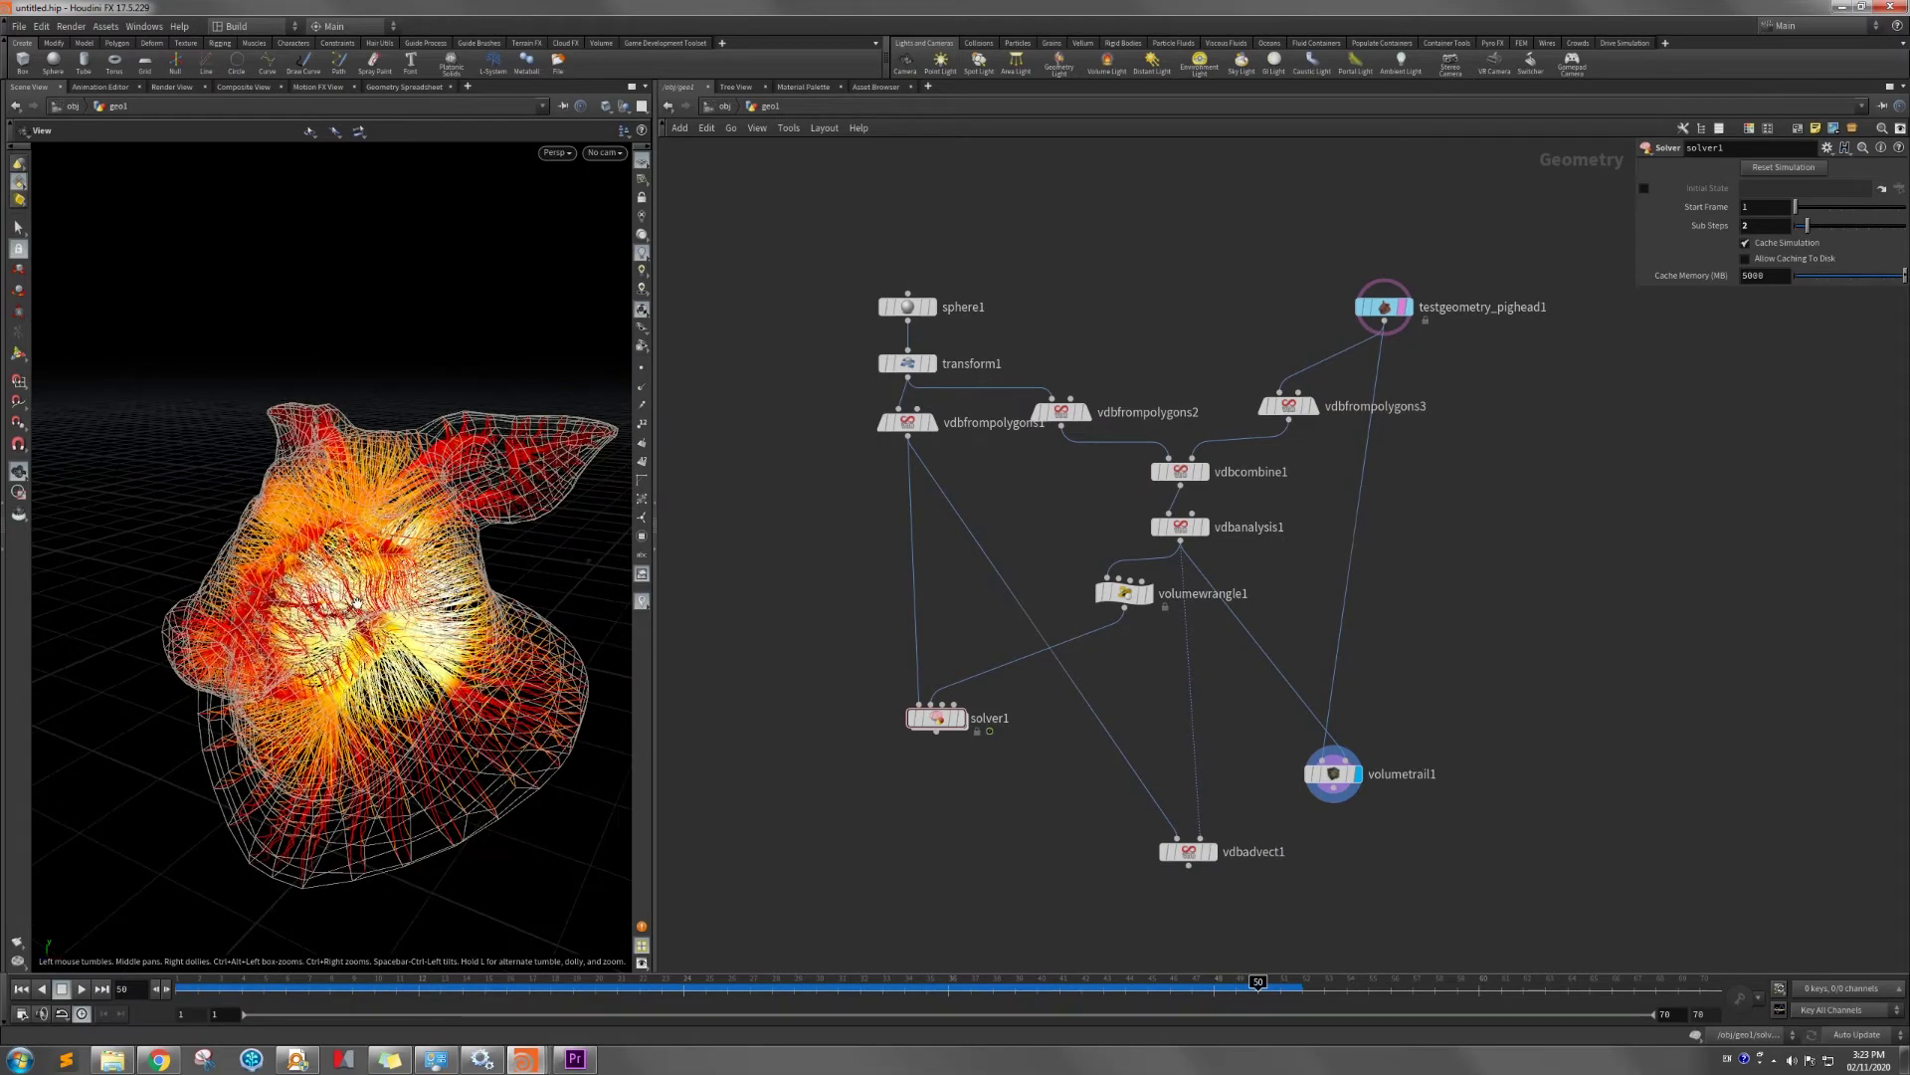
Inside solver1, space Prev_Frame and vdbadvect1 further apart to make room between them, and return to the geo1 network.
mouse_move(942, 723)
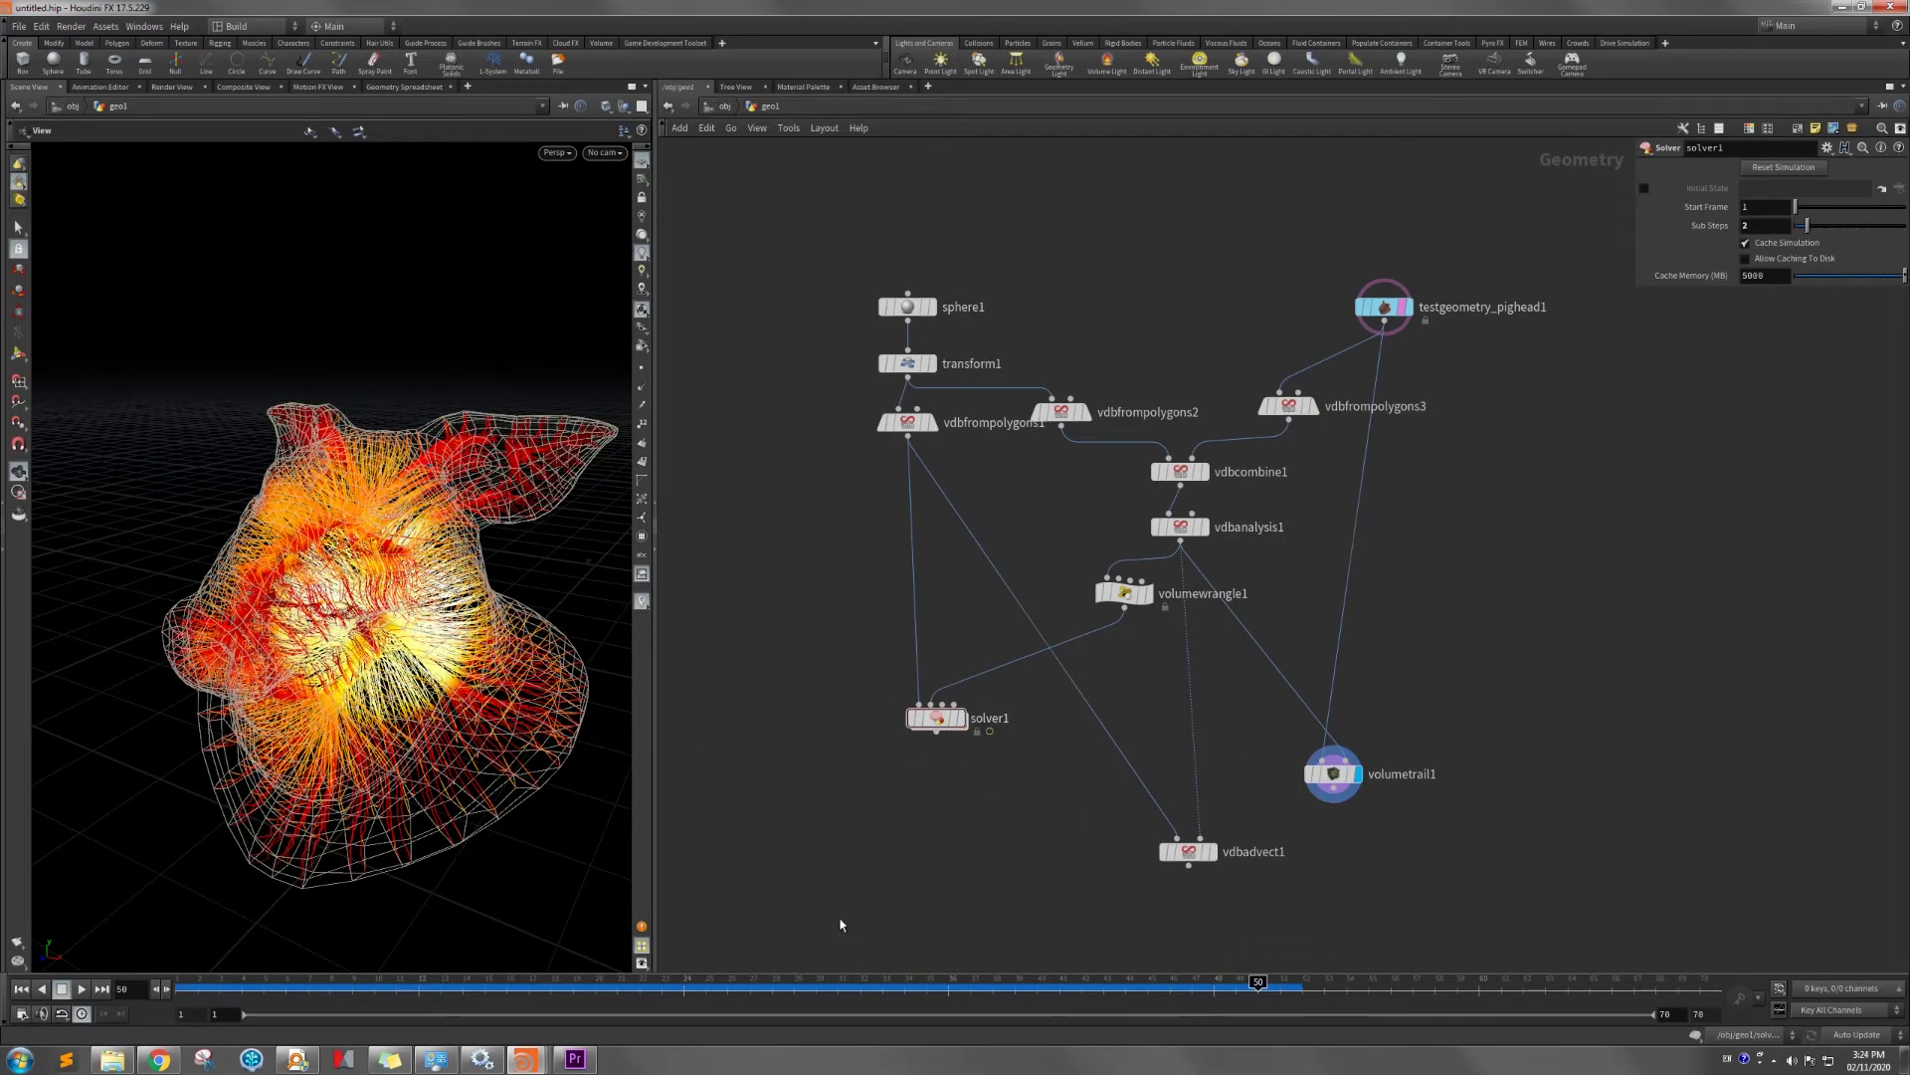
double_click(936, 718)
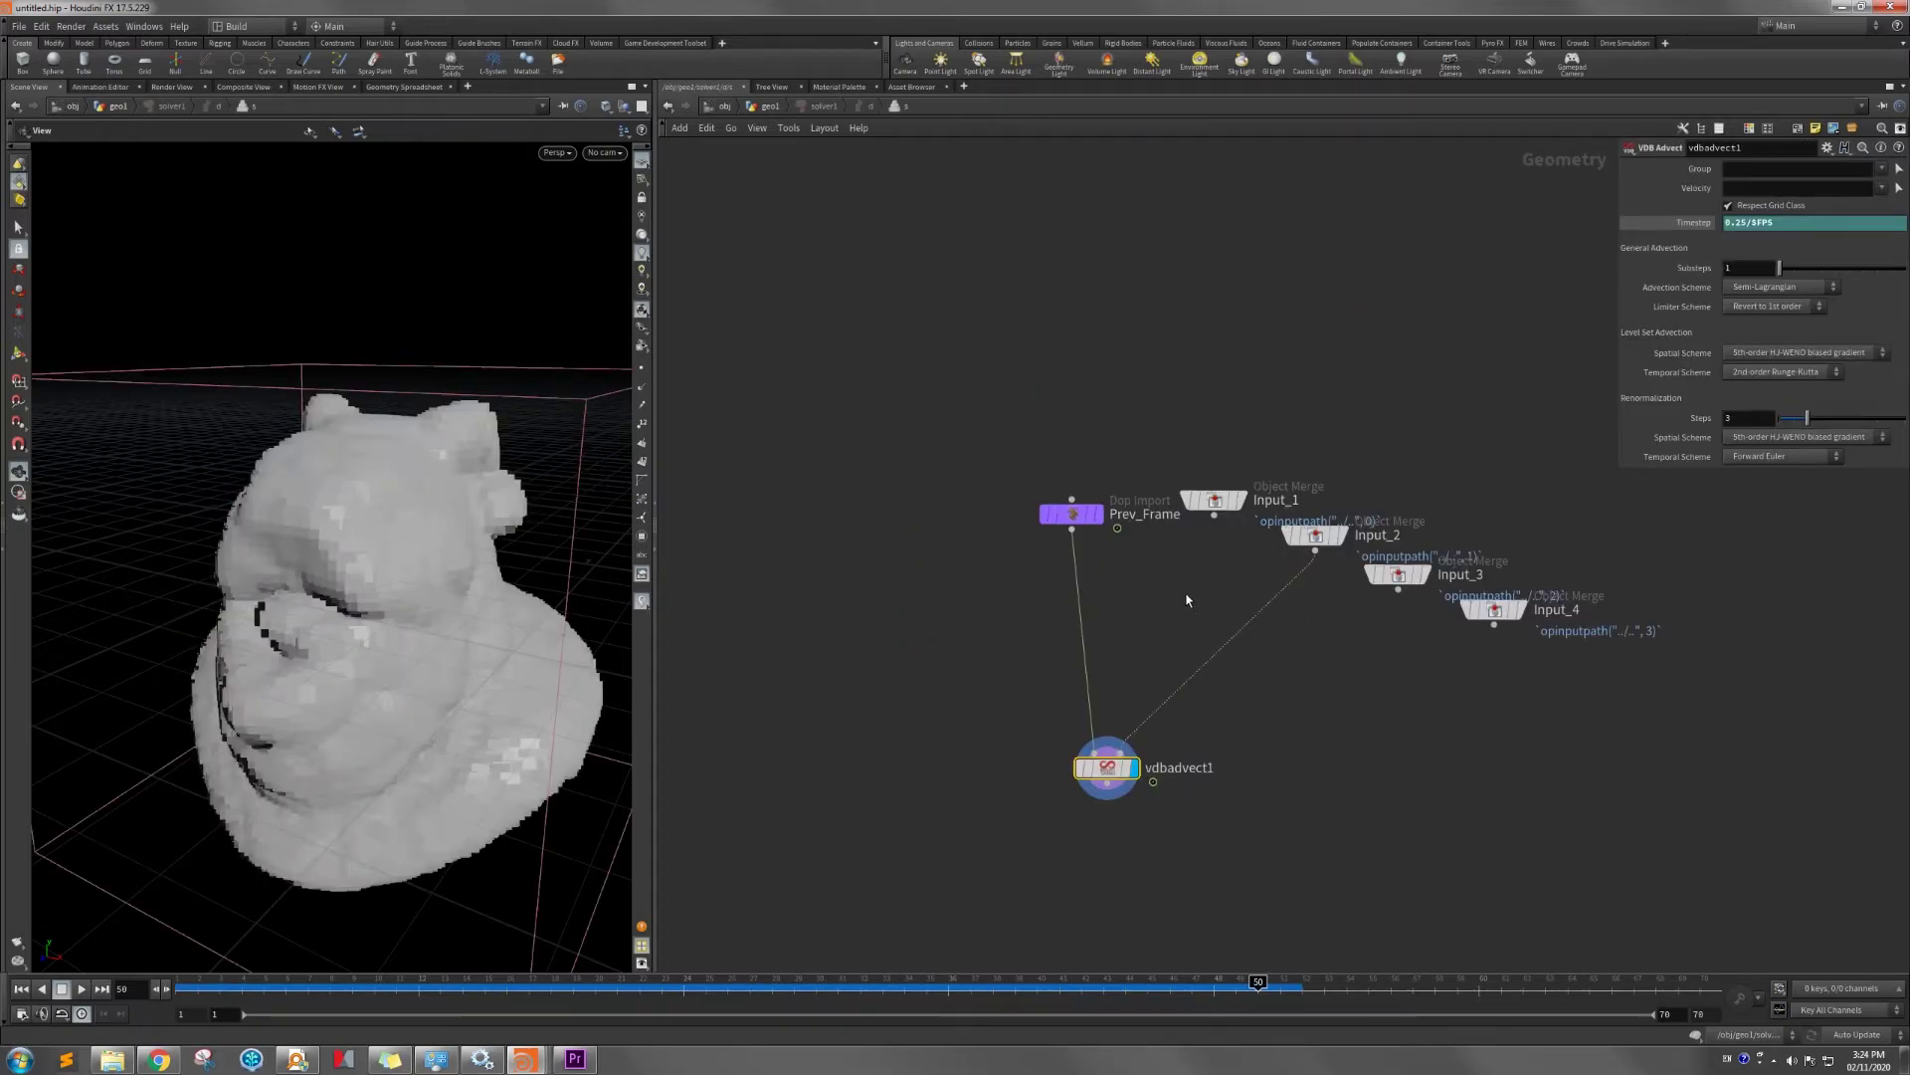
middle_click_drag(1175, 625, 1085, 586)
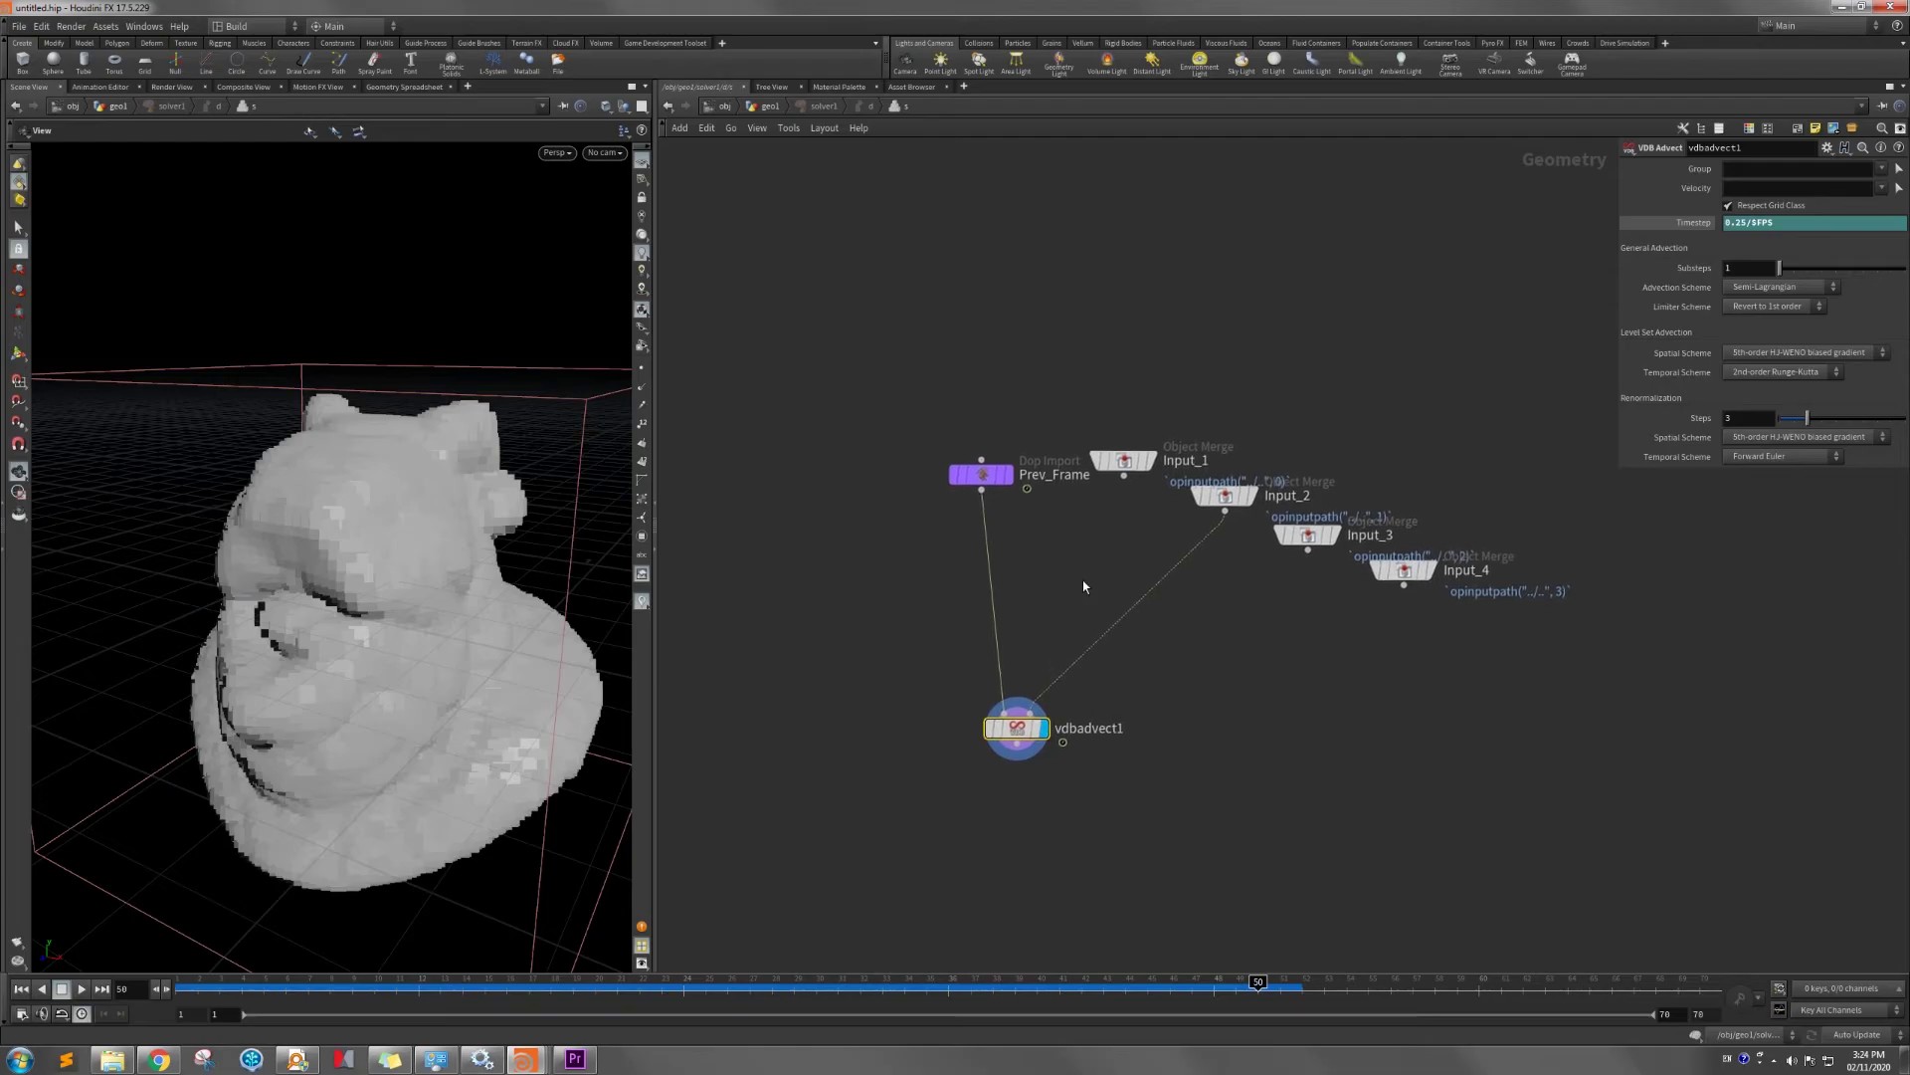
left_click_drag(1017, 727, 1000, 796)
left_click_drag(1013, 477, 1012, 462)
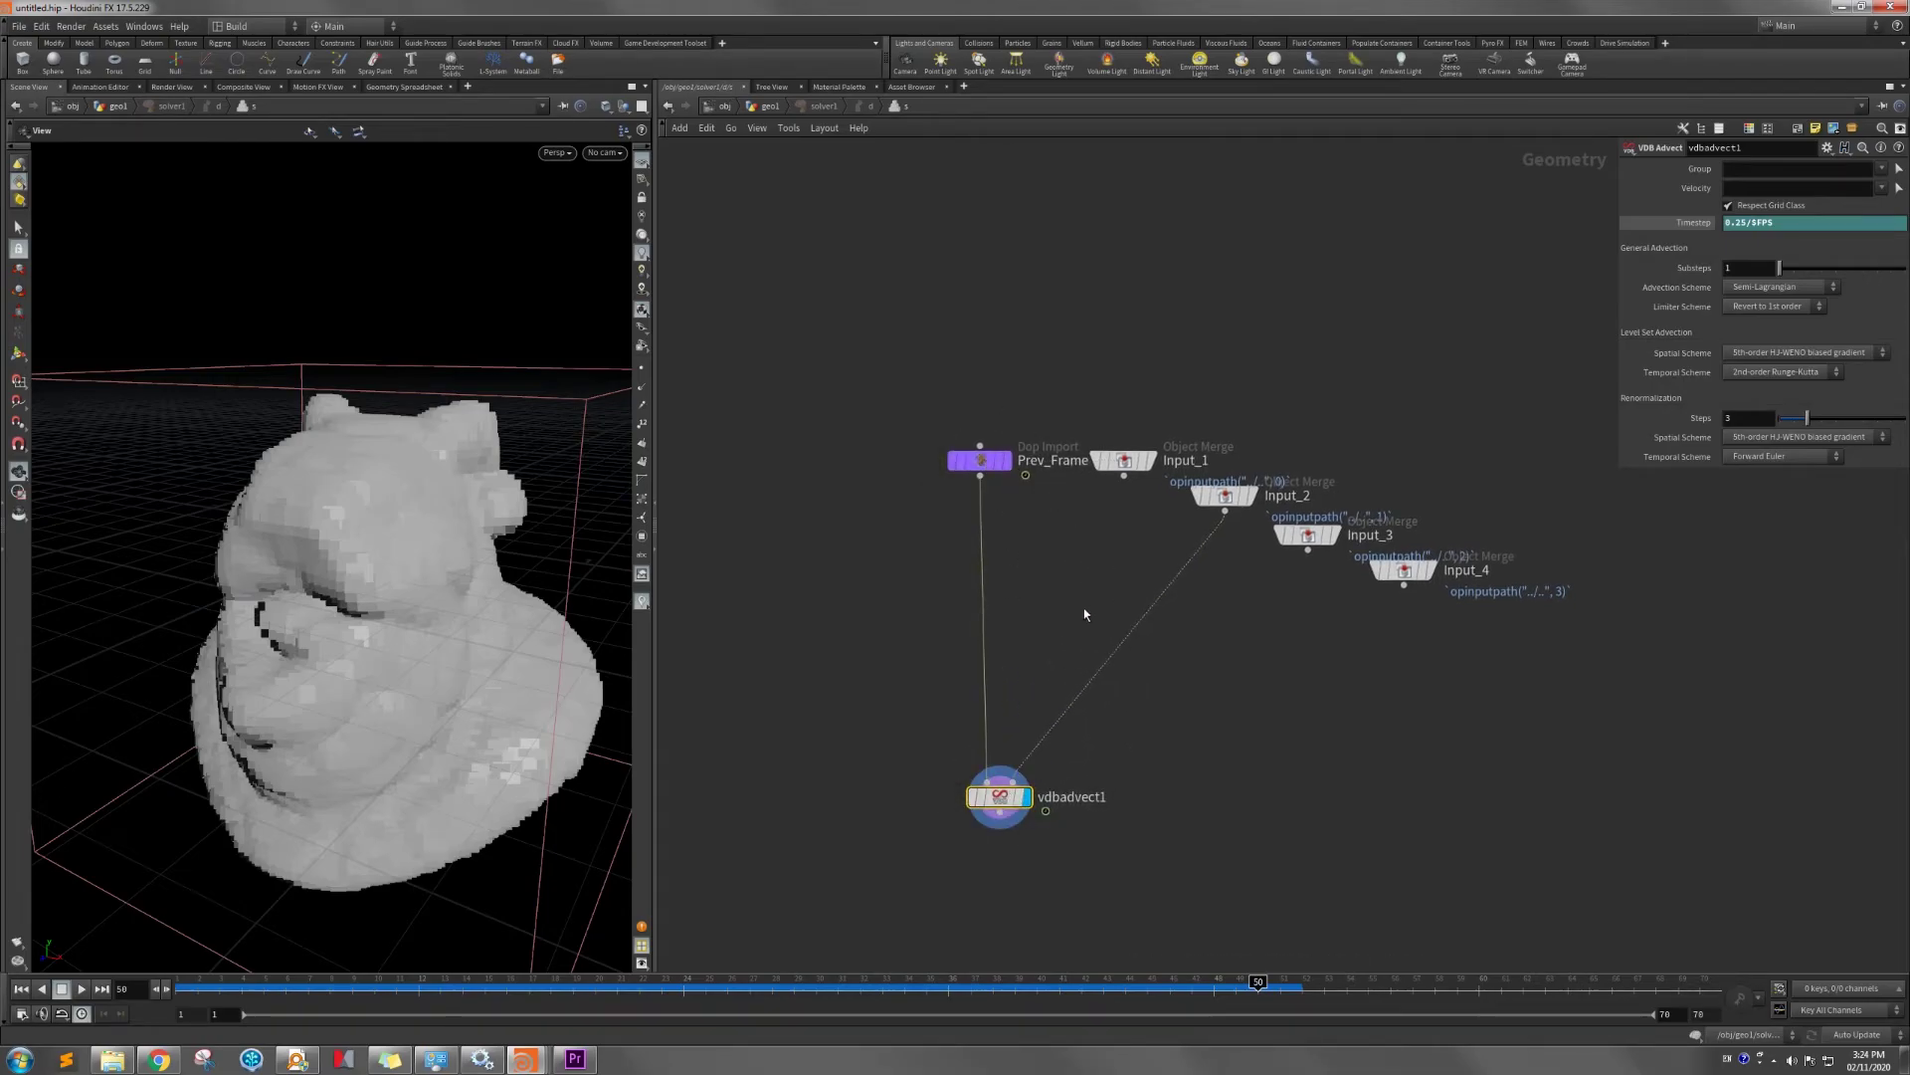
left_click(774, 106)
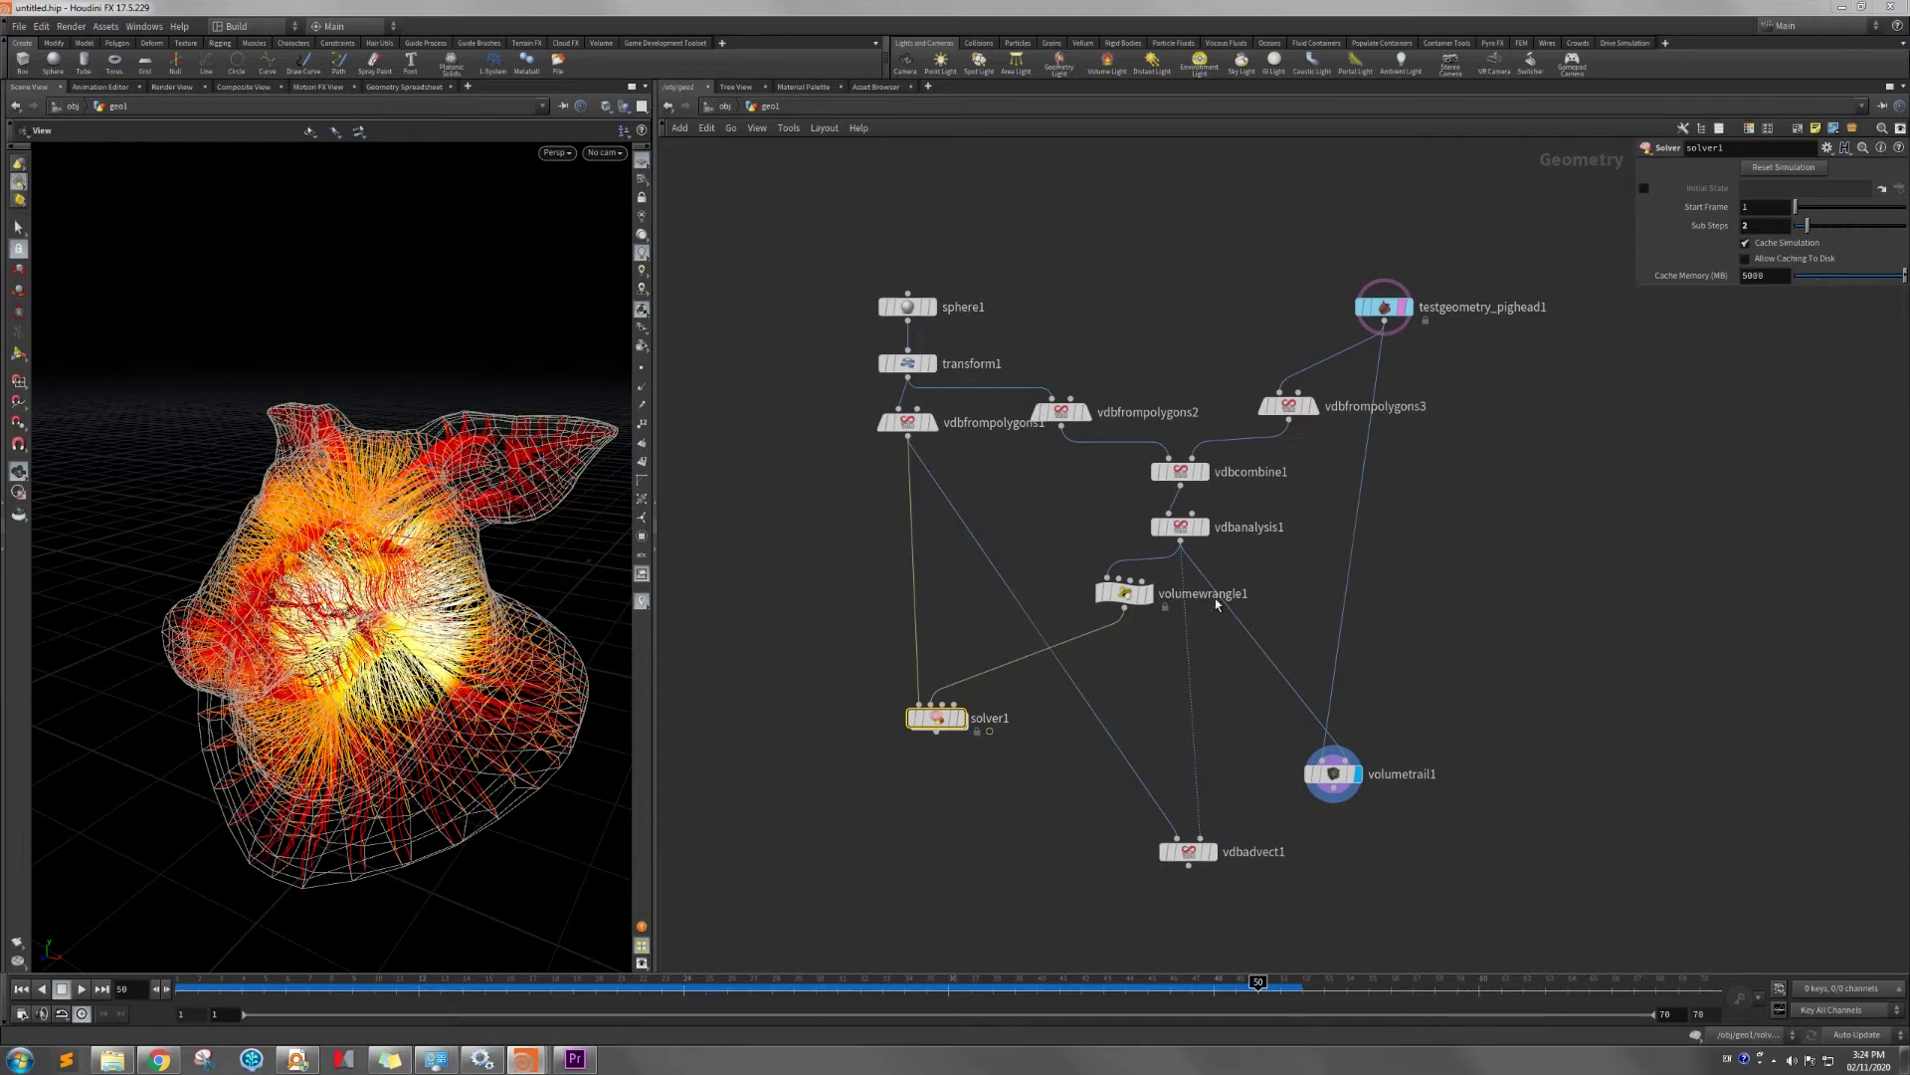
Cut volumewrangle1, vdbanalysis1 and vdbcombine1 out of the geo1 network for reuse inside the solver.
left_click(1124, 593)
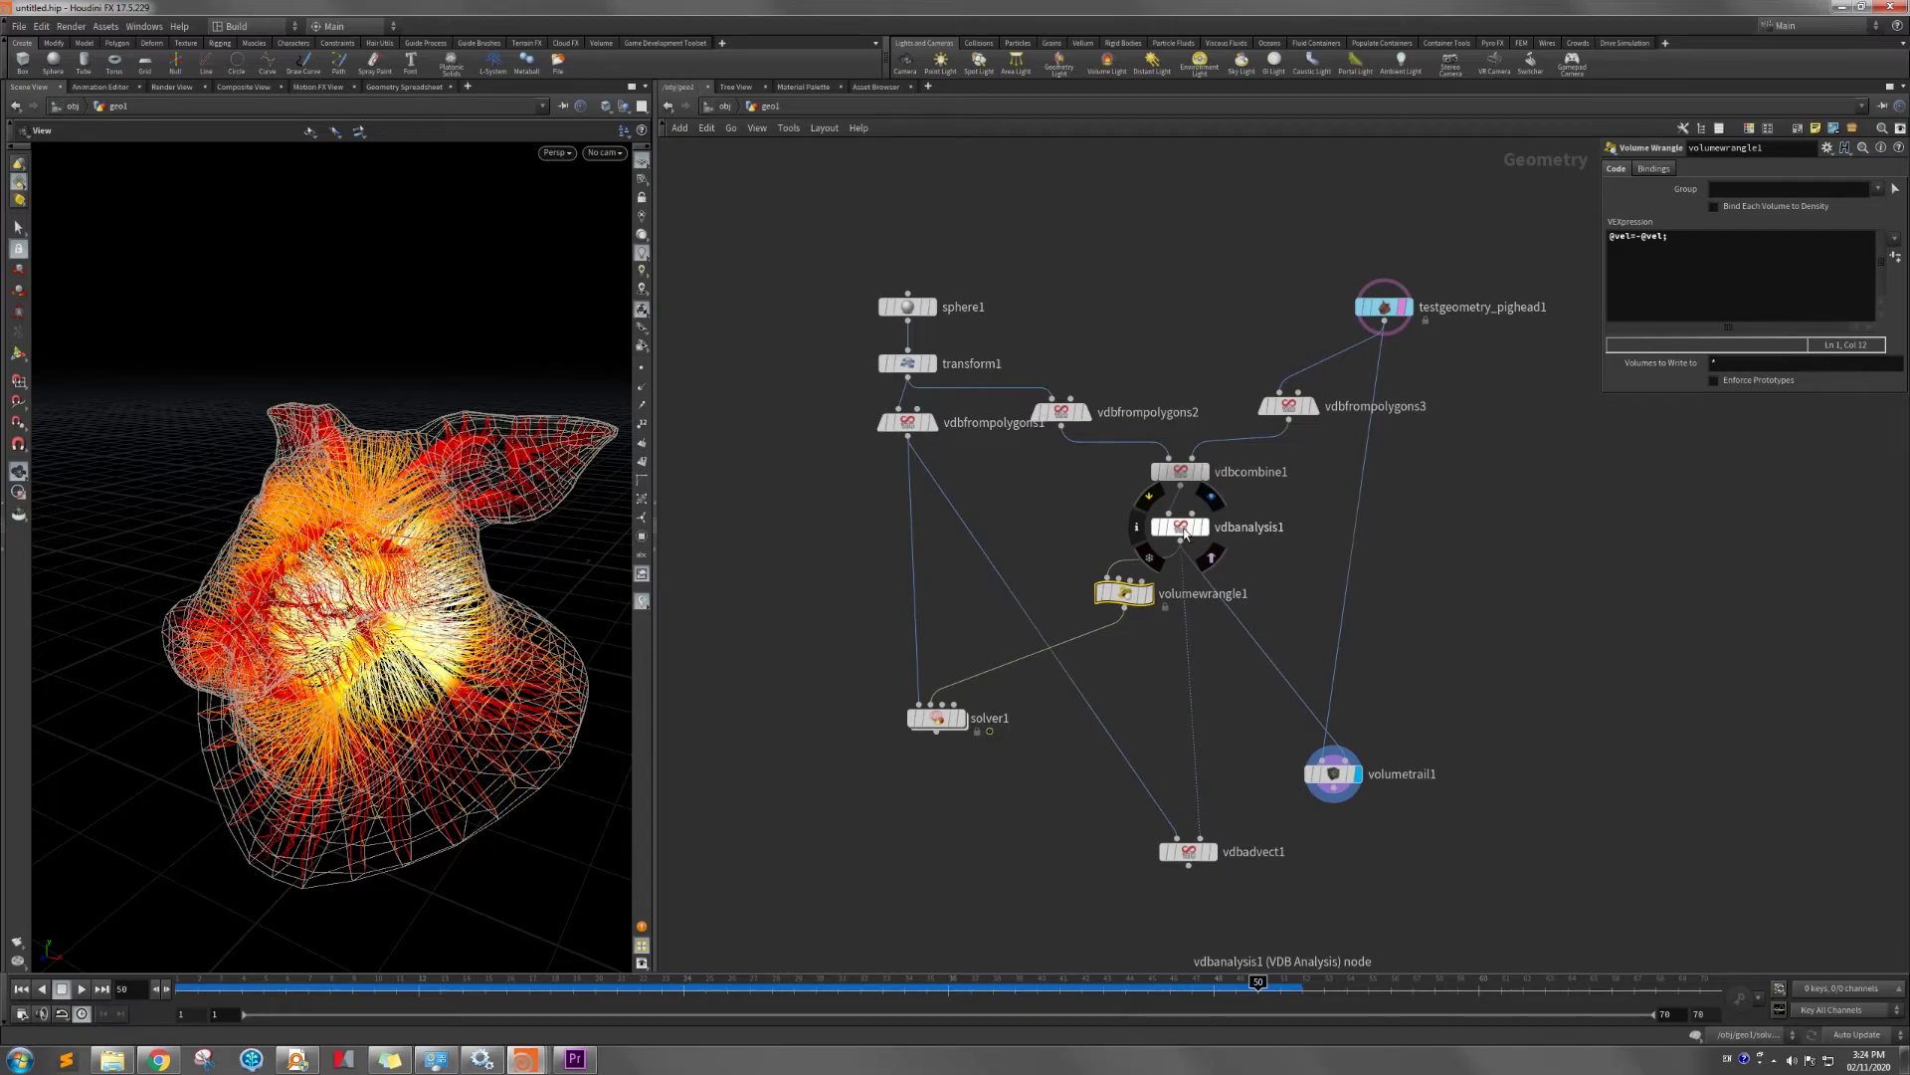
left_click(1184, 533, "shift")
left_click(1187, 476, "shift")
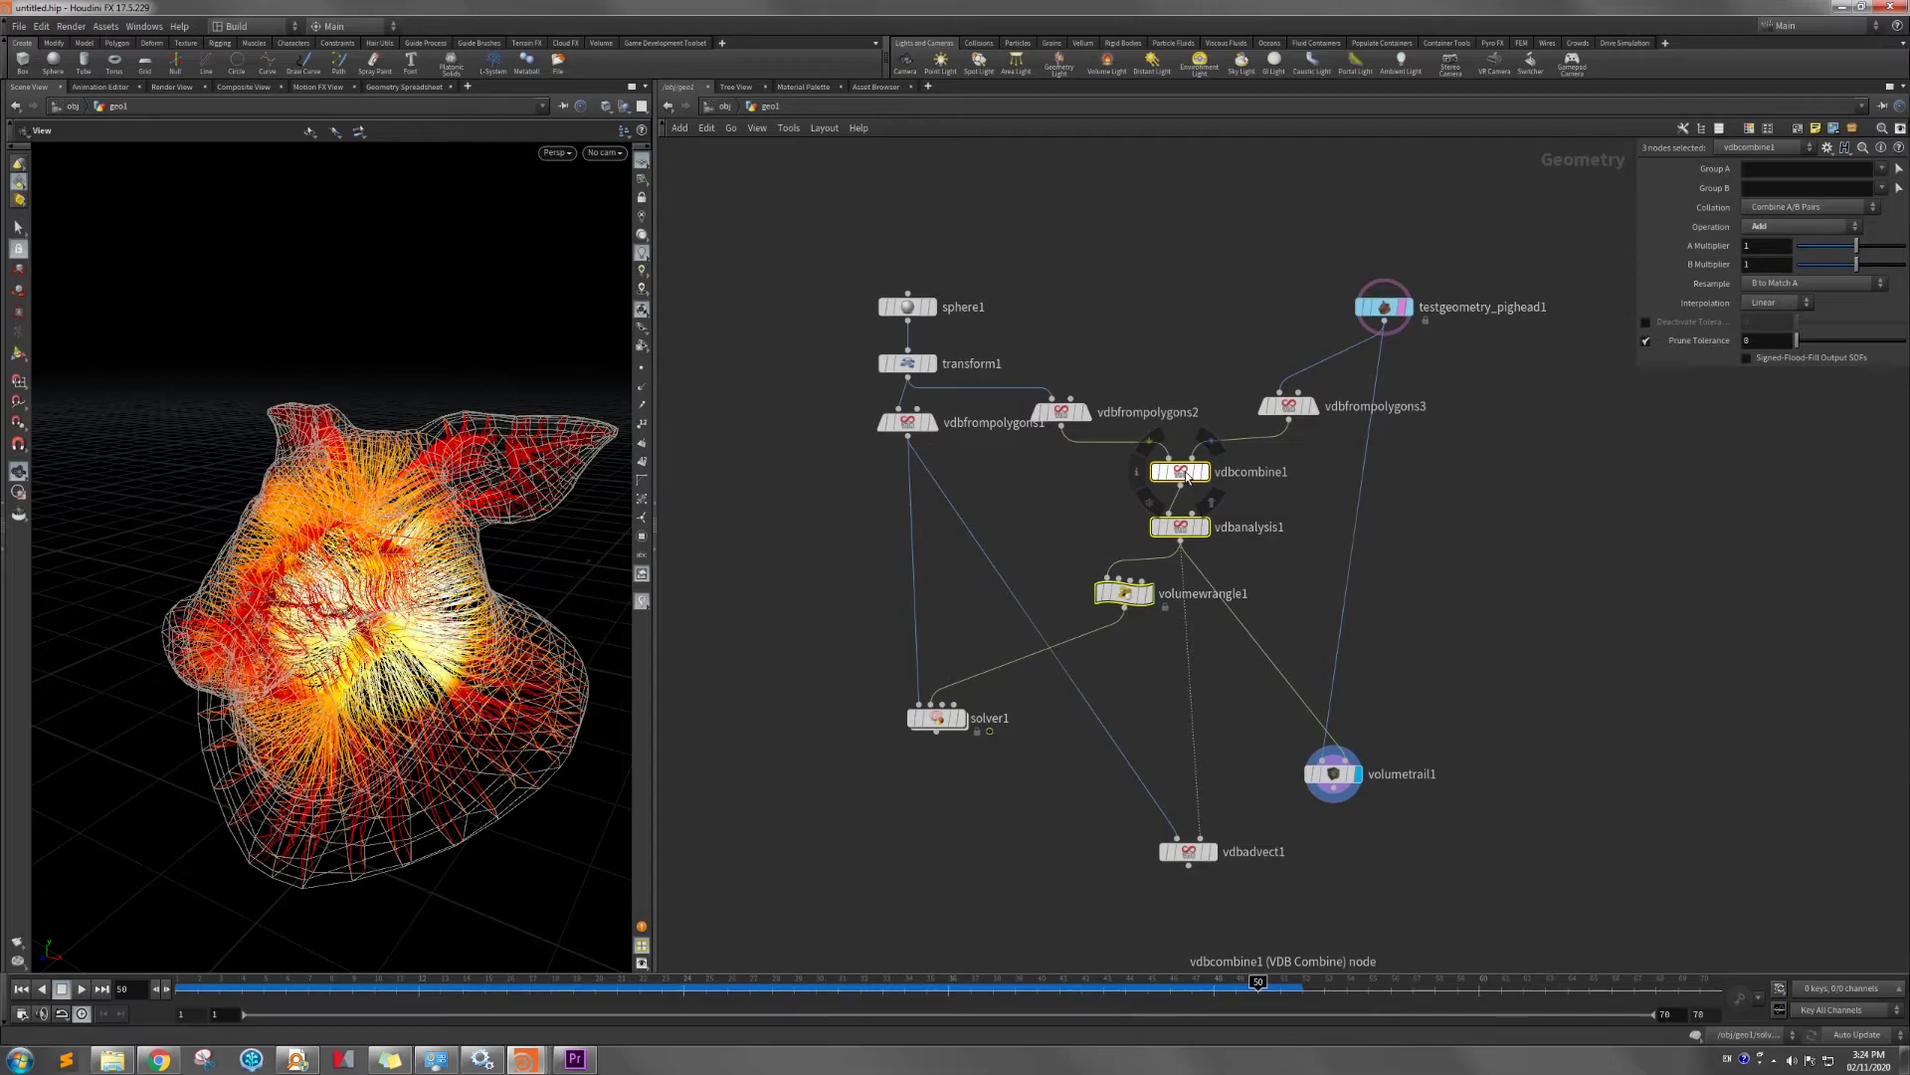
key("ctrl+x")
Connect the pig head fog volume from vdbfrompolygons3 to solver1's second input.
mouse_move(1260, 428)
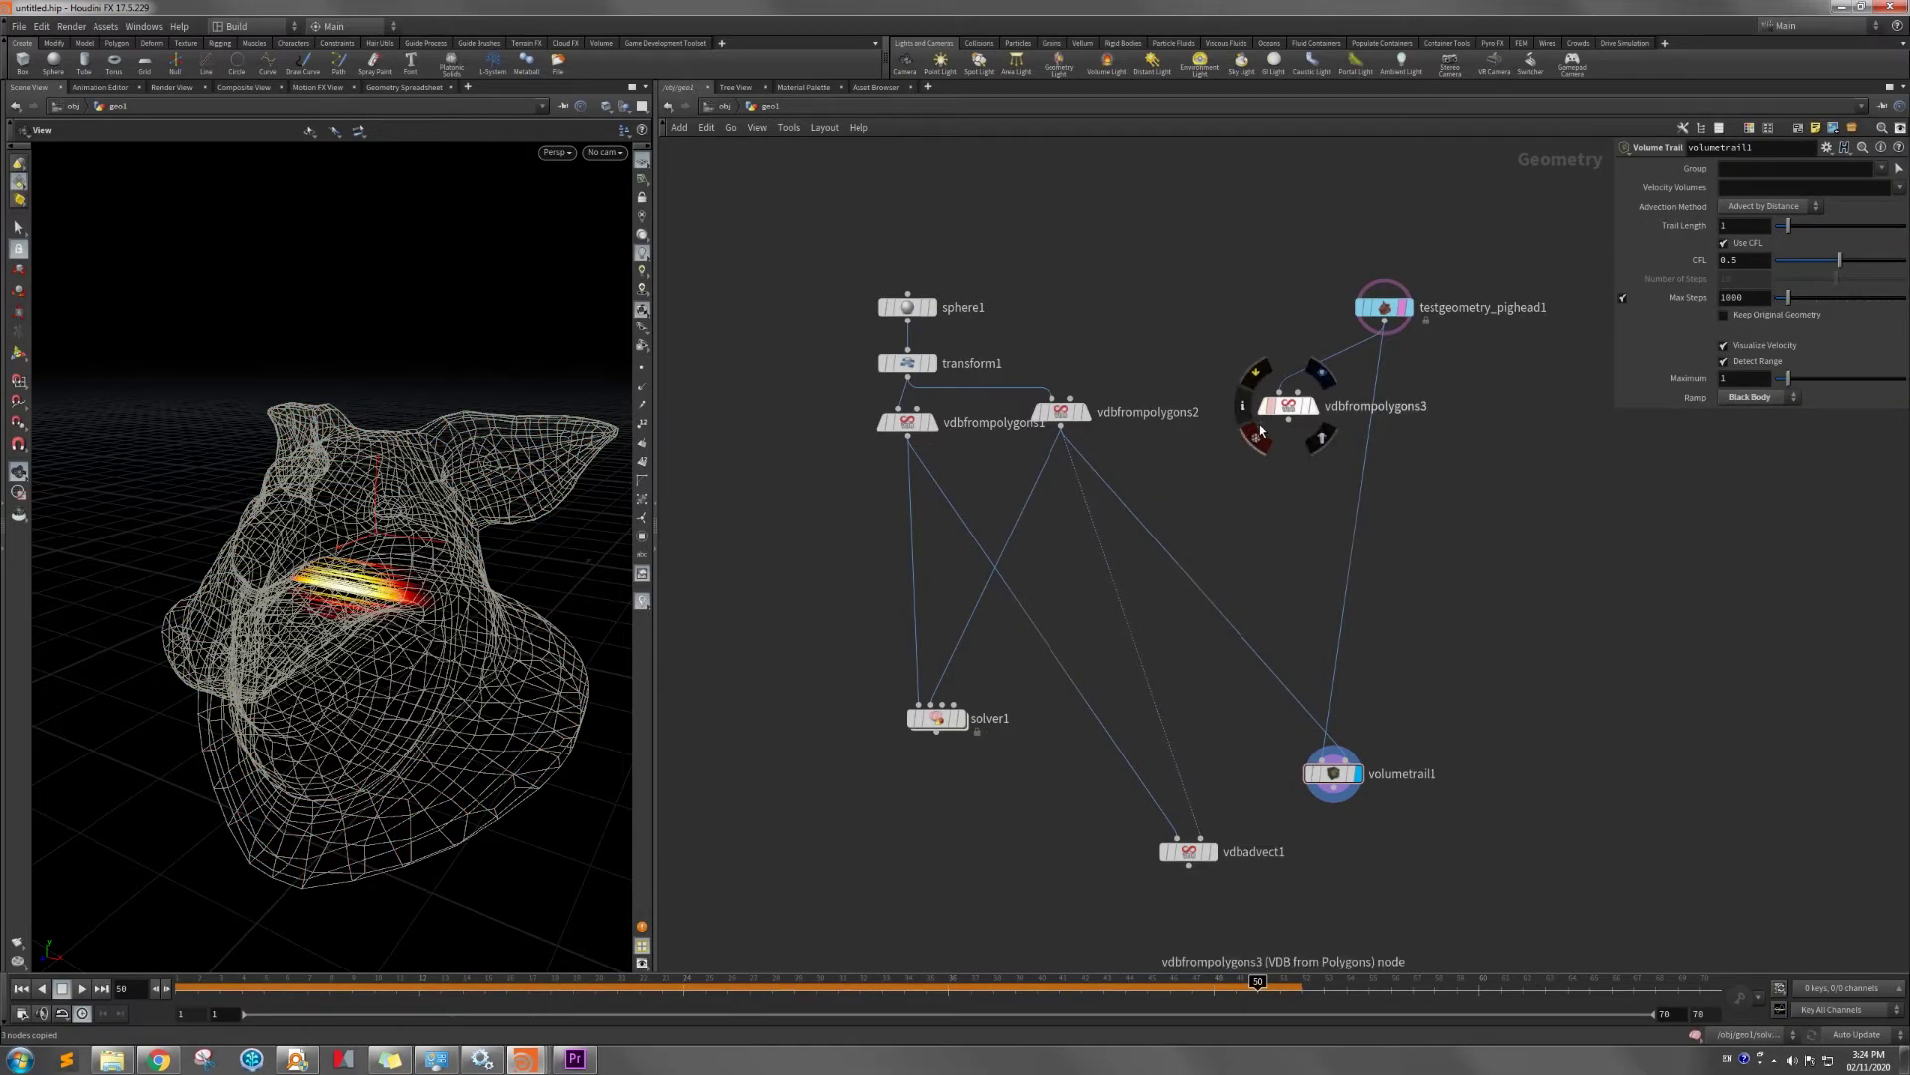
left_click(1289, 420)
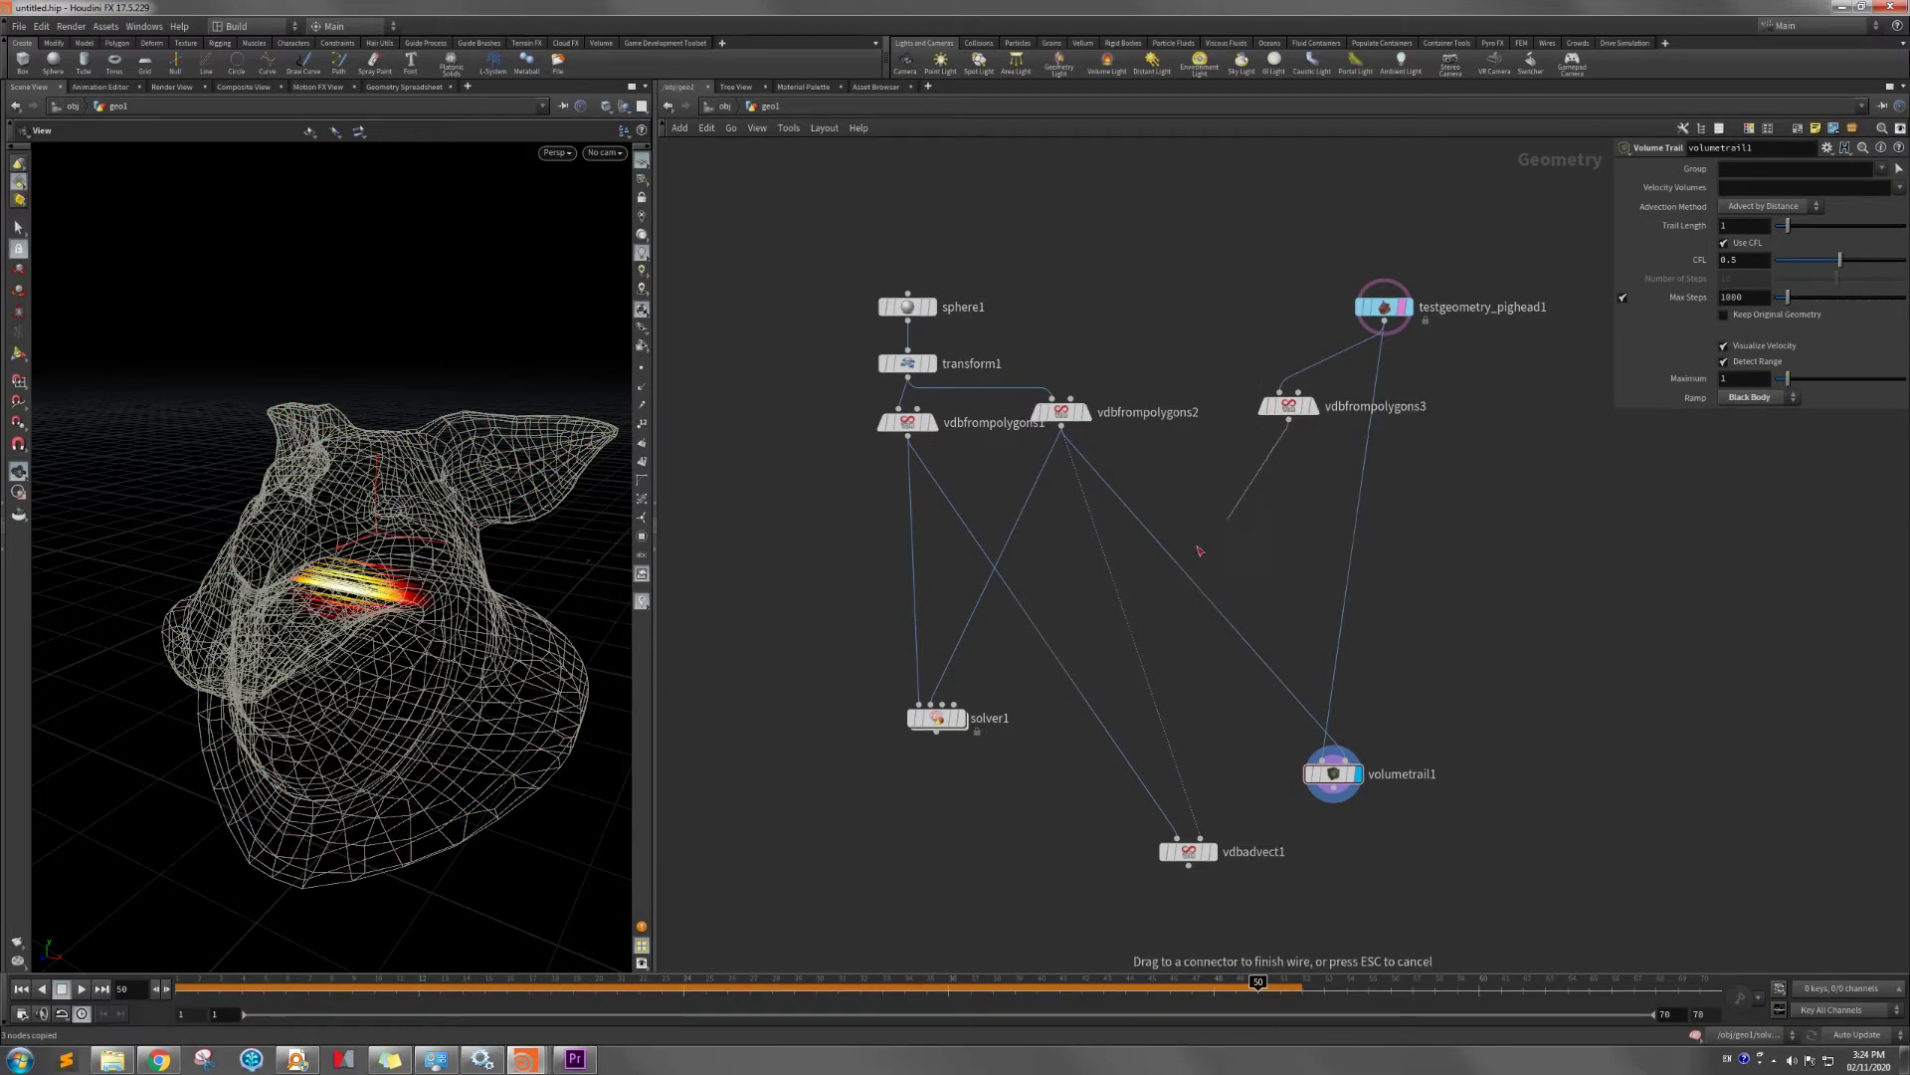
left_click(952, 688)
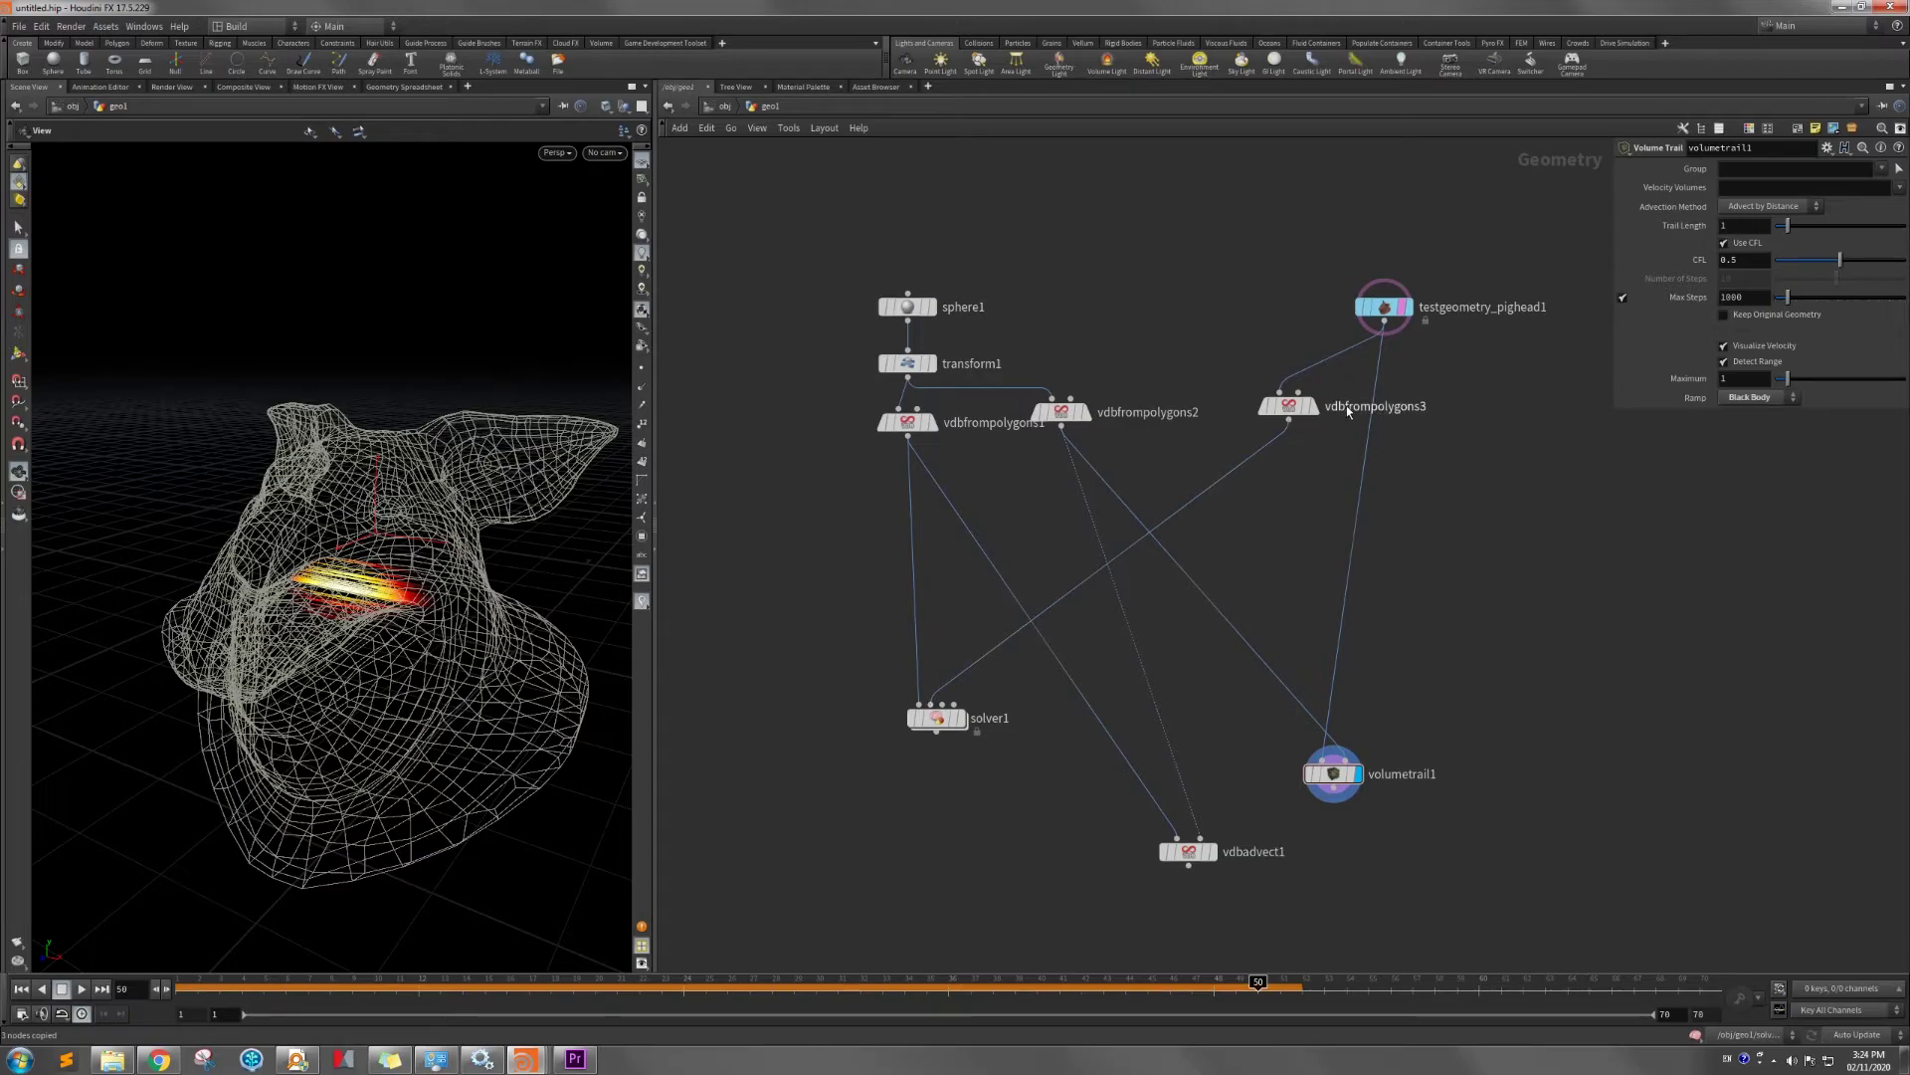
left_click(1289, 406)
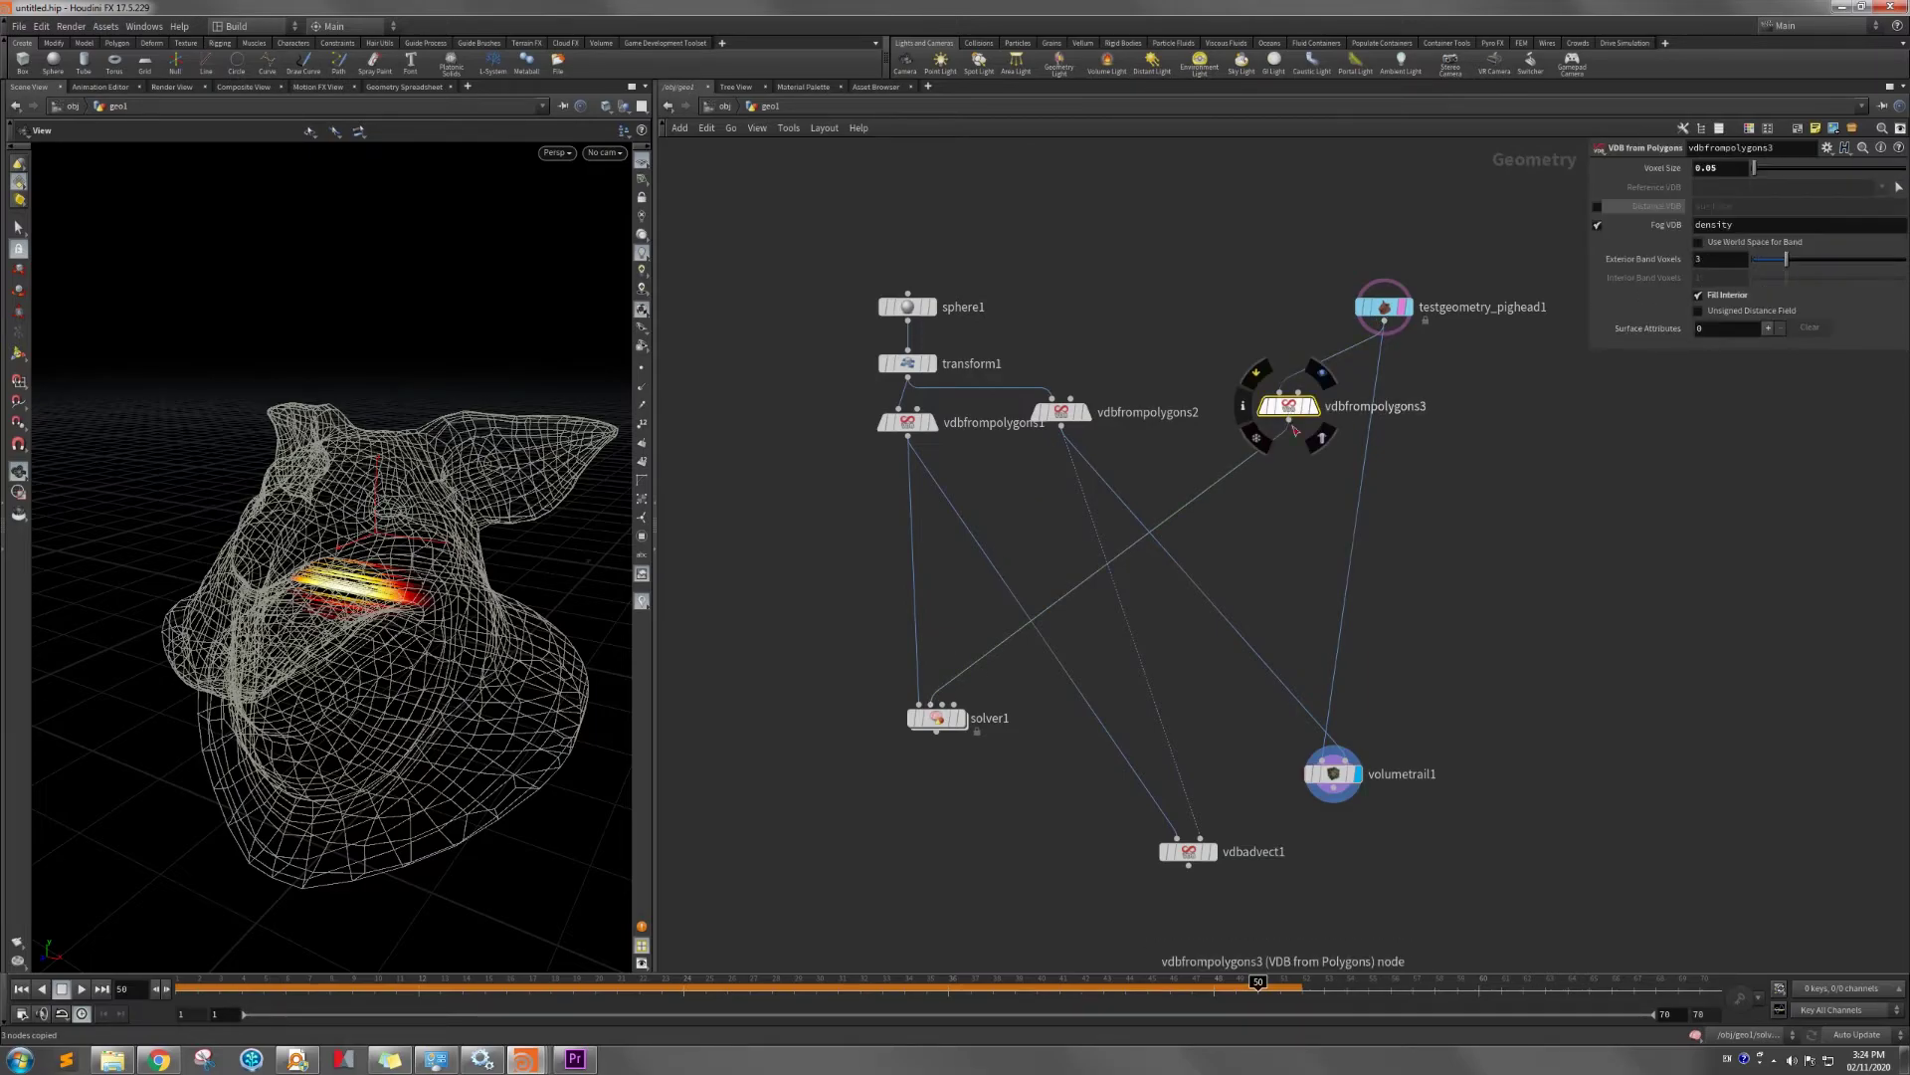
Enter solver1 and paste the cut vdbcombine1, vdbanalysis1 and volumewrangle1 nodes beside vdbadvect1.
mouse_move(938, 721)
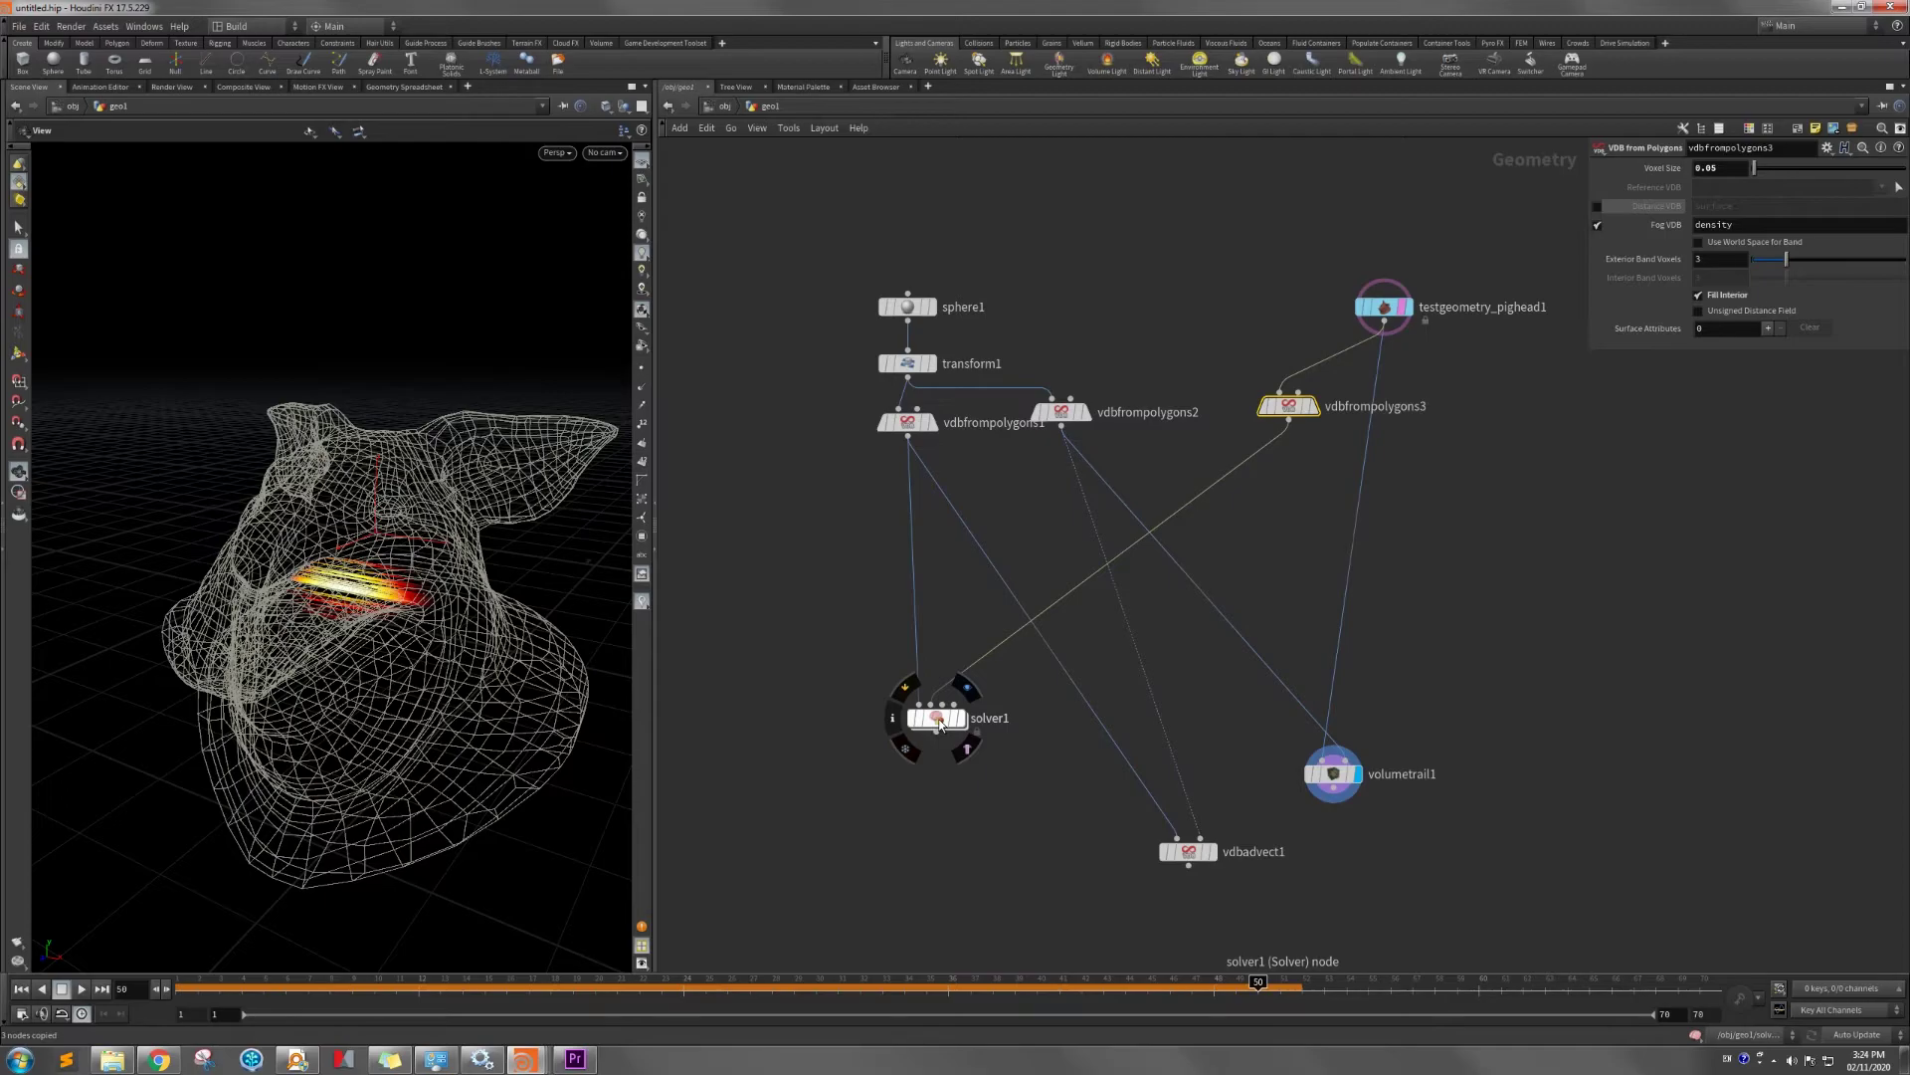
double_click(938, 719)
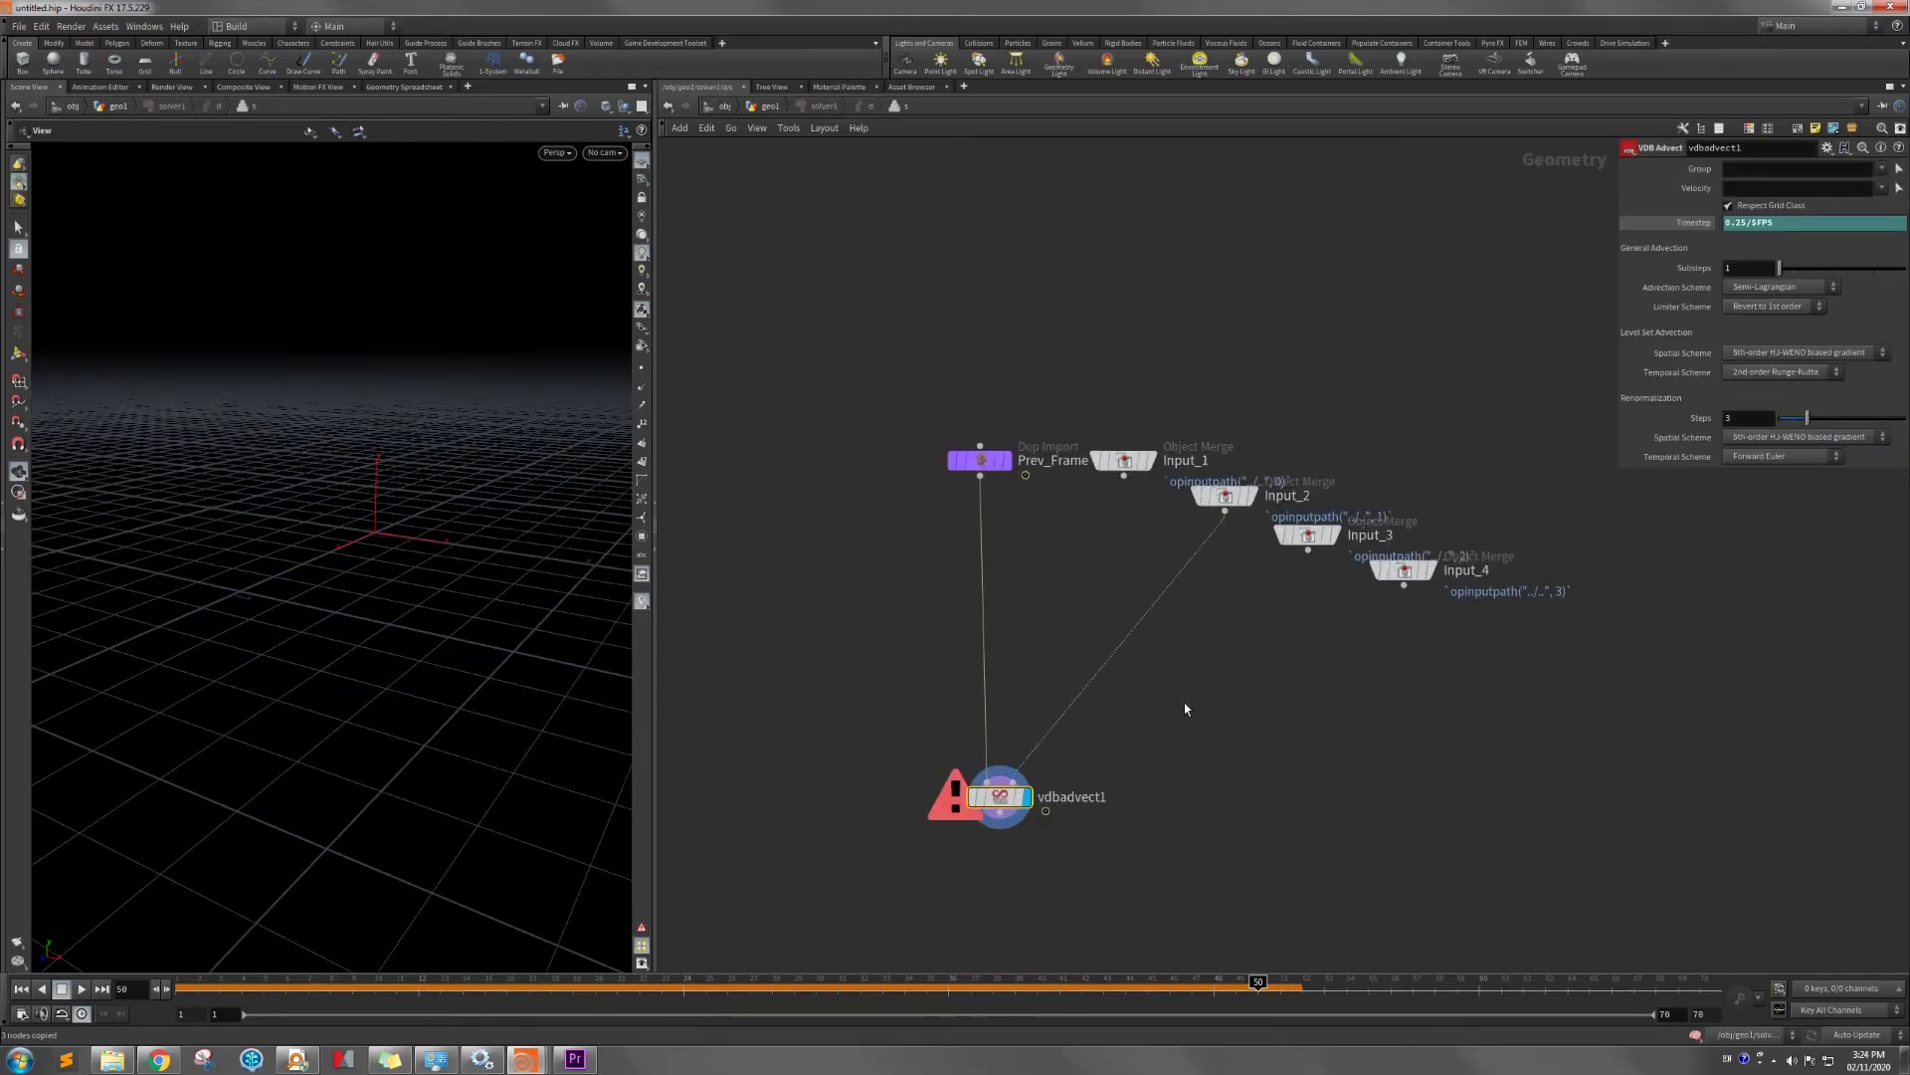
key("ctrl+v")
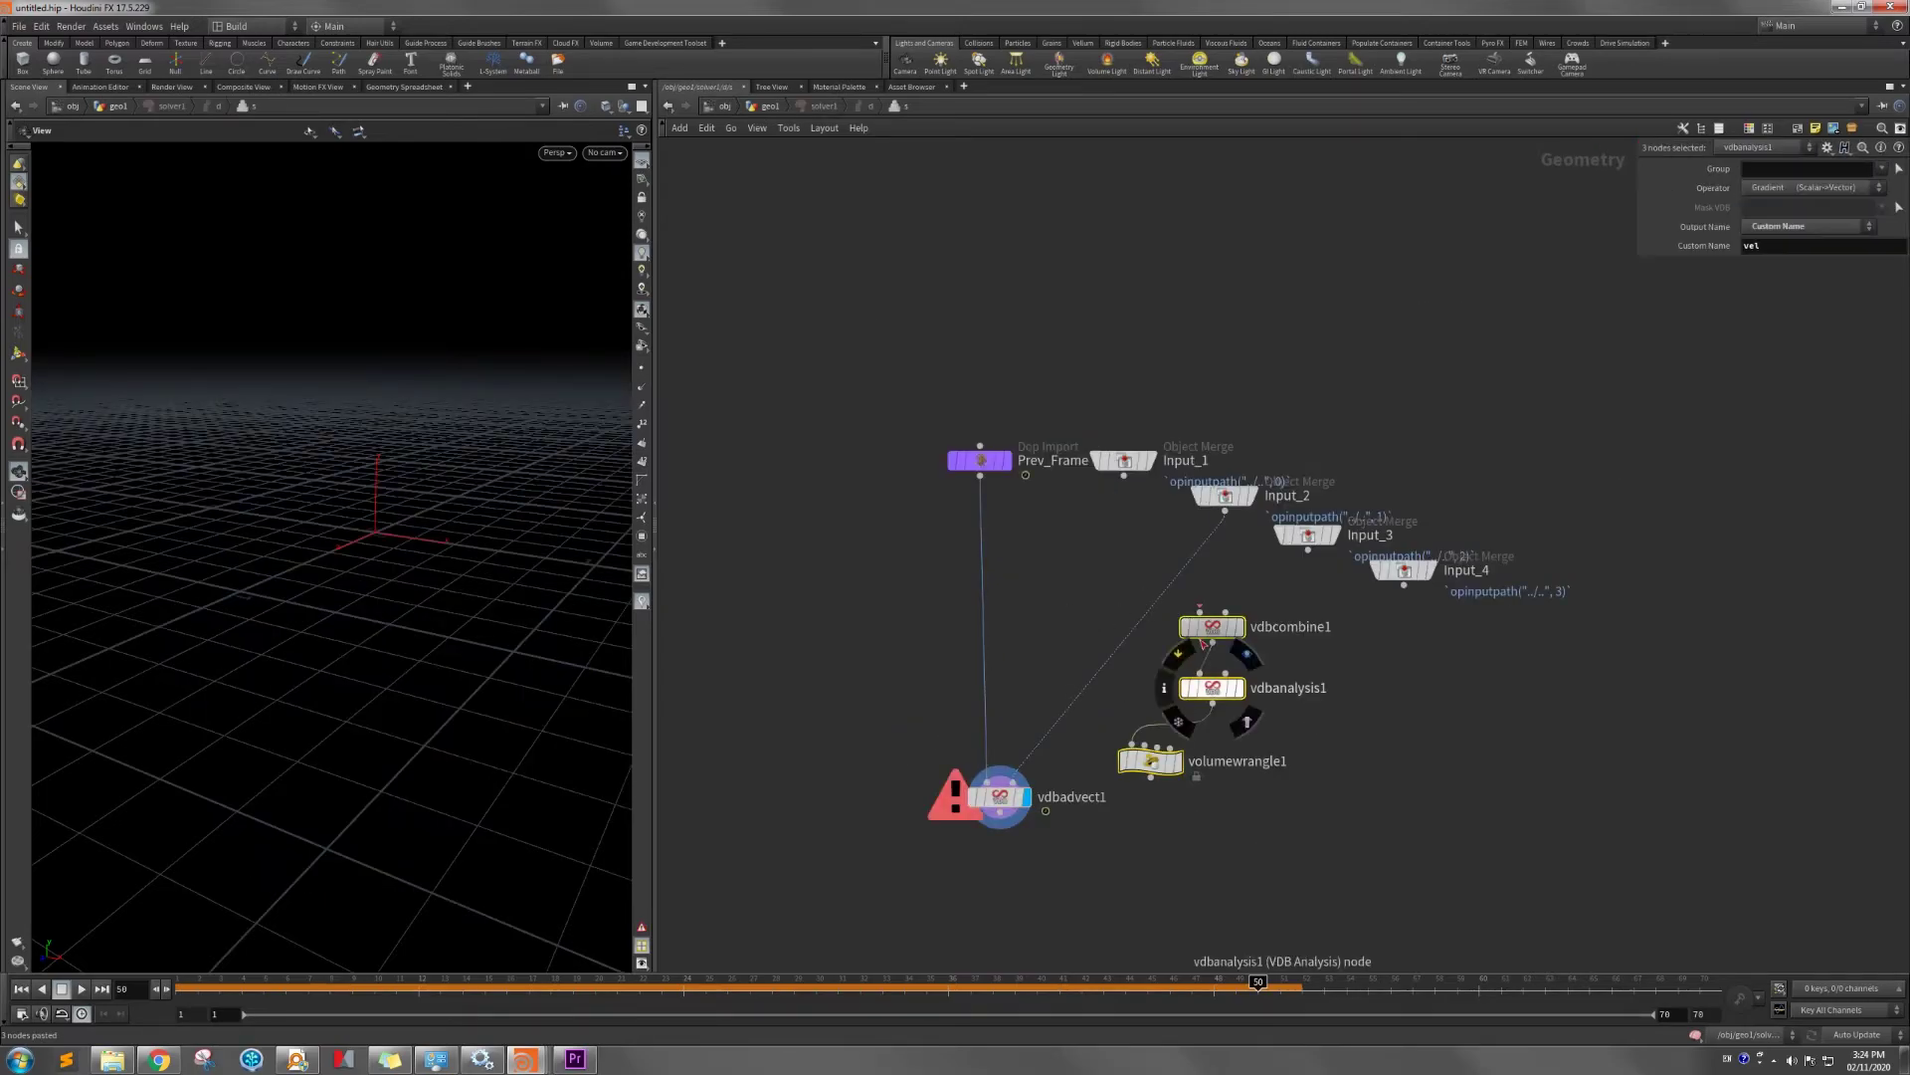
mouse_move(1210, 629)
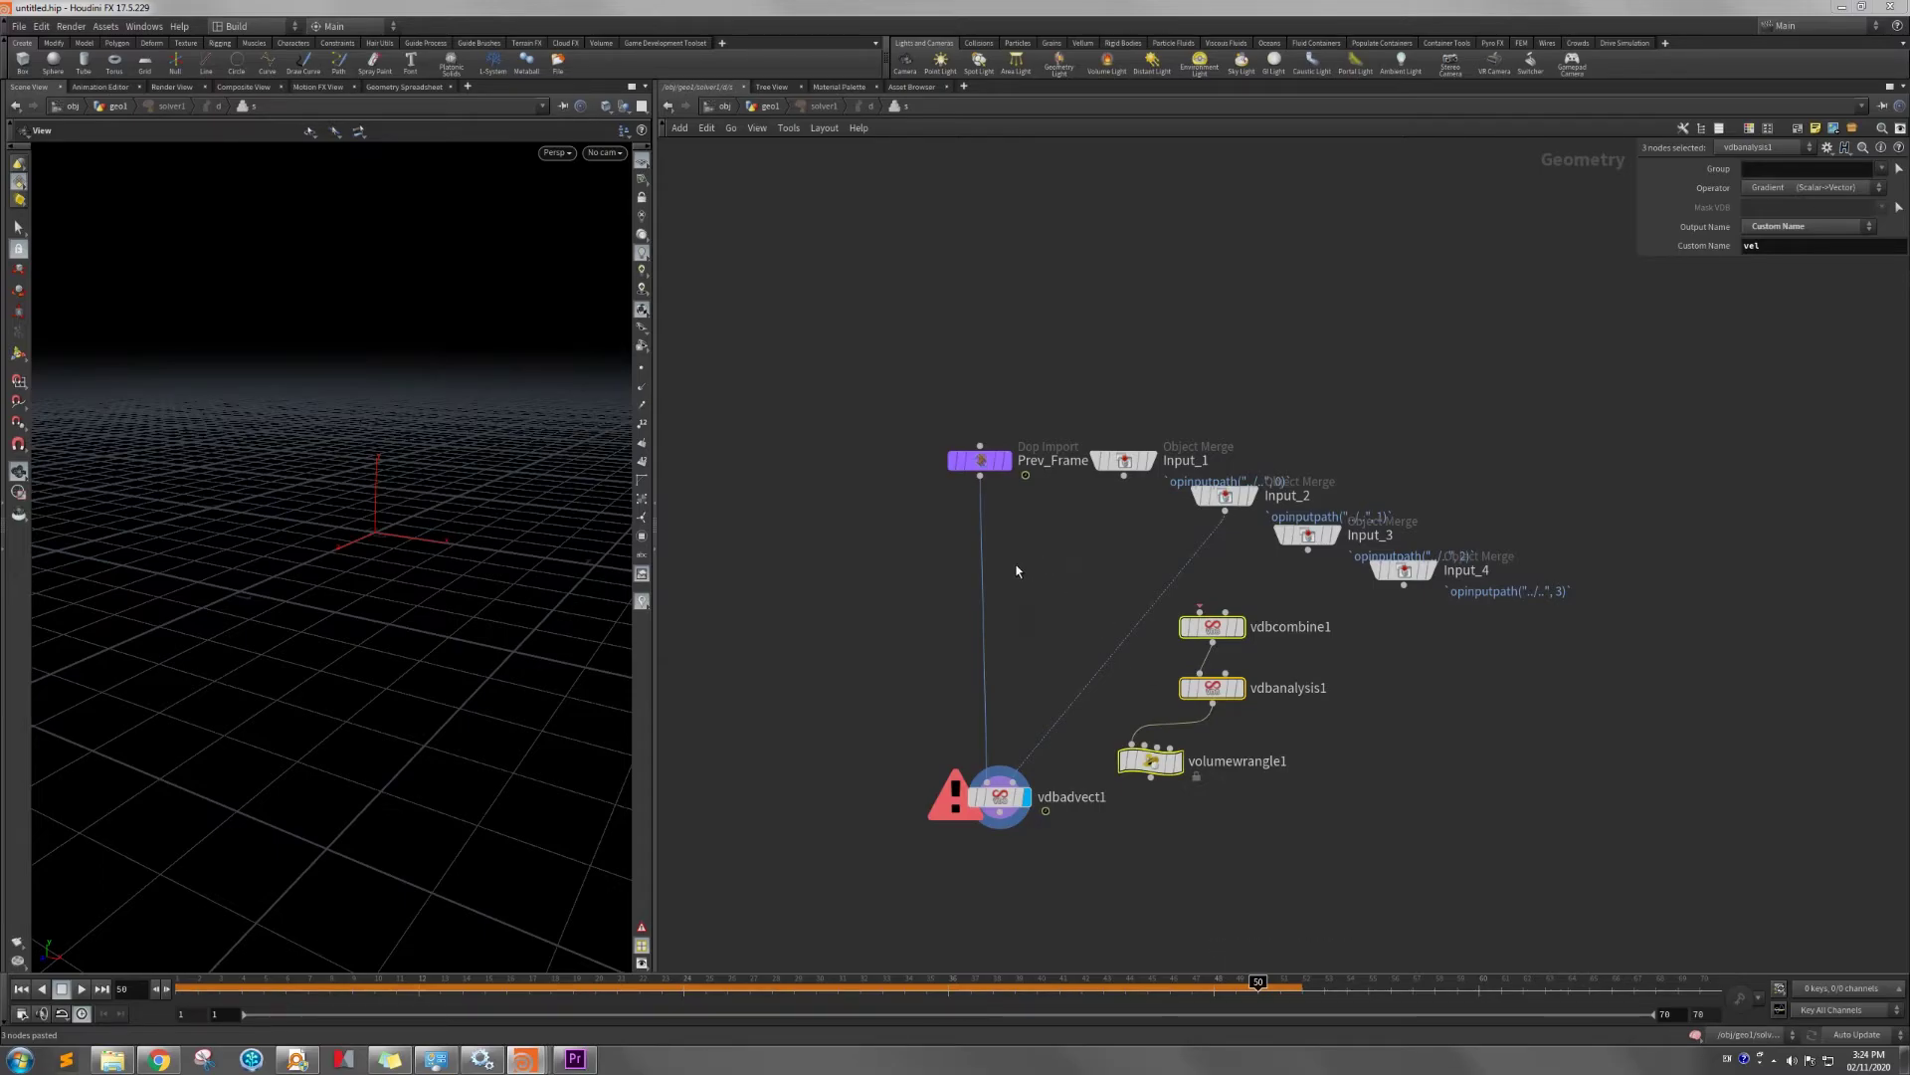
Add a Convert VDB node fed by Prev_Frame, with Convert To set to VDB and VDB Class to Convert SDF to Fog.
key("Tab")
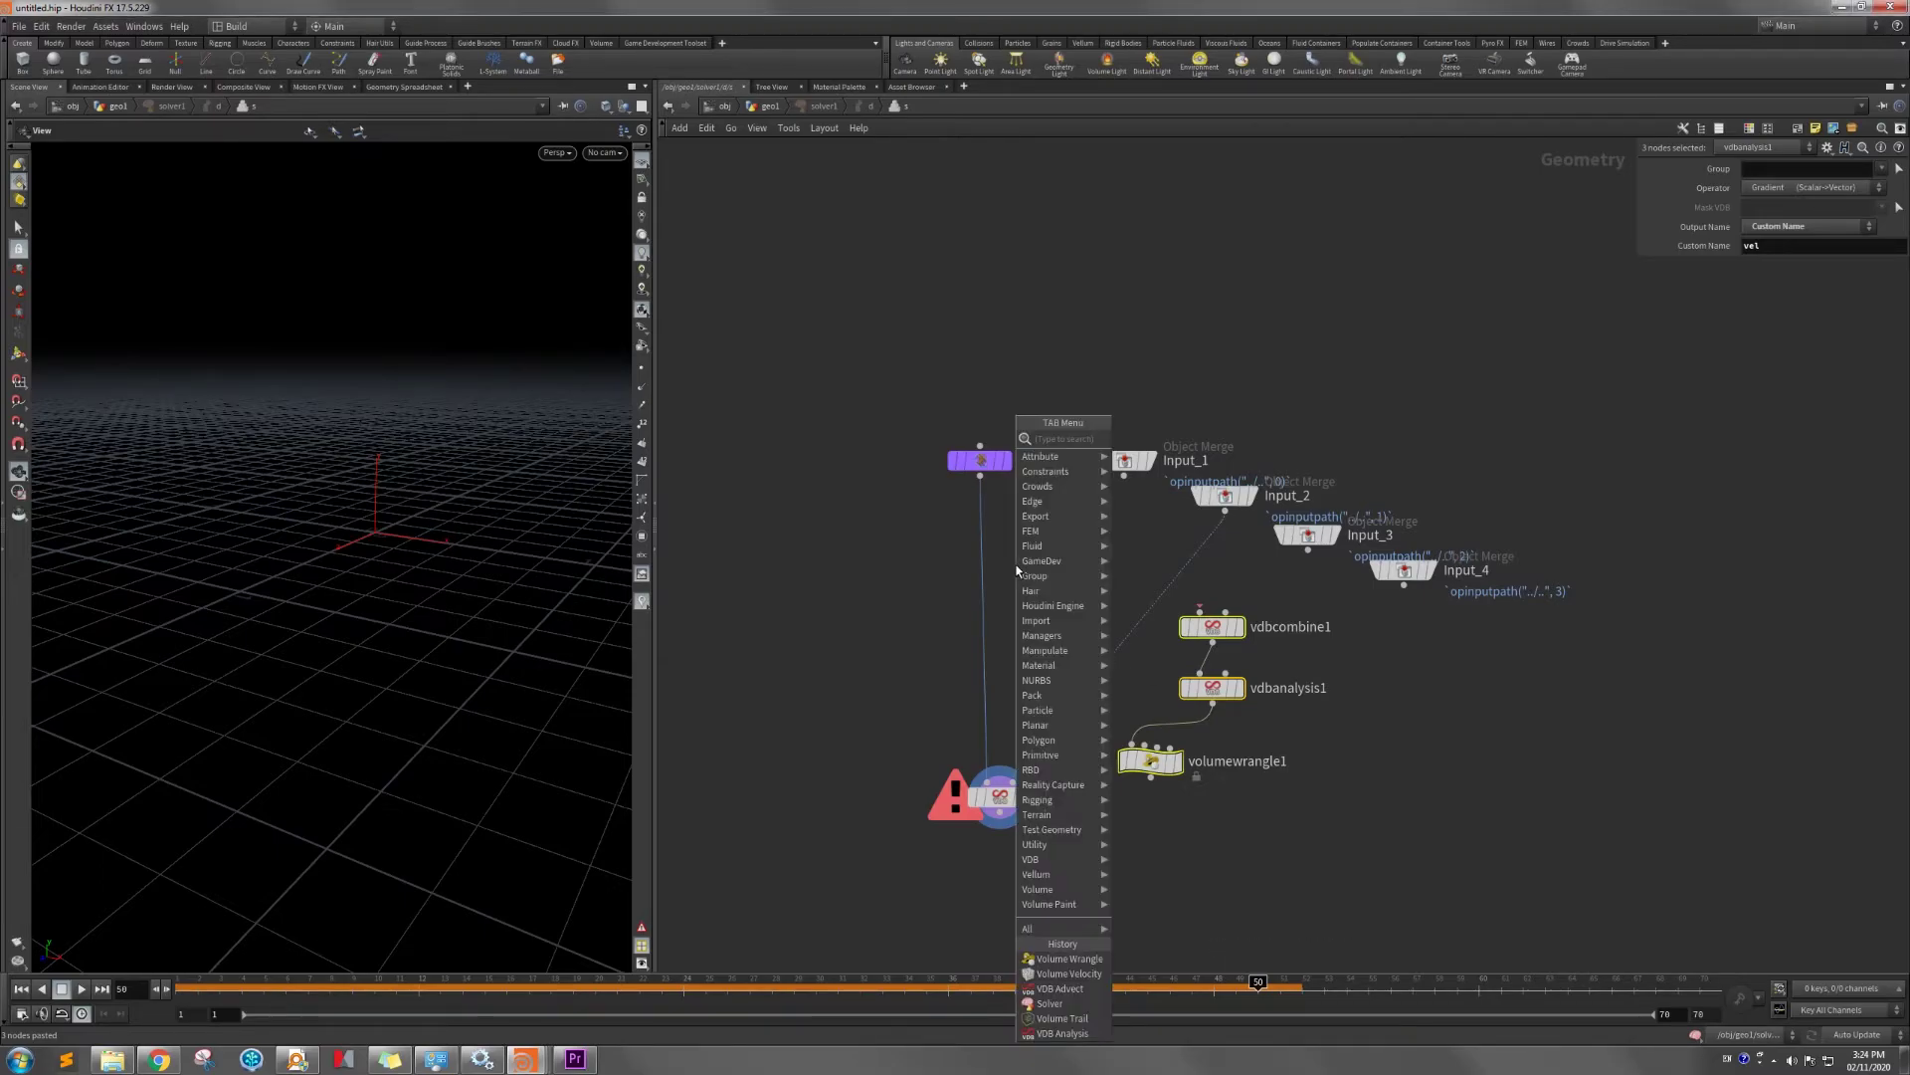
type("conve")
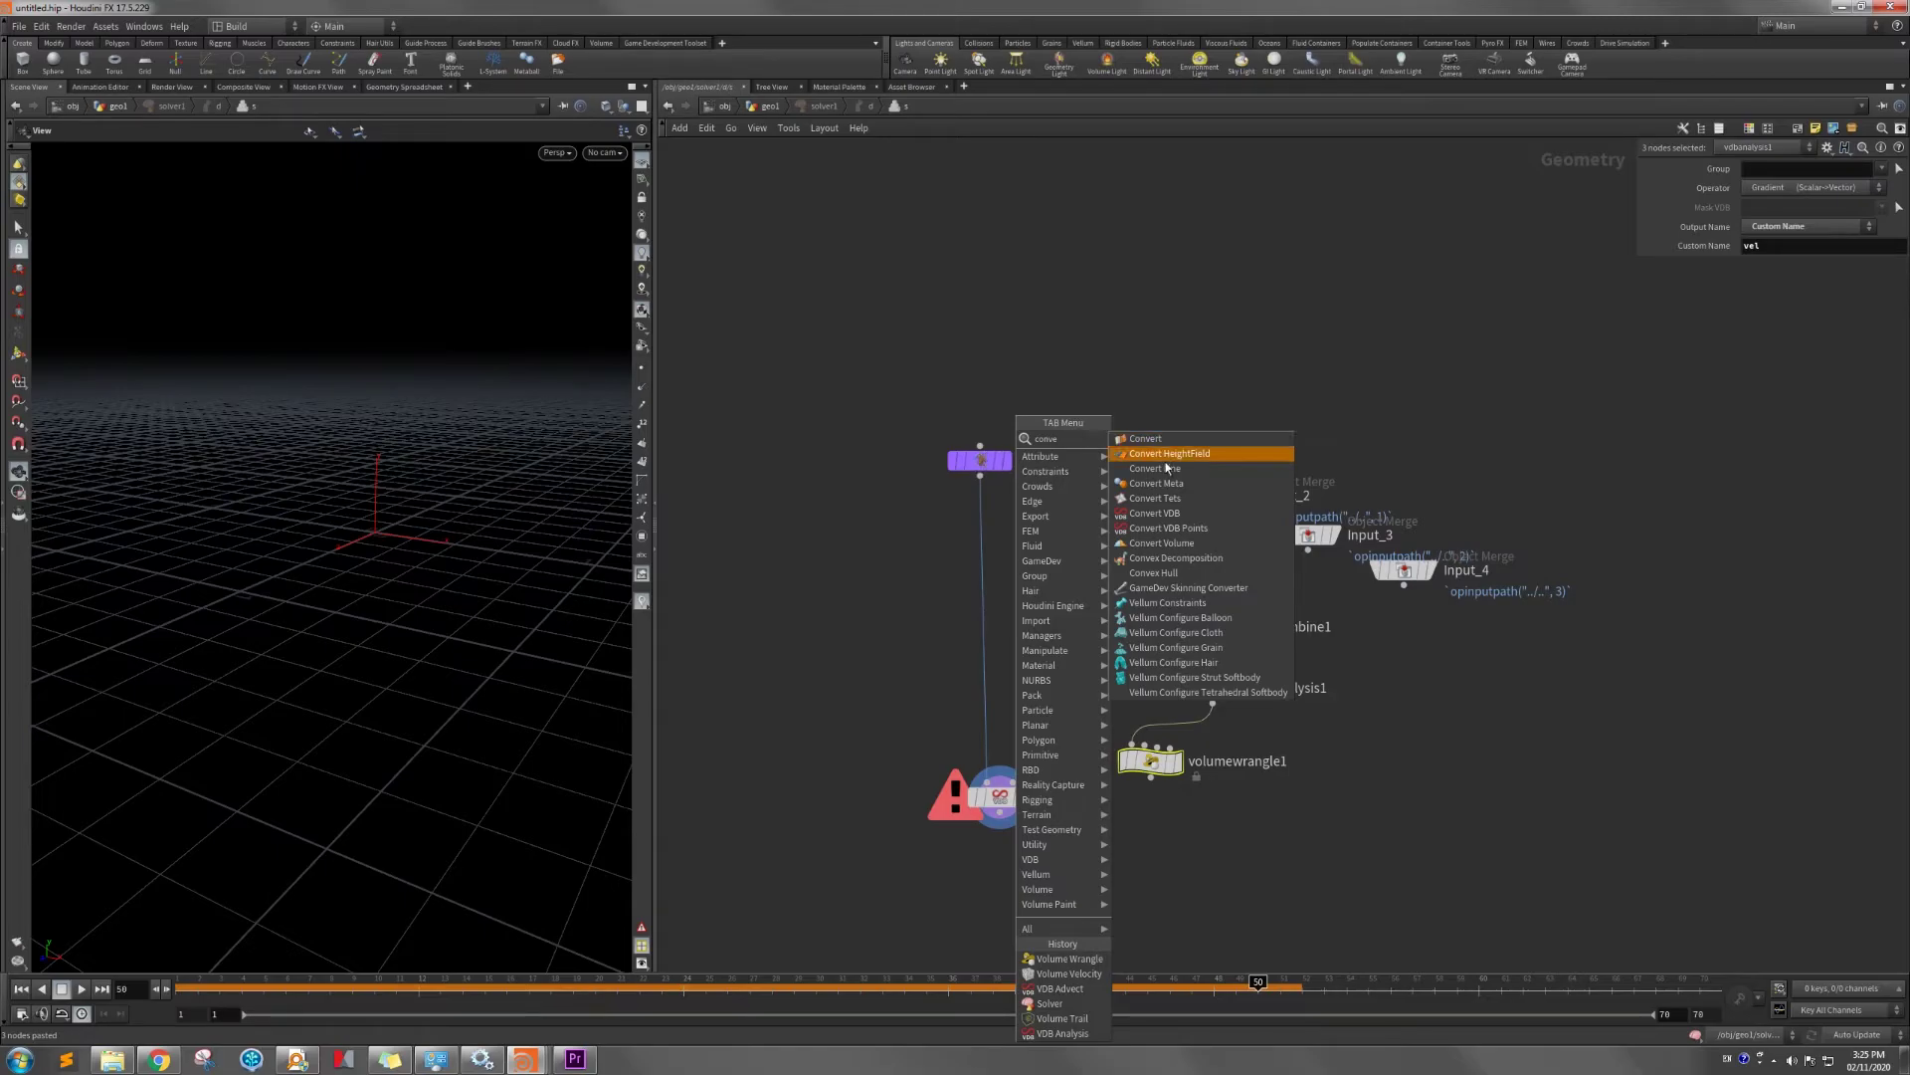
left_click(1154, 512)
left_click(1002, 510)
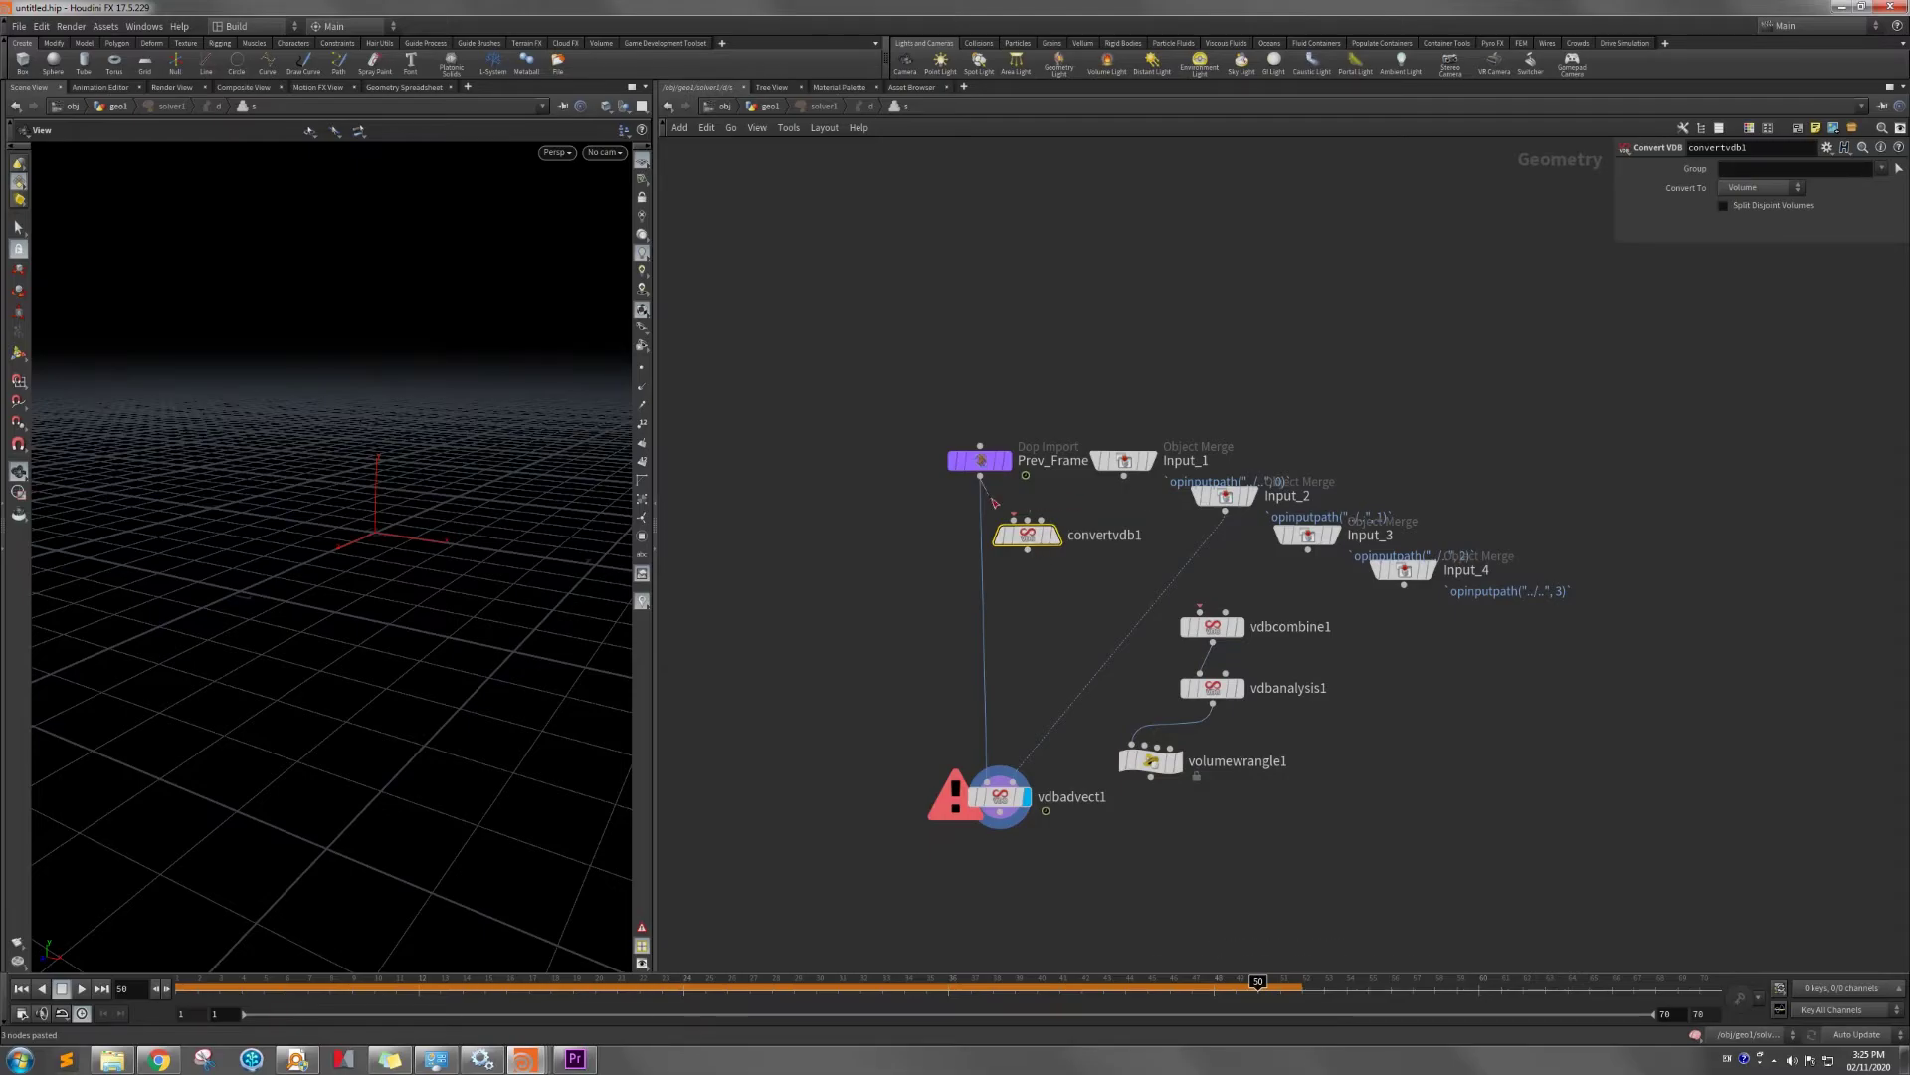
left_click(1045, 537)
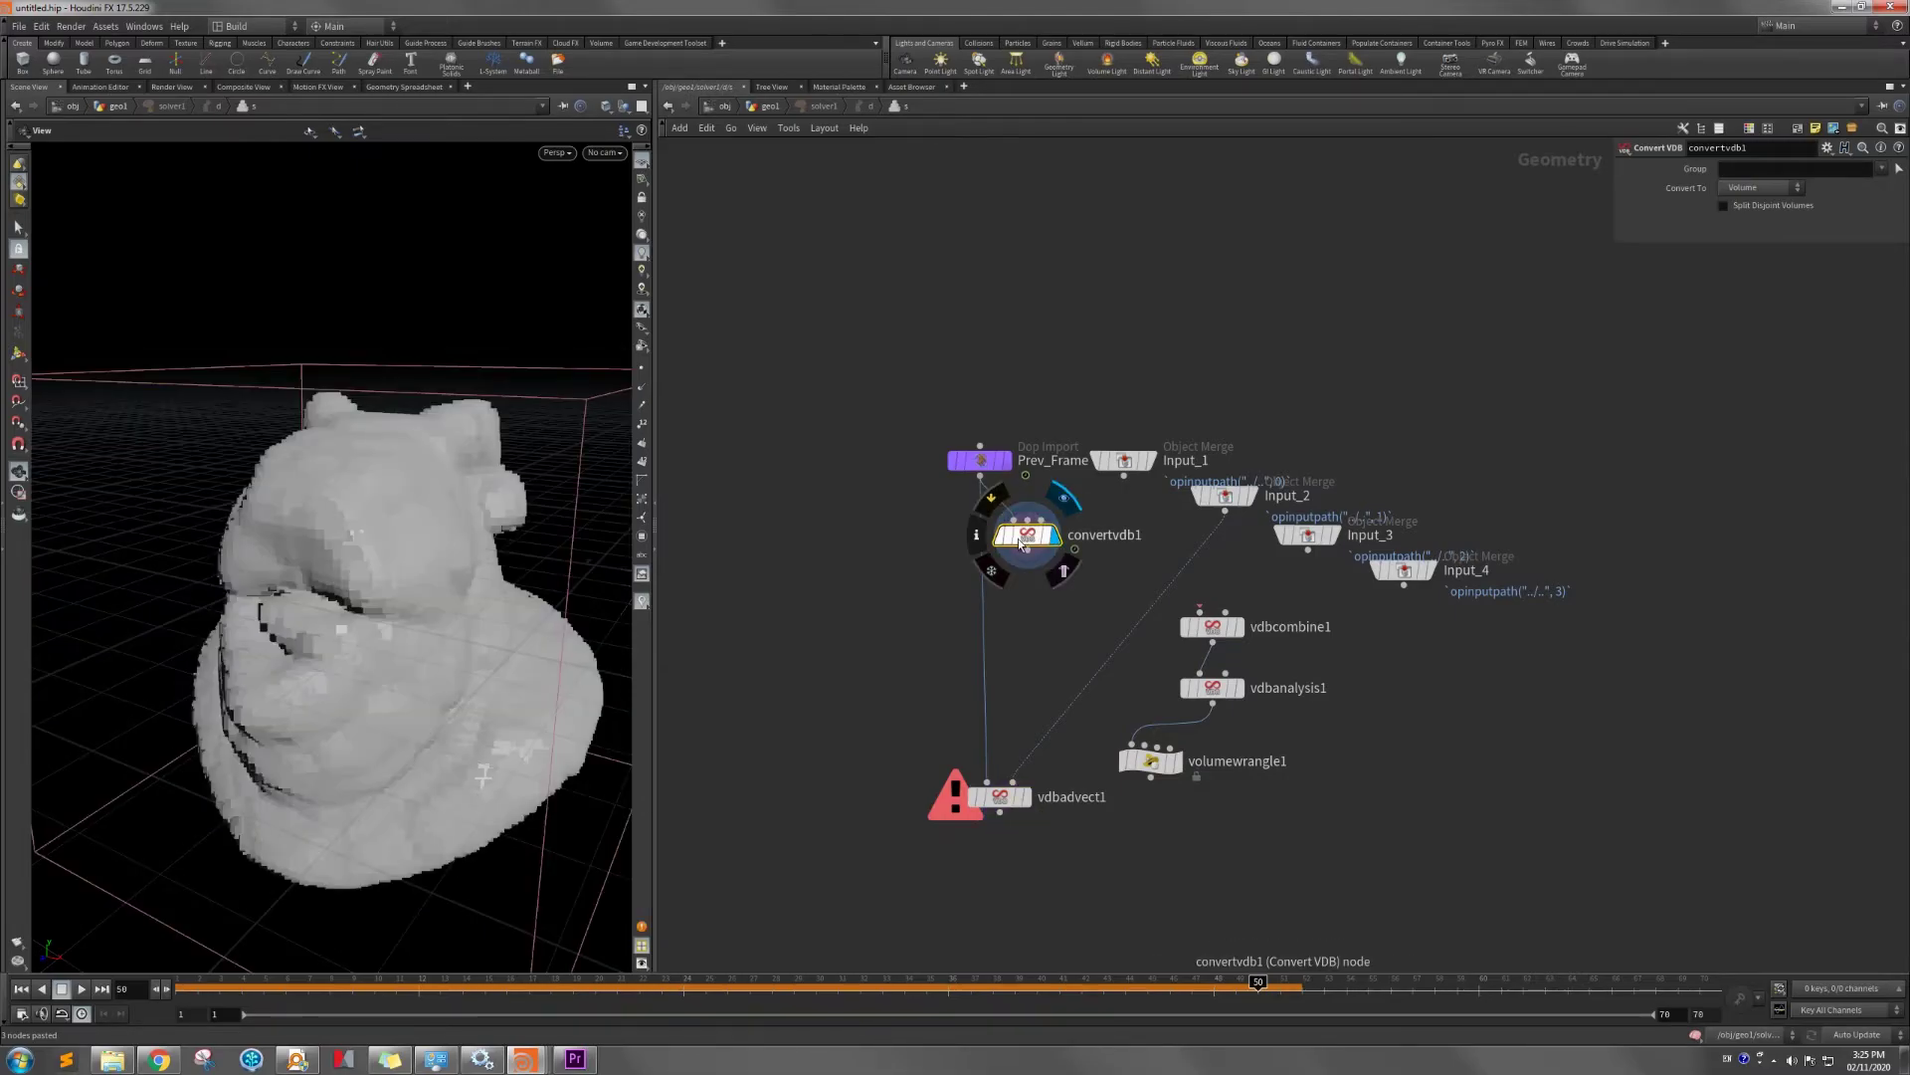
left_click(1749, 217)
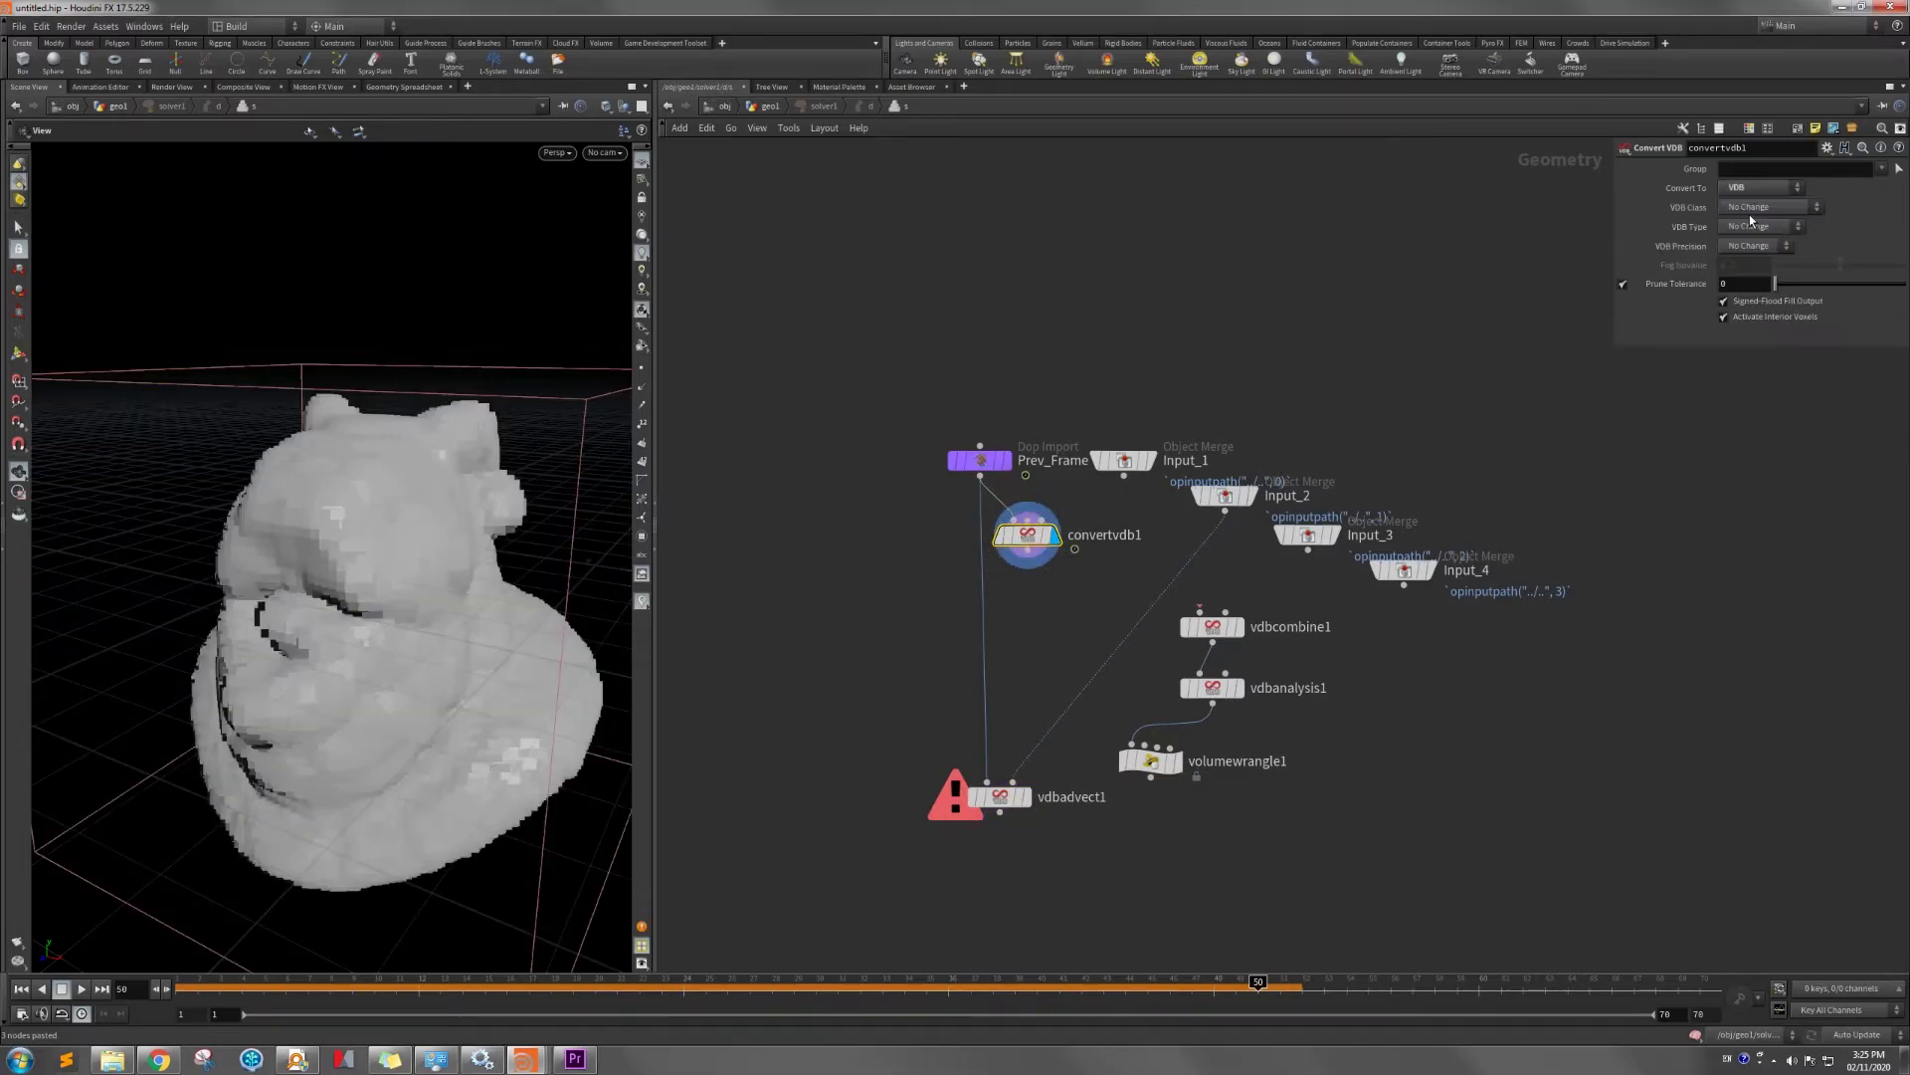
left_click(1752, 207)
left_click(1757, 252)
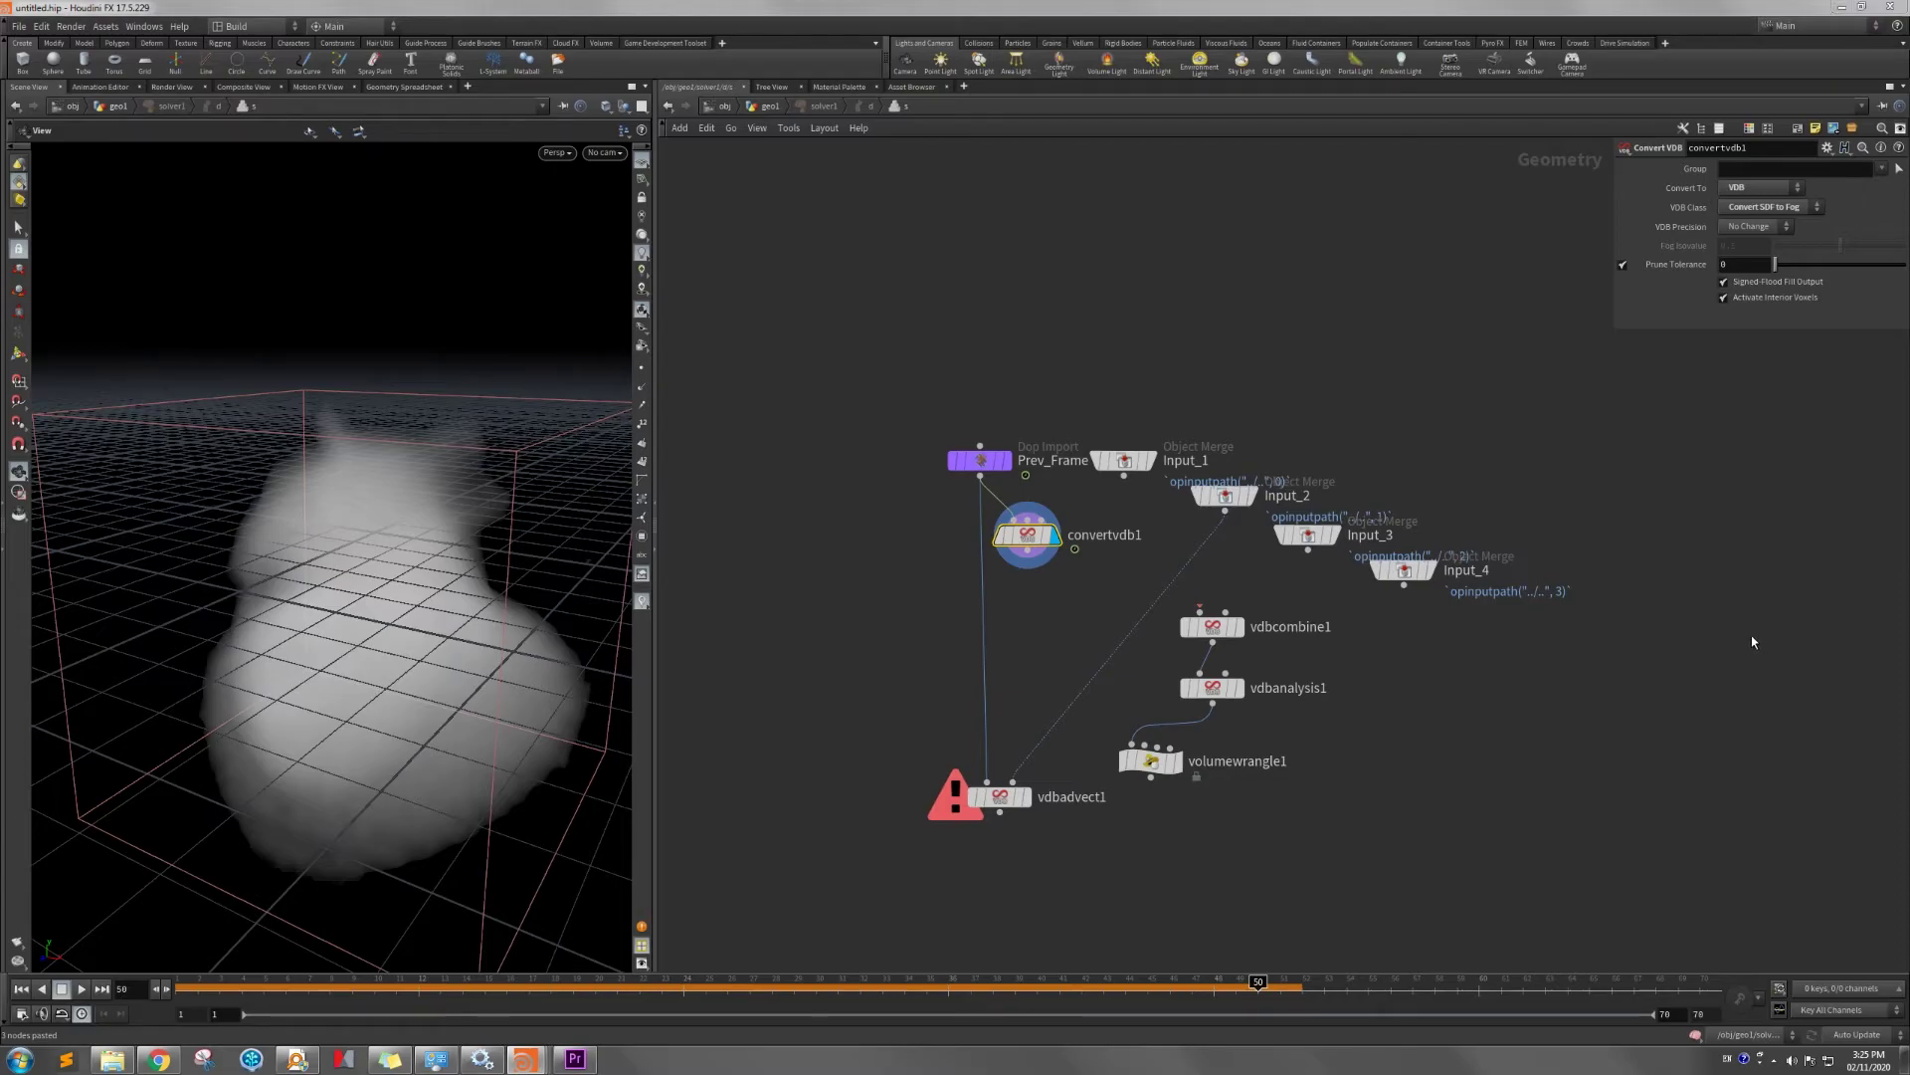
Wire convertvdb1 and Input_2 into vdbcombine1 and volumewrangle1 into vdbadvect1's second input, and return to geo1.
left_click_drag(1031, 555, 1202, 614)
left_click_drag(1228, 514, 1225, 612)
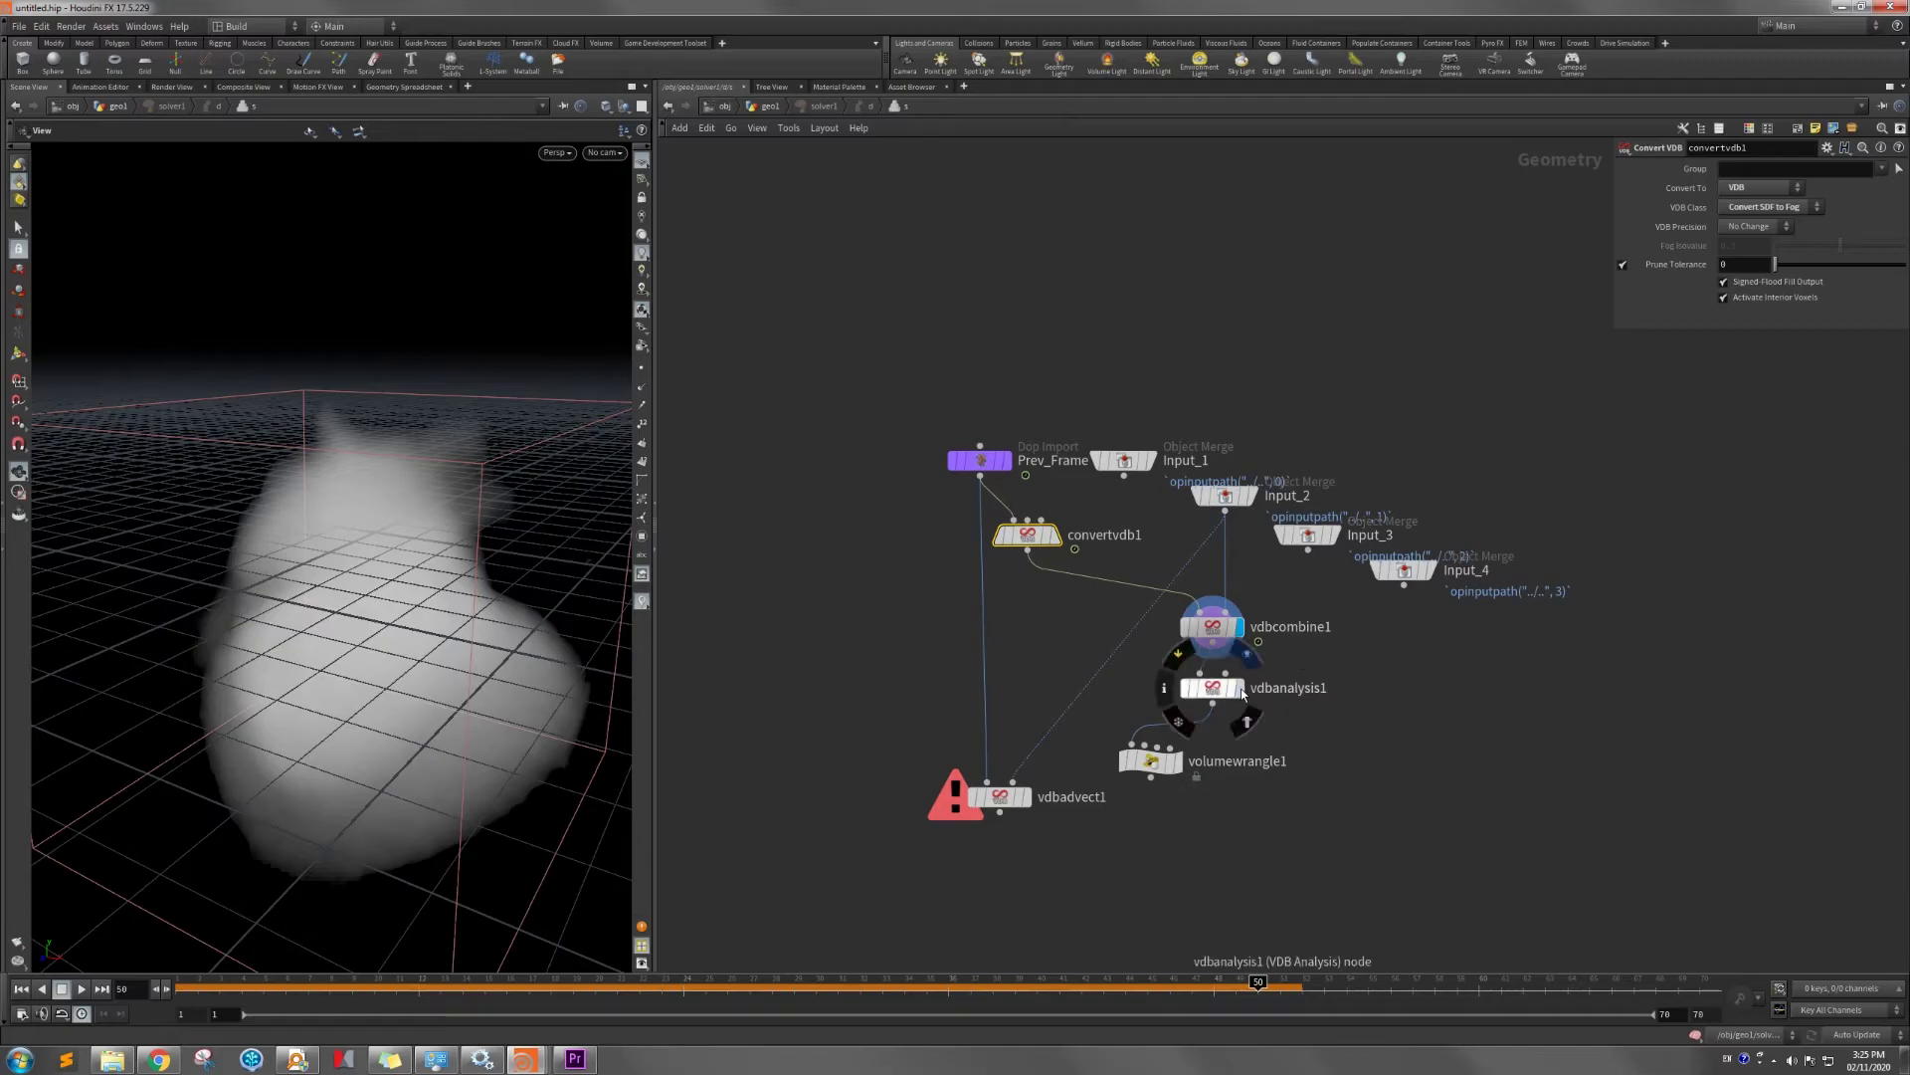
left_click(1224, 693)
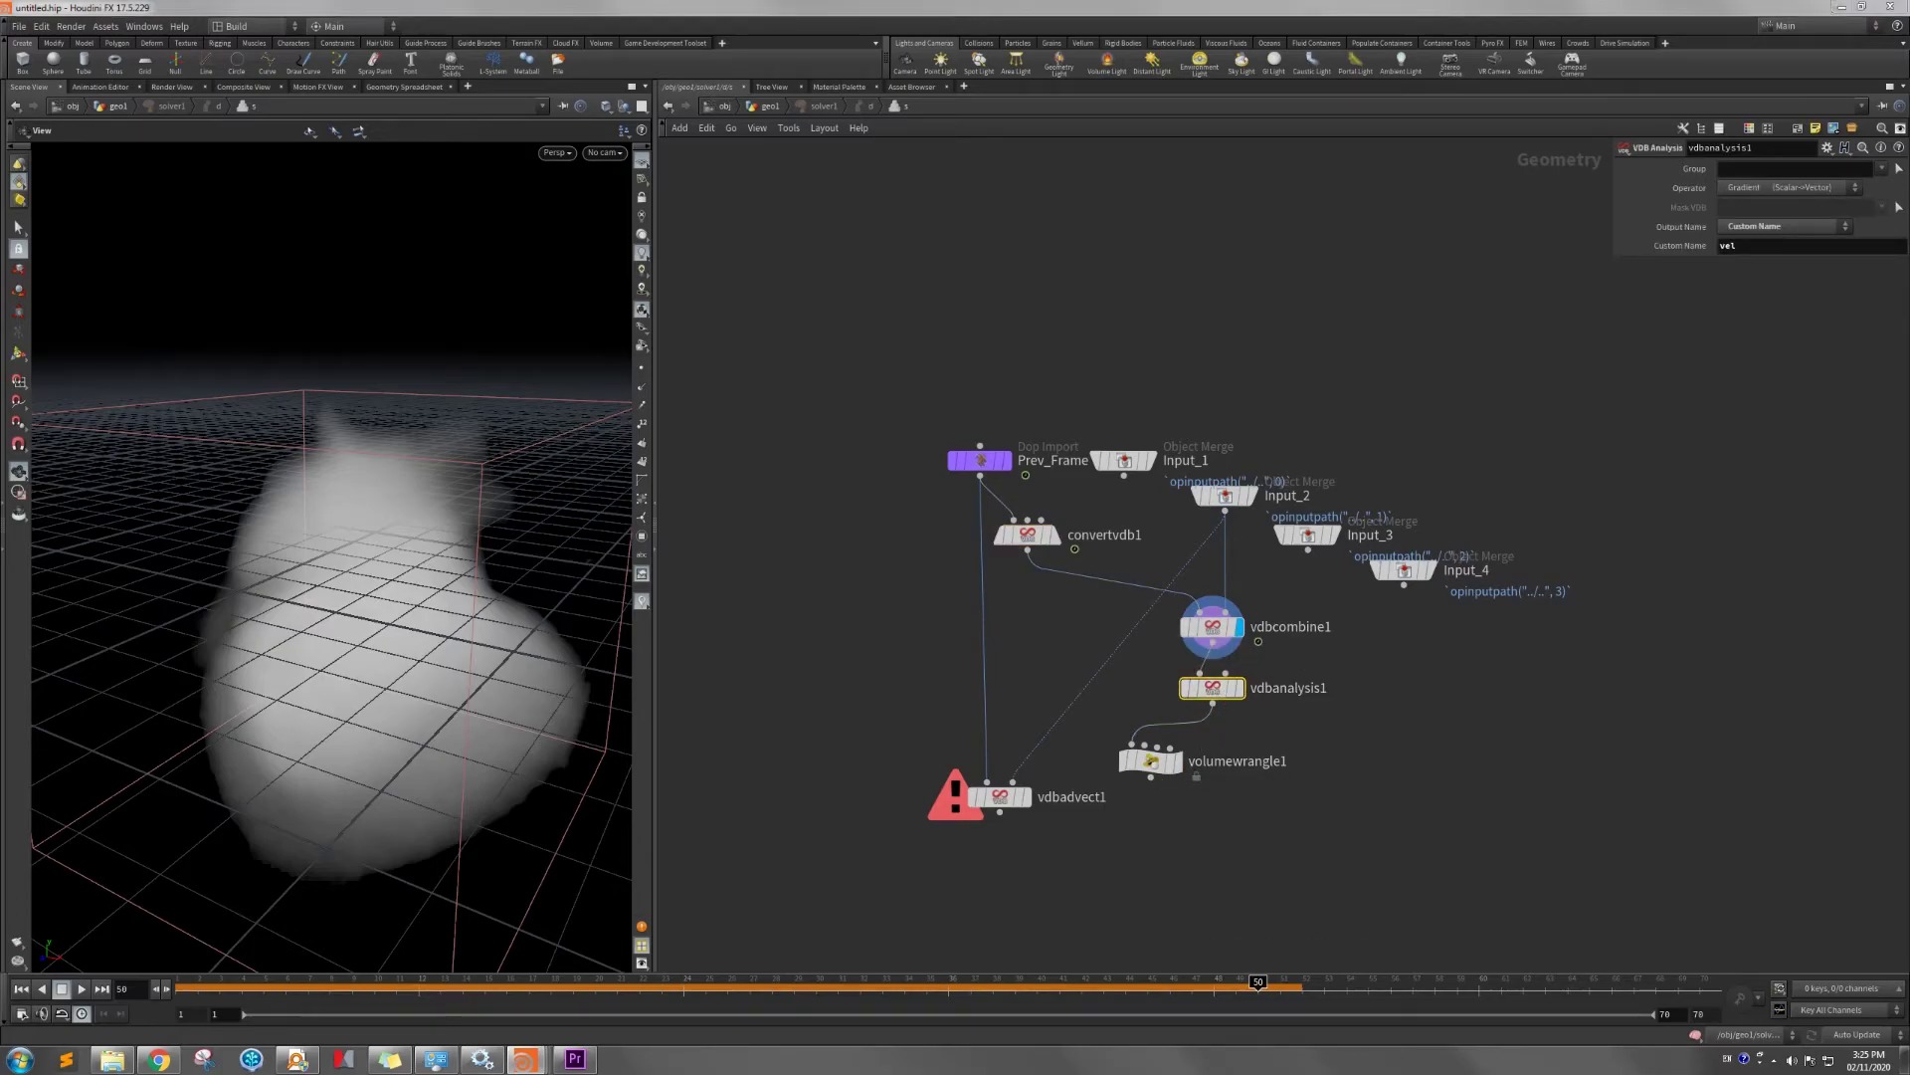
left_click_drag(1151, 777, 1002, 843)
mouse_move(1002, 842)
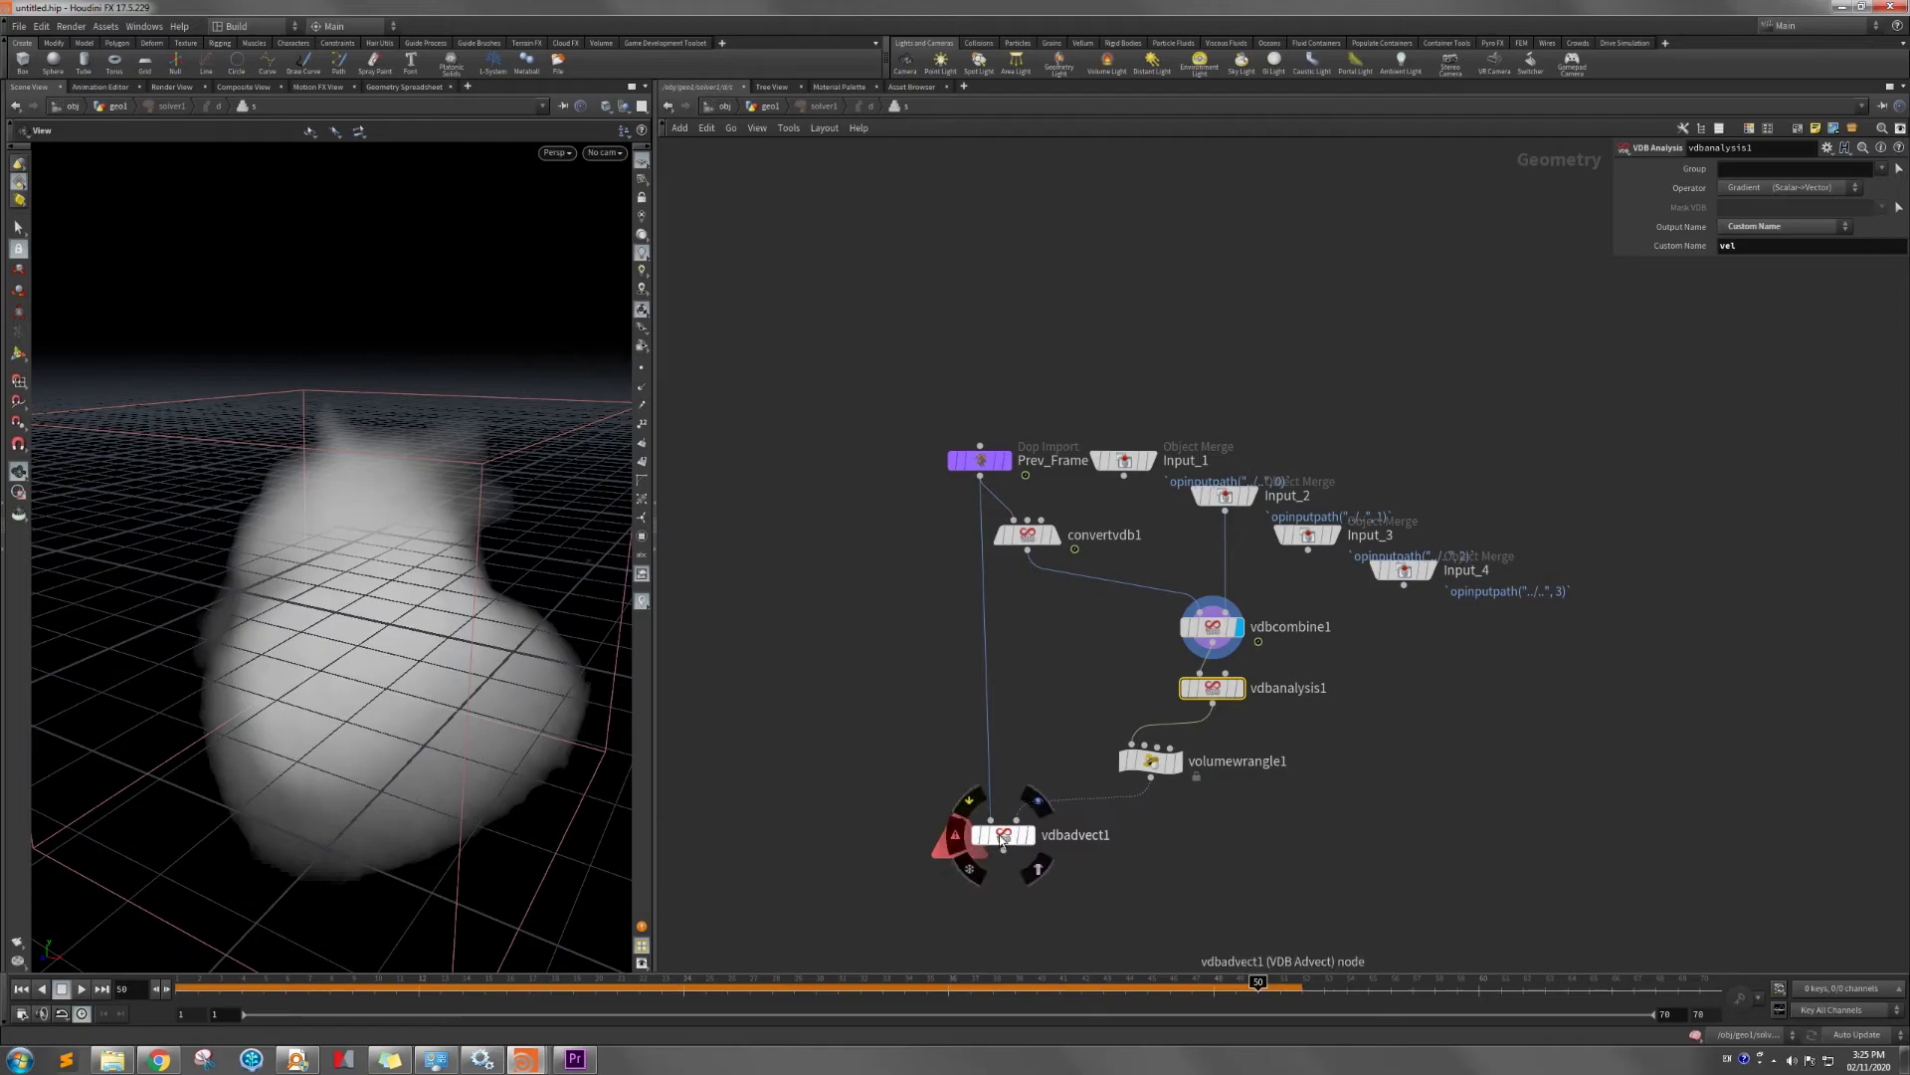
left_click(768, 106)
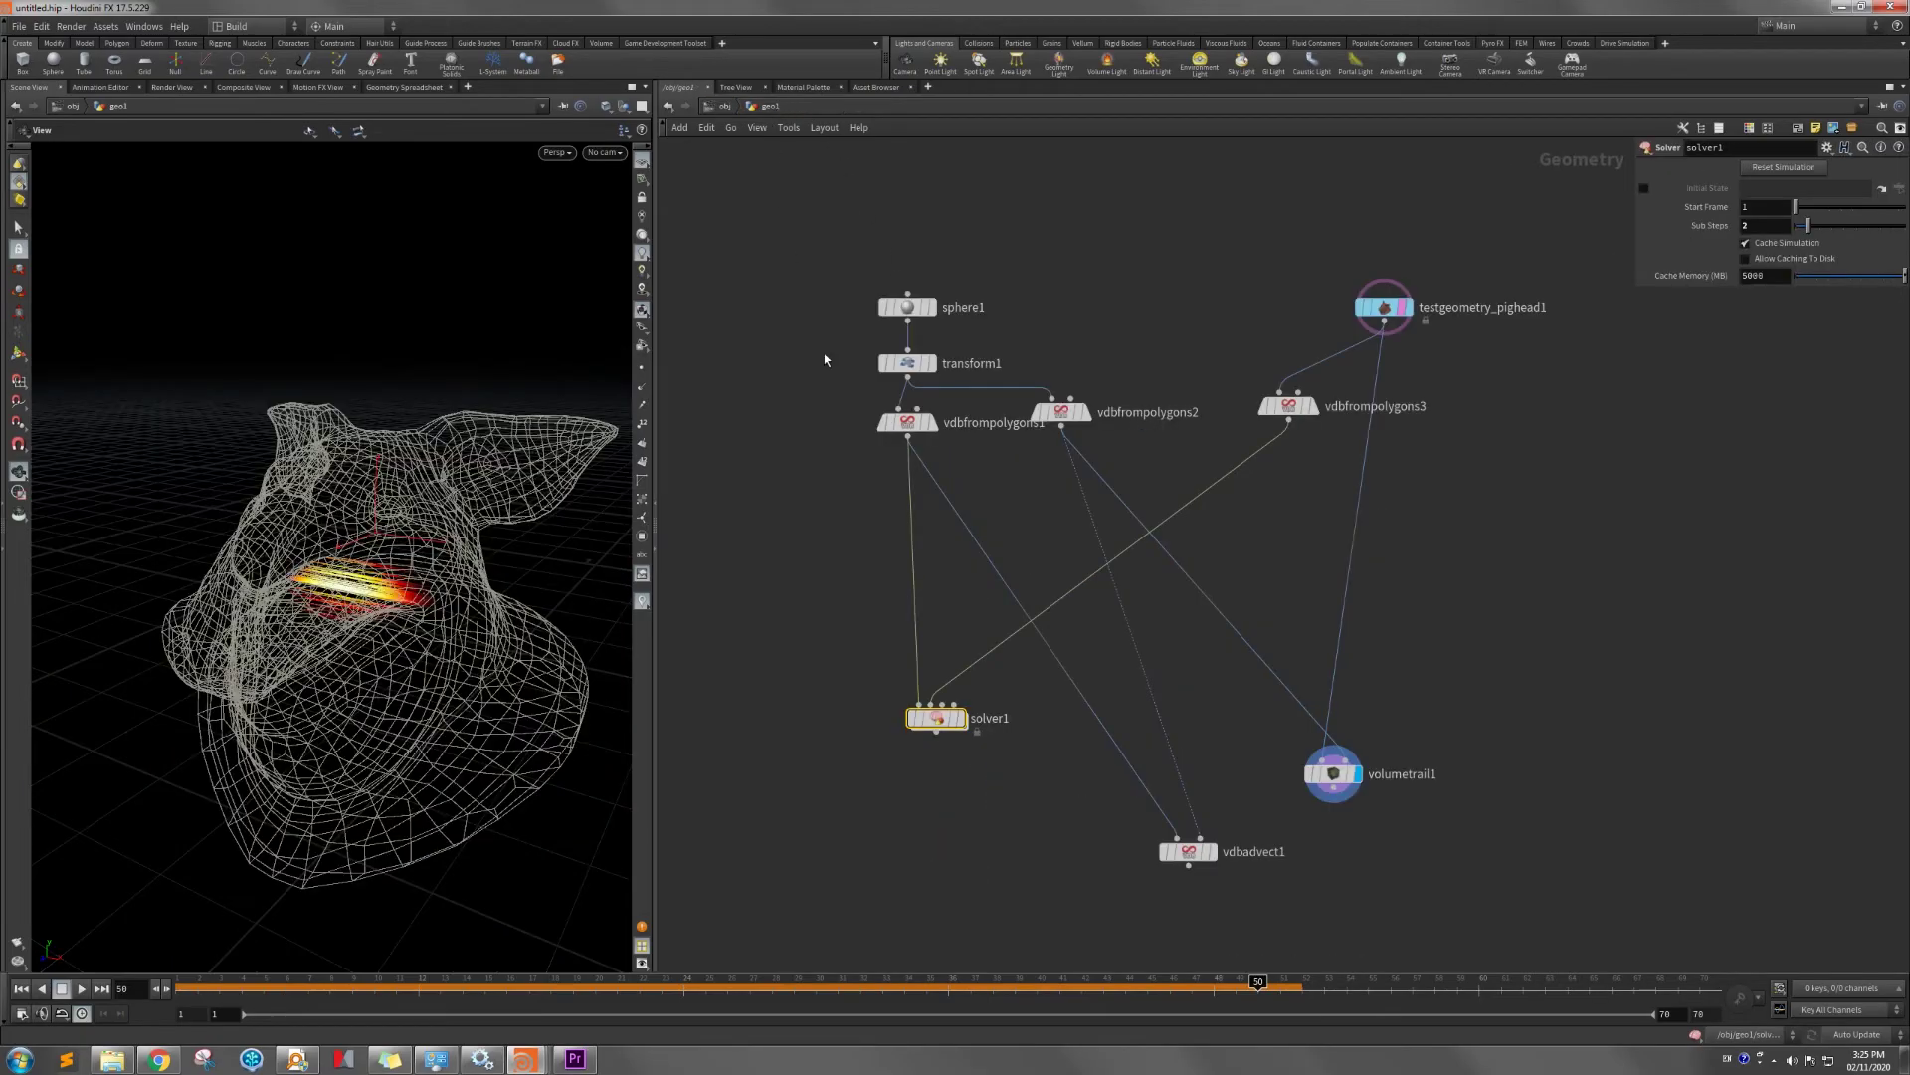
Inside solver1, preview the convertvdb1 fog volume, restore vdbadvect1 as the displayed node, and return to geo1.
double_click(936, 718)
left_click(1035, 841)
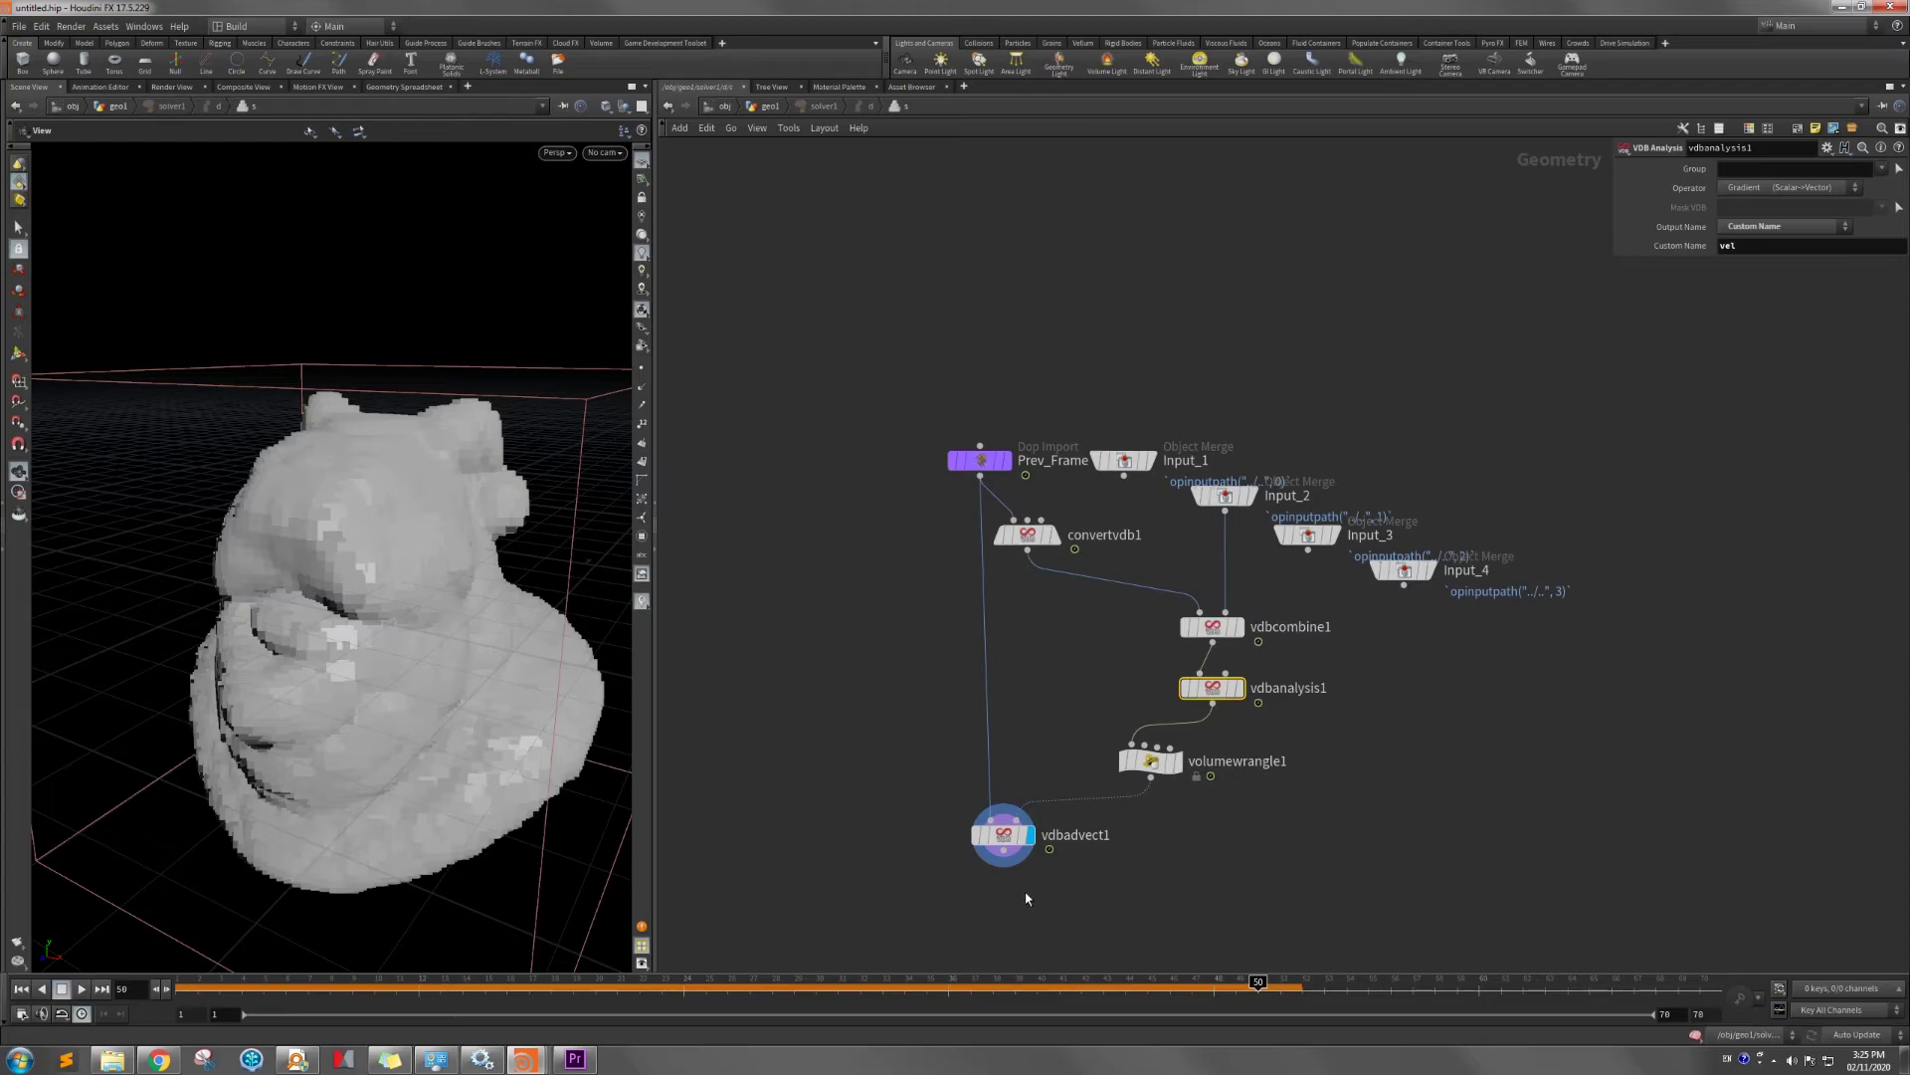
left_click(1060, 539)
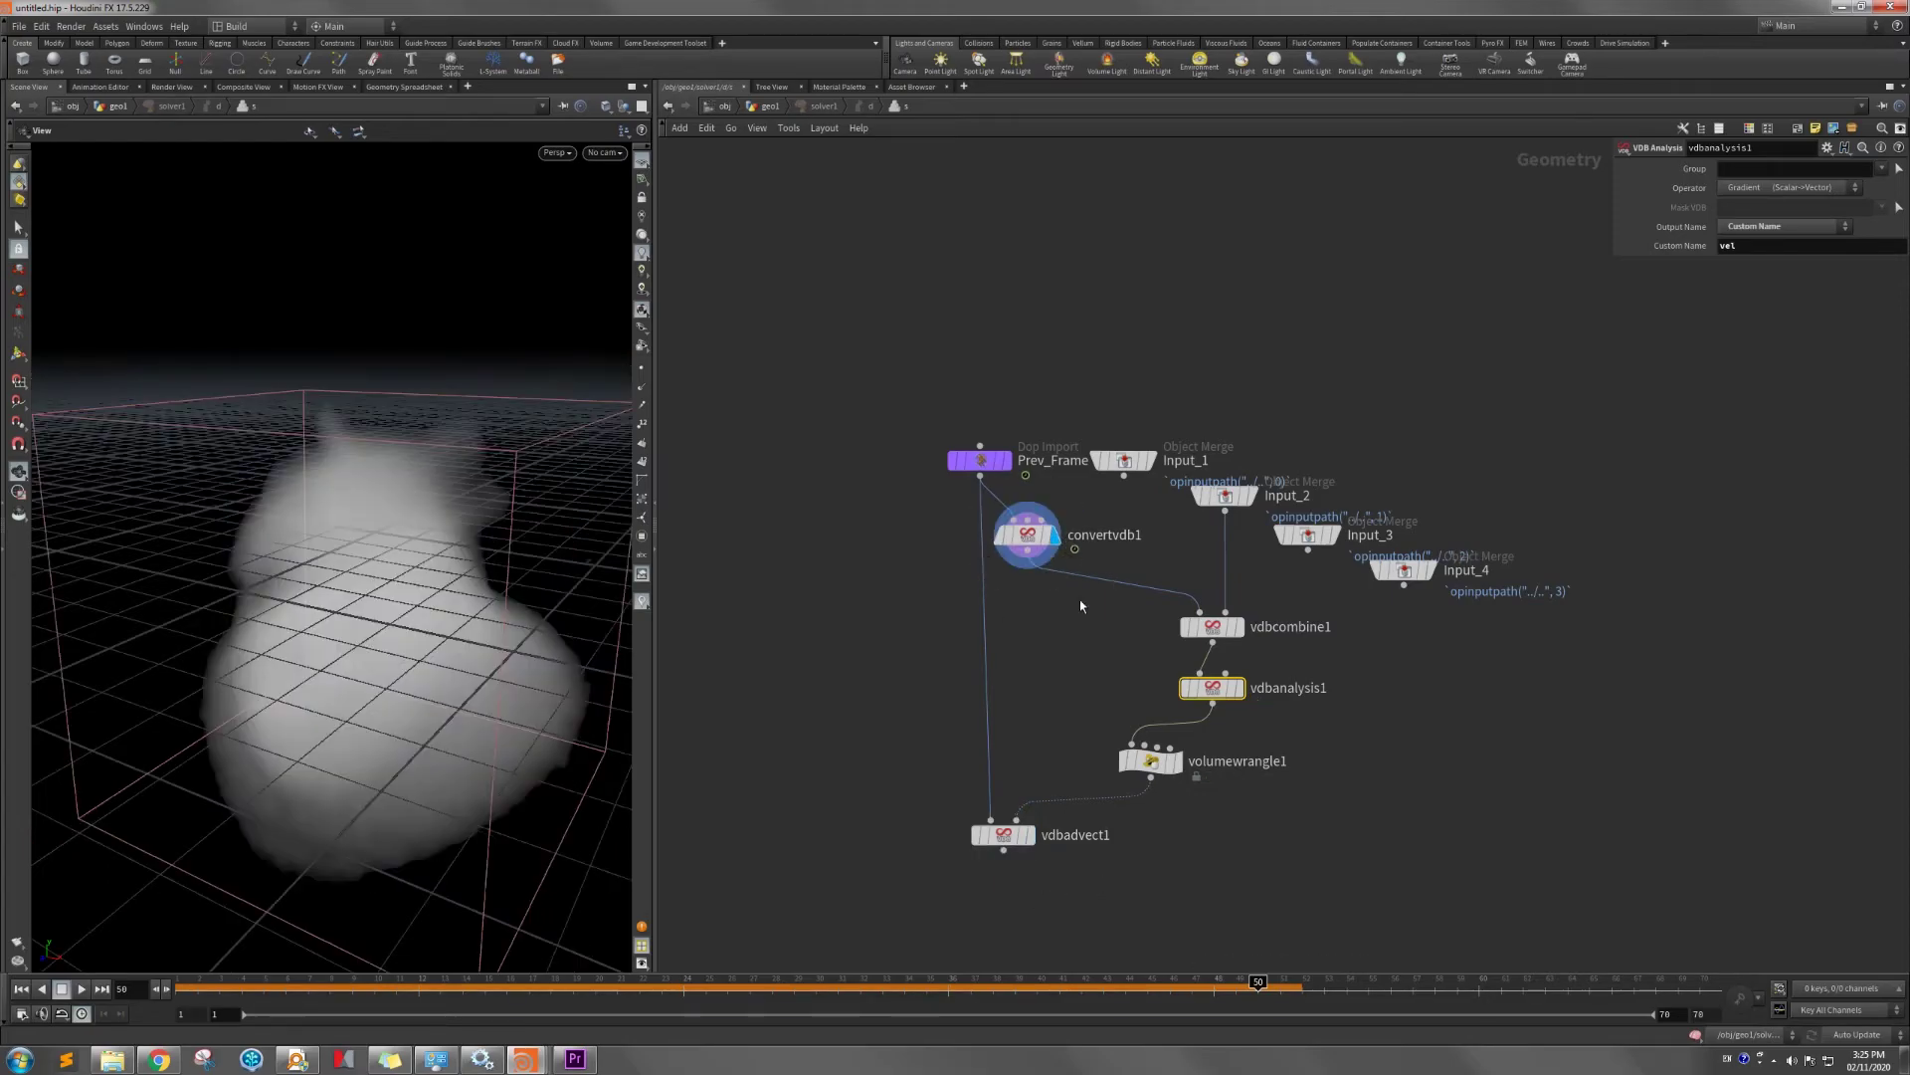
left_click(1030, 535)
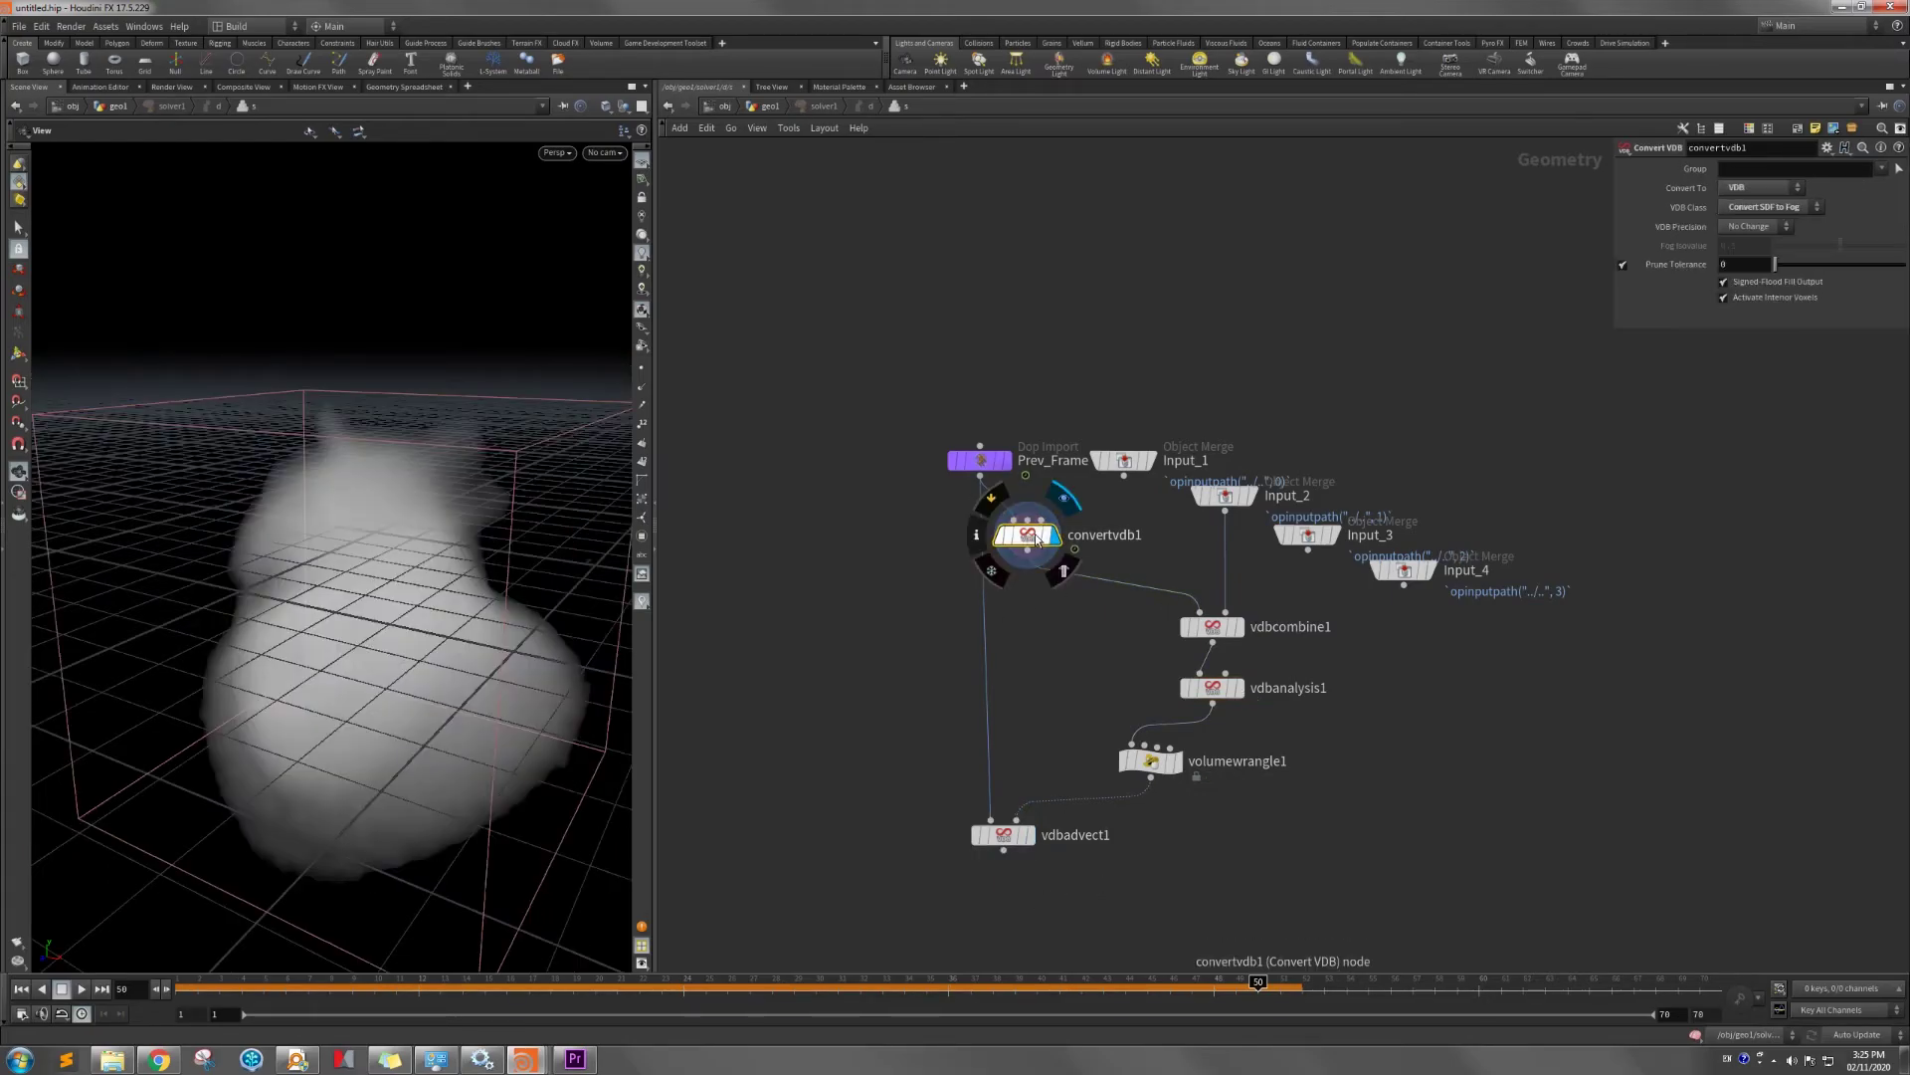
left_click(1029, 833)
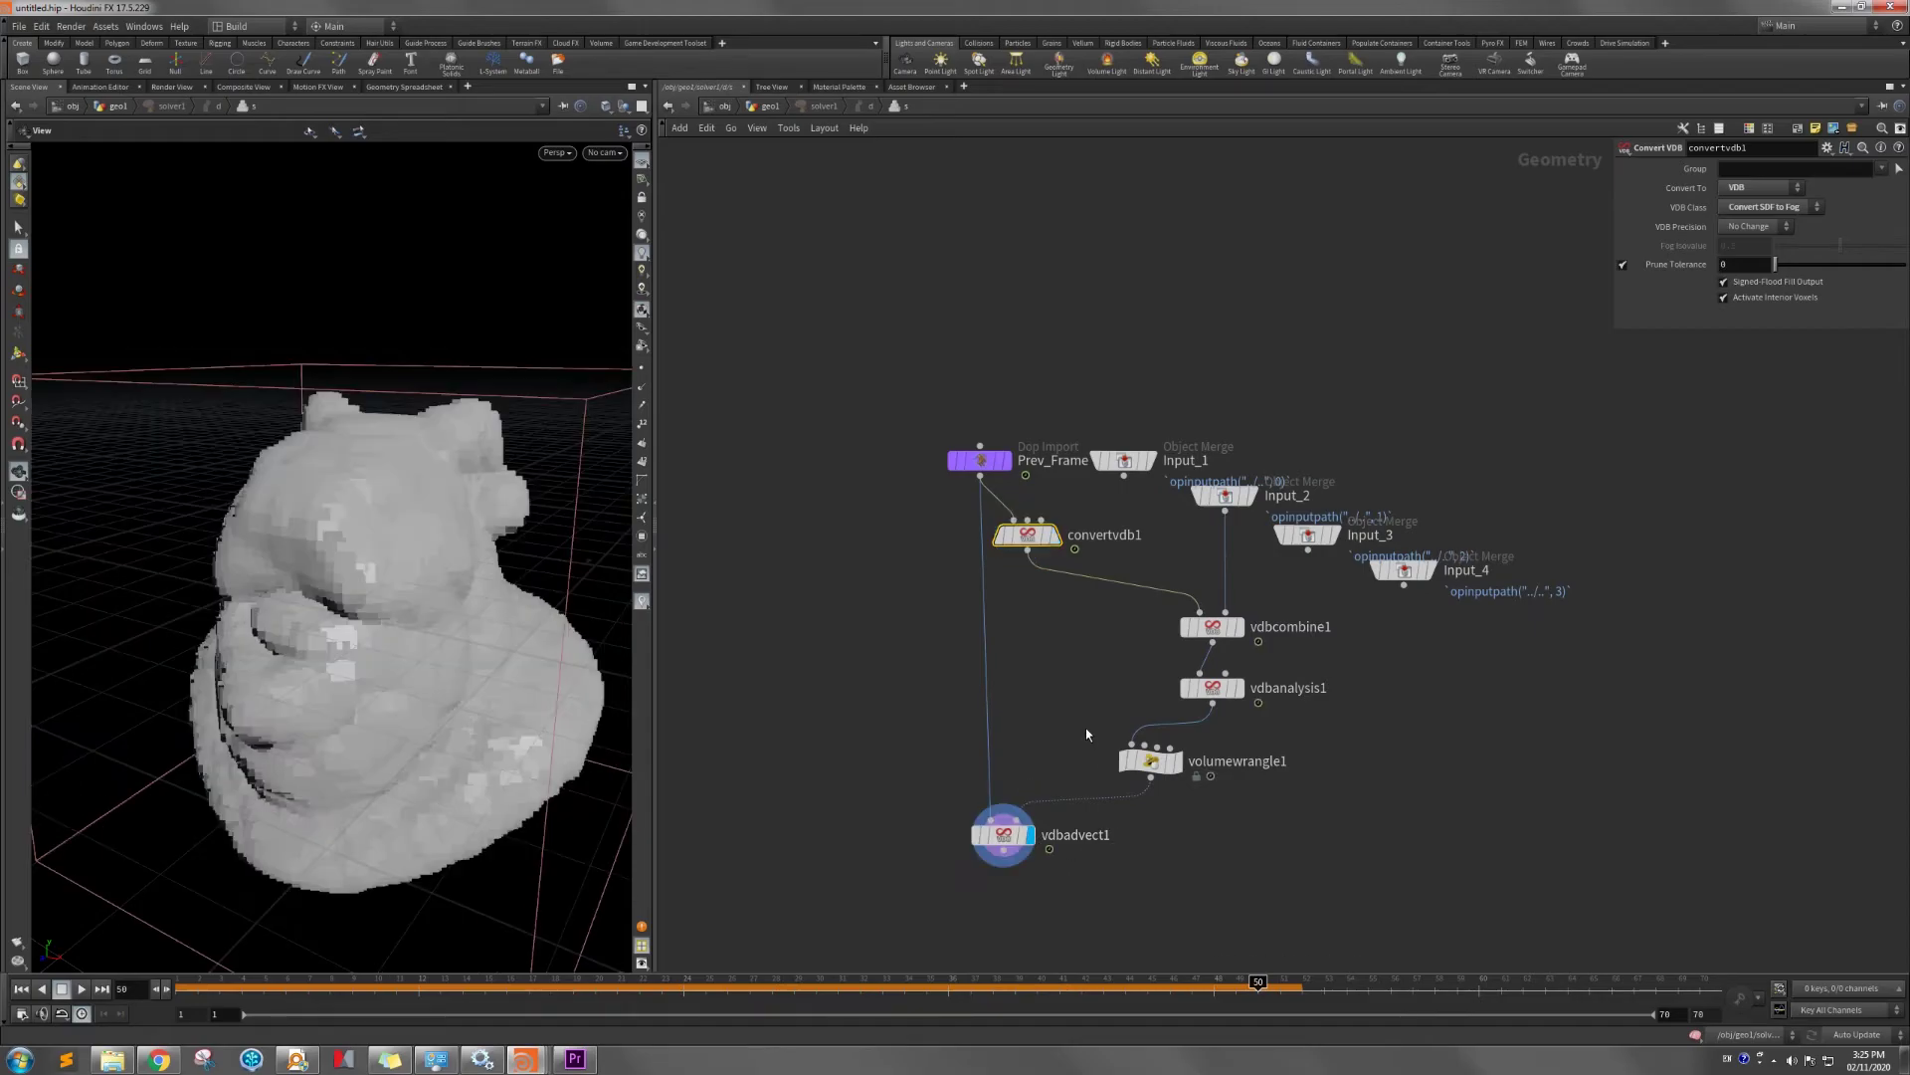
left_click(766, 107)
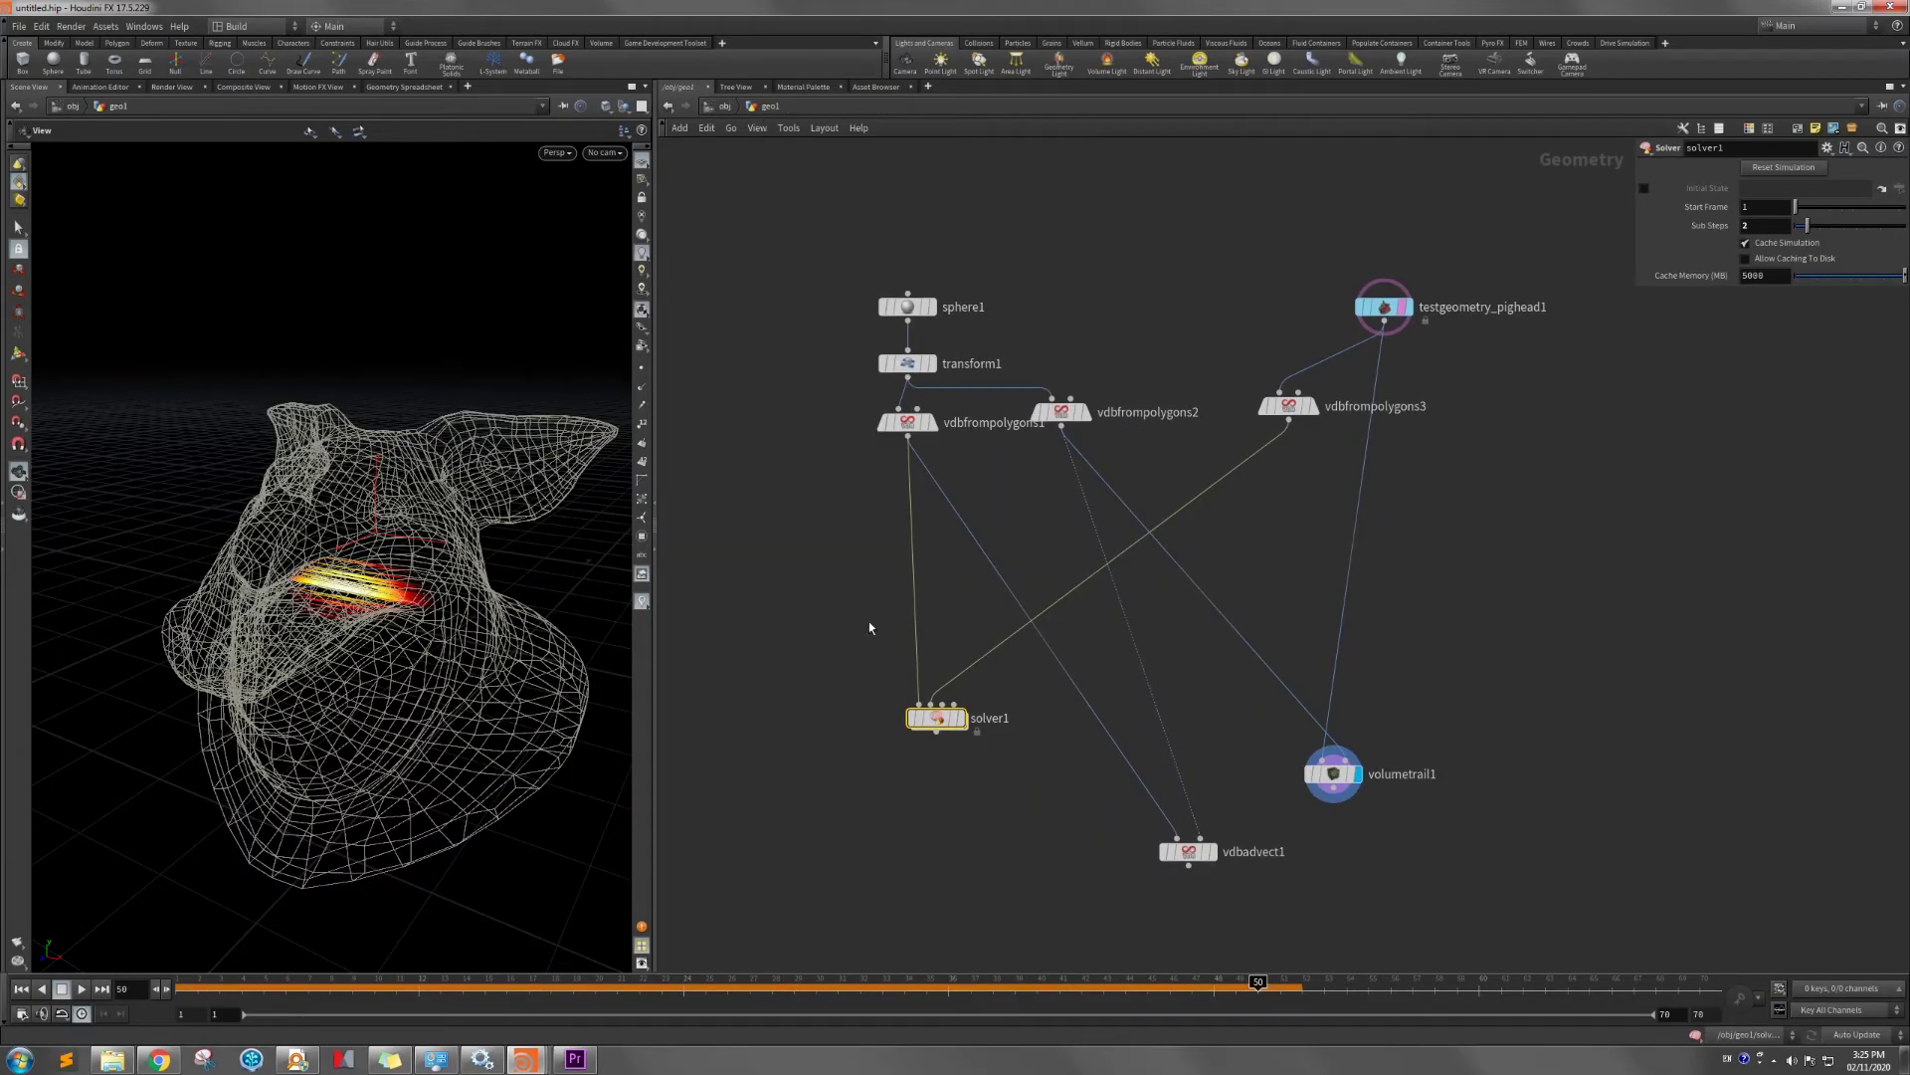
Display solver1's result and play the morph simulation from frame 1.
left_click(962, 719)
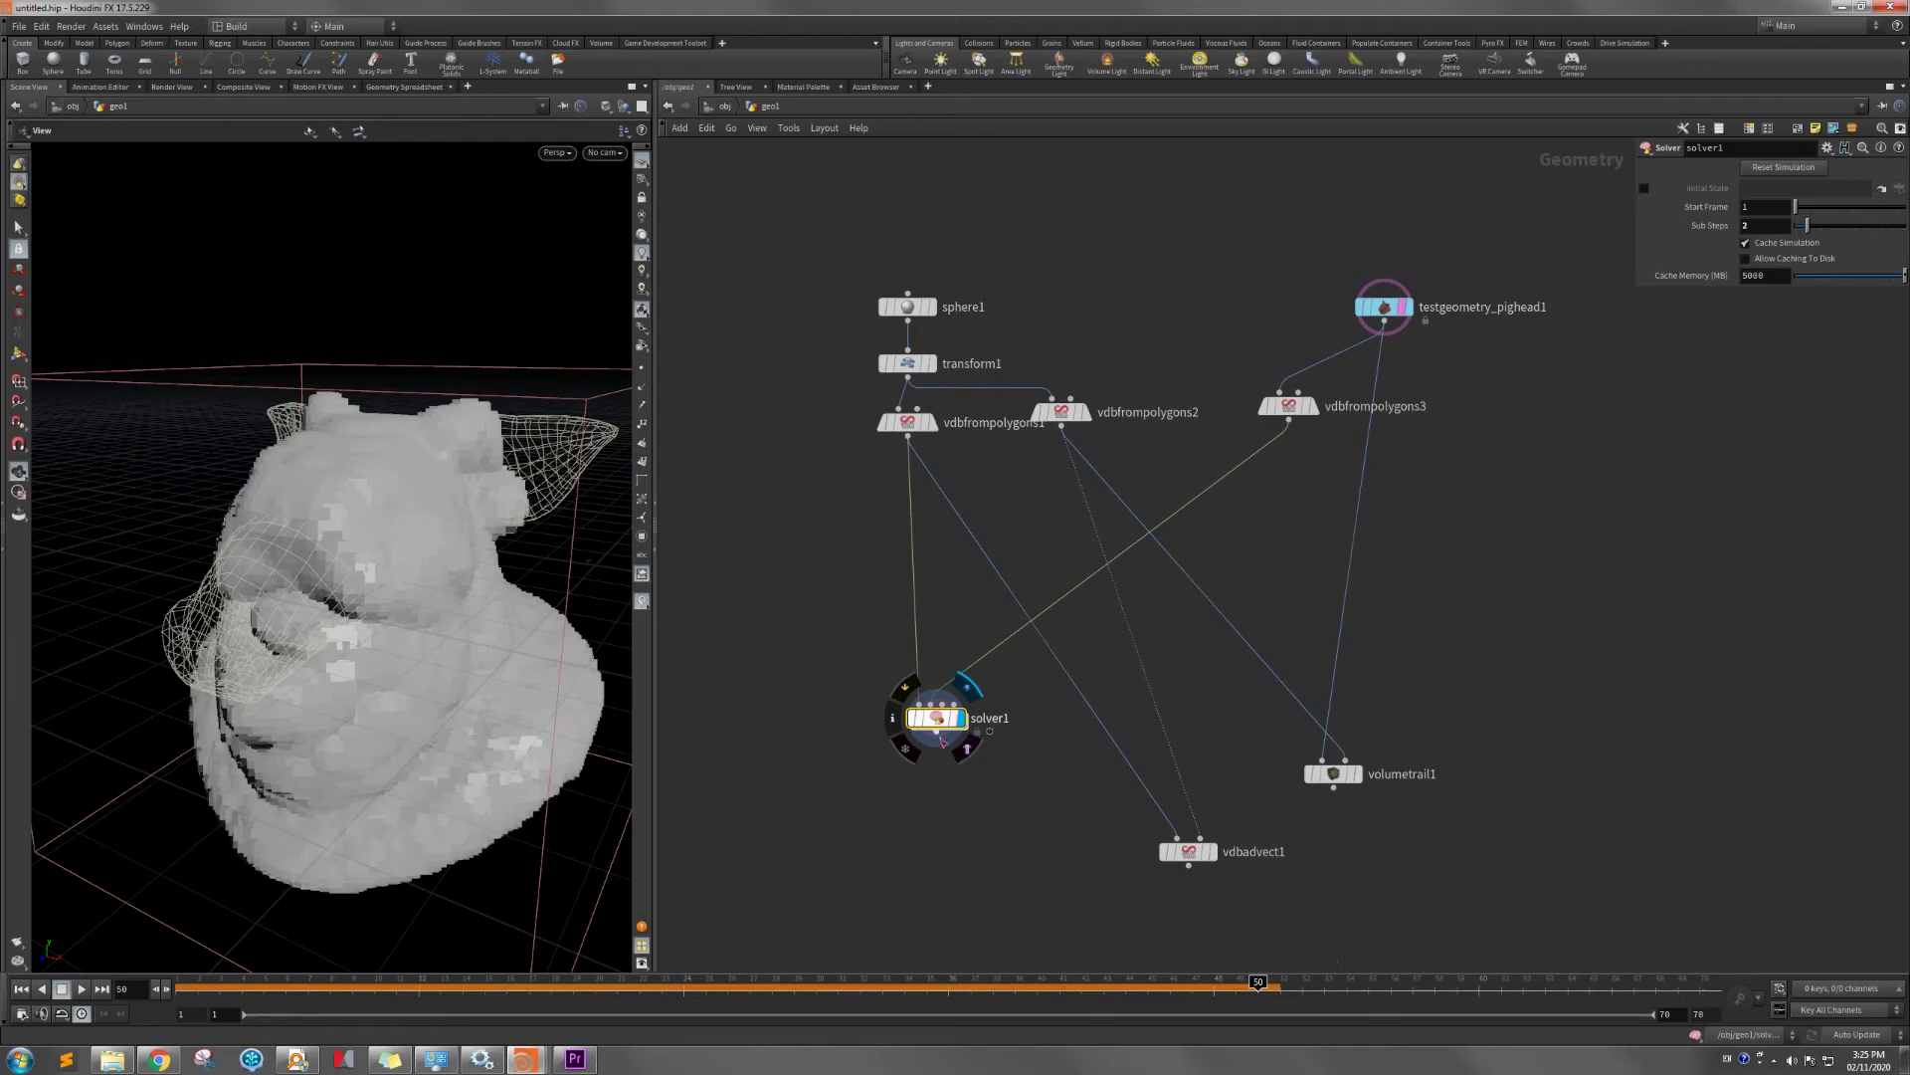
left_click(21, 988)
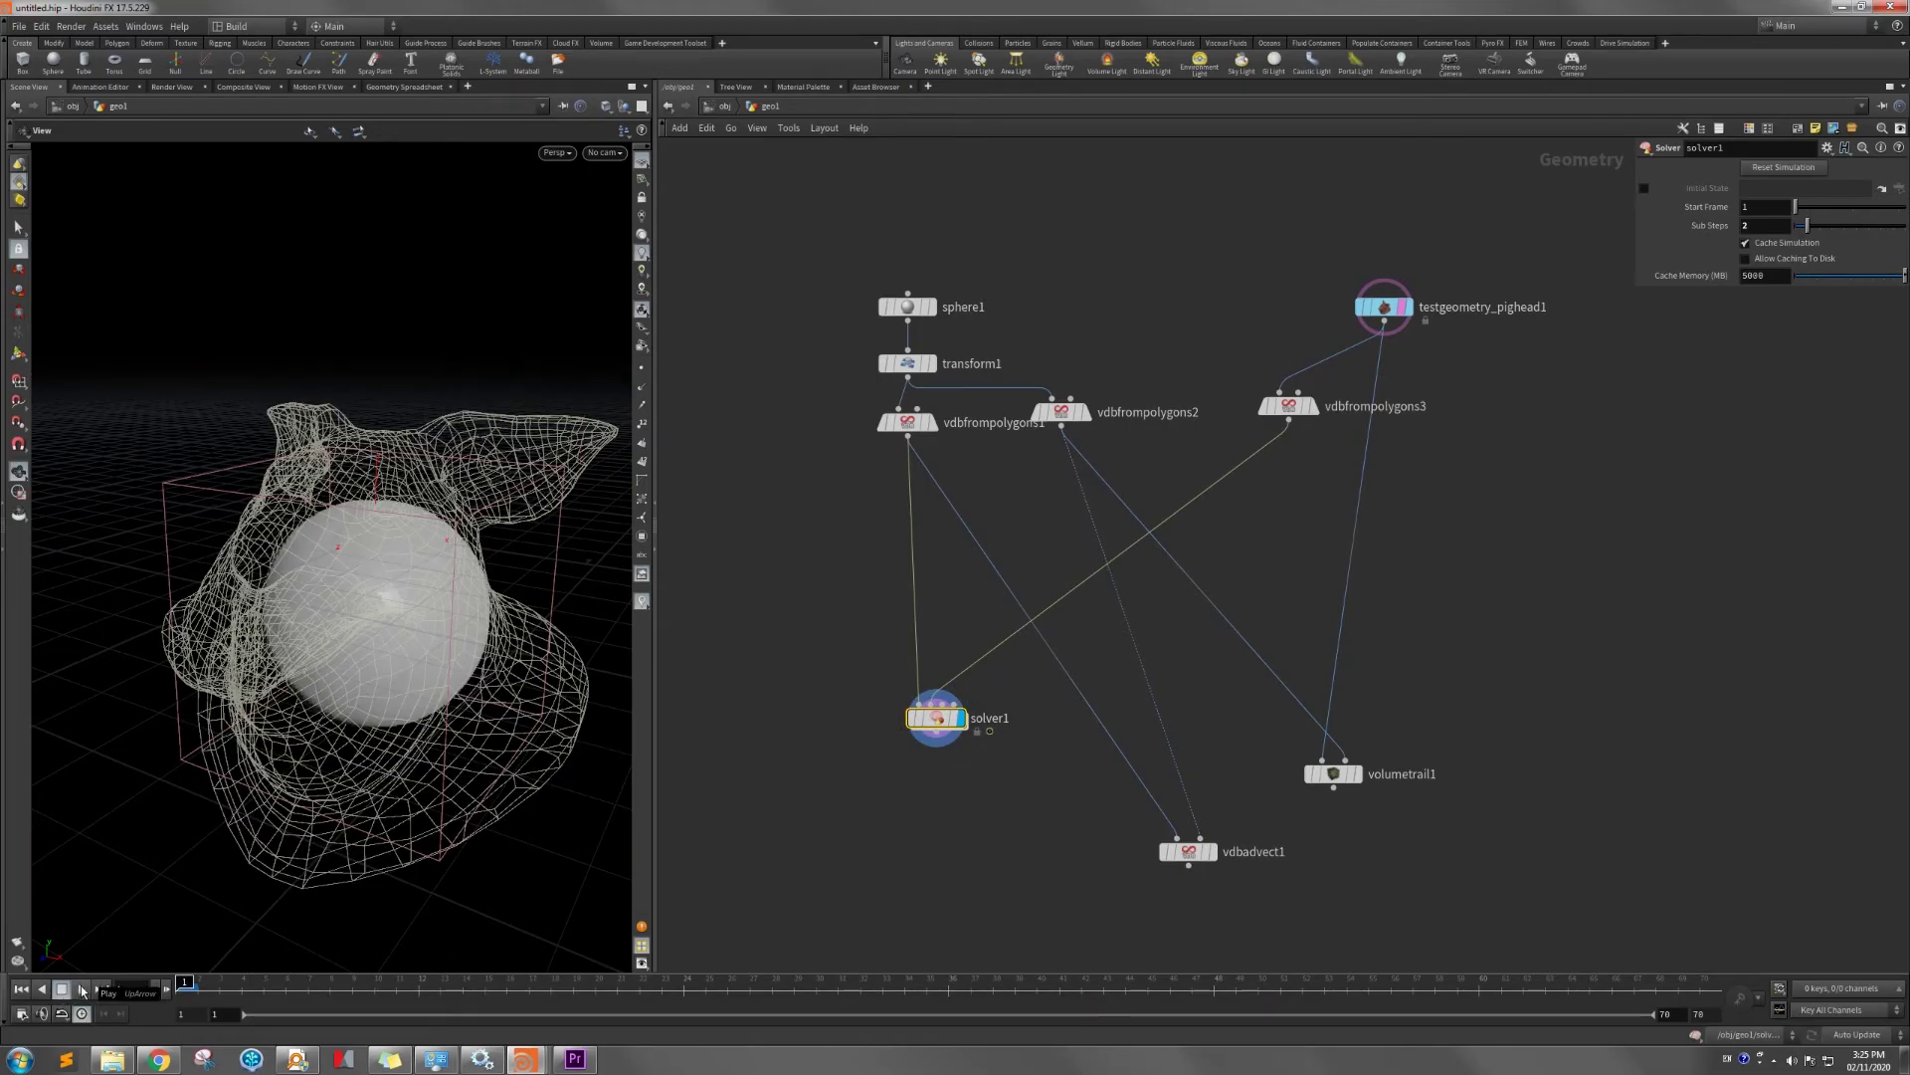
left_click(82, 989)
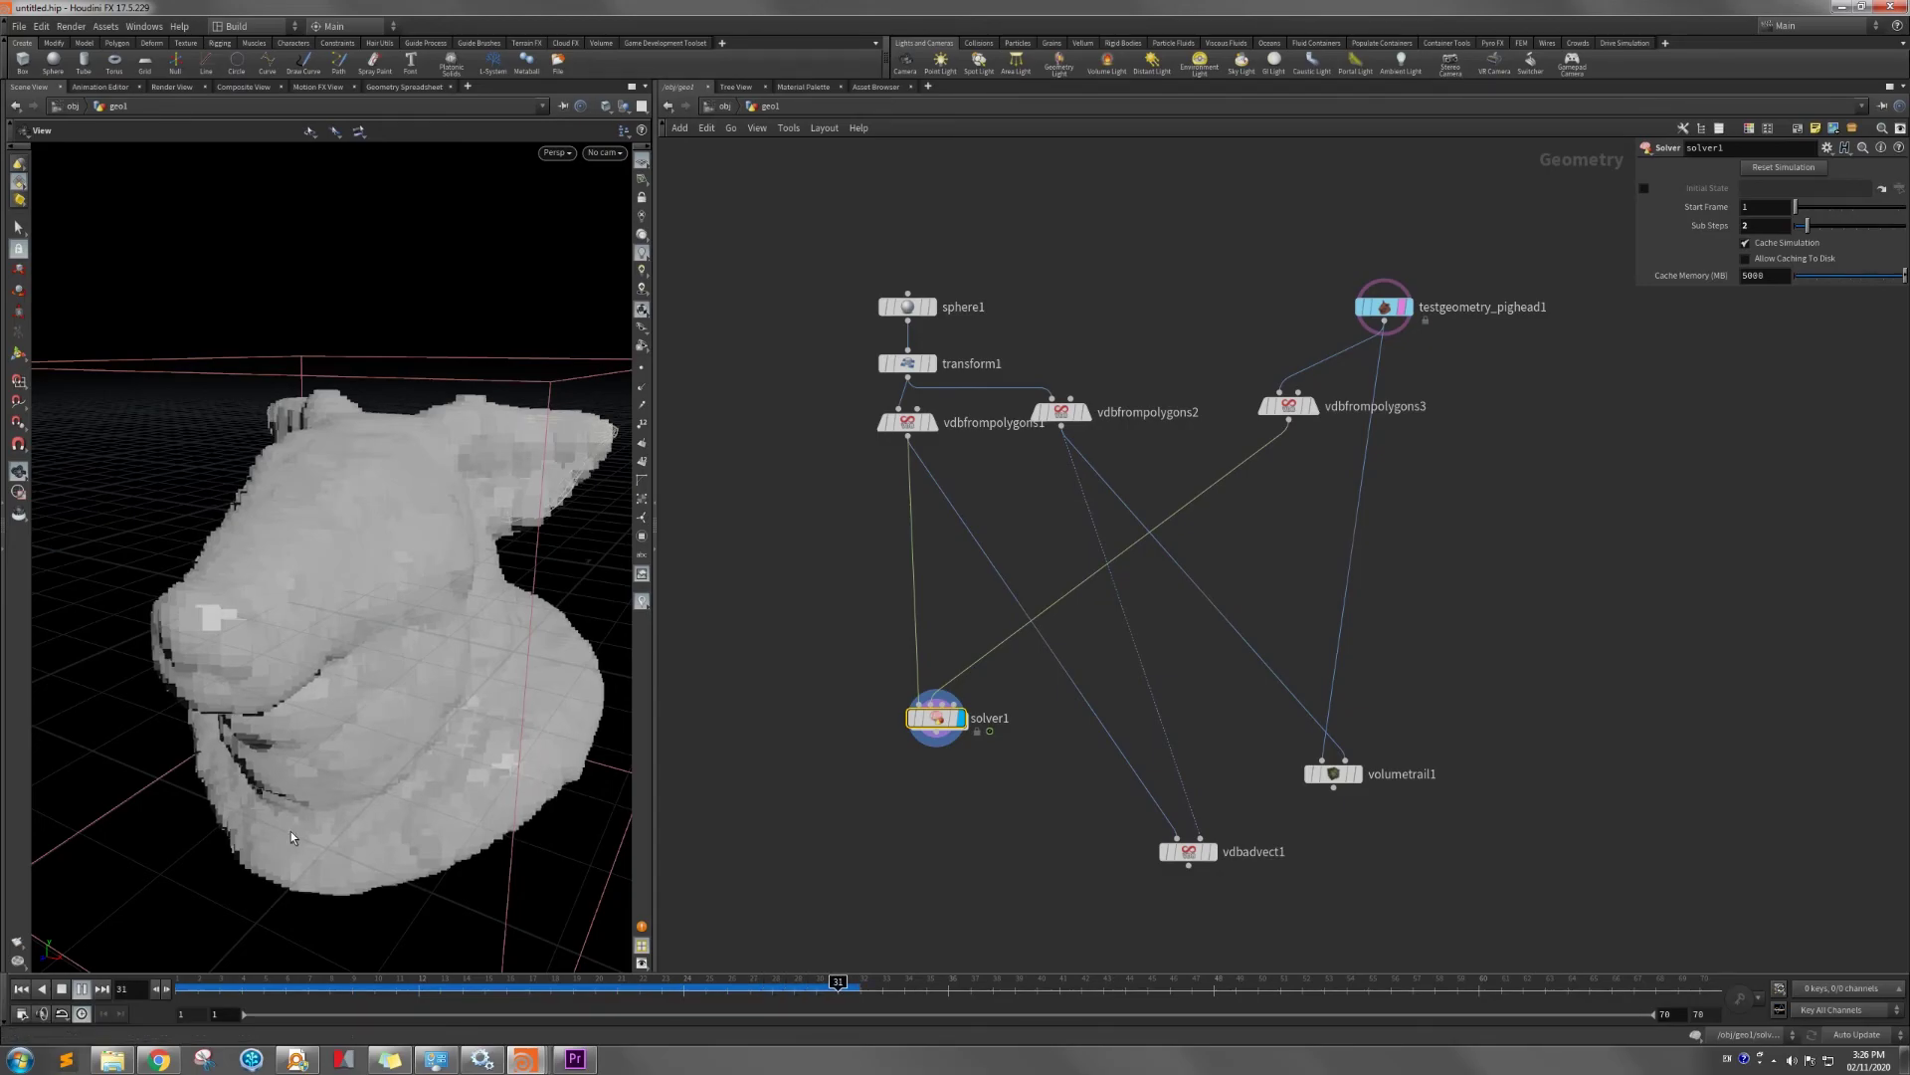
Examine the morphed pig head from several angles and check the VDB settings of vdbfrompolygons1.
left_click_drag(497, 715, 419, 621)
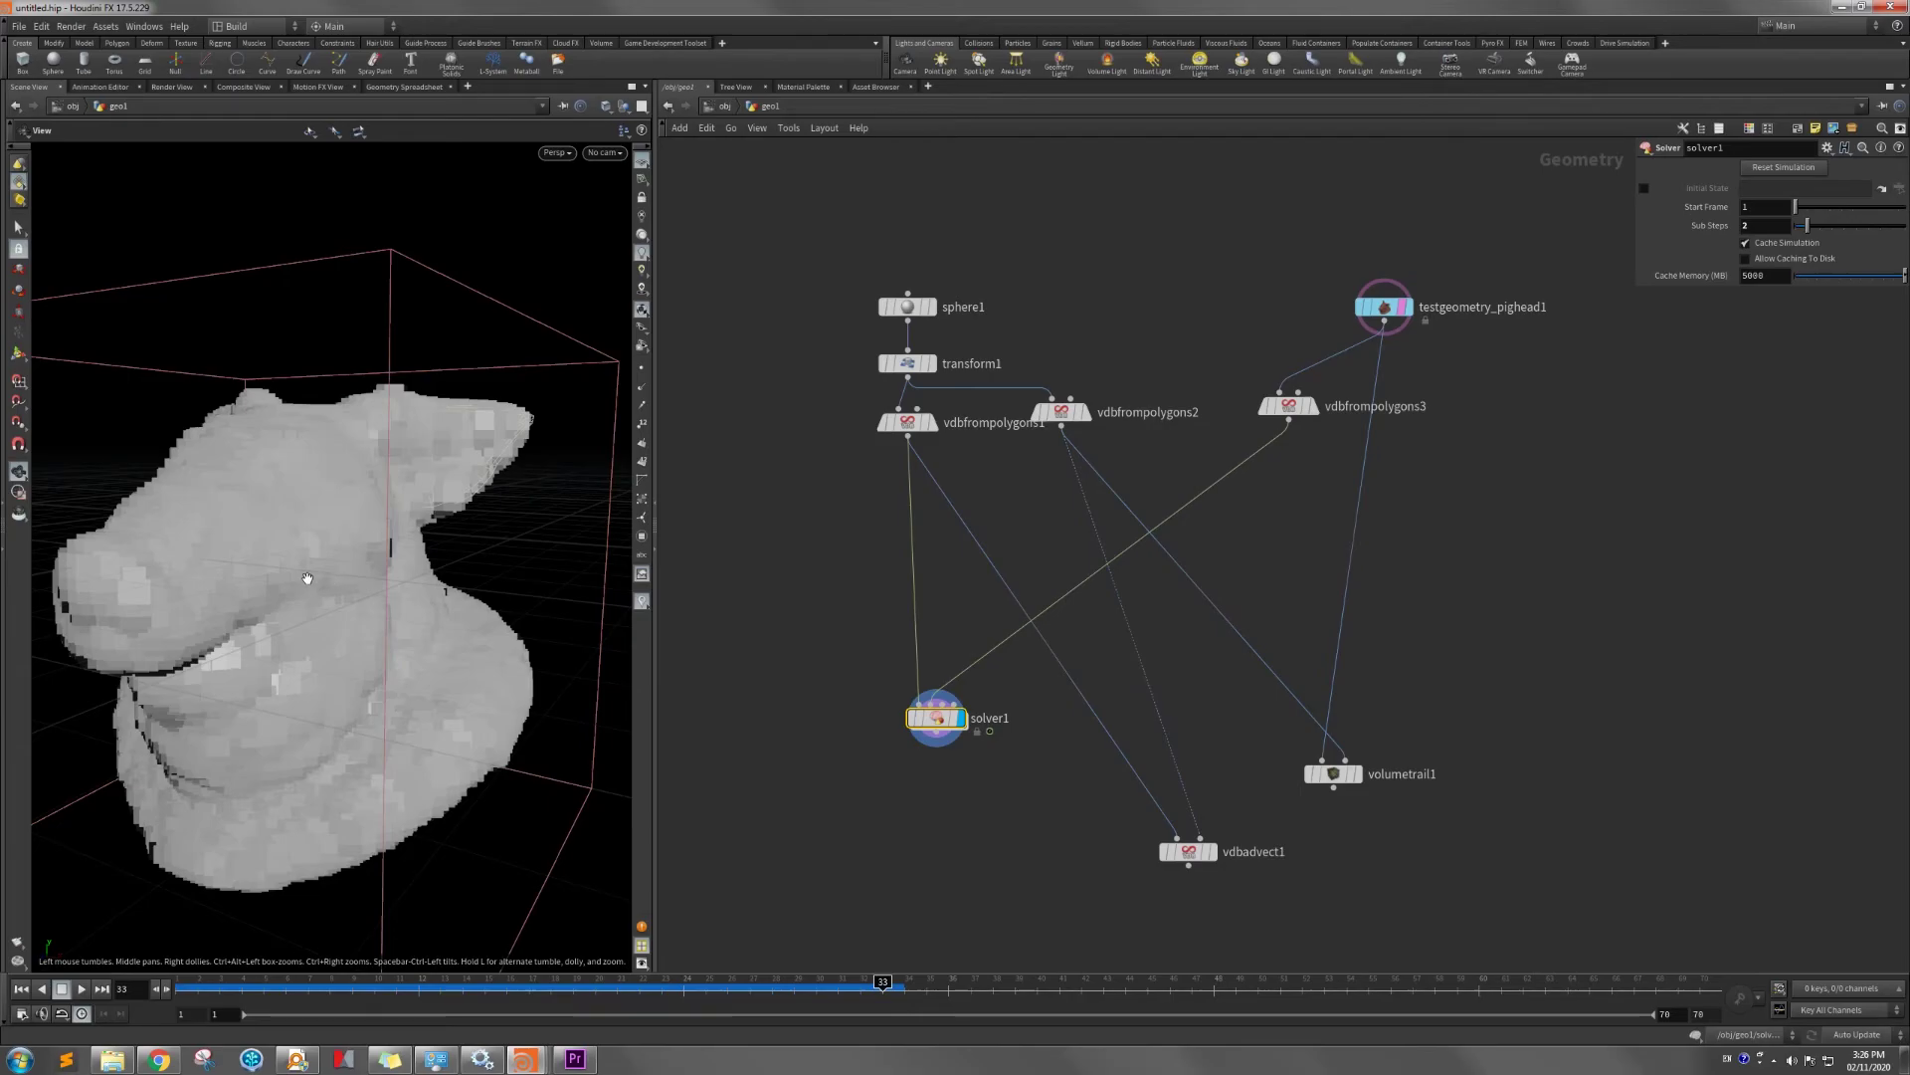
left_click(909, 423)
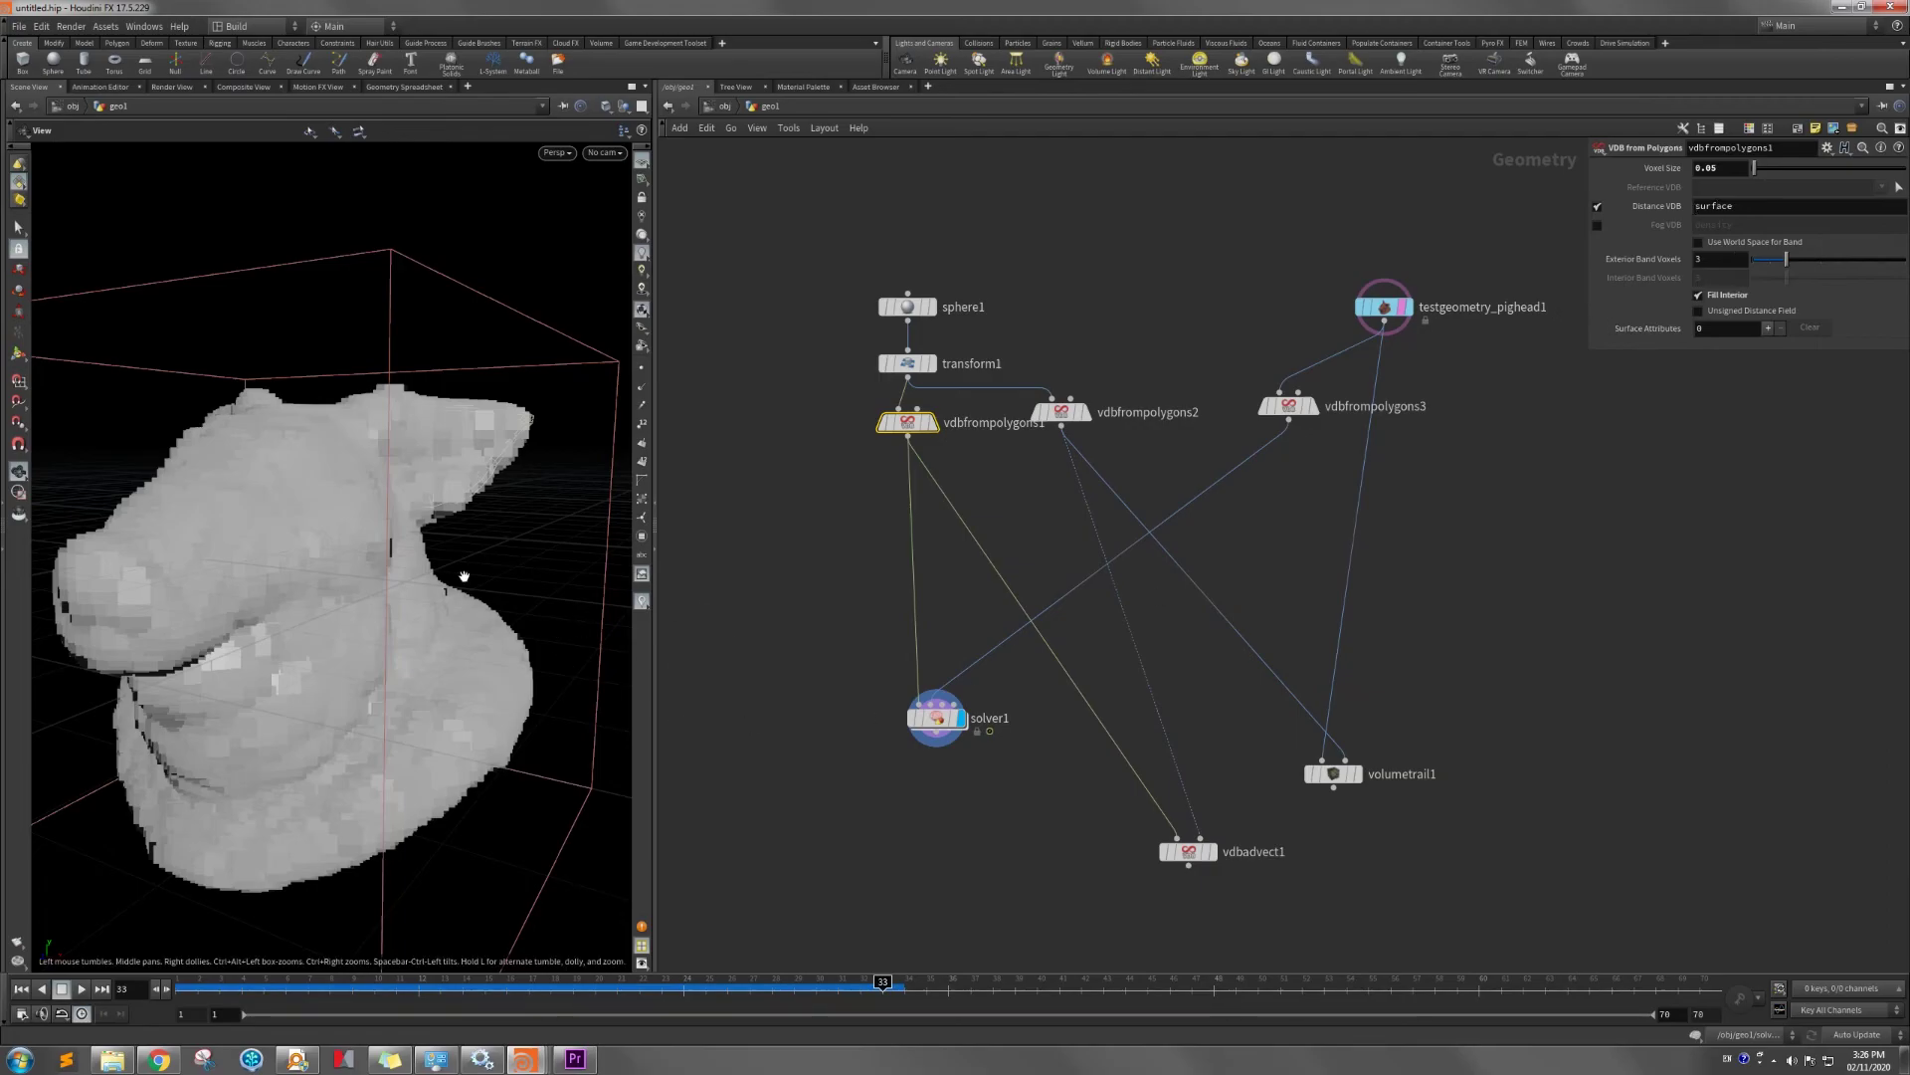
left_click(935, 717)
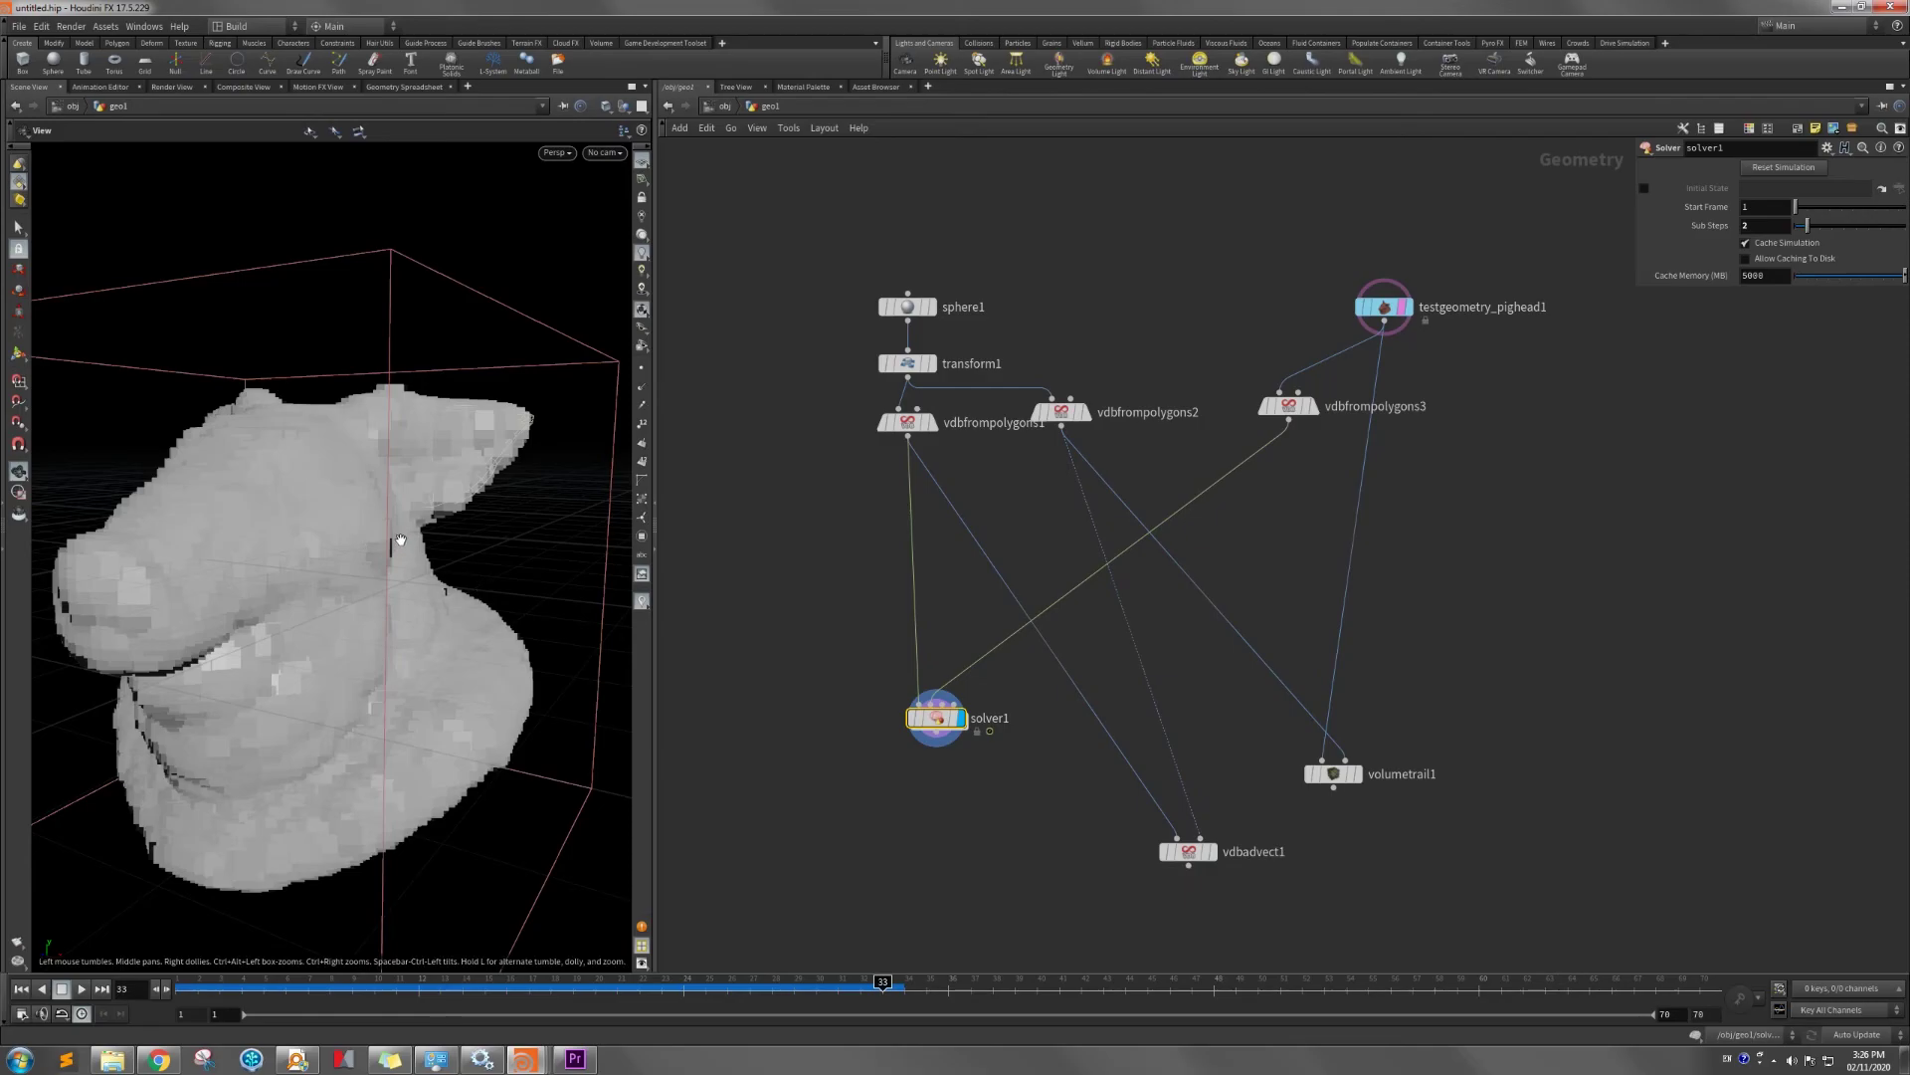
mouse_move(475, 542)
left_mouse_down()
mouse_move(441, 550)
mouse_move(504, 559)
mouse_move(503, 525)
mouse_move(265, 547)
mouse_move(471, 539)
left_mouse_up()
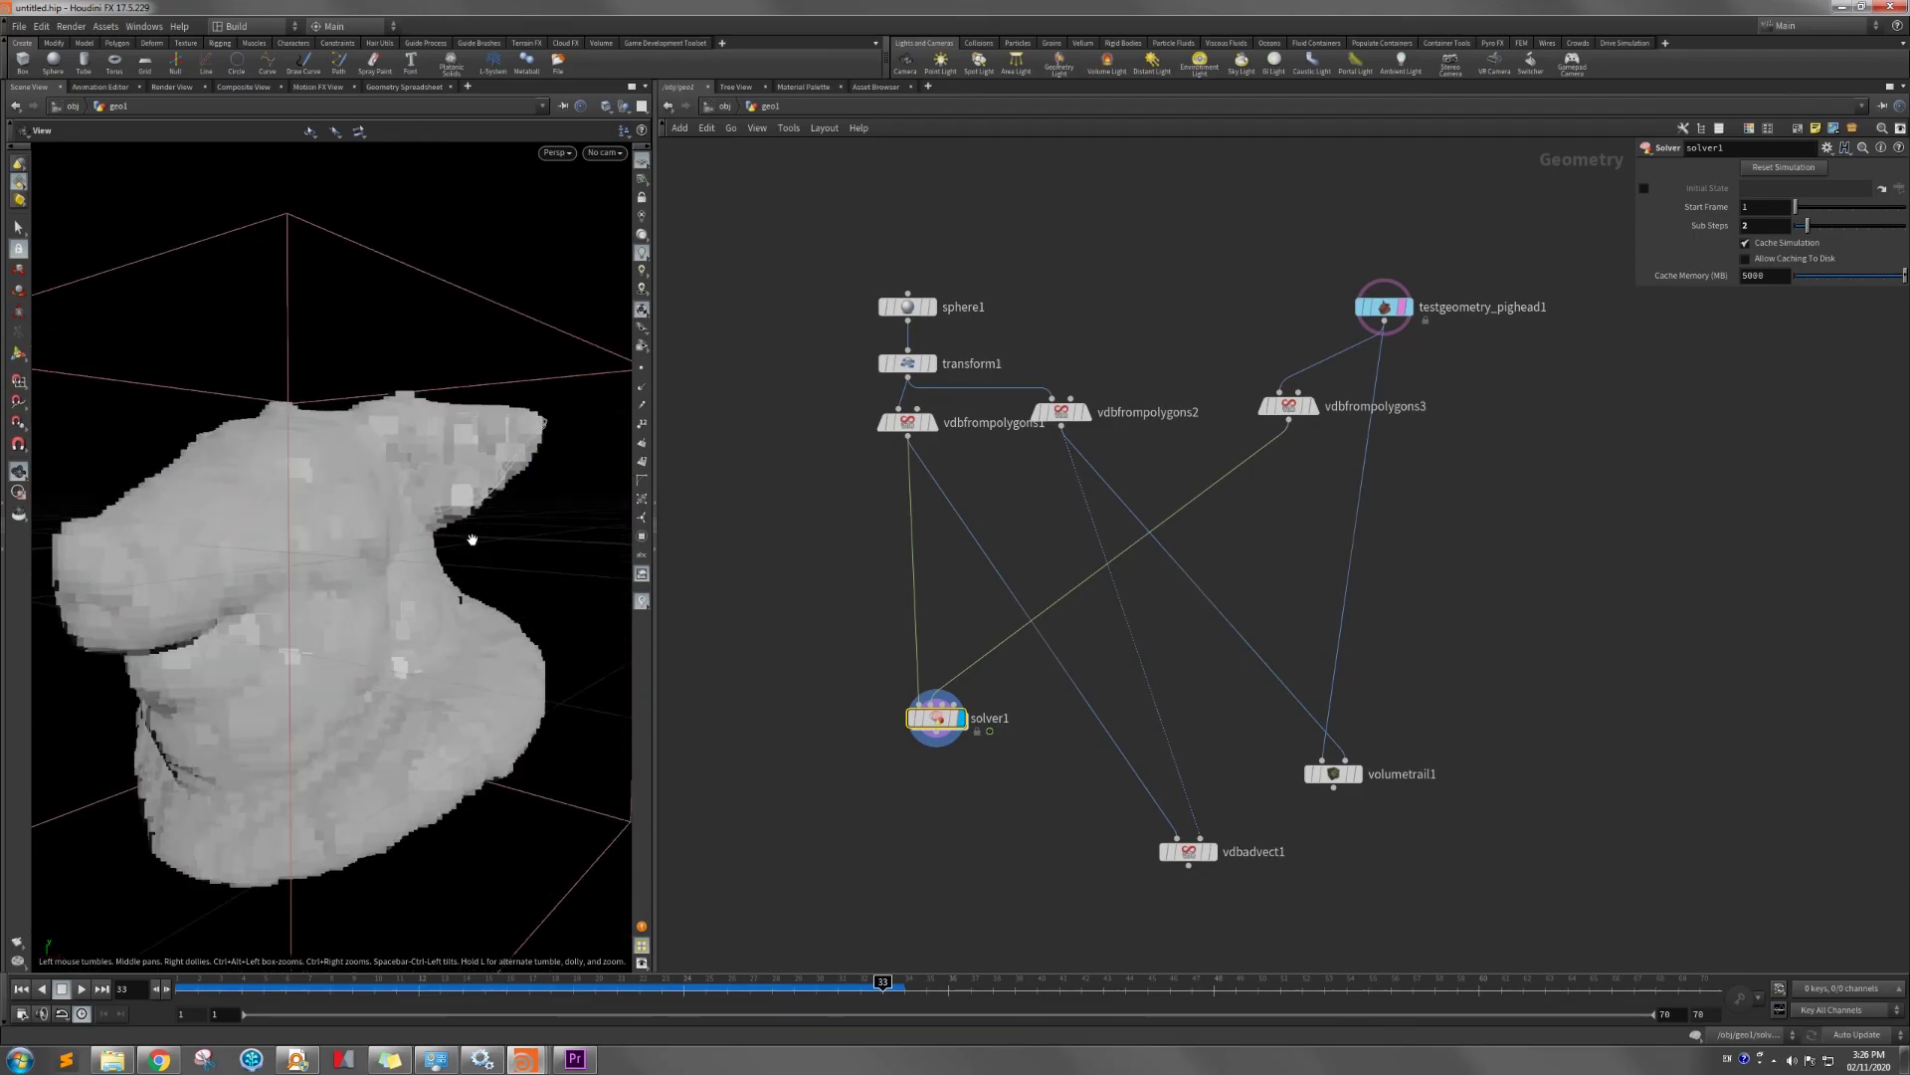
left_click_drag(362, 567, 402, 528)
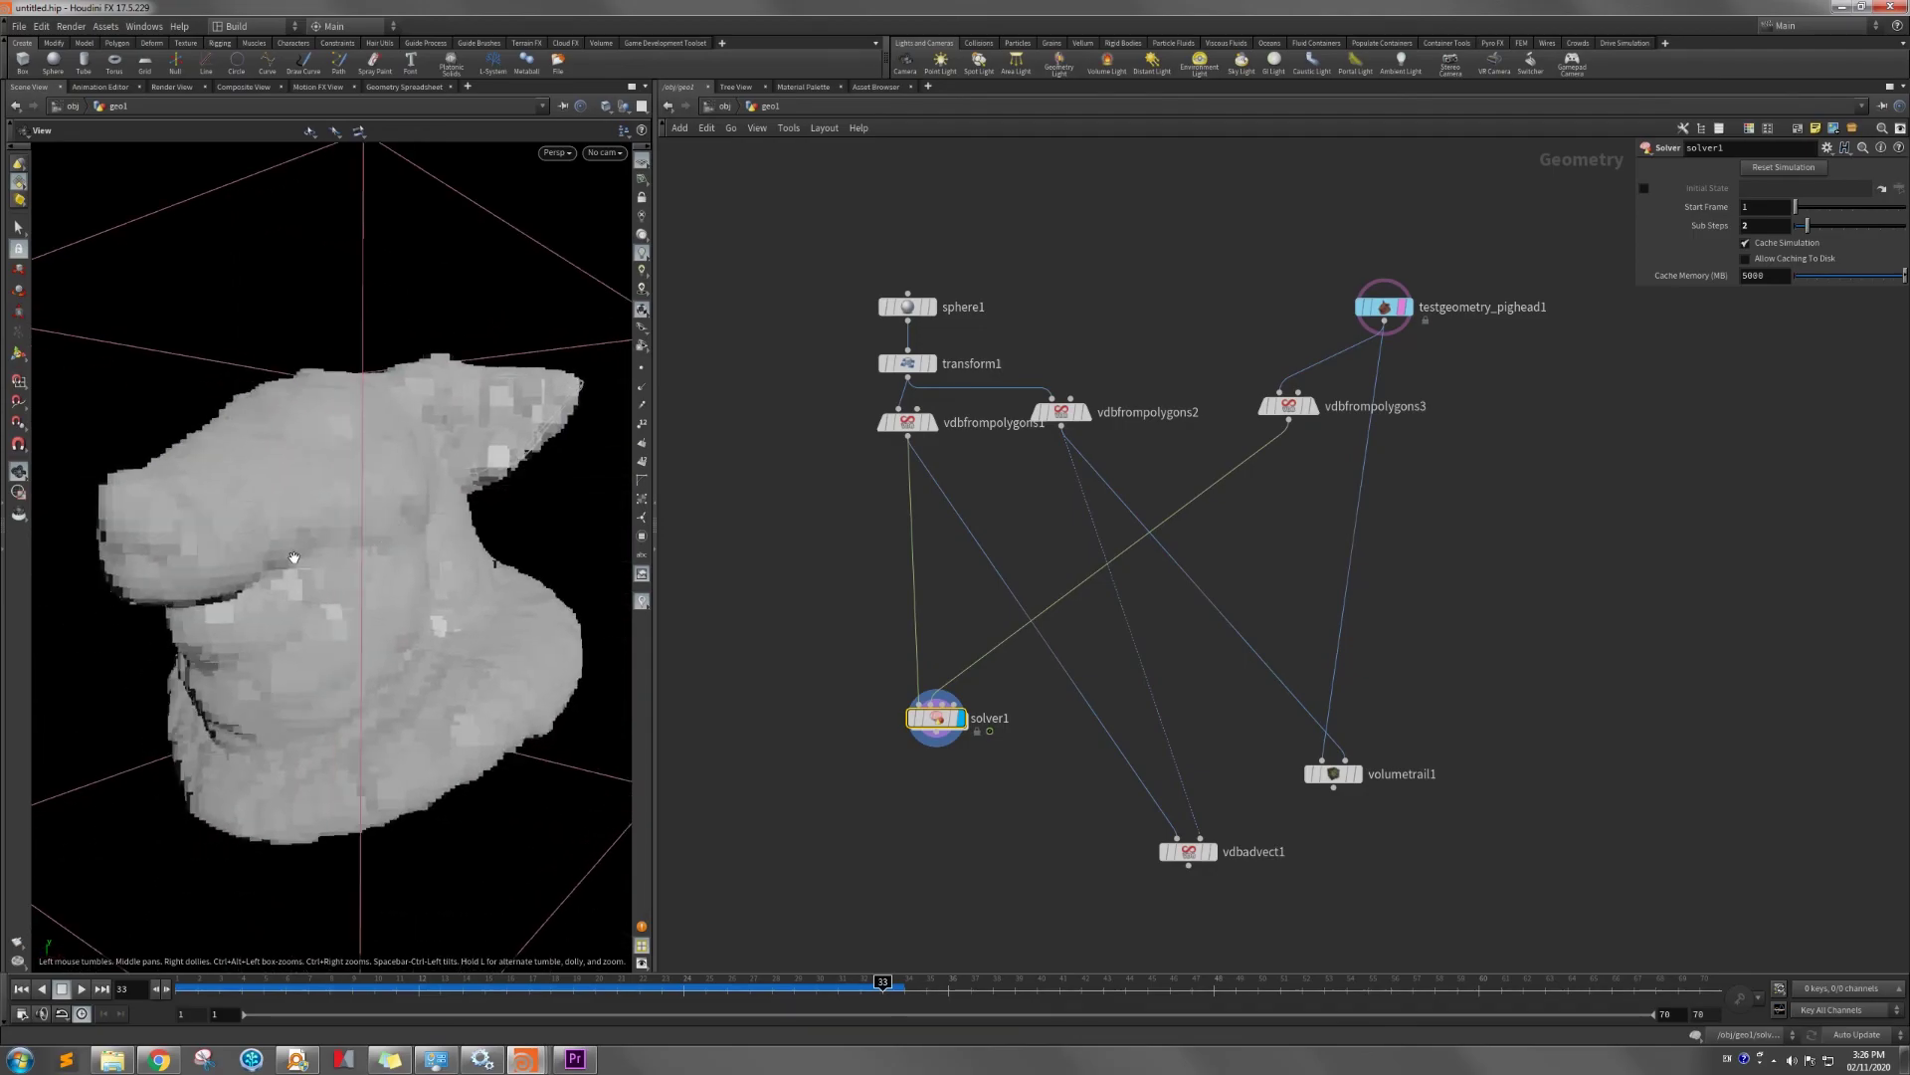
left_click_drag(291, 525, 312, 520)
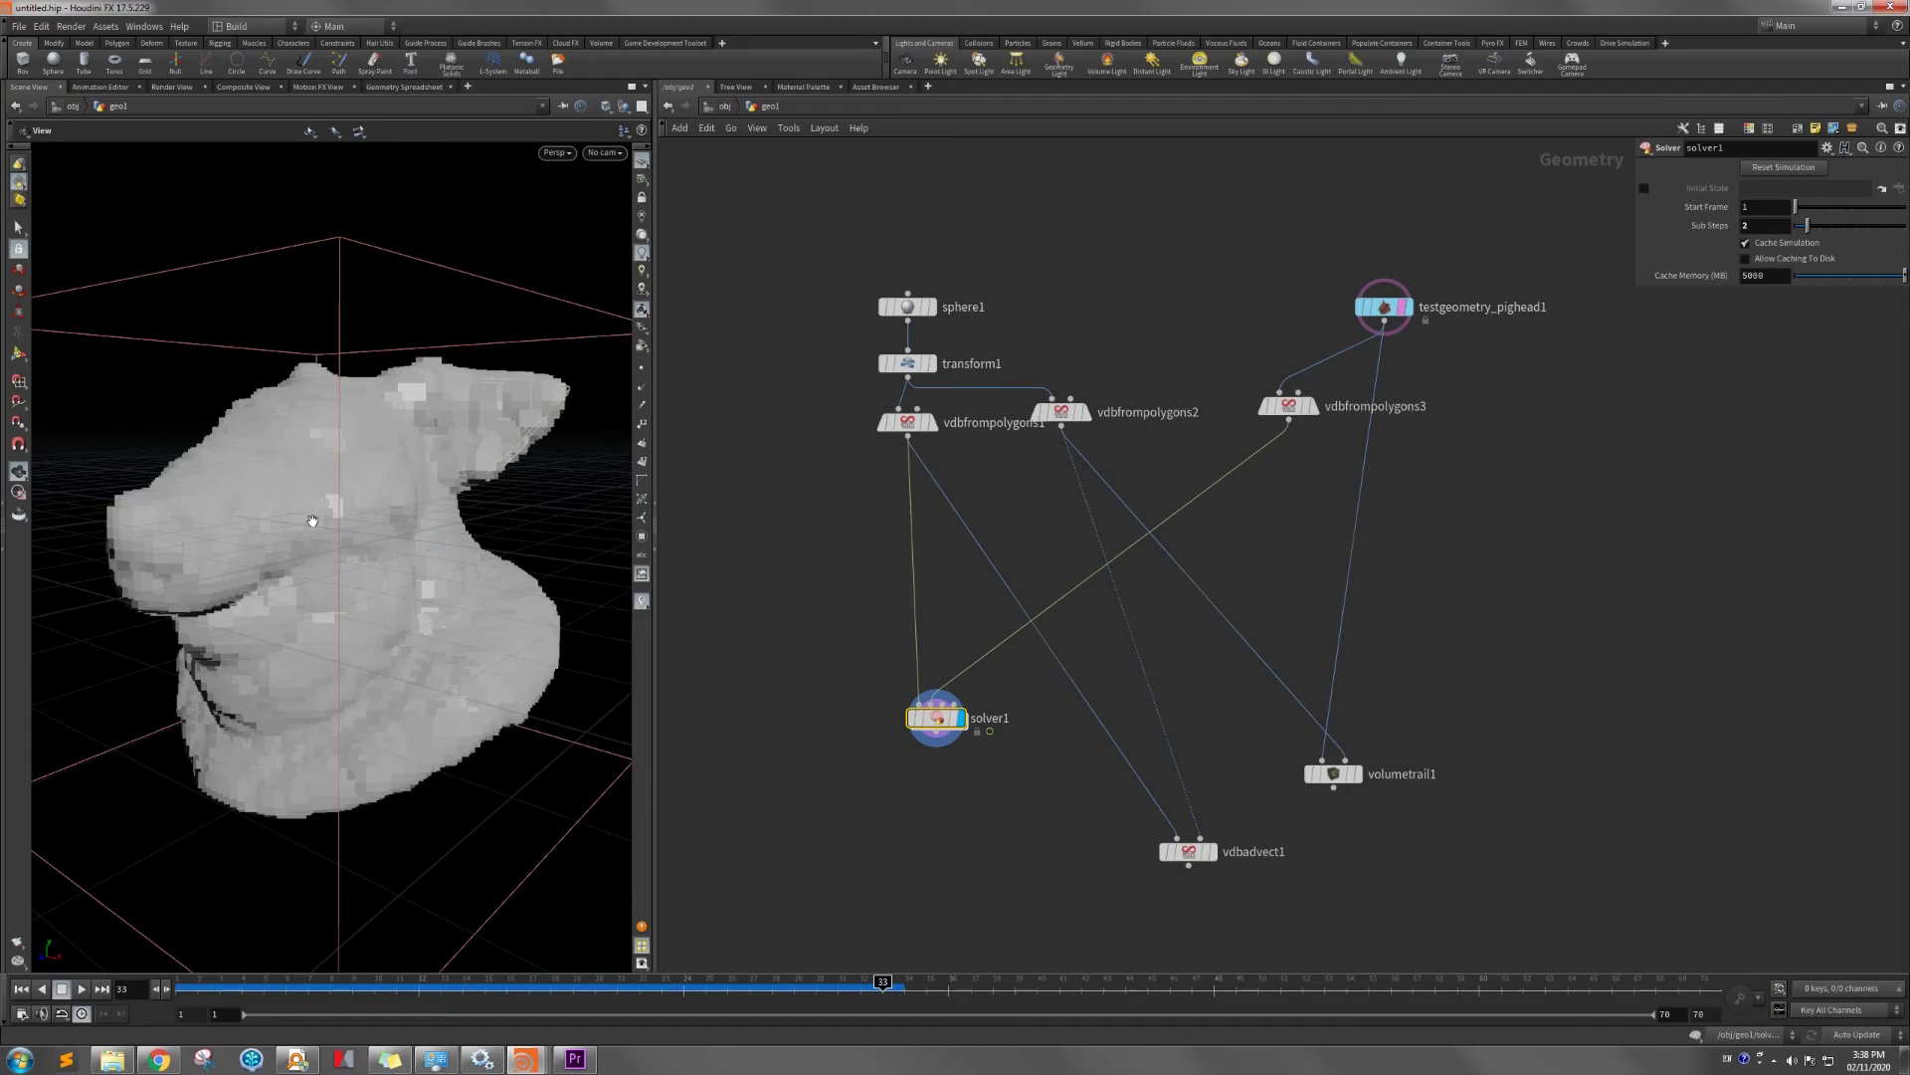